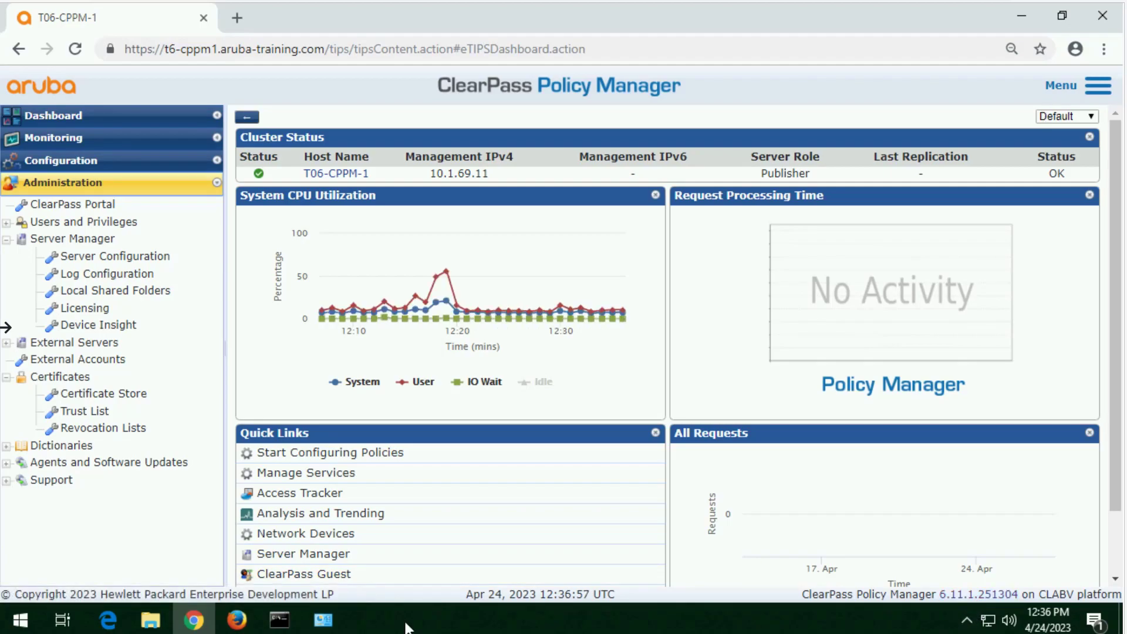
Step: Open the T06-CPPM-1 server configuration and set up an AD domain join using domain controller aruba-ad.training.arubanetworks.com
{"action": "left_click", "coordinate": [96, 261]}
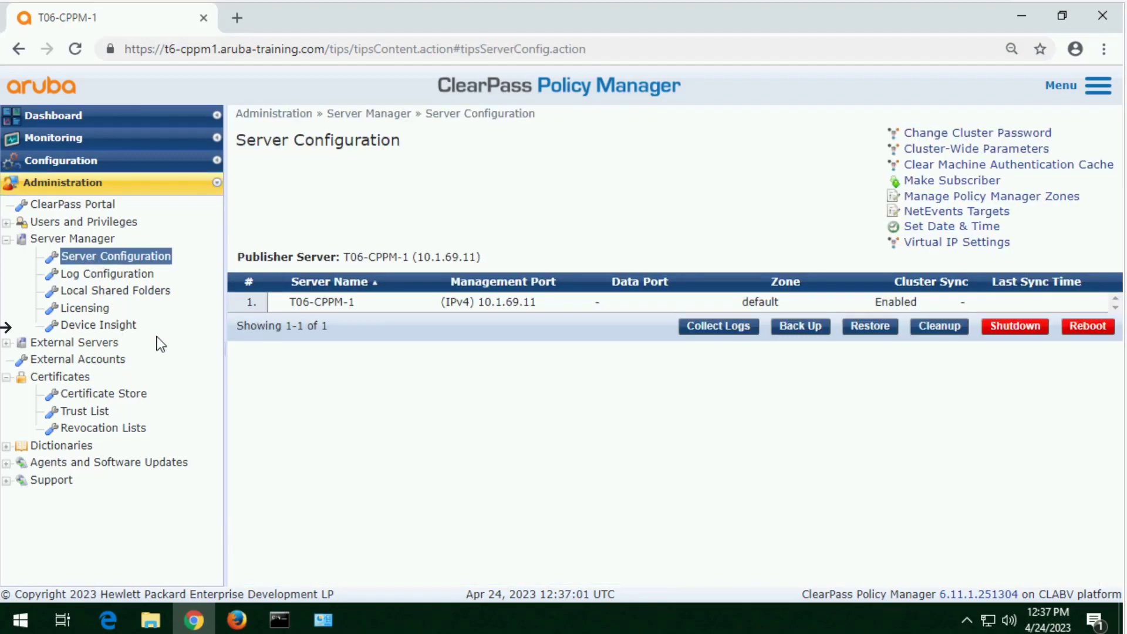
{"action": "left_click", "coordinate": [347, 304]}
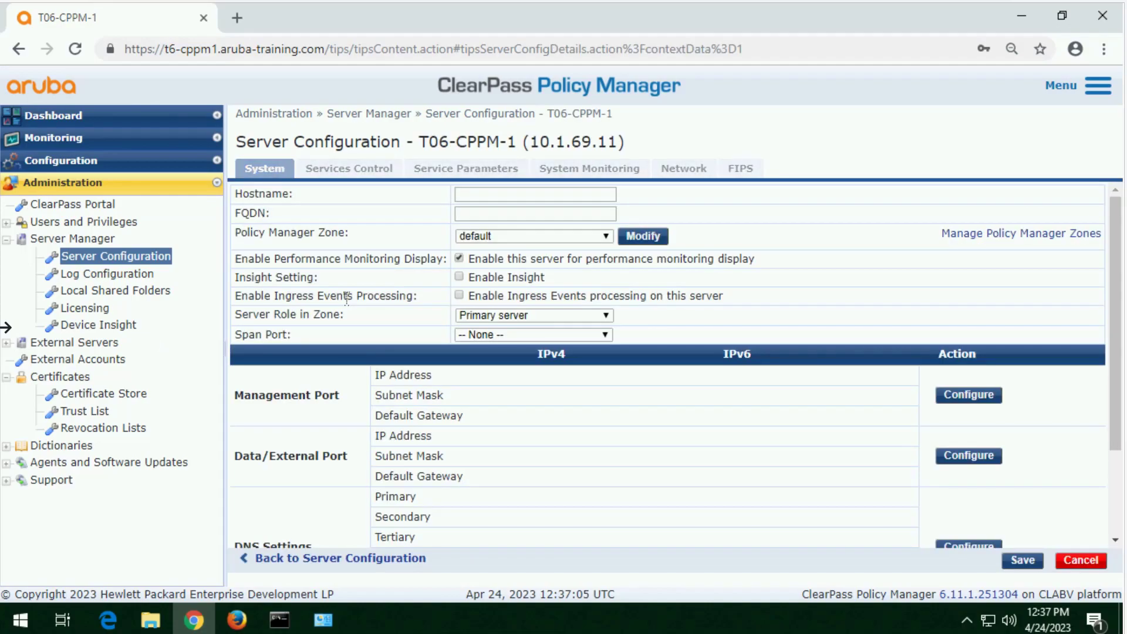
{"action": "left_click", "coordinate": [1117, 515]}
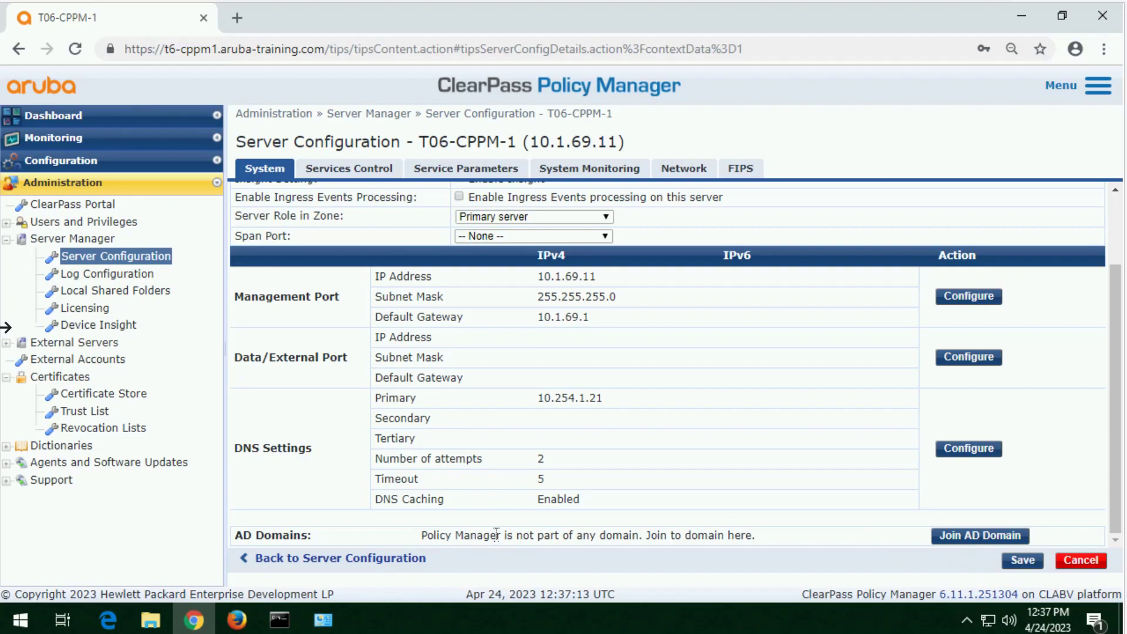
{"action": "left_click_drag", "start_coordinate": [501, 535], "coordinate": [630, 551]}
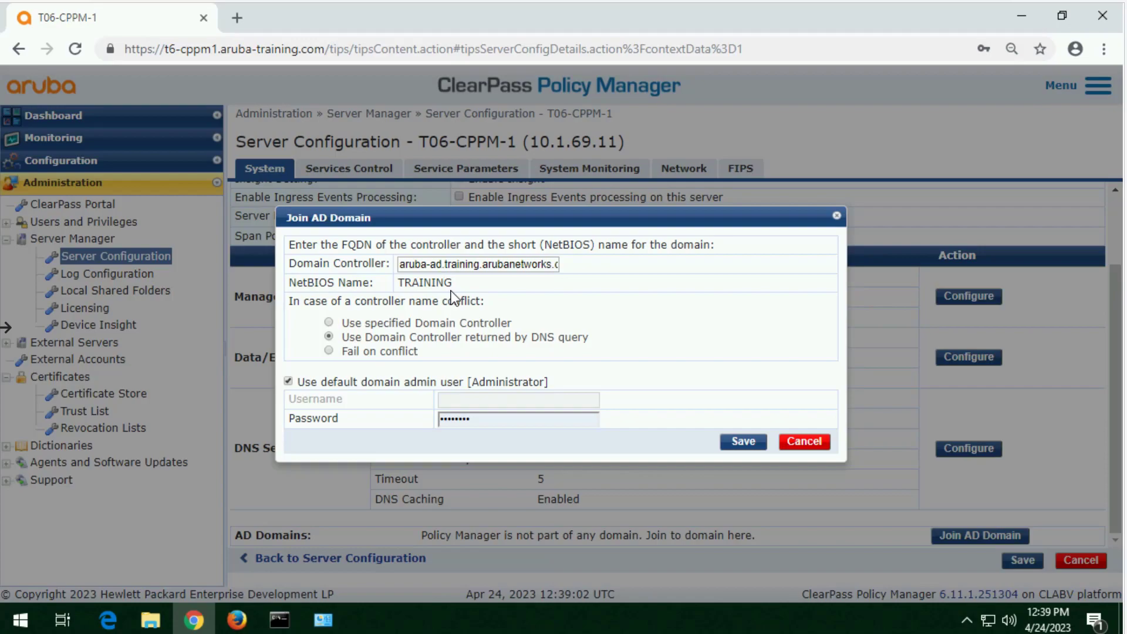
{"action": "left_click_drag", "start_coordinate": [452, 283], "coordinate": [406, 287]}
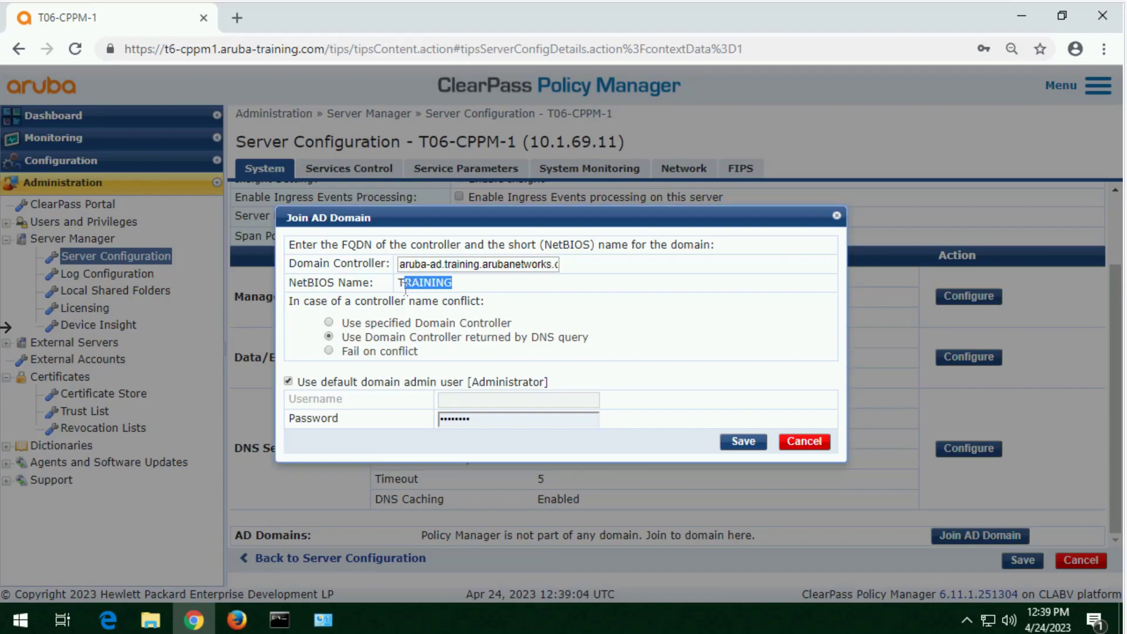
{"action": "left_click", "coordinate": [464, 287]}
Step: Join the AD domain as cpadmin instead of the default domain admin user, entering the account password, and close the join results
{"action": "left_click", "coordinate": [402, 385]}
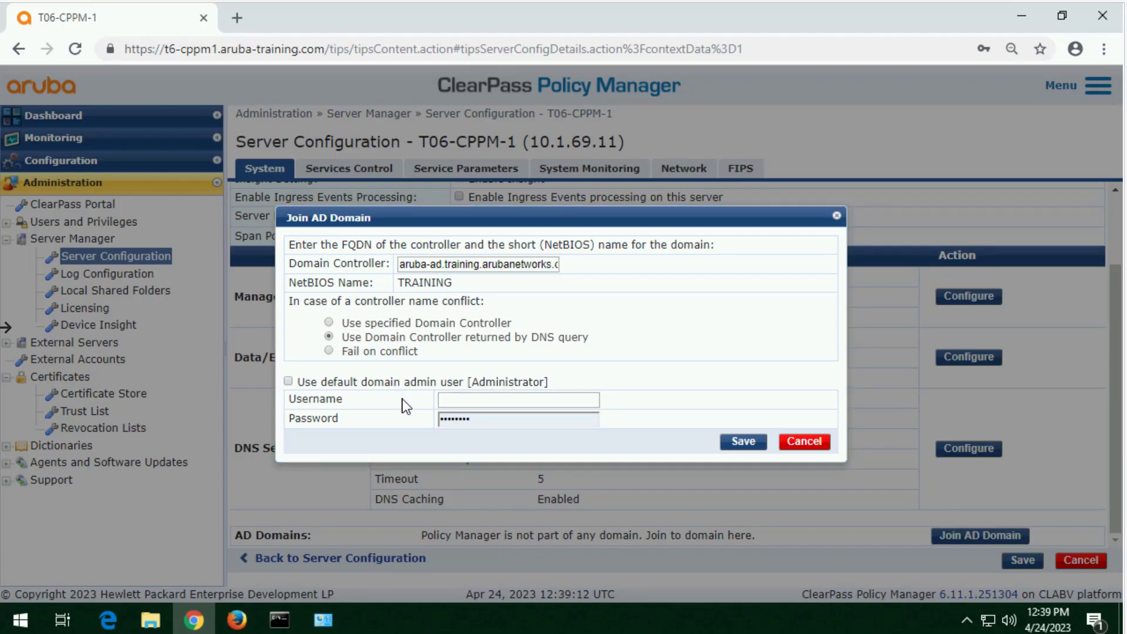
{"action": "left_click", "coordinate": [446, 399]}
{"action": "type", "text": "cpadmin"}
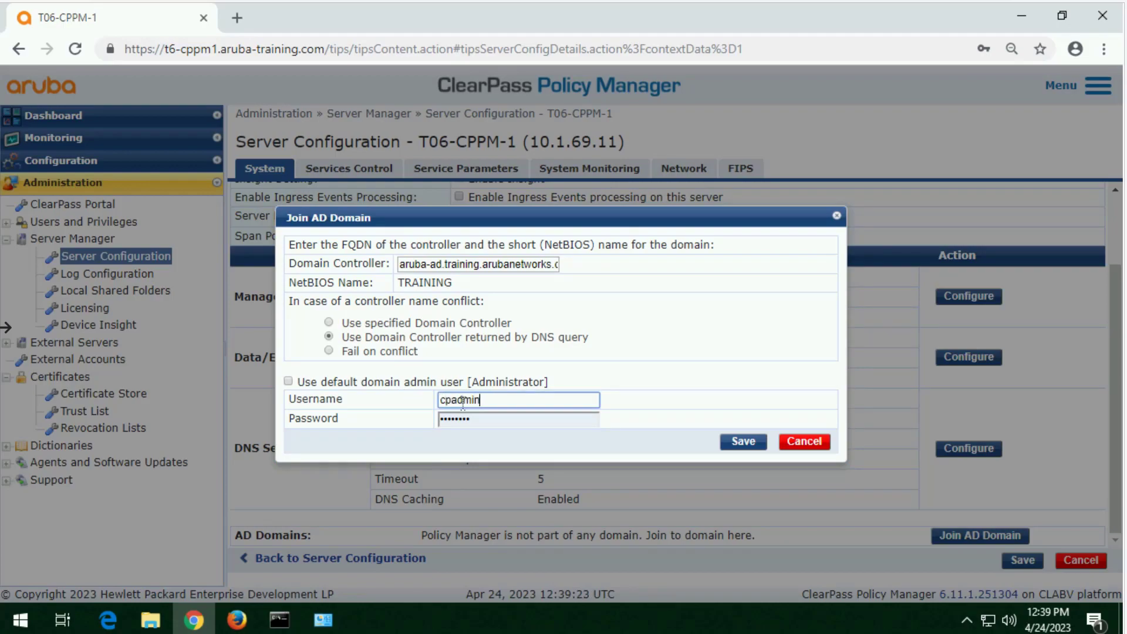
{"action": "double_click", "coordinate": [512, 419]}
{"action": "type", "text": "•••"}
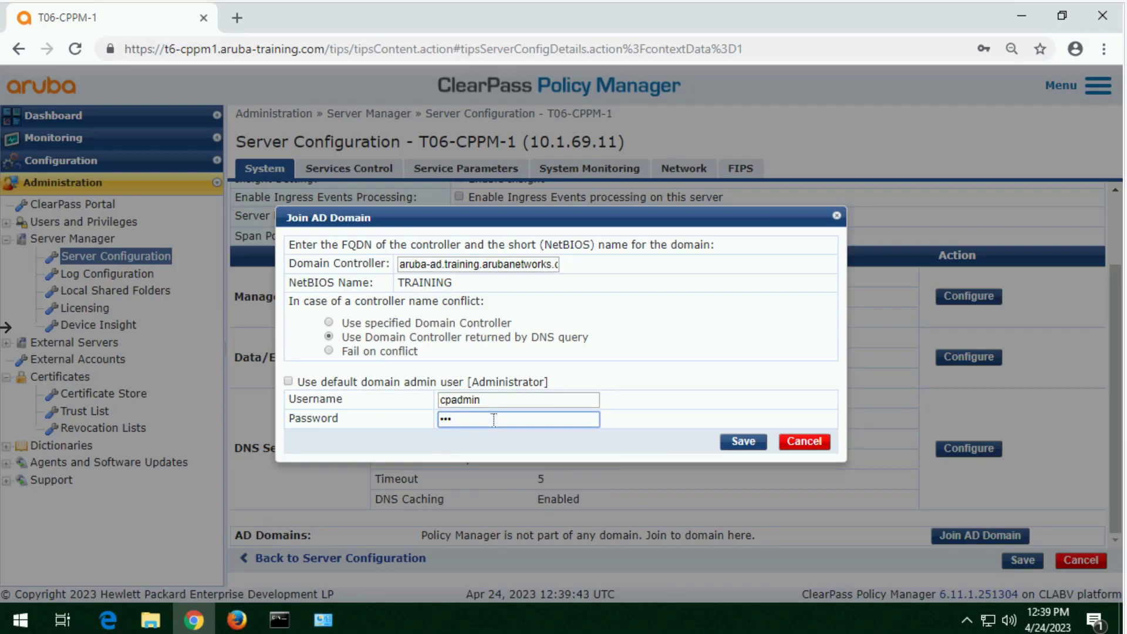
{"action": "type", "text": "•••••"}
{"action": "left_click", "coordinate": [748, 447]}
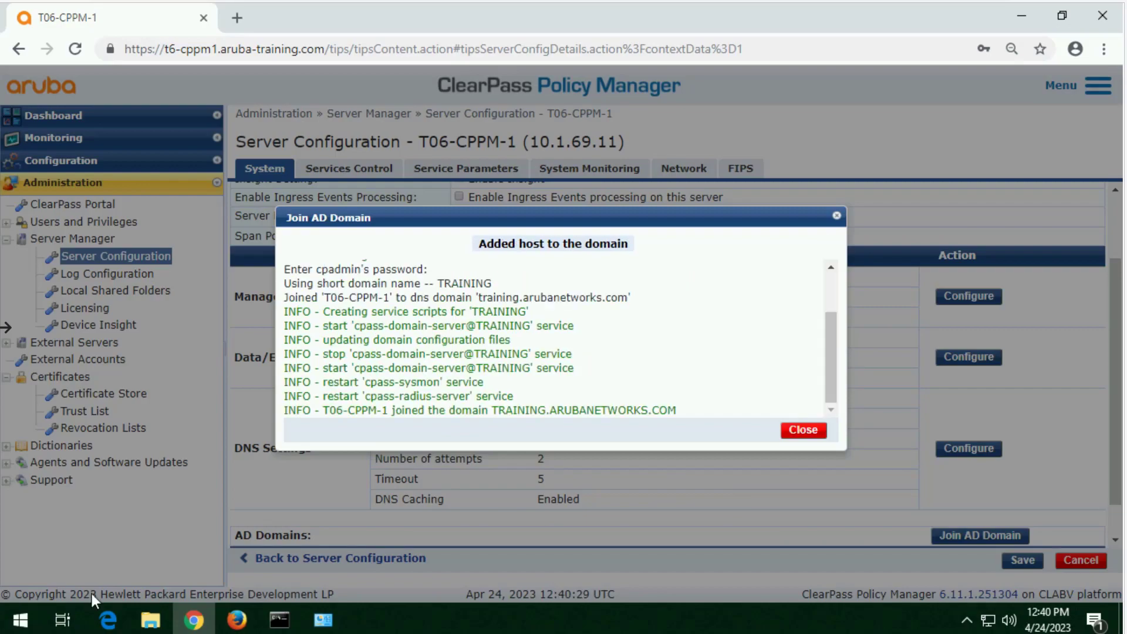
{"action": "left_click", "coordinate": [805, 430]}
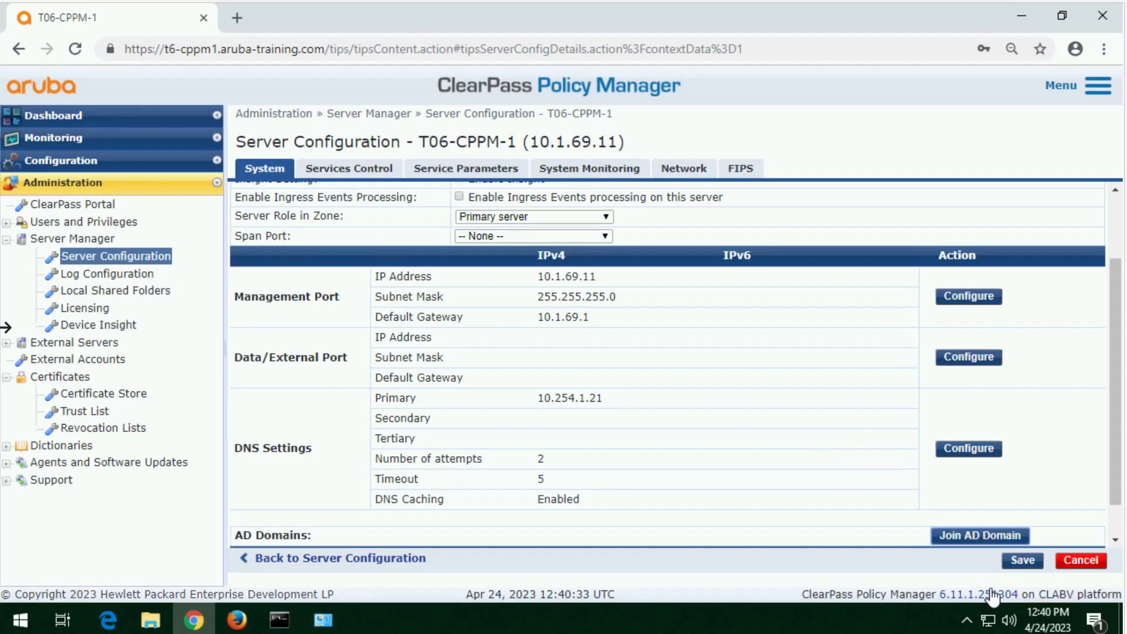
Step: Enable Insight on the server and review its AD Domains entry
{"action": "left_click", "coordinate": [467, 303]}
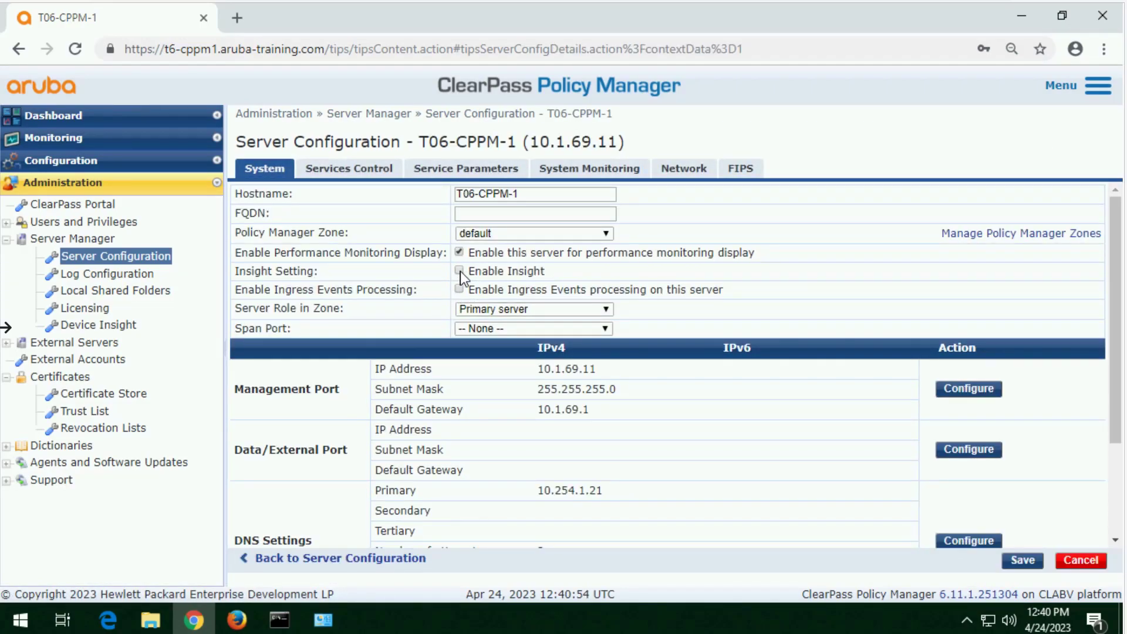
{"action": "left_click", "coordinate": [460, 271]}
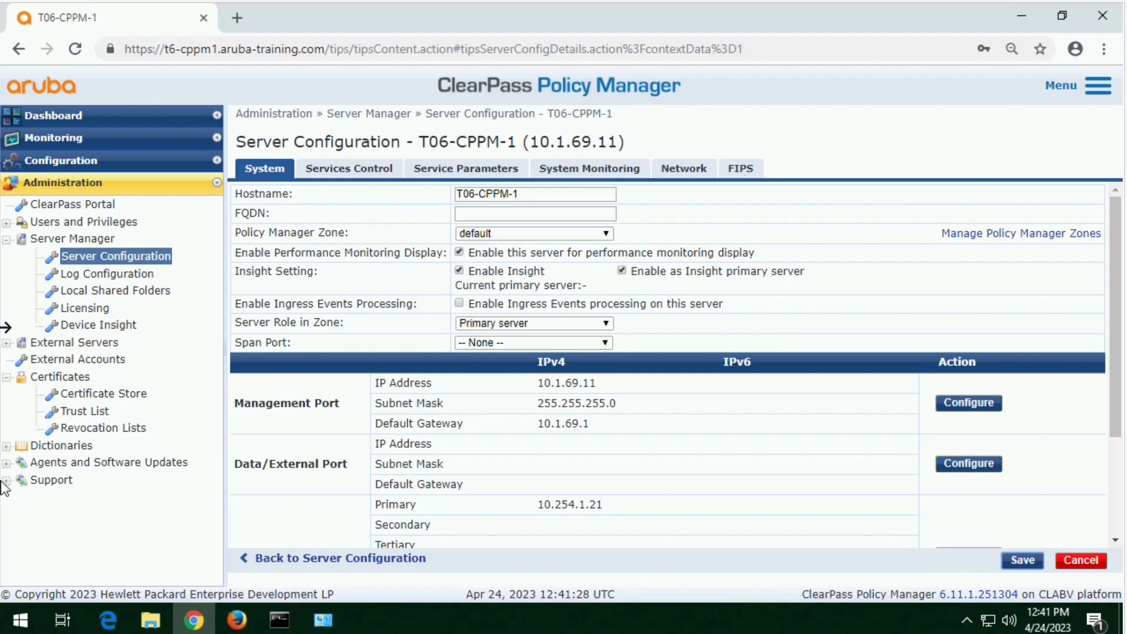
{"action": "scroll", "coordinate": [5, 488], "scroll_direction": "down", "scroll_amount": 3}
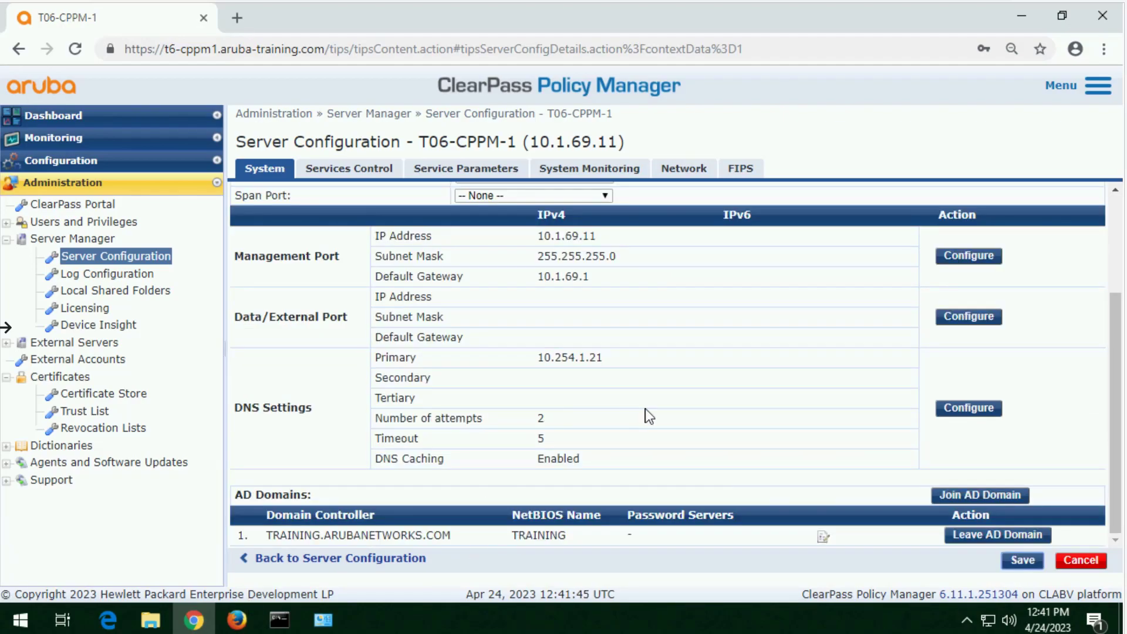
{"action": "left_click_drag", "start_coordinate": [526, 535], "coordinate": [389, 536]}
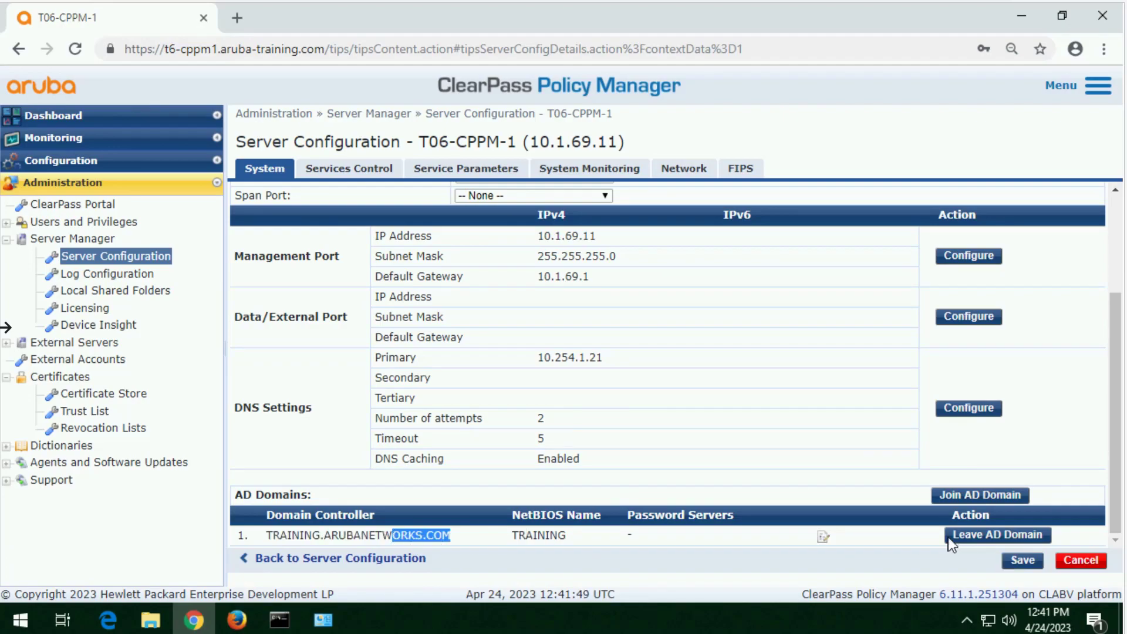
{"action": "left_click", "coordinate": [763, 417]}
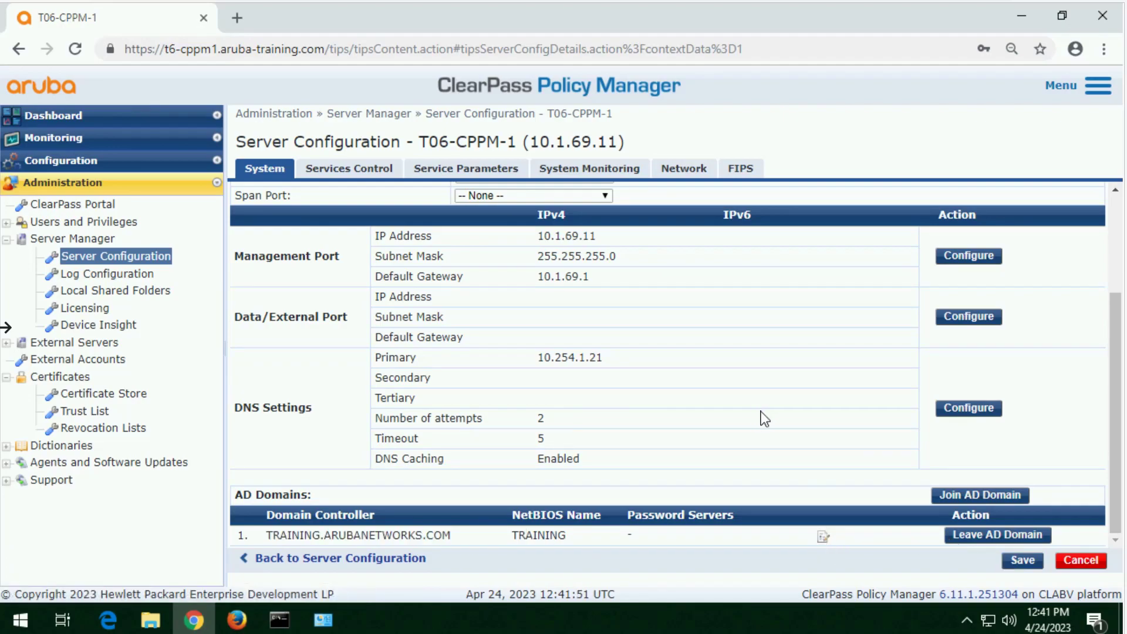
{"action": "scroll", "coordinate": [763, 419], "scroll_direction": "up", "scroll_amount": 3}
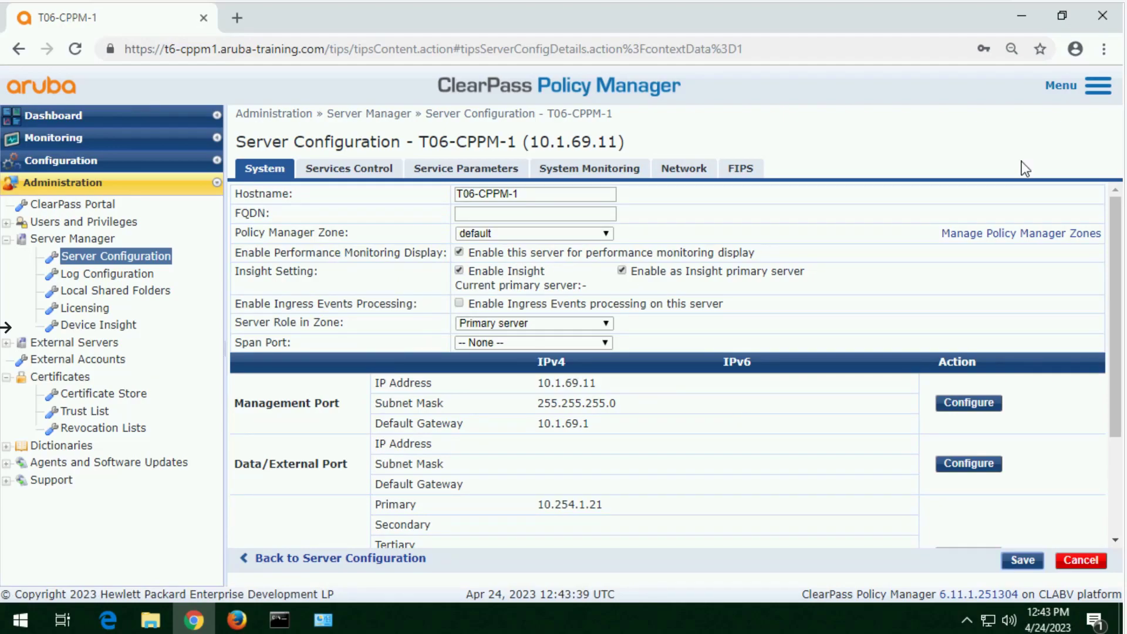
Step: Start a new authentication source named Remote Lab AD with the type Active Directory
{"action": "left_click", "coordinate": [92, 167]}
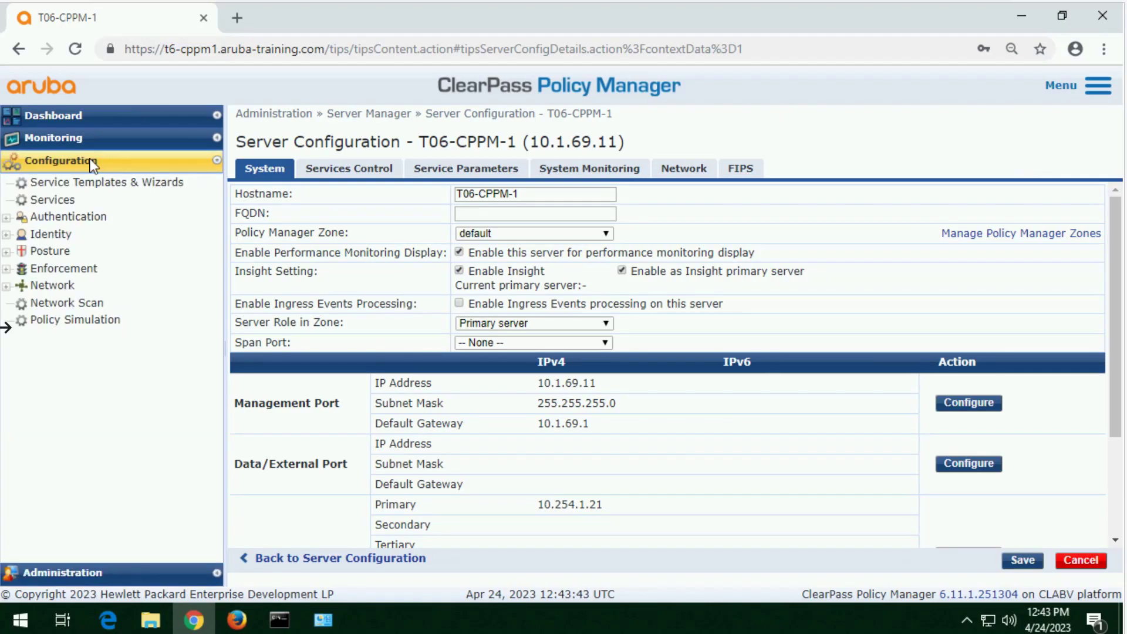
{"action": "left_click", "coordinate": [76, 218]}
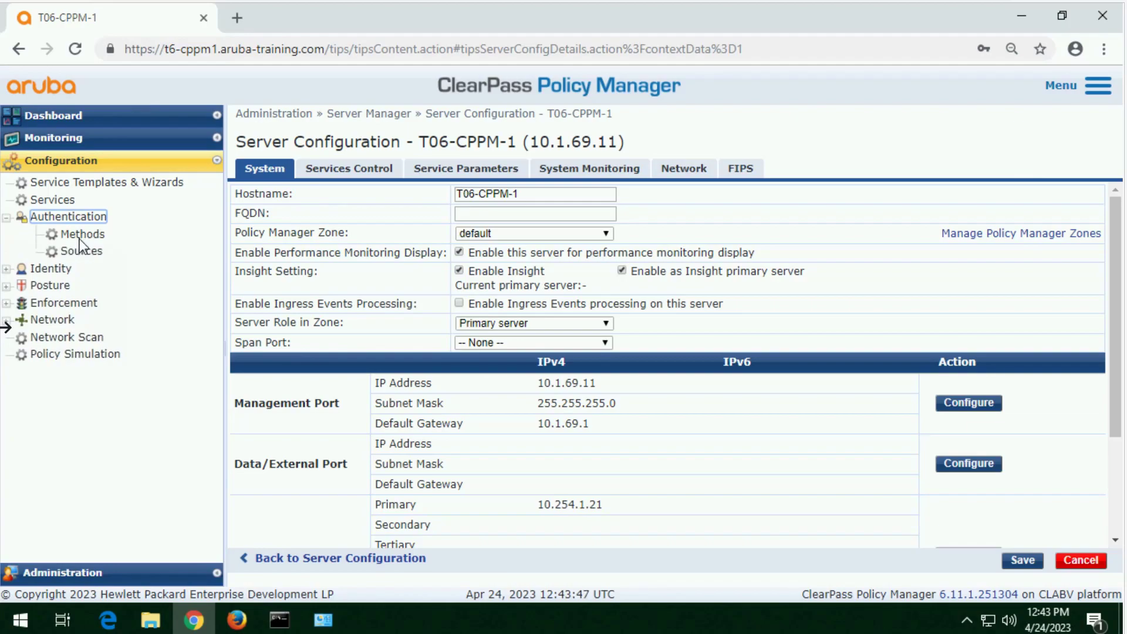
{"action": "left_click", "coordinate": [82, 252]}
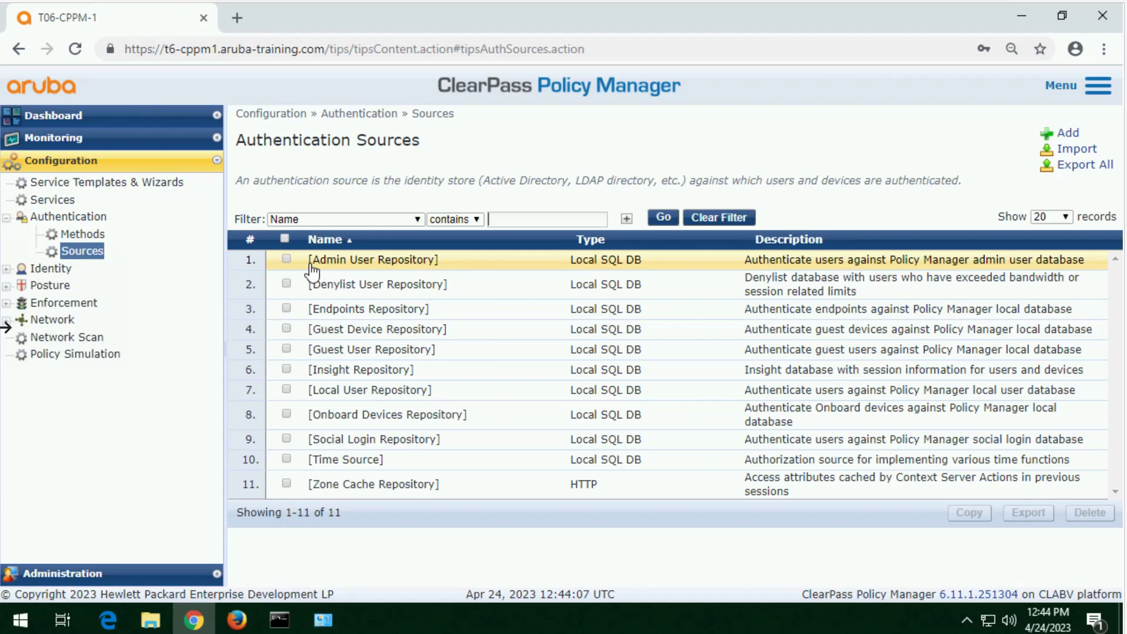
{"action": "left_click", "coordinate": [1069, 134]}
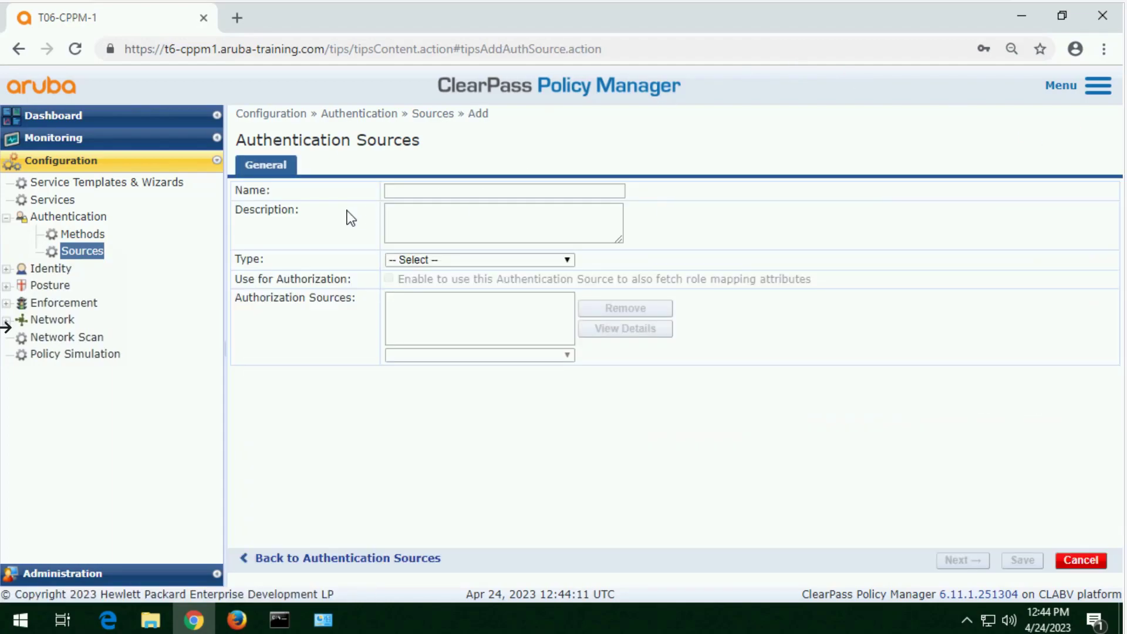
{"action": "left_click", "coordinate": [417, 193]}
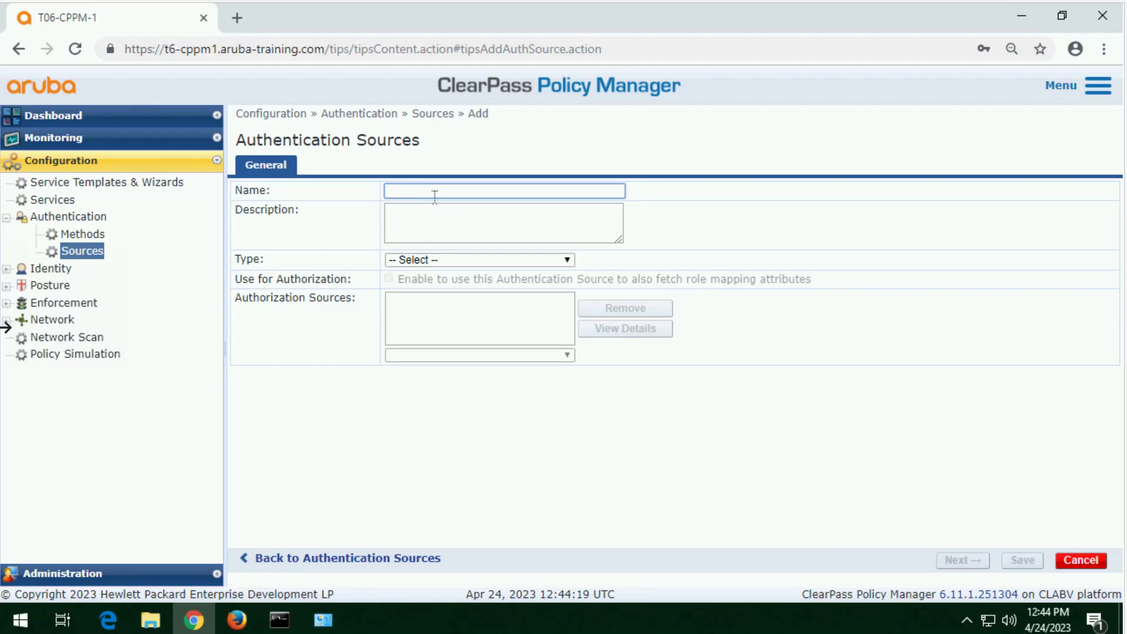
{"action": "type", "text": "Remote LAb AD"}
{"action": "key", "text": "Tab"}
{"action": "key", "text": "Tab"}
{"action": "key", "text": "Down"}
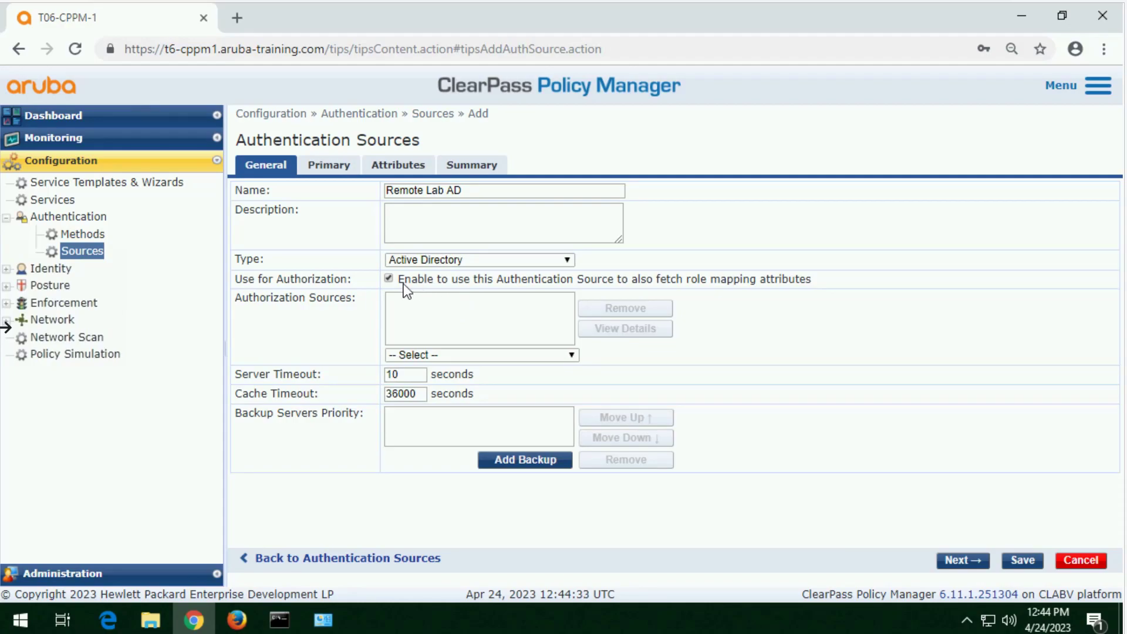
{"action": "left_click_drag", "start_coordinate": [356, 279], "coordinate": [279, 279]}
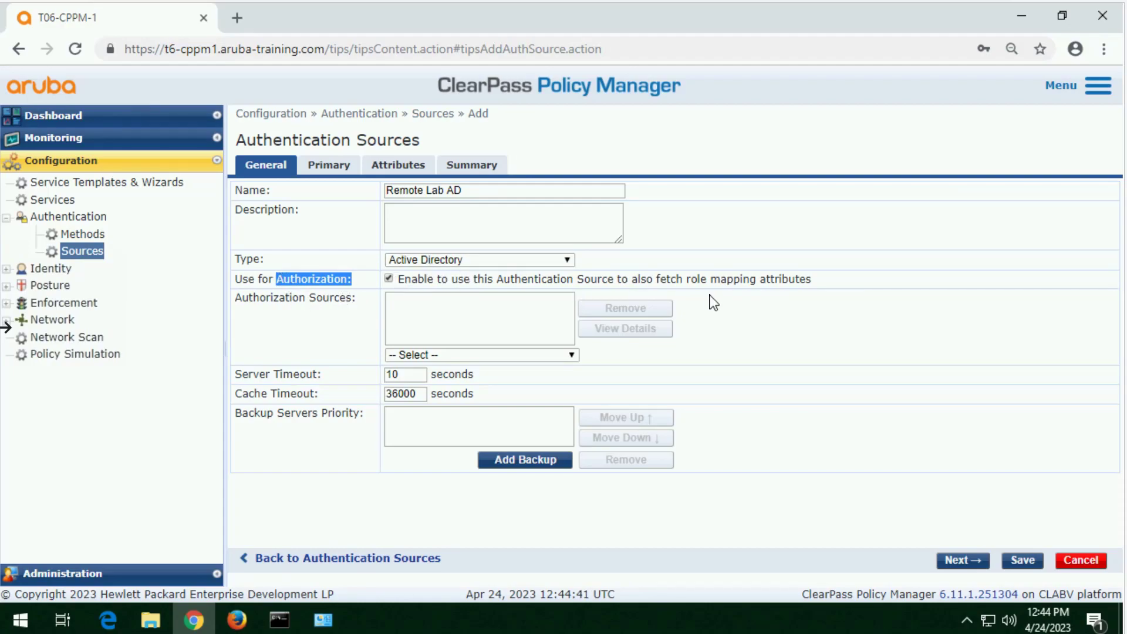
{"action": "left_click", "coordinate": [527, 322]}
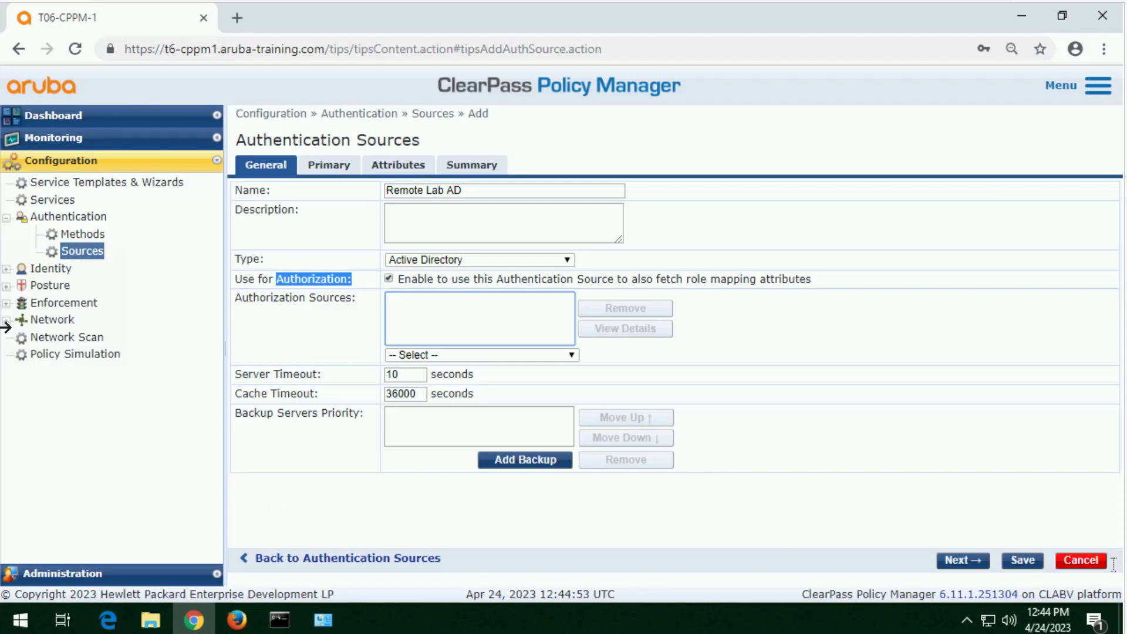
Step: Set the hostname in the source's primary connection details to aruba-ad.training.arubanetworks.com
{"action": "left_click", "coordinate": [958, 565]}
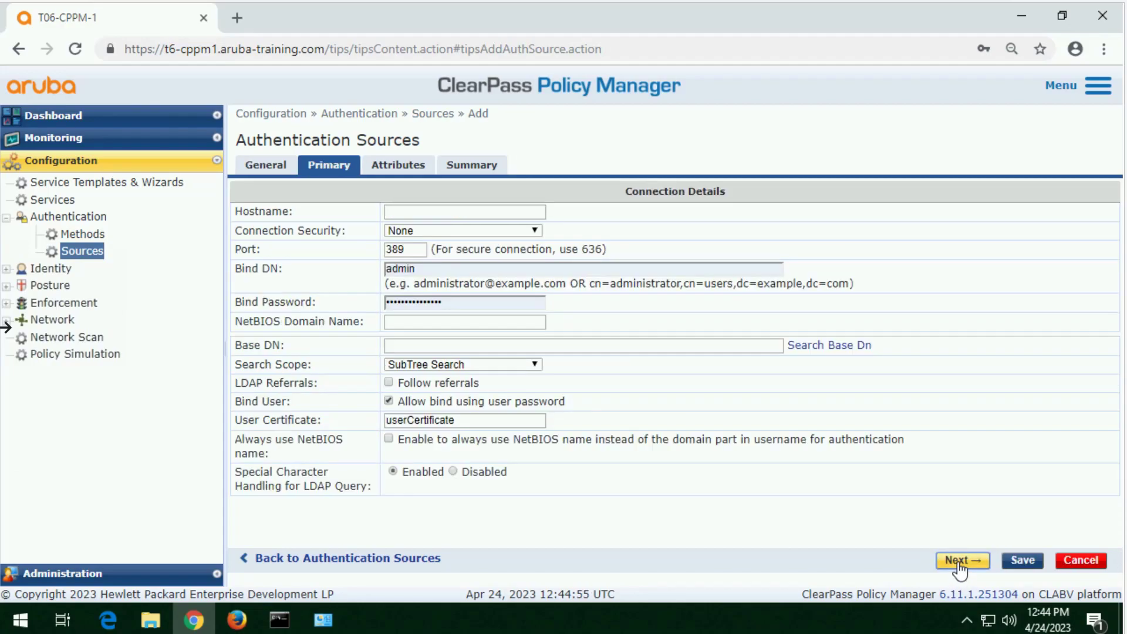
{"action": "left_click", "coordinate": [447, 216]}
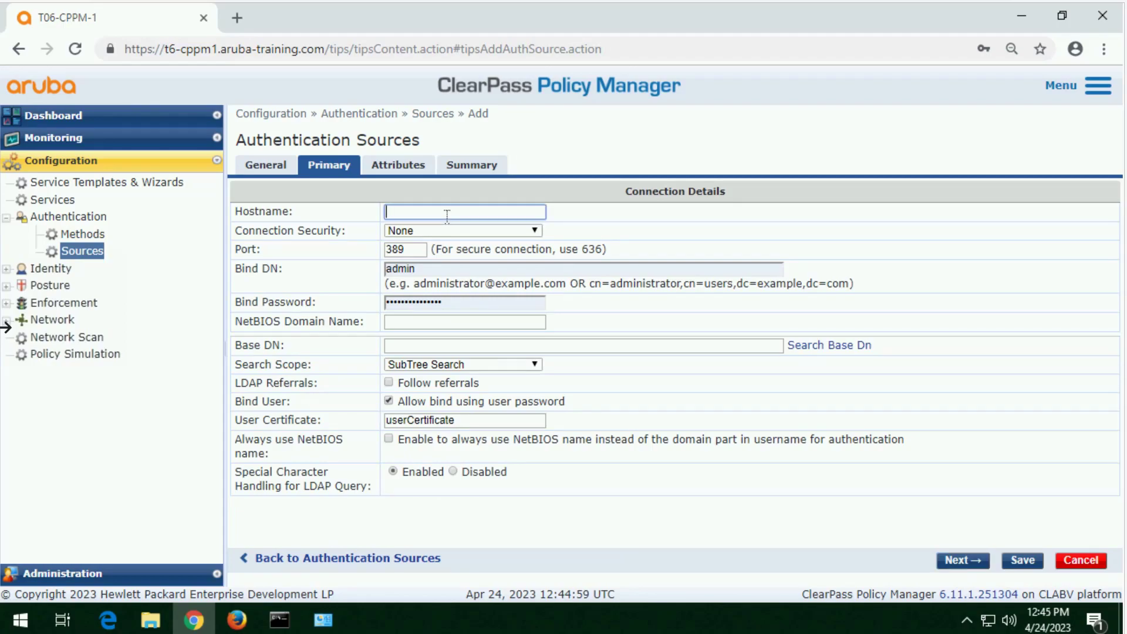
{"action": "right_click", "coordinate": [447, 217]}
{"action": "left_click", "coordinate": [484, 354]}
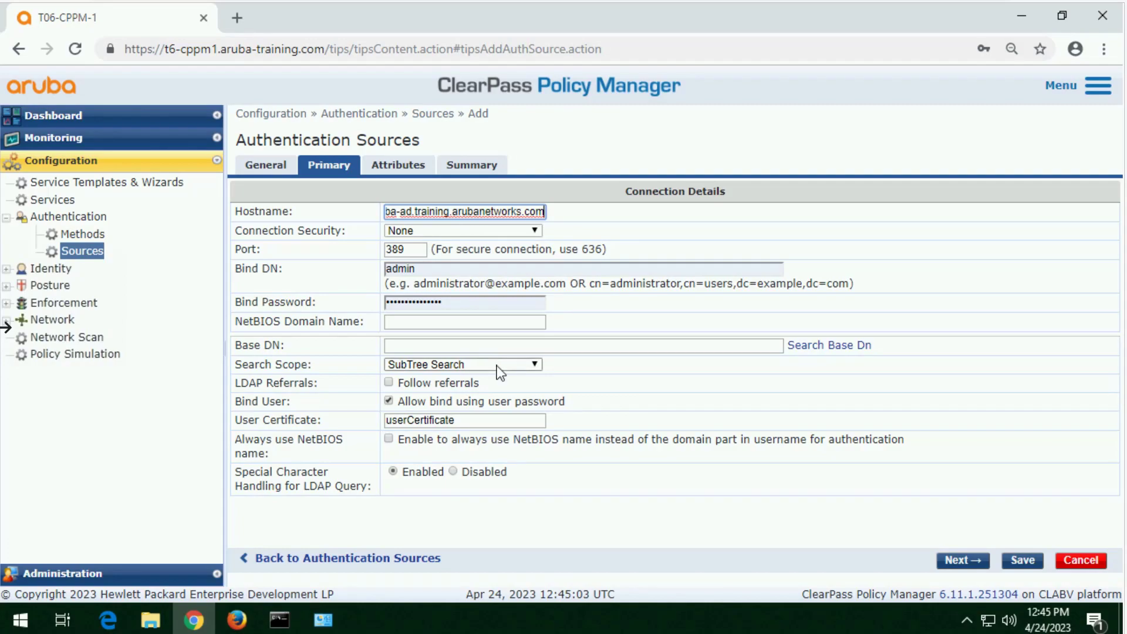
{"action": "key", "text": "Left"}
{"action": "key", "text": "Left"}
{"action": "key", "text": "Left"}
{"action": "key", "text": "Left"}
{"action": "key", "text": "Left"}
{"action": "key", "text": "Left"}
{"action": "key", "text": "Left"}
{"action": "key", "text": "Left"}
{"action": "key", "text": "Left"}
{"action": "key", "text": "Left"}
{"action": "key", "text": "Left"}
{"action": "key", "text": "Left"}
{"action": "key", "text": "Left"}
{"action": "key", "text": "Left"}
{"action": "key", "text": "Left"}
{"action": "key", "text": "Left"}
{"action": "key", "text": "Left"}
{"action": "key", "text": "Left"}
{"action": "key", "text": "Left"}
{"action": "key", "text": "Left"}
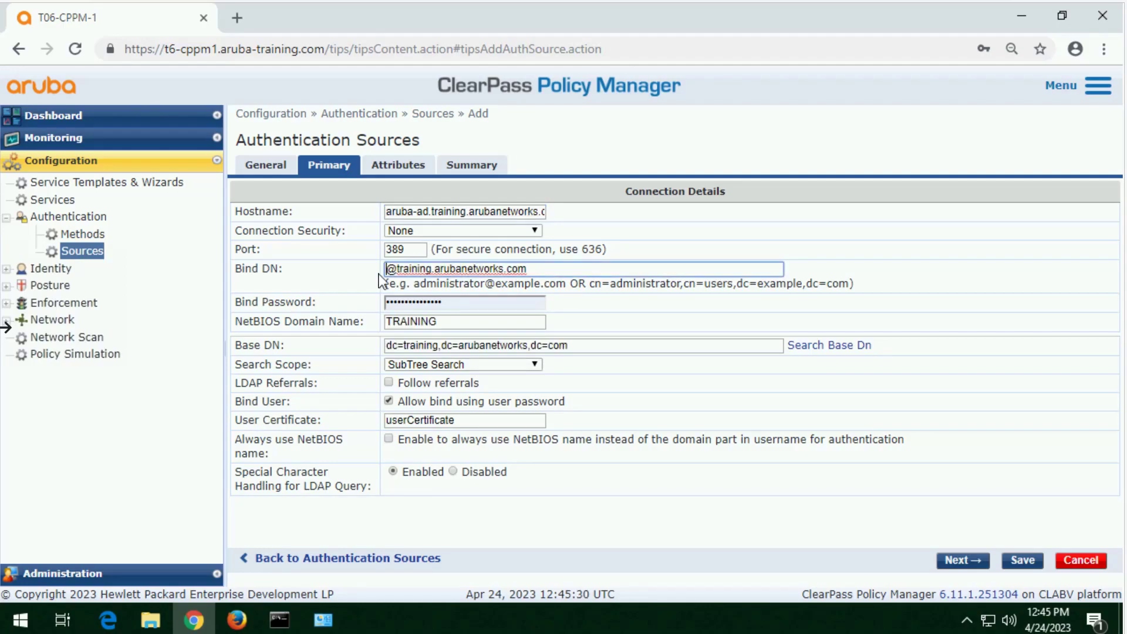
Step: Set the Bind DN to the cpadmin account in the training.arubanetworks.com domain and enter the bind password
{"action": "type", "text": "ap@training.arubanetworks.com"}
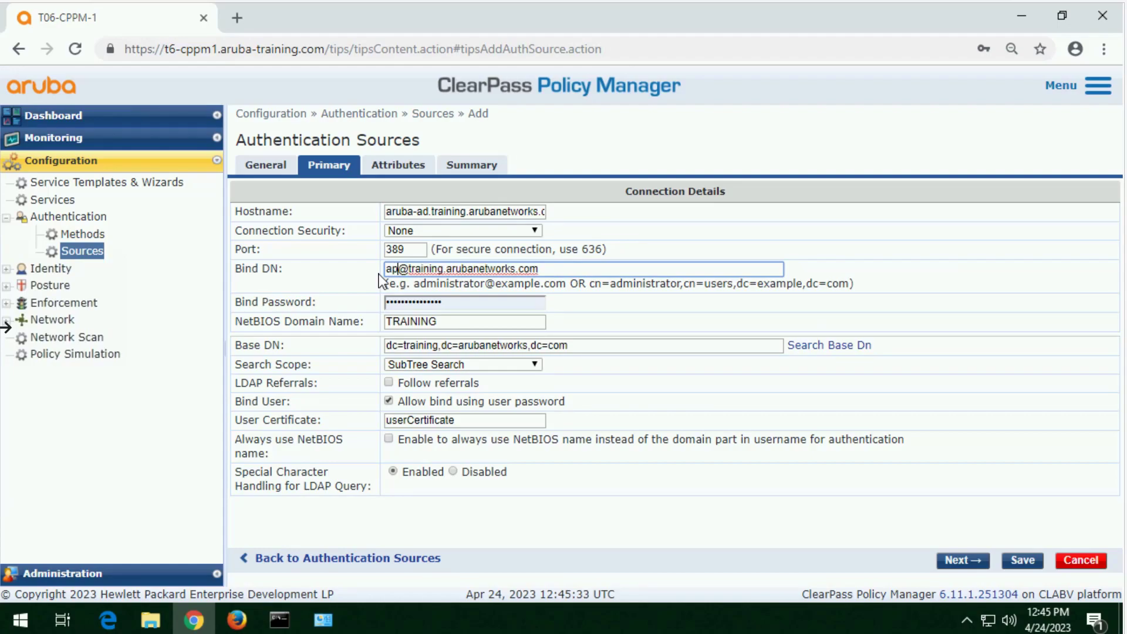
{"action": "key", "text": "BackSpace"}
{"action": "key", "text": "BackSpace"}
{"action": "type", "text": "cpadmin"}
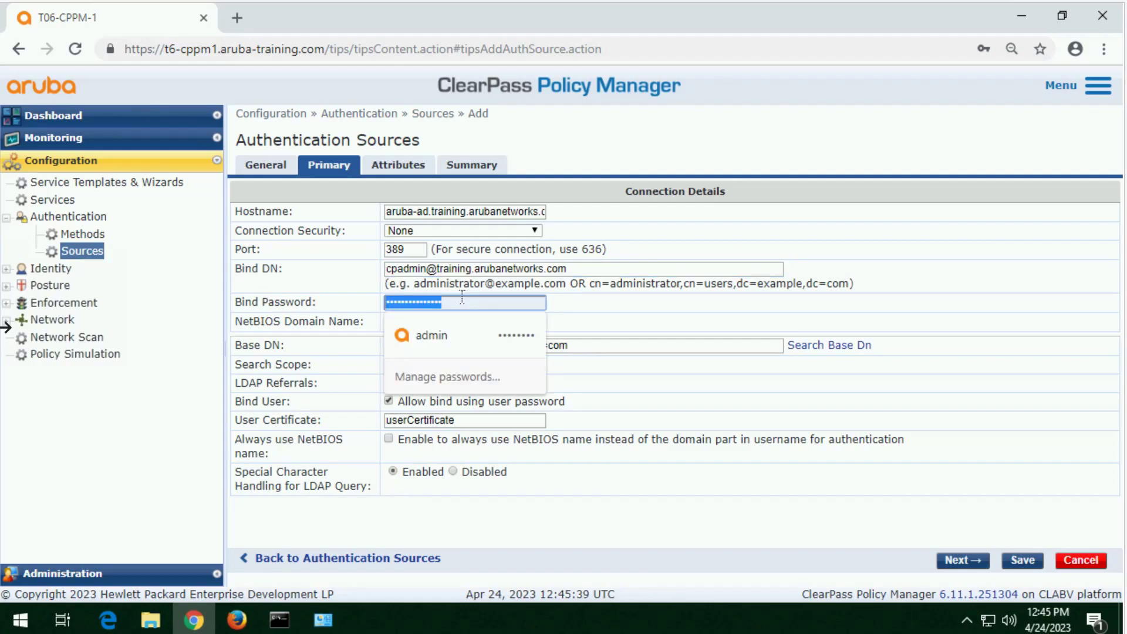
{"action": "type", "text": "•••••••••••••••"}
{"action": "left_click", "coordinate": [469, 321]}
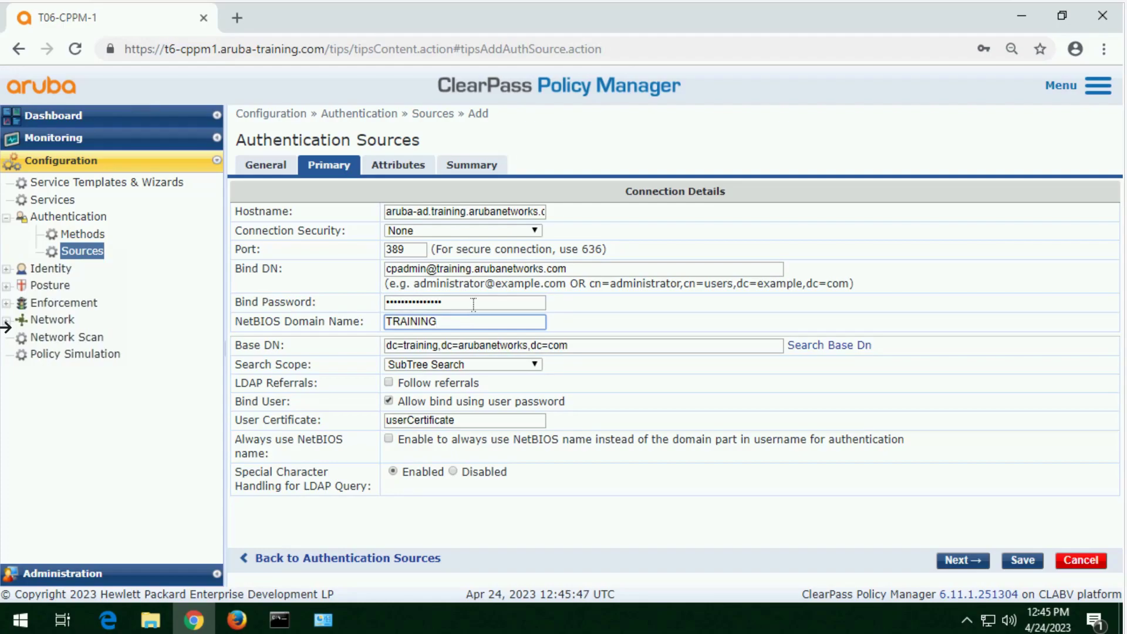
{"action": "left_click", "coordinate": [485, 213]}
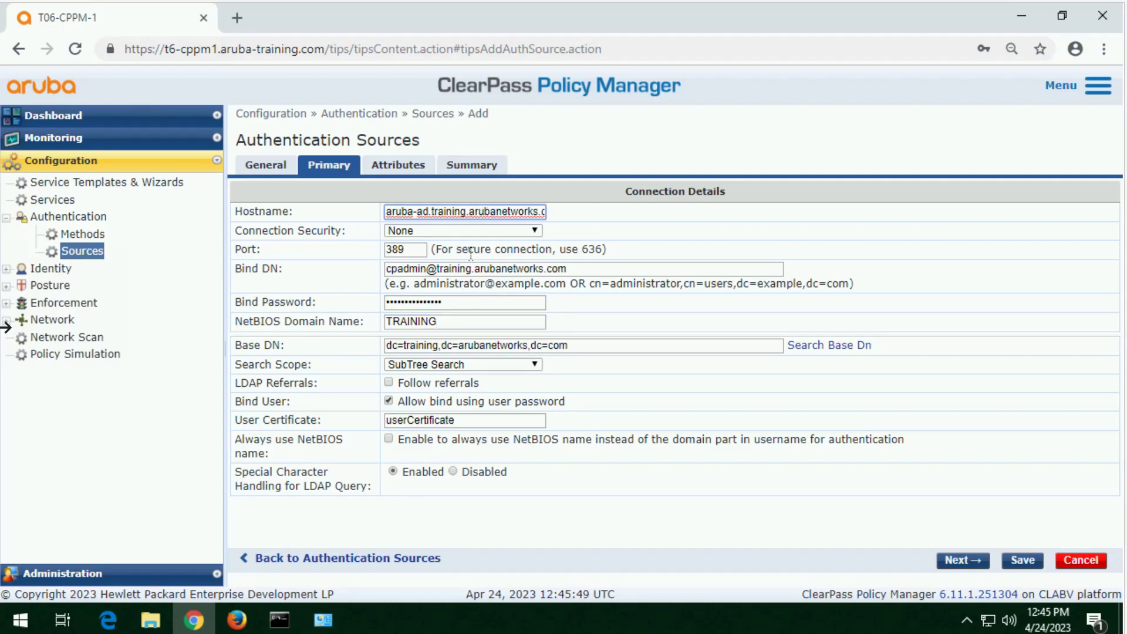
{"action": "left_click", "coordinate": [460, 322]}
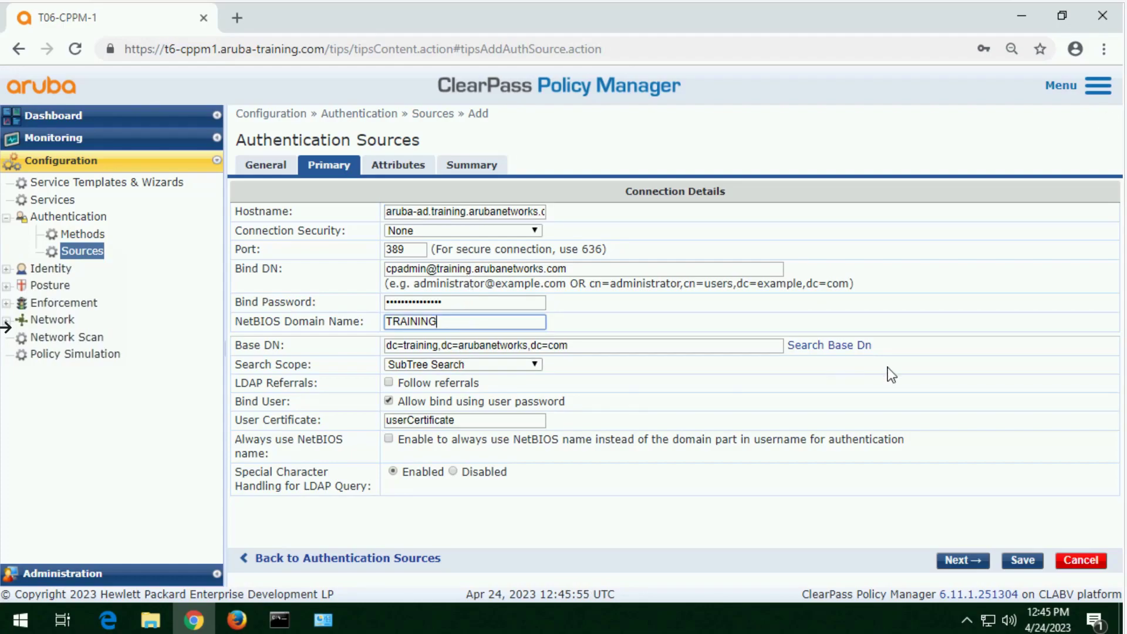
Step: Set the source's Base DN to the ClearPass OU found by browsing the training.arubanetworks.com directory, and save the authentication source
{"action": "left_click", "coordinate": [832, 348]}
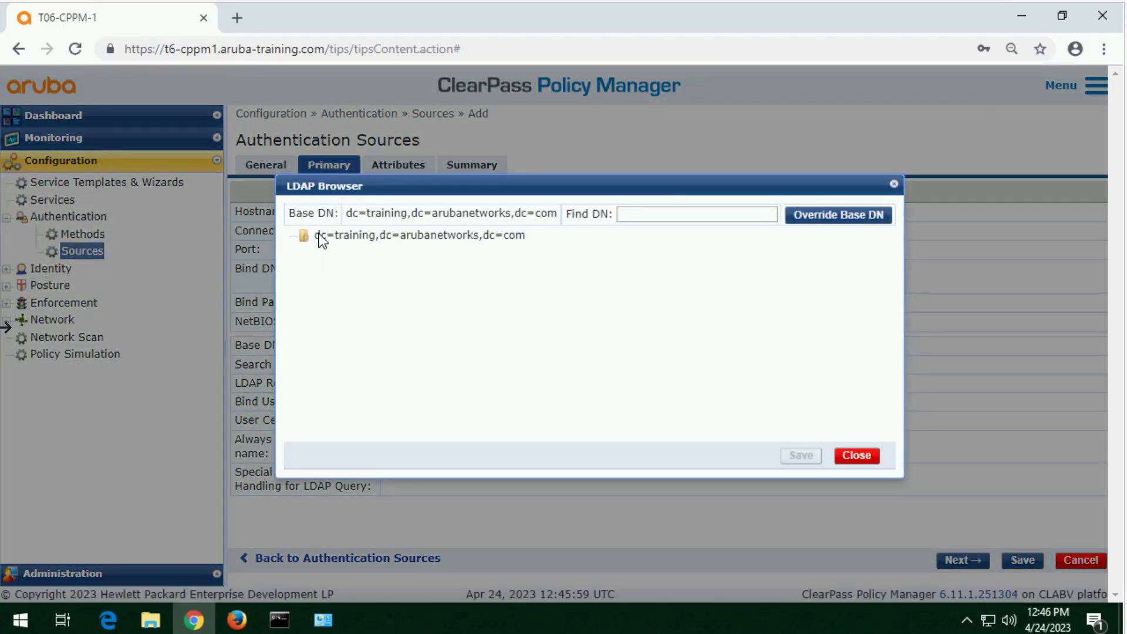
{"action": "double_click", "coordinate": [336, 235]}
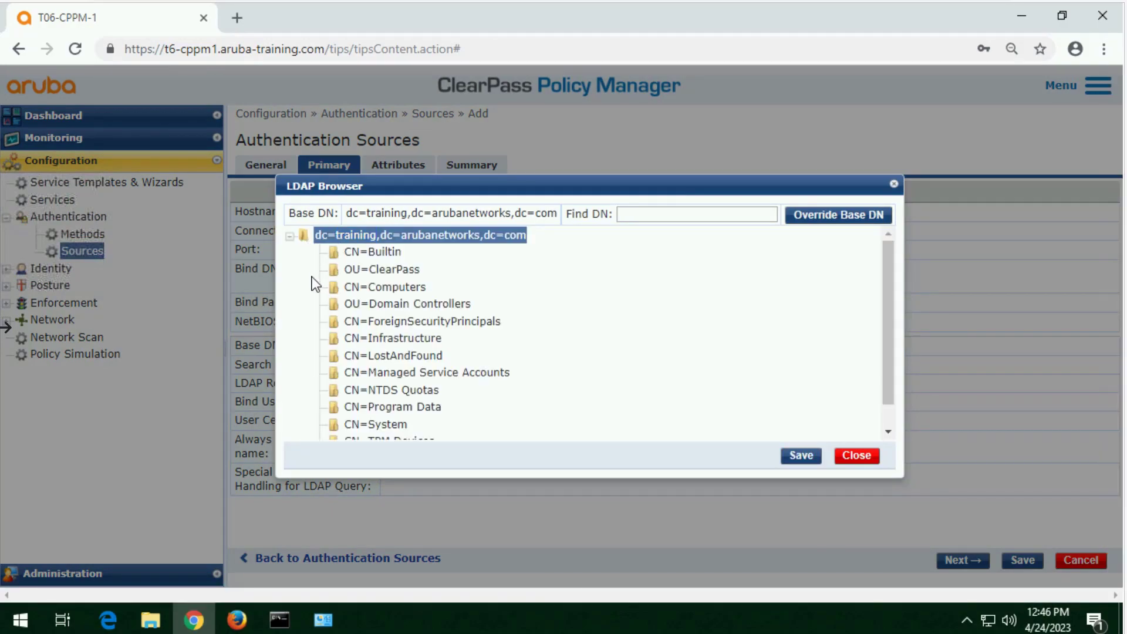
{"action": "double_click", "coordinate": [379, 268]}
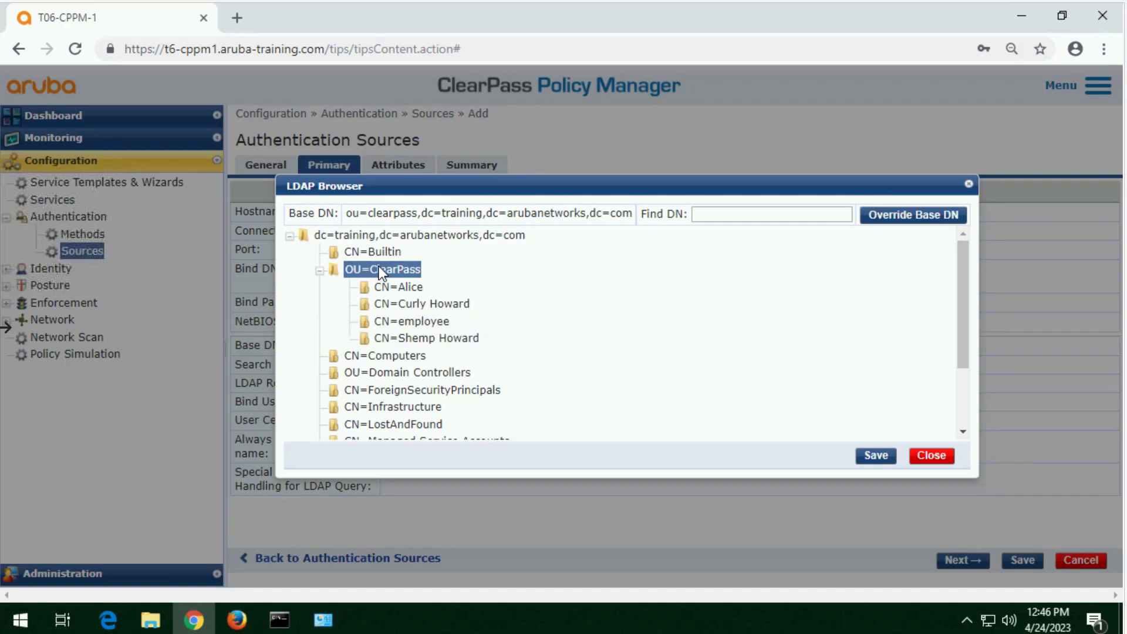
{"action": "left_click", "coordinate": [875, 456]}
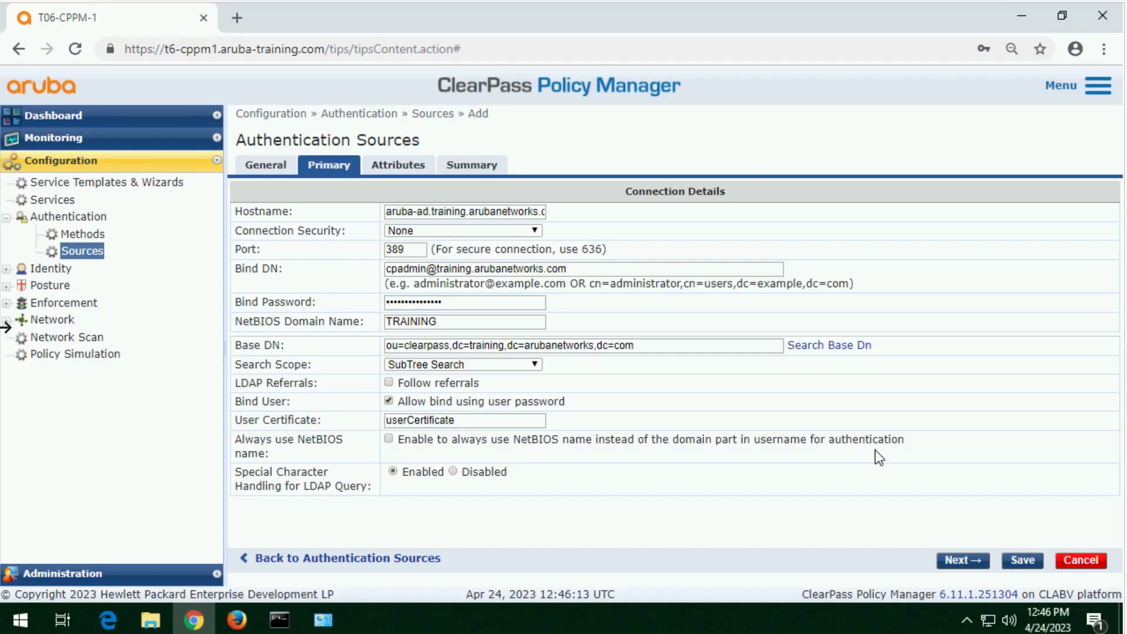
{"action": "left_click", "coordinate": [659, 350]}
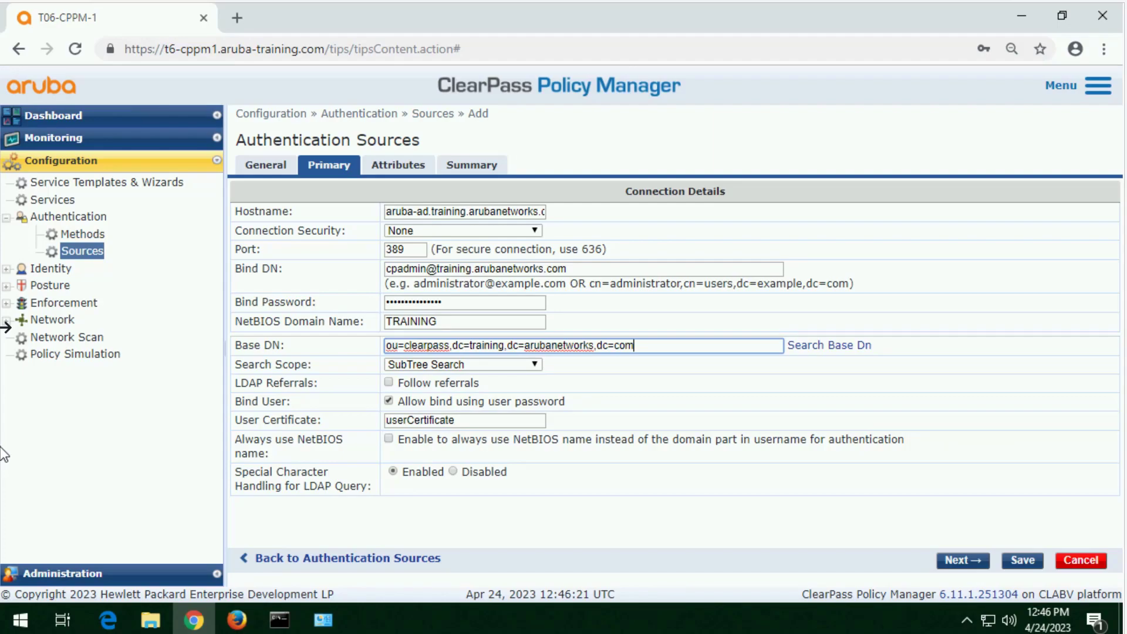
{"action": "left_click", "coordinate": [968, 561]}
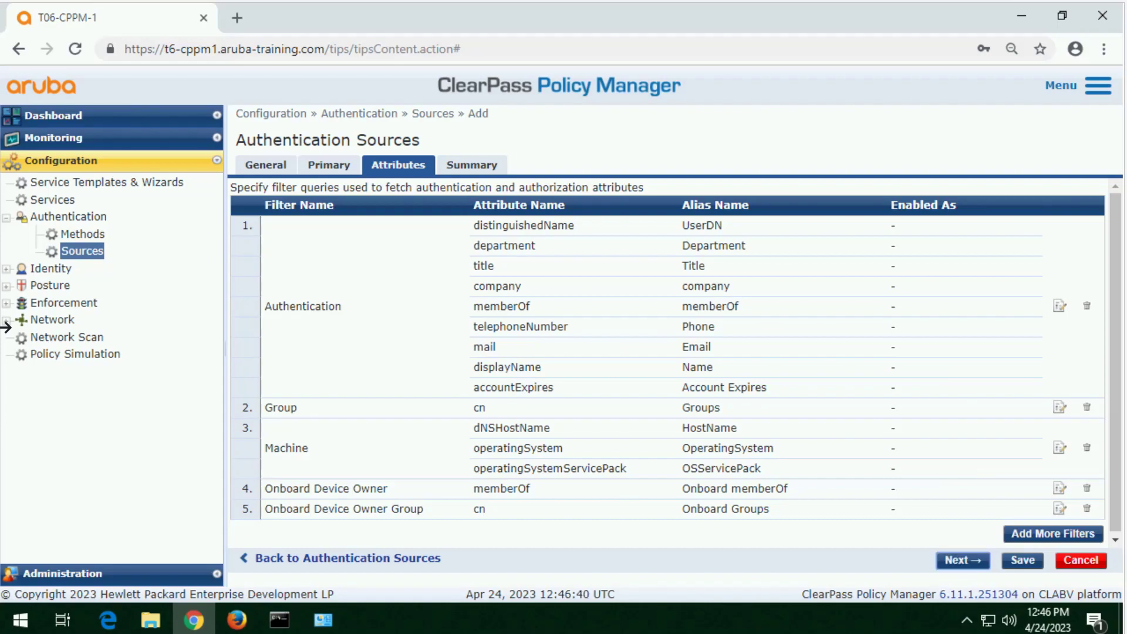
{"action": "left_click", "coordinate": [1024, 562]}
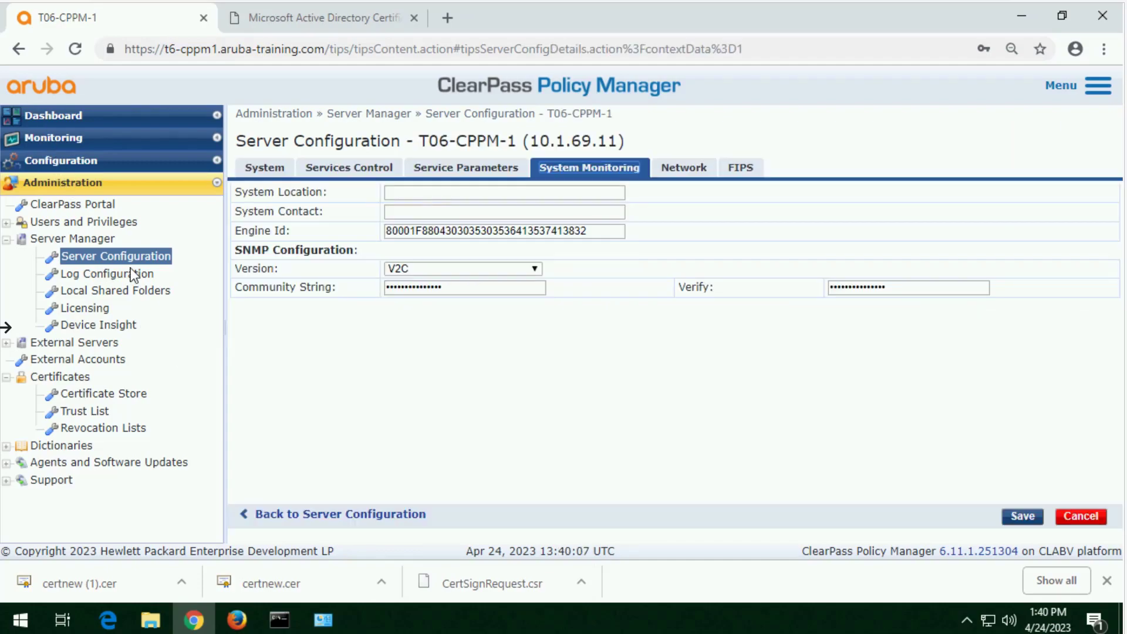
Step: Open the server's cluster-wide parameters and locate the Admin Session Idle Timeout setting
{"action": "left_click", "coordinate": [142, 253]}
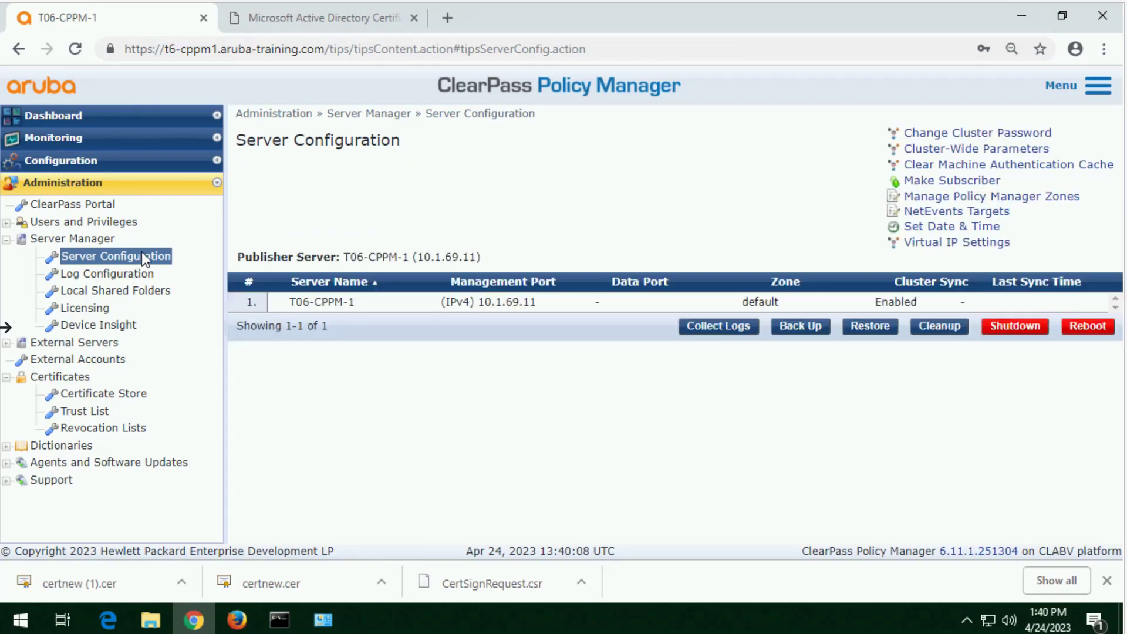
{"action": "left_click", "coordinate": [963, 150]}
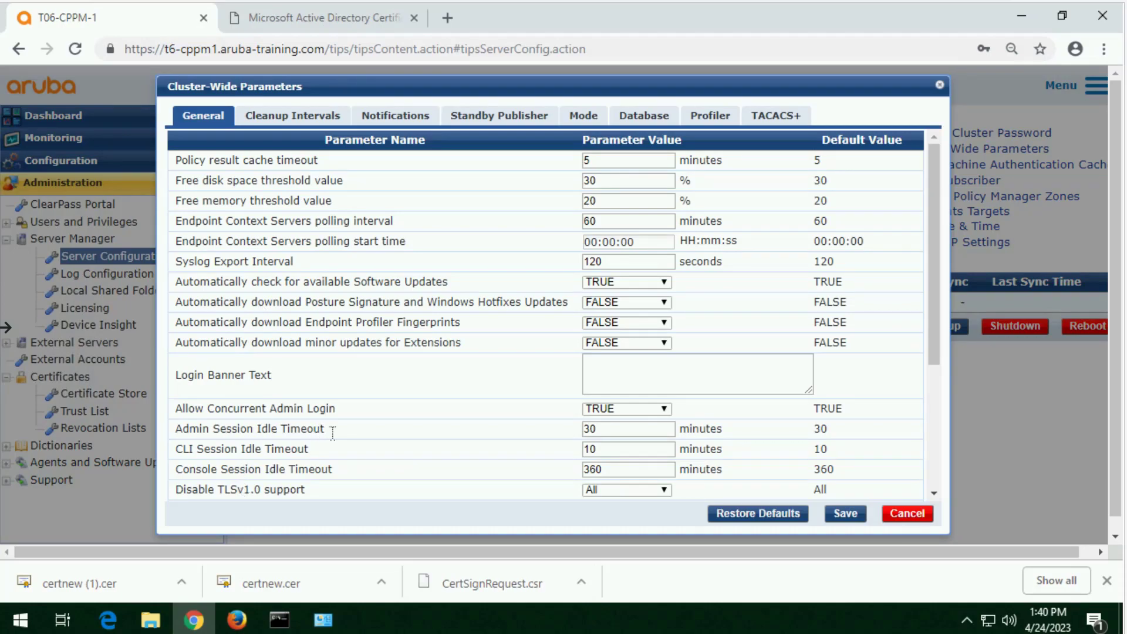
{"action": "left_click_drag", "start_coordinate": [325, 429], "coordinate": [183, 430]}
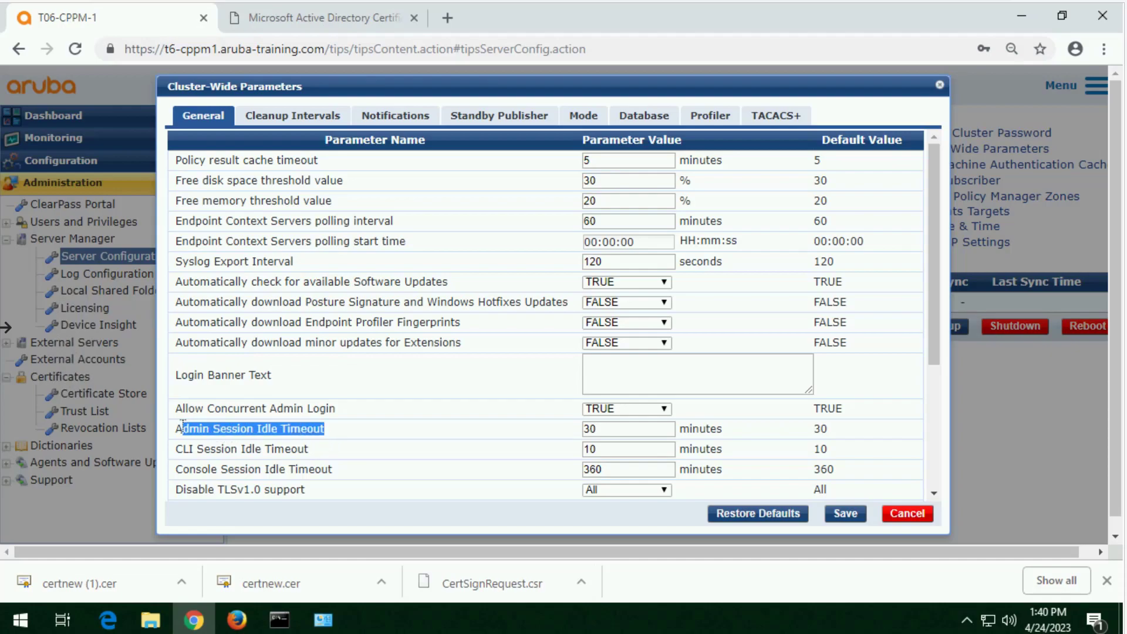
Step: Try to save the Admin Session Idle Timeout with a value of 0 minutes
{"action": "double_click", "coordinate": [617, 429]}
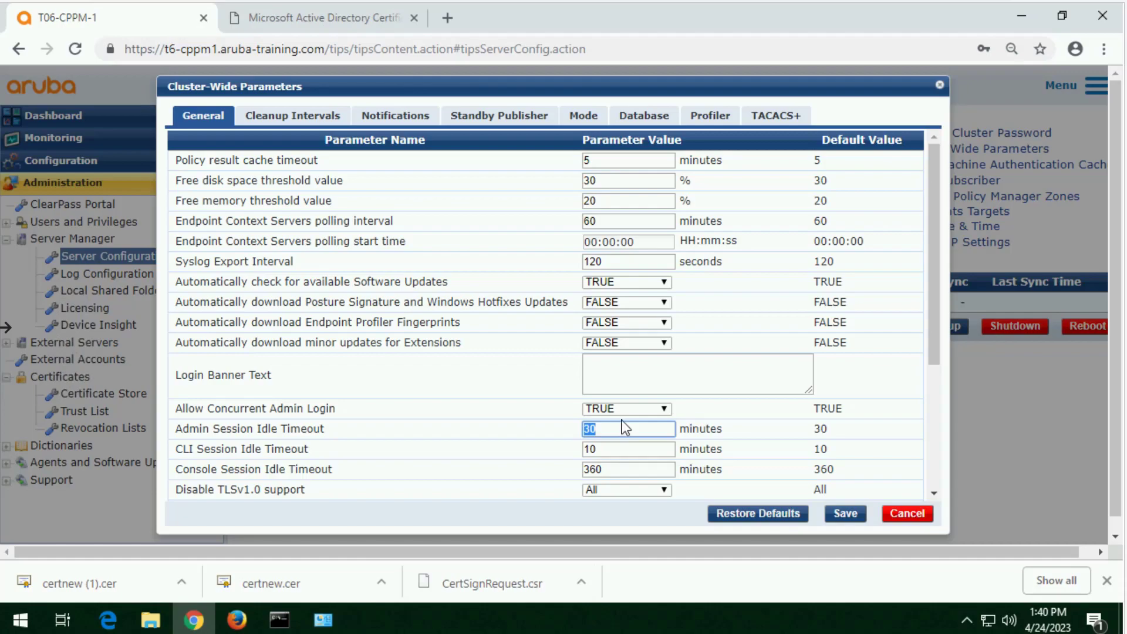
{"action": "type", "text": "0"}
{"action": "left_click", "coordinate": [833, 514]}
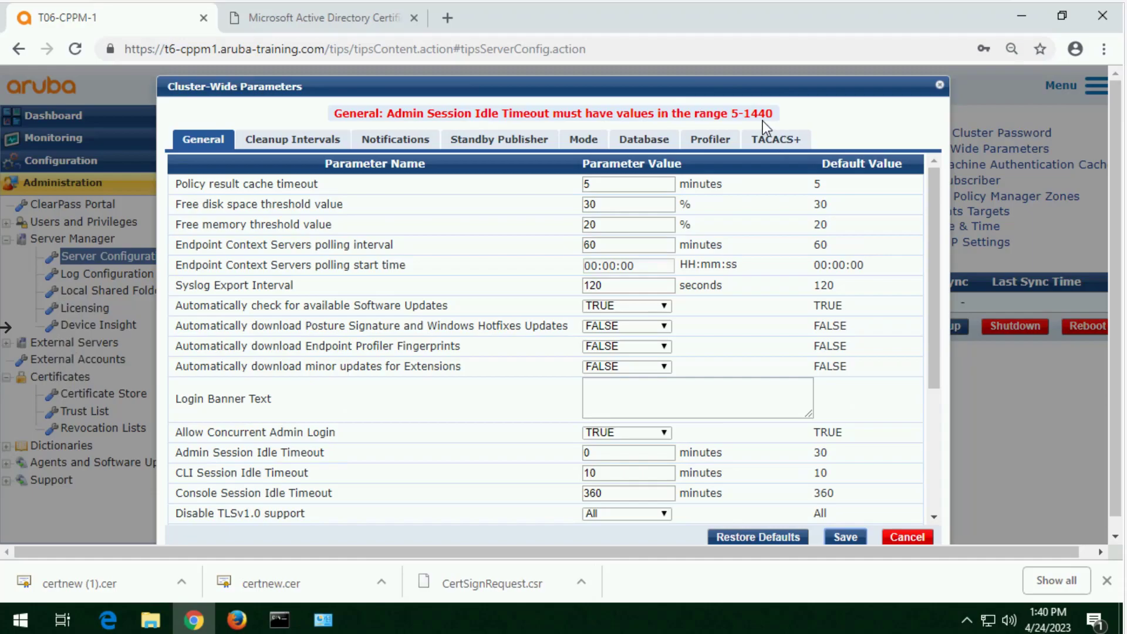
Step: Set the Admin Session Idle Timeout to 1440 minutes and save the cluster-wide parameters
{"action": "double_click", "coordinate": [625, 451]}
{"action": "type", "text": "144"}
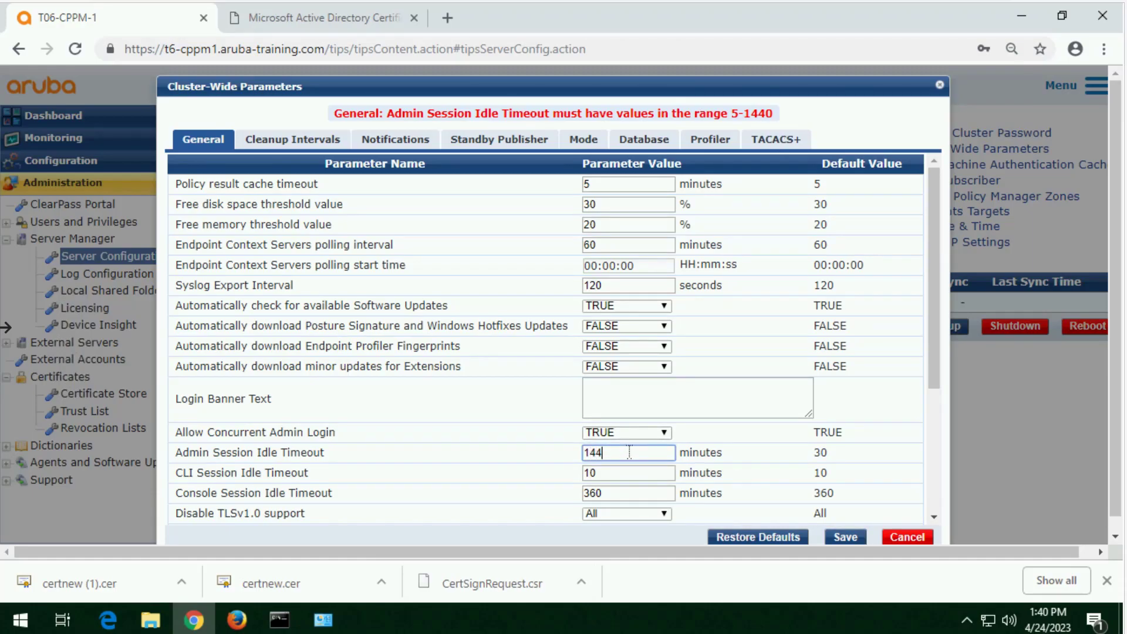
{"action": "type", "text": "0"}
{"action": "left_click", "coordinate": [848, 538]}
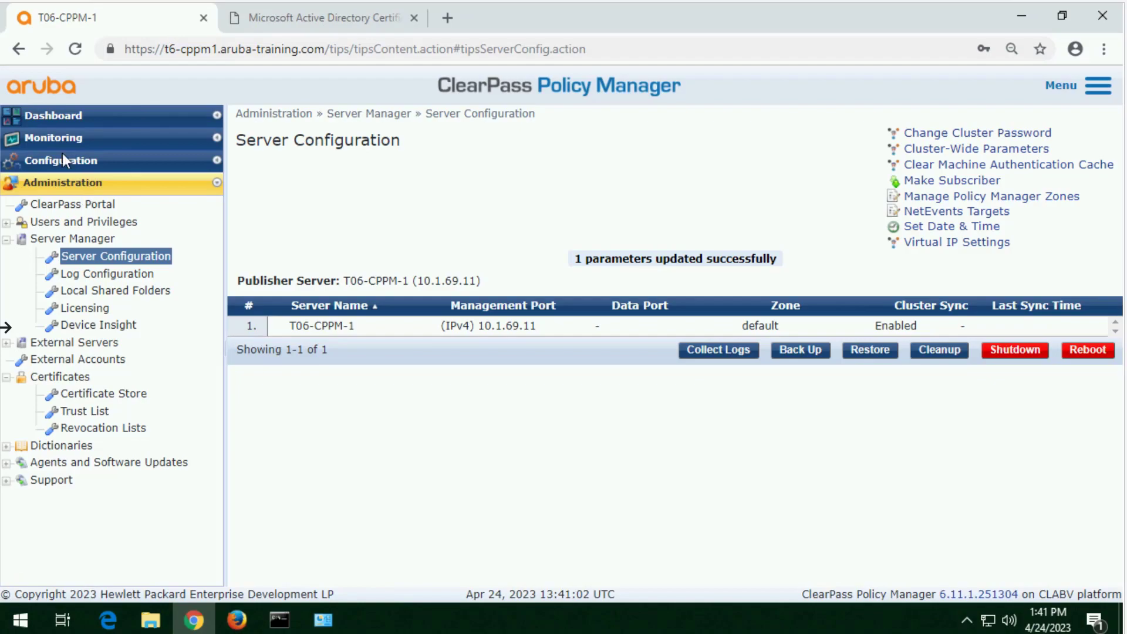
Step: Start a new network device named Aruba Controller with the IP address 10.1.60.100
{"action": "left_click", "coordinate": [63, 159]}
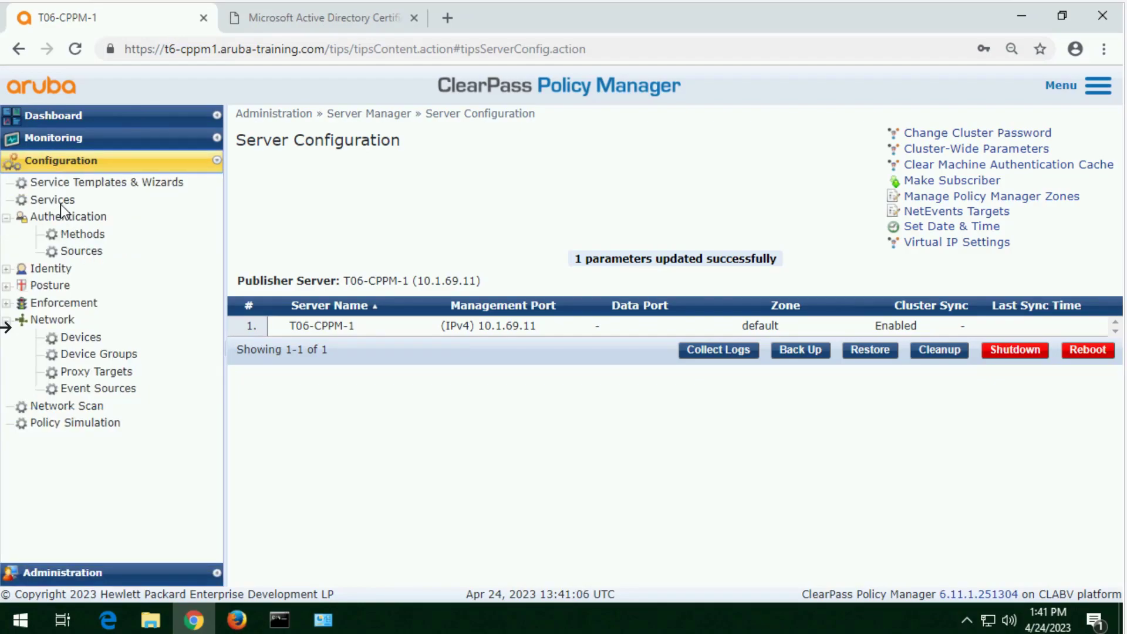
{"action": "left_click", "coordinate": [82, 338]}
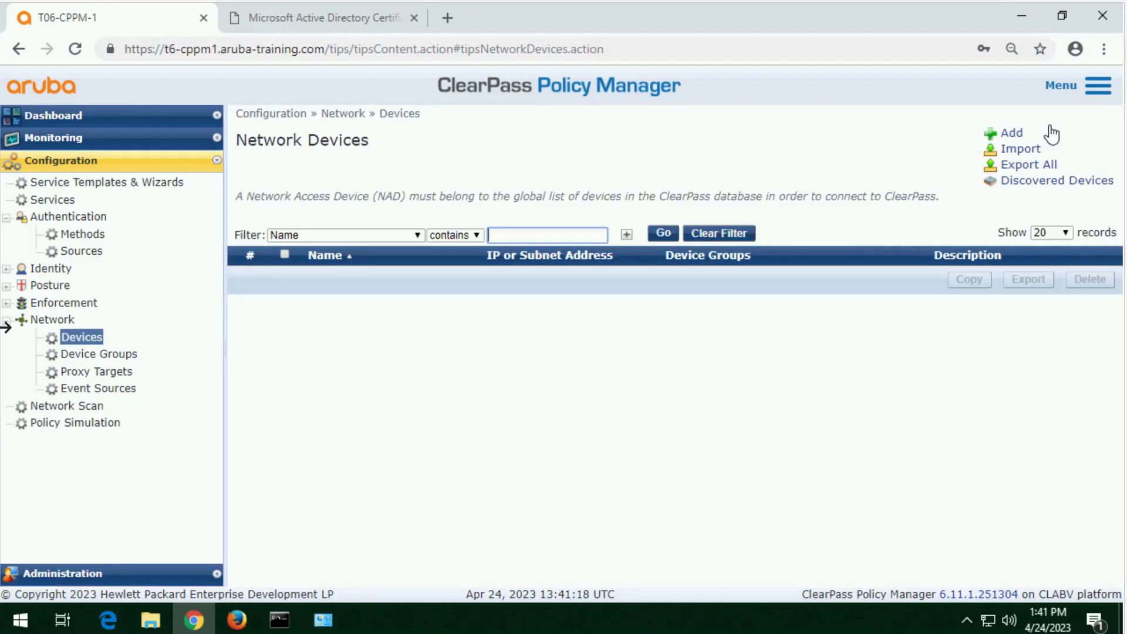
{"action": "left_click", "coordinate": [1004, 139]}
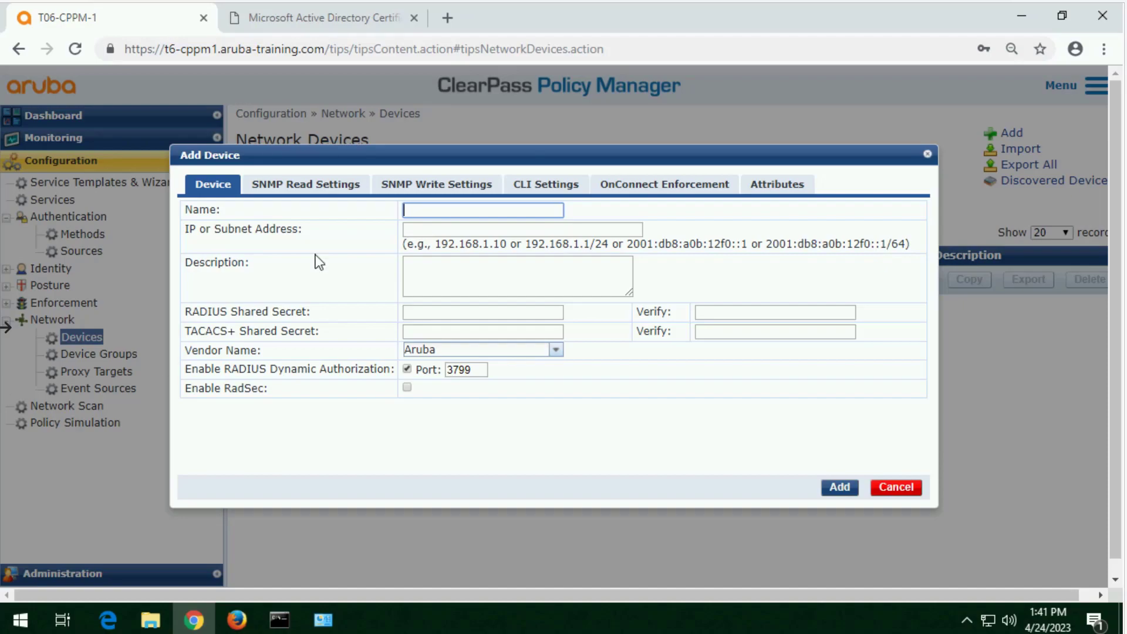
{"action": "type", "text": "Aruba Controller"}
{"action": "key", "text": "Tab"}
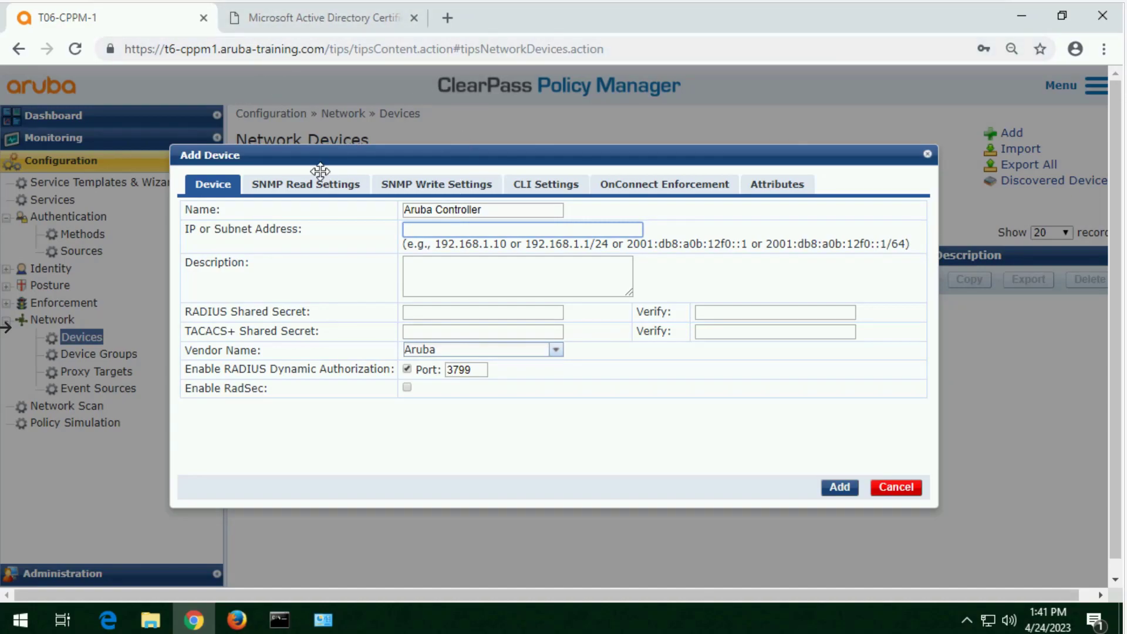
{"action": "left_click", "coordinate": [429, 230]}
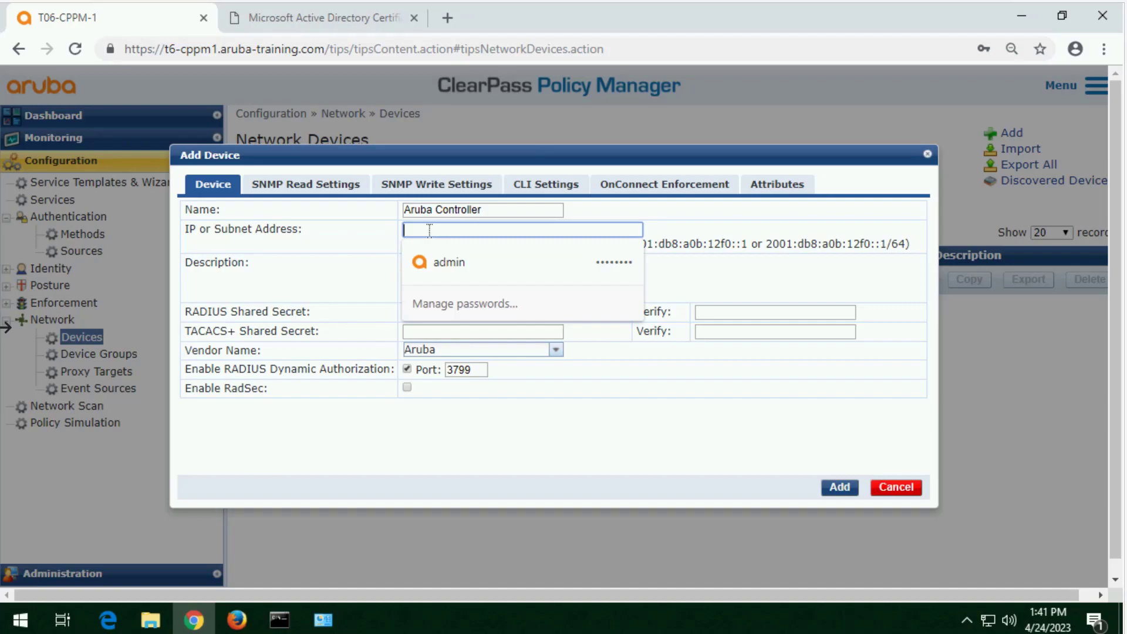
{"action": "type", "text": "10.1.60.100"}
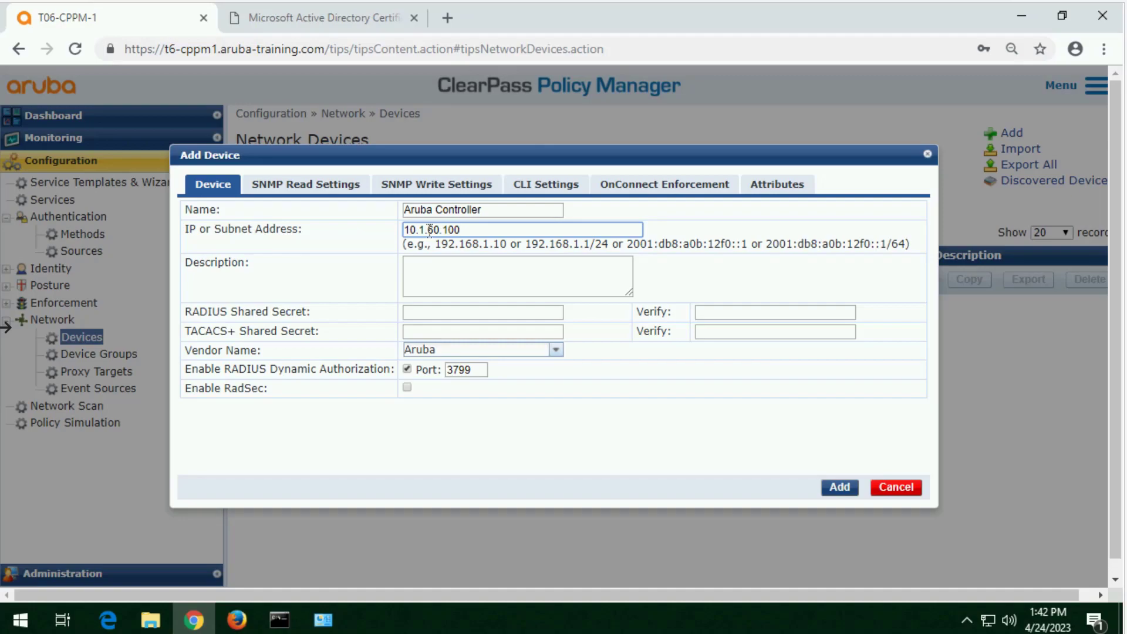
{"action": "key", "text": "Tab"}
{"action": "key", "text": "Tab"}
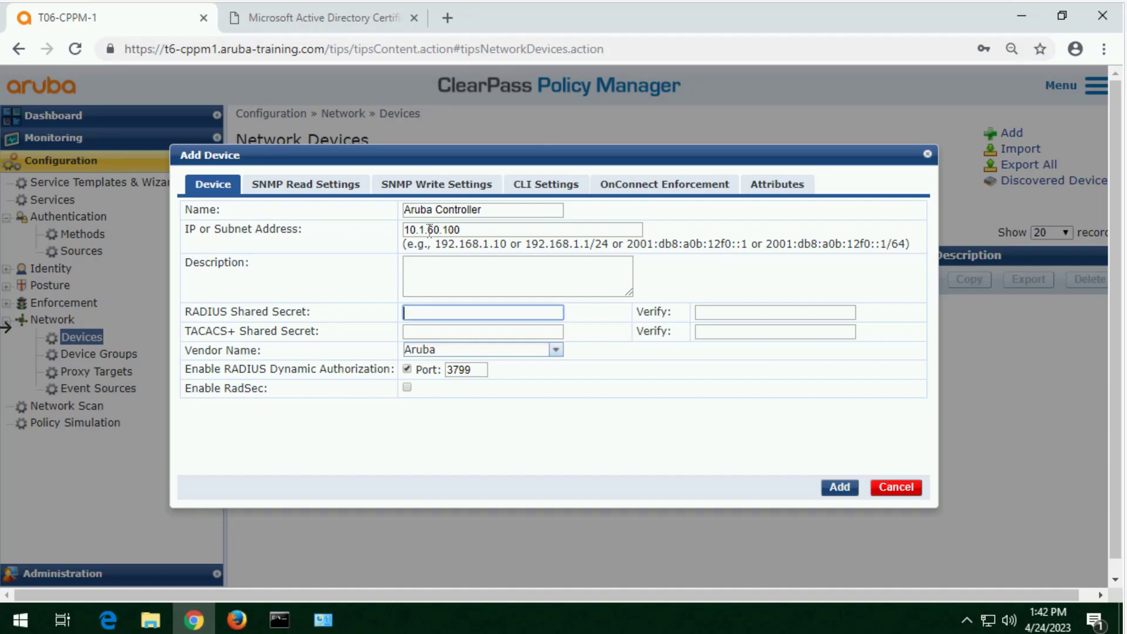
Step: Enter the RADIUS shared secret for the Aruba Controller device and repeat it for verification
{"action": "type", "text": "••••••••"}
{"action": "key", "text": "Tab"}
{"action": "type", "text": "••••••••"}
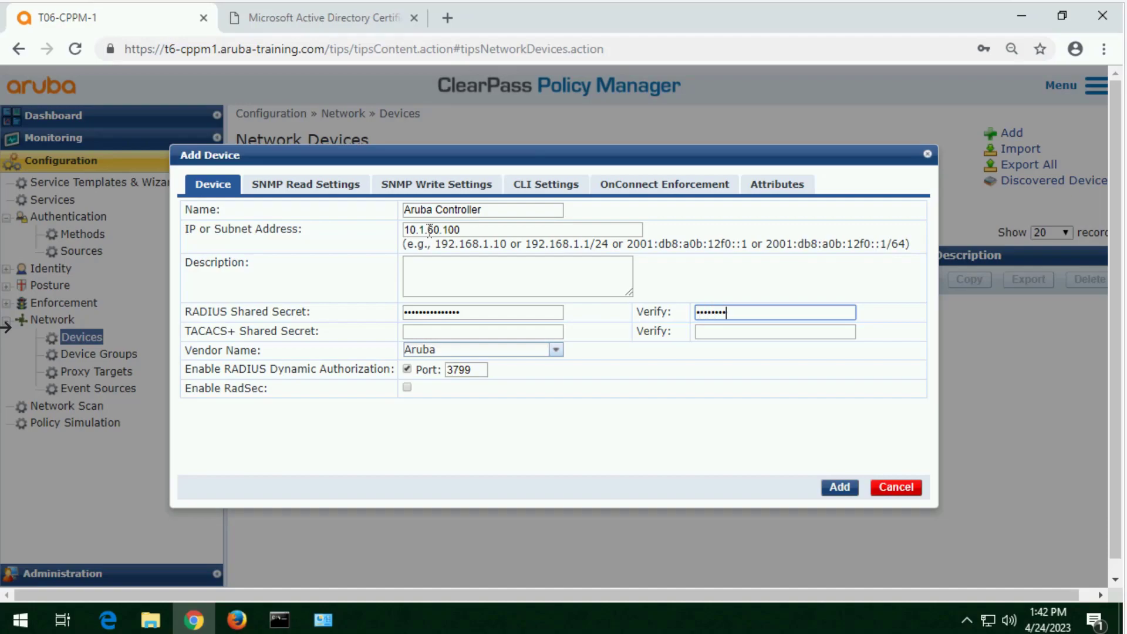
Step: Enter and verify the TACACS+ shared secret for the Aruba Controller, and add the device
{"action": "left_click_drag", "start_coordinate": [328, 337], "coordinate": [190, 330]}
{"action": "left_click", "coordinate": [444, 332]}
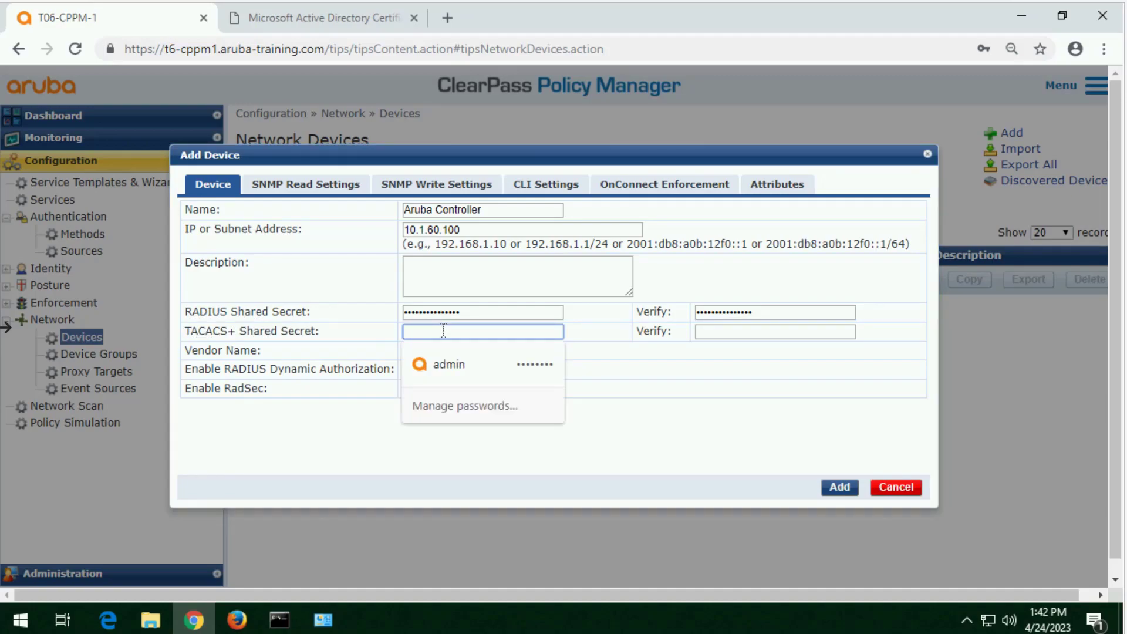
{"action": "type", "text": "aruba123"}
{"action": "key", "text": "Tab"}
{"action": "type", "text": "aruba123"}
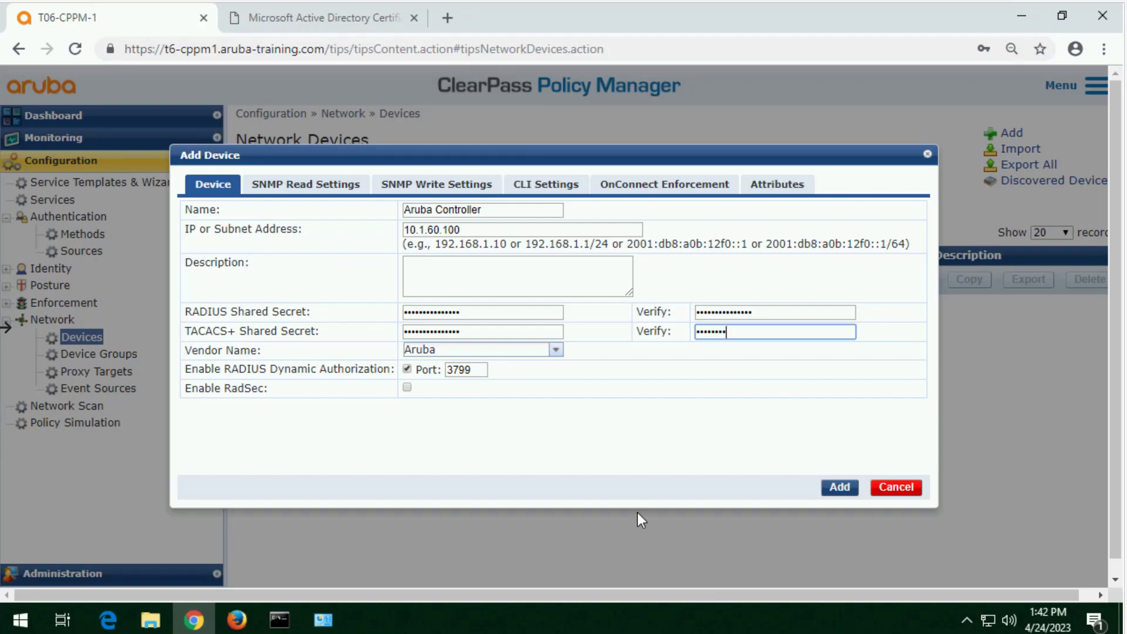
{"action": "left_click", "coordinate": [841, 487]}
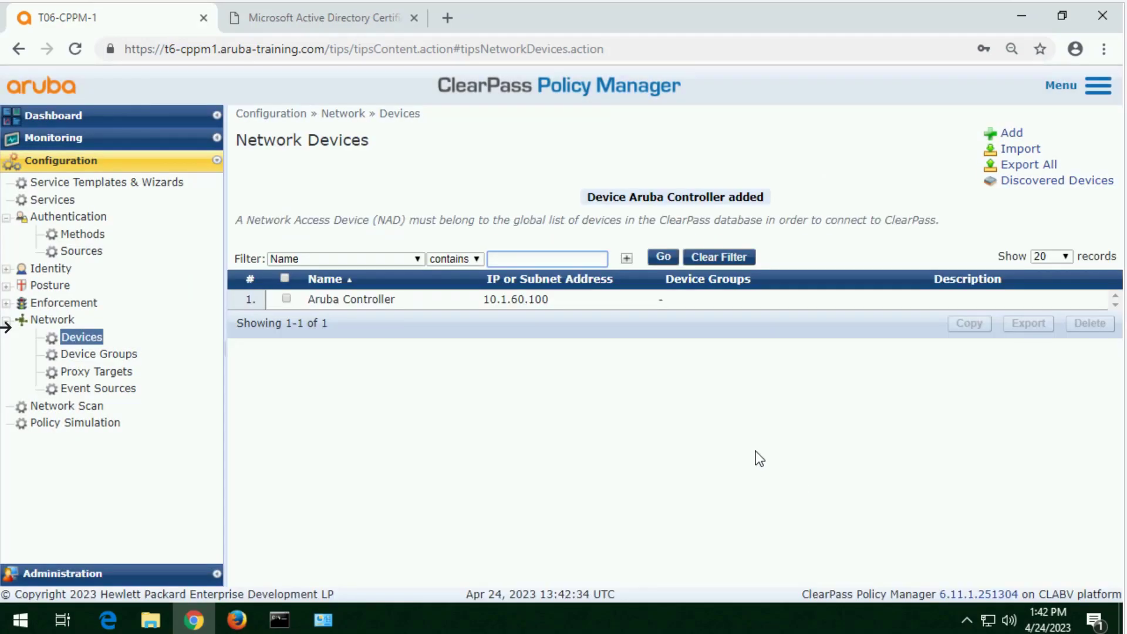
Step: Start another network device named AOS-S Switch with the IP address 10.1.60.5
{"action": "left_click", "coordinate": [1008, 134]}
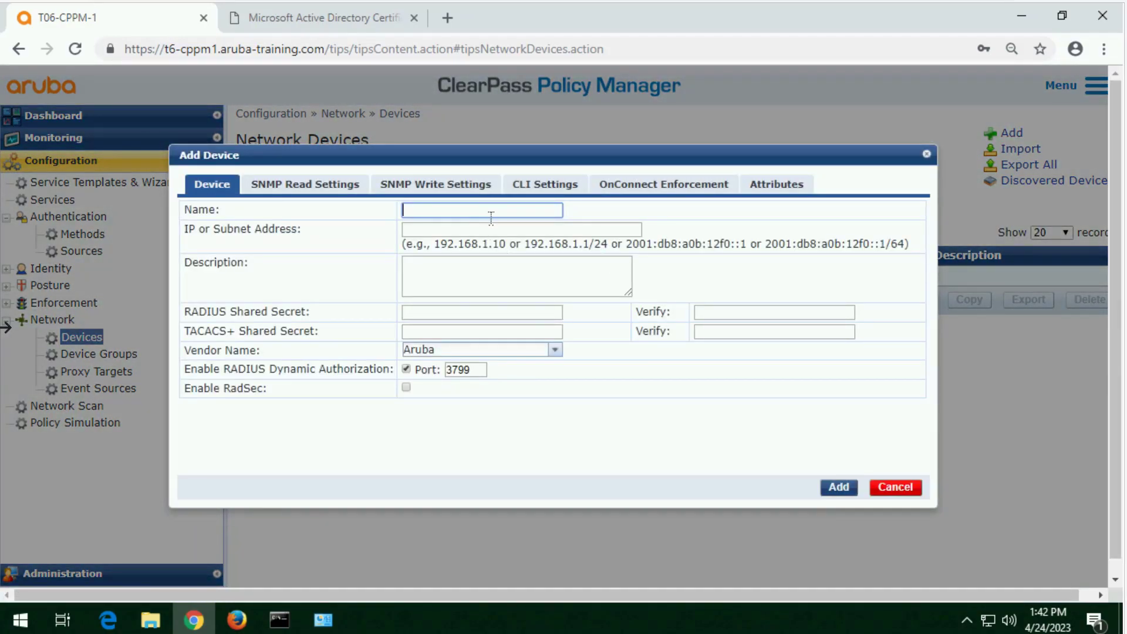
{"action": "type", "text": "AOS-S Switche"}
{"action": "key", "text": "BackSpace"}
{"action": "key", "text": "Tab"}
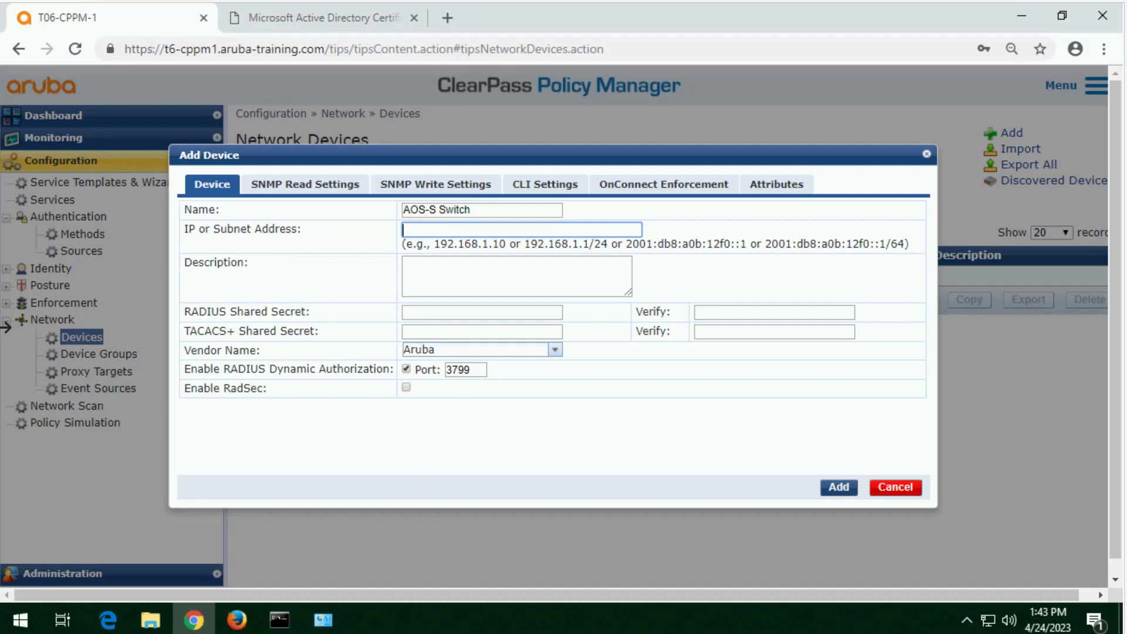
{"action": "left_click", "coordinate": [448, 232]}
{"action": "type", "text": "10.1.60.5"}
Step: Enter the RADIUS shared secret for the AOS-S Switch device and repeat it for verification
{"action": "left_click", "coordinate": [484, 313]}
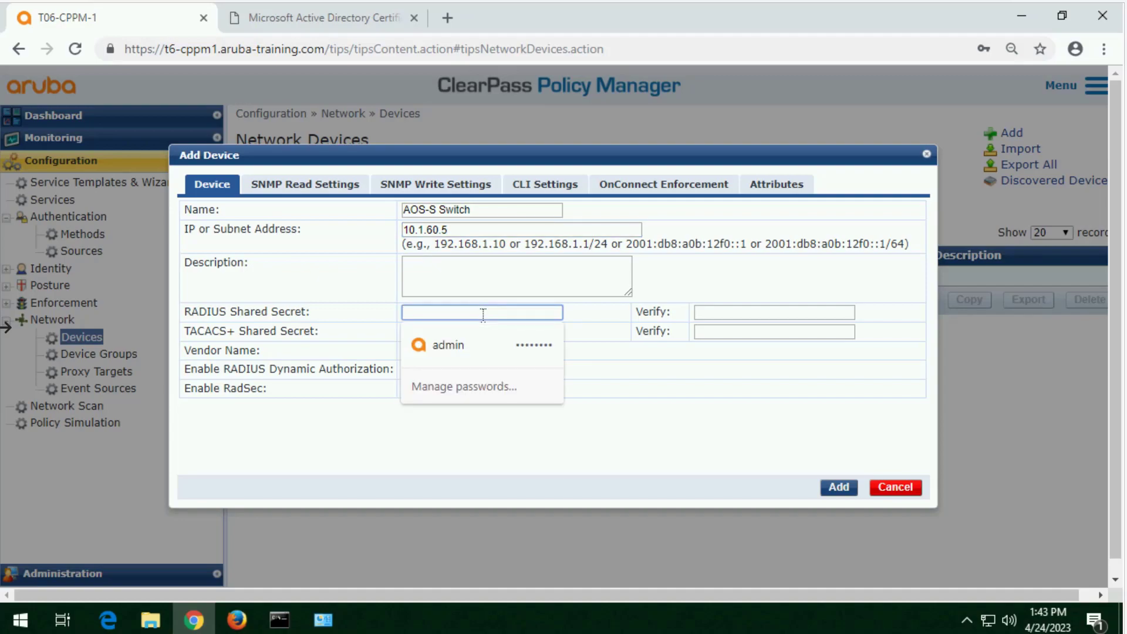
{"action": "type", "text": "aruba123"}
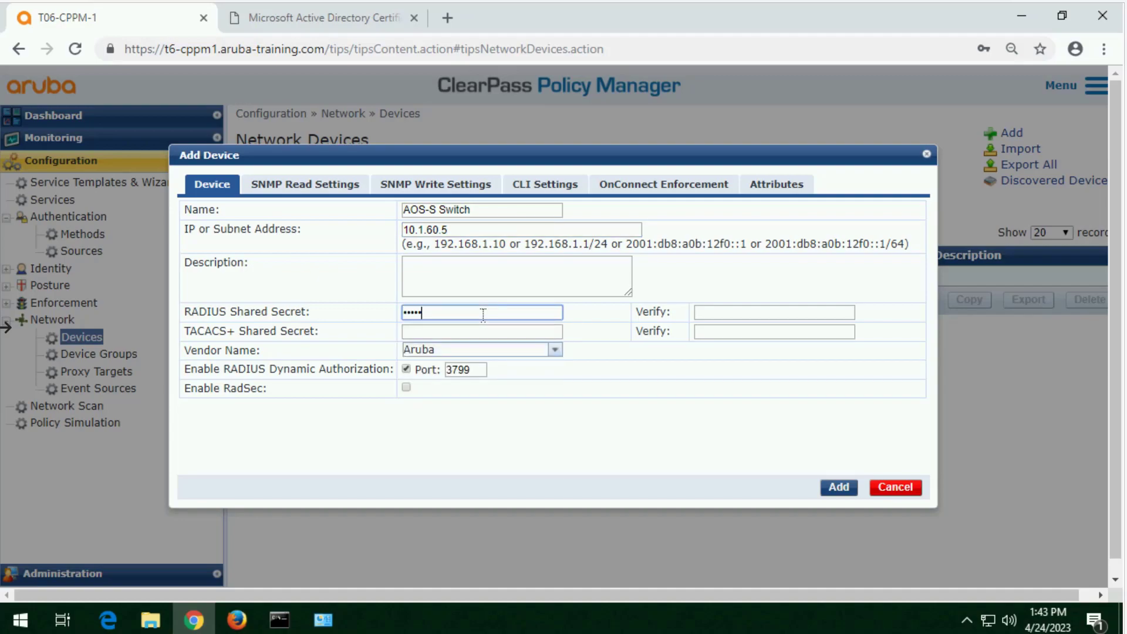
{"action": "key", "text": "Tab"}
{"action": "type", "text": "aruba"}
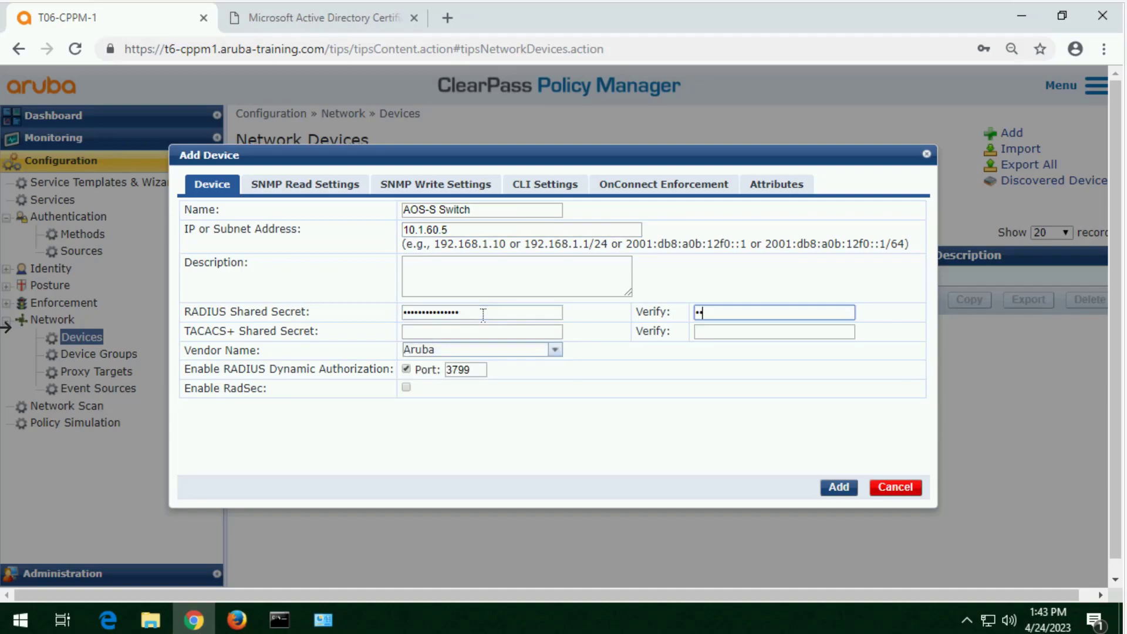
{"action": "type", "text": "••••••••••"}
Step: Enter the TACACS+ shared secret for the AOS-S Switch device and repeat it for verification
{"action": "key", "text": "Tab"}
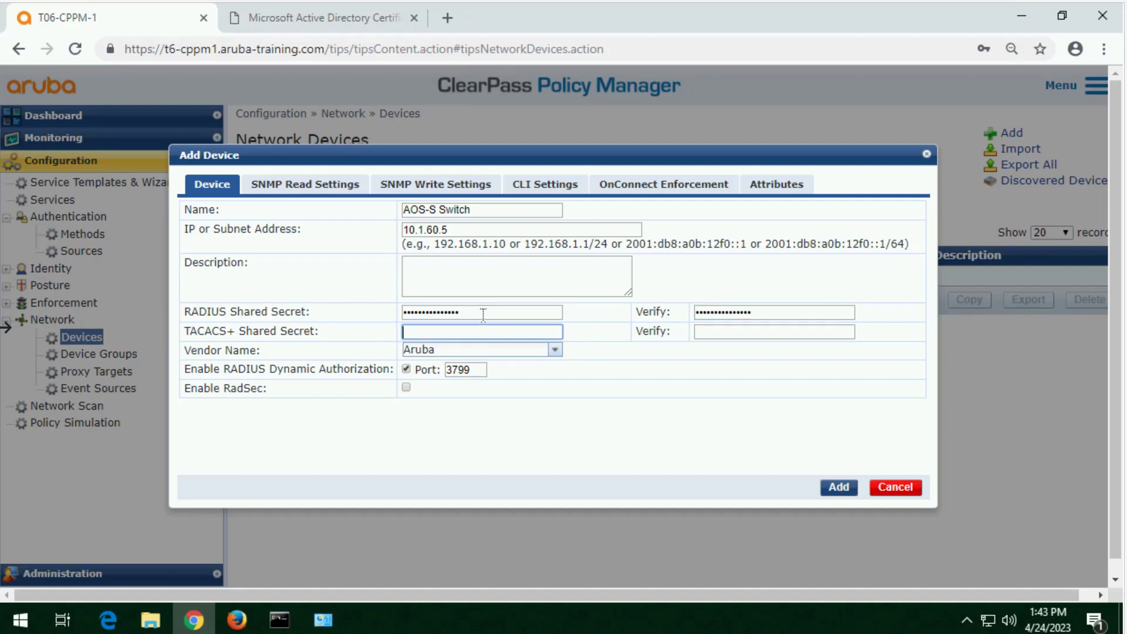
{"action": "type", "text": "•••••••••••••••"}
{"action": "key", "text": "Tab"}
{"action": "type", "text": "••••••••"}
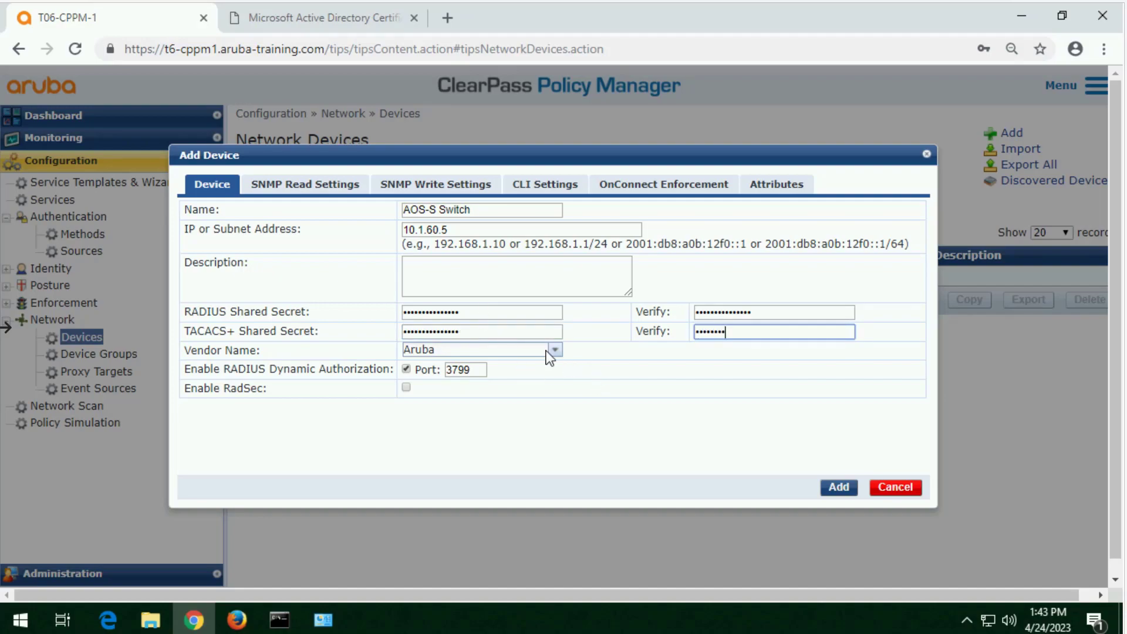
{"action": "type", "text": "•••••••"}
Step: Set the AOS-S Switch vendor to Hewlett-Packard-Enterprise and add the device
{"action": "key", "text": "Tab"}
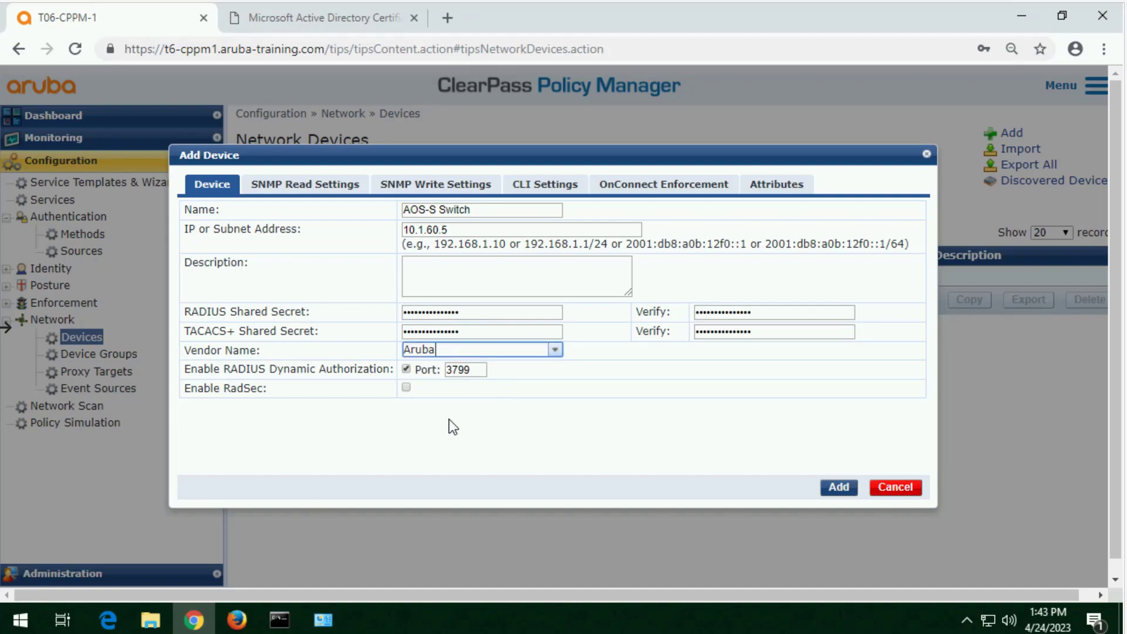
{"action": "left_click", "coordinate": [555, 351]}
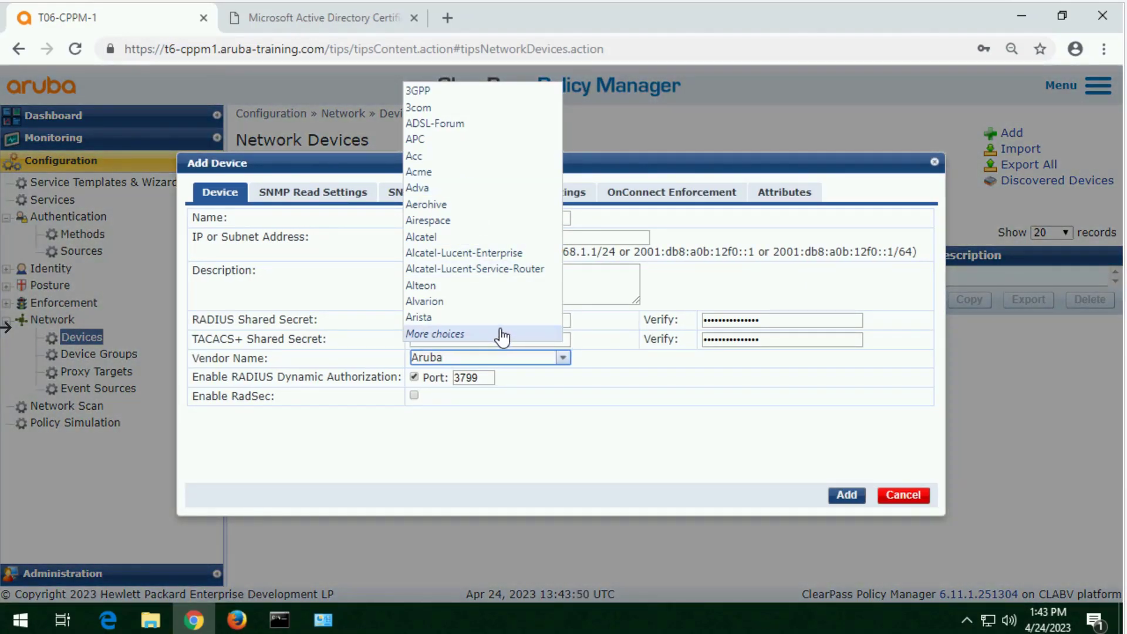
{"action": "key", "text": "BackSpace"}
{"action": "key", "text": "BackSpace"}
{"action": "key", "text": "BackSpace"}
{"action": "key", "text": "BackSpace"}
{"action": "key", "text": "BackSpace"}
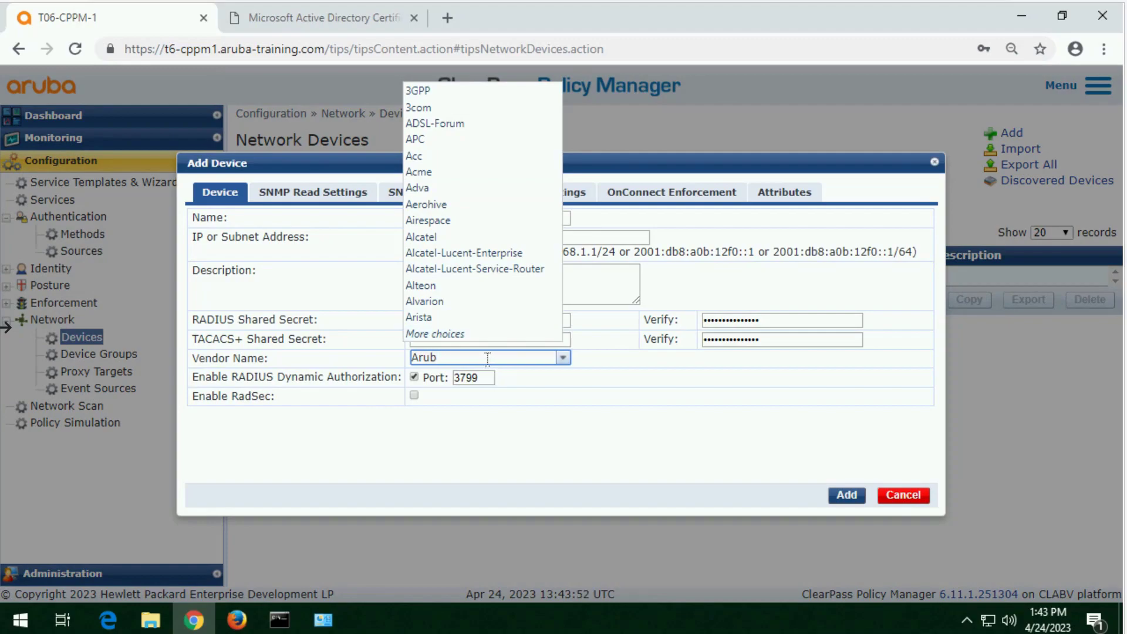
{"action": "type", "text": "hew"}
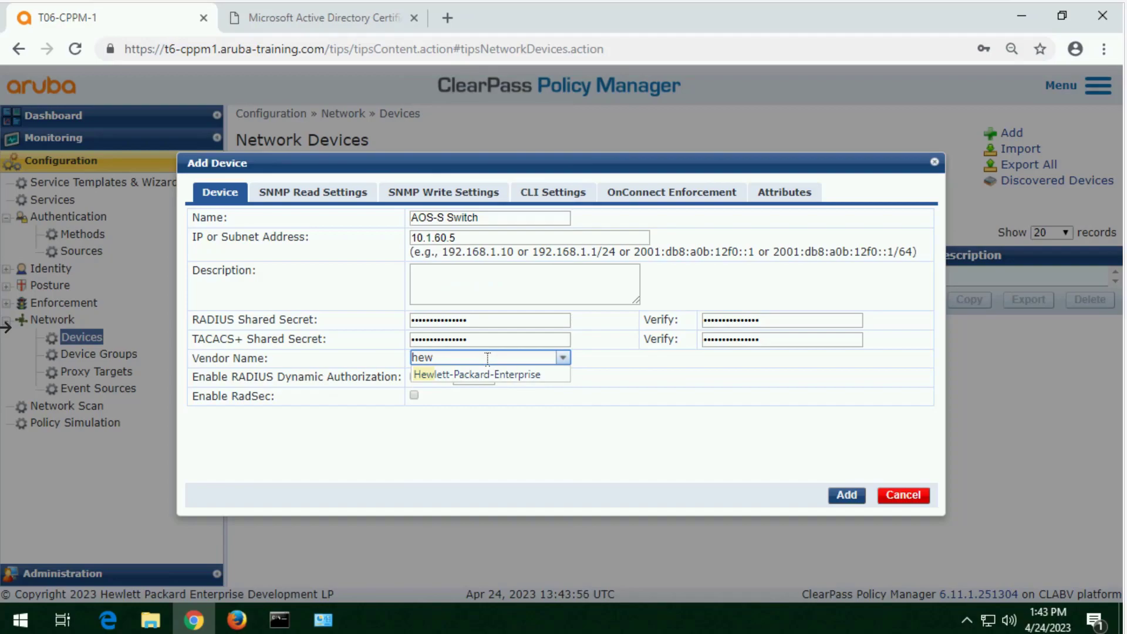
{"action": "left_click", "coordinate": [493, 375]}
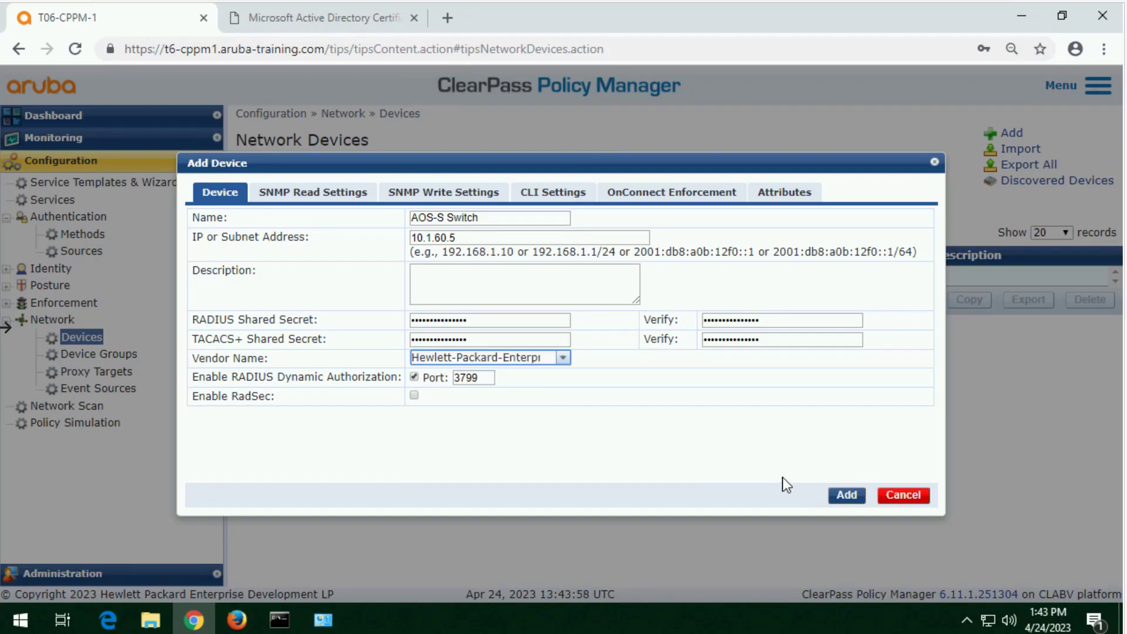
{"action": "left_click", "coordinate": [846, 495]}
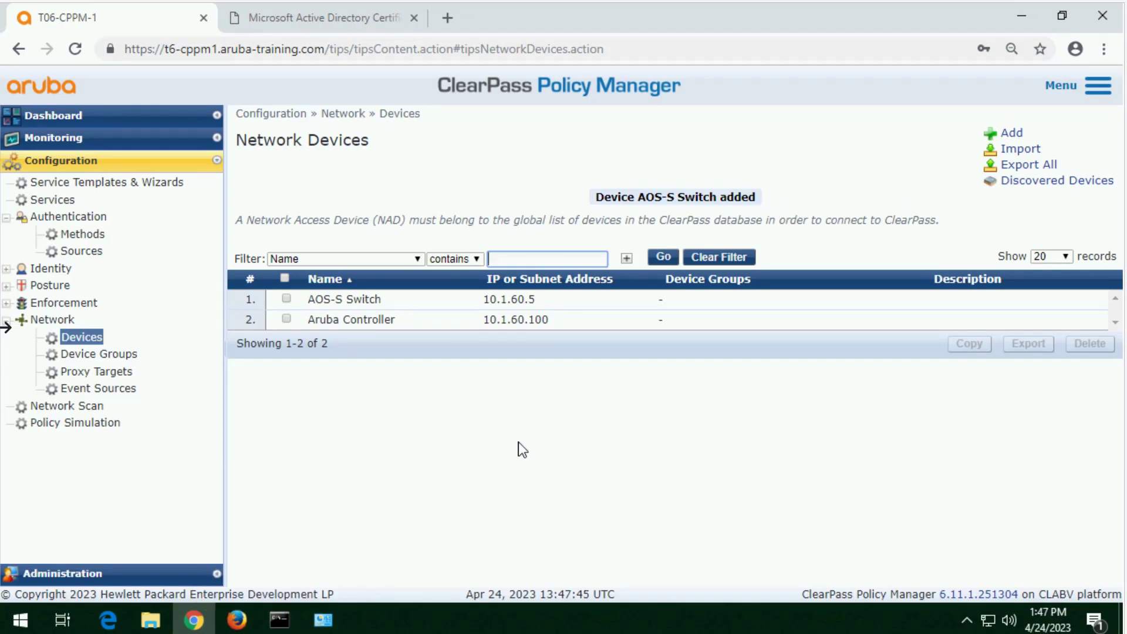
Step: Edit the Aruba Controller device and start a new attribute of type Device Type
{"action": "left_click", "coordinate": [361, 330]}
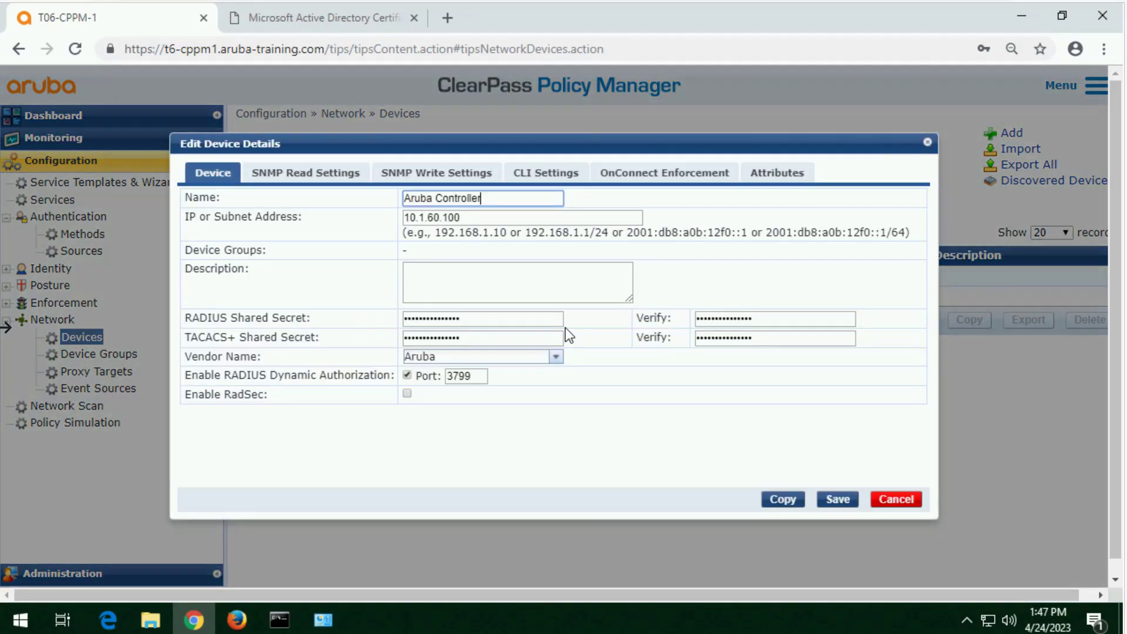
{"action": "left_click", "coordinate": [787, 173]}
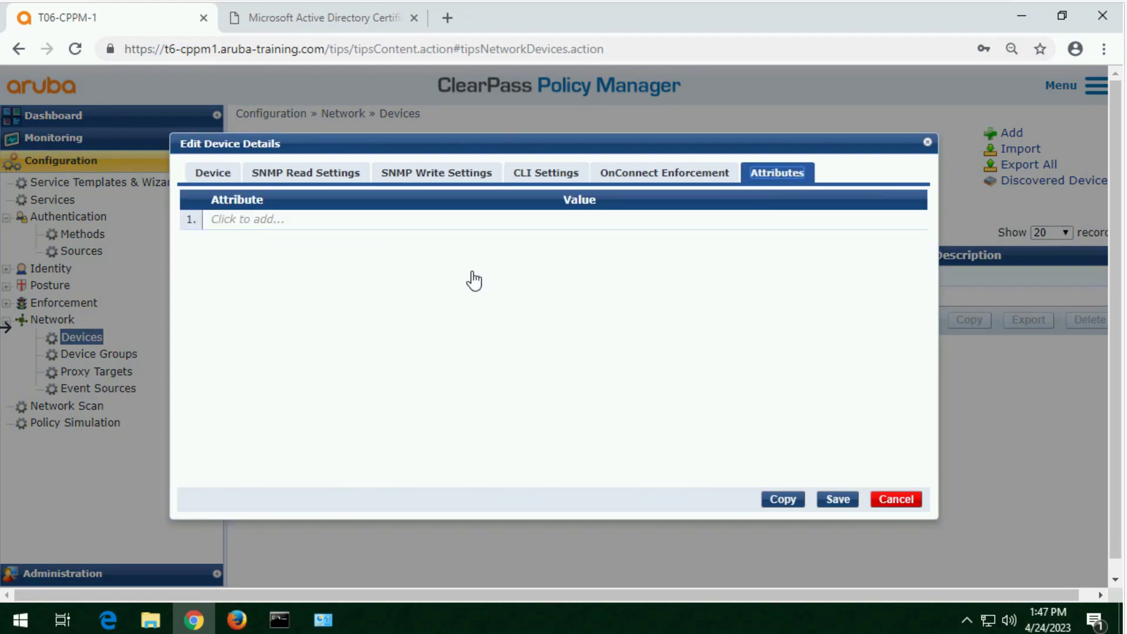
{"action": "left_click", "coordinate": [266, 222]}
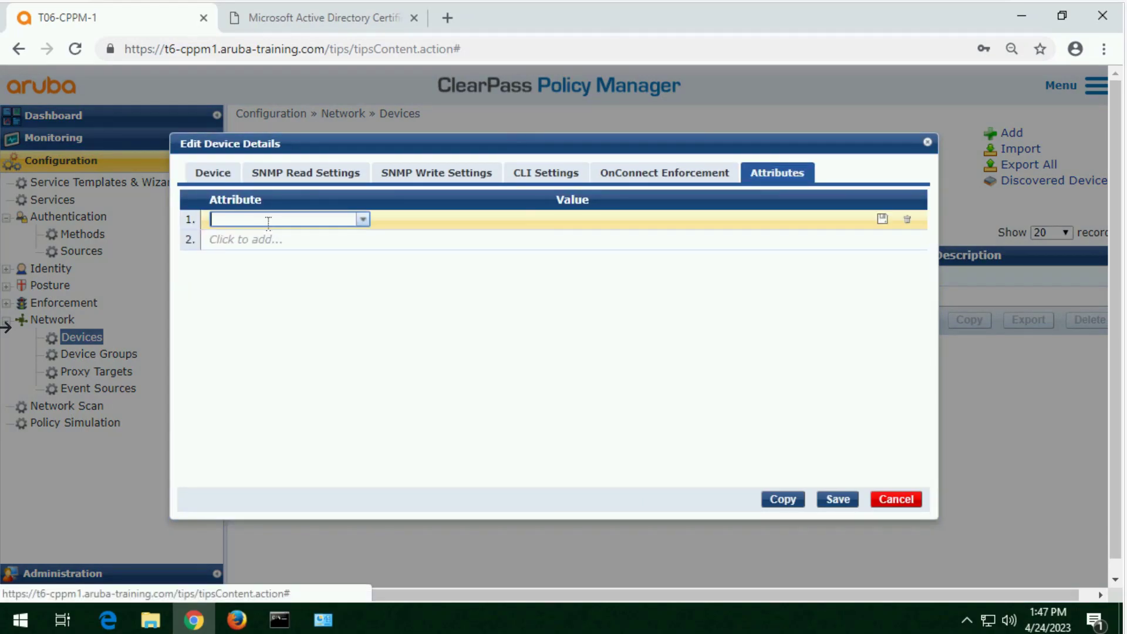
{"action": "left_click", "coordinate": [363, 221]}
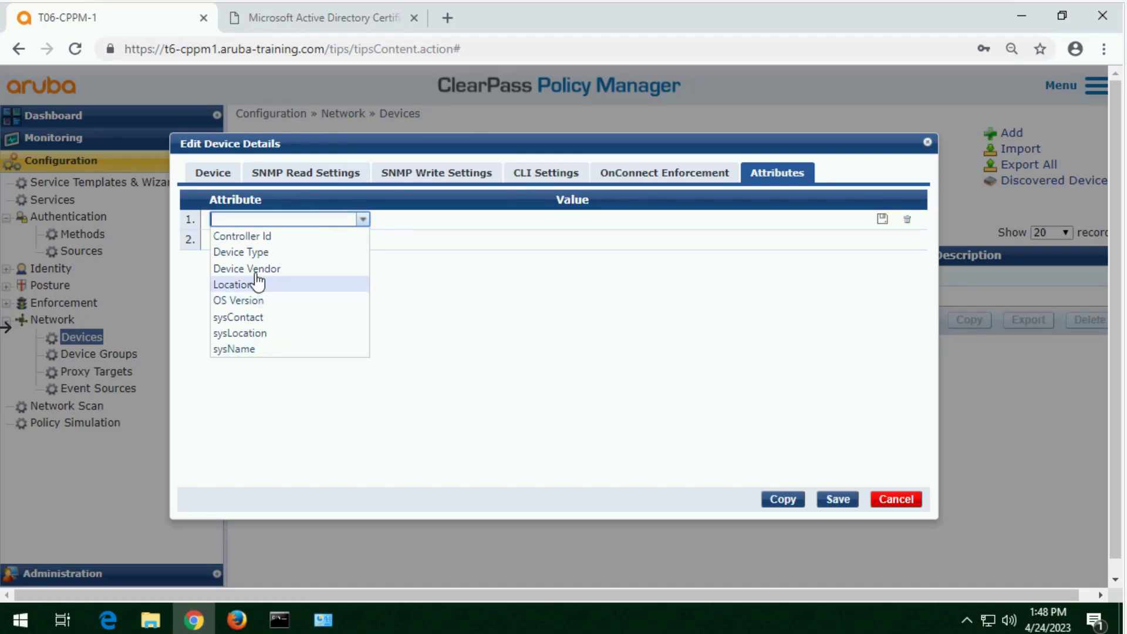
{"action": "left_click", "coordinate": [264, 252]}
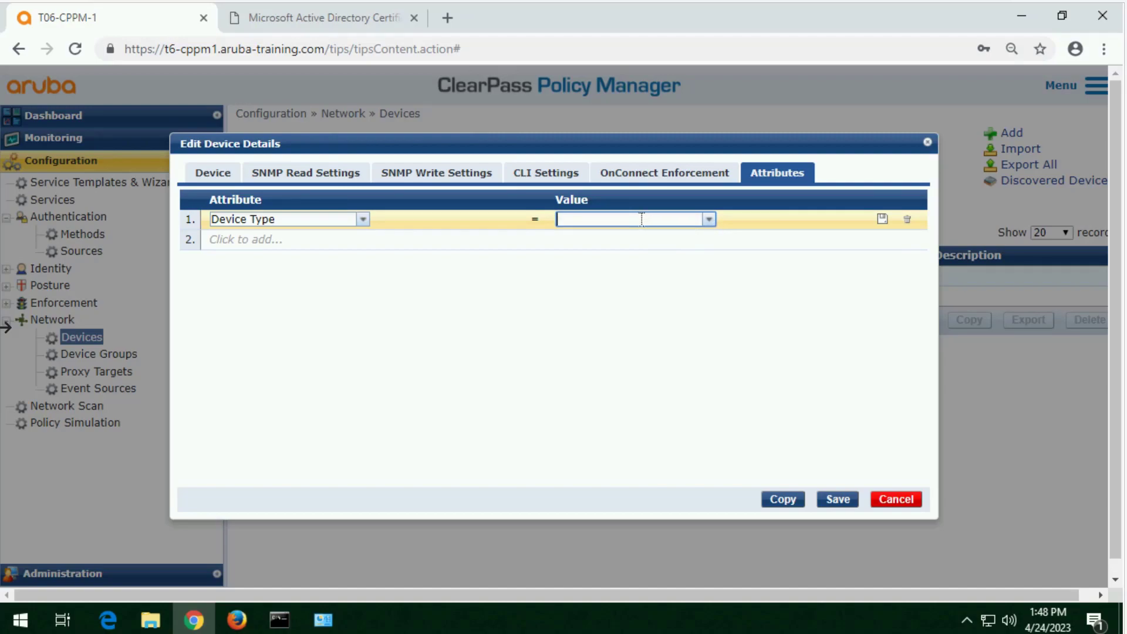
Step: Give the Device Type attribute the value Wireless Controller, and save the attribute and the Aruba Controller device
{"action": "type", "text": "Wireless Controller"}
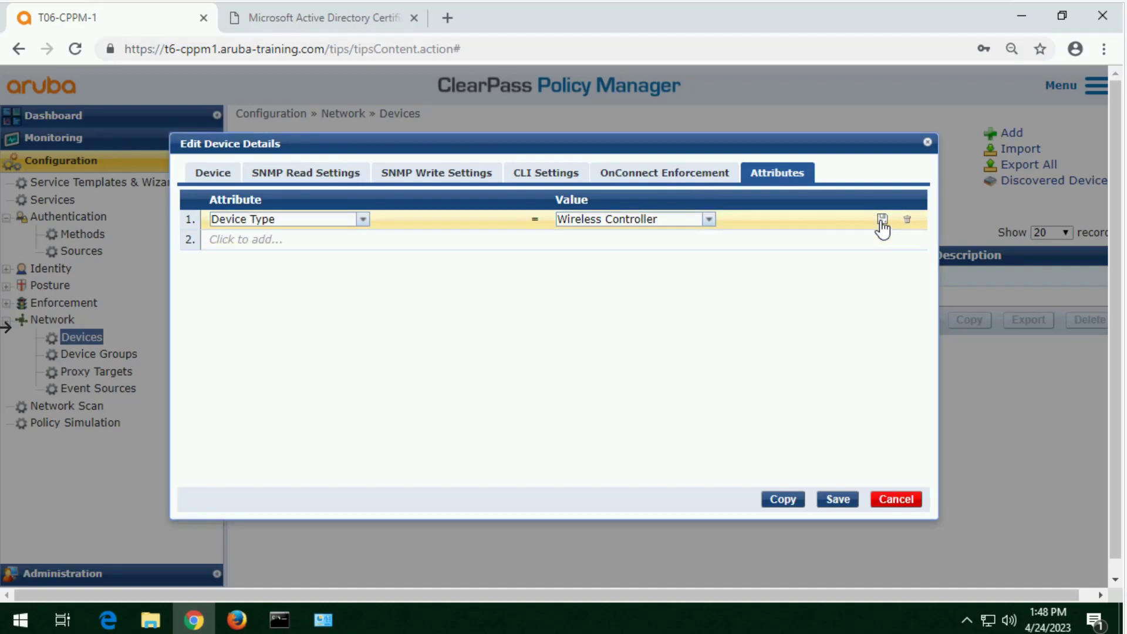
{"action": "left_click", "coordinate": [881, 220]}
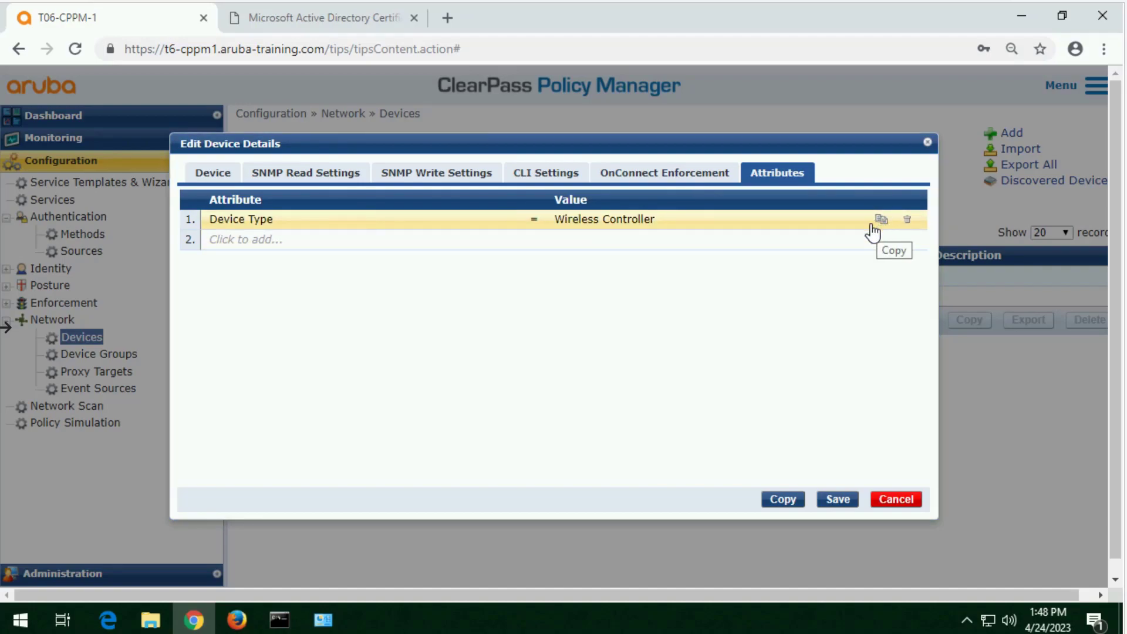
{"action": "left_click", "coordinate": [833, 503]}
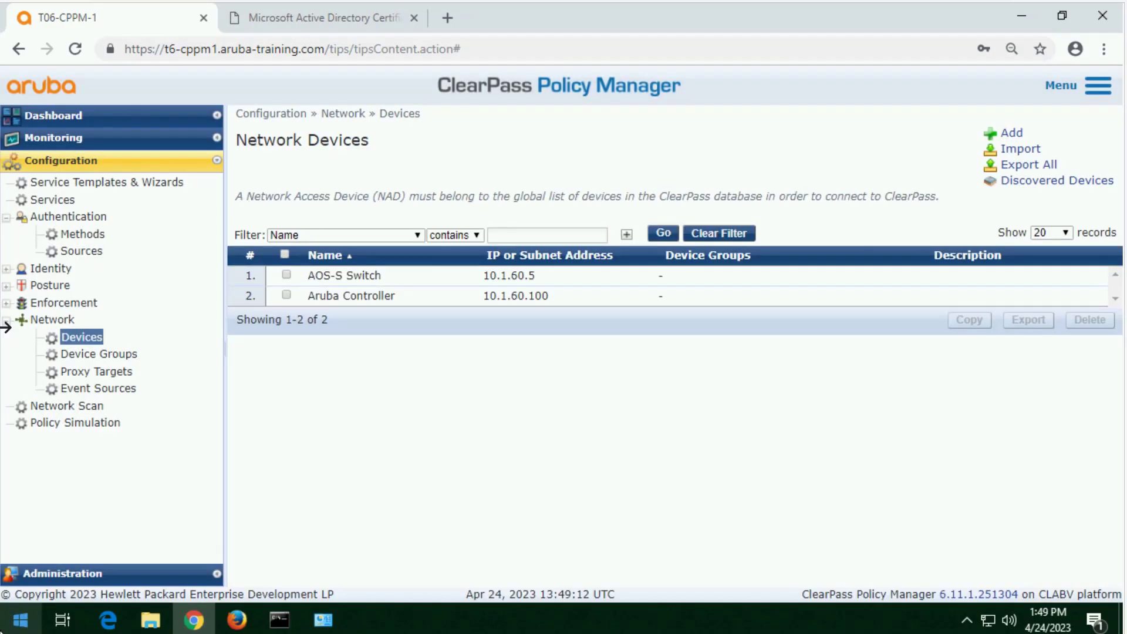
Step: Start a new network device group named My Devices and set its format to List
{"action": "left_click", "coordinate": [91, 354]}
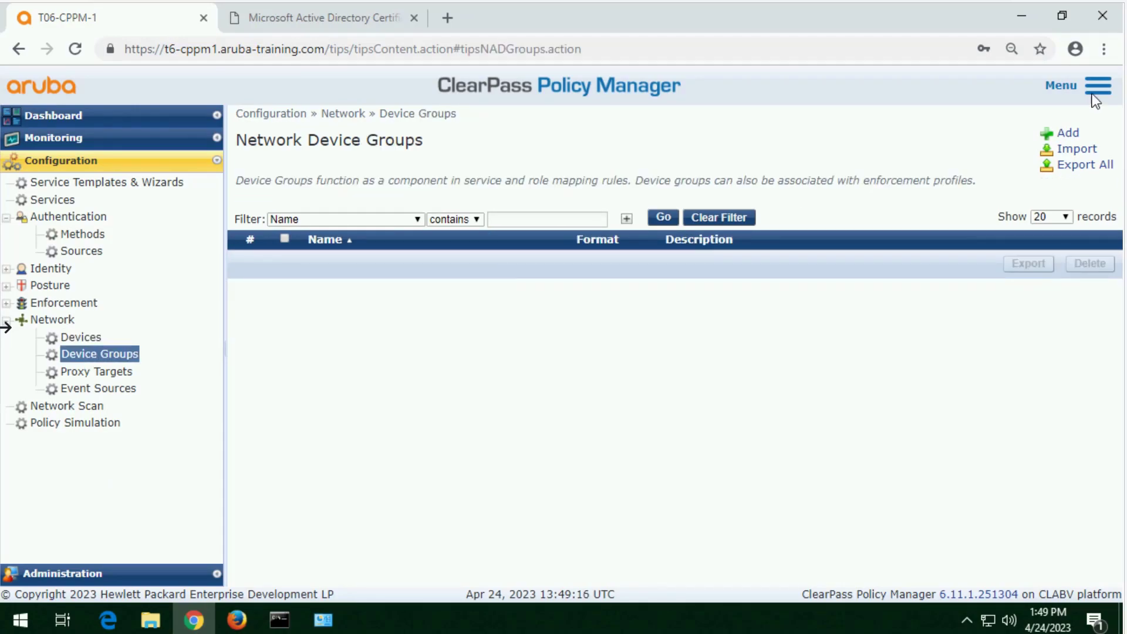
{"action": "left_click", "coordinate": [1076, 140]}
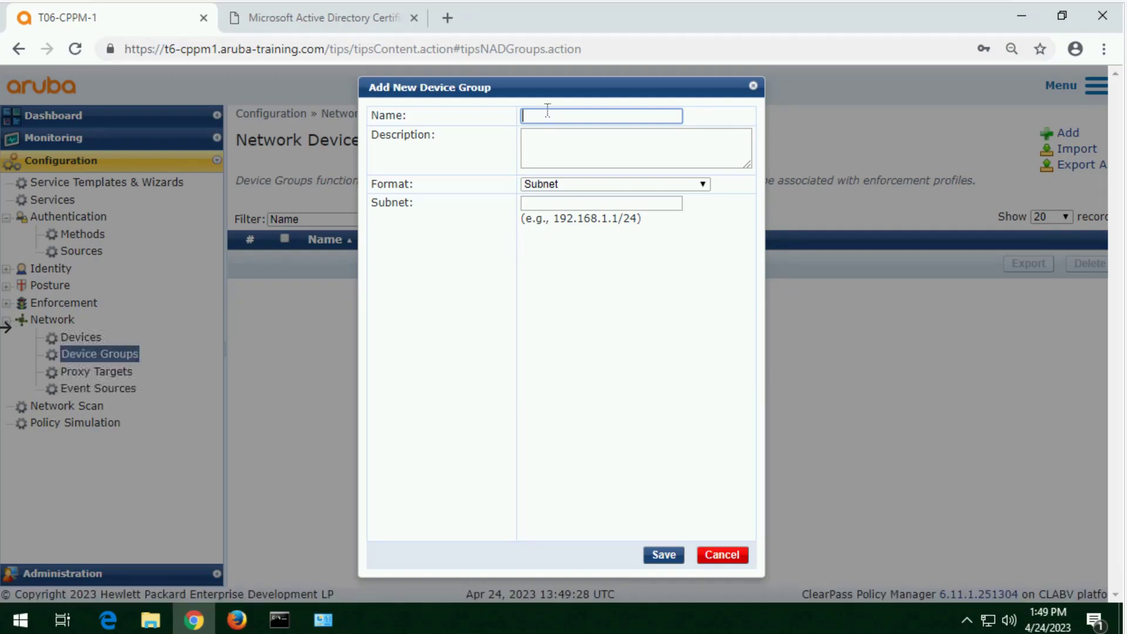
{"action": "type", "text": "My Devices"}
{"action": "left_click", "coordinate": [586, 184]}
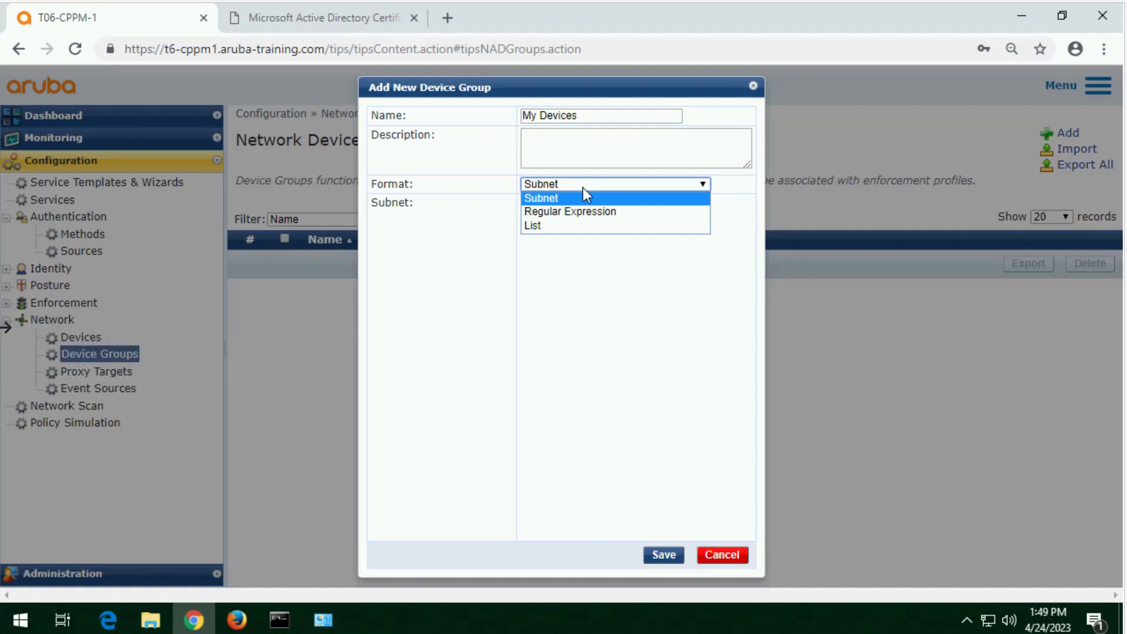
{"action": "left_click", "coordinate": [563, 226]}
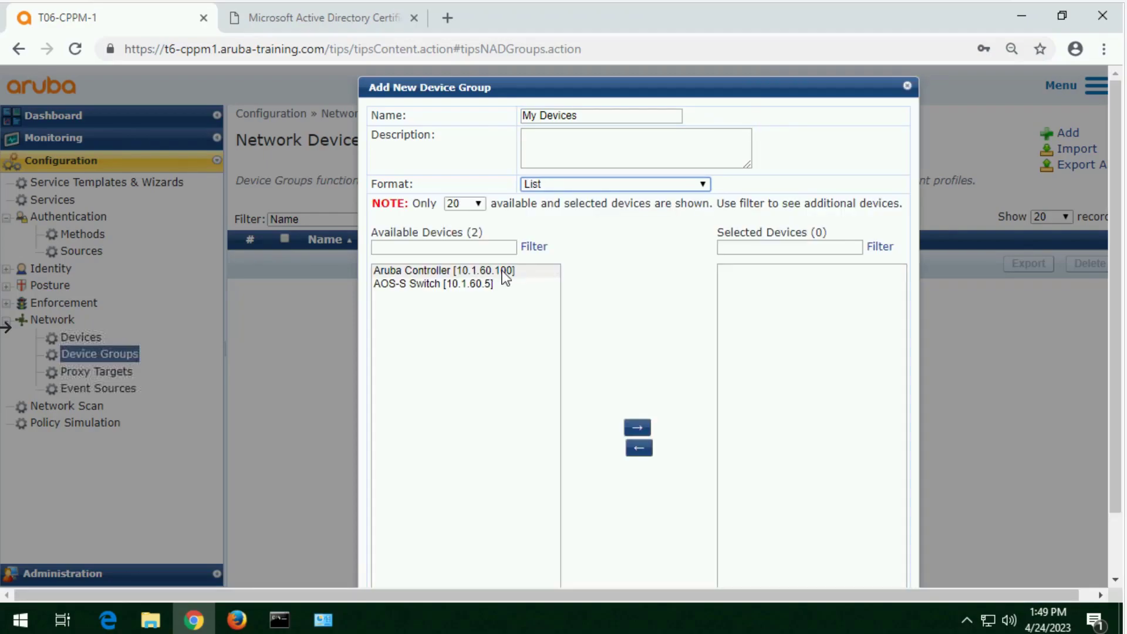
Step: Select the Aruba Controller and AOS-S Switch as members of the My Devices group, and save the group
{"action": "left_click", "coordinate": [473, 271]}
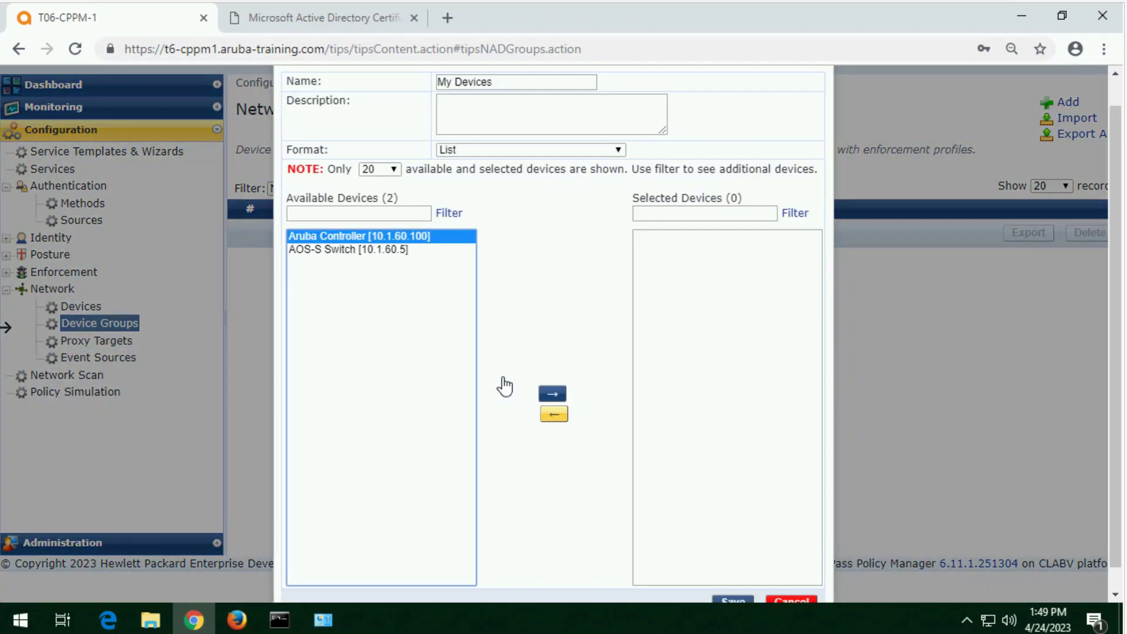
{"action": "left_click", "coordinate": [553, 393]}
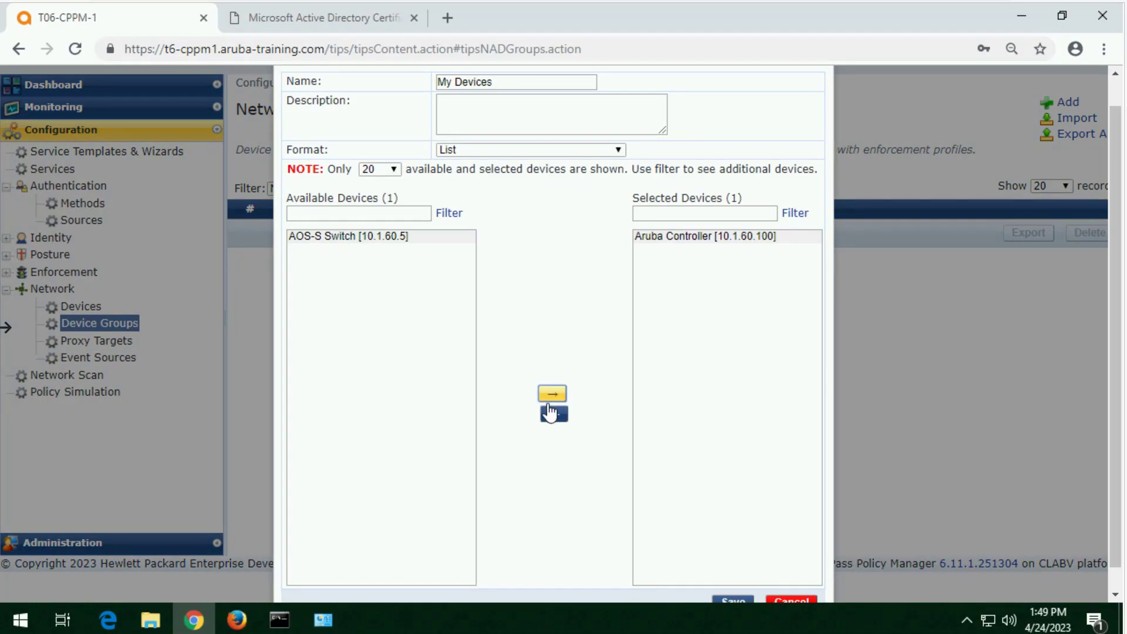
{"action": "left_click", "coordinate": [359, 251]}
{"action": "left_click", "coordinate": [544, 392]}
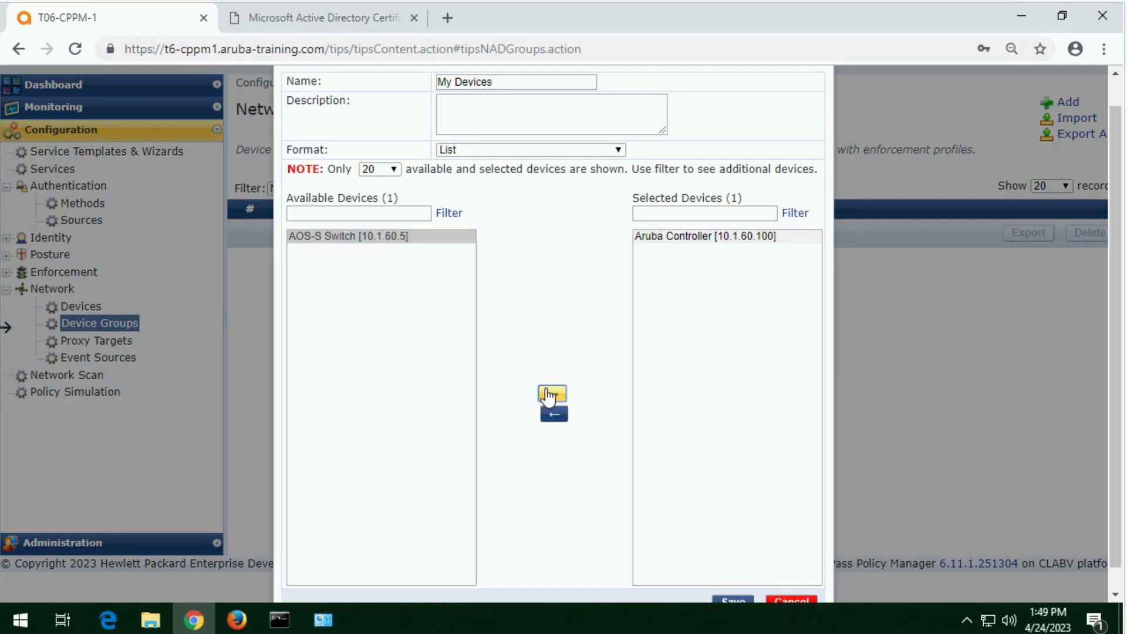
{"action": "left_click", "coordinate": [729, 593]}
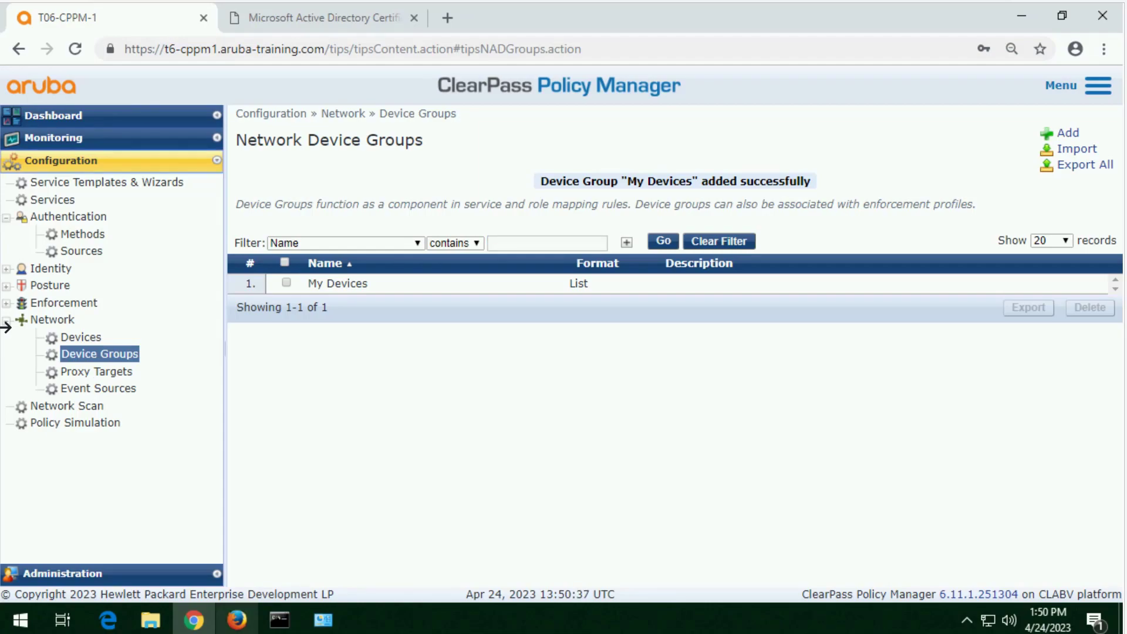
Step: Open the external servers' messaging setup and set the SMTP server name to 10.254.1.31
{"action": "left_click", "coordinate": [78, 579]}
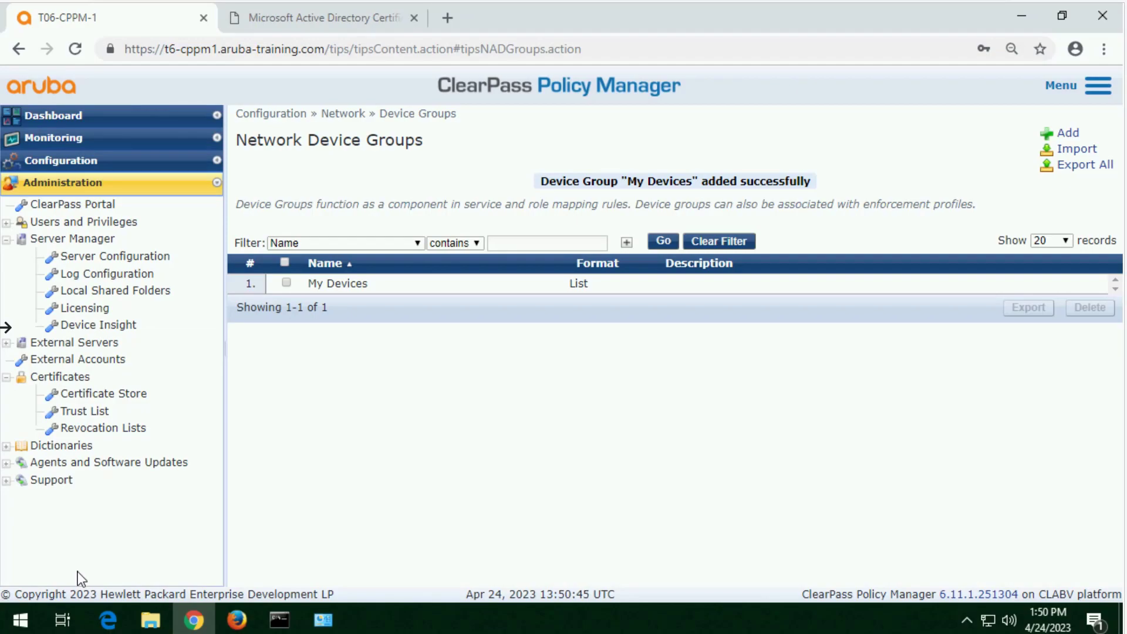
{"action": "left_click", "coordinate": [8, 356]}
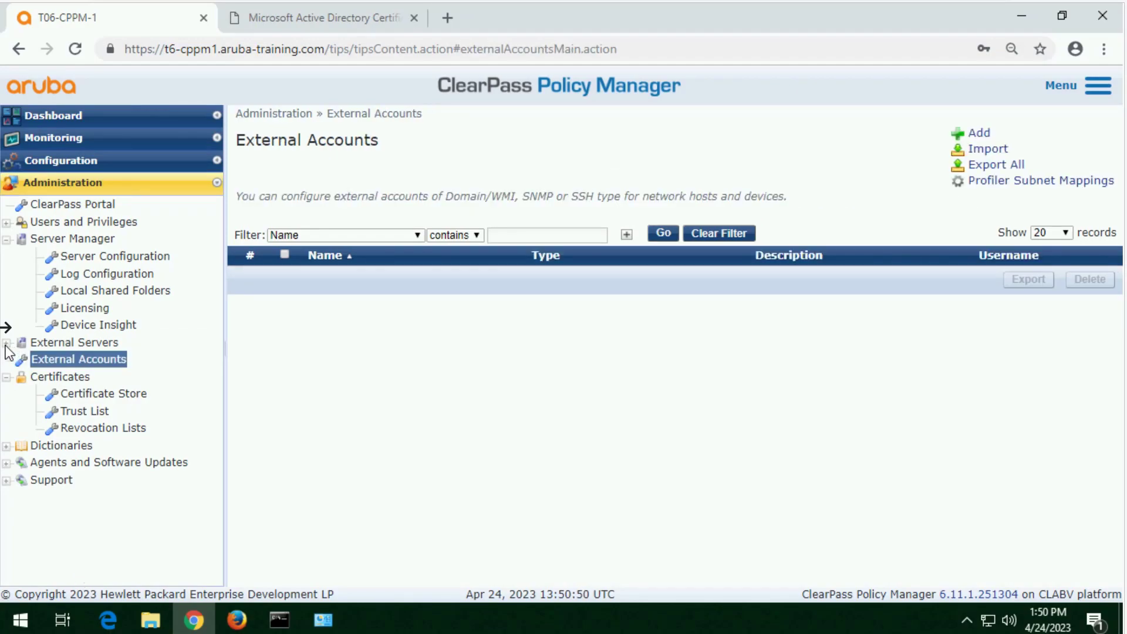
{"action": "left_click", "coordinate": [6, 345]}
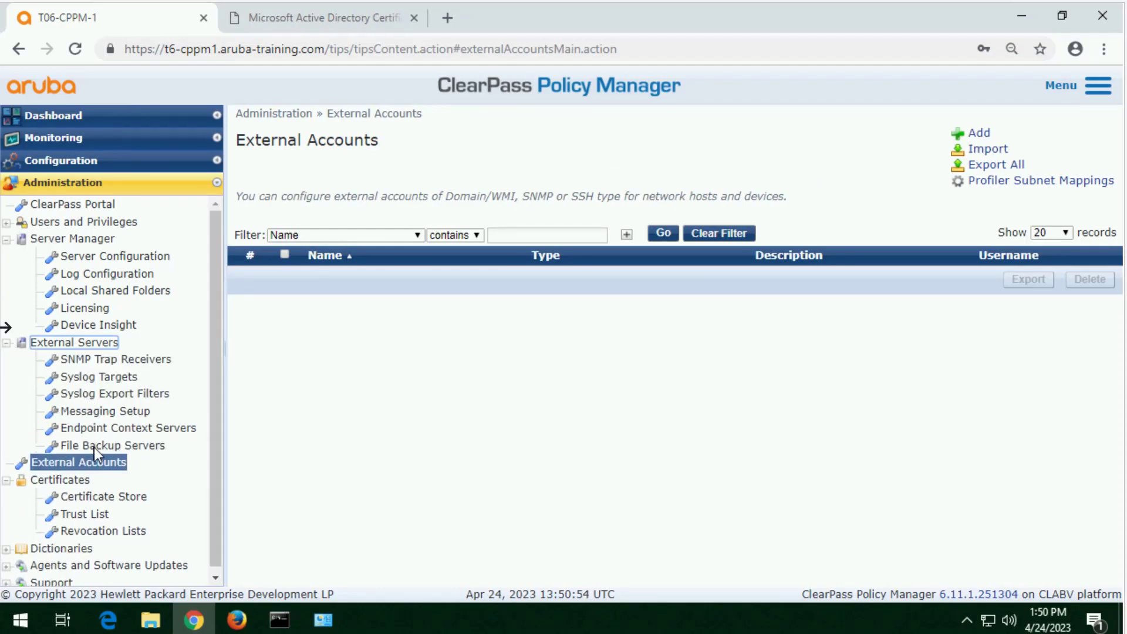
{"action": "left_click", "coordinate": [109, 412]}
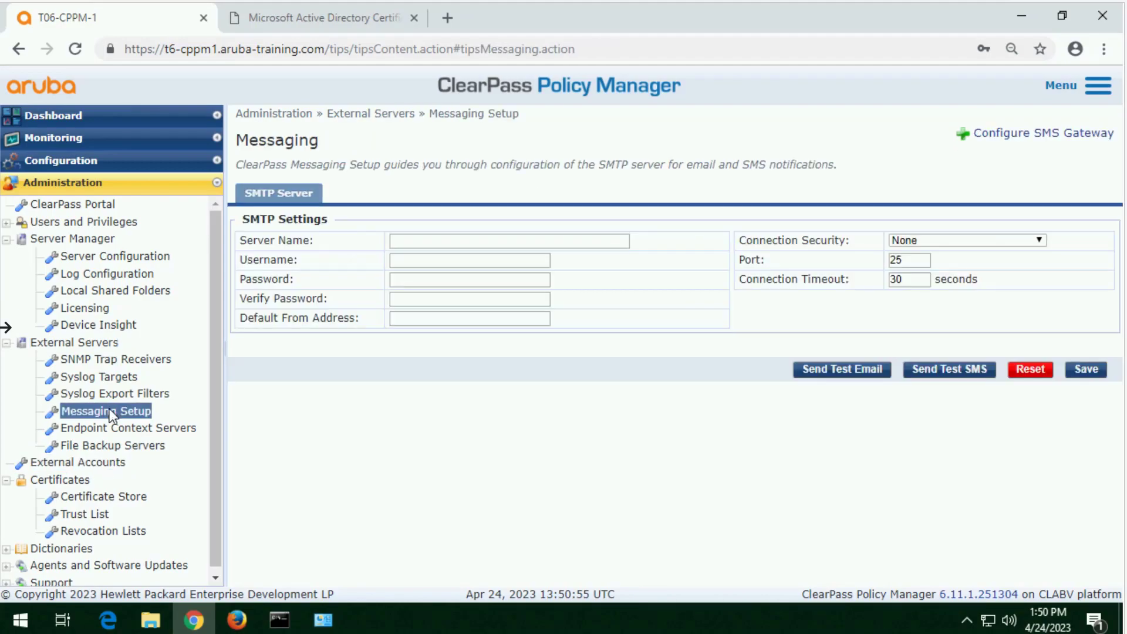
{"action": "left_click", "coordinate": [444, 242]}
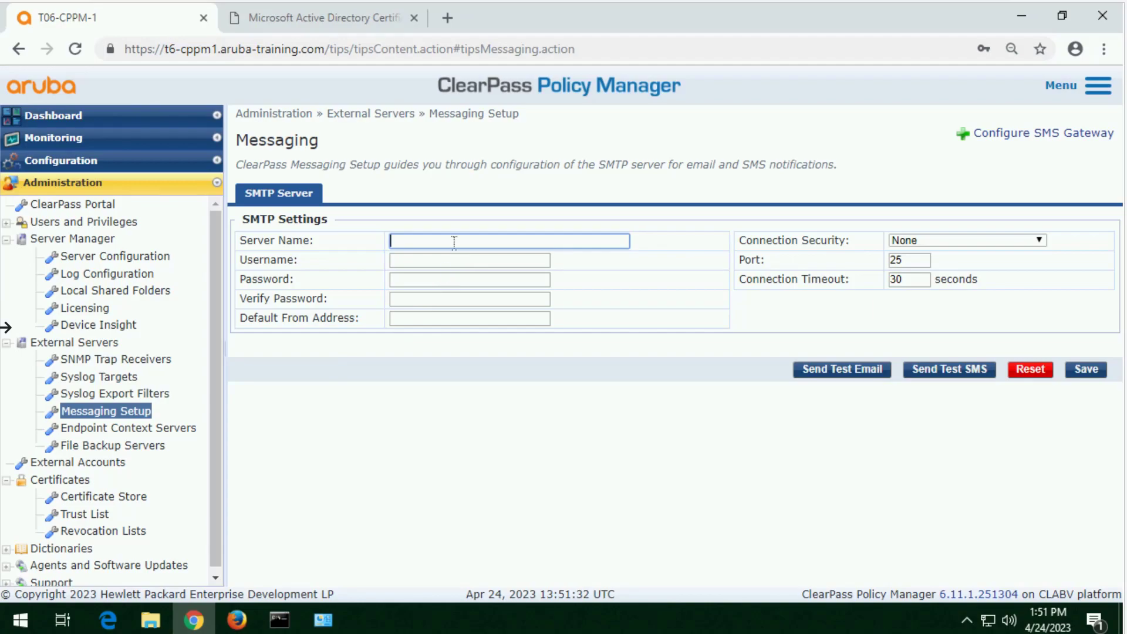
{"action": "type", "text": "10.254.1.31"}
Step: Set the username for the SMTP server to p65t6
{"action": "left_click", "coordinate": [475, 259]}
{"action": "type", "text": "p65"}
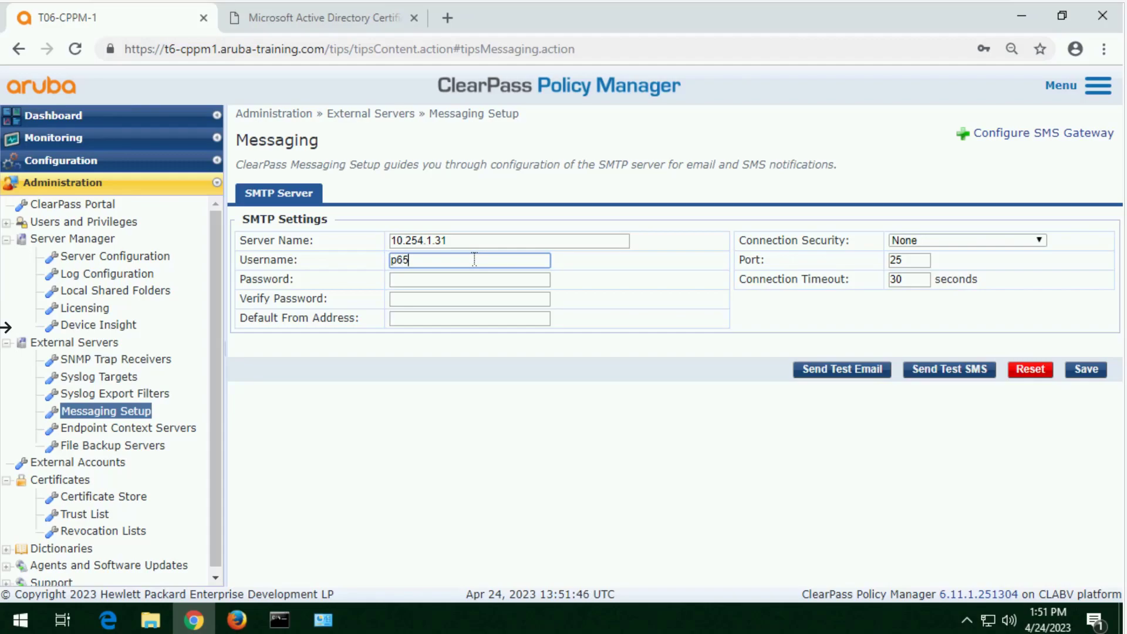
{"action": "type", "text": "t6"}
Step: Enter the SMTP account password and repeat it for verification
{"action": "left_click", "coordinate": [470, 281]}
{"action": "type", "text": "aruba123"}
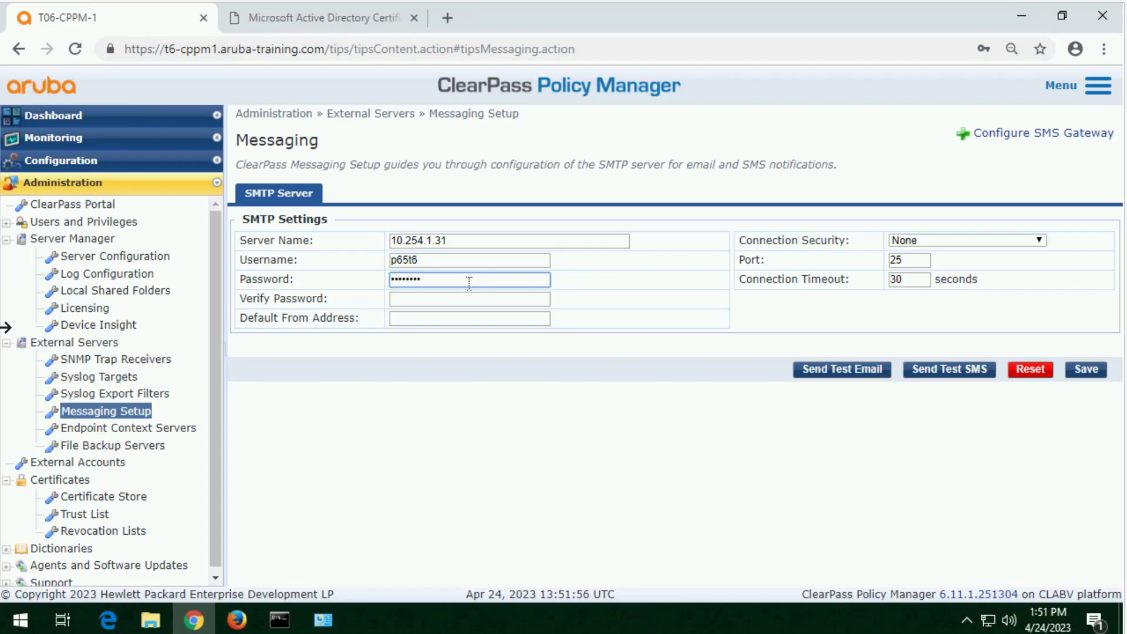
{"action": "key", "text": "Tab"}
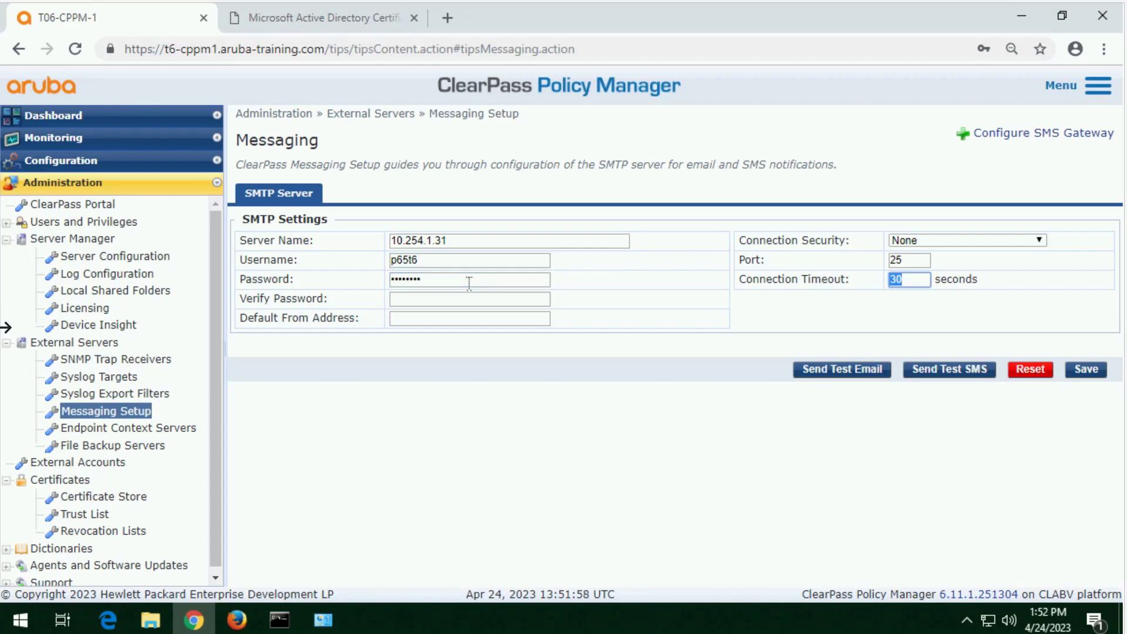
{"action": "key", "text": "Tab"}
{"action": "type", "text": "aruba1"}
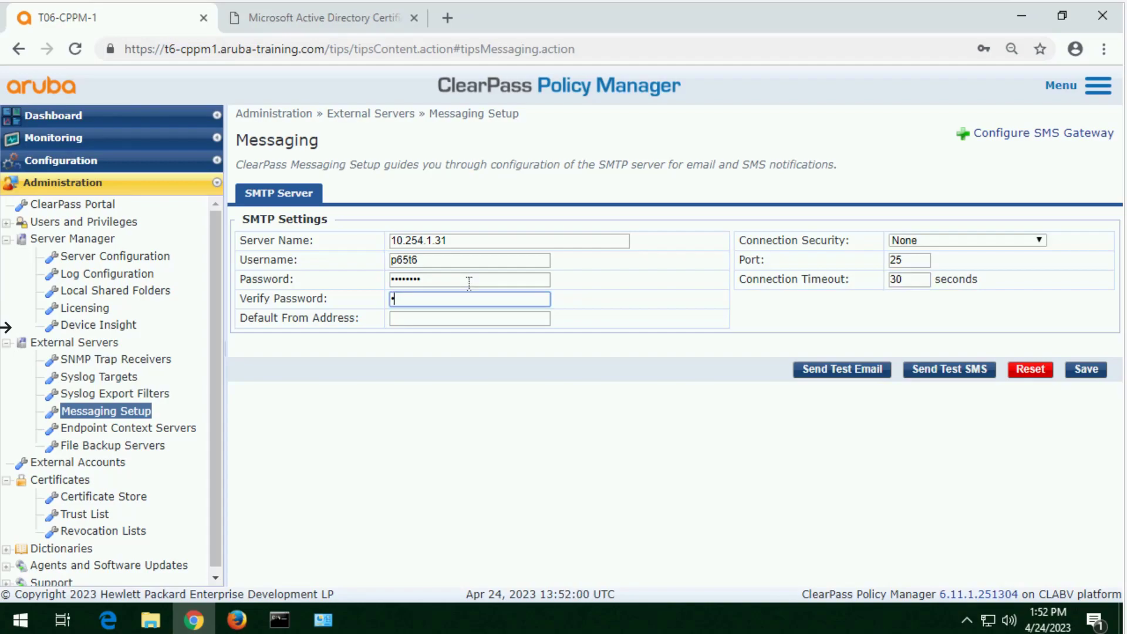
{"action": "type", "text": "23"}
{"action": "key", "text": "Tab"}
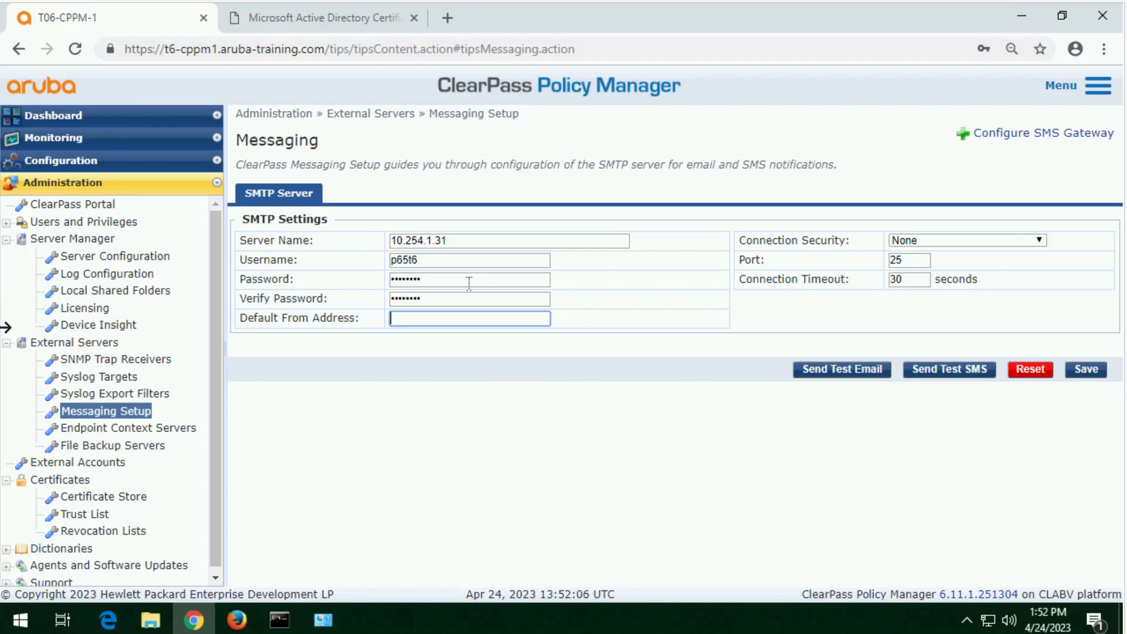
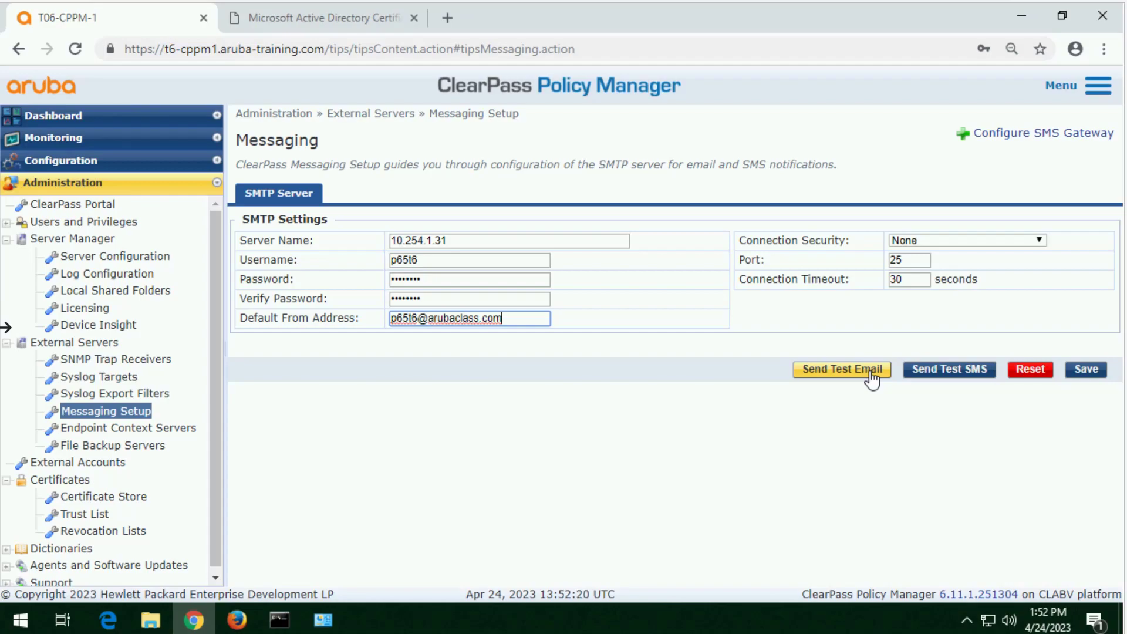
Step: Start a test email from the SMTP settings and enter the recipient's e-mail address
{"action": "left_click", "coordinate": [851, 371]}
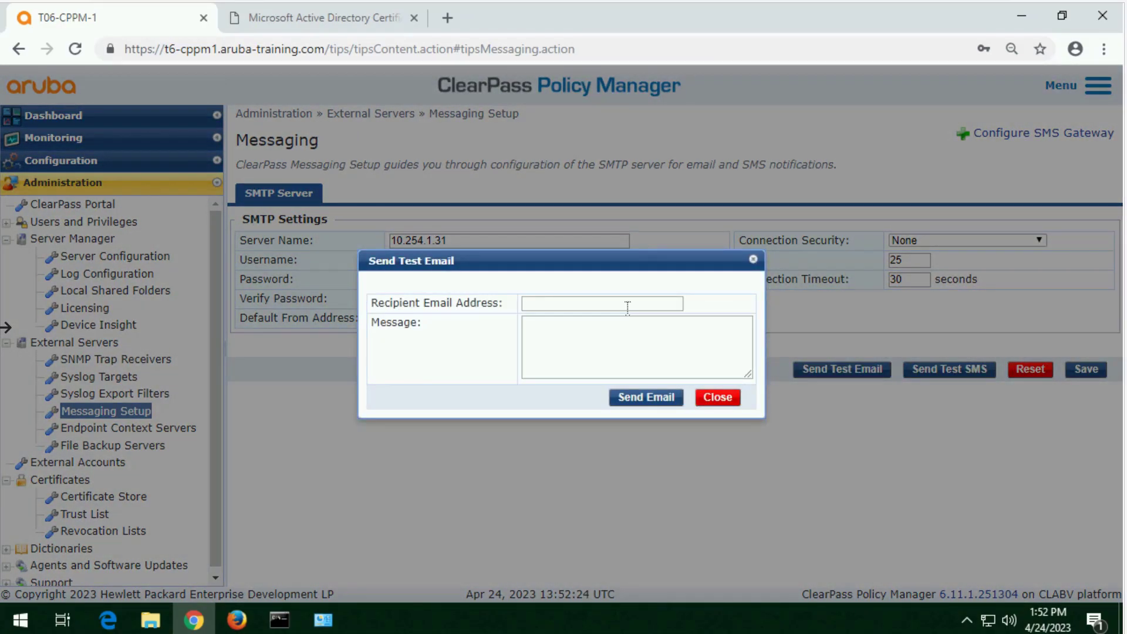
{"action": "left_click", "coordinate": [637, 302]}
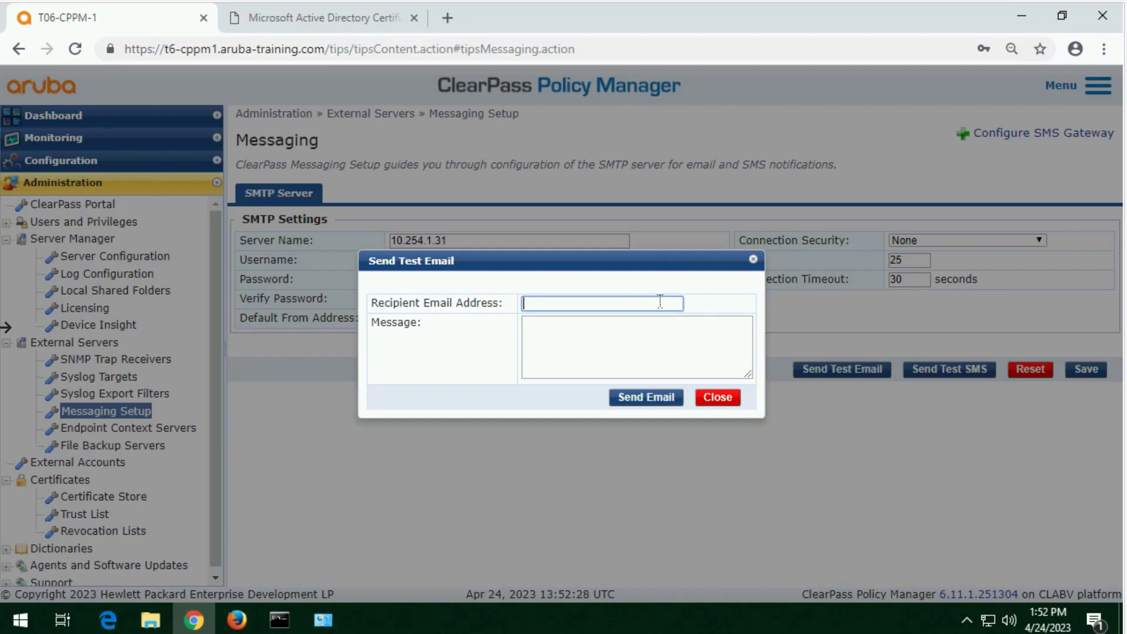
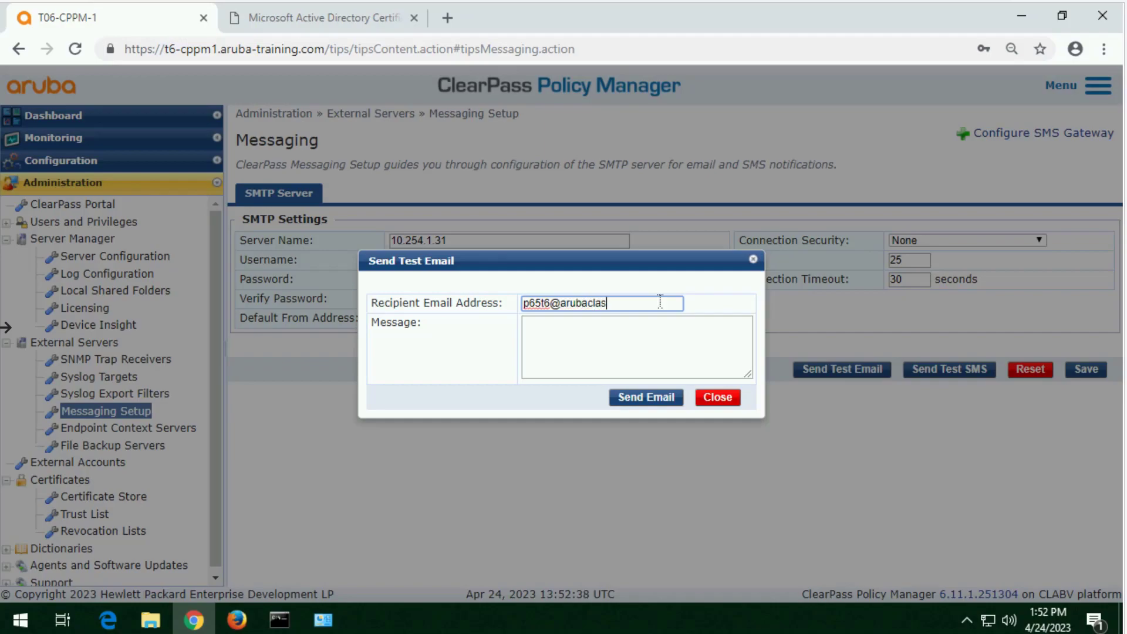
Step: Send the test email with a short hello message naming the sender, and save the SMTP settings
{"action": "key", "text": "Tab"}
{"action": "type", "text": "hello "}
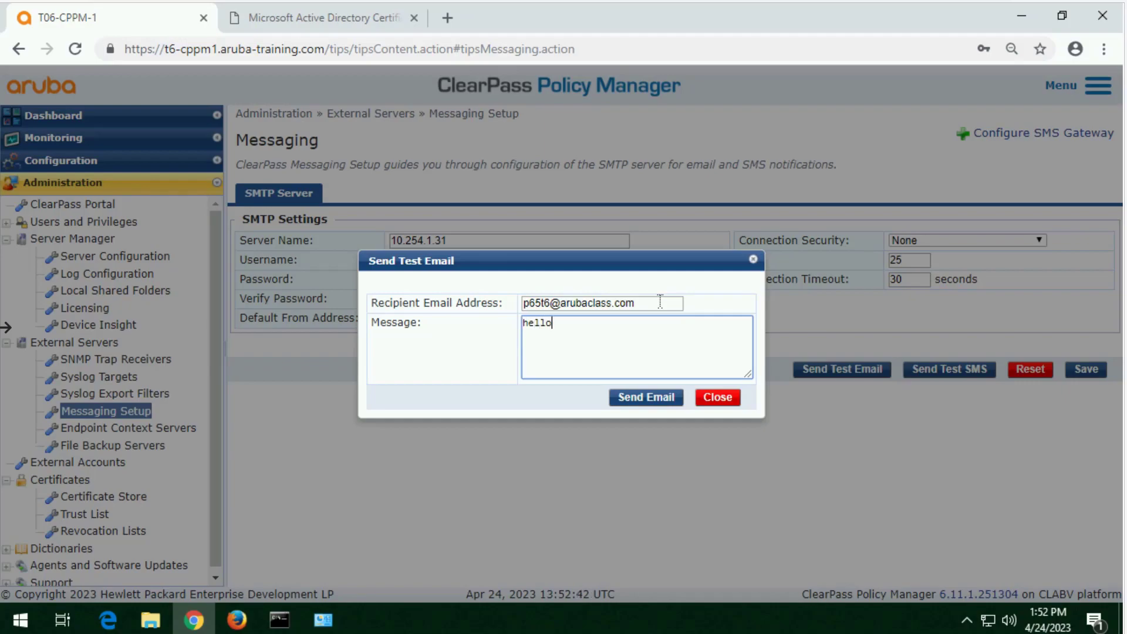
{"action": "type", "text": "from Nafith"}
{"action": "left_click", "coordinate": [663, 403]}
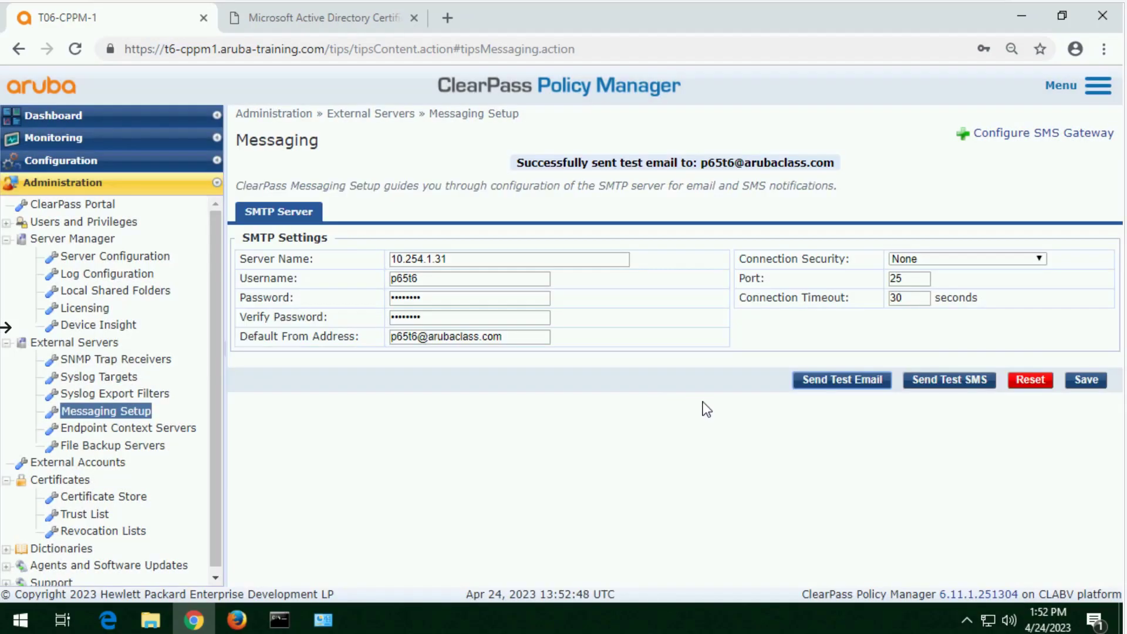
{"action": "left_click", "coordinate": [1087, 379]}
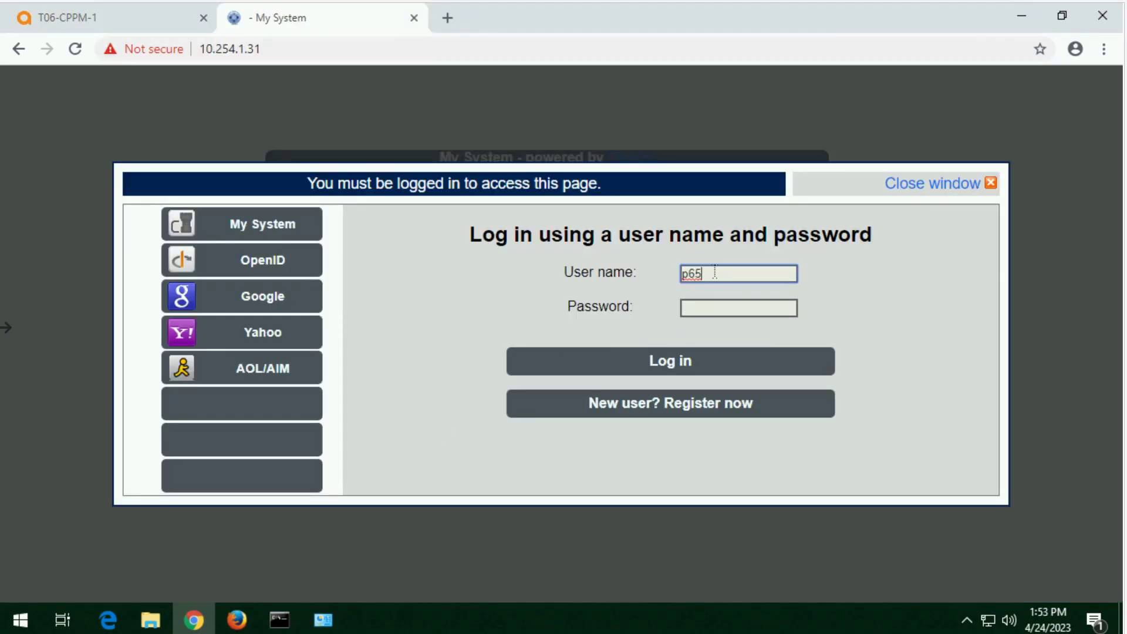
Step: Try to log in to the webmail at 10.254.1.31 with the account's e-mail address and password
{"action": "type", "text": "@arubaclass.com"}
{"action": "key", "text": "Tab"}
{"action": "type", "text": "******"}
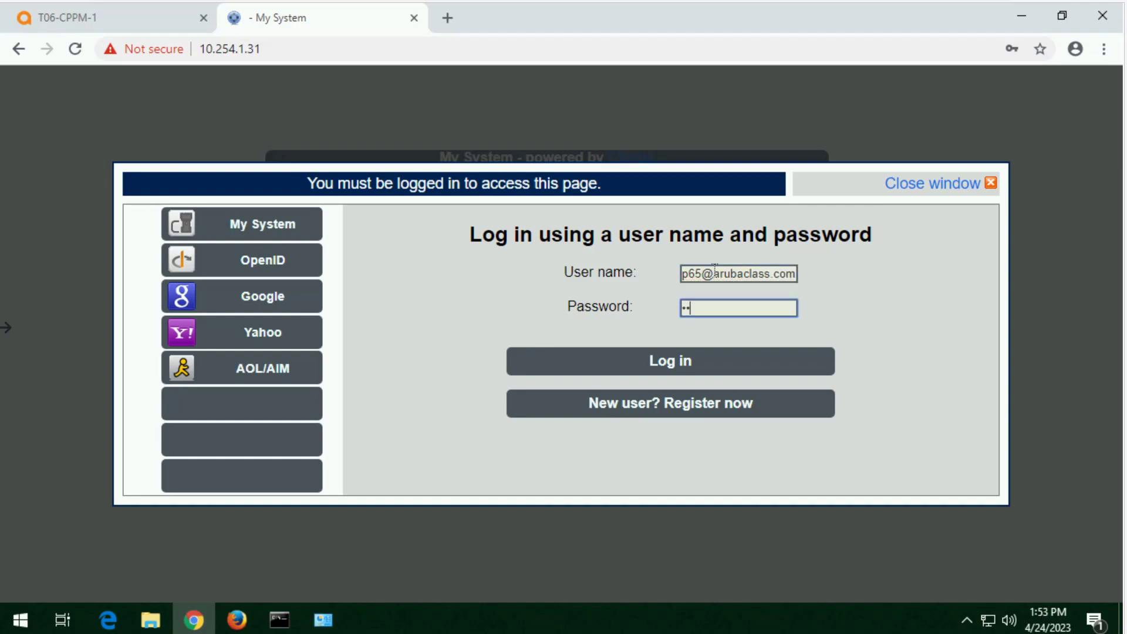
{"action": "type", "text": "**"}
{"action": "key", "text": "Return"}
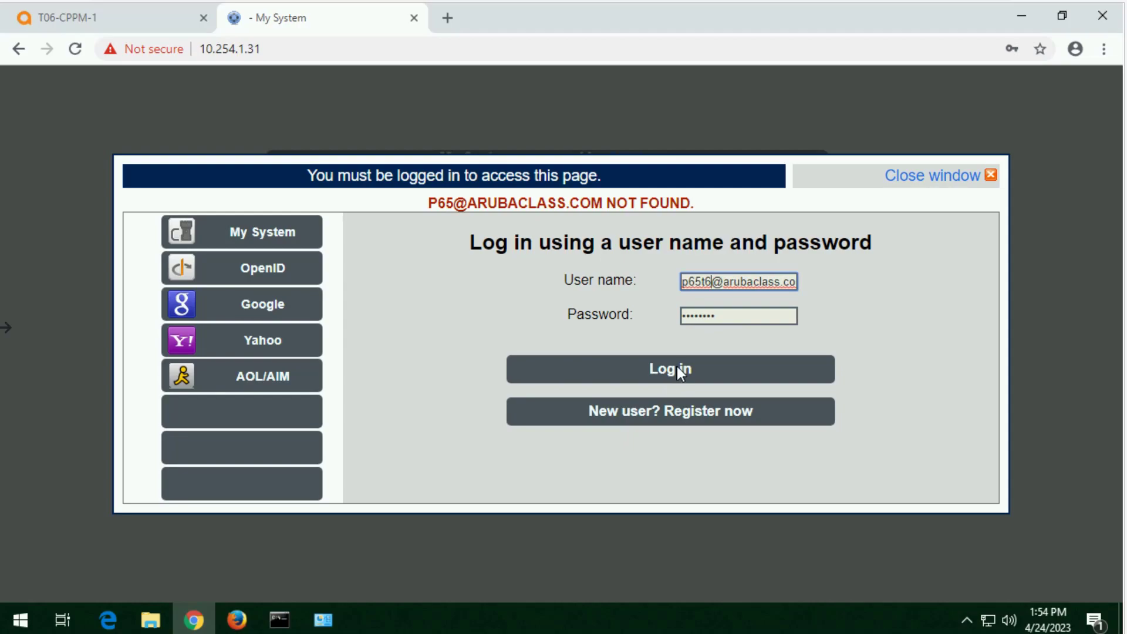
Step: Log in to the webmail without saving the password and read the message in the received Test Email
{"action": "left_click", "coordinate": [676, 364]}
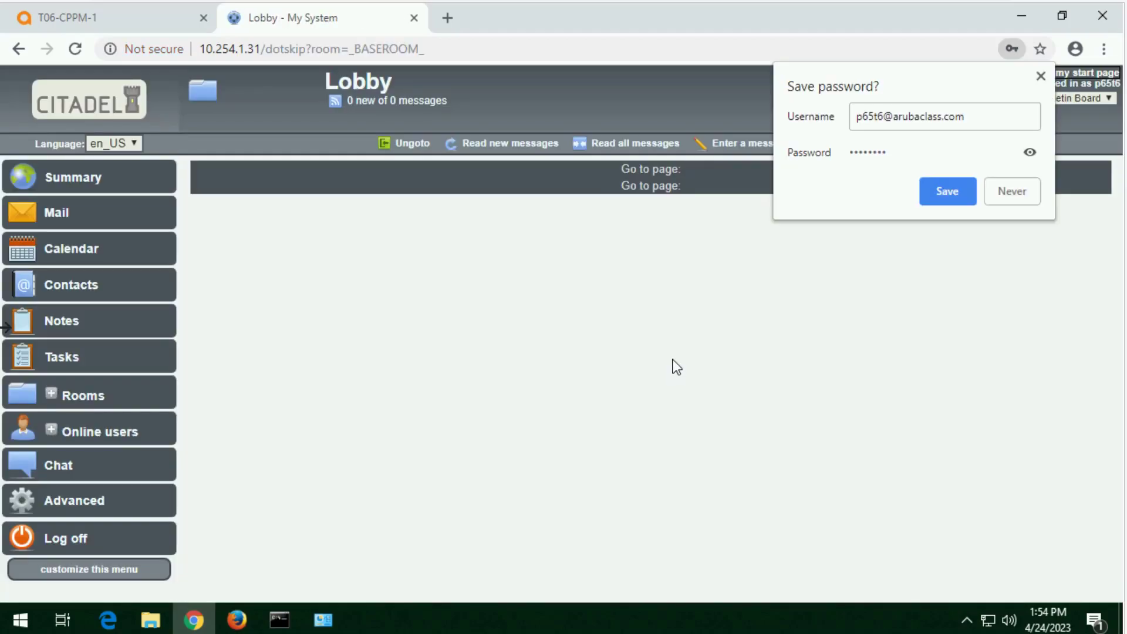
{"action": "left_click", "coordinate": [1017, 198]}
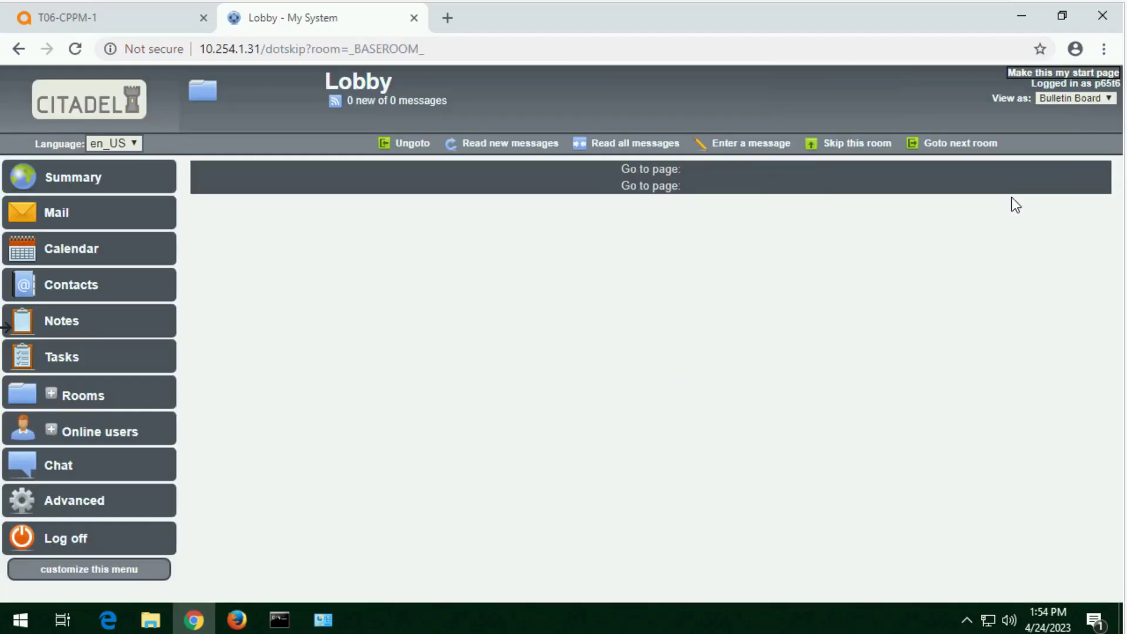
{"action": "left_click", "coordinate": [56, 229]}
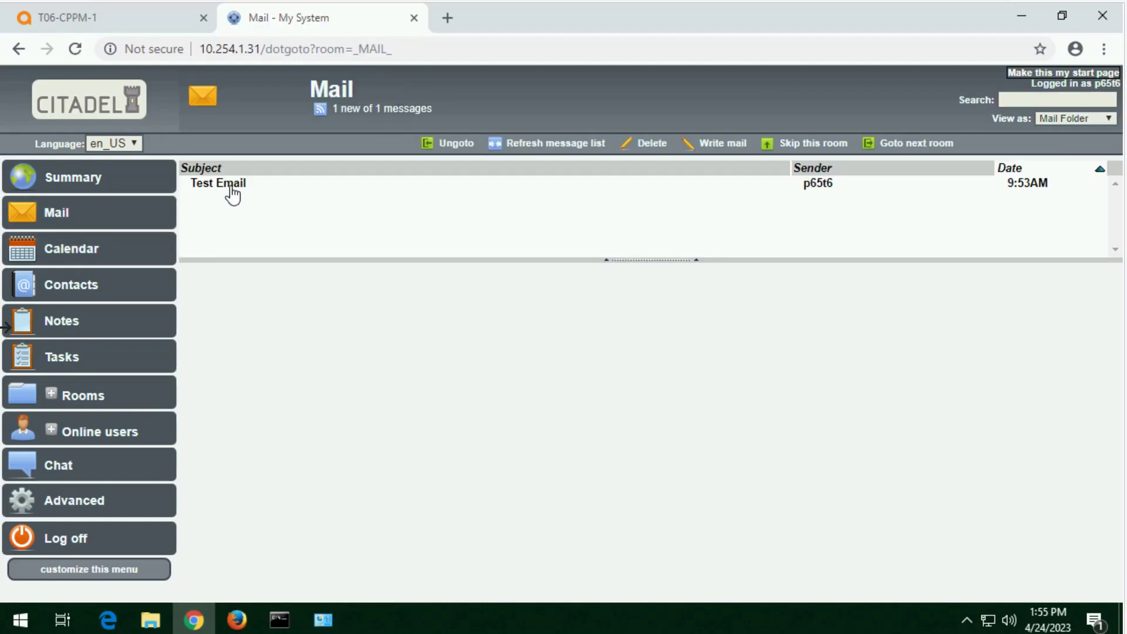
{"action": "left_click", "coordinate": [230, 187]}
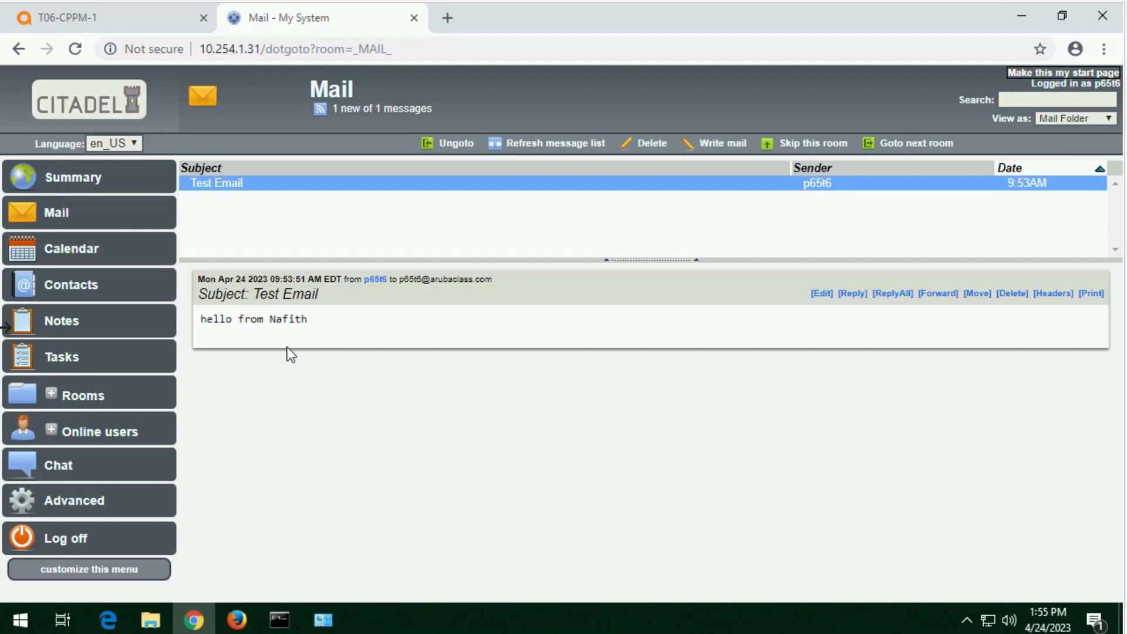
{"action": "left_click_drag", "start_coordinate": [317, 320], "coordinate": [199, 320]}
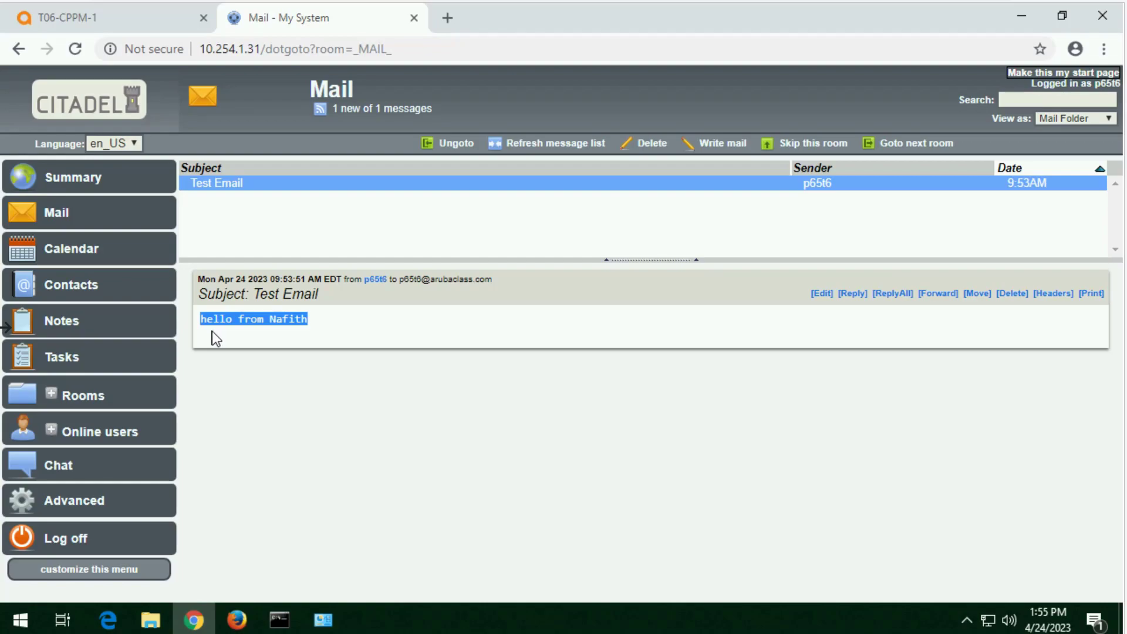
Step: Switch back to ClearPass Policy Manager and start adding an endpoint context server of type MobileIron Core
{"action": "left_click", "coordinate": [105, 18]}
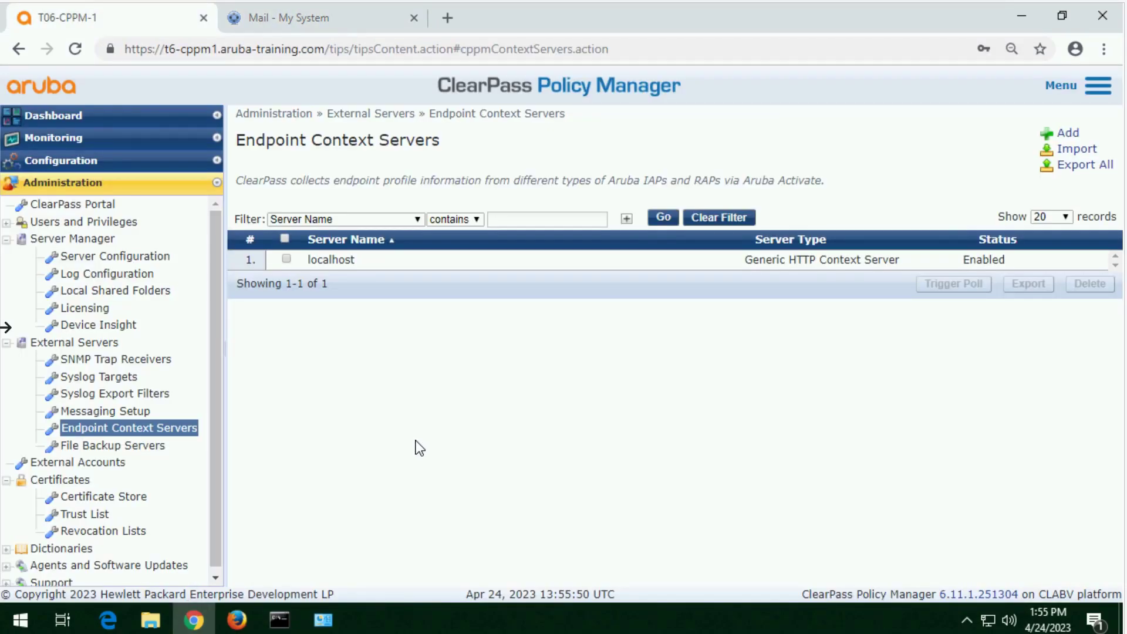
{"action": "left_click", "coordinate": [113, 413]}
{"action": "left_click", "coordinate": [107, 433]}
{"action": "left_click", "coordinate": [1064, 136]}
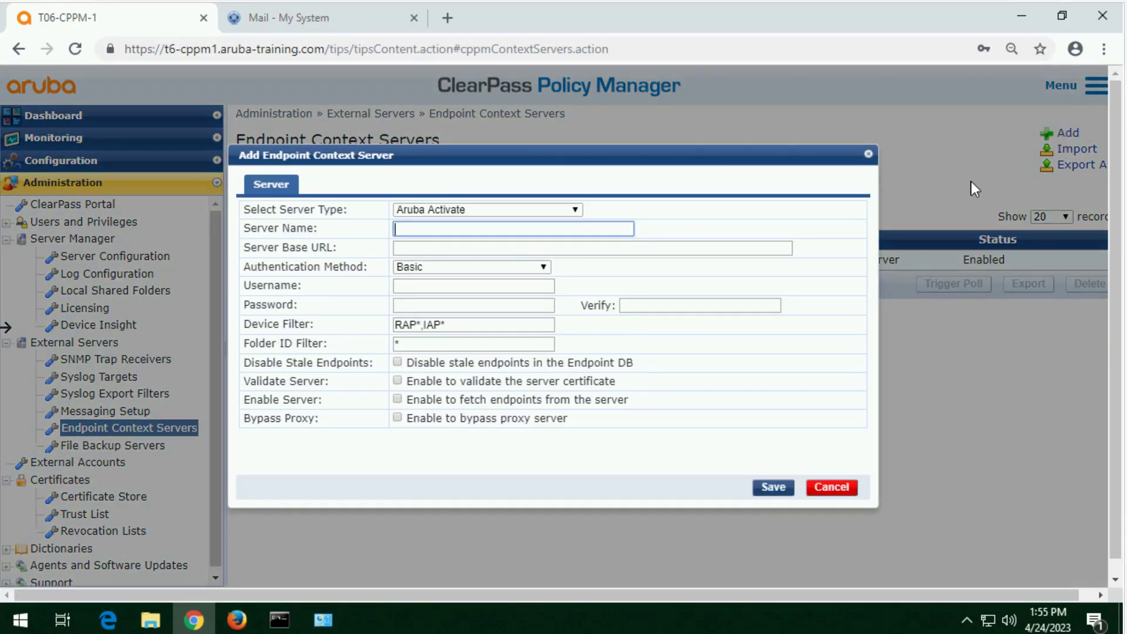
{"action": "left_click", "coordinate": [483, 210]}
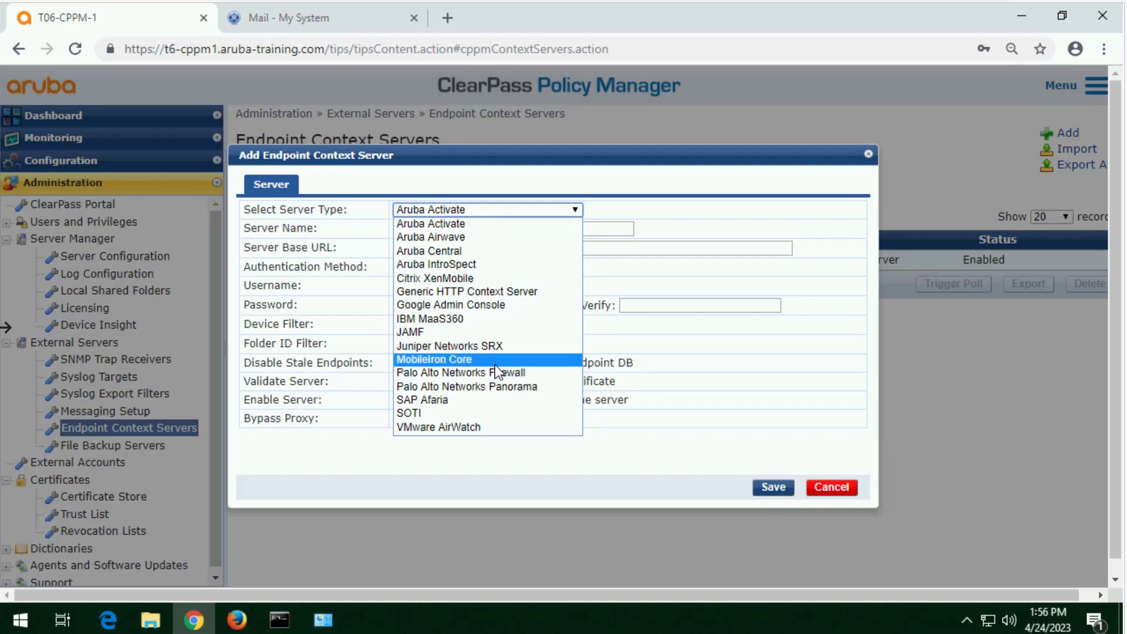
{"action": "left_click", "coordinate": [494, 364]}
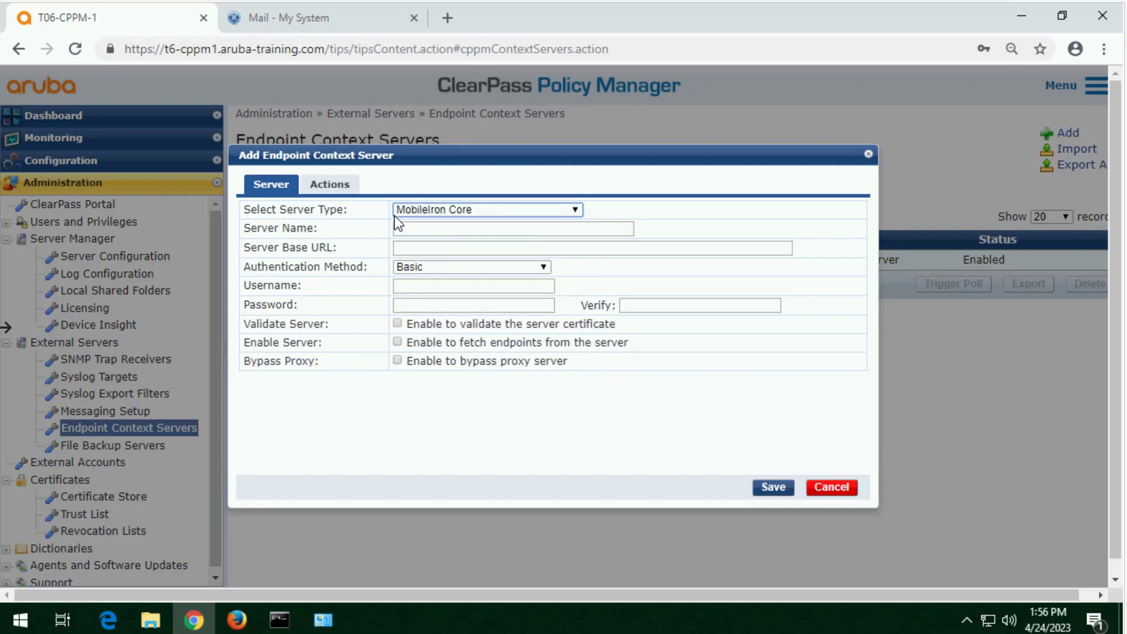
Step: Set the context server's name to mdm1.training.arubanetworks.com and its username to ClearPass
{"action": "left_click", "coordinate": [413, 228]}
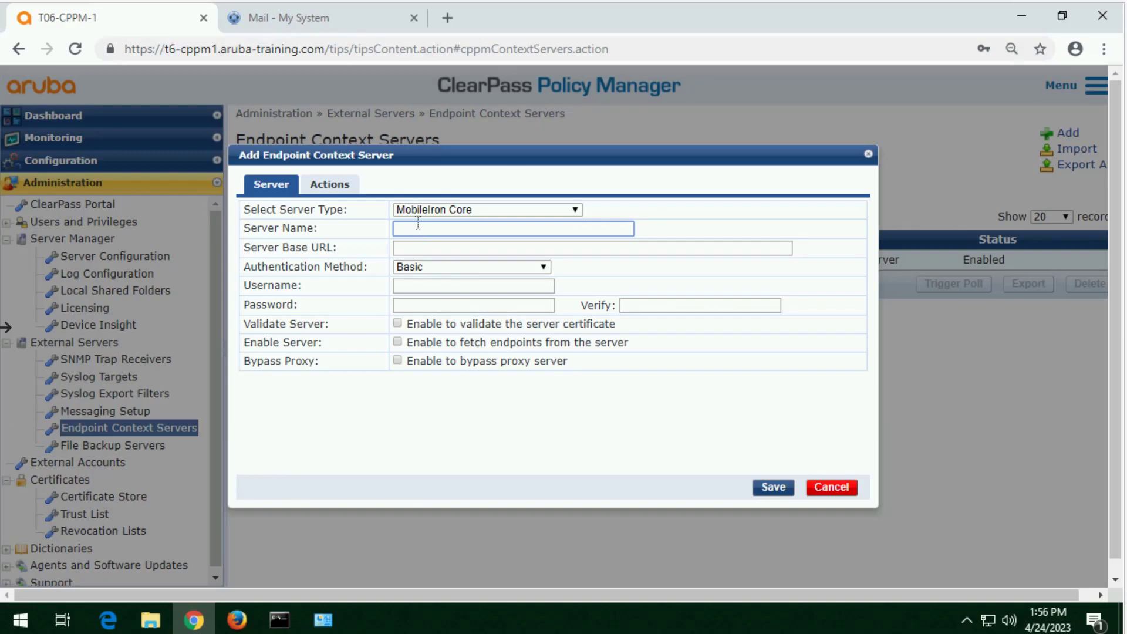
{"action": "type", "text": "mdm1.training.arubanetworks.com"}
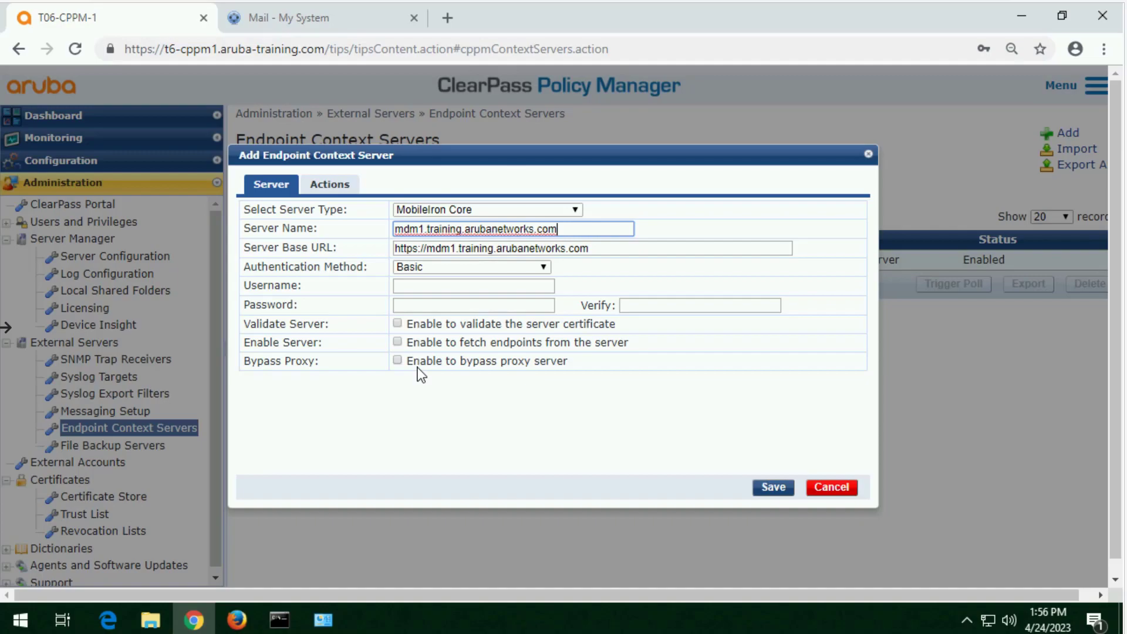
{"action": "left_click", "coordinate": [452, 289]}
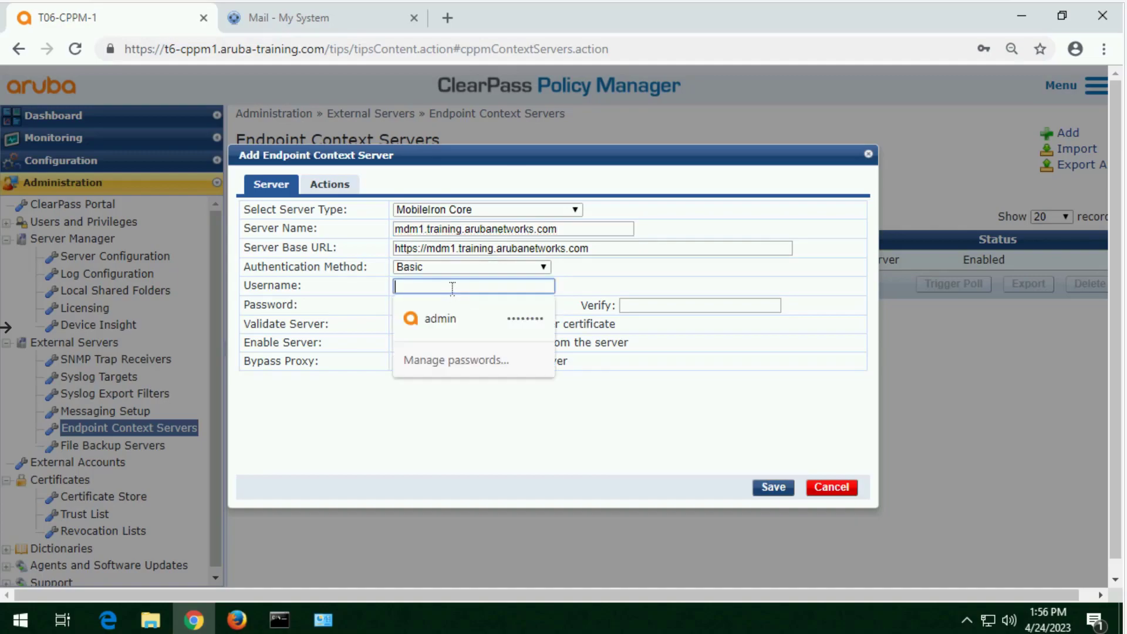
{"action": "type", "text": "ClearPass"}
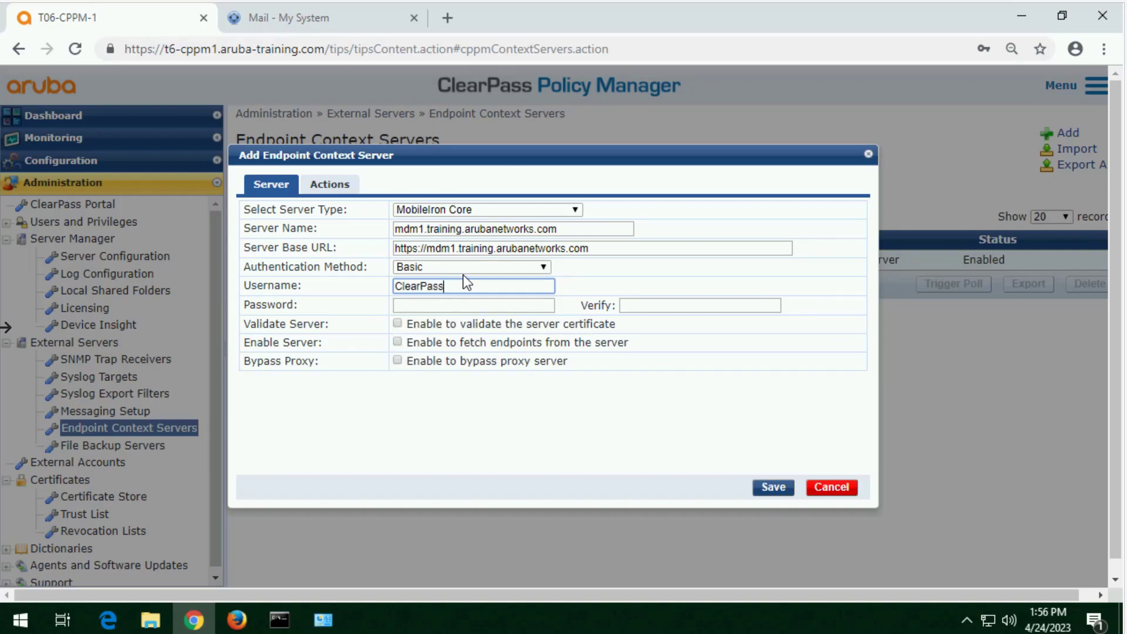
Step: Enter and verify the context server's password, and save the server with endpoint fetching enabled
{"action": "key", "text": "Tab"}
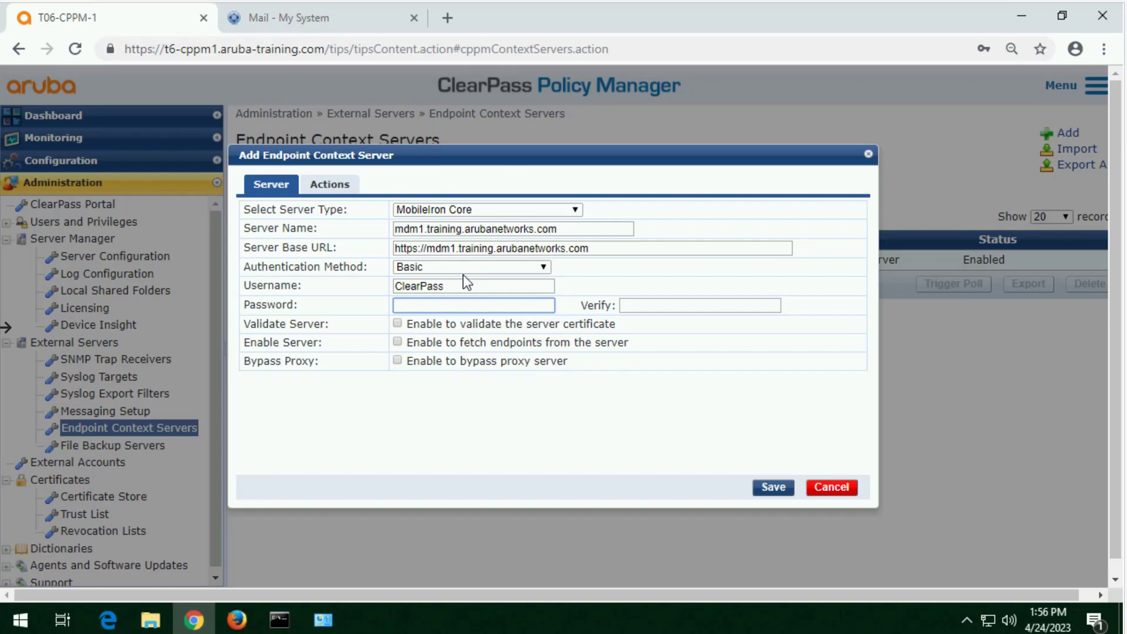
{"action": "type", "text": "aruba123"}
{"action": "key", "text": "Tab"}
{"action": "type", "text": "aruba123"}
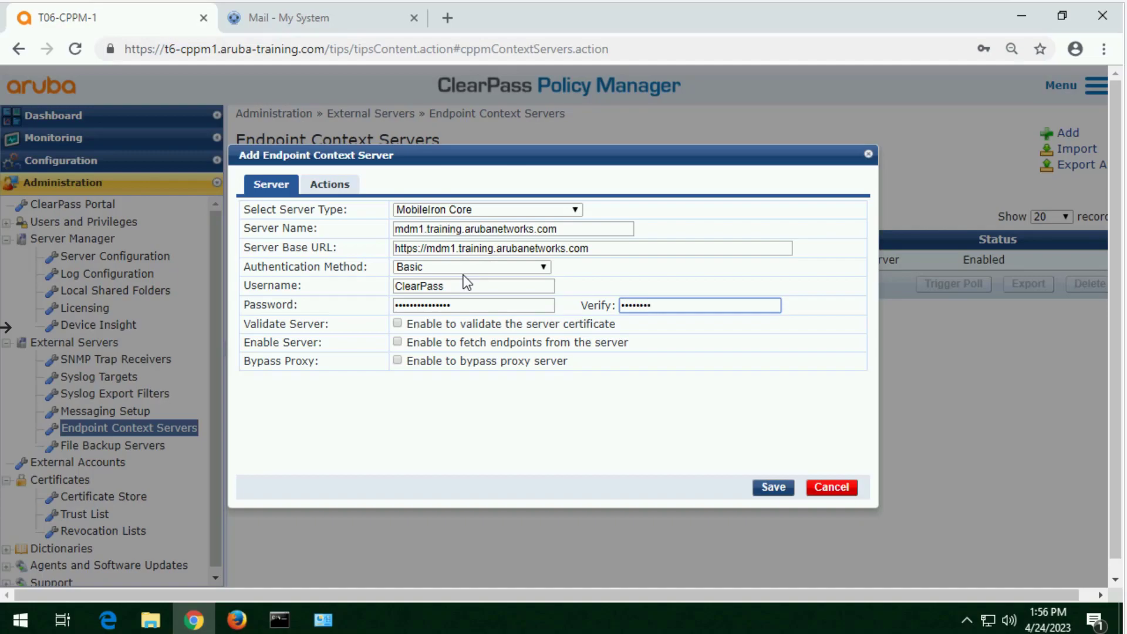
{"action": "left_click", "coordinate": [397, 343]}
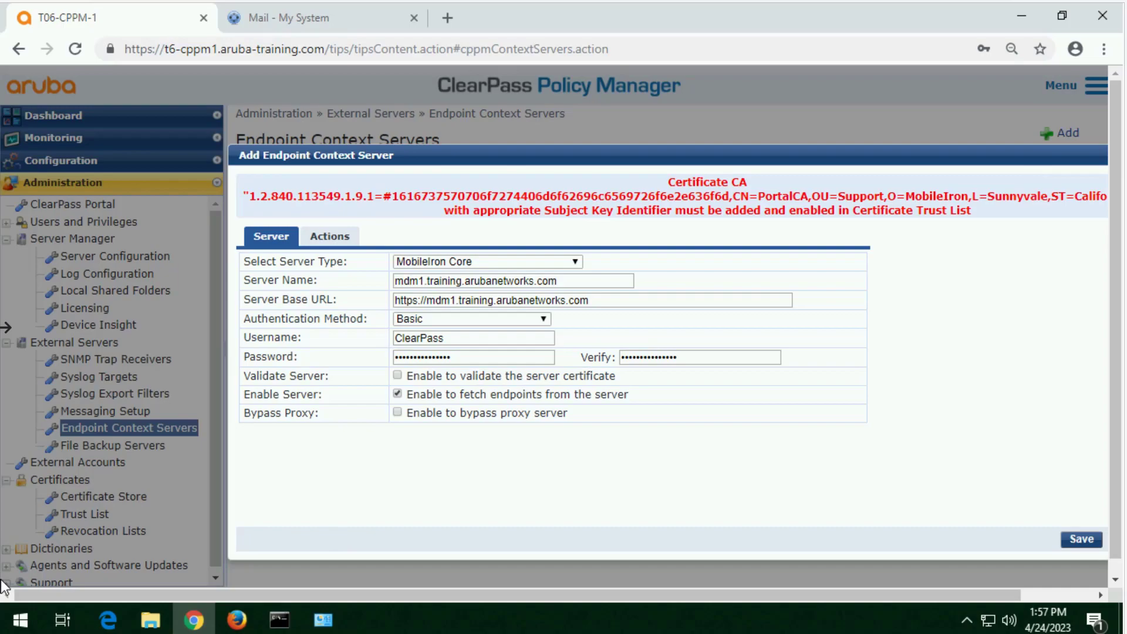
{"action": "left_click", "coordinate": [1079, 536]}
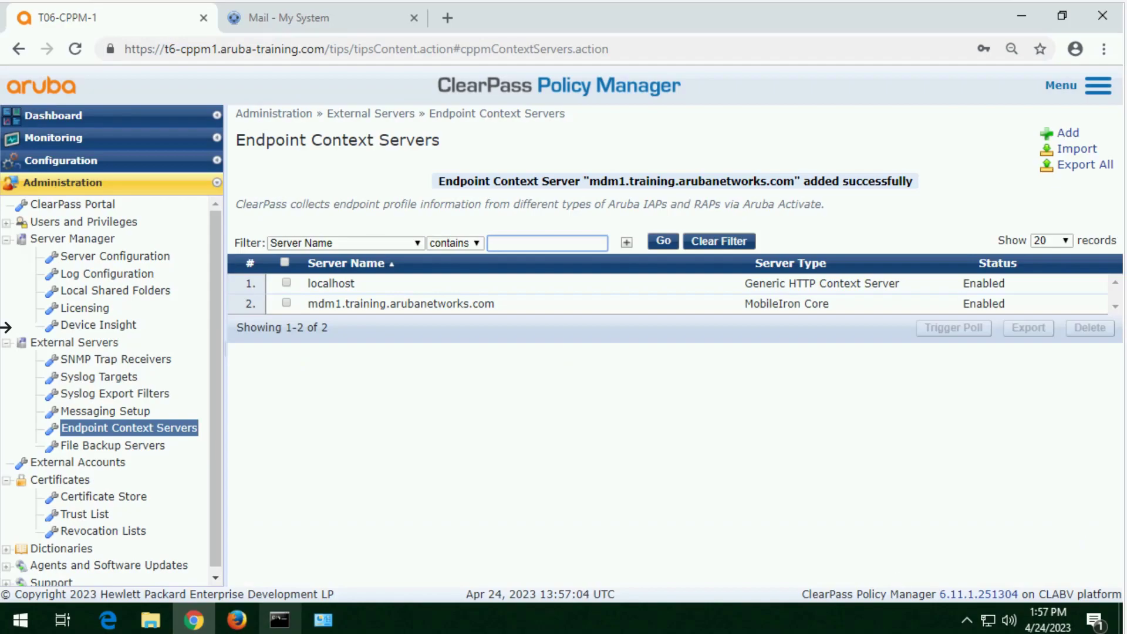
Step: Trigger a poll for the MobileIron Core context server mdm1.training.arubanetworks.com
{"action": "mouse_move", "coordinate": [280, 619]}
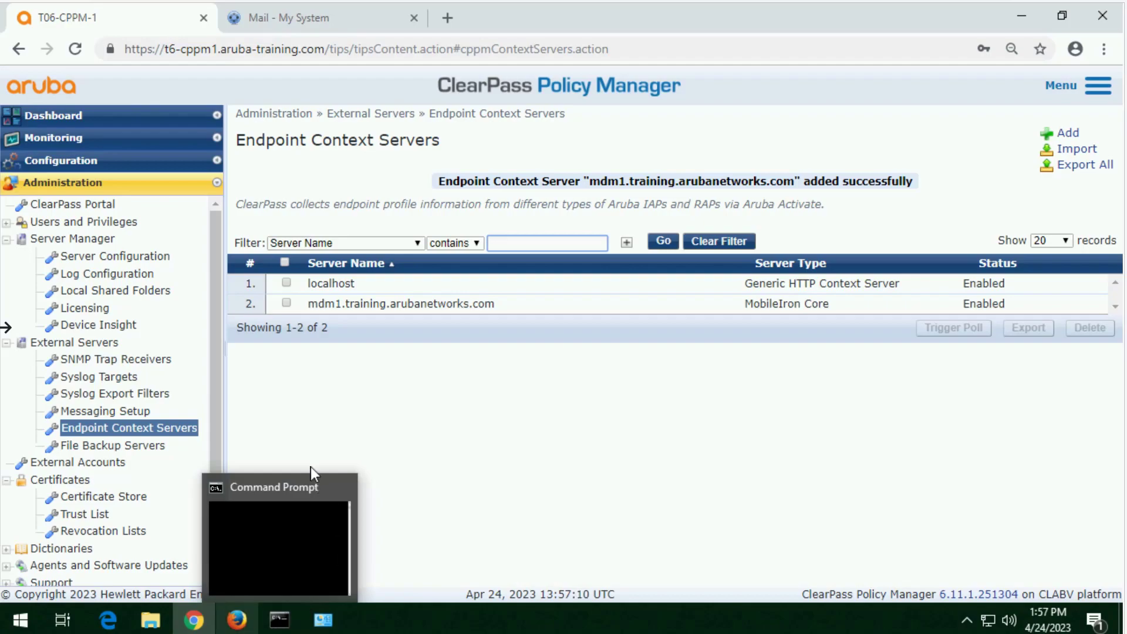
{"action": "left_click", "coordinate": [286, 303]}
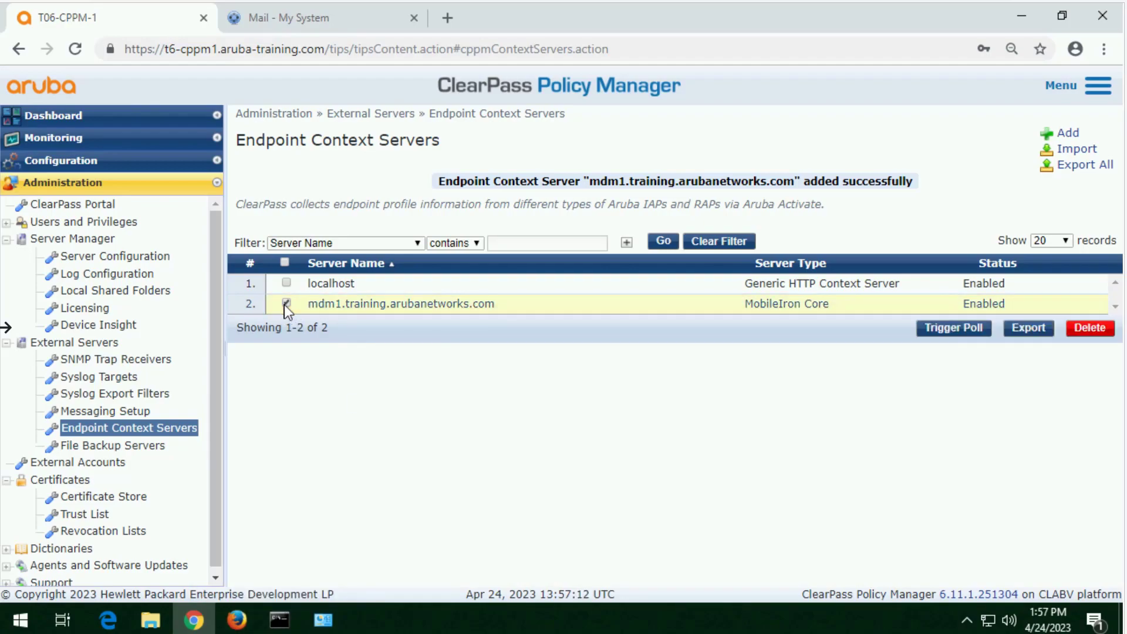
{"action": "left_click", "coordinate": [953, 327]}
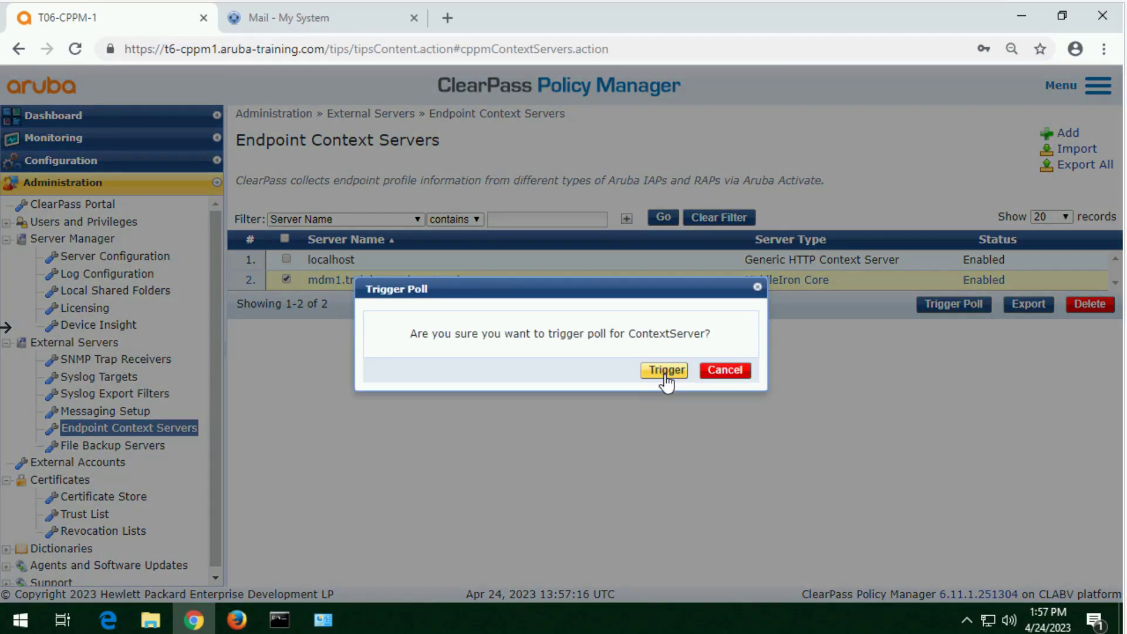
{"action": "left_click", "coordinate": [664, 370]}
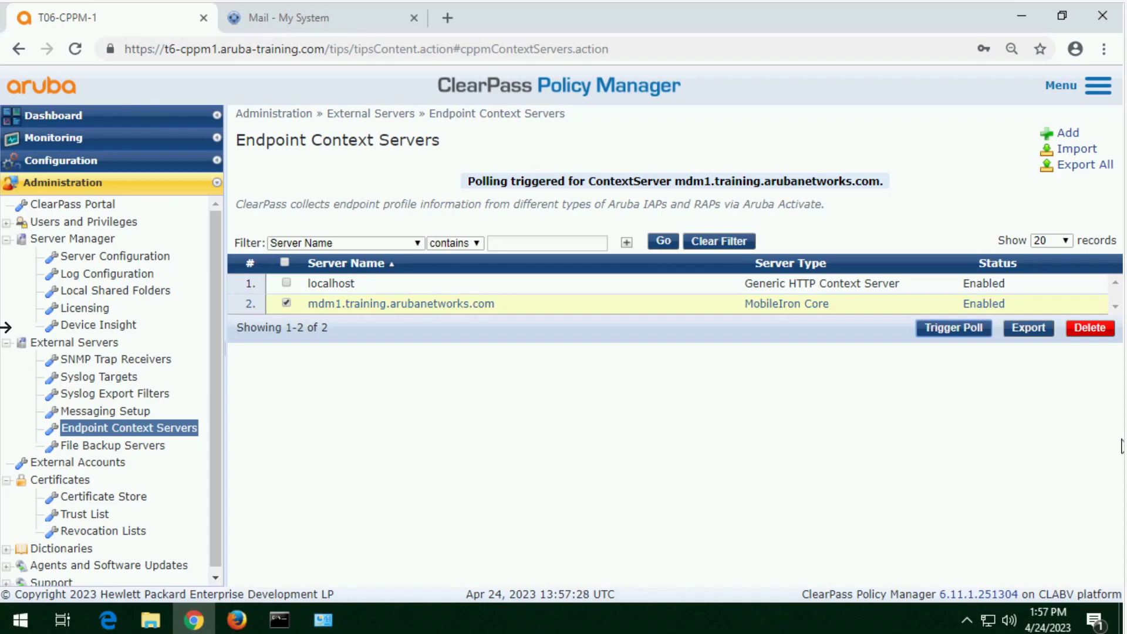
Step: Check the poll status of the MobileIron Core context server, including its total endpoints, and close it without changes
{"action": "left_click", "coordinate": [798, 306]}
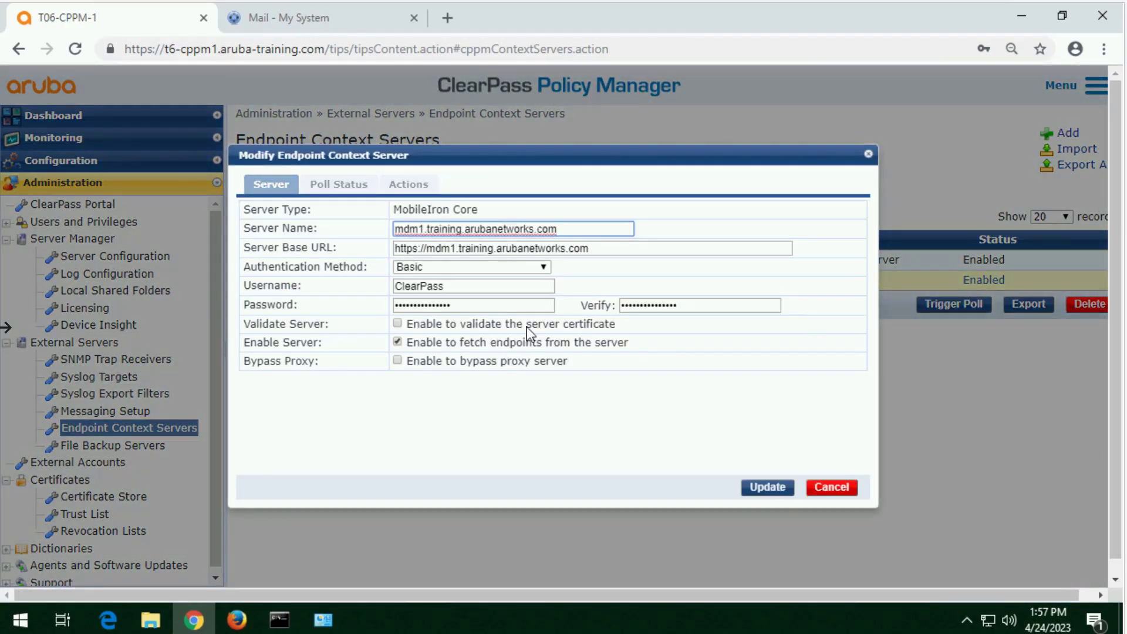
{"action": "left_click", "coordinate": [342, 185]}
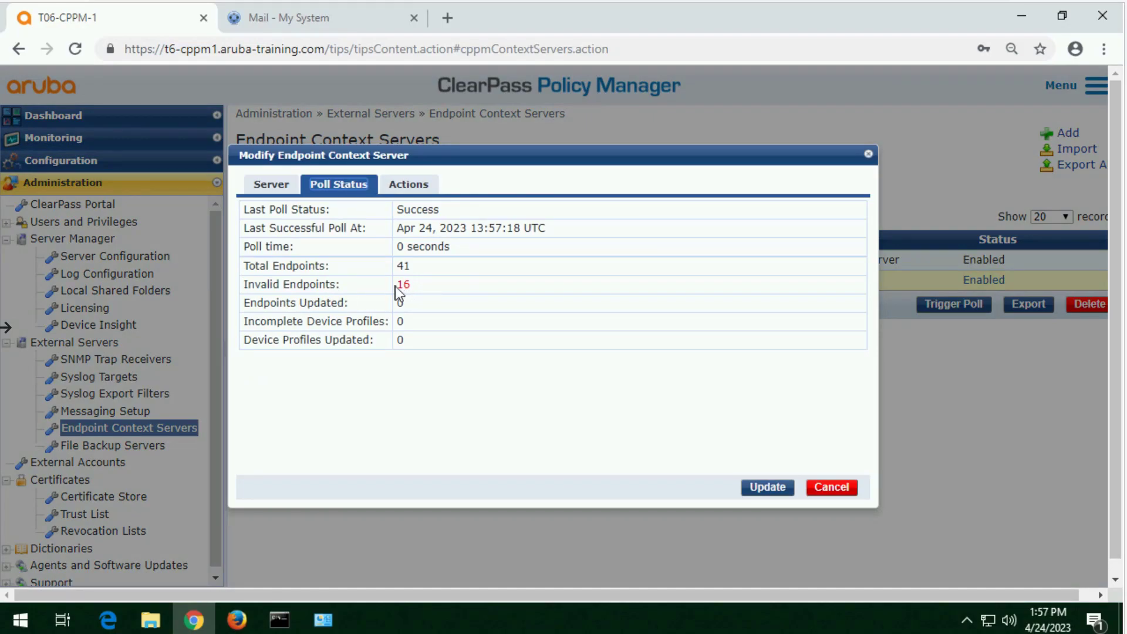
{"action": "left_click_drag", "start_coordinate": [413, 267], "coordinate": [394, 262]}
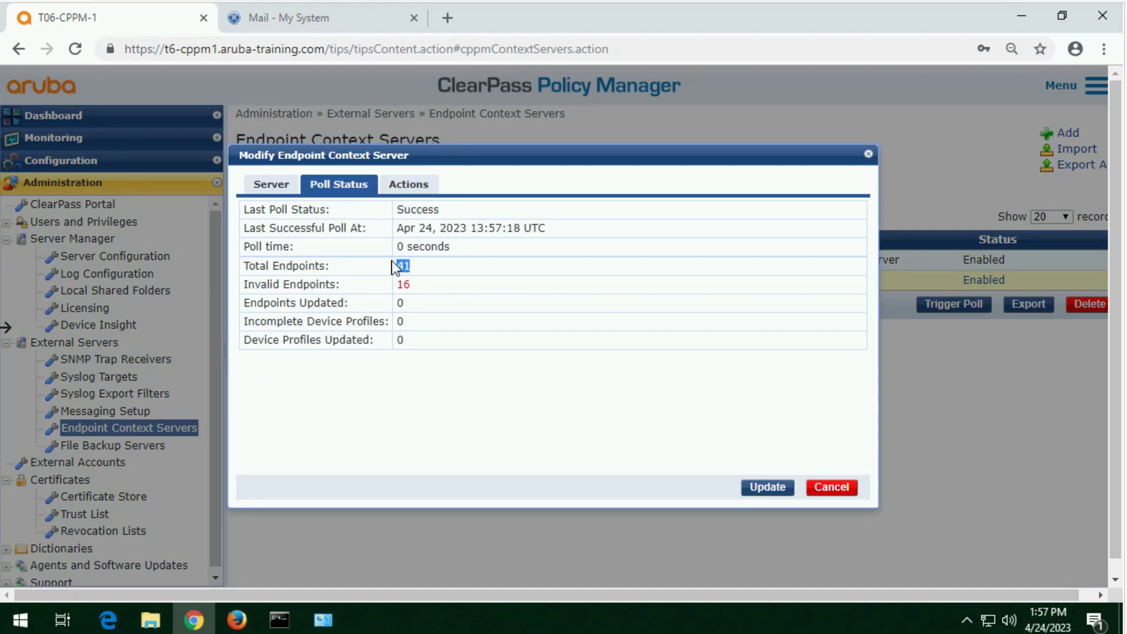
{"action": "left_click", "coordinate": [848, 489]}
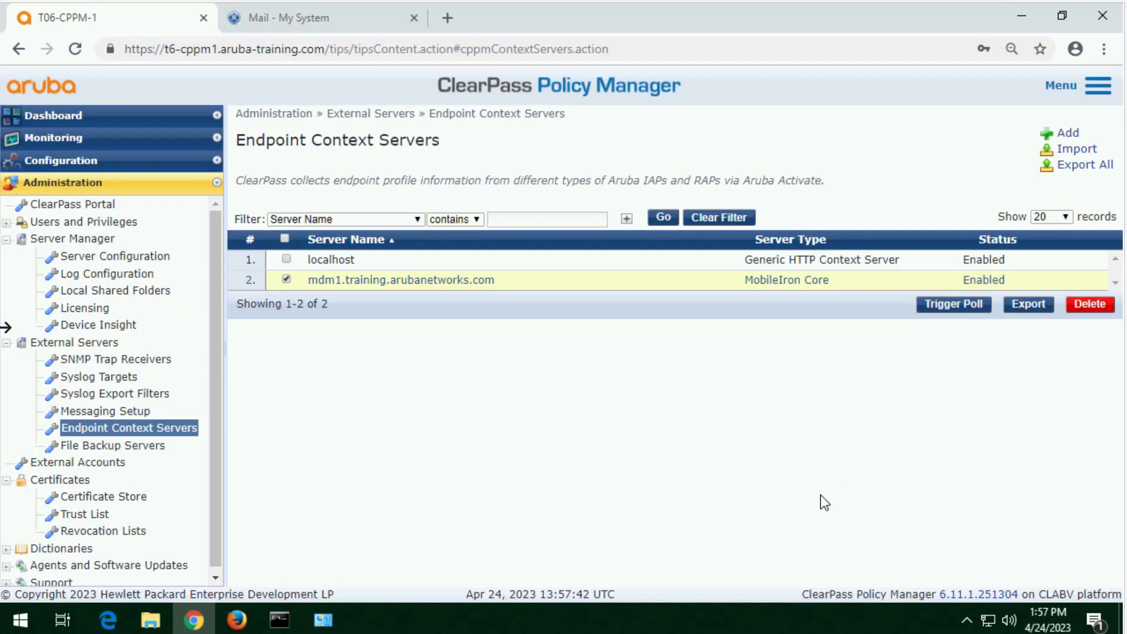
Step: Review the endpoints listed under Identity and inspect the profiling details of endpoint 5C-F7-E6-15-E5-65
{"action": "left_click", "coordinate": [83, 159]}
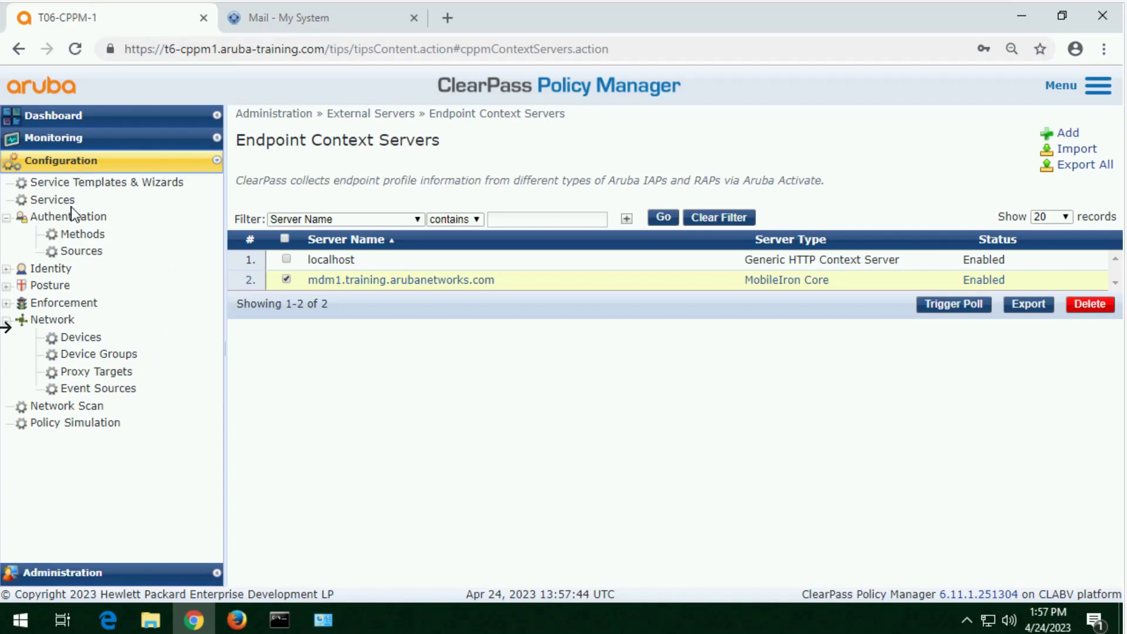
{"action": "left_click", "coordinate": [62, 269]}
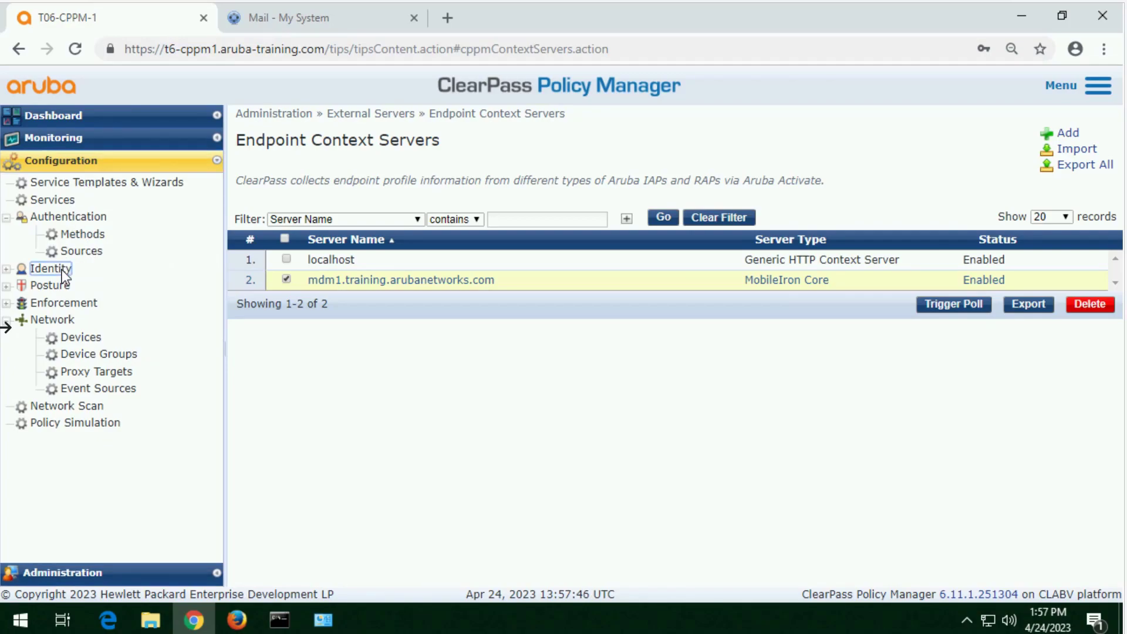
{"action": "left_click", "coordinate": [90, 320]}
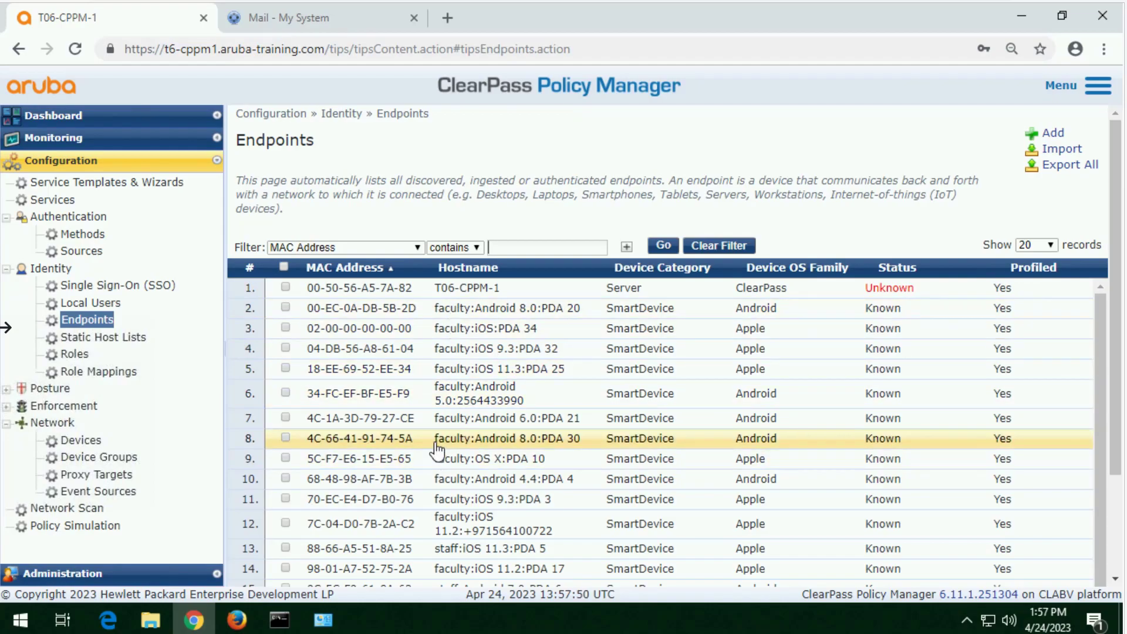
{"action": "scroll", "coordinate": [437, 447], "scroll_direction": "down", "scroll_amount": 1}
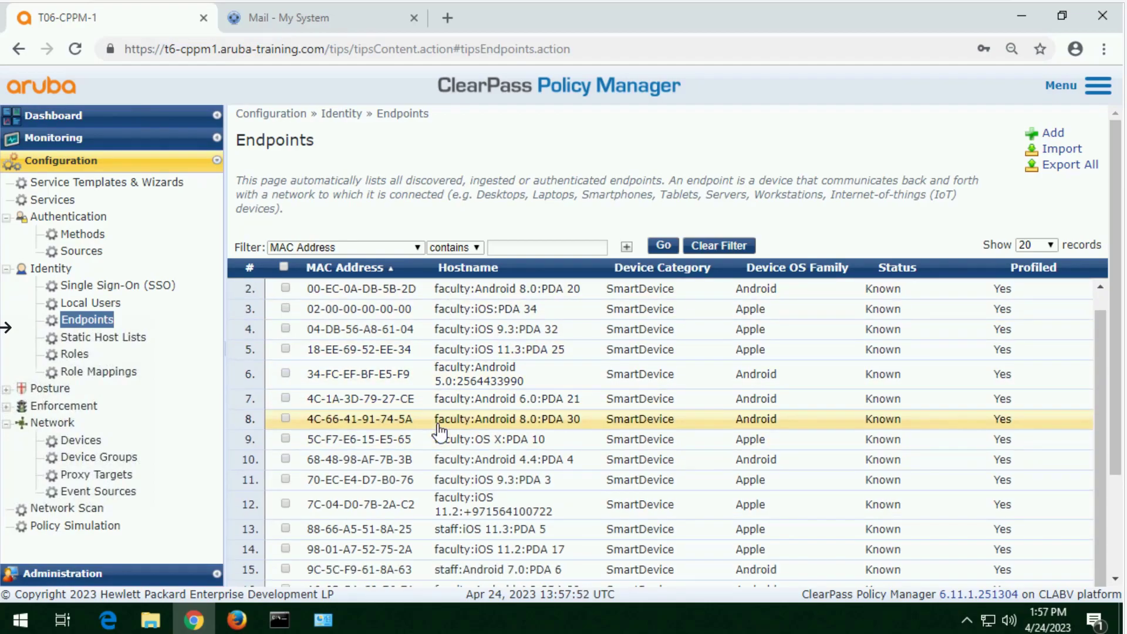
{"action": "scroll", "coordinate": [439, 432], "scroll_direction": "up", "scroll_amount": 1}
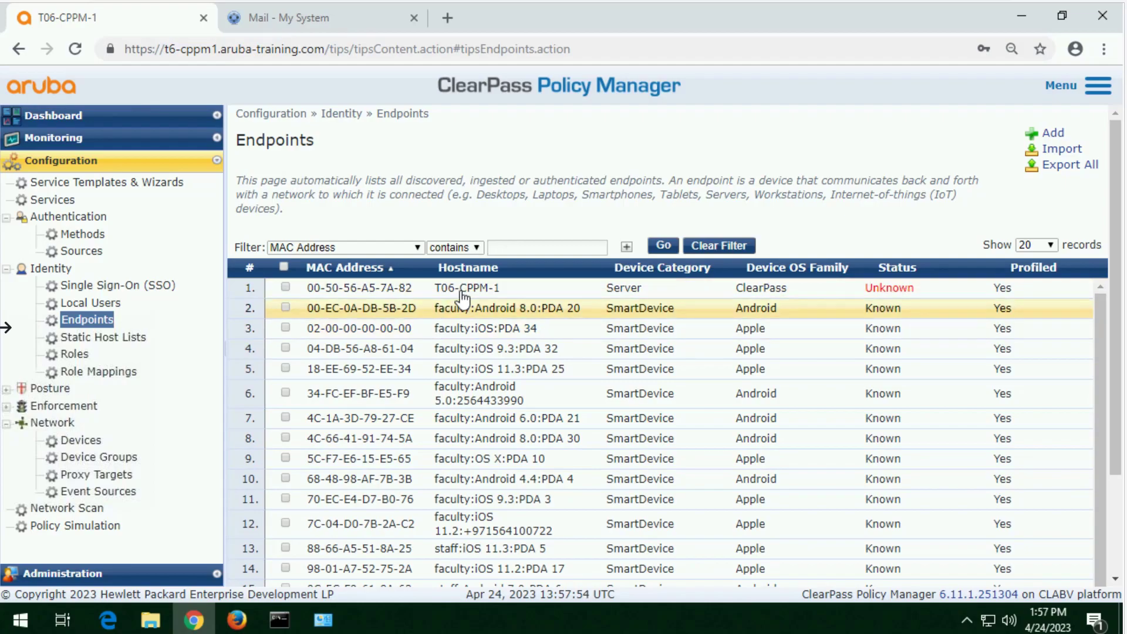
{"action": "scroll", "coordinate": [426, 440], "scroll_direction": "down", "scroll_amount": 1}
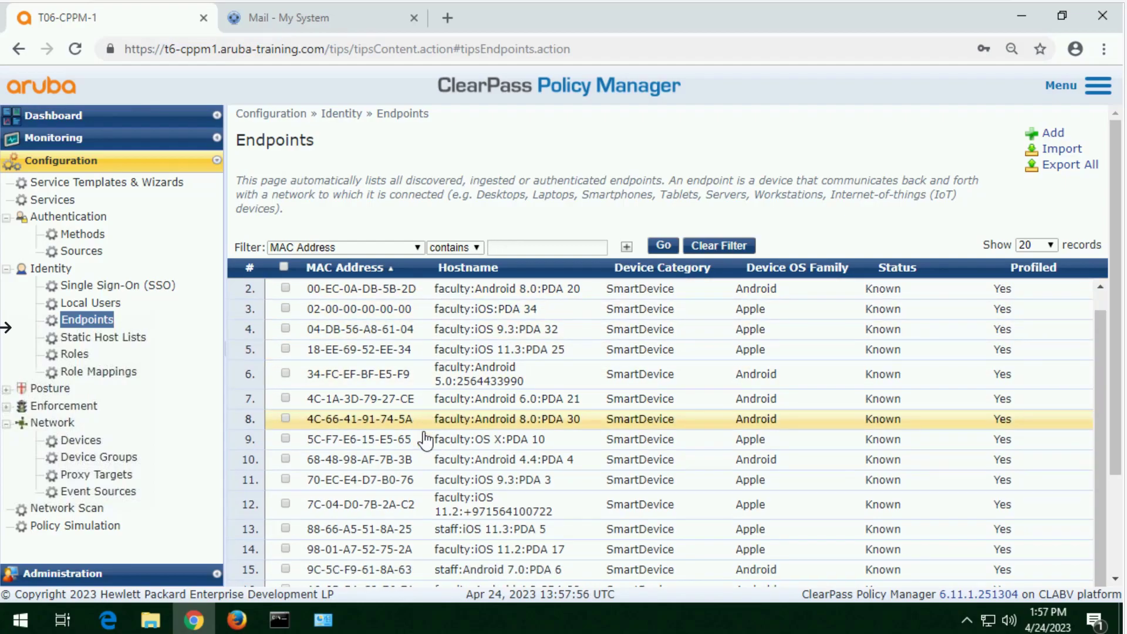
{"action": "scroll", "coordinate": [951, 477], "scroll_direction": "down", "scroll_amount": 2}
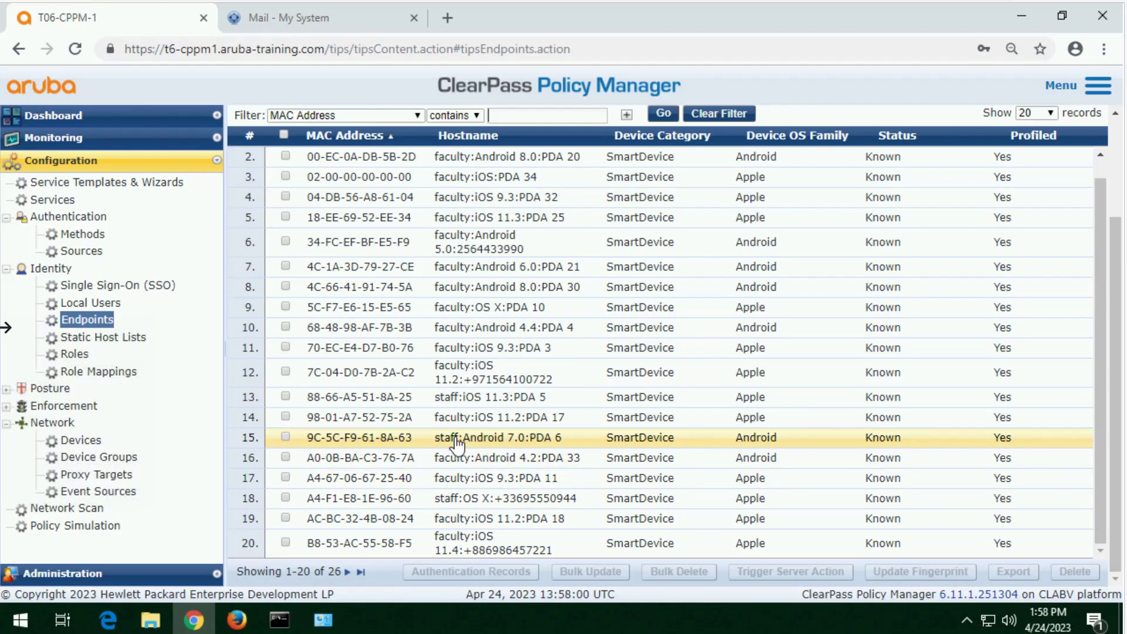
{"action": "left_click", "coordinate": [370, 311]}
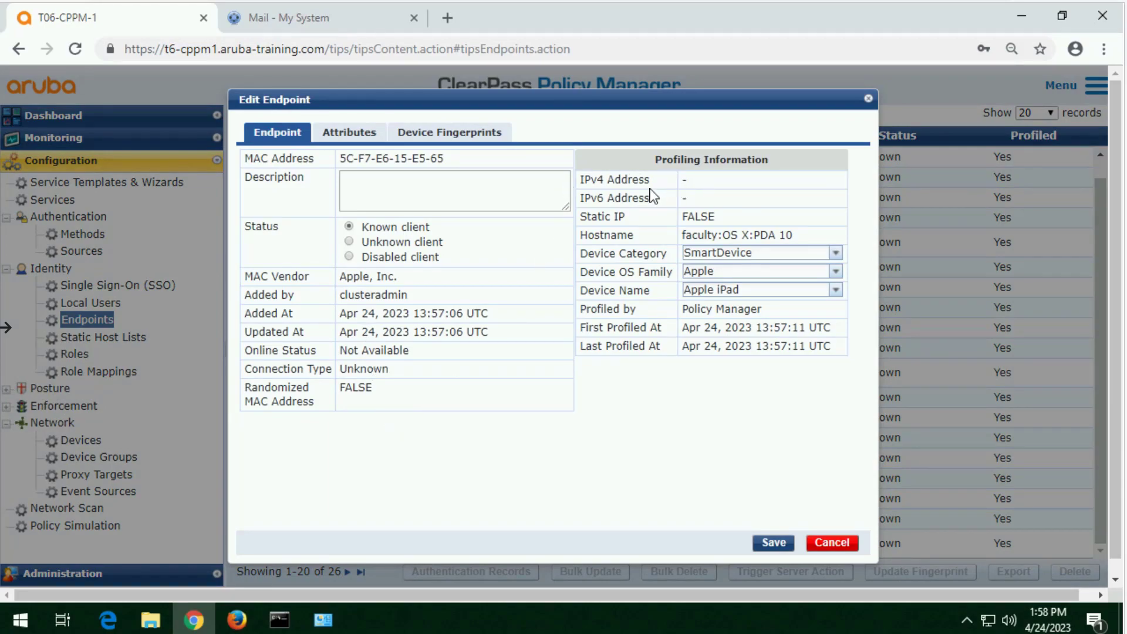
{"action": "left_click_drag", "start_coordinate": [650, 179], "coordinate": [580, 183]}
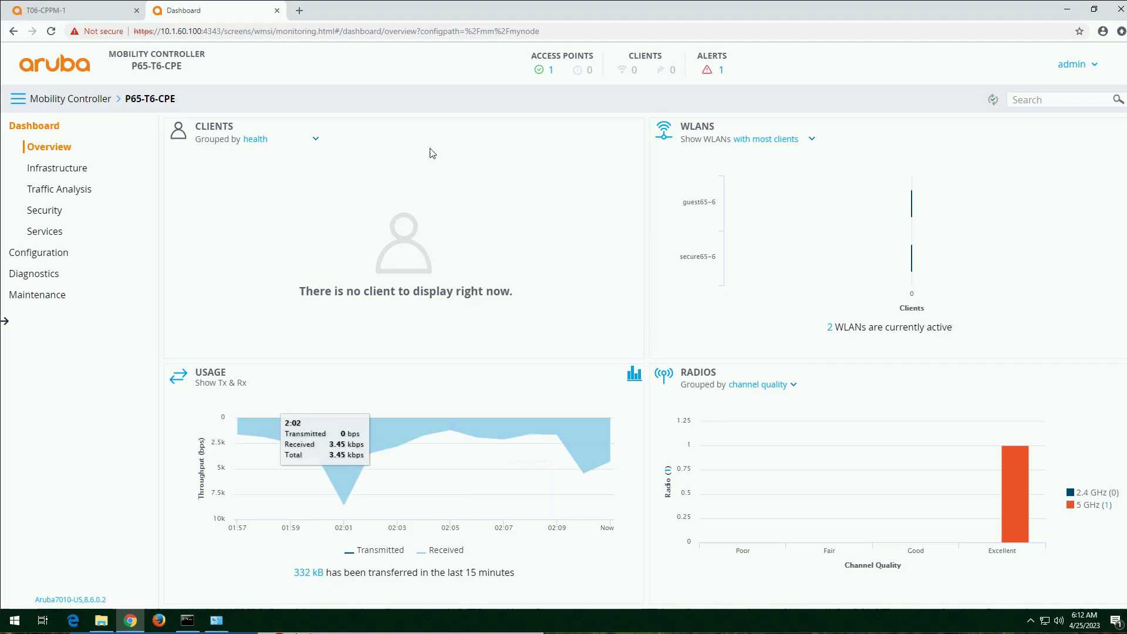
Step: In the Mobility Controller's interface configuration, set the IPv4 DHCP settings of VLAN 61 to Relay to external
{"action": "left_click", "coordinate": [58, 259]}
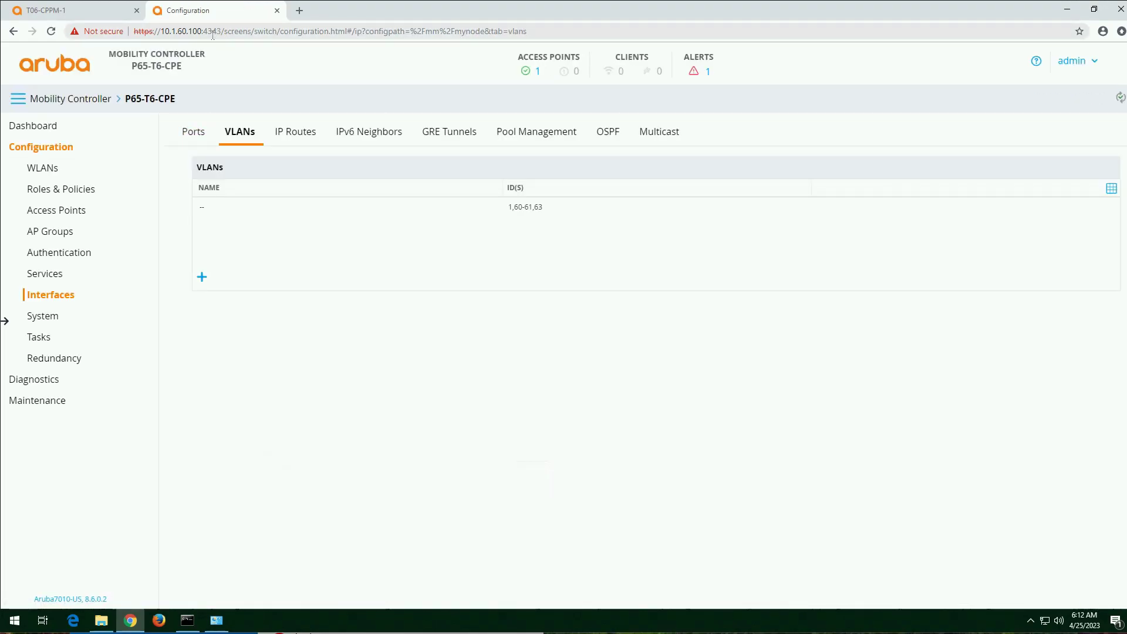
{"action": "left_click", "coordinate": [265, 207]}
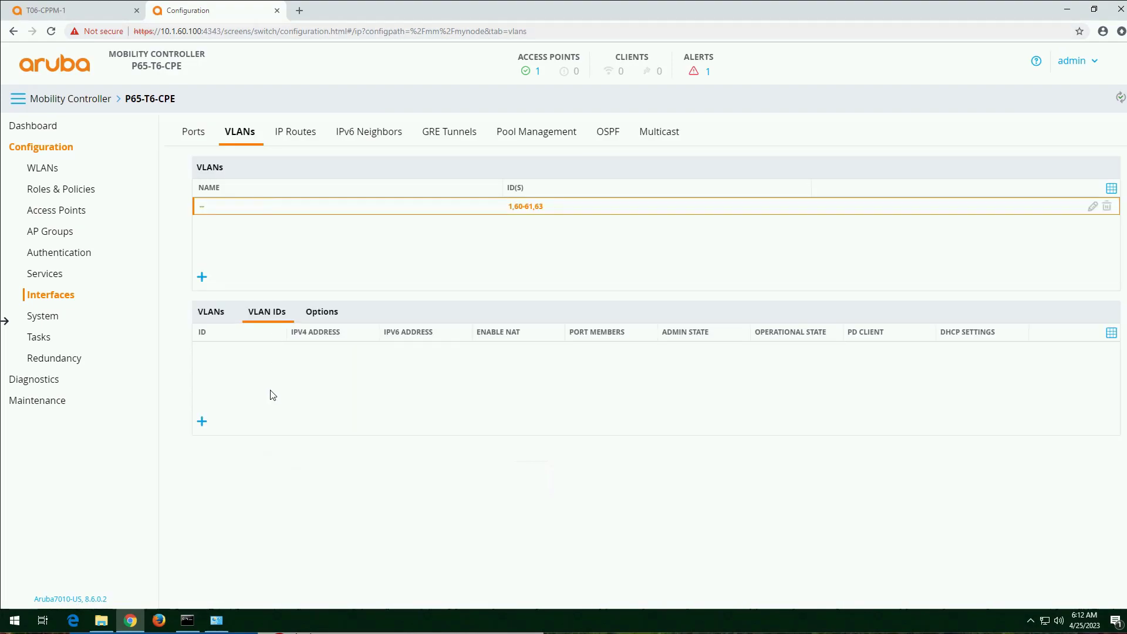
{"action": "left_click", "coordinate": [211, 389]}
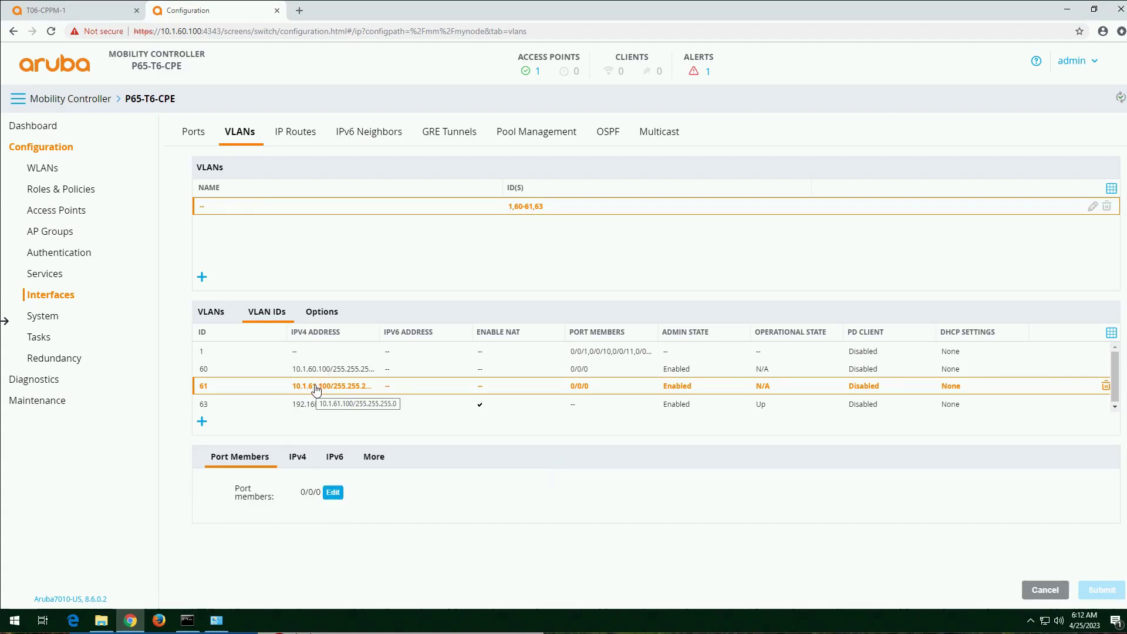
{"action": "left_click", "coordinate": [302, 458]}
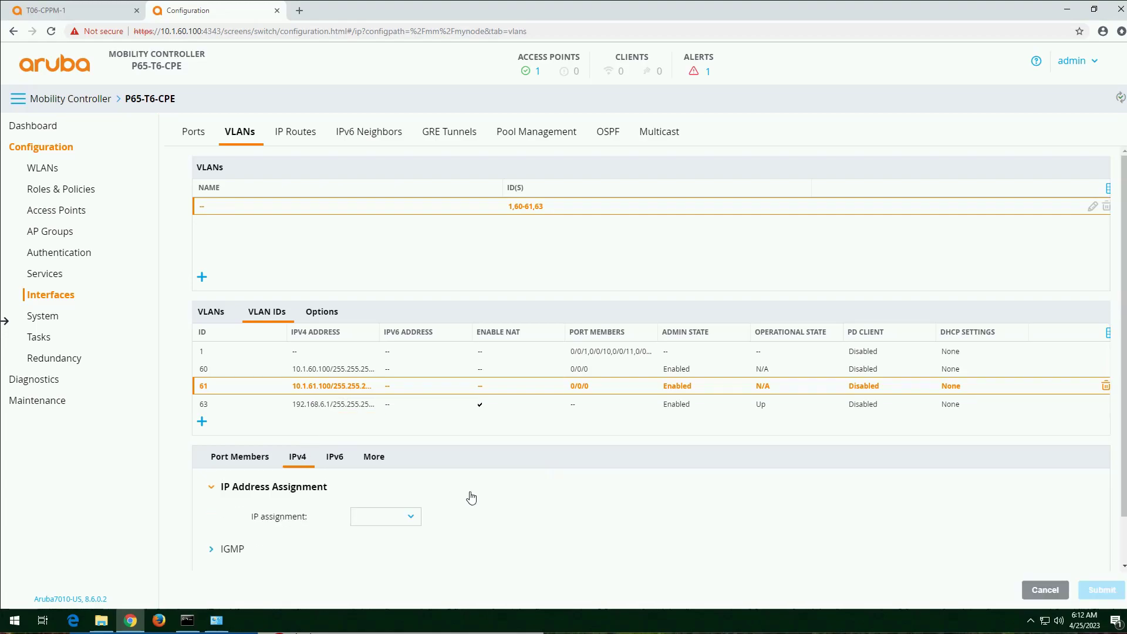
{"action": "scroll", "coordinate": [470, 496], "scroll_direction": "down", "scroll_amount": 1}
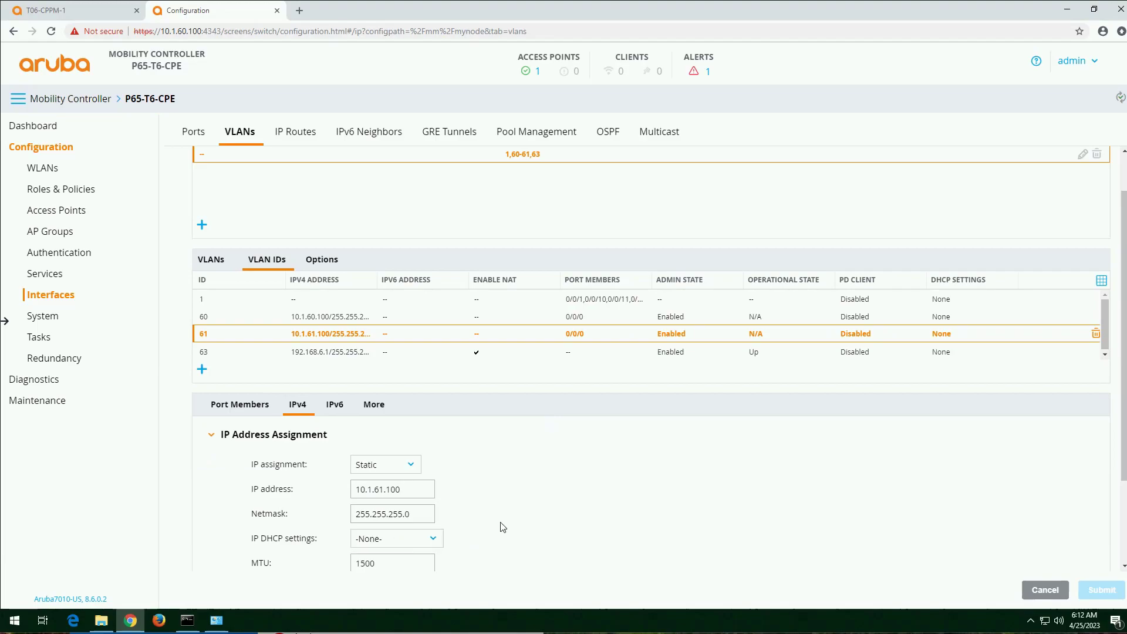
{"action": "scroll", "coordinate": [510, 520], "scroll_direction": "down", "scroll_amount": 2}
{"action": "left_click", "coordinate": [434, 425]}
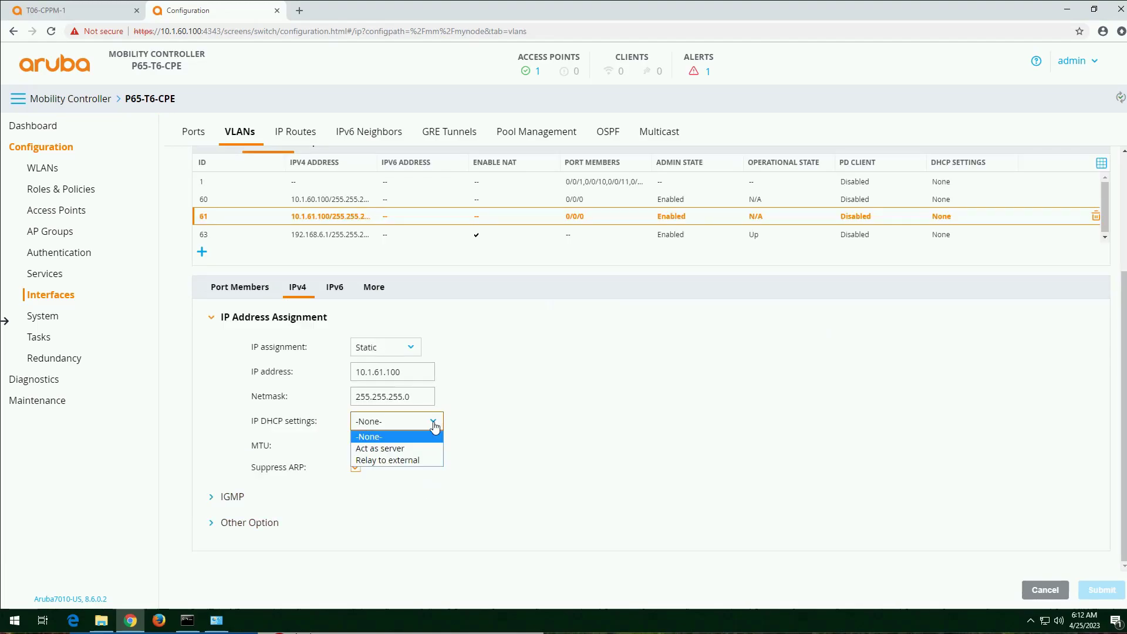
{"action": "left_click", "coordinate": [414, 459]}
{"action": "scroll", "coordinate": [530, 475], "scroll_direction": "down", "scroll_amount": 2}
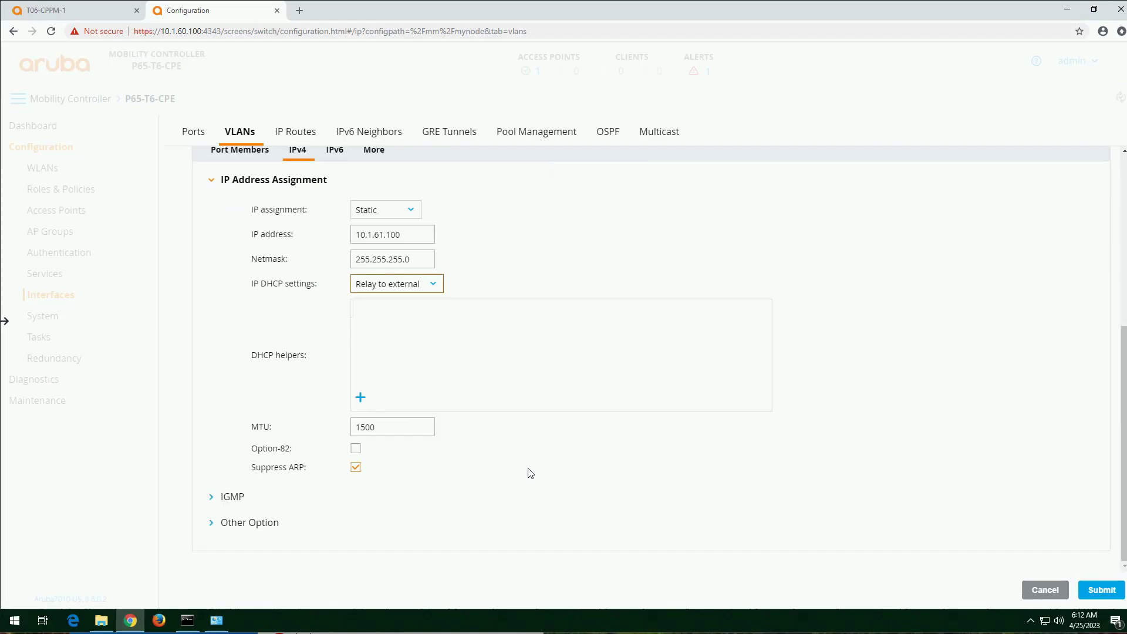
Step: Add 10.254.1.21 as a DHCP helper for VLAN 61
{"action": "left_click", "coordinate": [362, 398]}
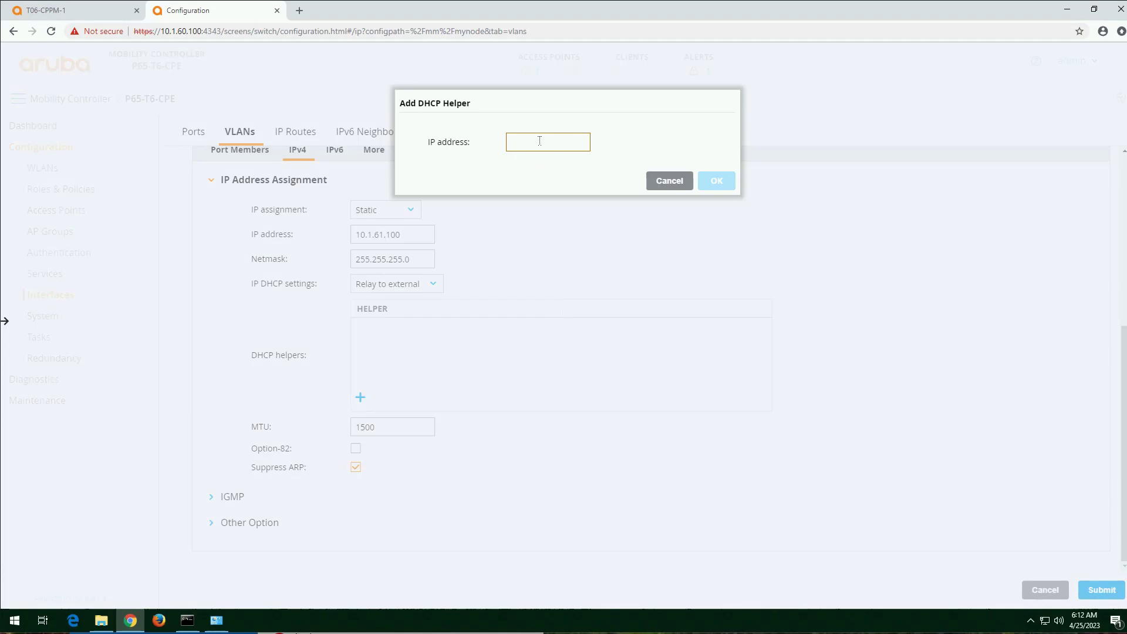
{"action": "type", "text": "10."}
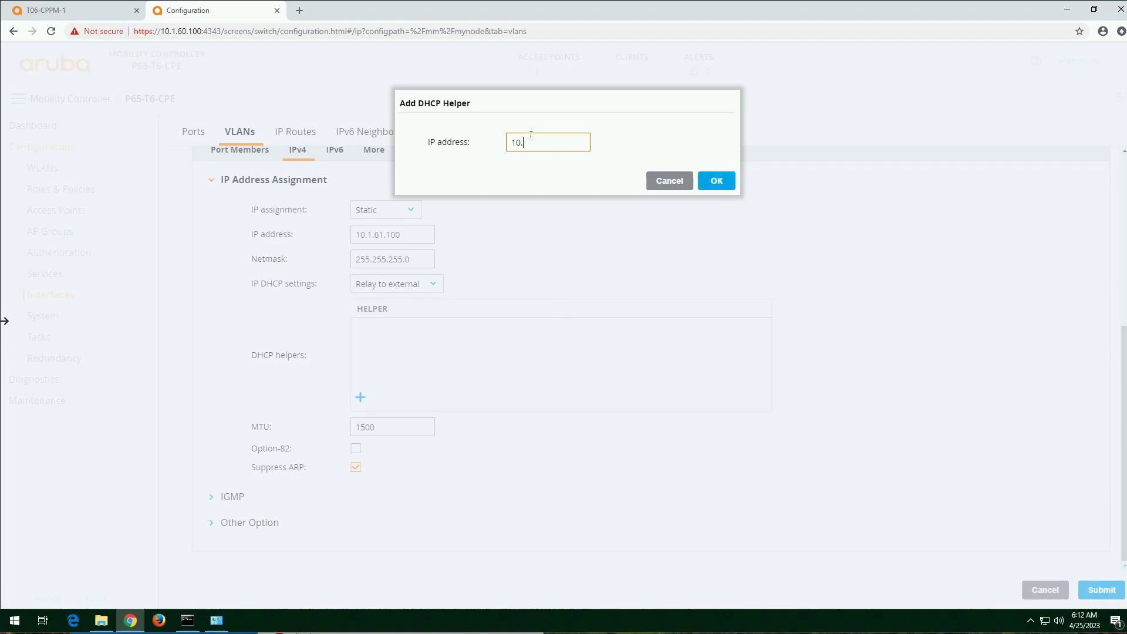
{"action": "type", "text": "254.1.21"}
{"action": "left_click", "coordinate": [717, 181]}
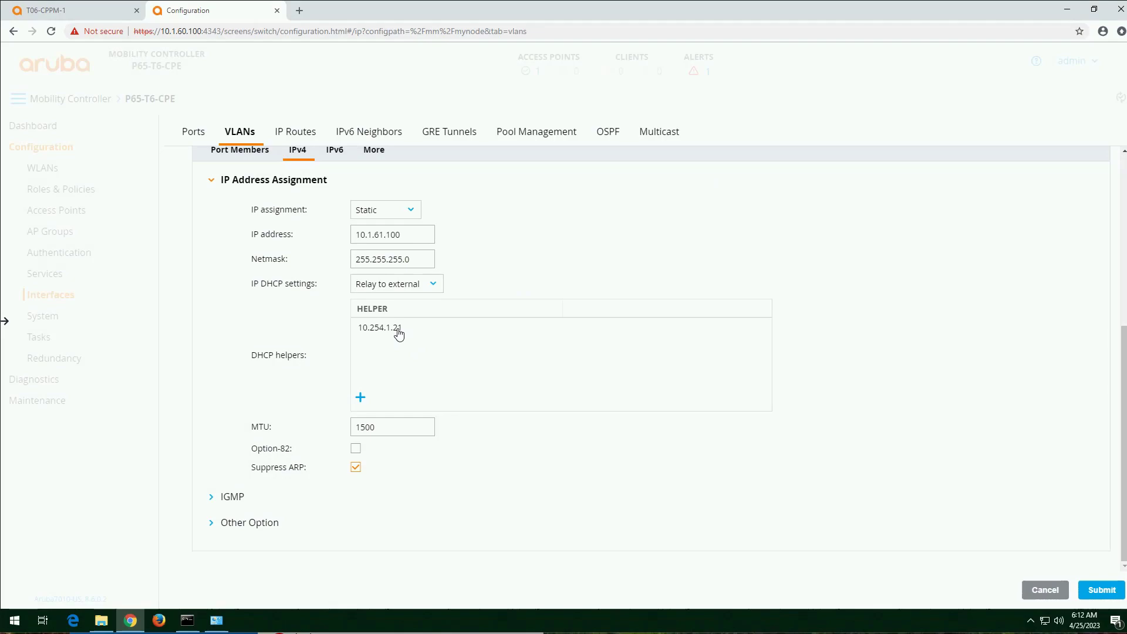
Step: Add 10.1.69.11 as a second DHCP helper for VLAN 61
{"action": "left_click", "coordinate": [360, 397]}
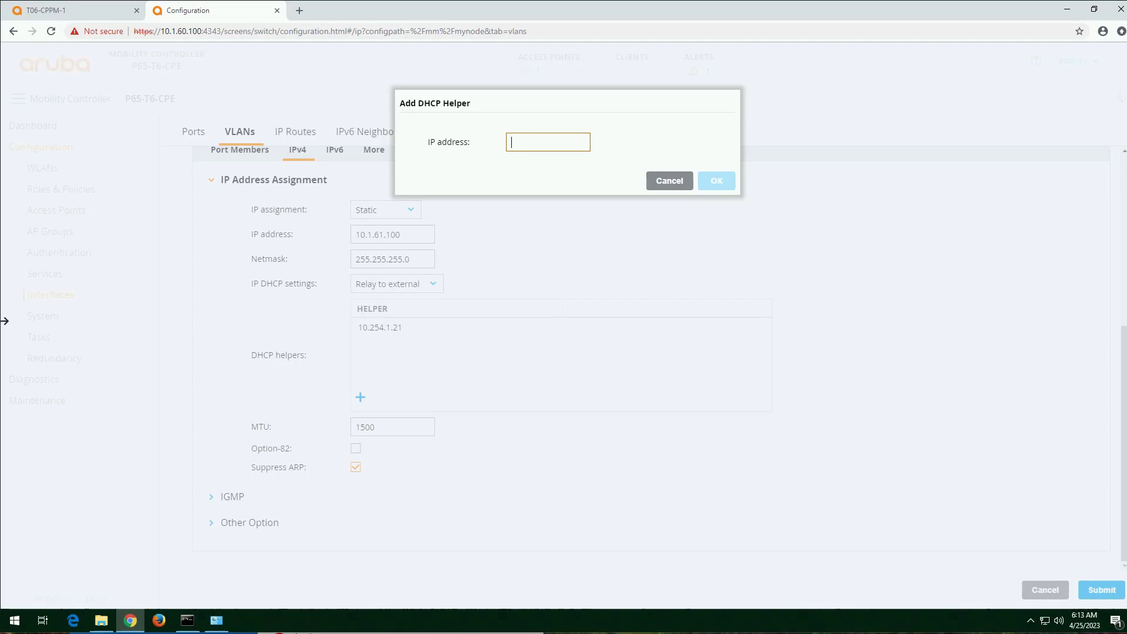
{"action": "type", "text": "10."}
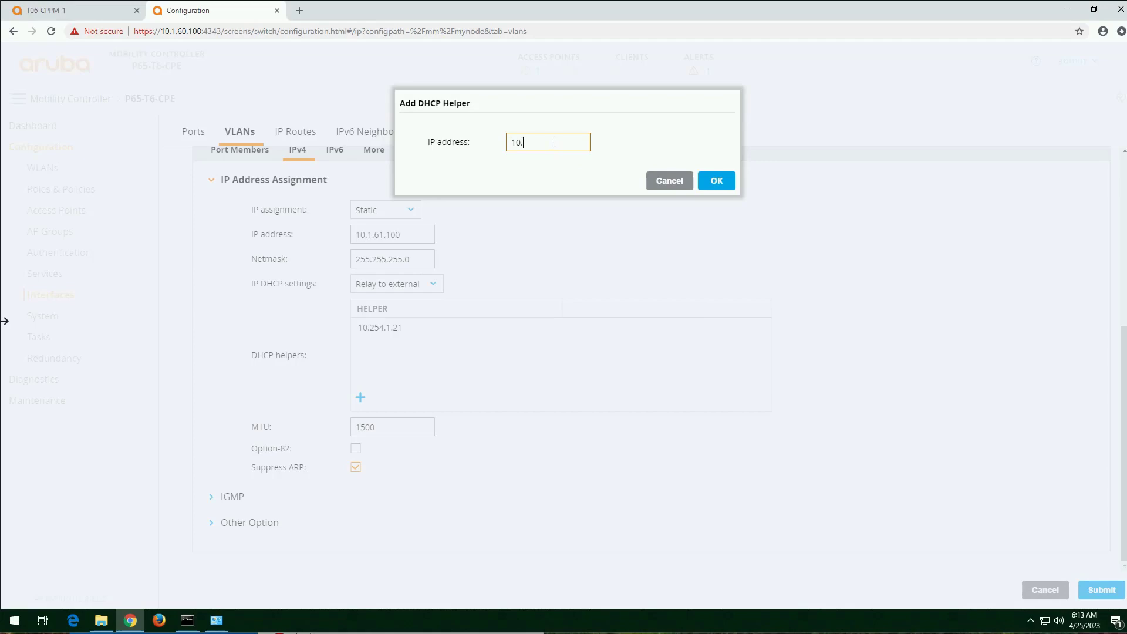
{"action": "type", "text": "1.69.11"}
{"action": "left_click", "coordinate": [717, 182]}
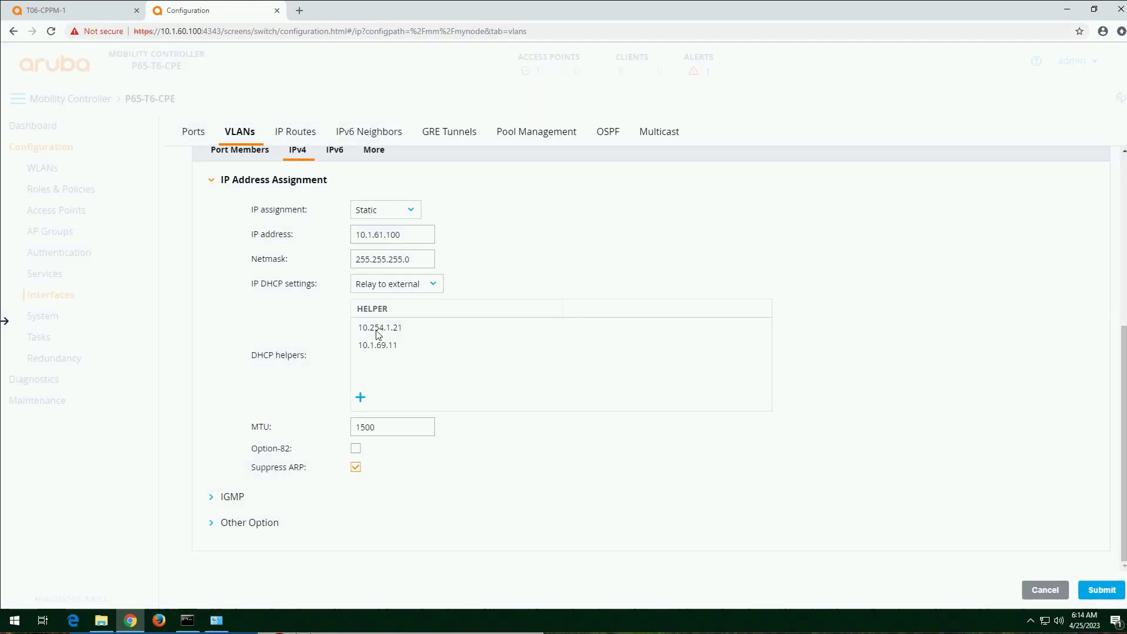
{"action": "left_click", "coordinate": [437, 333]}
{"action": "left_click", "coordinate": [410, 350]}
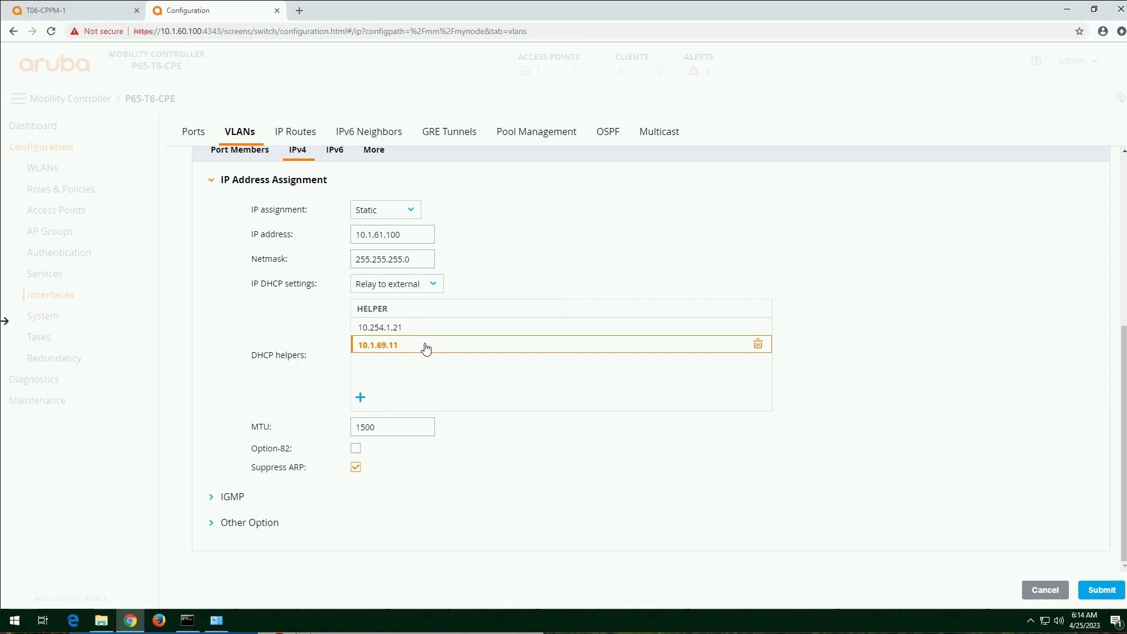
Step: Submit the VLAN 61 DHCP relay settings and deploy the pending changes to P65-T6-CPE
{"action": "left_click", "coordinate": [1121, 594]}
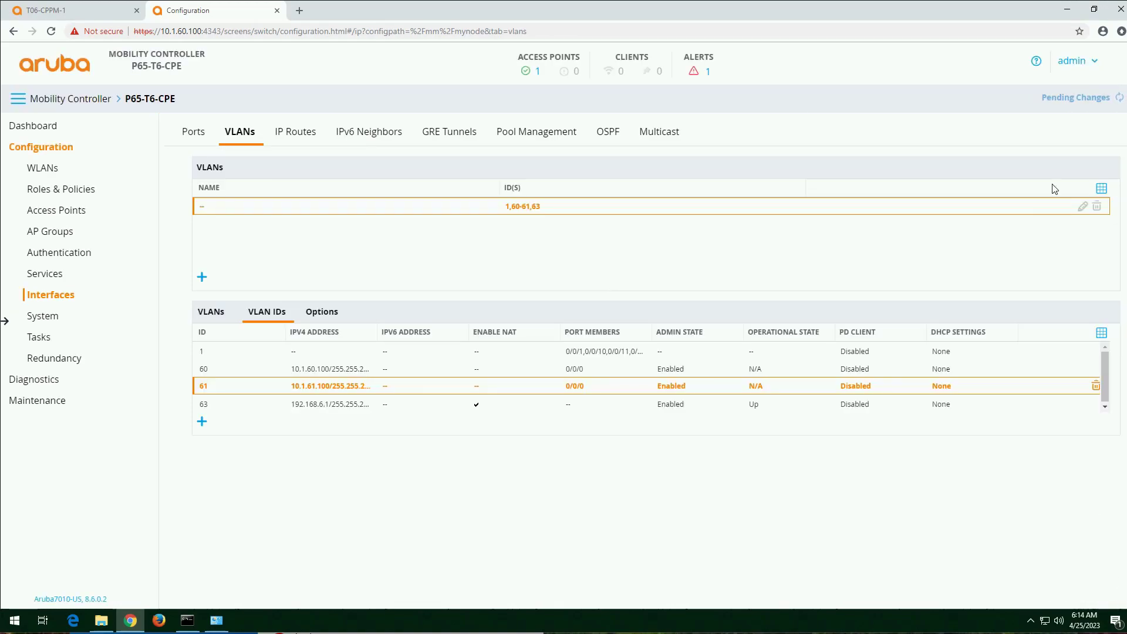
{"action": "left_click", "coordinate": [1086, 100]}
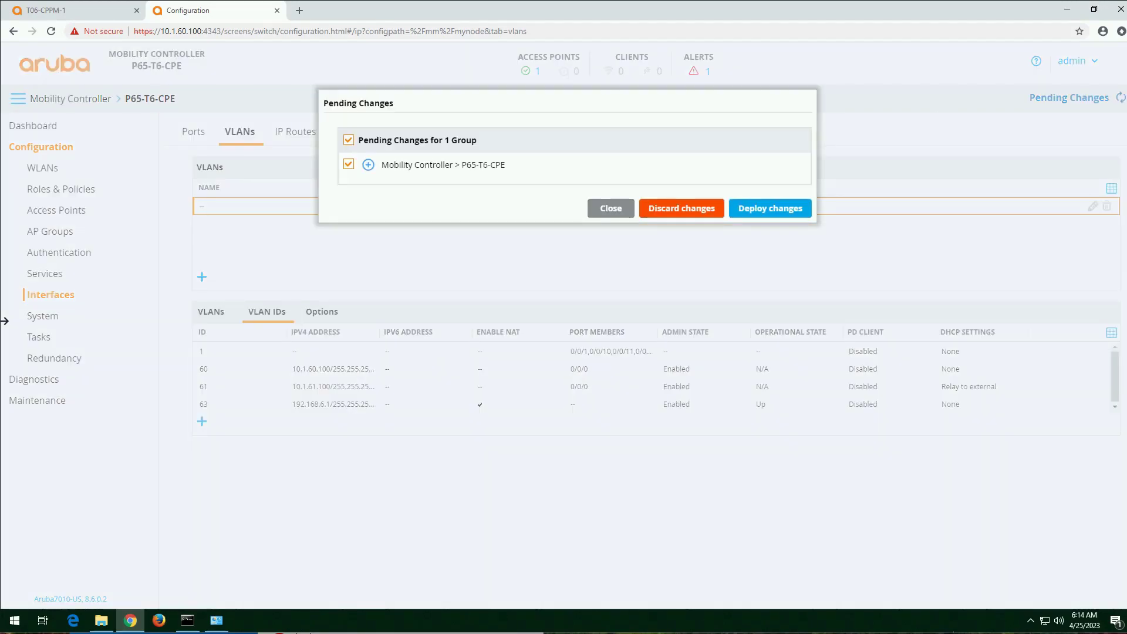
{"action": "left_click", "coordinate": [791, 210]}
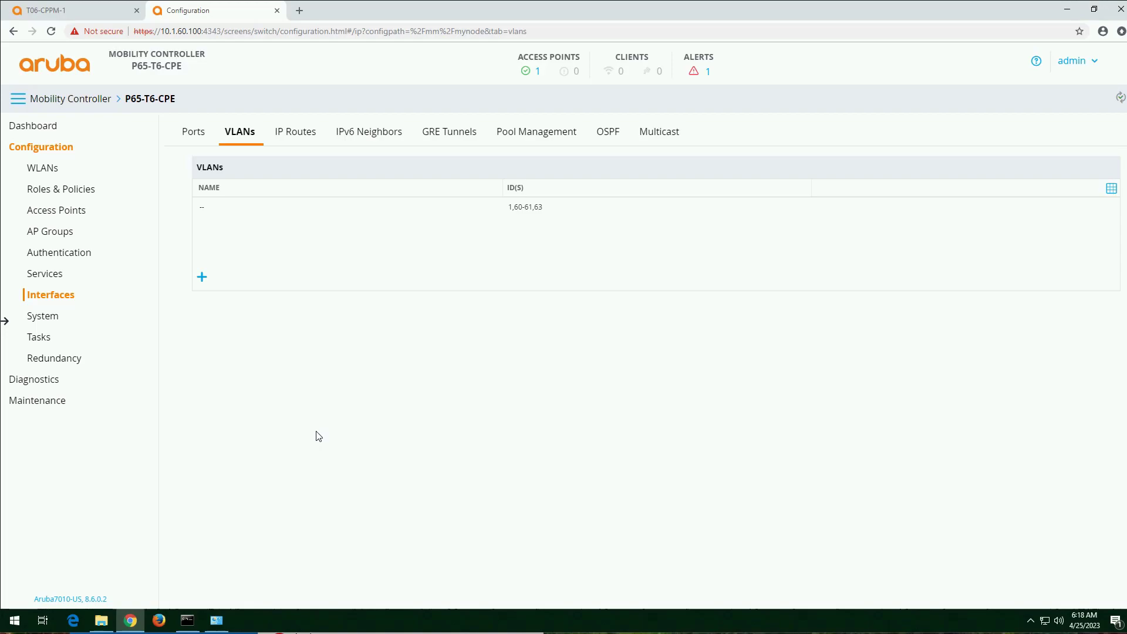
Step: Open the controller's system profiles and turn on the display of advanced profiles in the admin preferences
{"action": "left_click", "coordinate": [54, 326]}
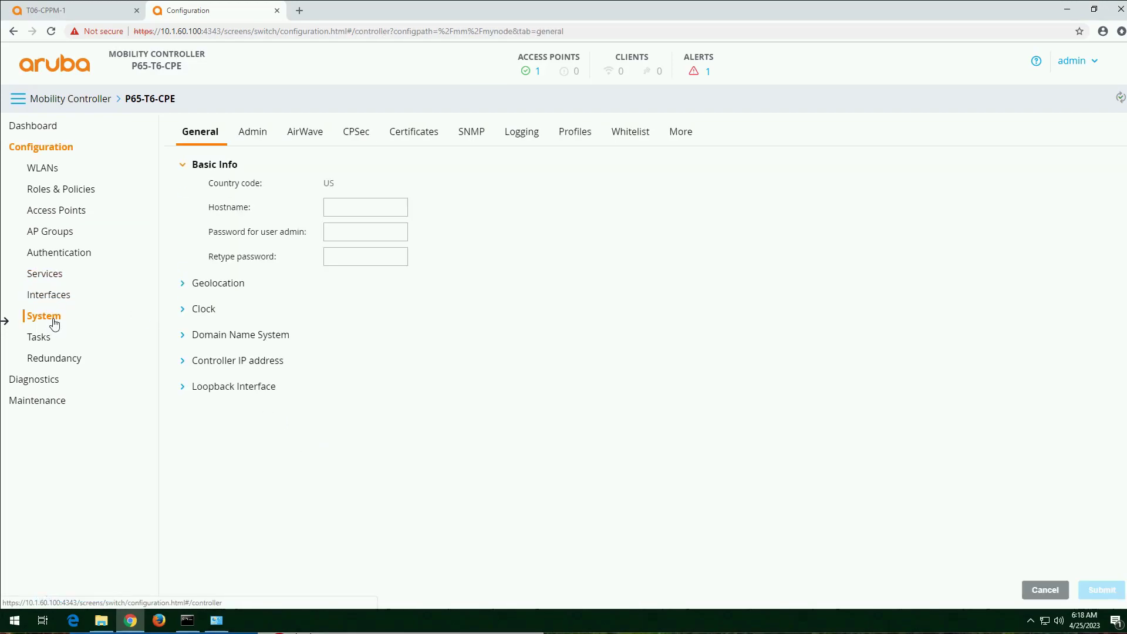
{"action": "left_click", "coordinate": [585, 138]}
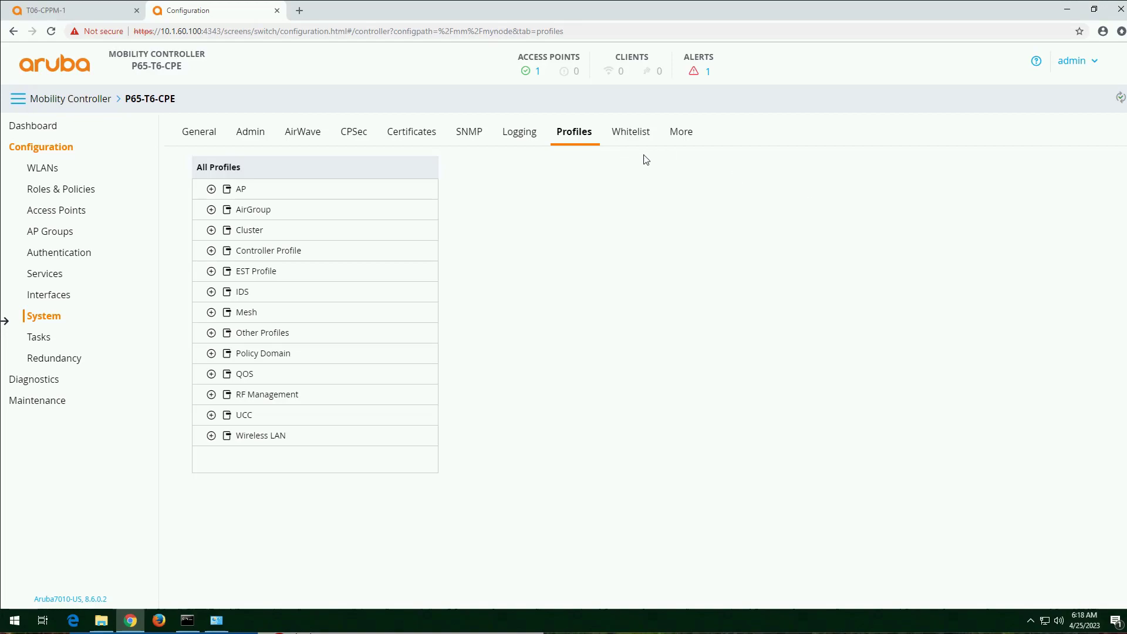
{"action": "left_click", "coordinate": [1084, 65]}
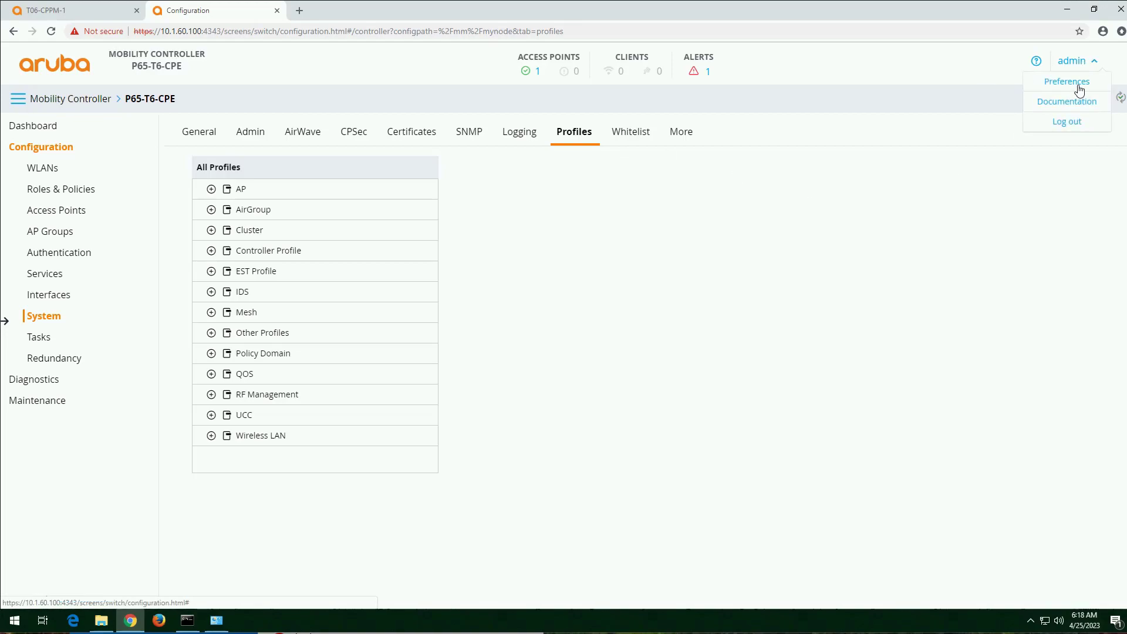
{"action": "left_click", "coordinate": [1068, 82]}
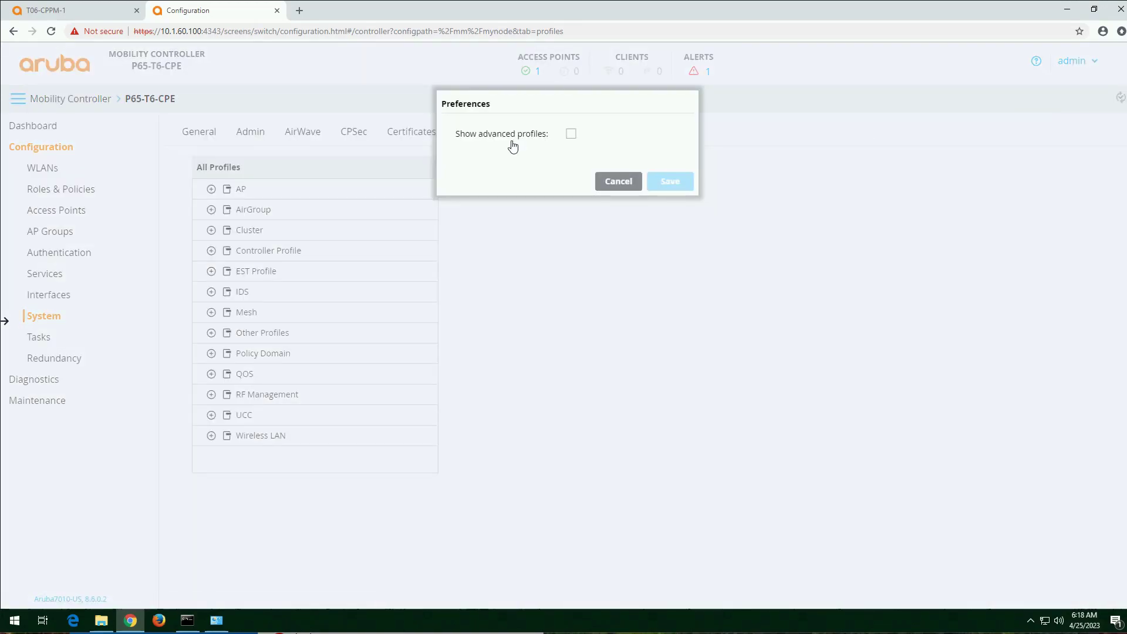
{"action": "left_click", "coordinate": [570, 134]}
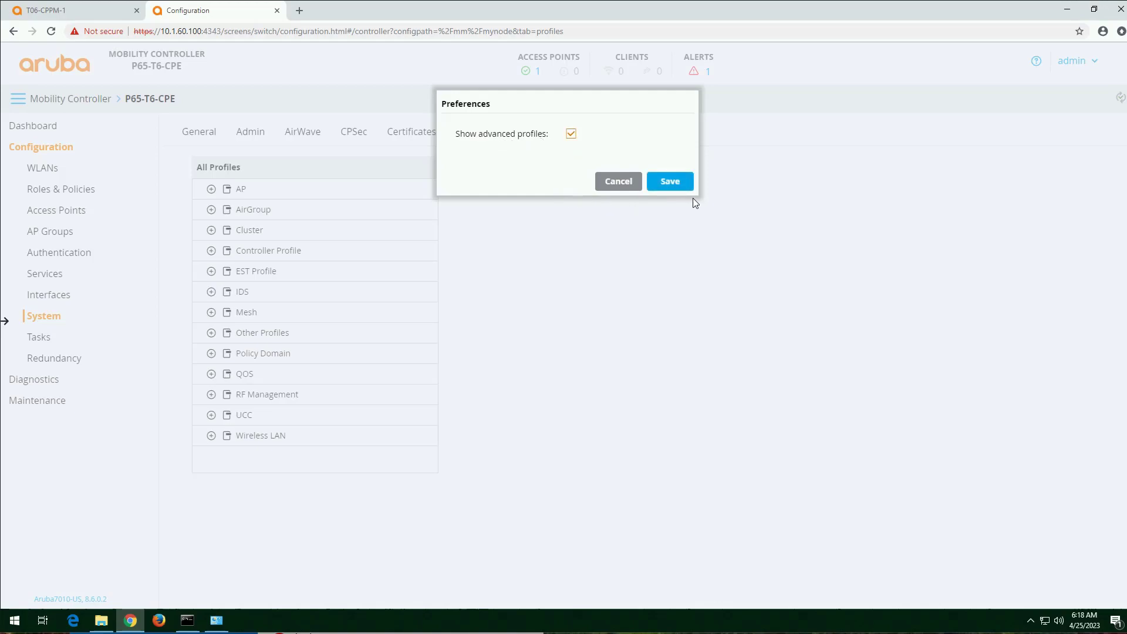
{"action": "left_click", "coordinate": [670, 182]}
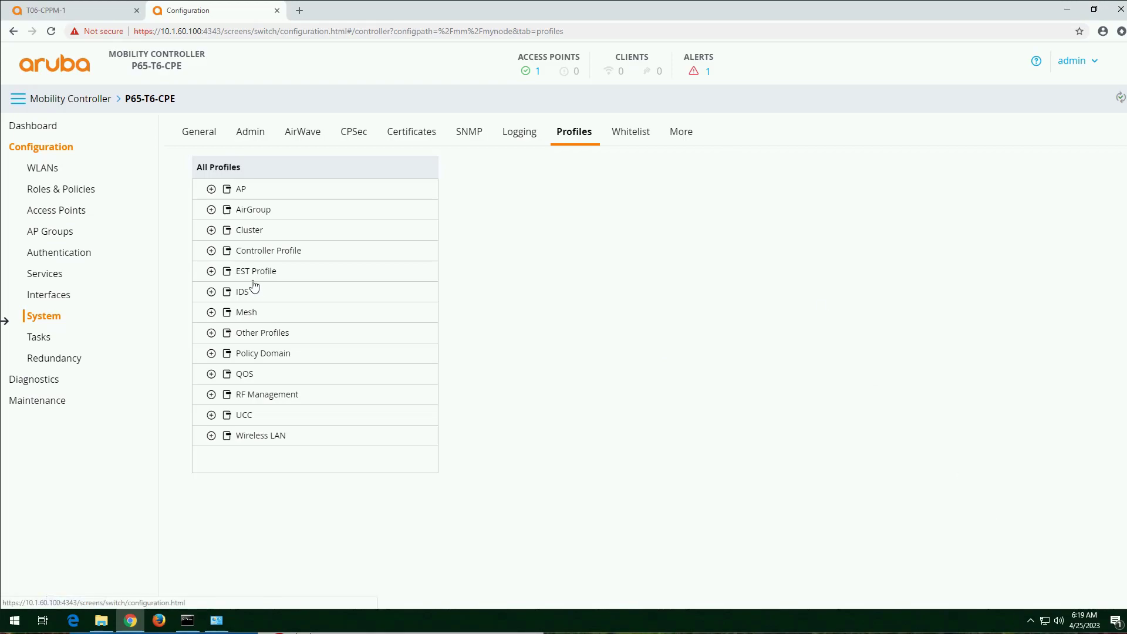
Step: Enable the CPPM IF-MAP interface in the CPPM IF-MAP profile under Other Profiles
{"action": "left_click", "coordinate": [212, 334]}
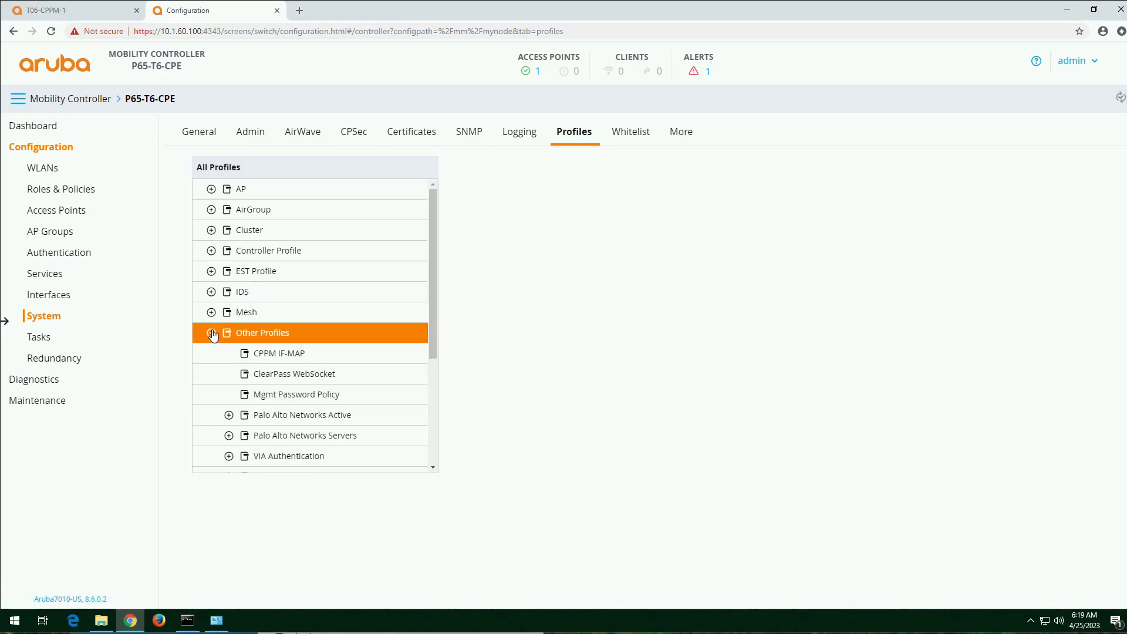
{"action": "left_click", "coordinate": [288, 357]}
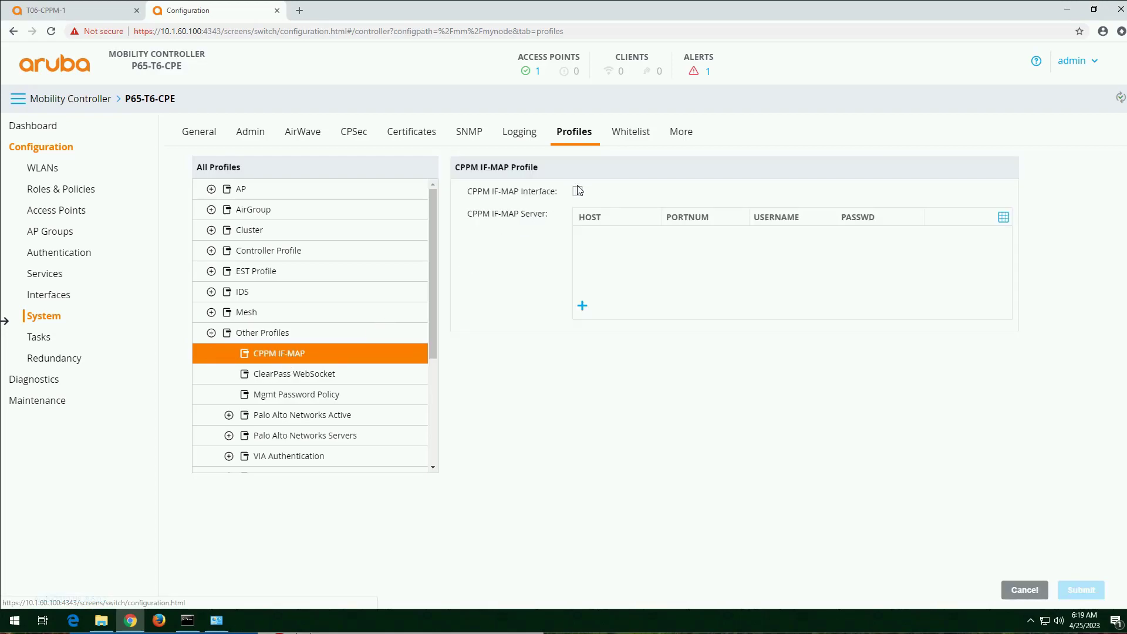
{"action": "left_click", "coordinate": [579, 197]}
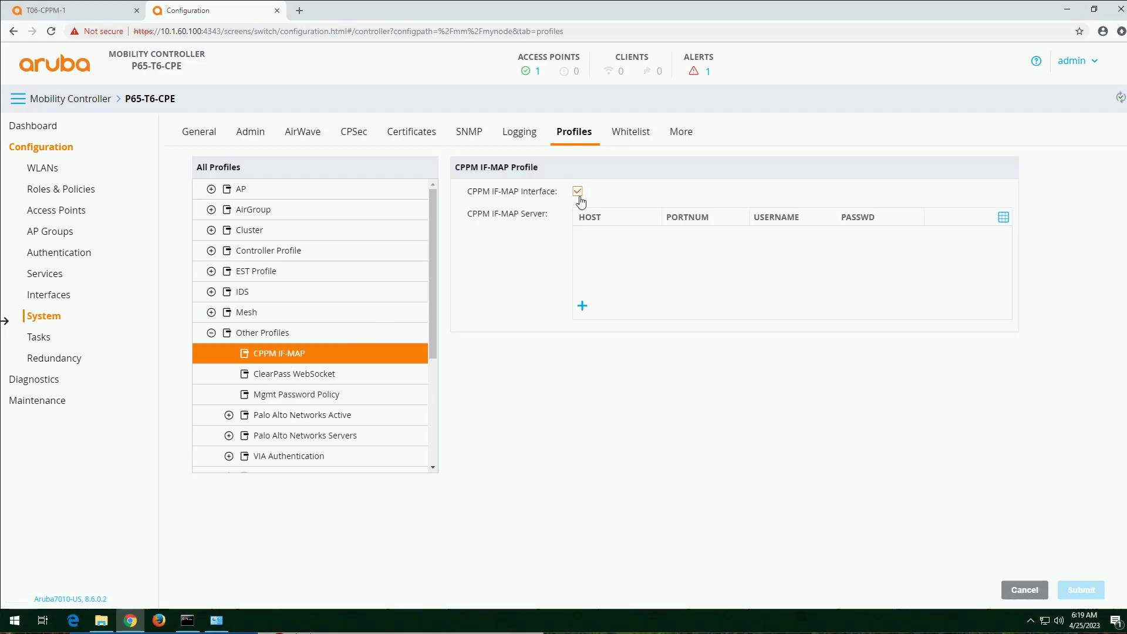
Step: Start a new CPPM IF-MAP server entry with host 10.1.69.11, port number 443 and username admin
{"action": "left_click", "coordinate": [582, 307]}
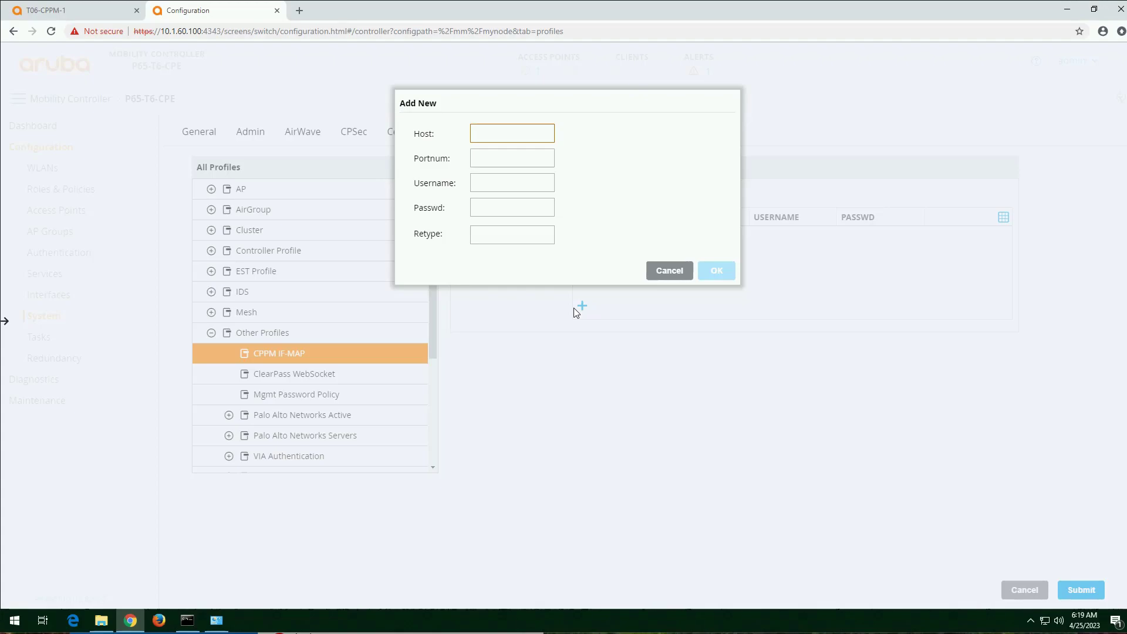
{"action": "type", "text": "10.1.69.11"}
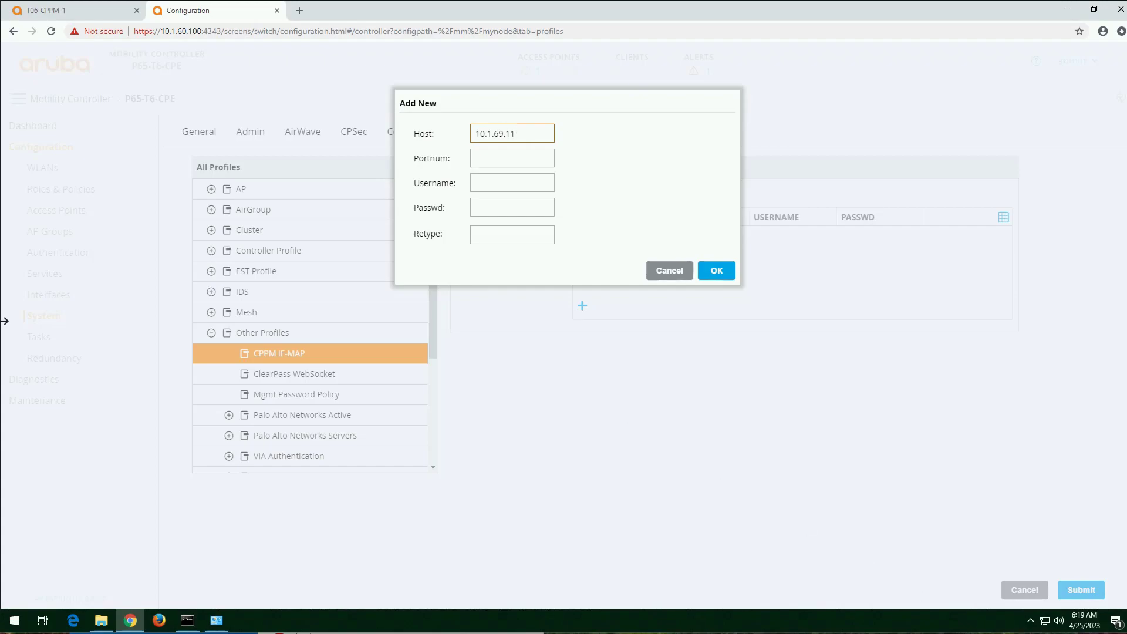
{"action": "left_click", "coordinate": [538, 154]}
{"action": "type", "text": "443"}
{"action": "key", "text": "Tab"}
{"action": "type", "text": "admin"}
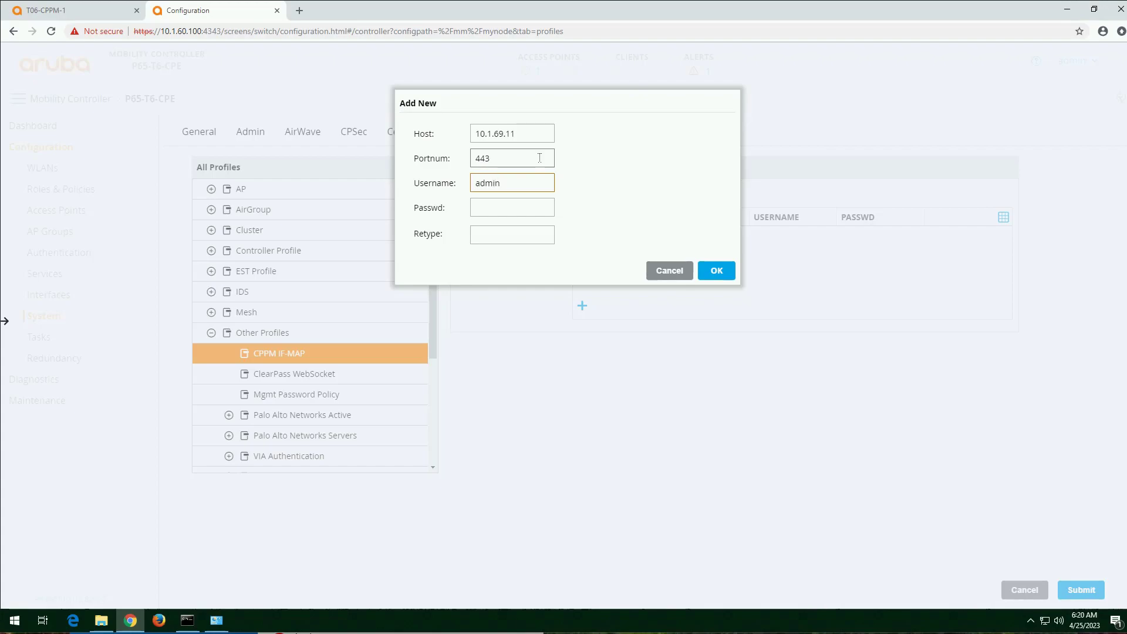
Step: Enter and retype the account password for the IF-MAP server and add the entry to the server list
{"action": "key", "text": "Tab"}
{"action": "type", "text": "••••••••"}
{"action": "key", "text": "Tab"}
{"action": "type", "text": "••••••••"}
{"action": "left_click", "coordinate": [719, 270]}
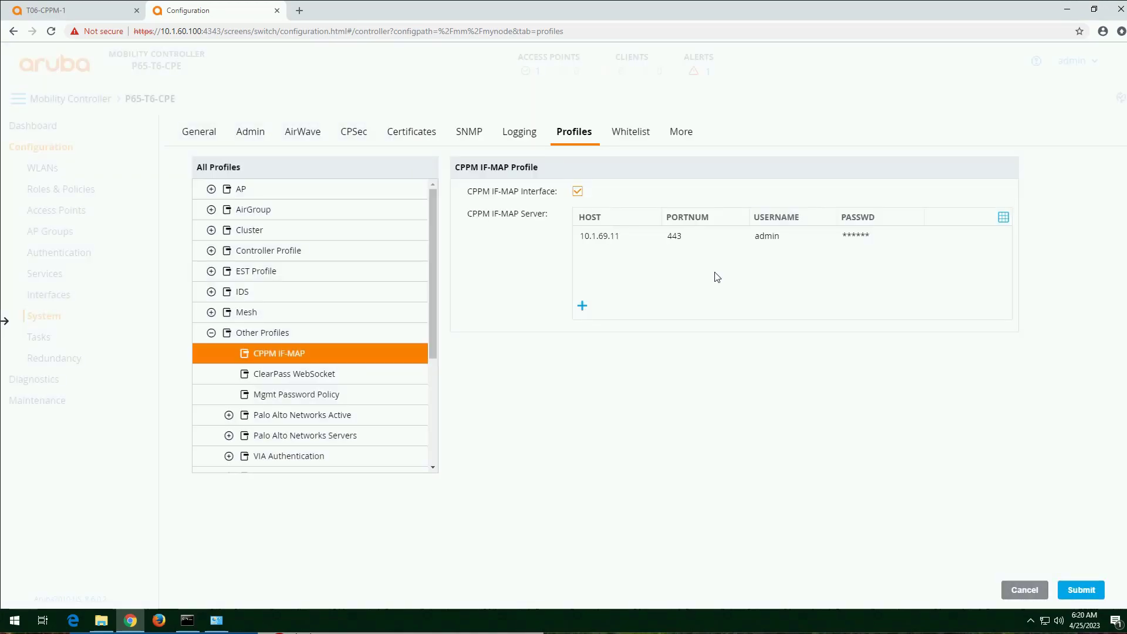
Step: Submit the CPPM IF-MAP profile and deploy the pending changes to P65-T6-CPE
{"action": "left_click", "coordinate": [1082, 592]}
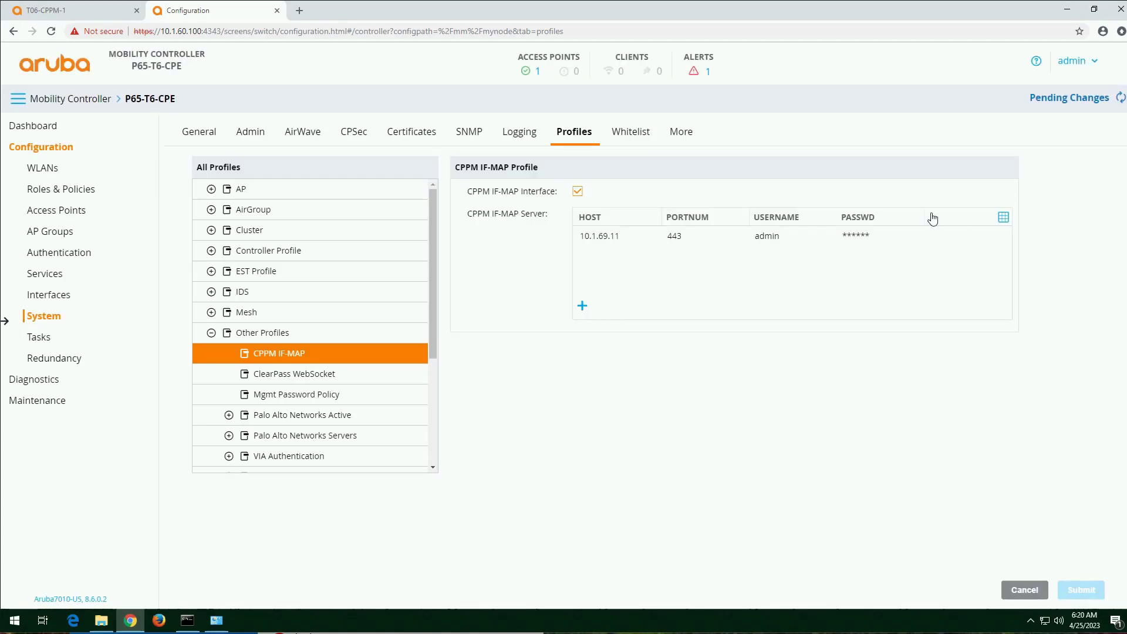
{"action": "left_click", "coordinate": [1065, 99]}
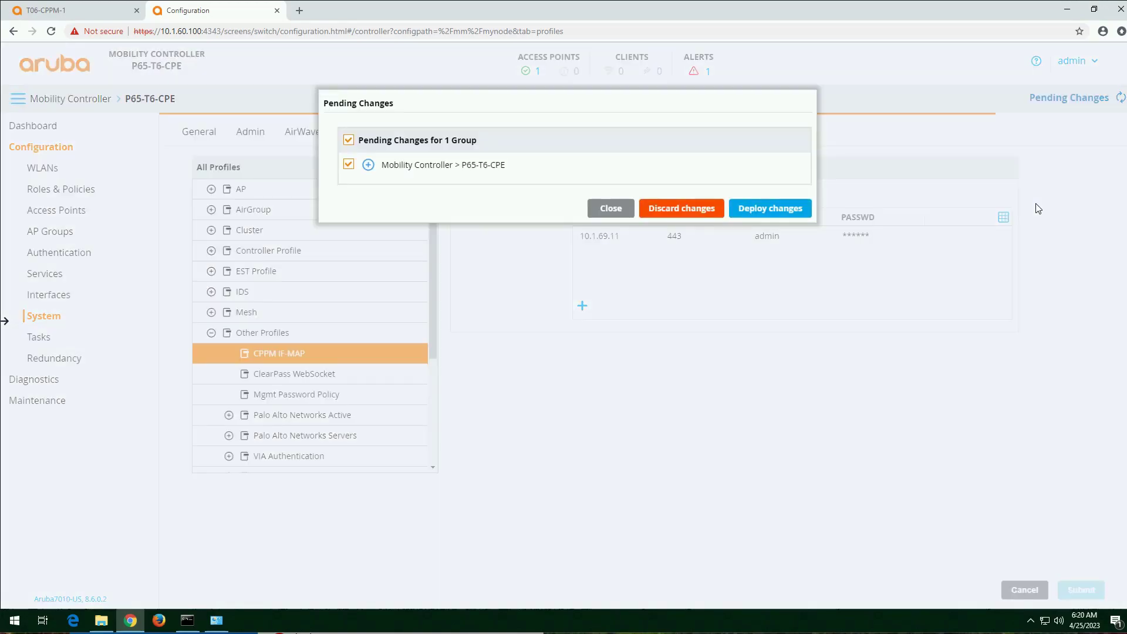
{"action": "left_click", "coordinate": [767, 211]}
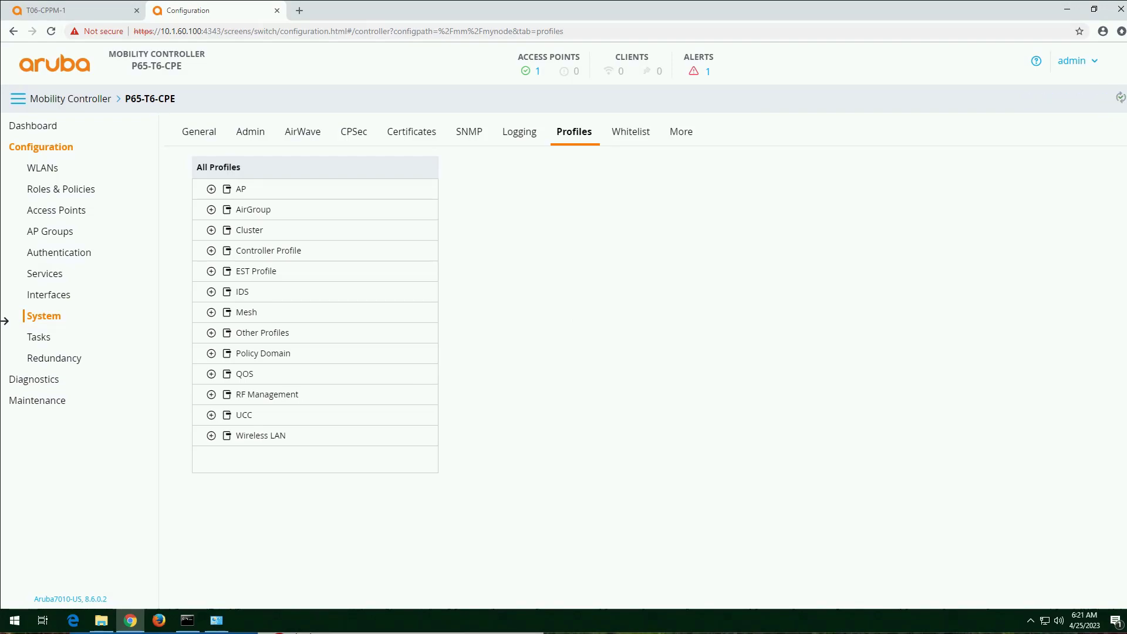
Step: Switch to ClearPass Policy Manager and save the cluster-wide Profiler parameter "Process wired device information from IF-MAP interface" as TRUE
{"action": "left_click", "coordinate": [78, 16]}
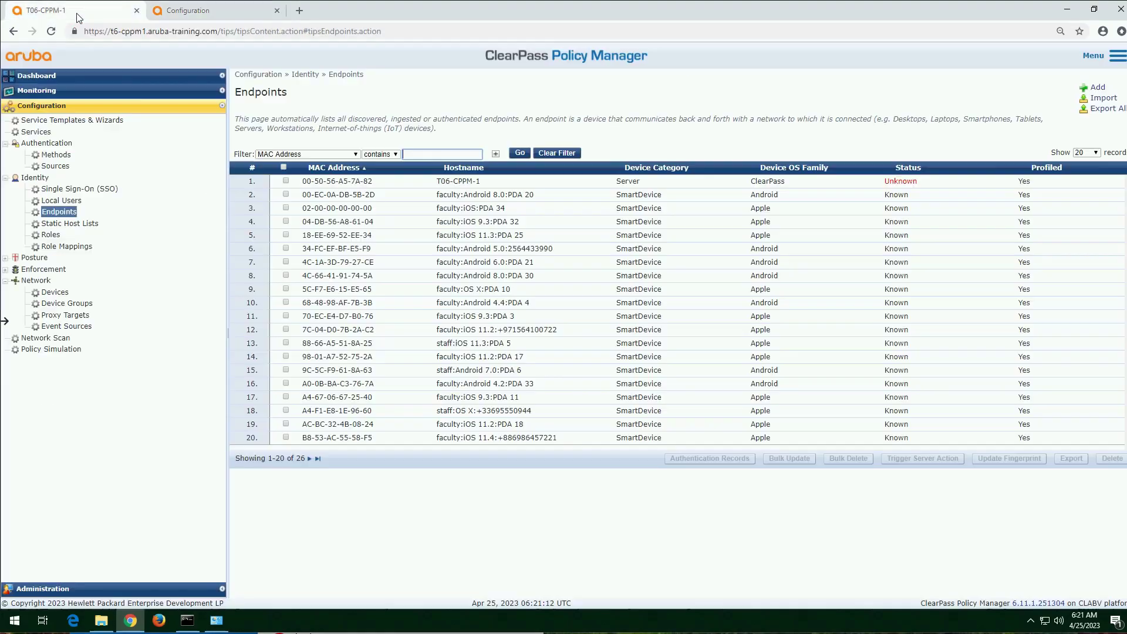
{"action": "left_click", "coordinate": [117, 589]}
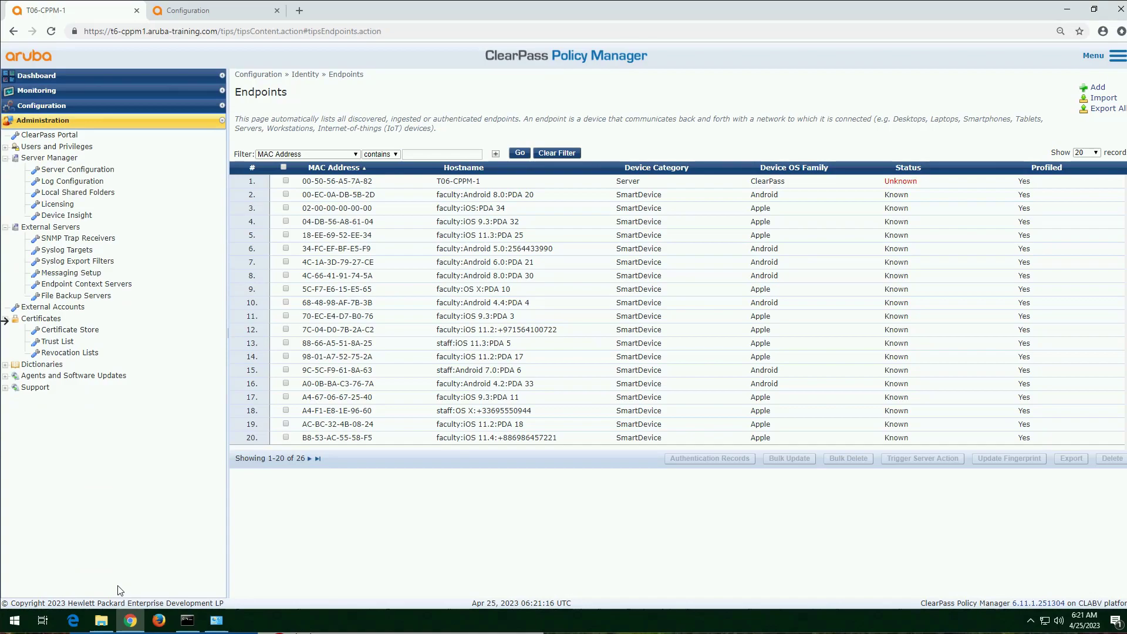
{"action": "left_click", "coordinate": [94, 171]}
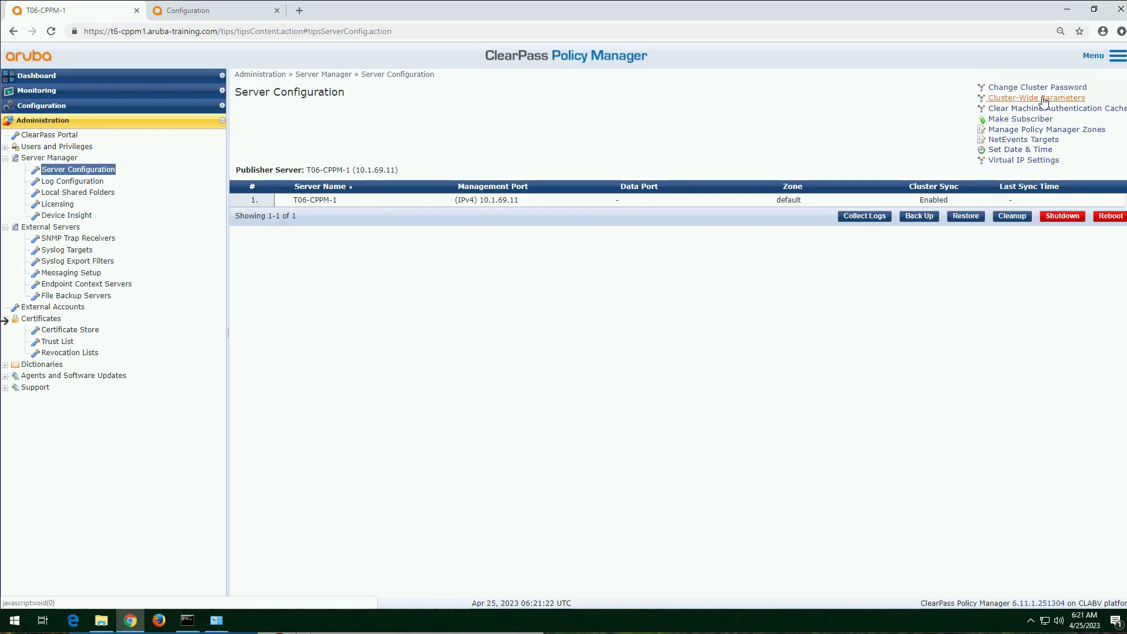
{"action": "left_click", "coordinate": [1043, 99]}
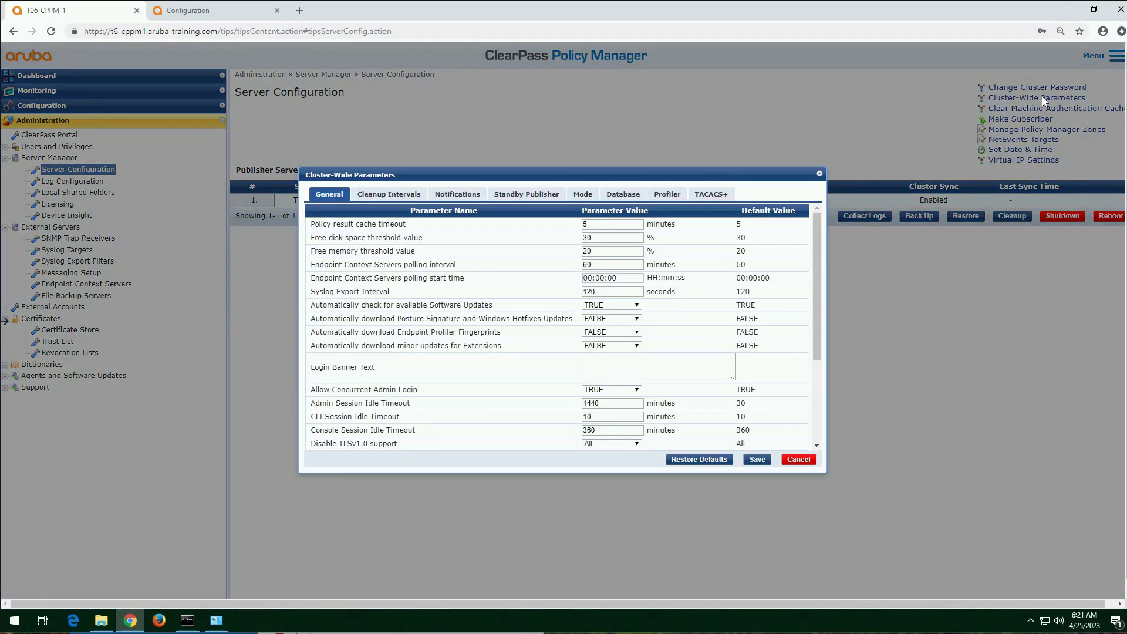
{"action": "left_click", "coordinate": [669, 196]}
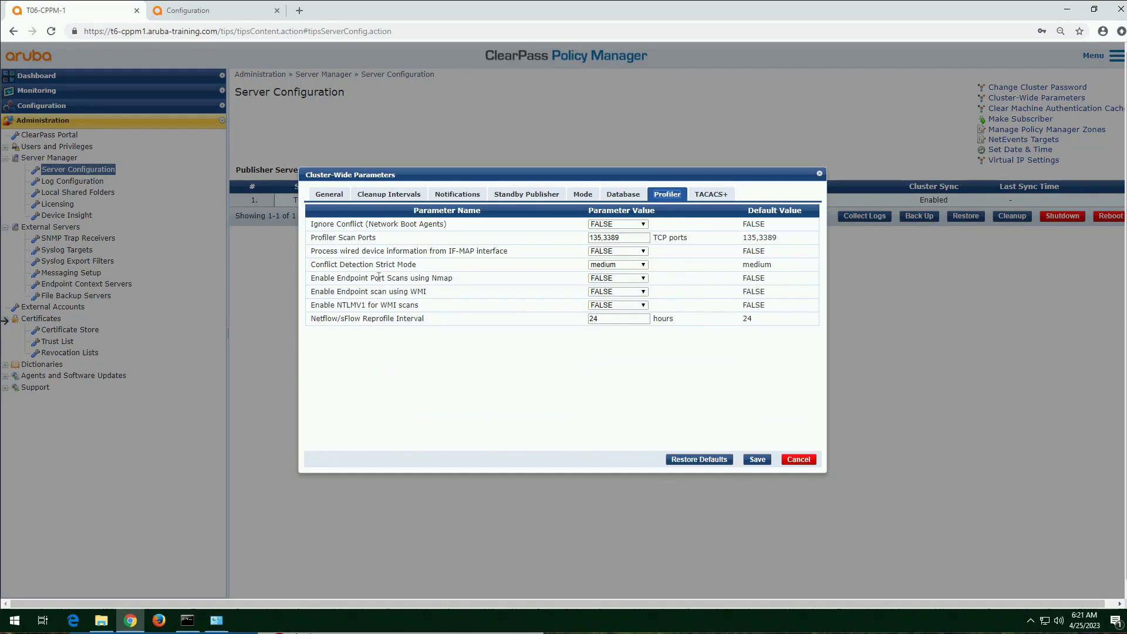
{"action": "left_click_drag", "start_coordinate": [311, 254], "coordinate": [515, 257]}
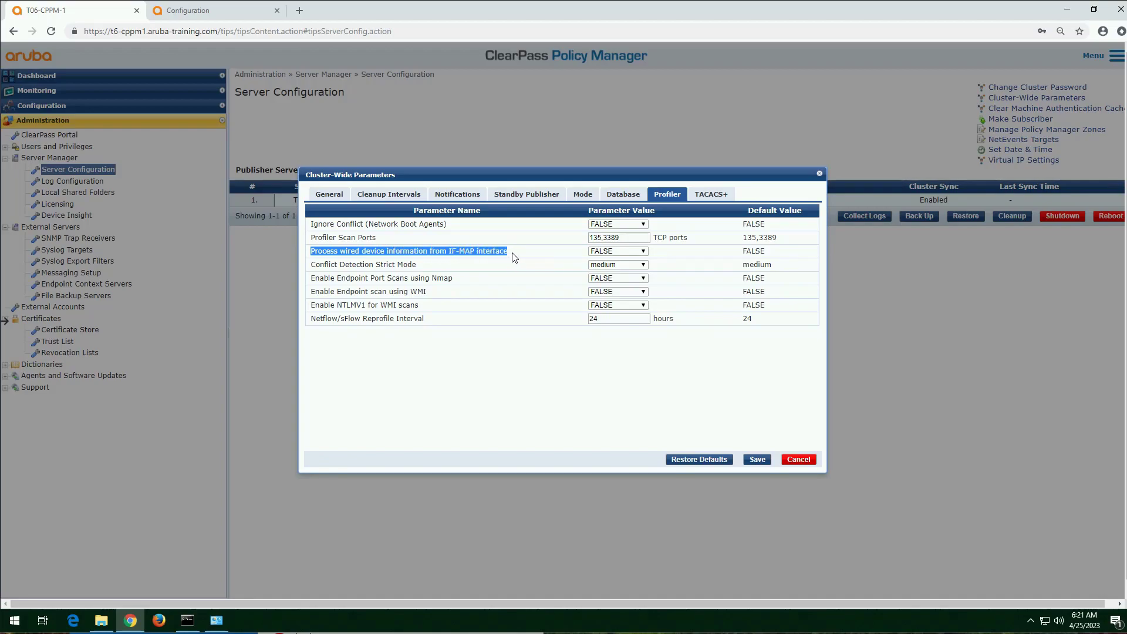
{"action": "left_click", "coordinate": [517, 258]}
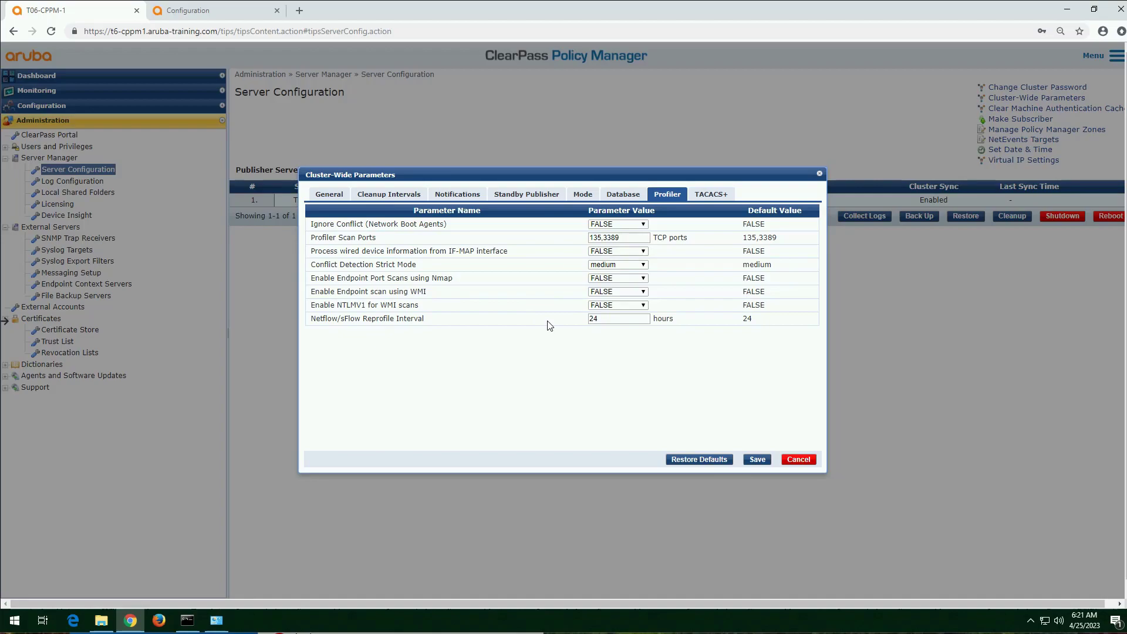
{"action": "left_click", "coordinate": [639, 252]}
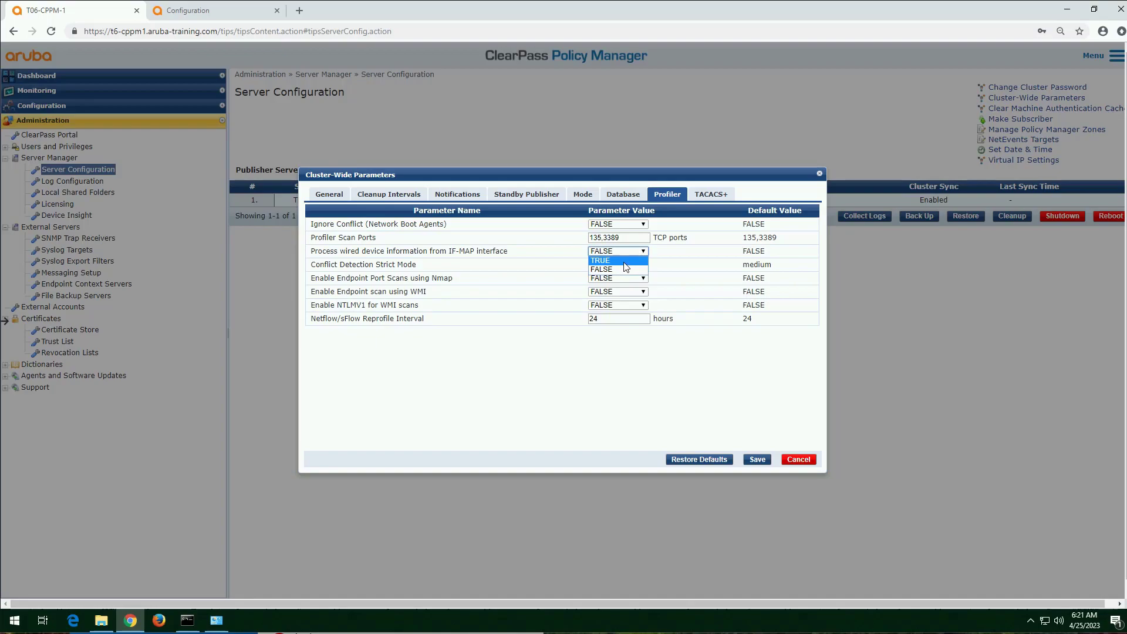
{"action": "left_click", "coordinate": [624, 262]}
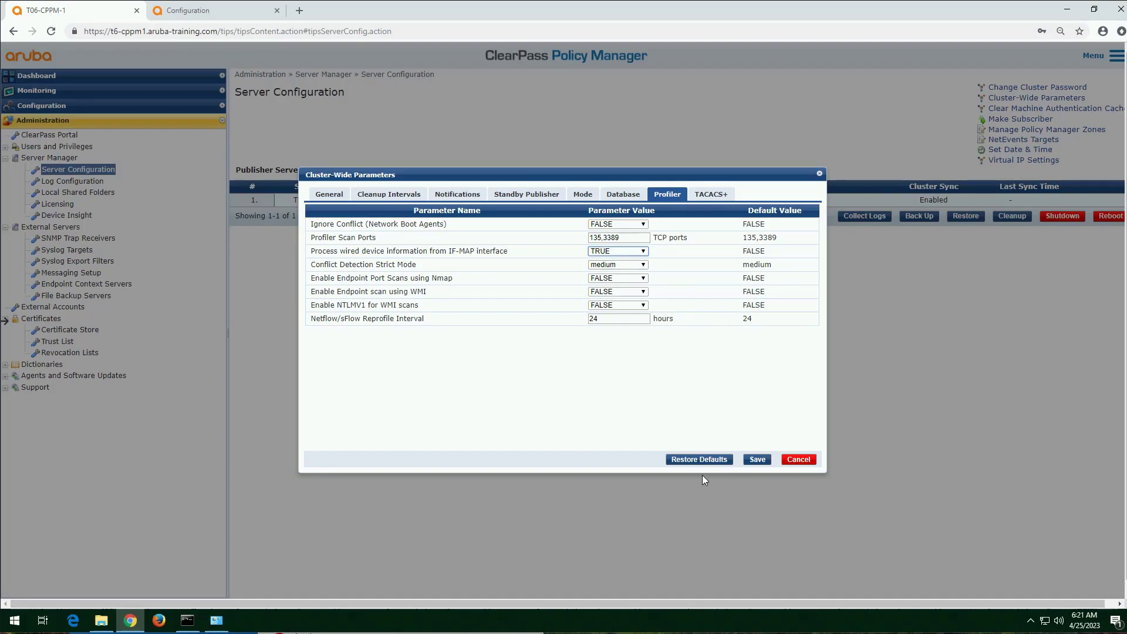
{"action": "left_click", "coordinate": [756, 460]}
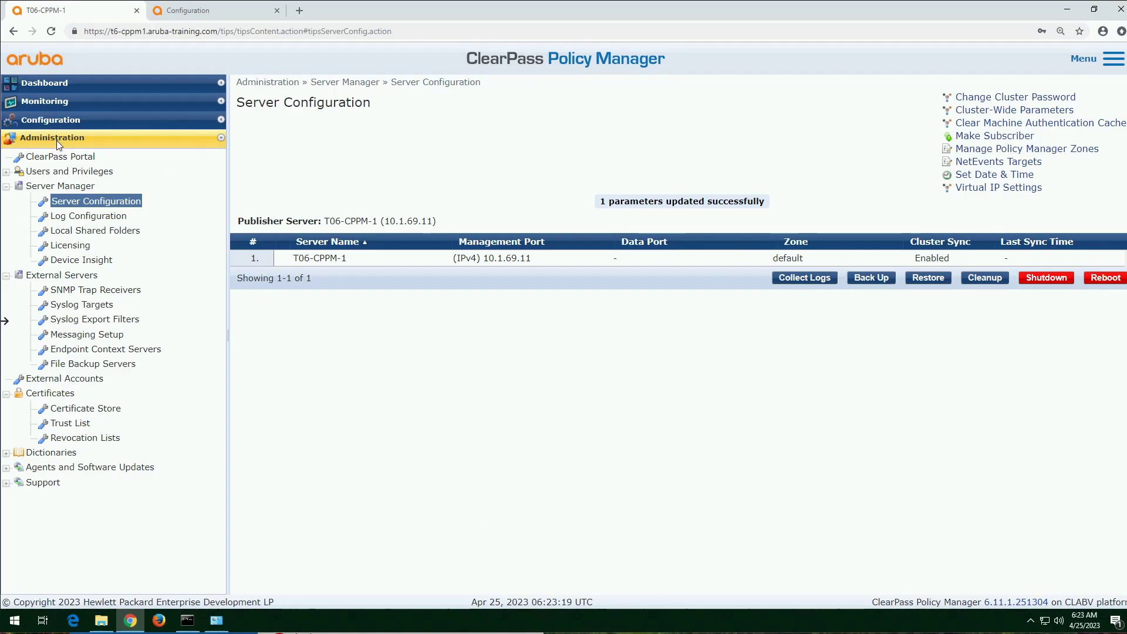
Step: Open the Device Fingerprints dictionary, show 1000 records per page and look through the recognized device categories
{"action": "left_click", "coordinate": [7, 453]}
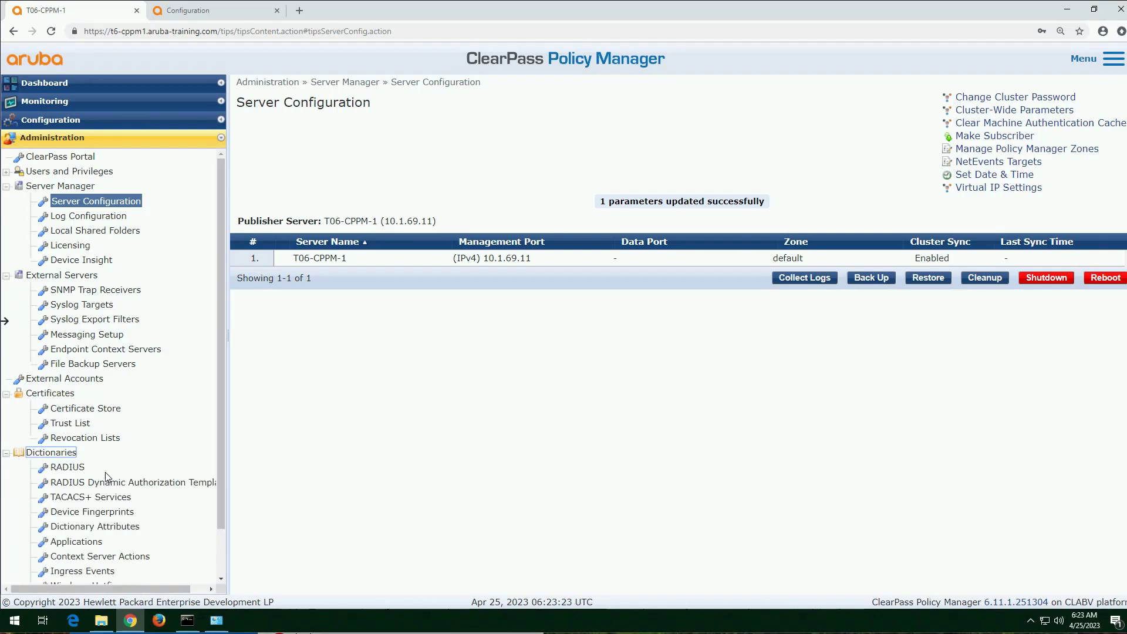
{"action": "scroll", "coordinate": [155, 468], "scroll_direction": "down", "scroll_amount": 1}
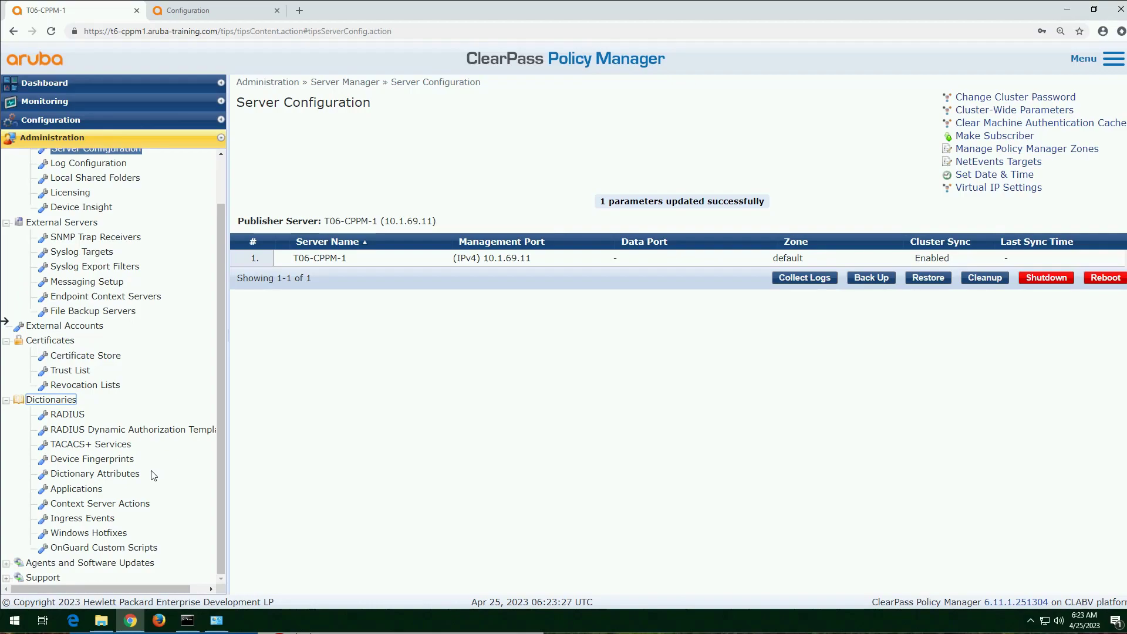
{"action": "left_click", "coordinate": [117, 460]}
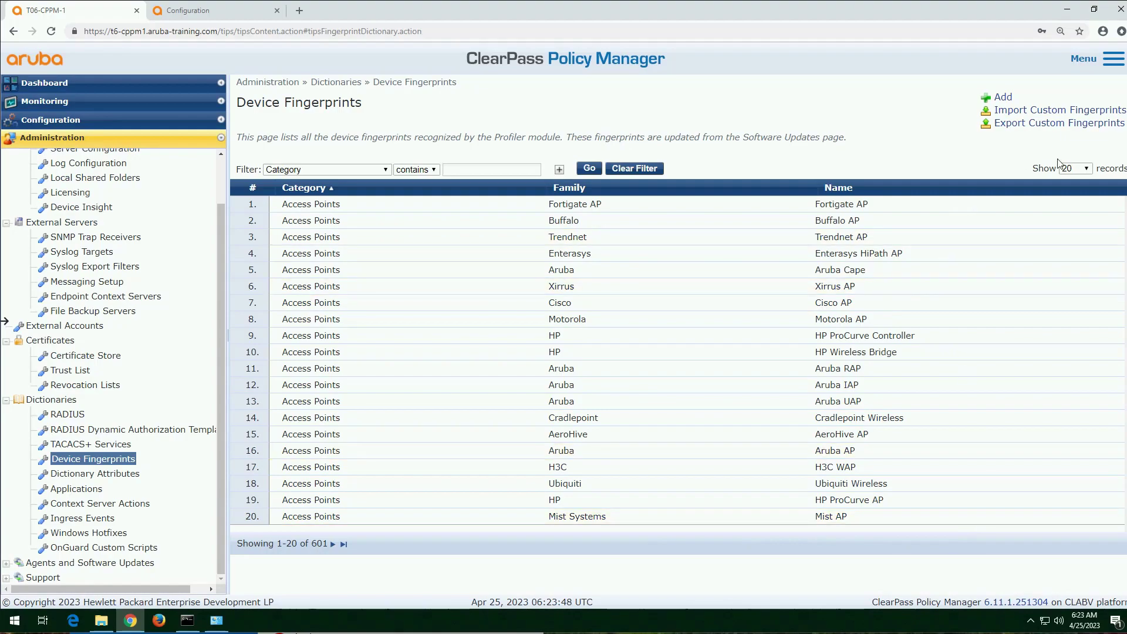
{"action": "left_click", "coordinate": [1079, 168]}
{"action": "left_click", "coordinate": [1078, 217]}
{"action": "scroll", "coordinate": [513, 350], "scroll_direction": "down", "scroll_amount": 16}
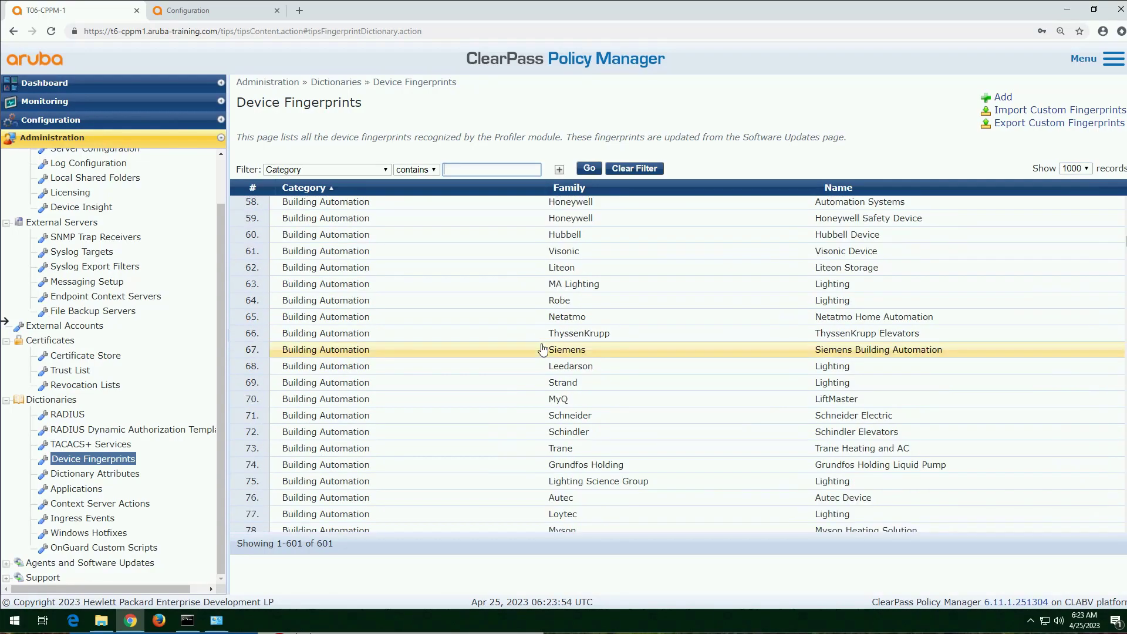
{"action": "scroll", "coordinate": [543, 350], "scroll_direction": "down", "scroll_amount": 6}
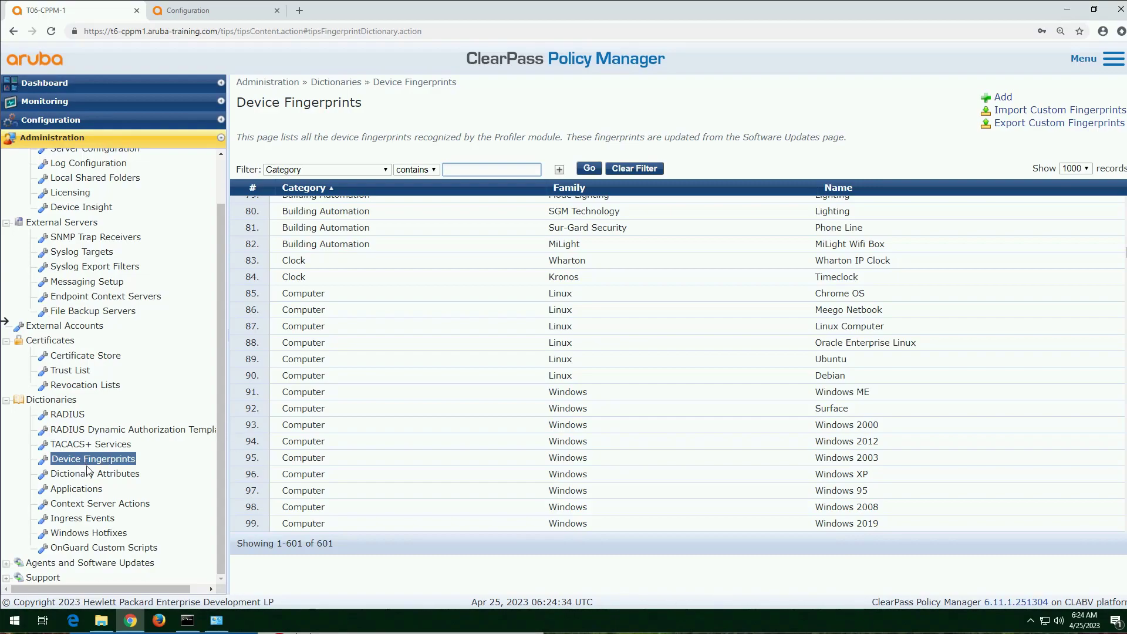
Step: Start a new custom device fingerprint with the category Aruba Server
{"action": "left_click", "coordinate": [998, 97]}
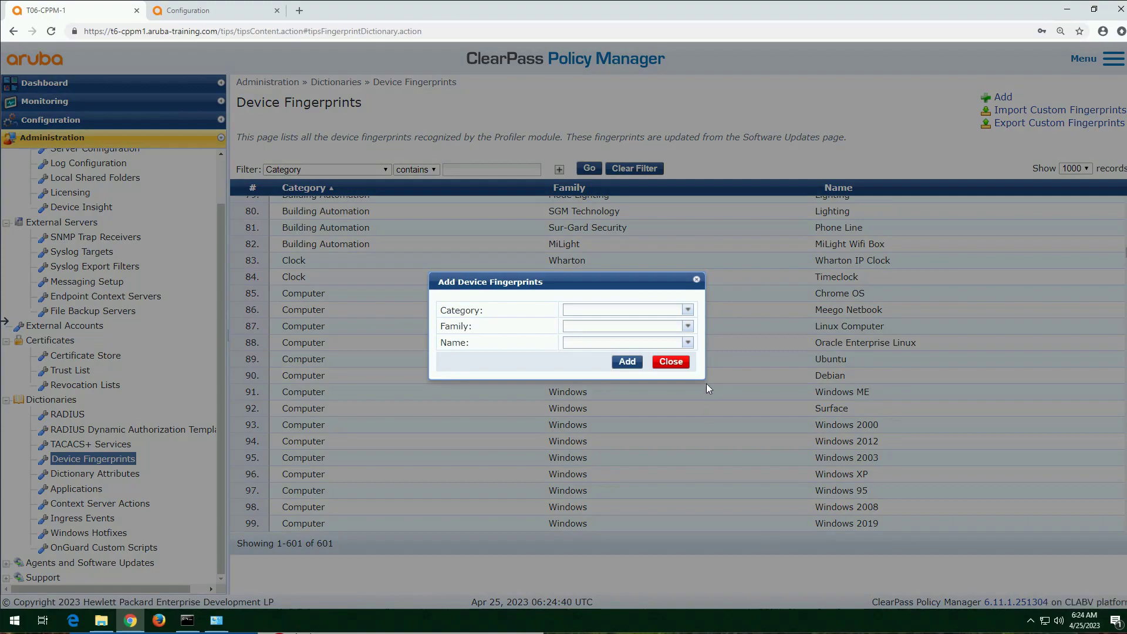
{"action": "left_click", "coordinate": [668, 311]}
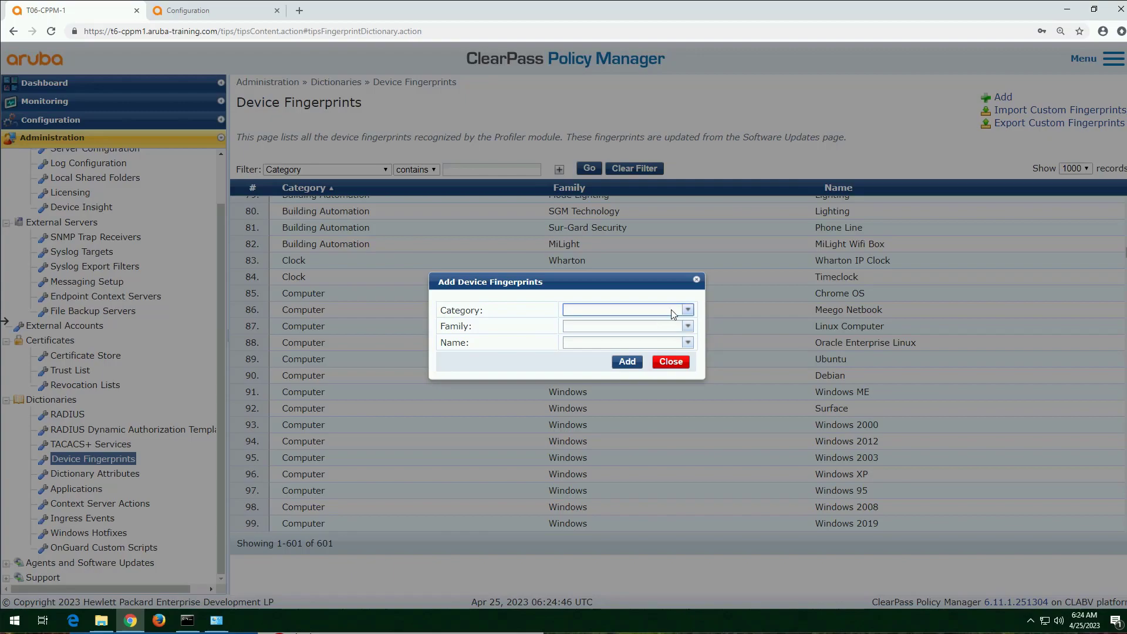
{"action": "type", "text": "ruba Server"}
{"action": "key", "text": "Tab"}
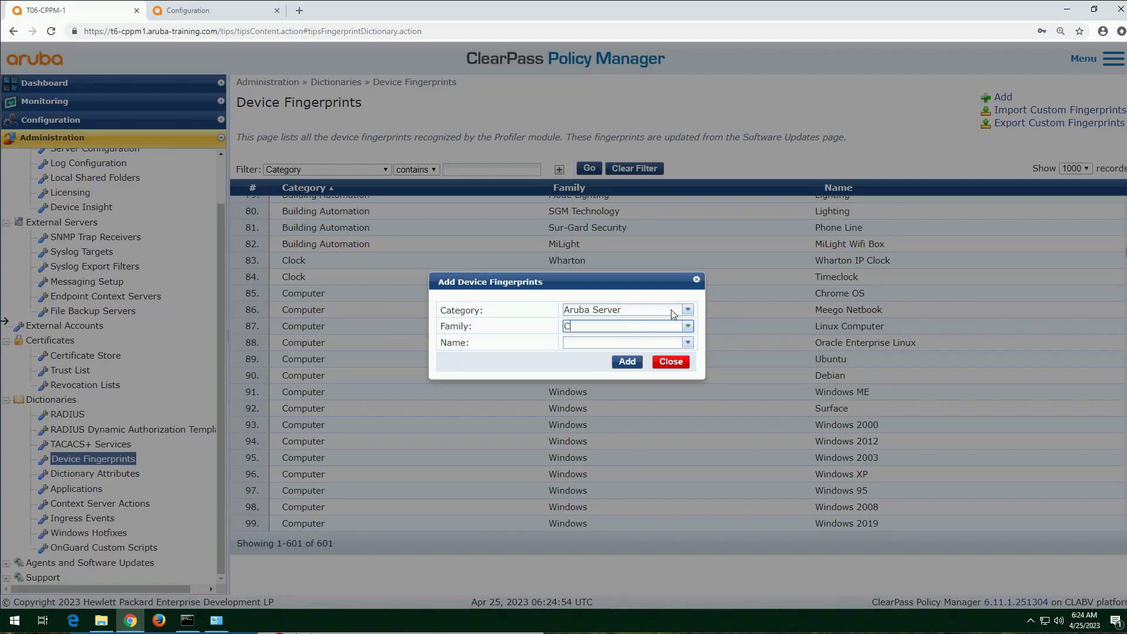
Step: Set the new fingerprint's family to CPPM and its name to VM Install, and add it to the dictionary
{"action": "type", "text": "CPPM"}
{"action": "key", "text": "Tab"}
{"action": "type", "text": "#VM"}
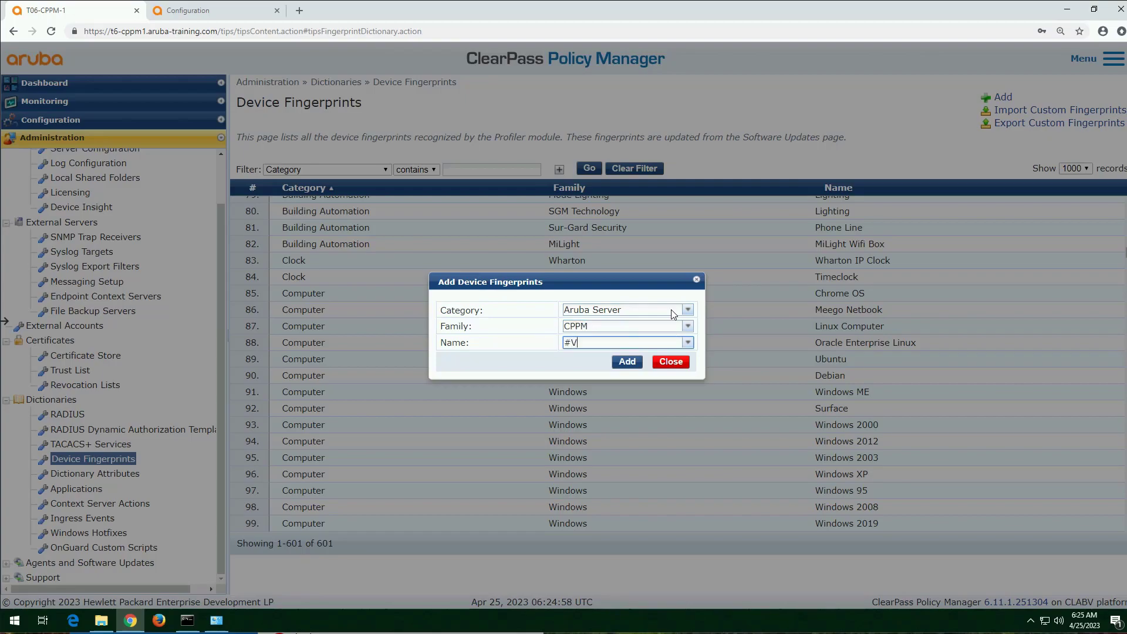
{"action": "key", "text": "BackSpace"}
{"action": "key", "text": "BackSpace"}
{"action": "type", "text": "VM Instal"}
{"action": "left_click", "coordinate": [627, 361]}
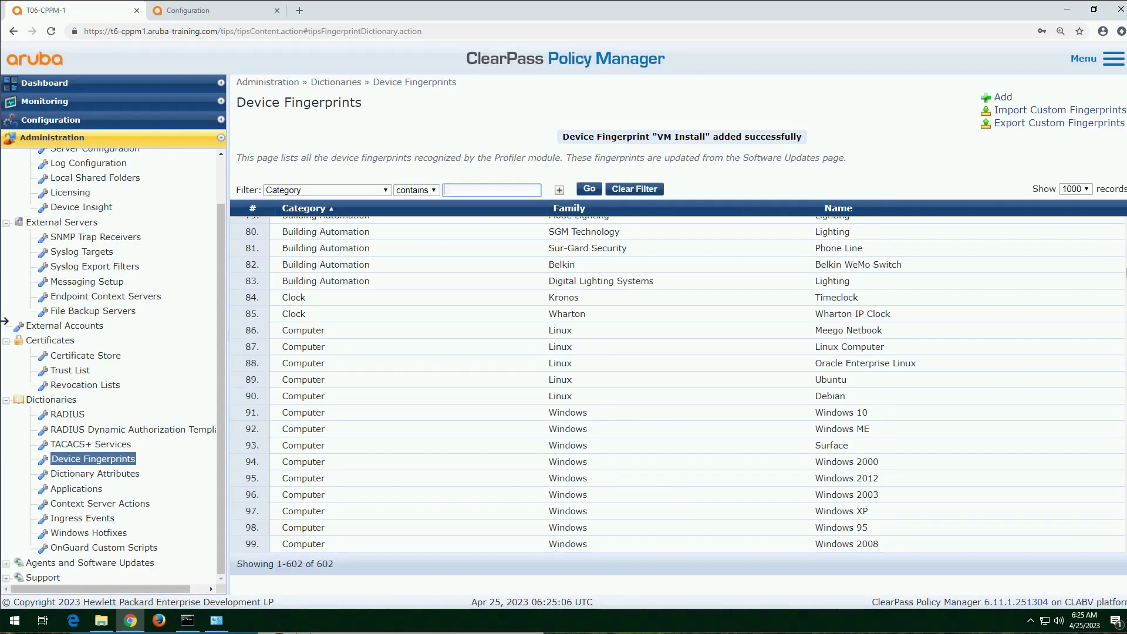
Step: Filter the device fingerprints by family containing CPPM
{"action": "left_click", "coordinate": [388, 190]}
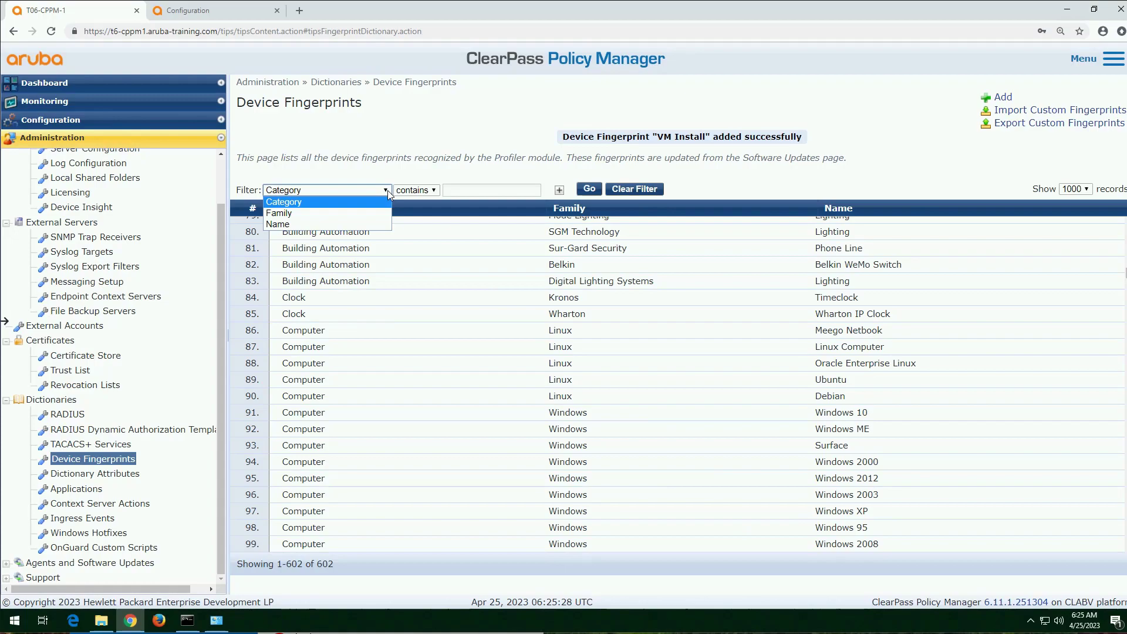
{"action": "left_click", "coordinate": [364, 217]}
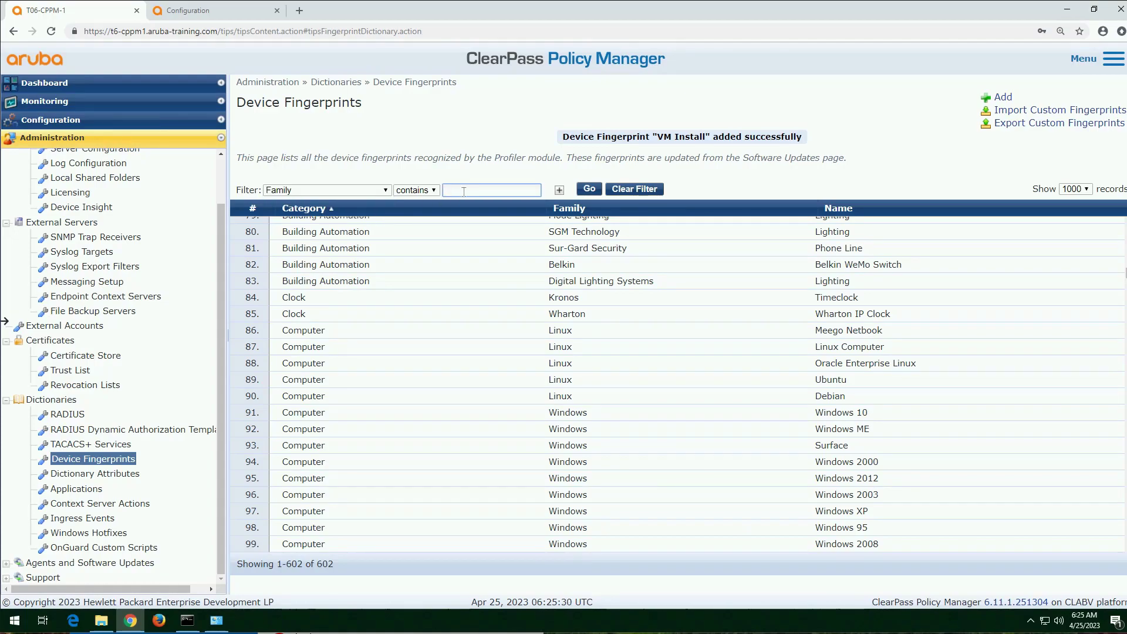
{"action": "type", "text": "CPPM"}
{"action": "key", "text": "Return"}
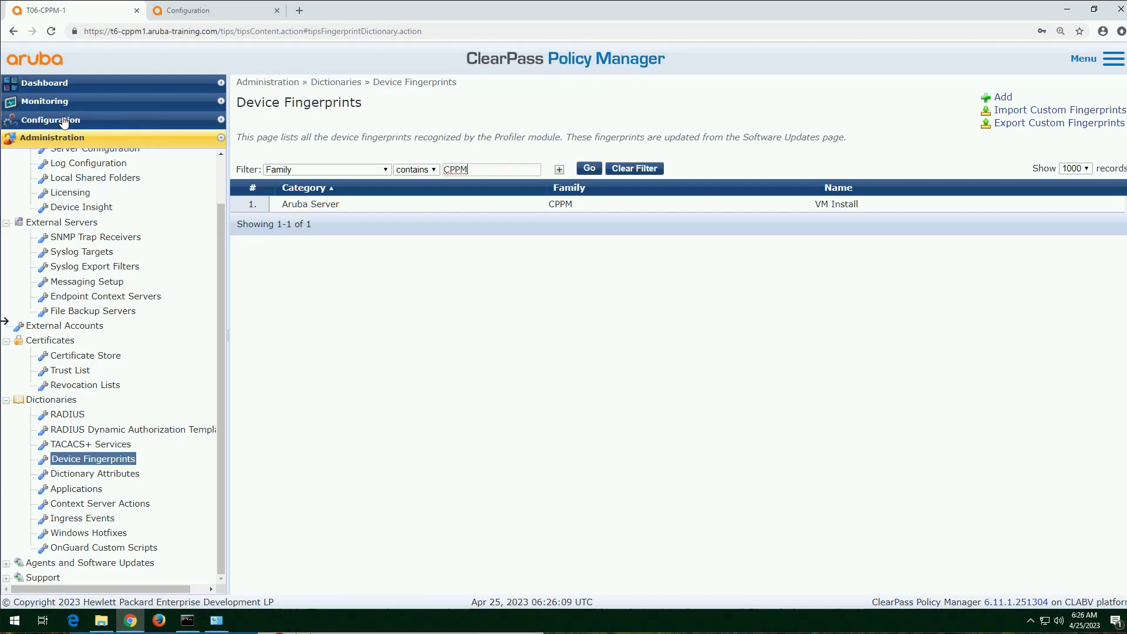
Step: Open the T06-CPPM-1 endpoint from the Endpoints list, review its profiling information and close it without saving
{"action": "left_click", "coordinate": [64, 121]}
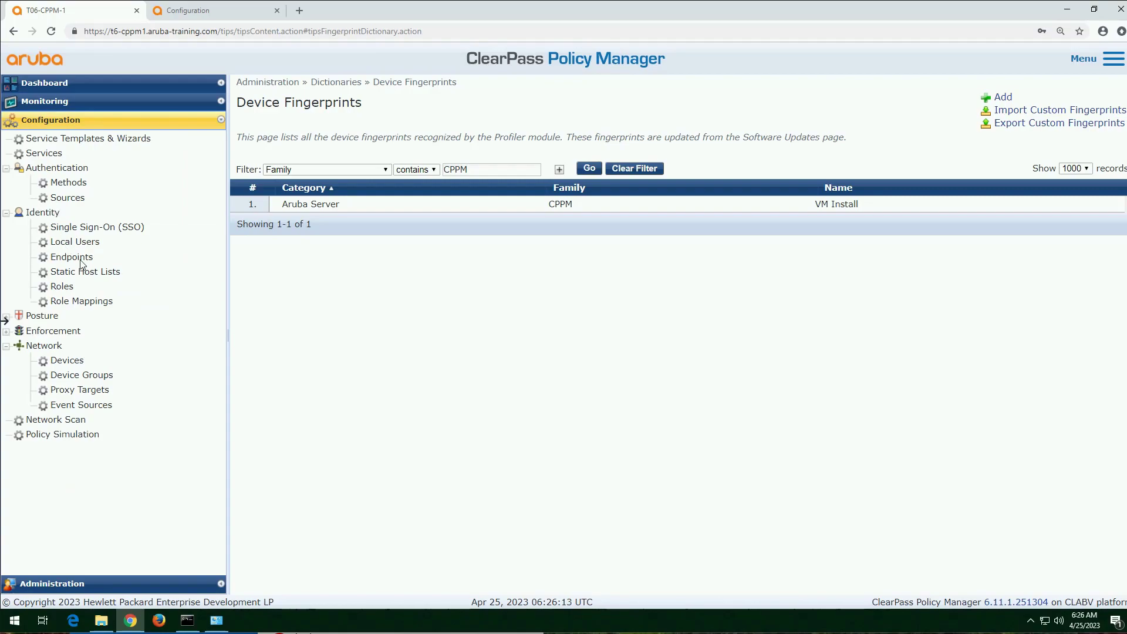
{"action": "left_click", "coordinate": [80, 262]}
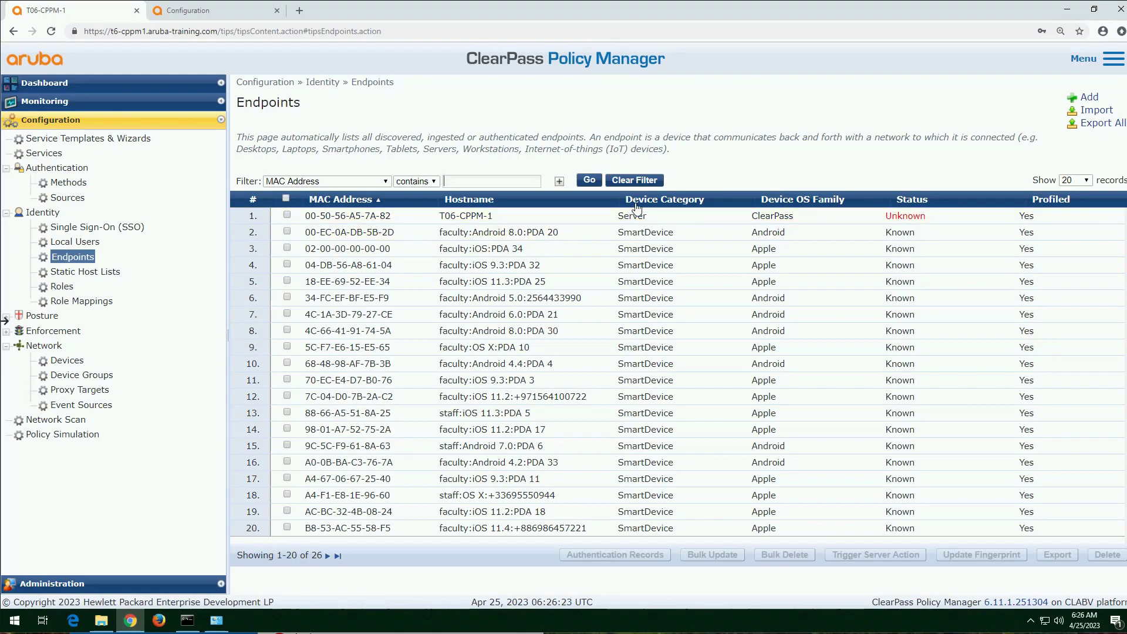
{"action": "left_click", "coordinate": [784, 221]}
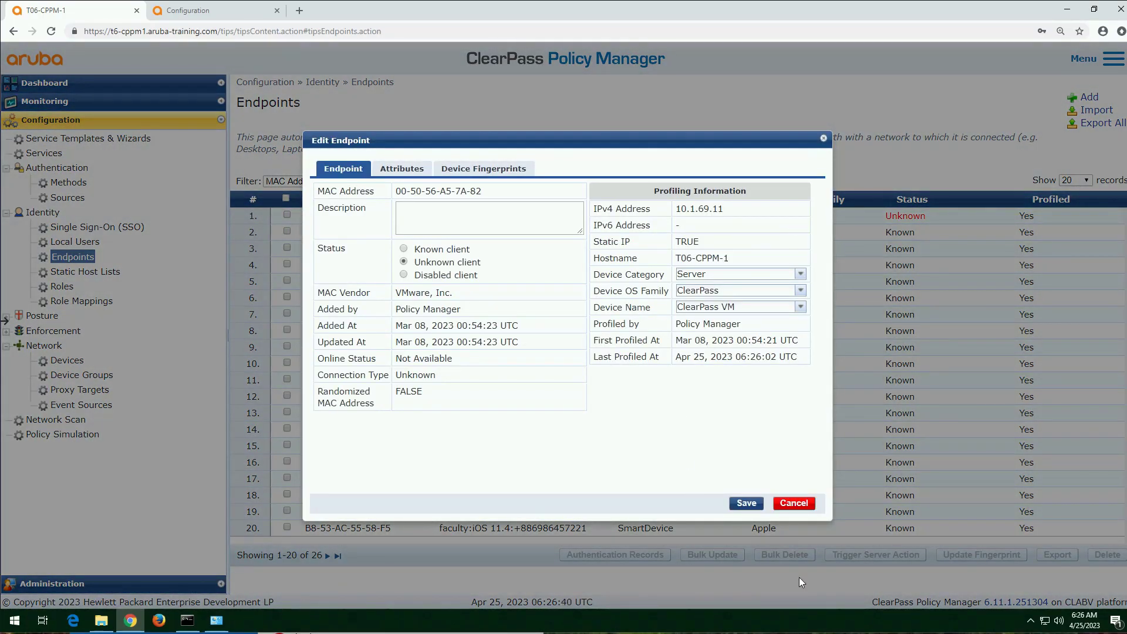
{"action": "left_click", "coordinate": [794, 504]}
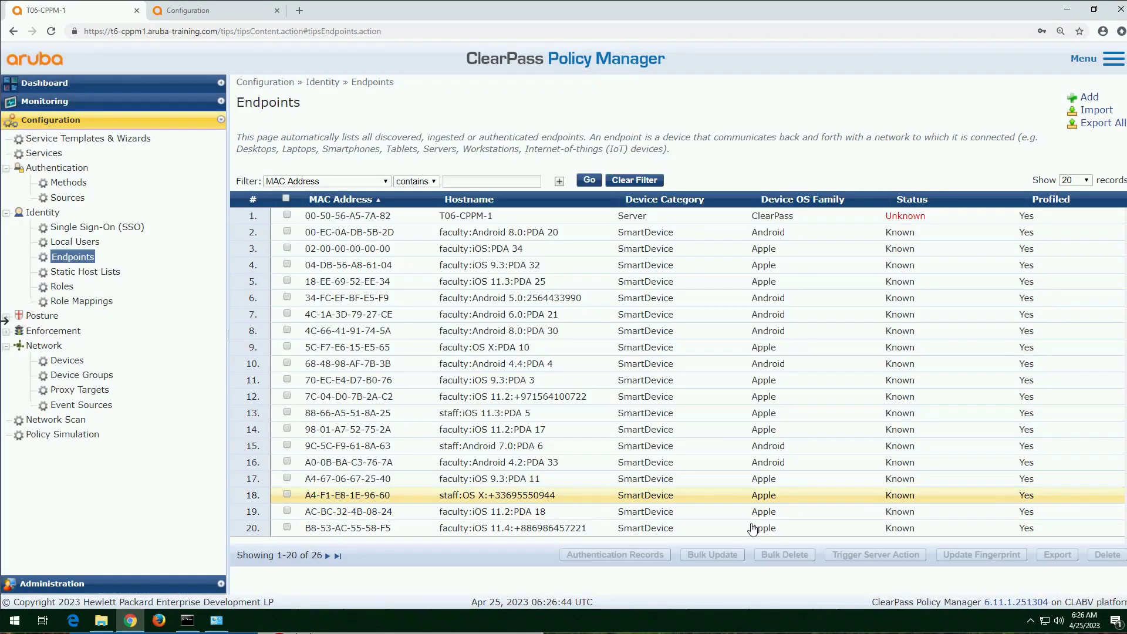
Step: Override the T06-CPPM-1 endpoint's fingerprint with category Aruba Server, OS family CPPM and device name VM Install, and save it
{"action": "left_click", "coordinate": [287, 215]}
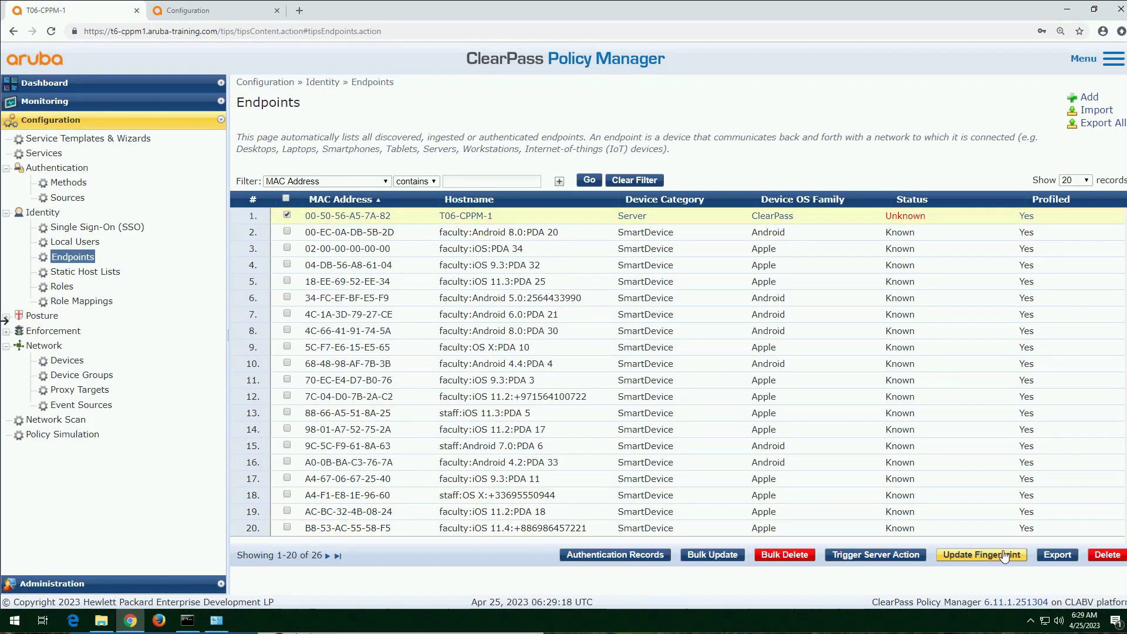
{"action": "left_click", "coordinate": [1005, 555]}
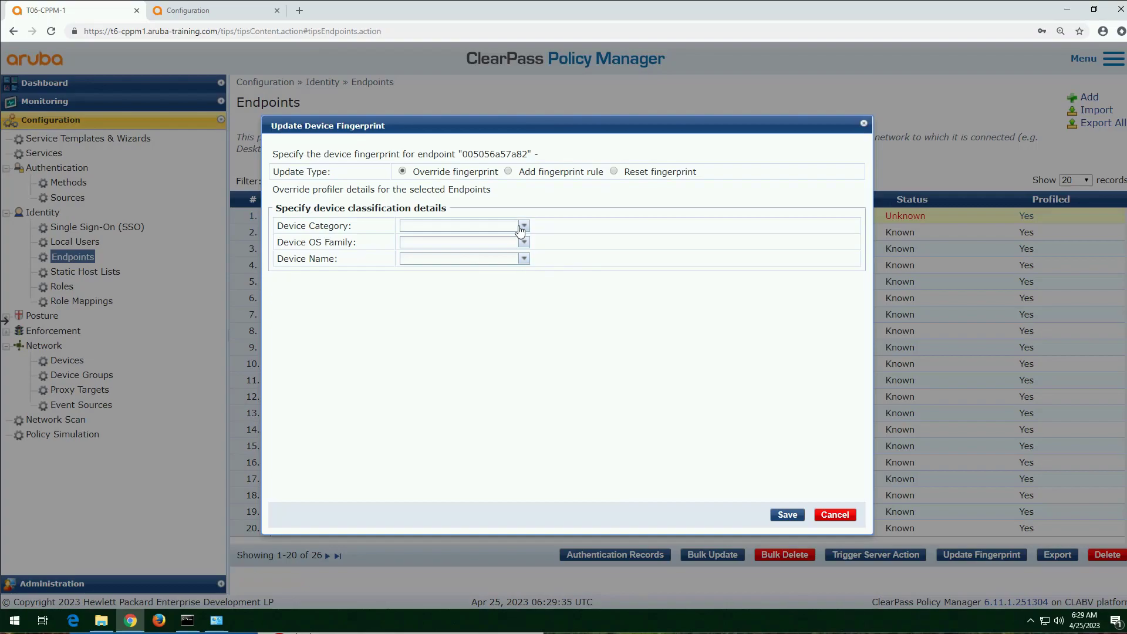
{"action": "left_click", "coordinate": [524, 227]}
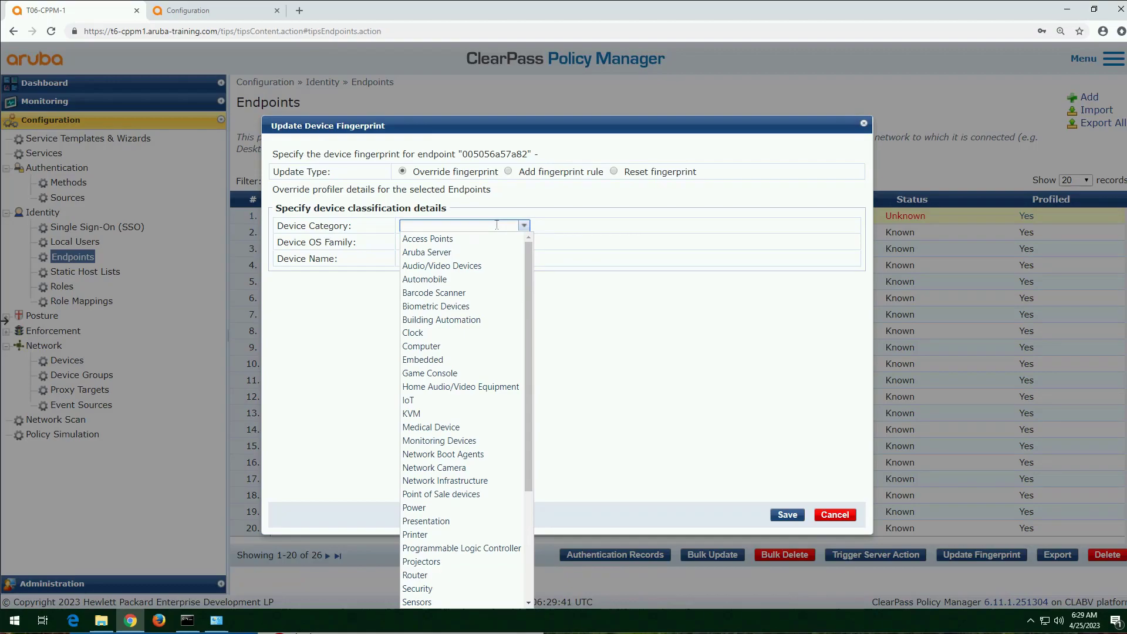
{"action": "left_click", "coordinate": [440, 255]}
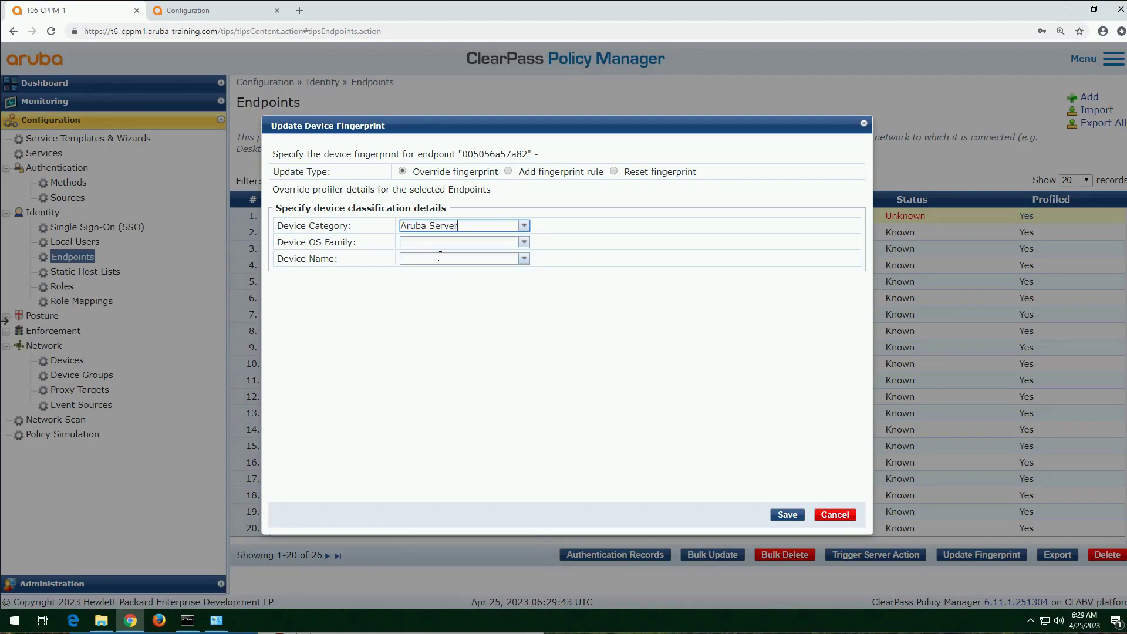
{"action": "left_click", "coordinate": [523, 242]}
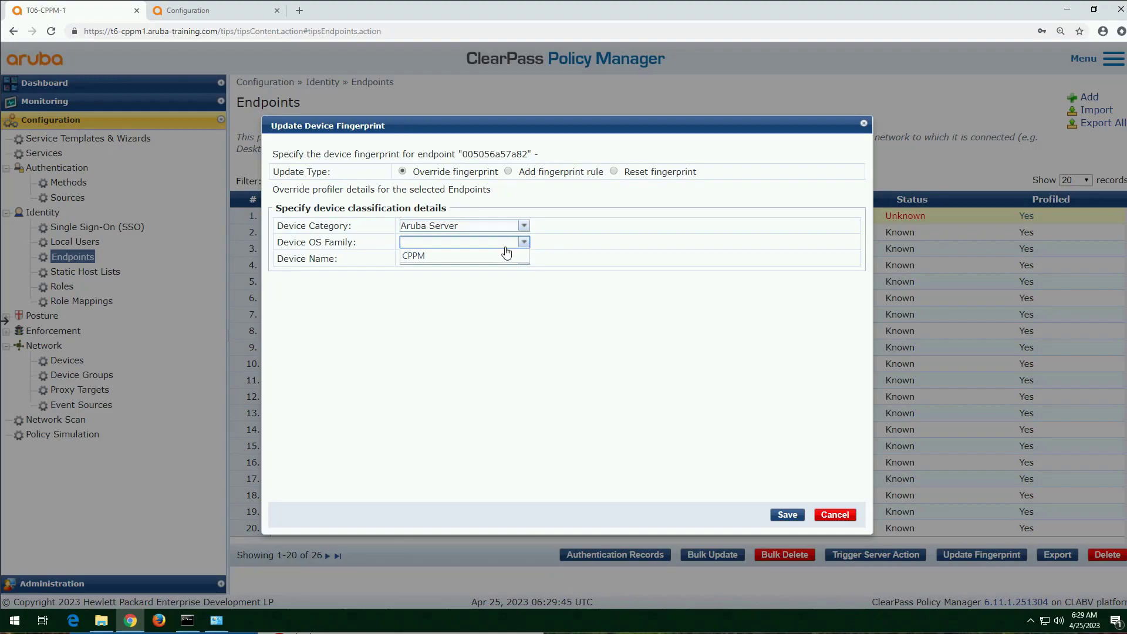
{"action": "left_click", "coordinate": [498, 258]}
{"action": "left_click", "coordinate": [524, 259]}
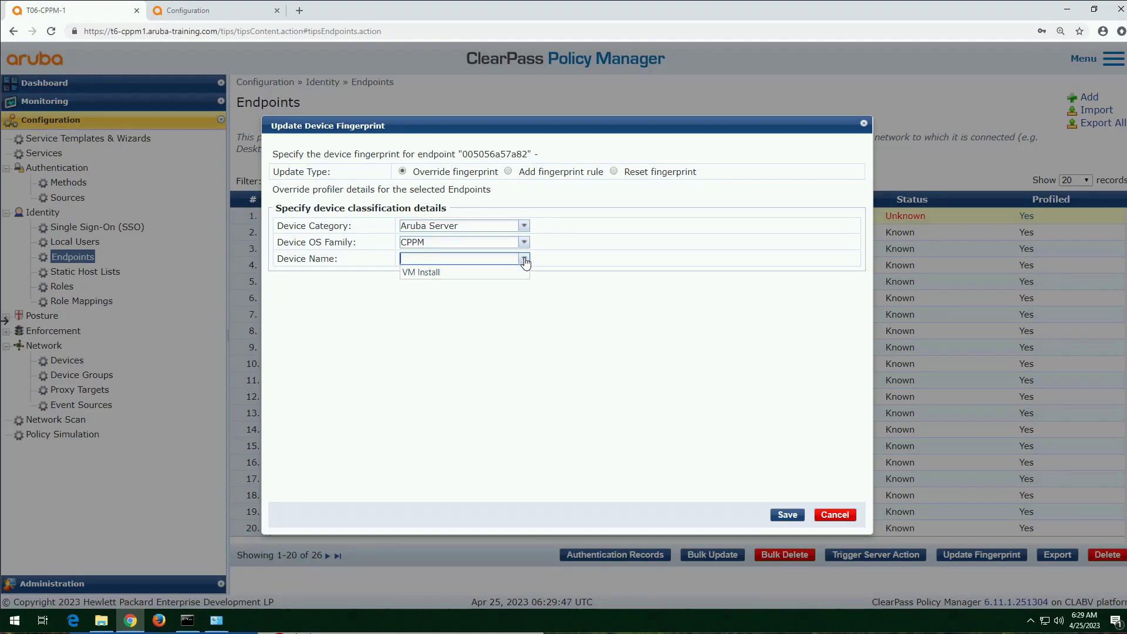
{"action": "left_click", "coordinate": [499, 273]}
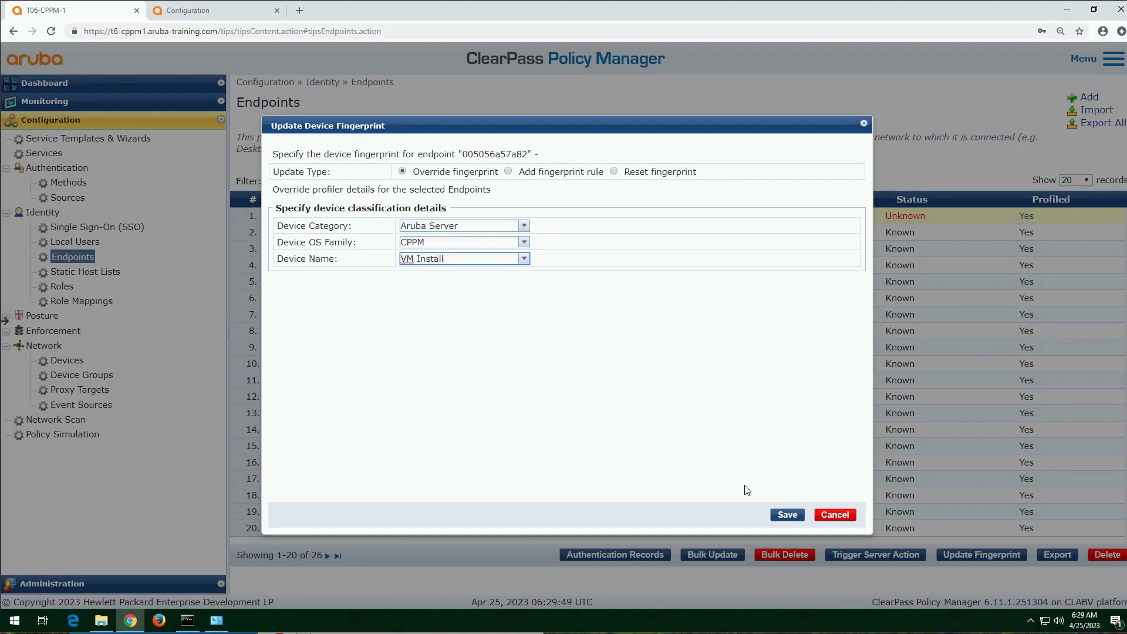
{"action": "left_click", "coordinate": [780, 514]}
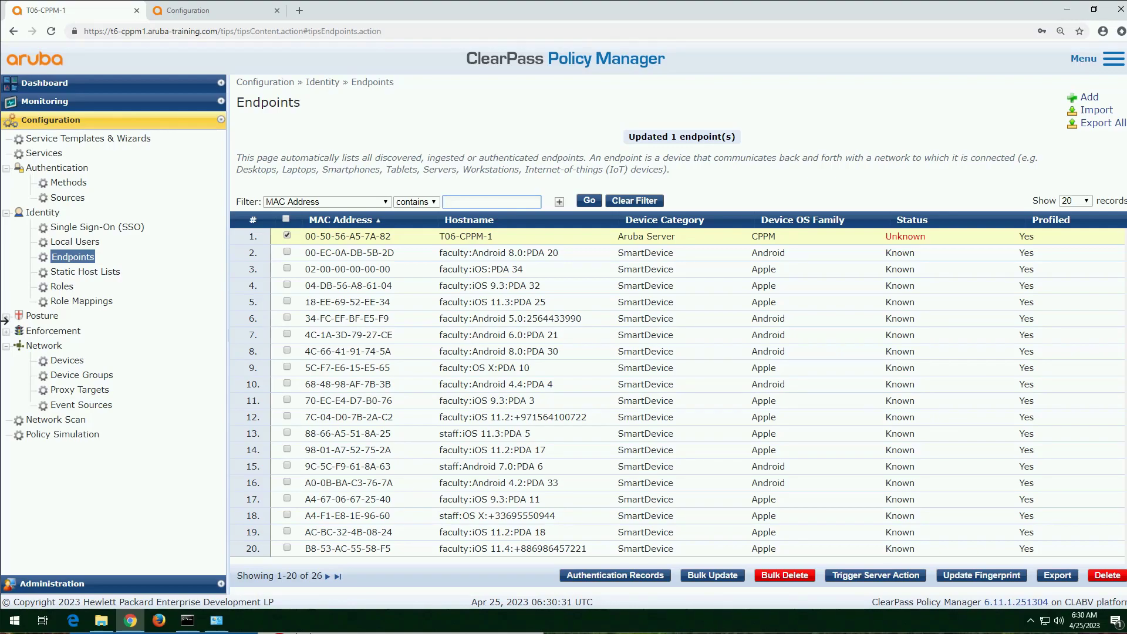
Step: Start adding a fingerprint rule from the T06-CPPM-1 endpoint, classified as Aruba Server, OS family CPPM and device name VM Install
{"action": "left_click", "coordinate": [1005, 572]}
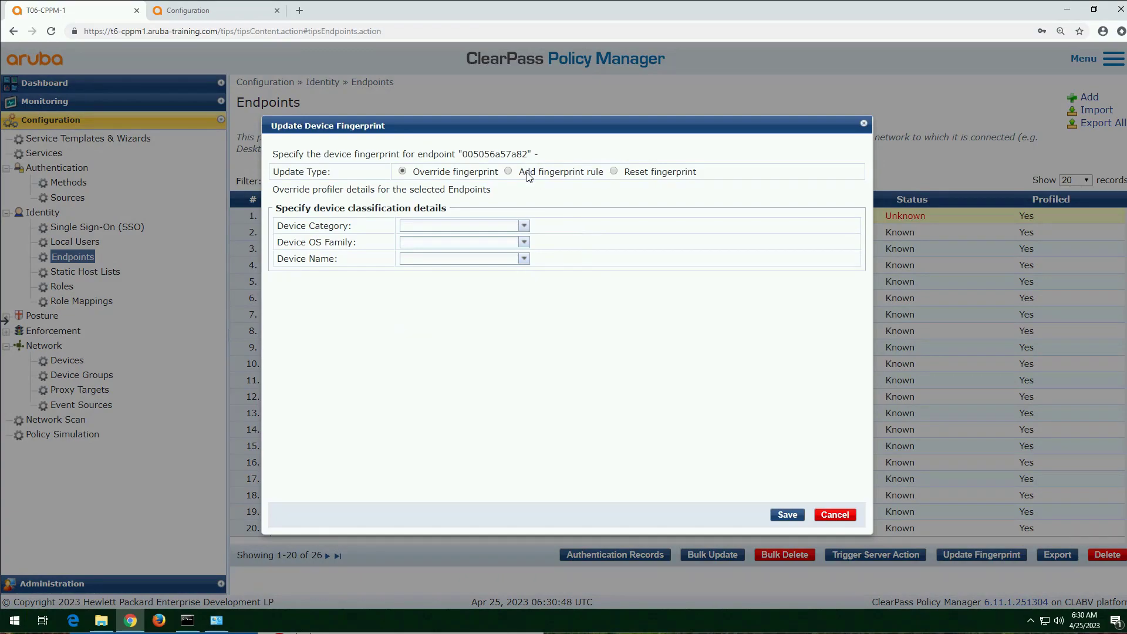
{"action": "left_click", "coordinate": [508, 172]}
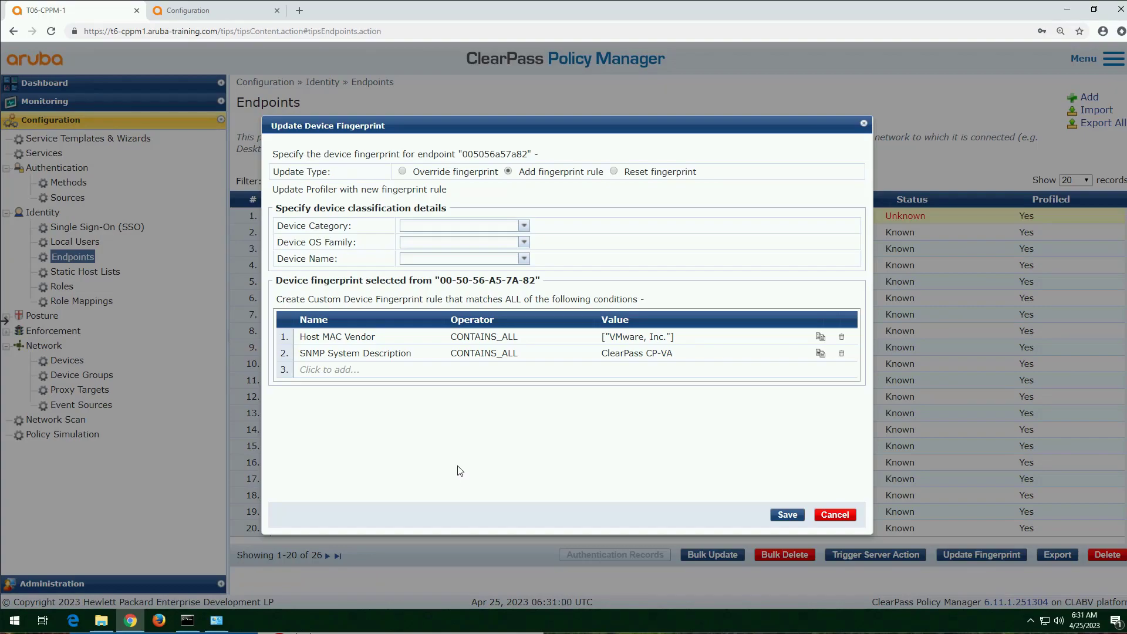
{"action": "left_click", "coordinate": [523, 225]}
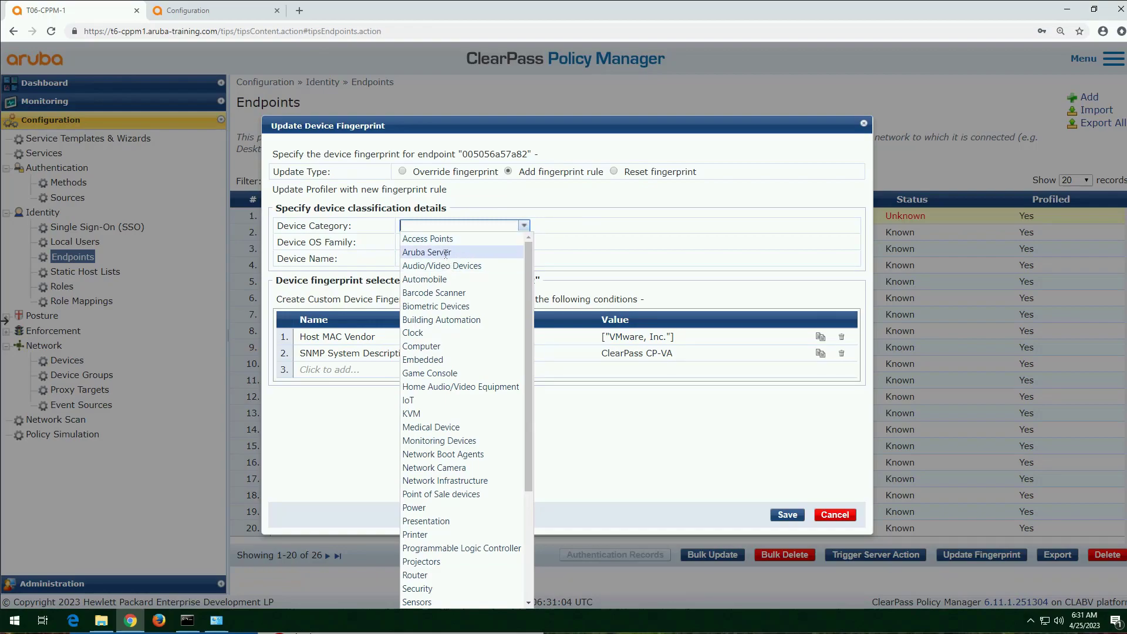
{"action": "left_click", "coordinate": [454, 251]}
{"action": "key", "text": "Tab"}
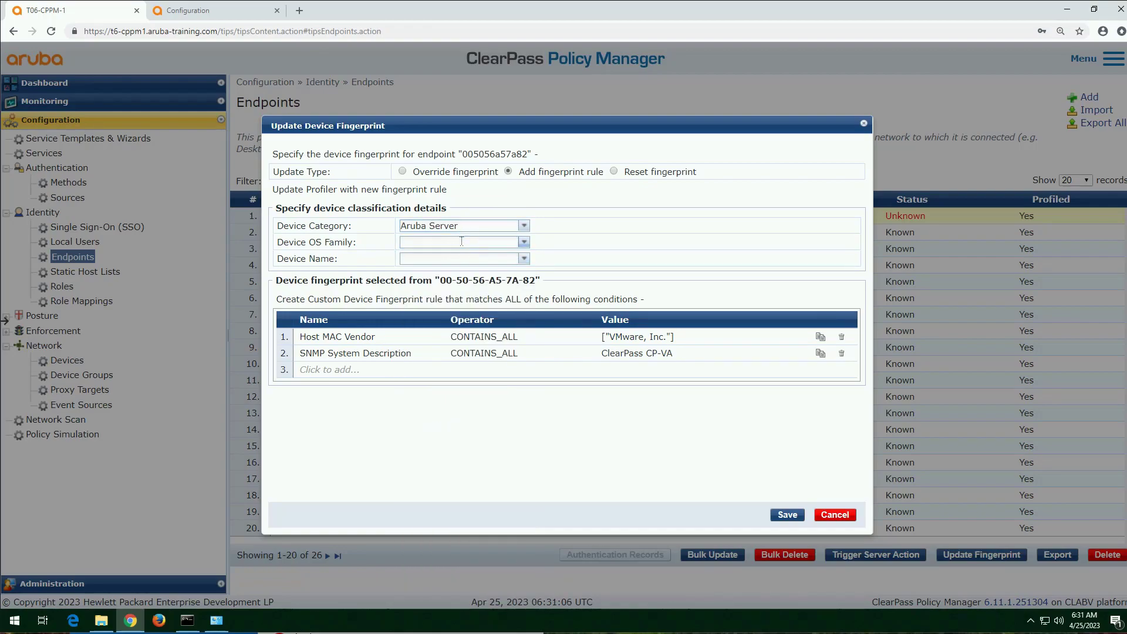
{"action": "left_click", "coordinate": [523, 242]}
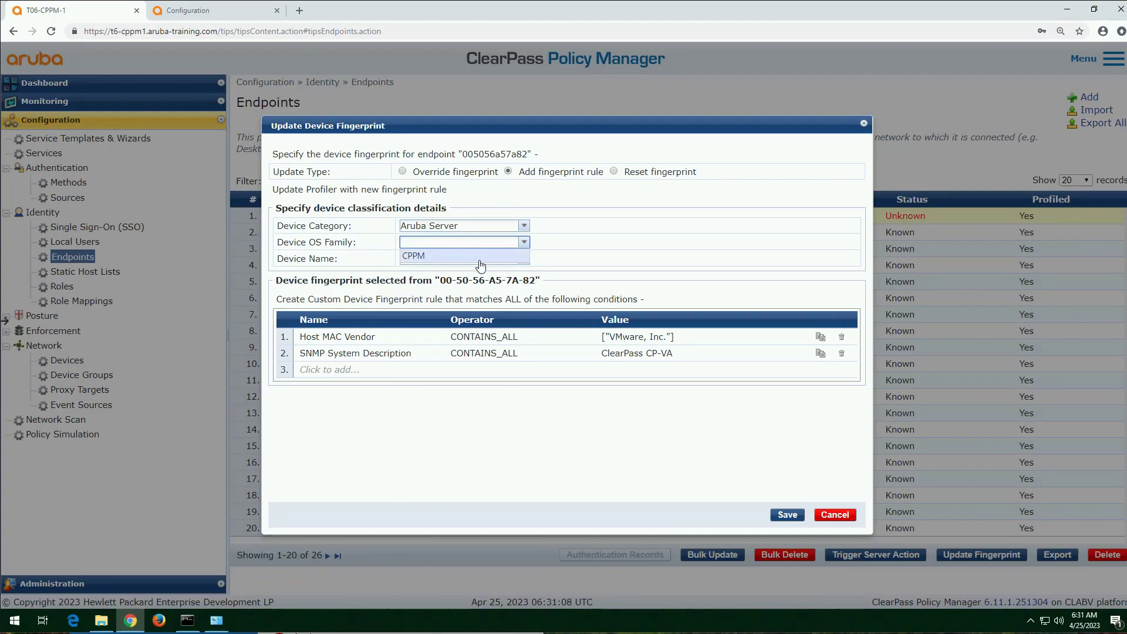
{"action": "left_click", "coordinate": [497, 256]}
{"action": "left_click", "coordinate": [524, 258]}
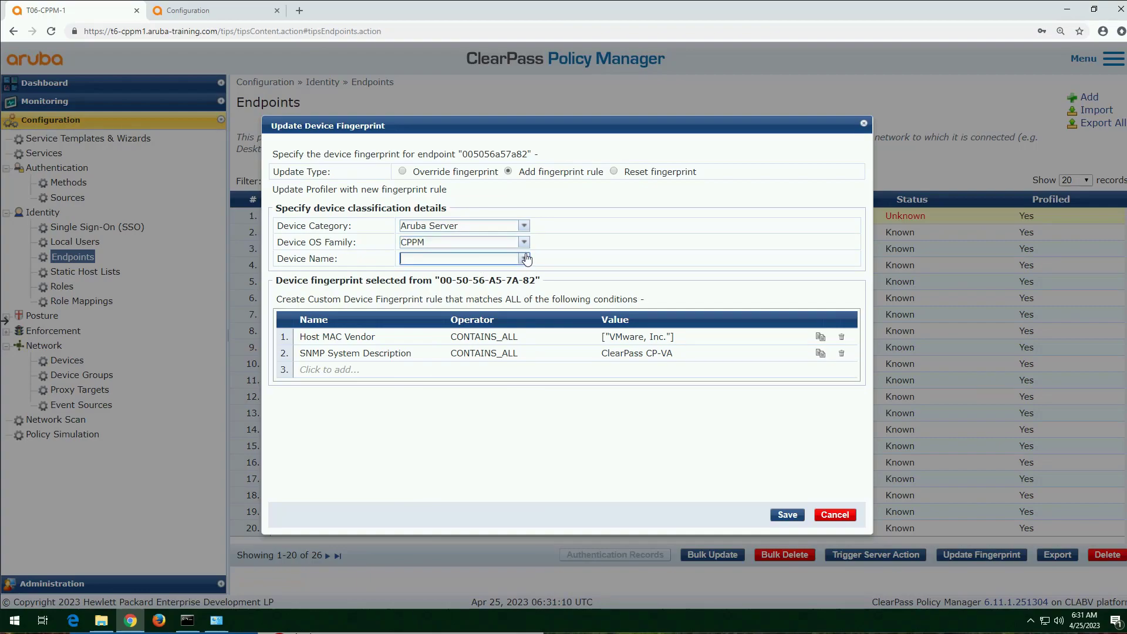
{"action": "left_click", "coordinate": [492, 273]}
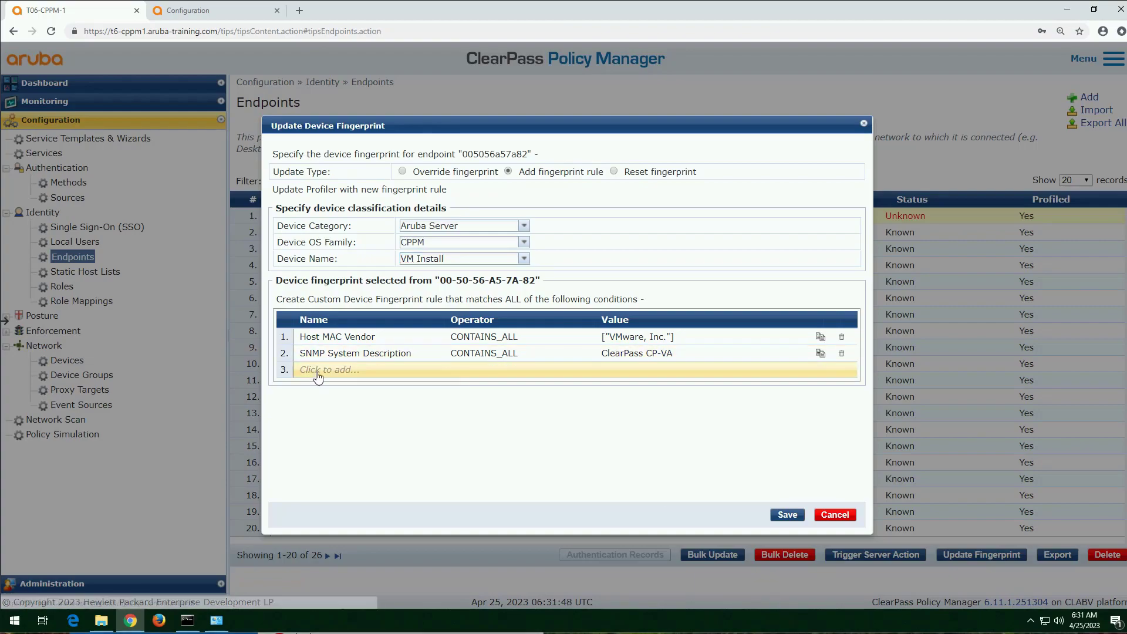
Step: Add a rule condition requiring Host MAC Vendor CONTAINS VMware, Inc
{"action": "left_click", "coordinate": [319, 371]}
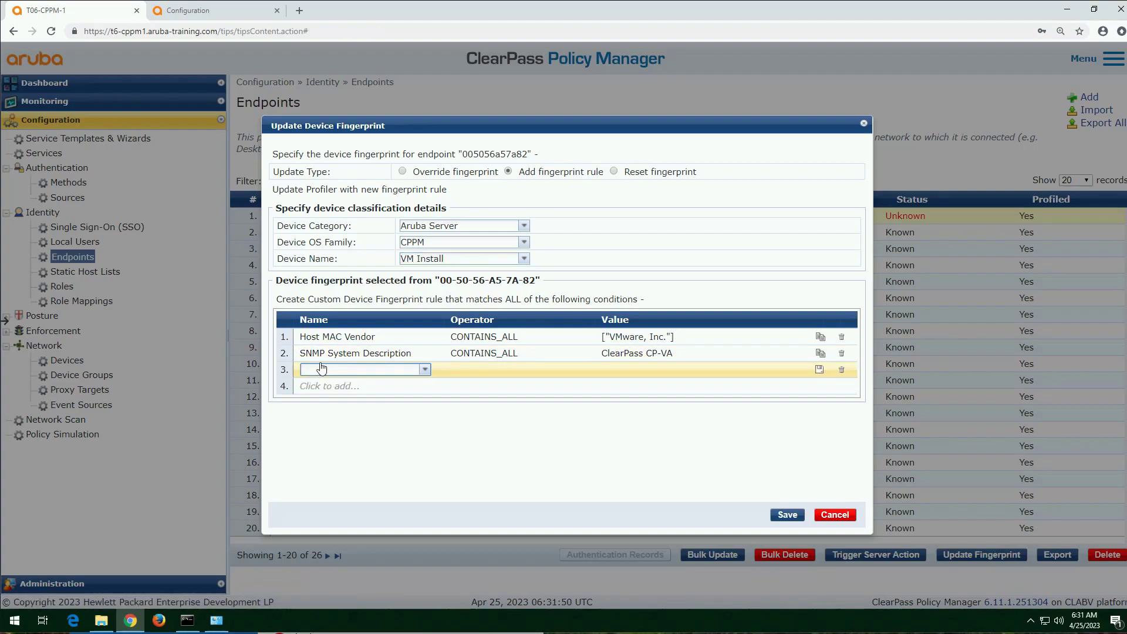
{"action": "left_click", "coordinate": [424, 372]}
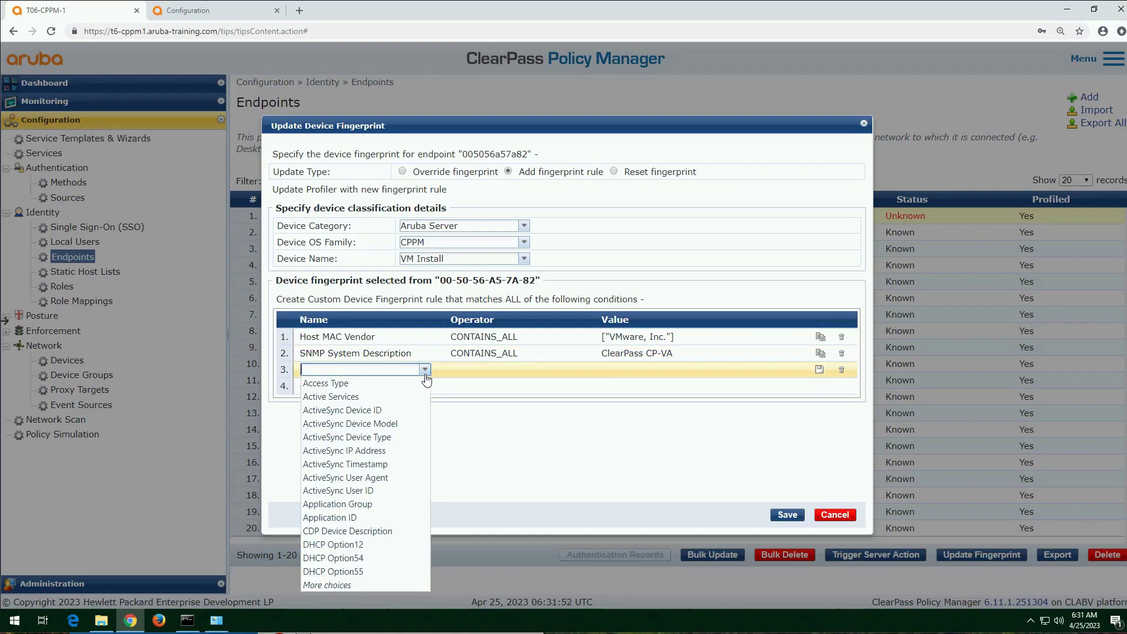
{"action": "type", "text": "hosta"}
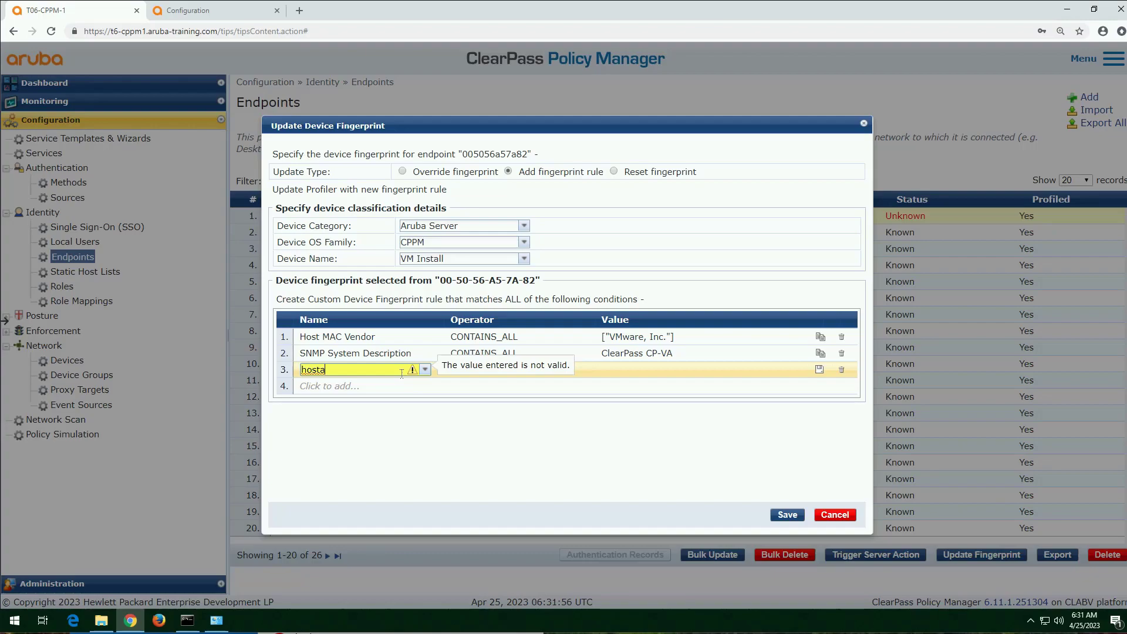
{"action": "key", "text": "BackSpace"}
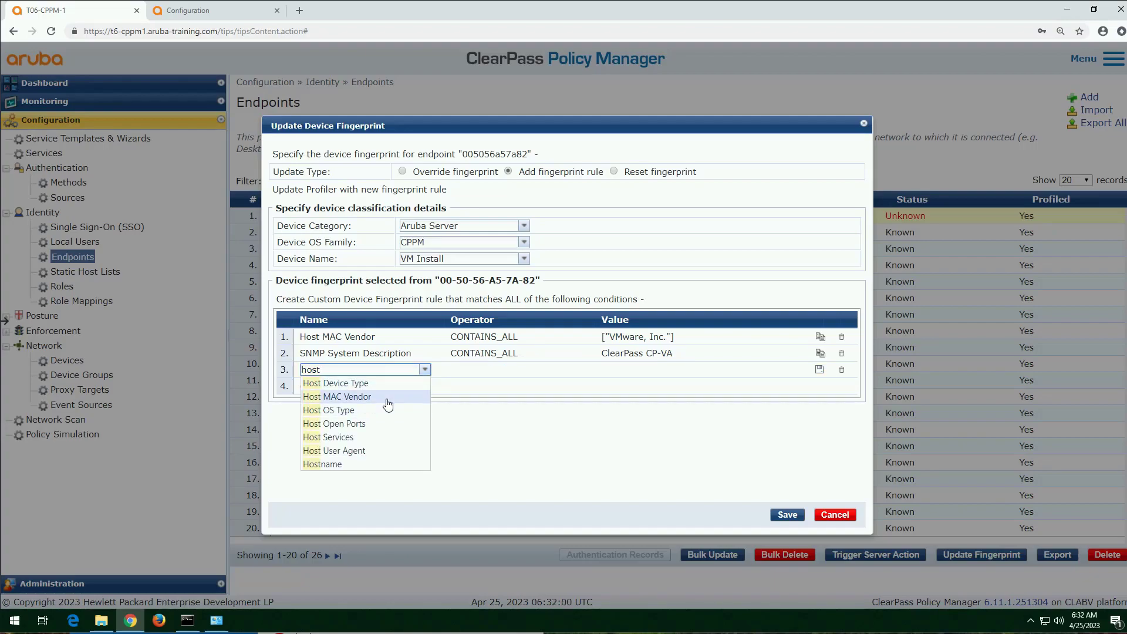
{"action": "left_click", "coordinate": [392, 397]}
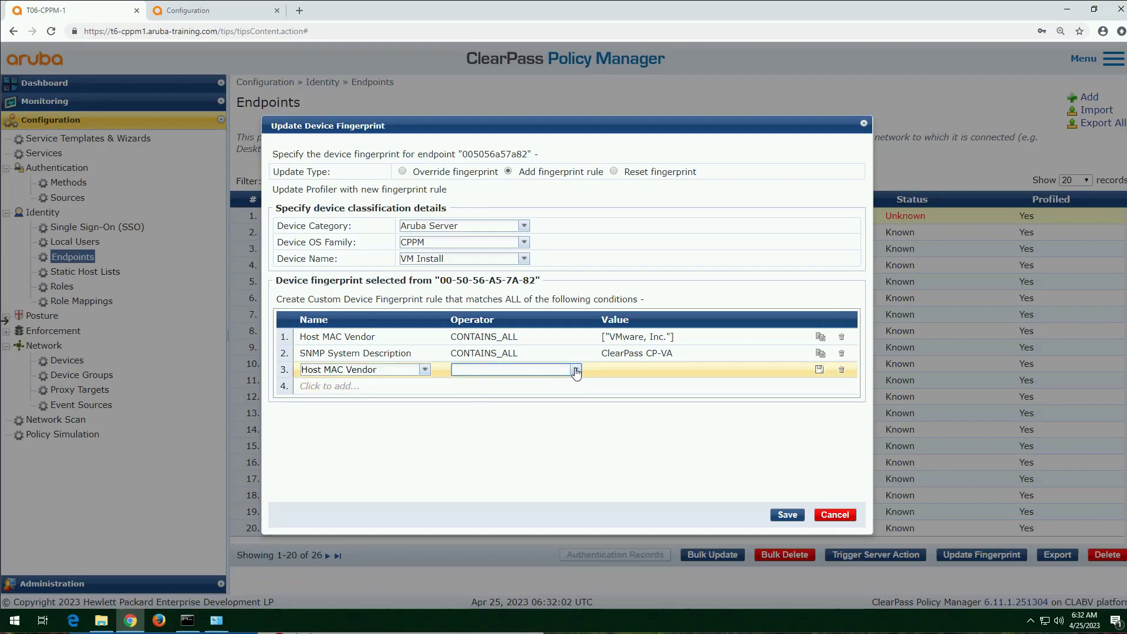
{"action": "left_click", "coordinate": [576, 369]}
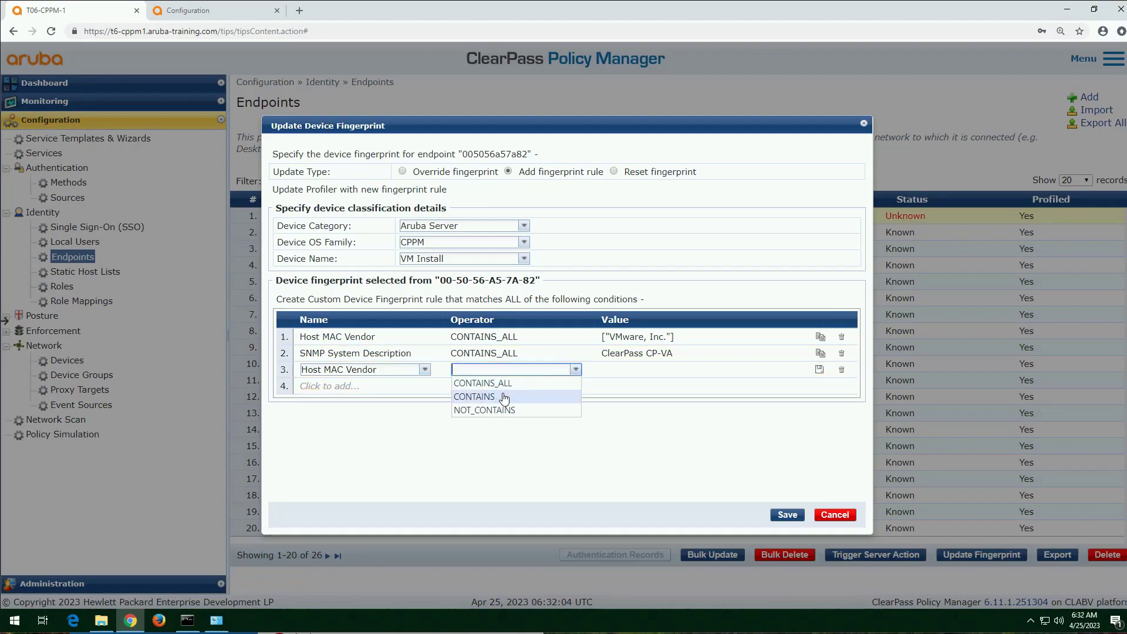
{"action": "left_click", "coordinate": [499, 397]}
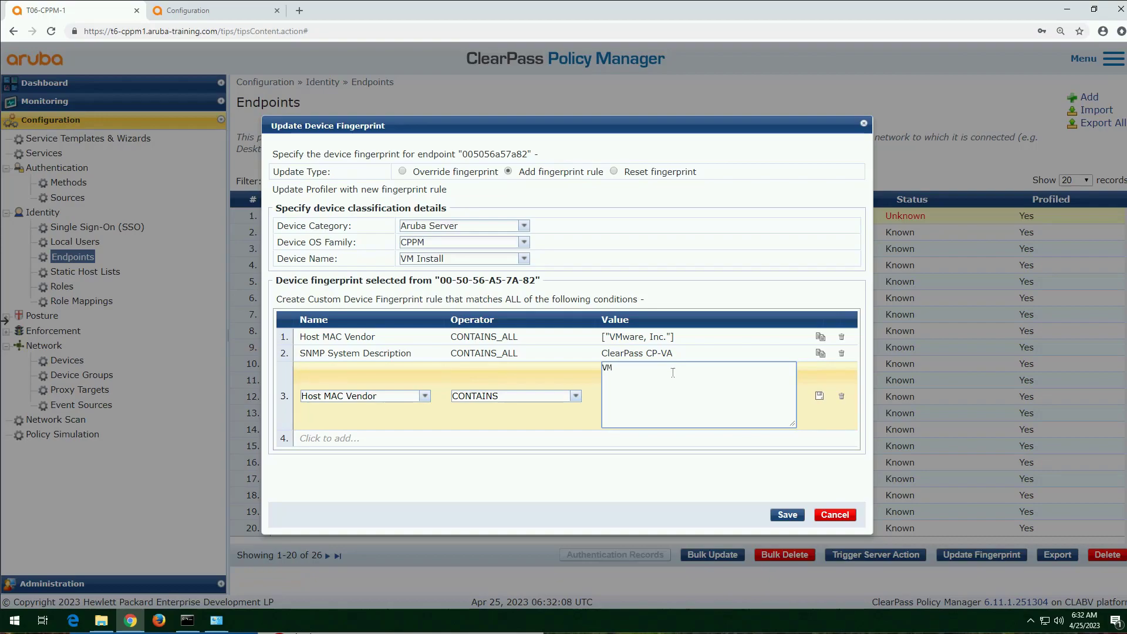
{"action": "type", "text": "ware"}
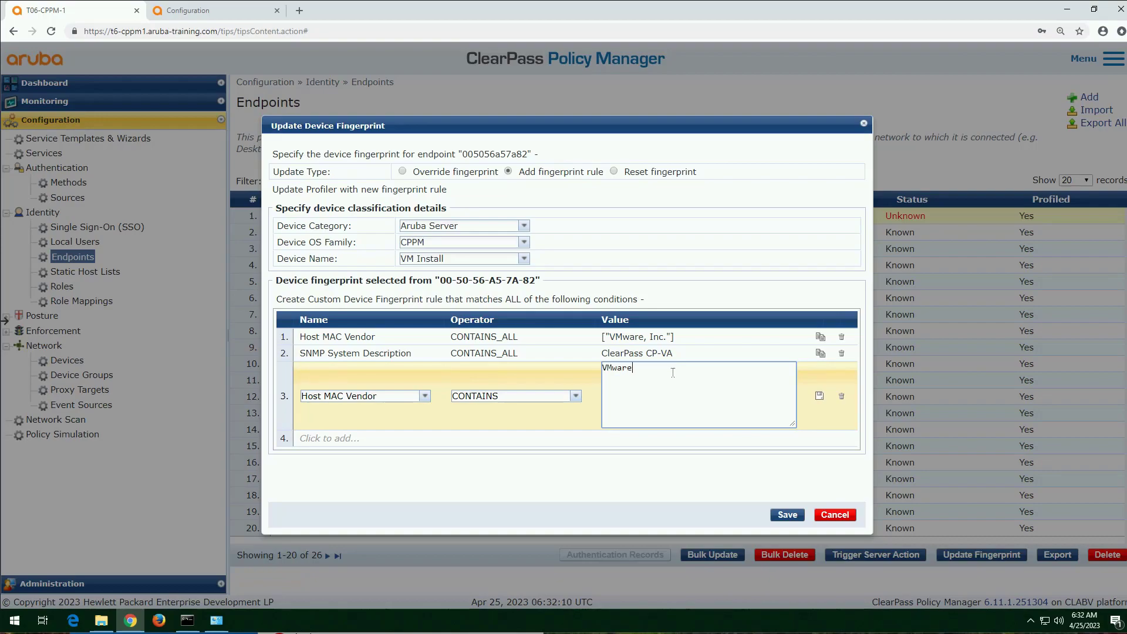
{"action": "type", "text": ", Inc"}
{"action": "left_click", "coordinate": [821, 397]}
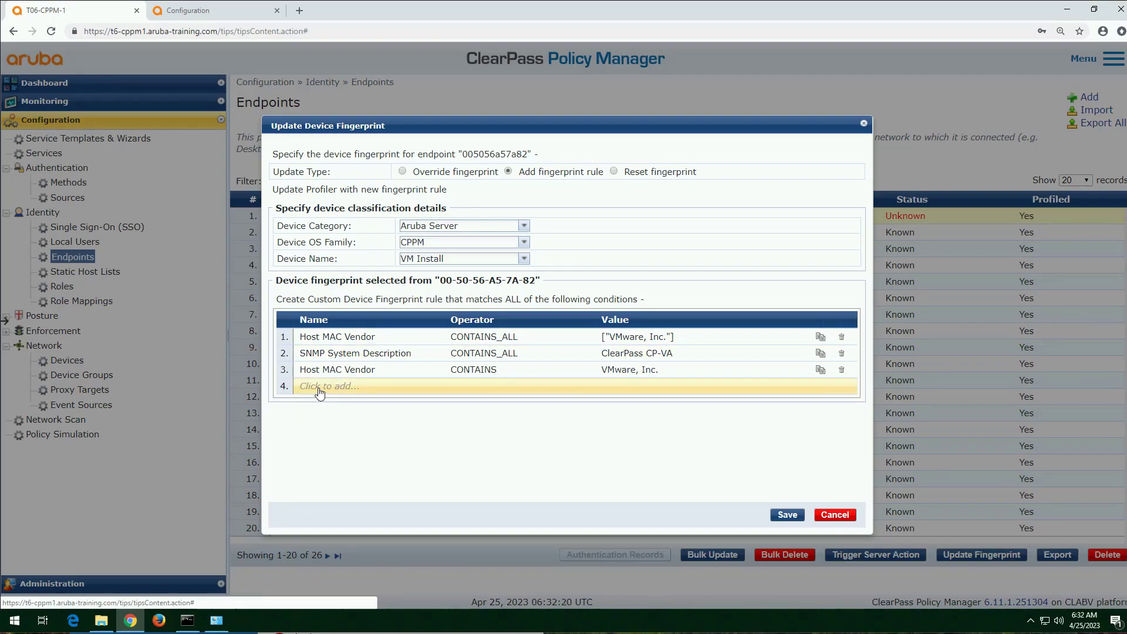
Step: Add a condition requiring SNMP Device Description CONTAINS ClearPass CP-VA and save the fingerprint rule
{"action": "left_click", "coordinate": [319, 389]}
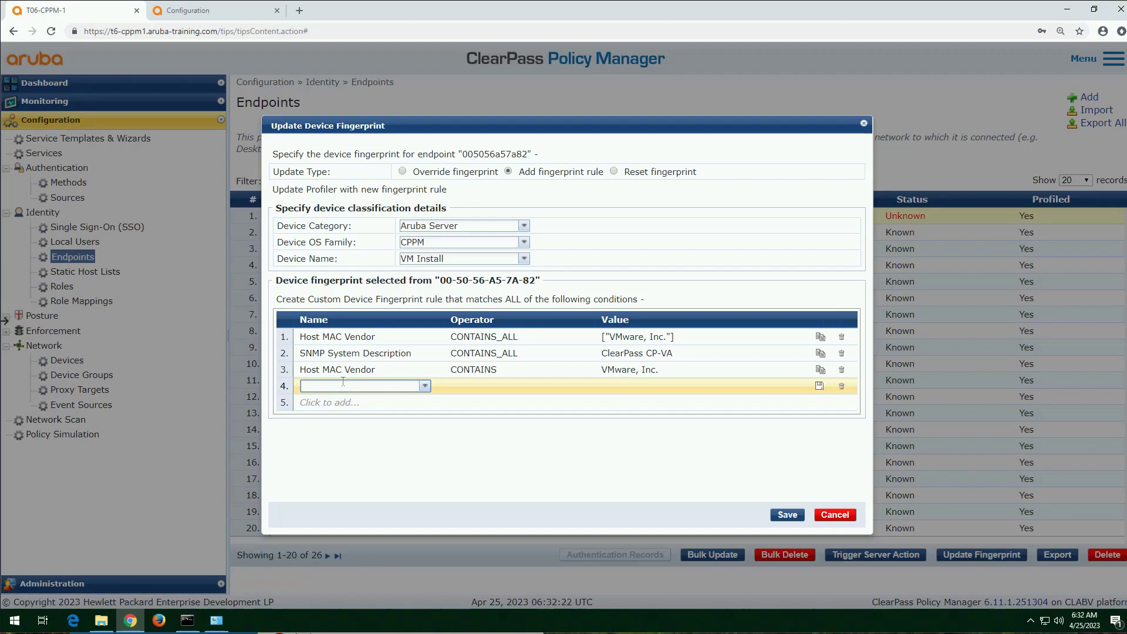
{"action": "type", "text": "SNM"}
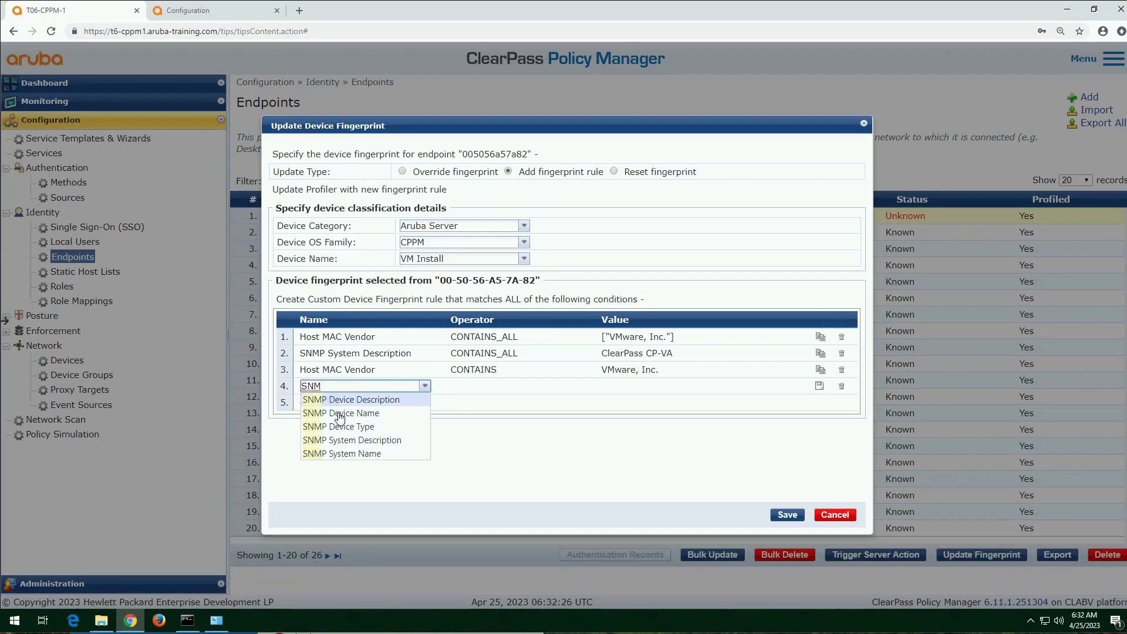
{"action": "left_click", "coordinate": [366, 401]}
{"action": "type", "text": "c"}
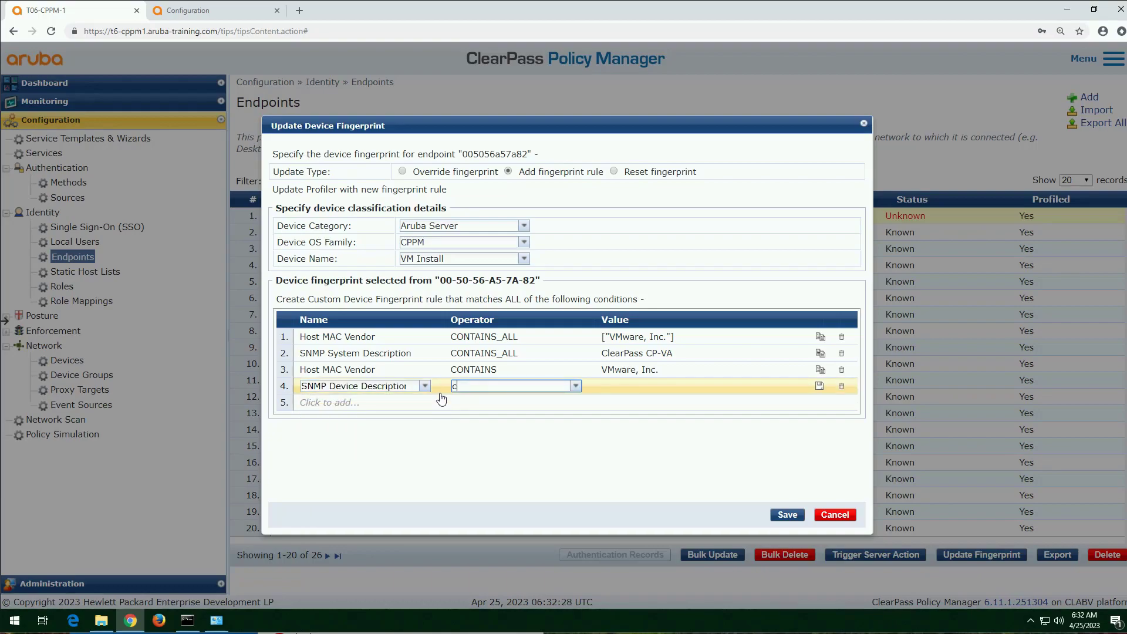
{"action": "type", "text": "on"}
{"action": "key", "text": "Down"}
{"action": "key", "text": "Down"}
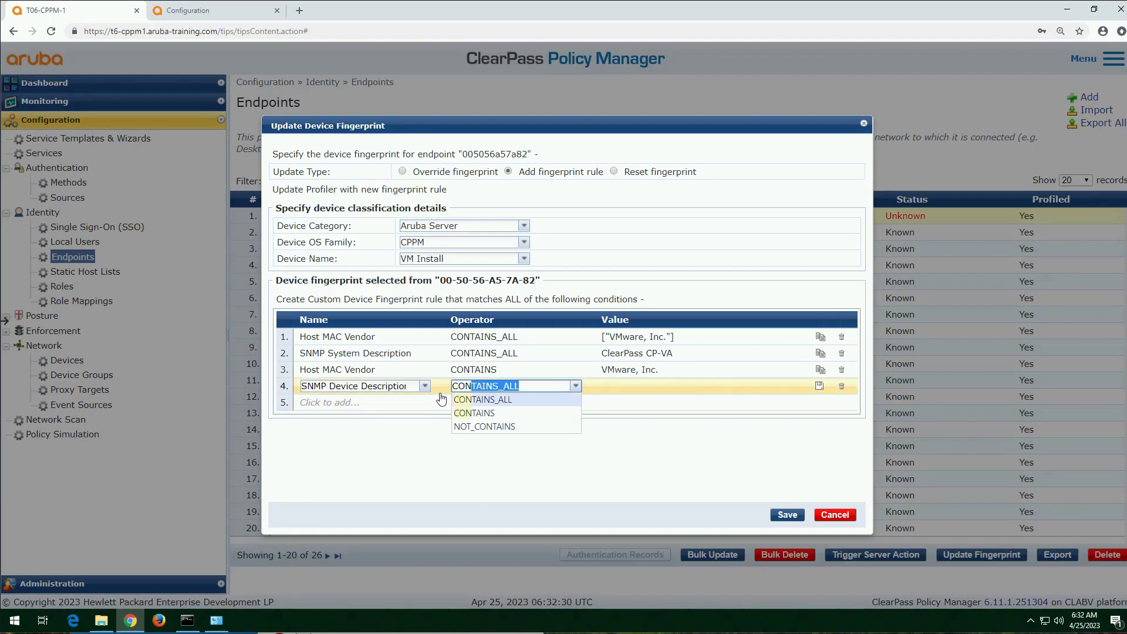
{"action": "key", "text": "Tab"}
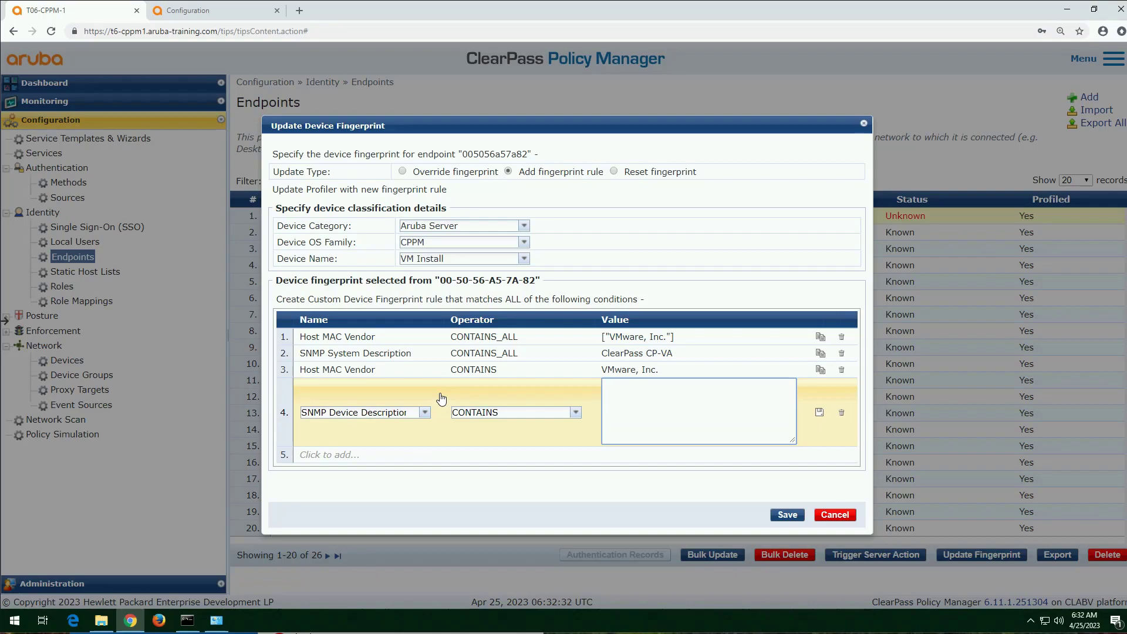
{"action": "type", "text": "ClearPass CP-VA"}
{"action": "left_click", "coordinate": [819, 413]}
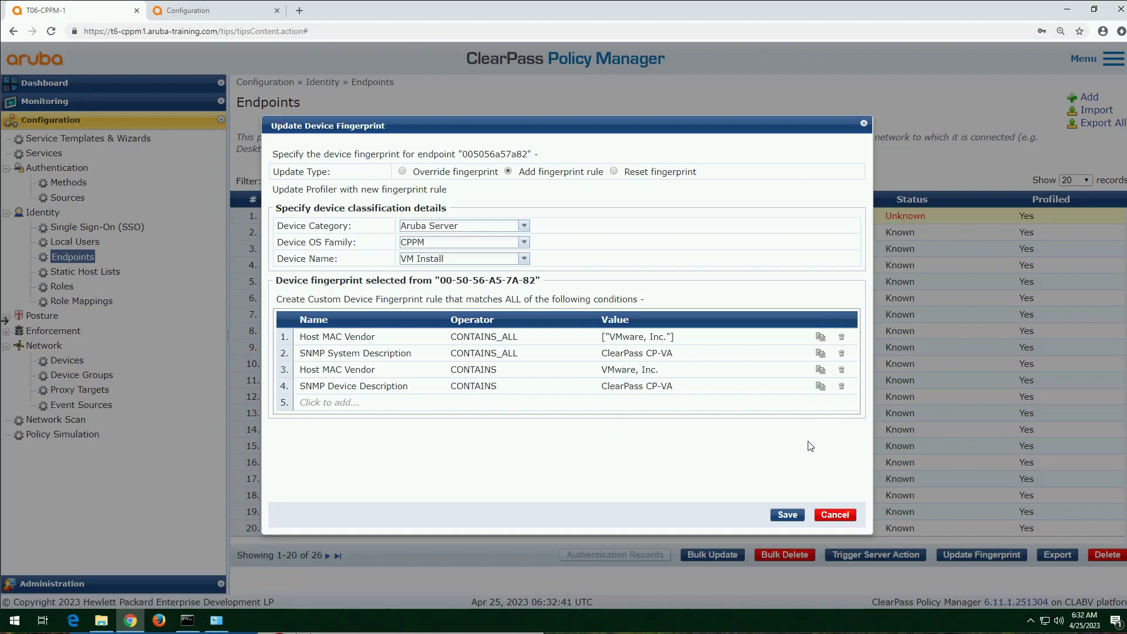
{"action": "left_click", "coordinate": [788, 514]}
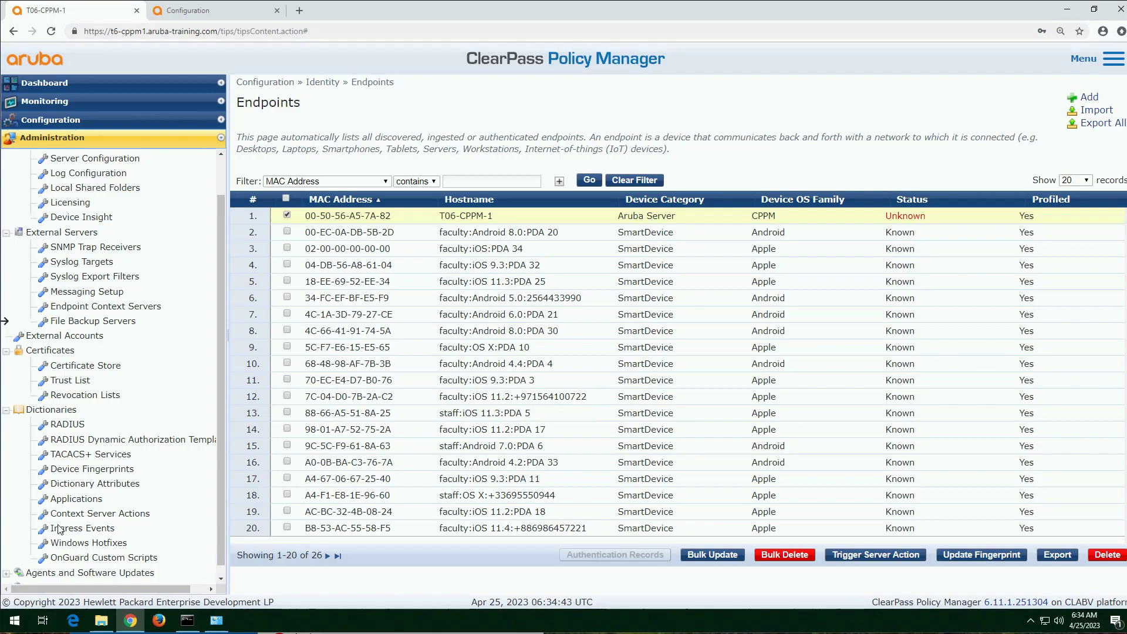
Step: Open the Aruba Server VM Install entry in the Device Fingerprints dictionary, review its custom rules and close it
{"action": "left_click", "coordinate": [118, 470]}
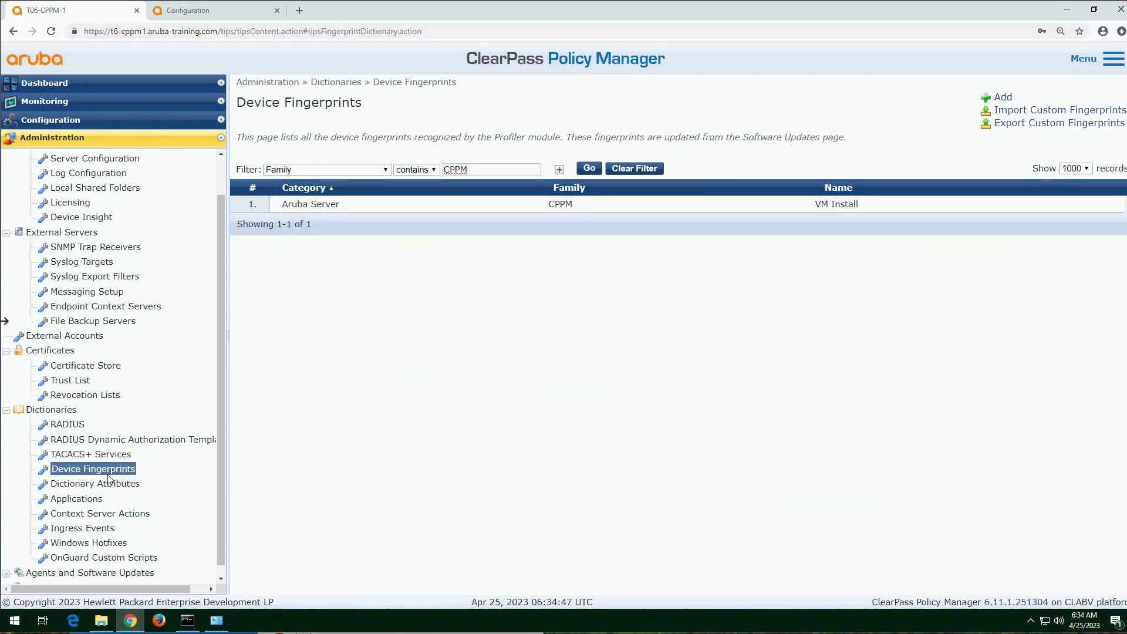
{"action": "left_click", "coordinate": [331, 205]}
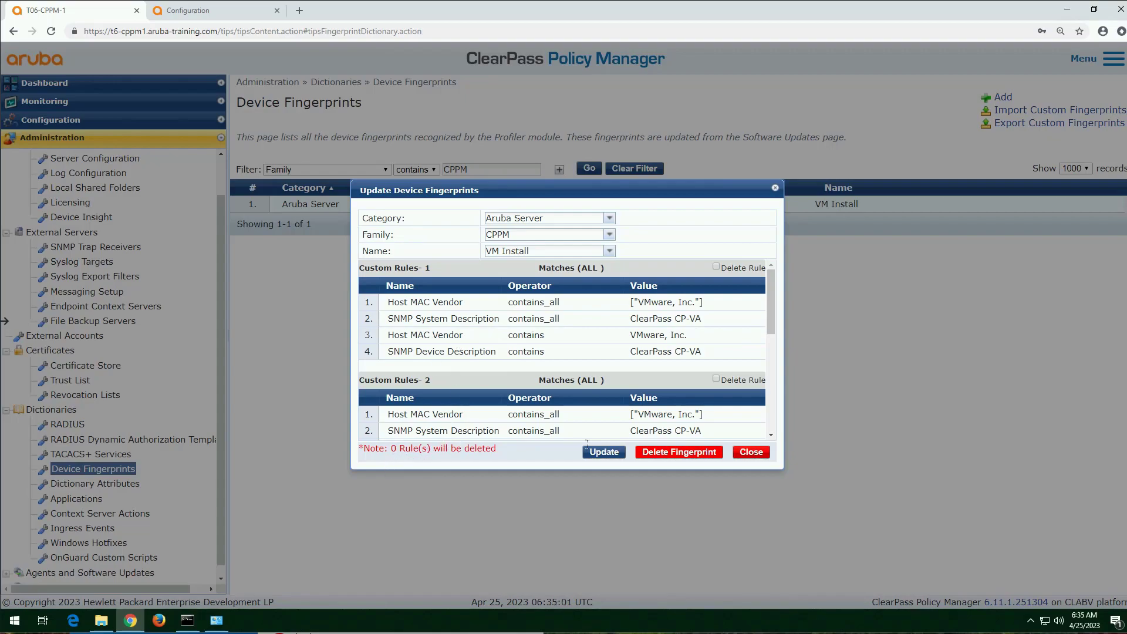
{"action": "left_click", "coordinate": [752, 452]}
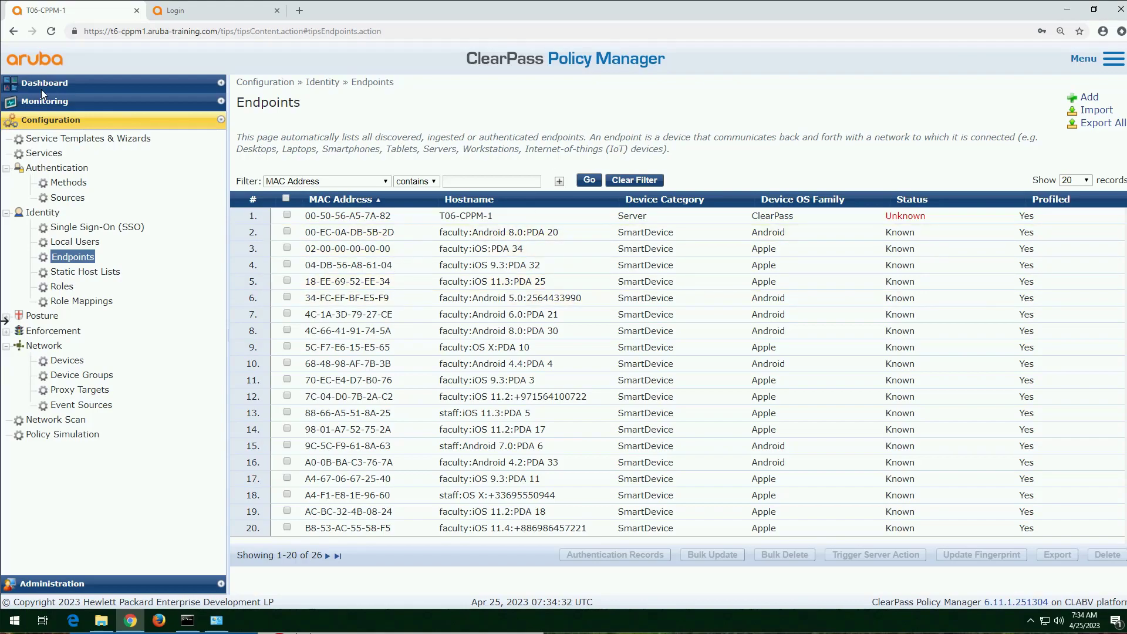
Step: Start a new local user with the user ID contractUser and the name Temp User
{"action": "left_click", "coordinate": [77, 243]}
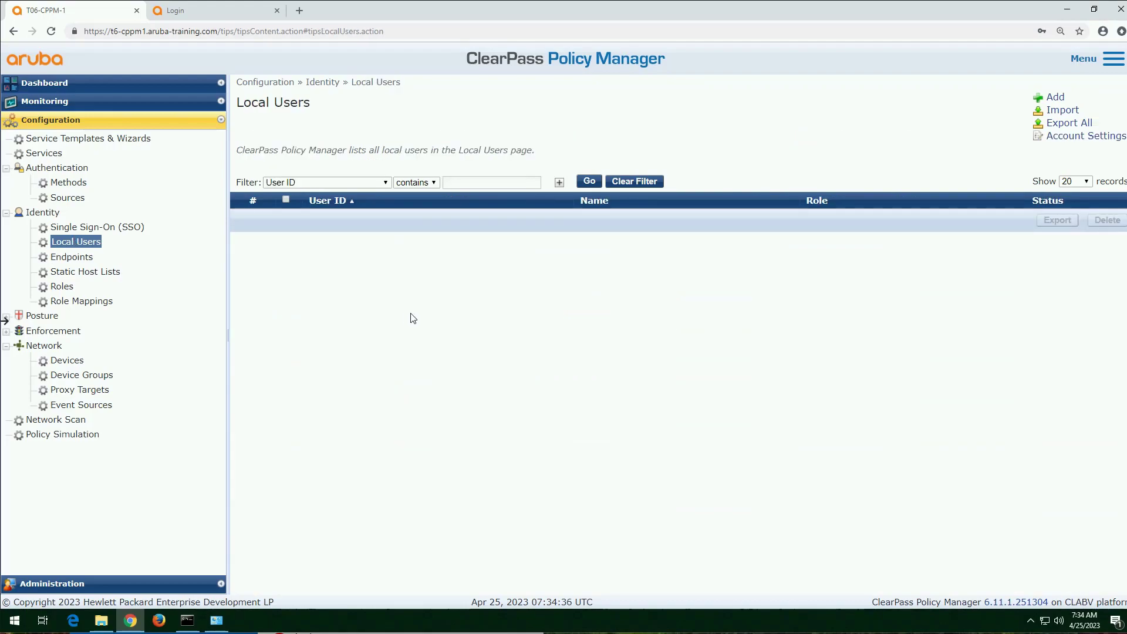
{"action": "left_click", "coordinate": [1055, 99]}
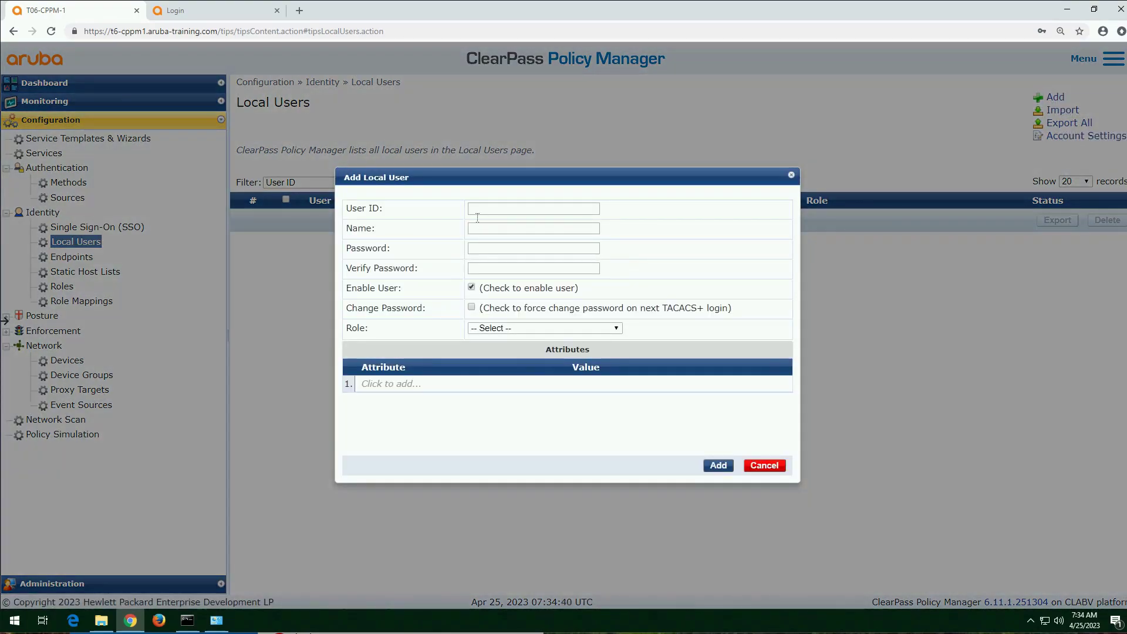
{"action": "left_click", "coordinate": [479, 206]}
{"action": "type", "text": "contractUser"}
{"action": "key", "text": "Tab"}
{"action": "type", "text": "Temp "}
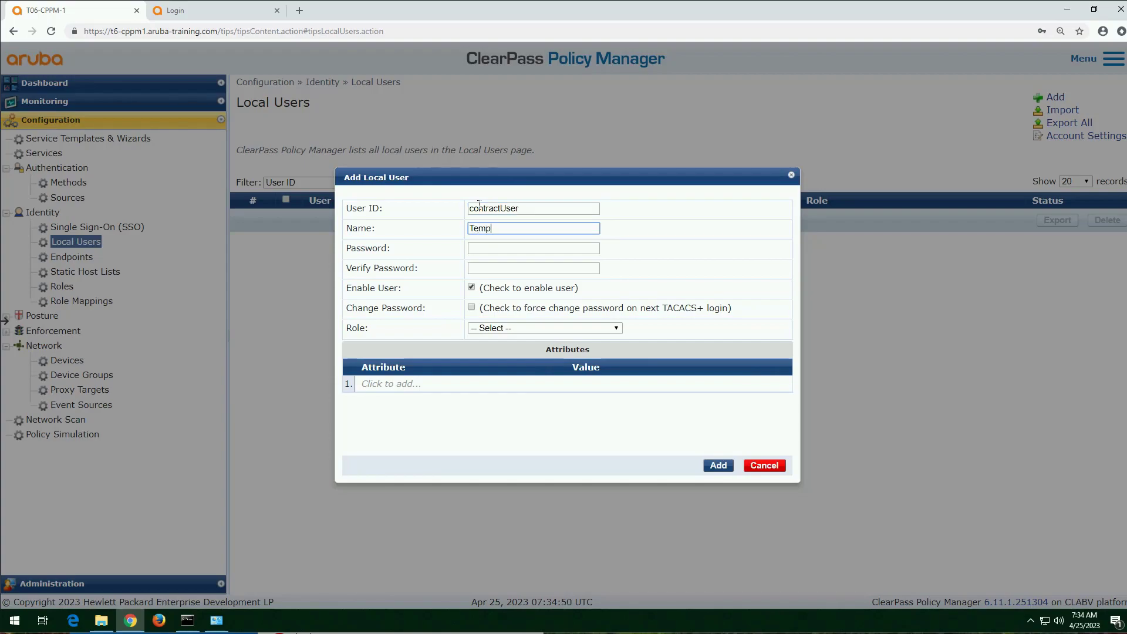
{"action": "type", "text": "User"}
Step: Enter the account password for the new local user and repeat it for verification
{"action": "key", "text": "Tab"}
{"action": "type", "text": "•••••••••••••••"}
{"action": "key", "text": "Tab"}
{"action": "type", "text": "•••••••••••••••"}
{"action": "key", "text": "Tab"}
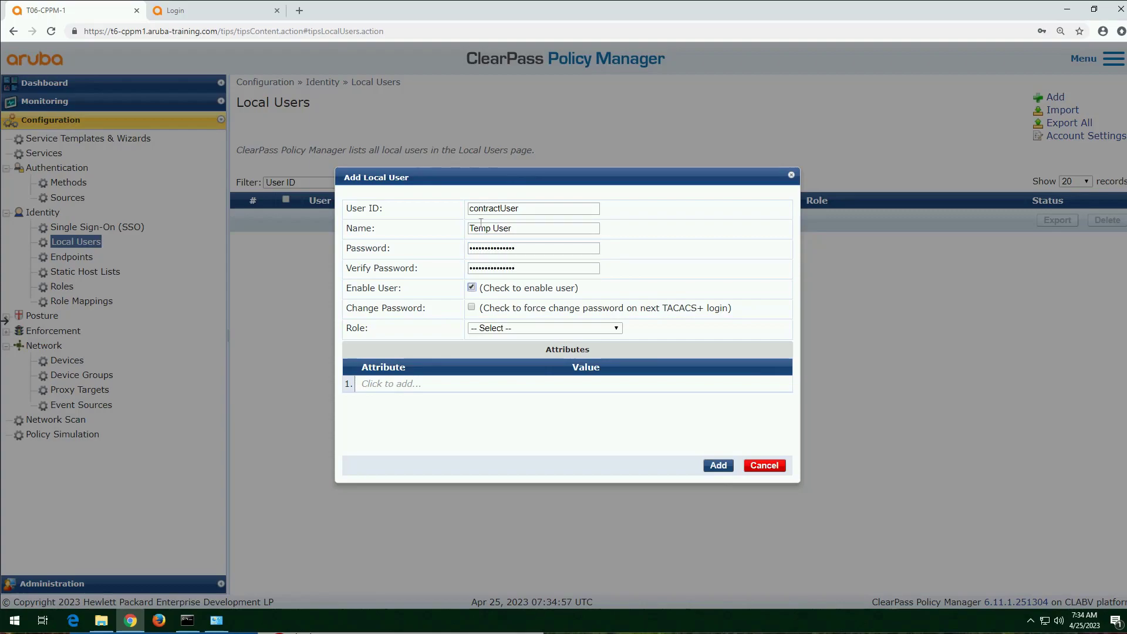
Step: Assign the [Contractor] role to the new local user and add the account
{"action": "left_click", "coordinate": [617, 328]}
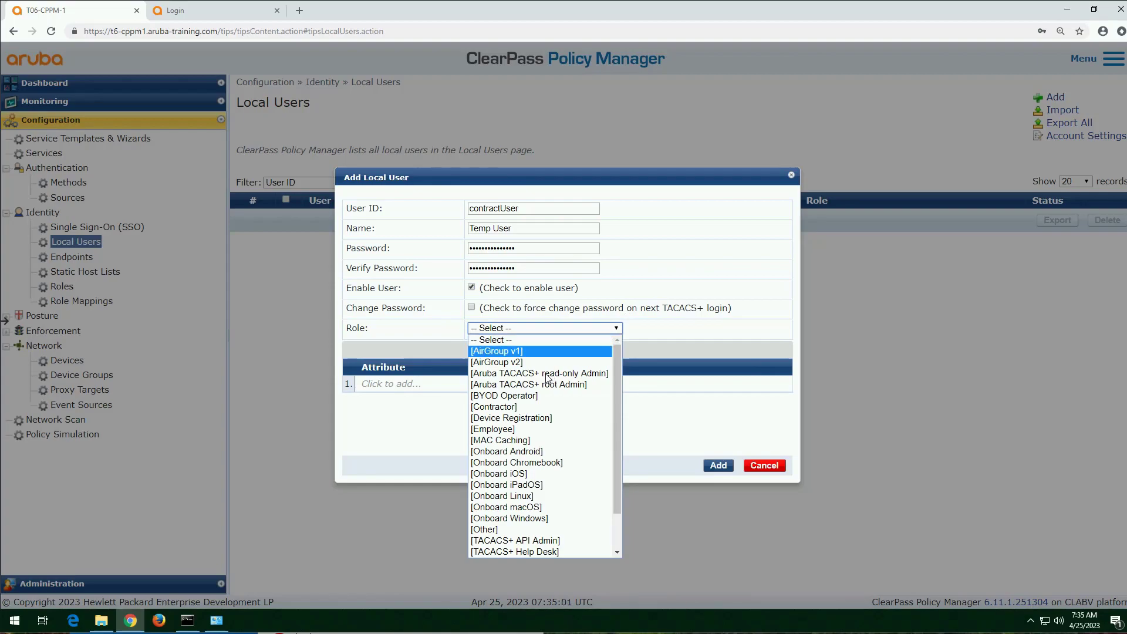
{"action": "left_click", "coordinate": [515, 408]}
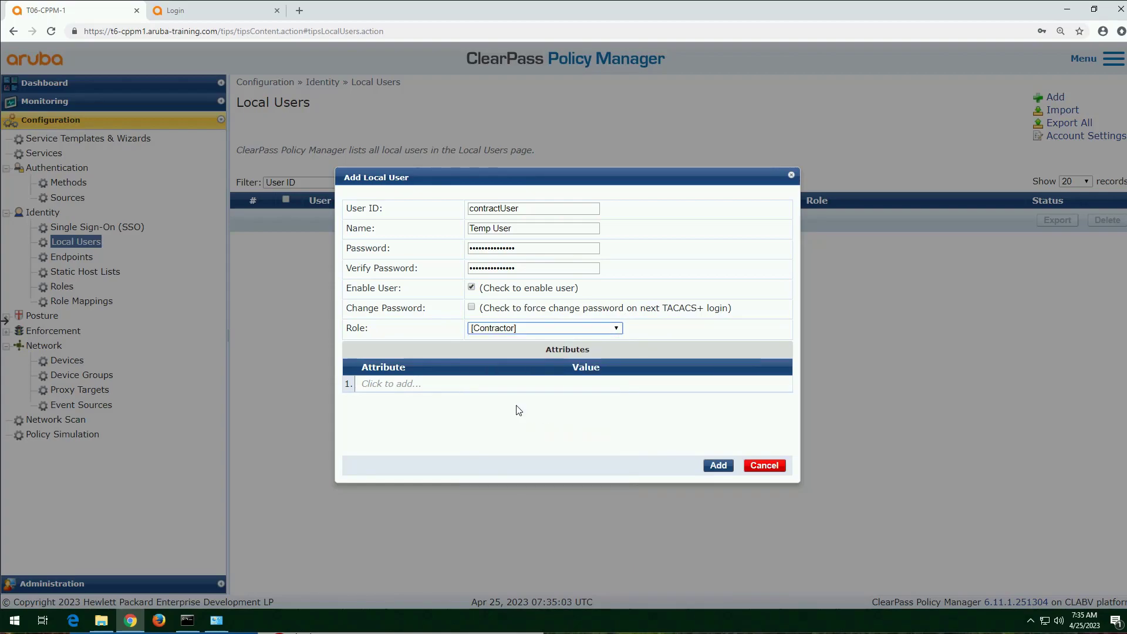
{"action": "left_click", "coordinate": [719, 467]}
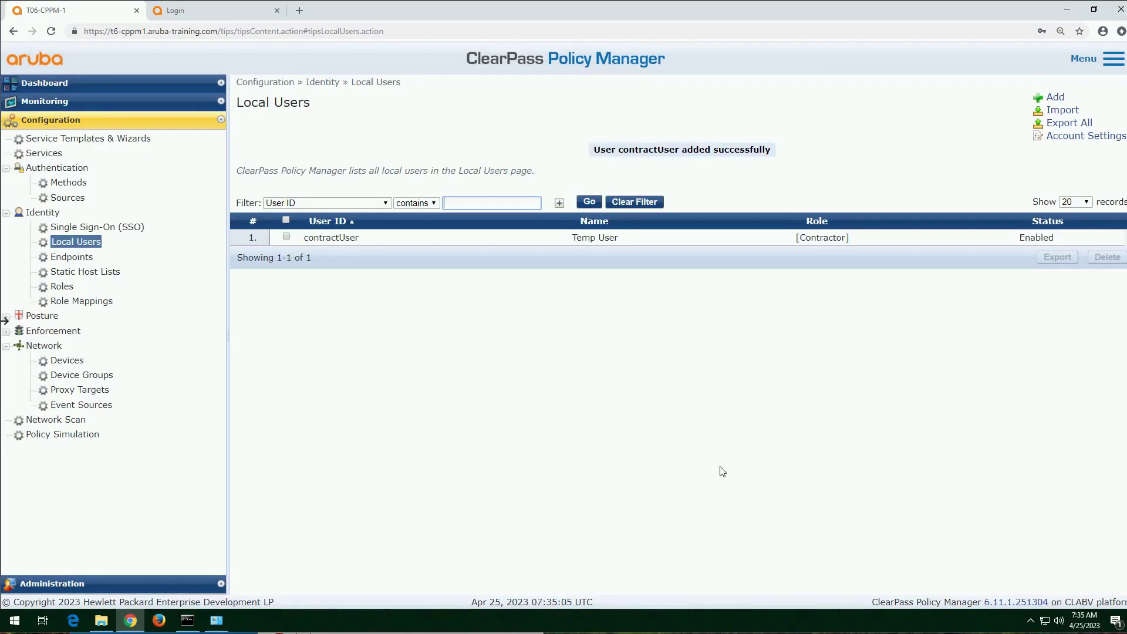
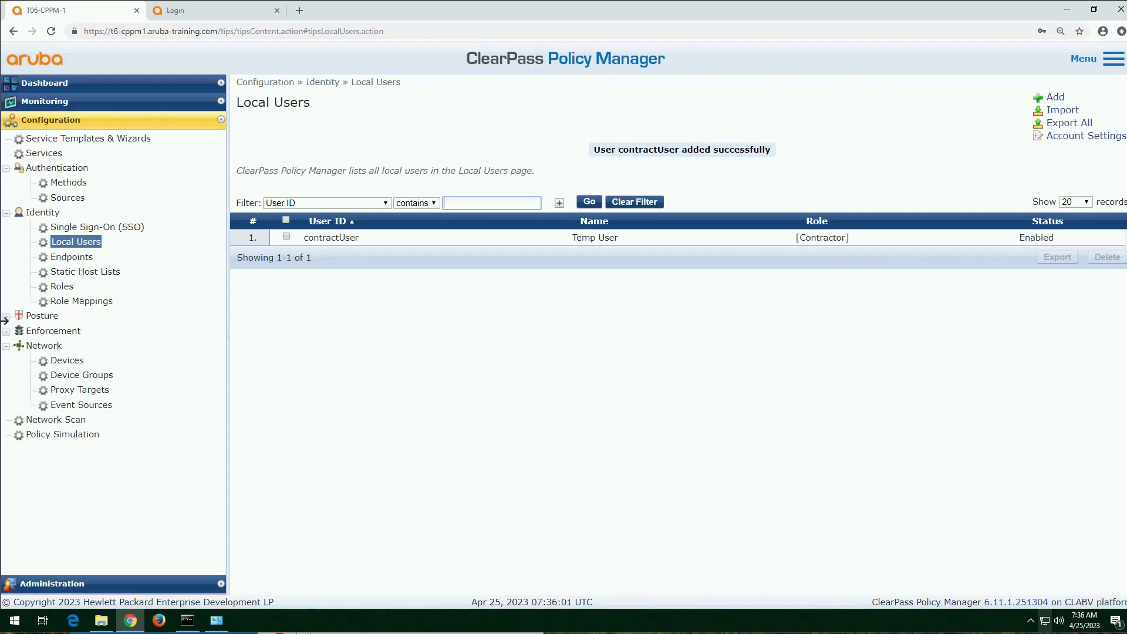
Step: Create a new role named Corporate_user in the identity roles list
{"action": "left_click", "coordinate": [75, 288]}
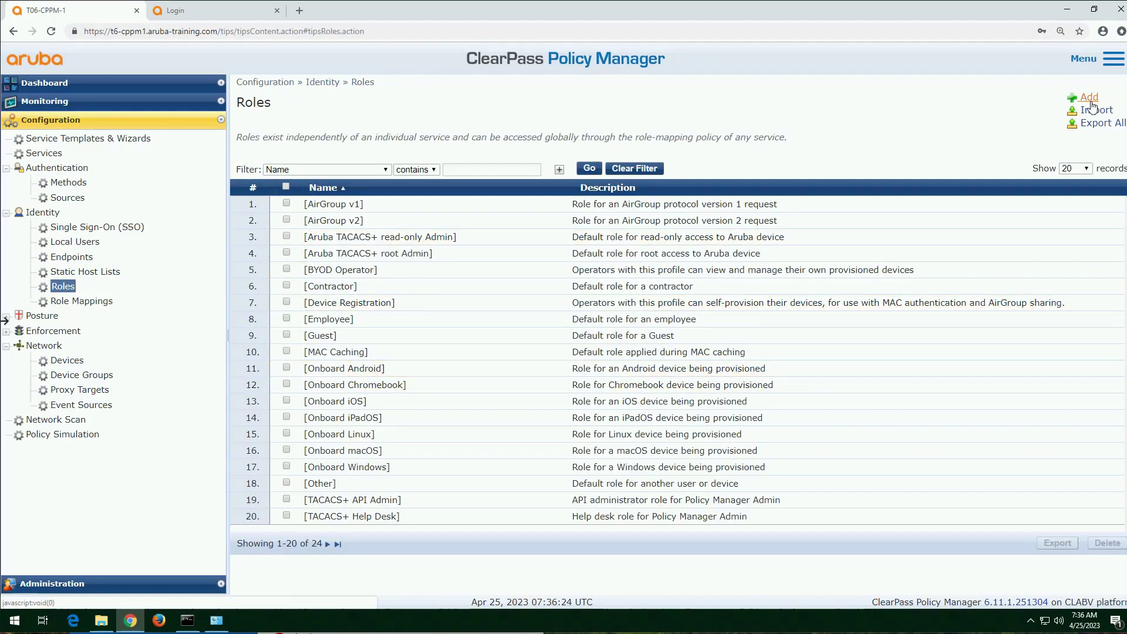
{"action": "left_click", "coordinate": [1090, 100]}
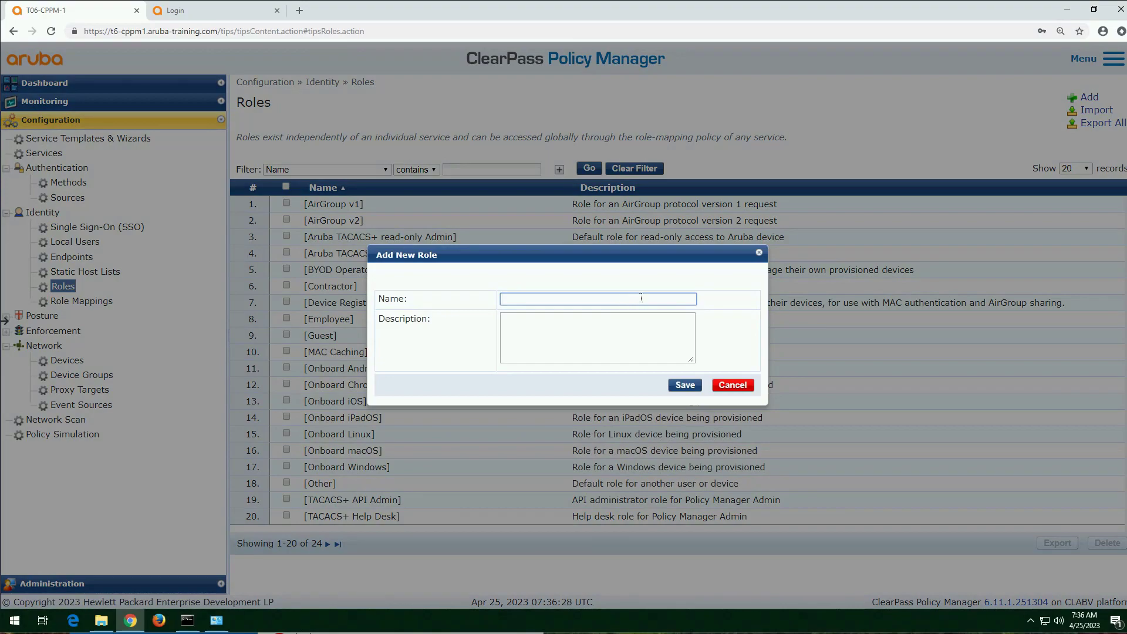
{"action": "type", "text": "Corporate_user"}
{"action": "left_click", "coordinate": [698, 387]}
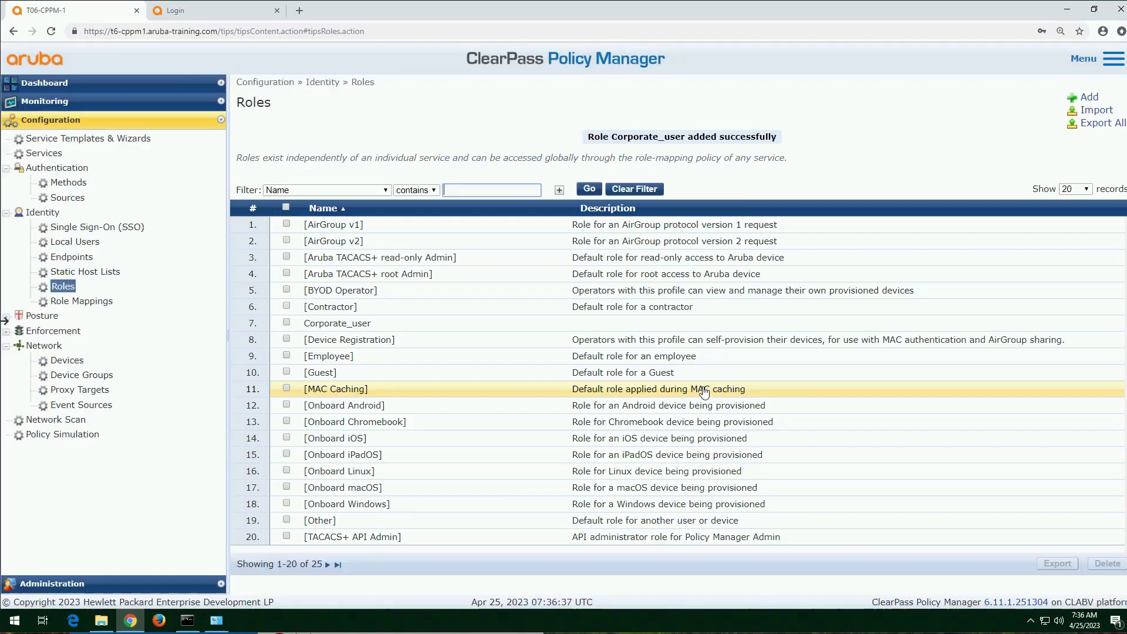
Step: Add another role named temp_user
{"action": "left_click", "coordinate": [1090, 97]}
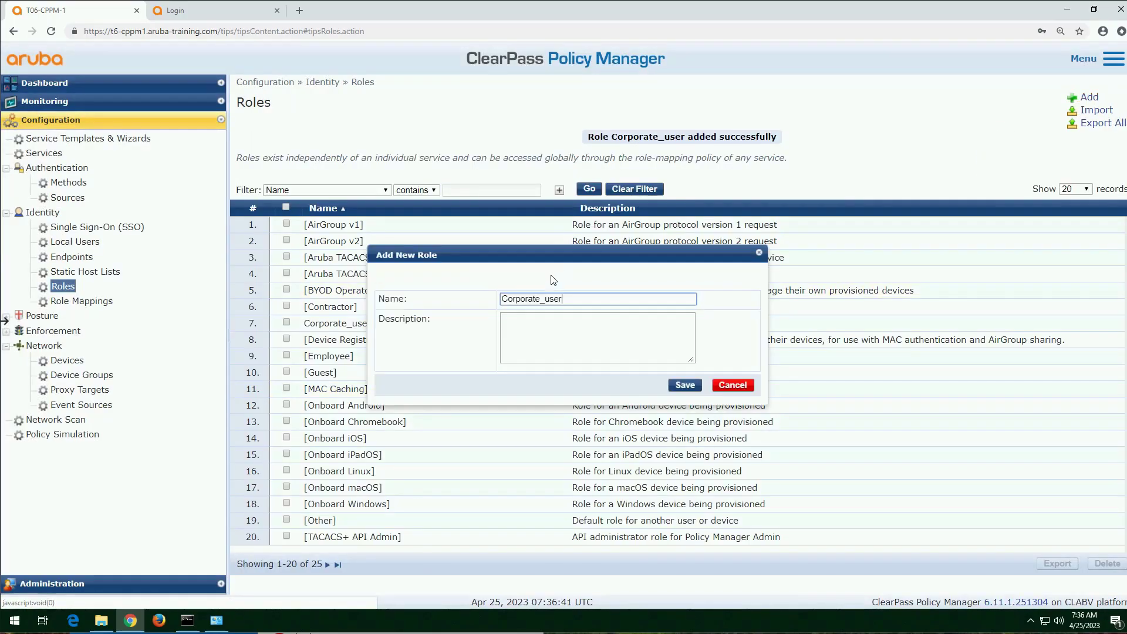
{"action": "type", "text": "temp_user"}
{"action": "left_click", "coordinate": [682, 385]}
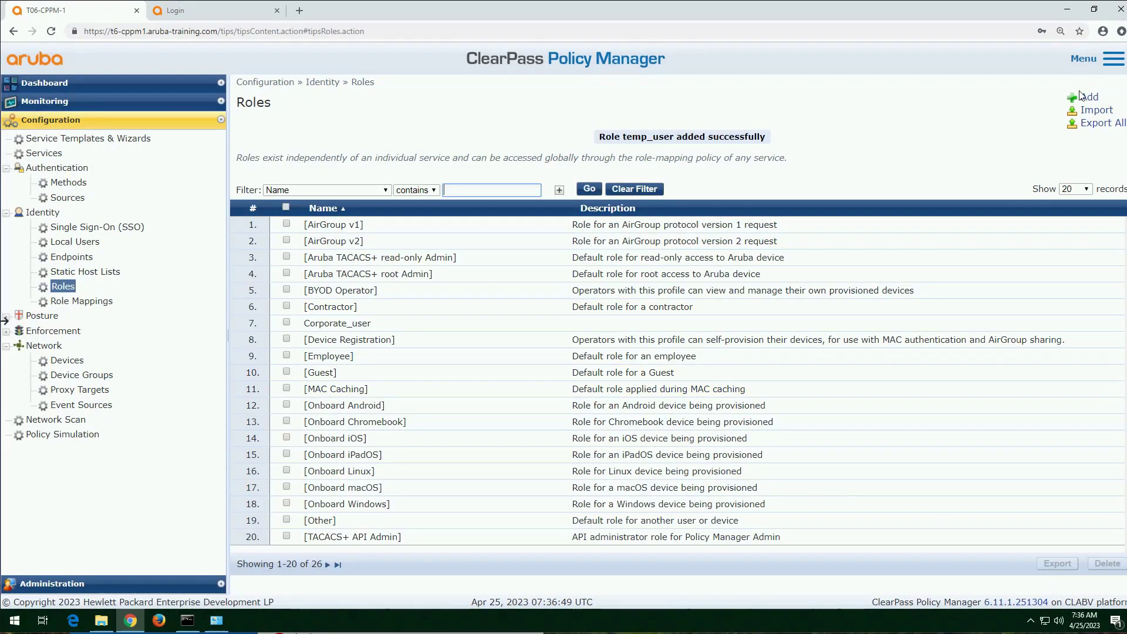
Step: Add two device roles named computer and smart_phone
{"action": "left_click", "coordinate": [1084, 97]}
{"action": "type", "text": "computer"}
{"action": "left_click", "coordinate": [684, 385]}
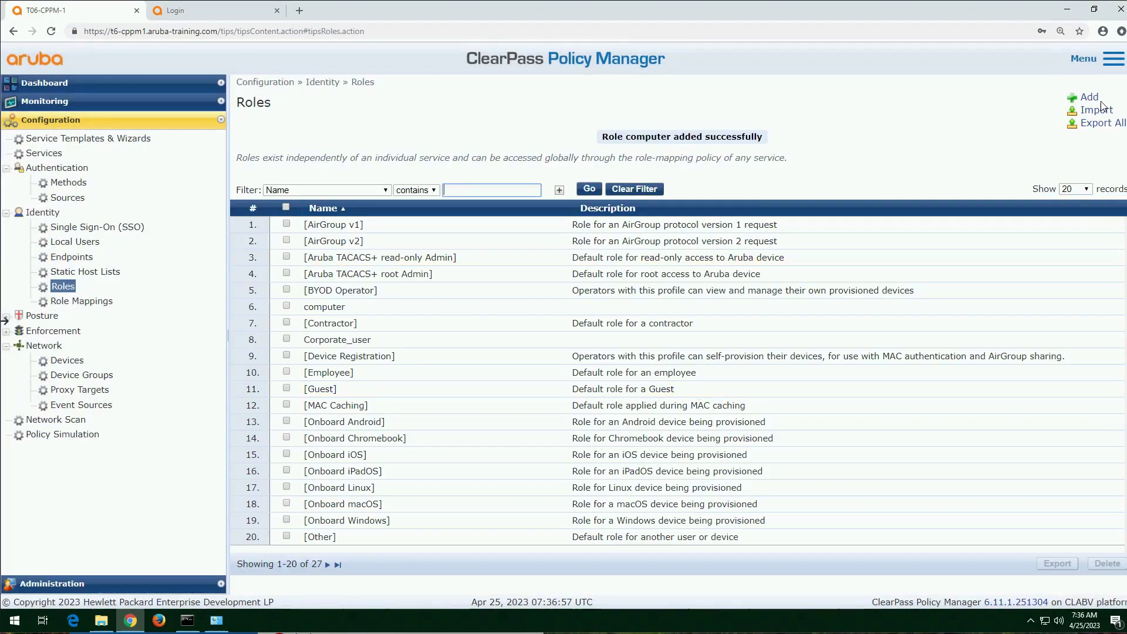
{"action": "left_click", "coordinate": [1087, 98]}
{"action": "type", "text": "smart_phone"}
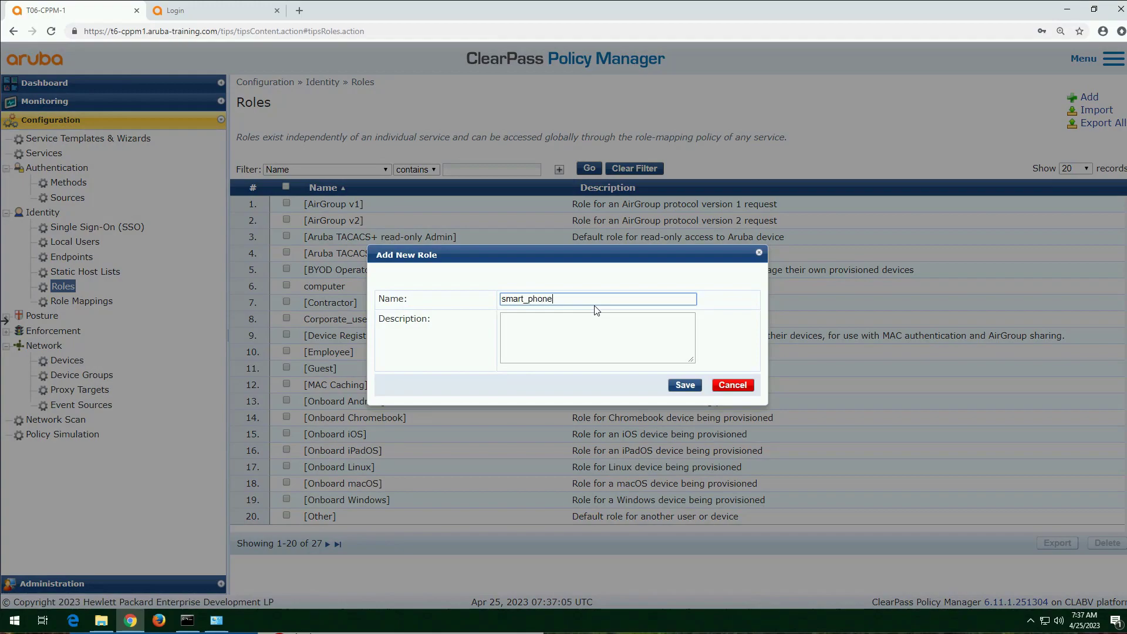
{"action": "left_click", "coordinate": [675, 387]}
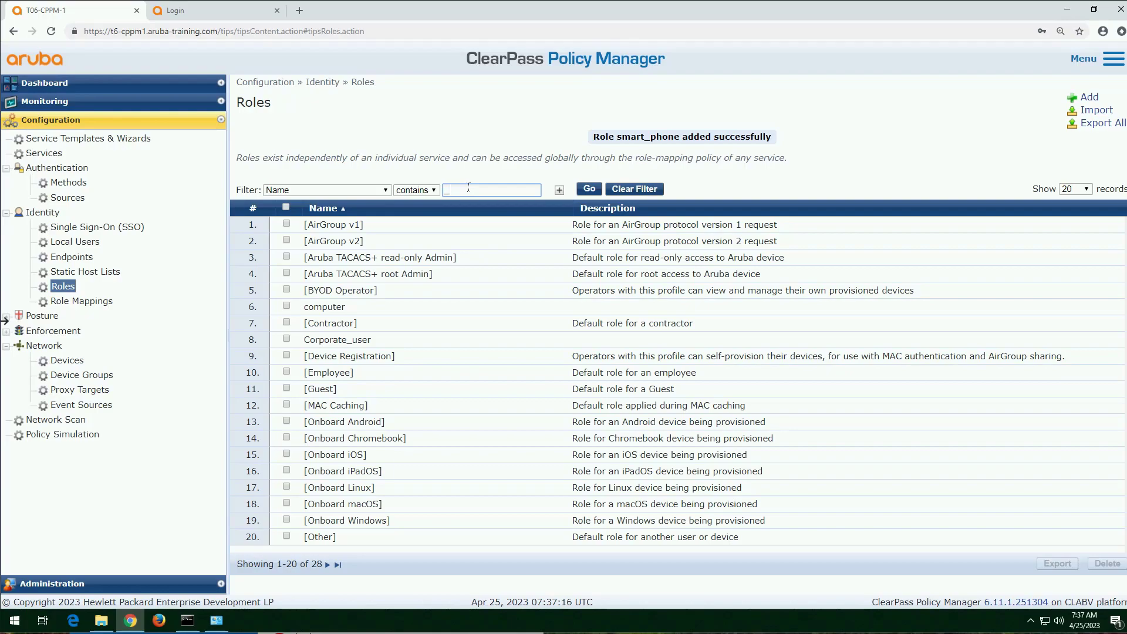
Step: Filter the roles by names containing an underscore and by computer to check the new roles, and clear the filter
{"action": "left_click", "coordinate": [589, 189]}
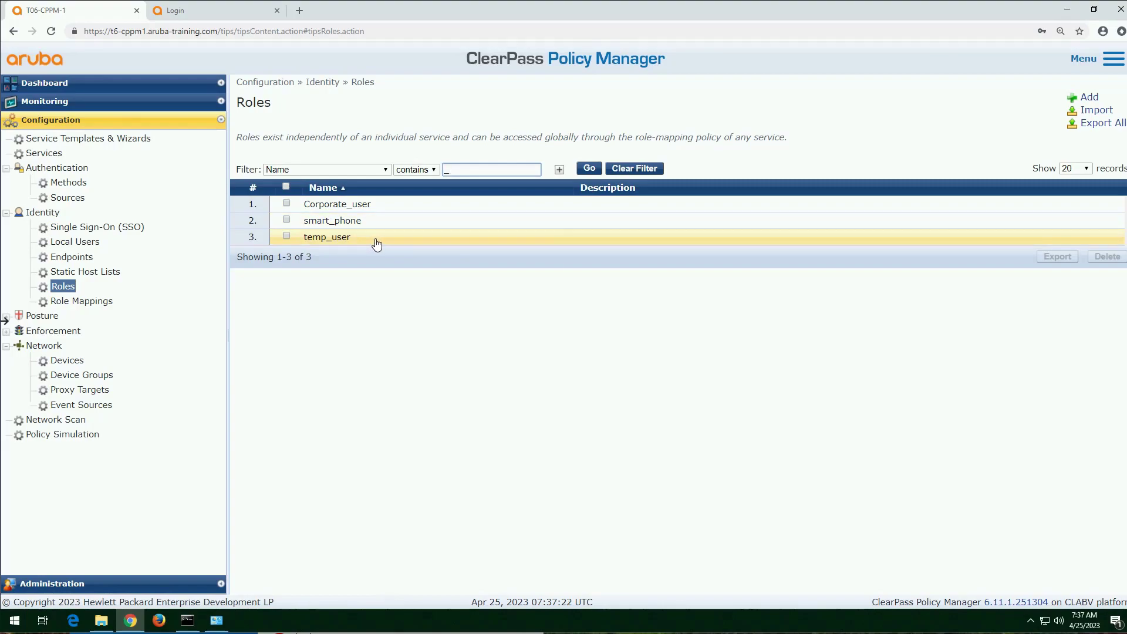
{"action": "left_click", "coordinate": [446, 169]}
{"action": "type", "text": "c"}
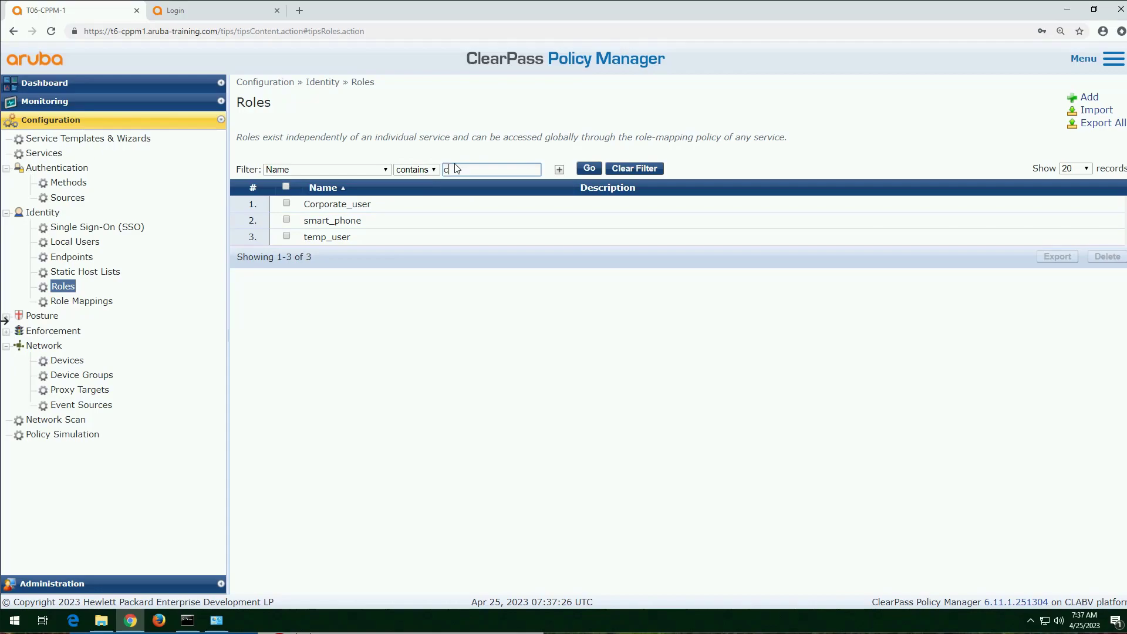
{"action": "type", "text": "omputer"}
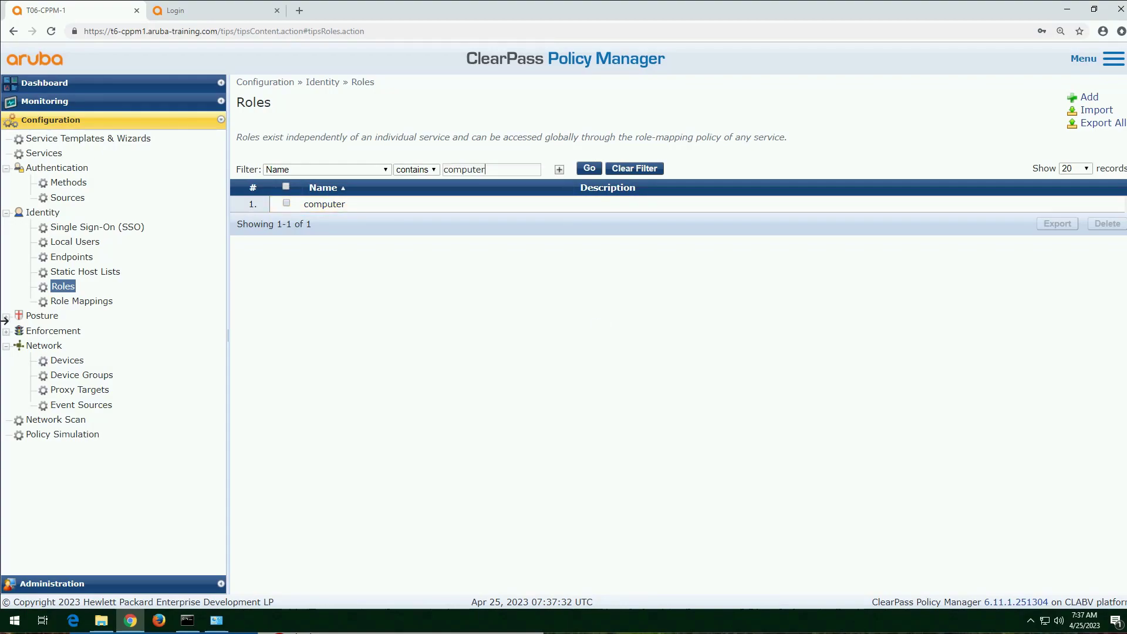
{"action": "left_click", "coordinate": [655, 179]}
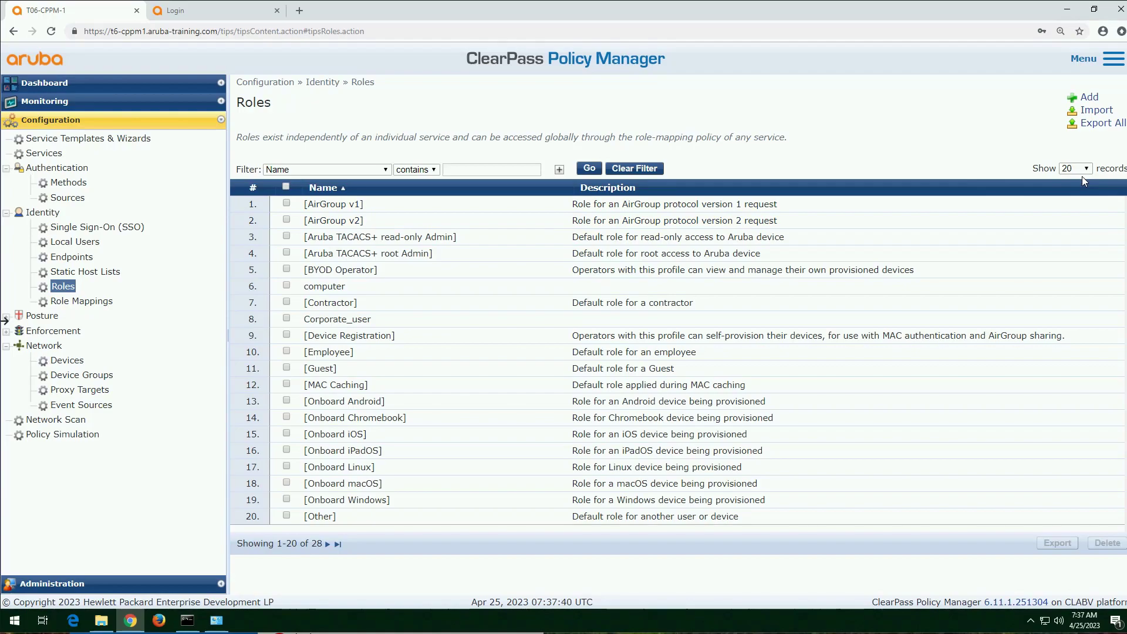
Step: Show 50 records per page and look through the full list for the newly created roles
{"action": "left_click", "coordinate": [1082, 169]}
{"action": "left_click", "coordinate": [1074, 202]}
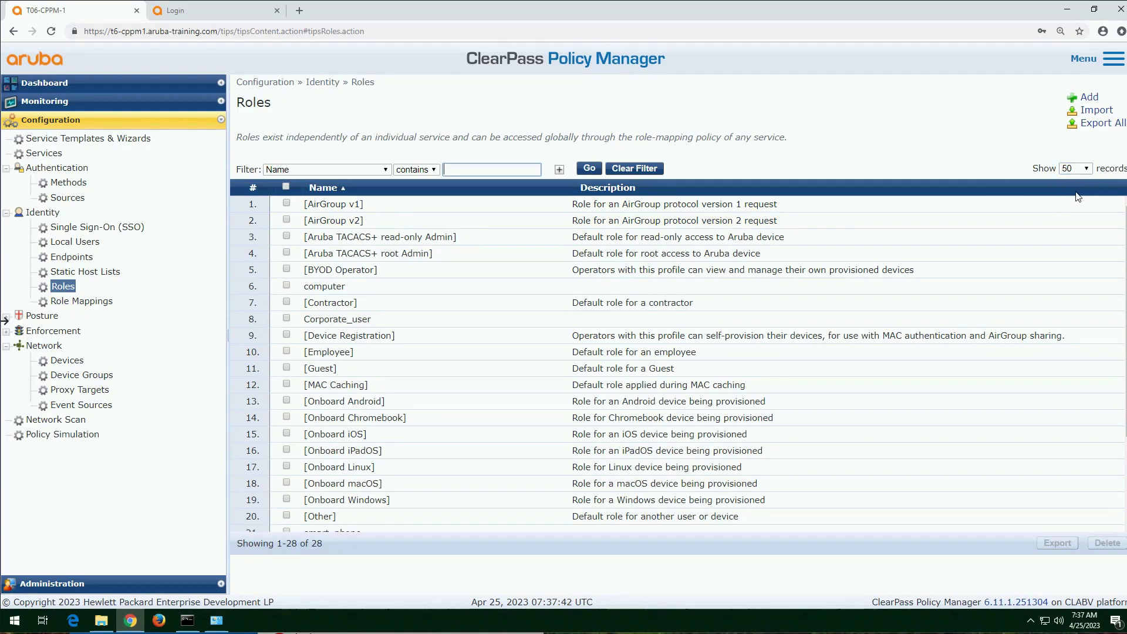
{"action": "scroll", "coordinate": [594, 378], "scroll_direction": "down", "scroll_amount": 3}
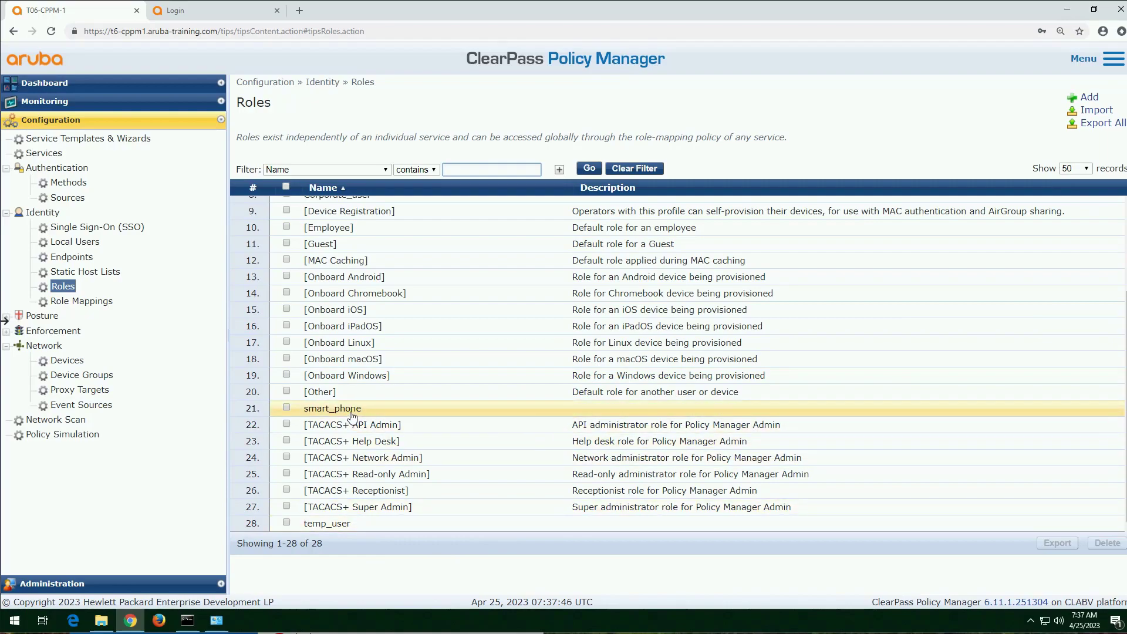
{"action": "scroll", "coordinate": [379, 418], "scroll_direction": "up", "scroll_amount": 3}
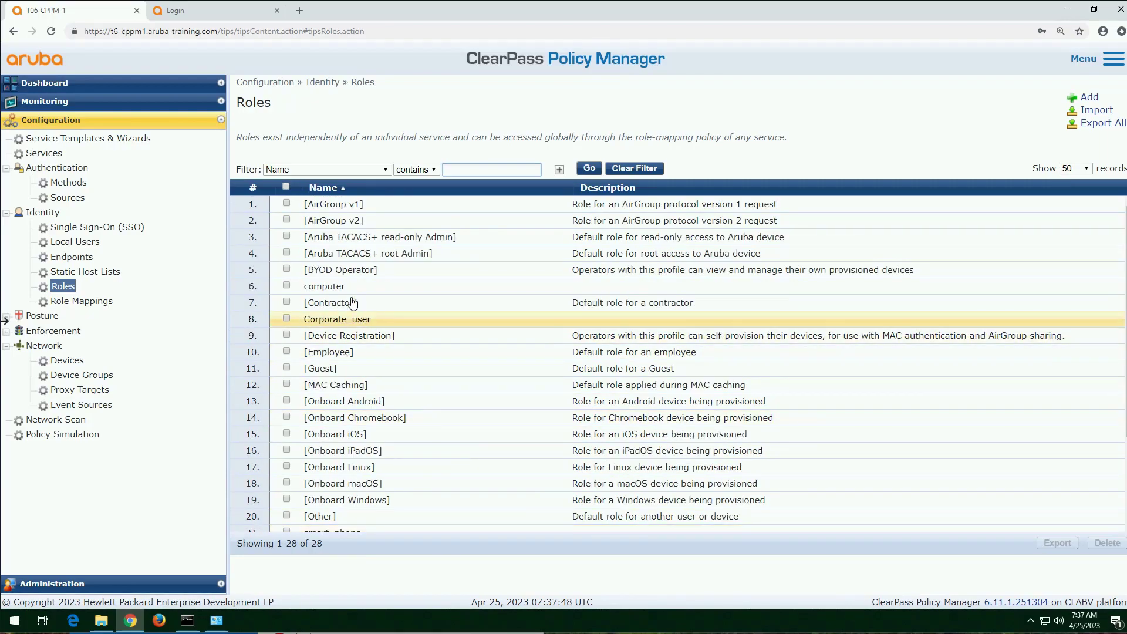
{"action": "scroll", "coordinate": [413, 427], "scroll_direction": "down", "scroll_amount": 3}
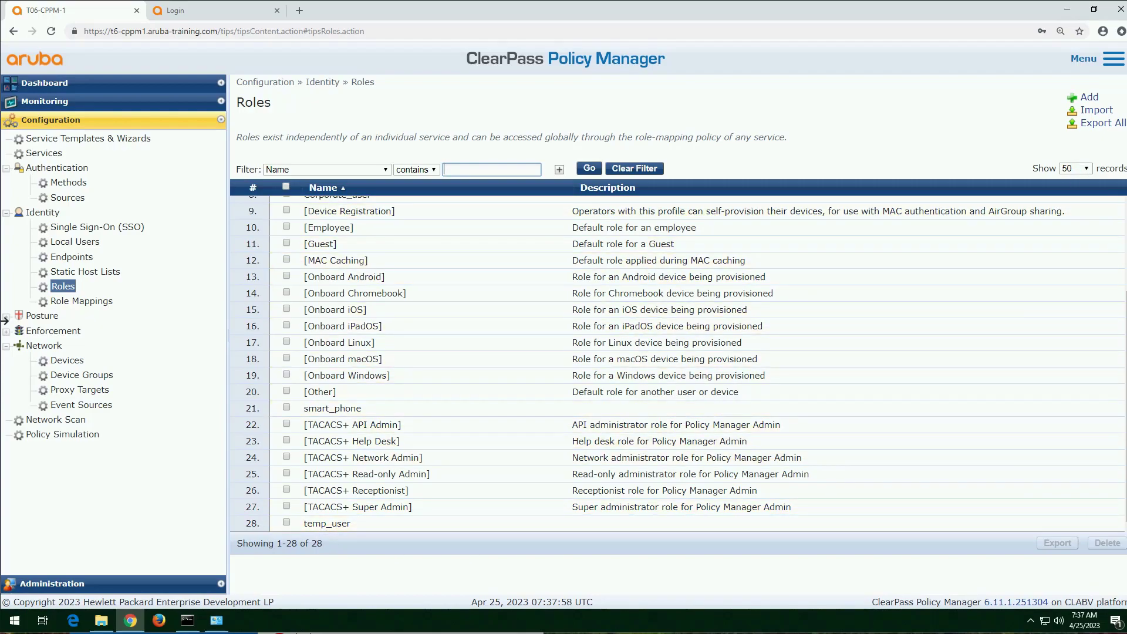
{"action": "scroll", "coordinate": [678, 364], "scroll_direction": "up", "scroll_amount": 3}
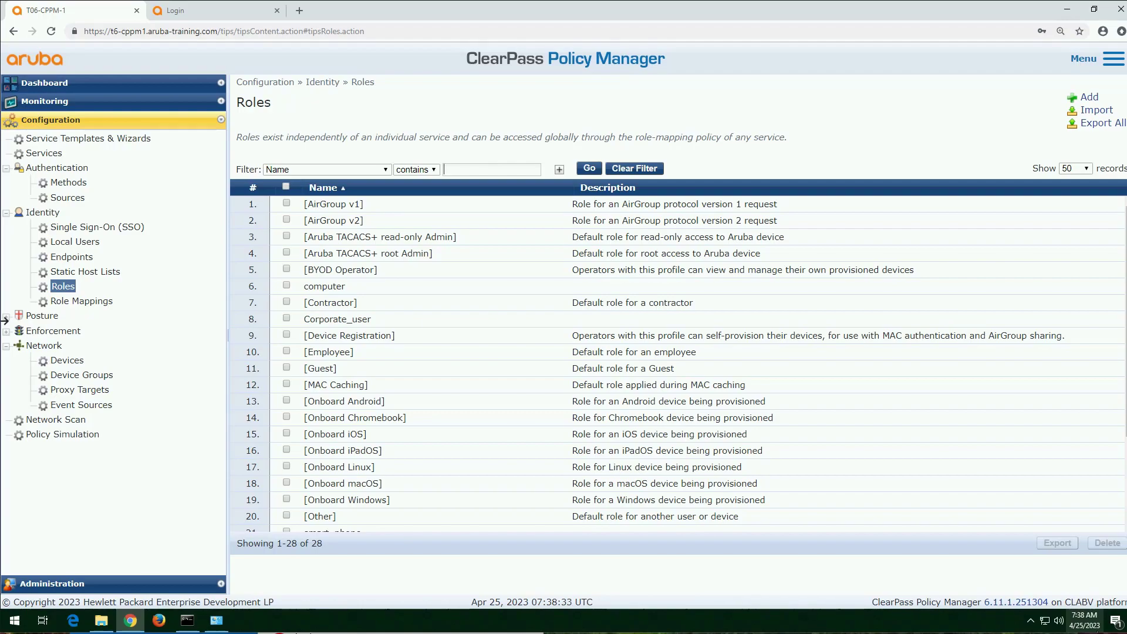
Step: Review the mapping rules of the existing [Guest Roles] role mapping and return to the role mappings list
{"action": "left_click", "coordinate": [101, 304]}
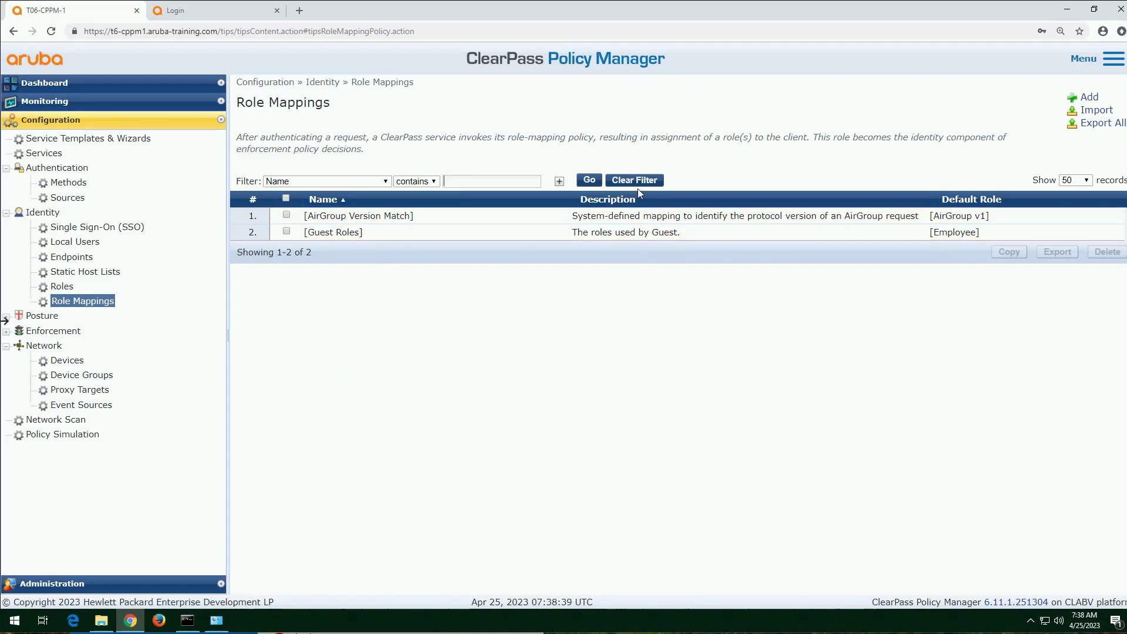
{"action": "left_click", "coordinate": [341, 235]}
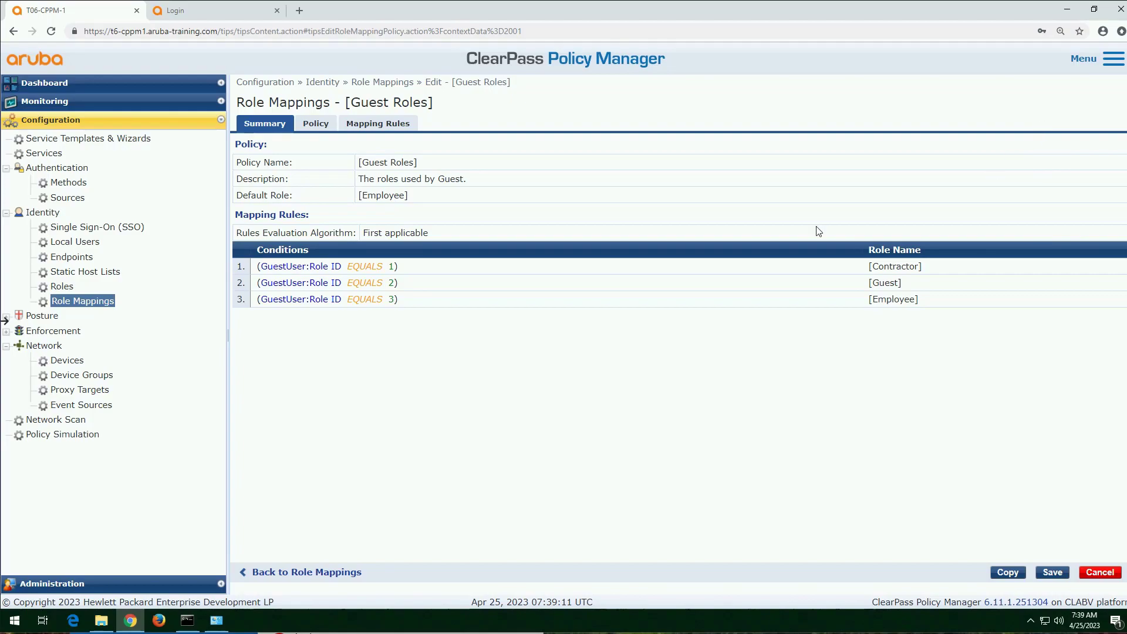
{"action": "left_click", "coordinate": [82, 301]}
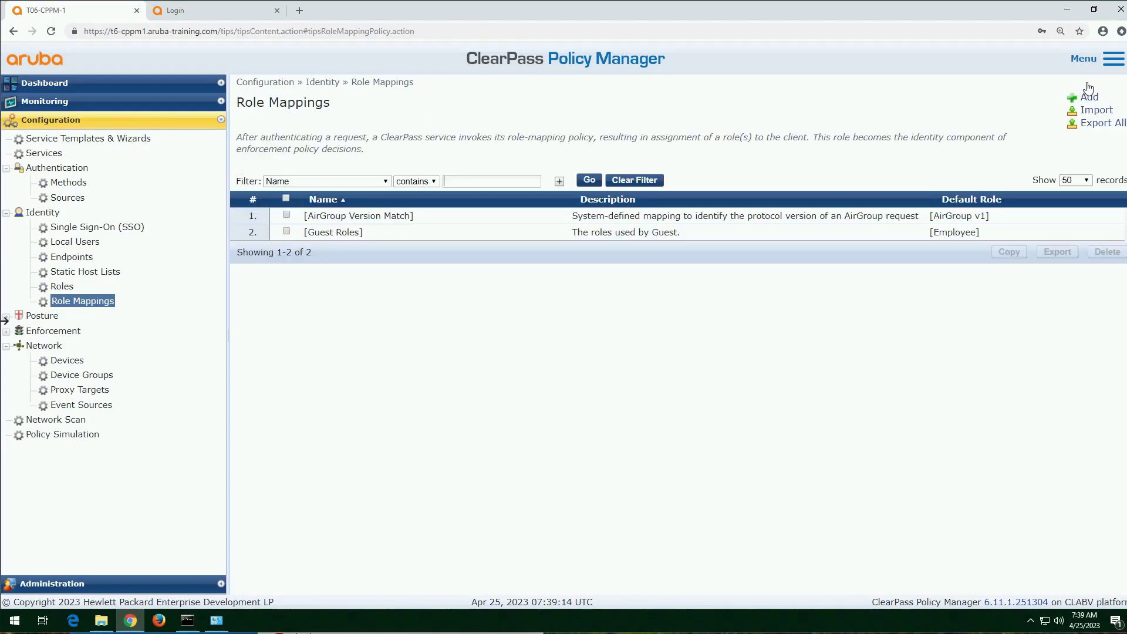
Step: Start a new role mapping policy named "corporate role mapping policy"
{"action": "left_click", "coordinate": [1089, 96]}
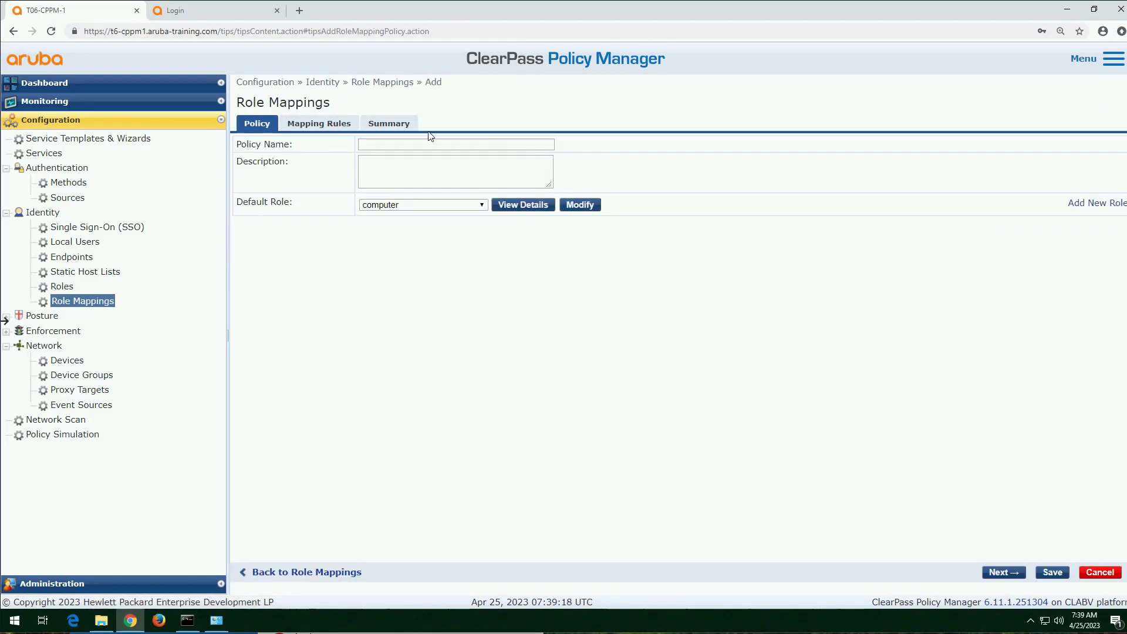
{"action": "left_click", "coordinate": [427, 144]}
{"action": "type", "text": "corporate"}
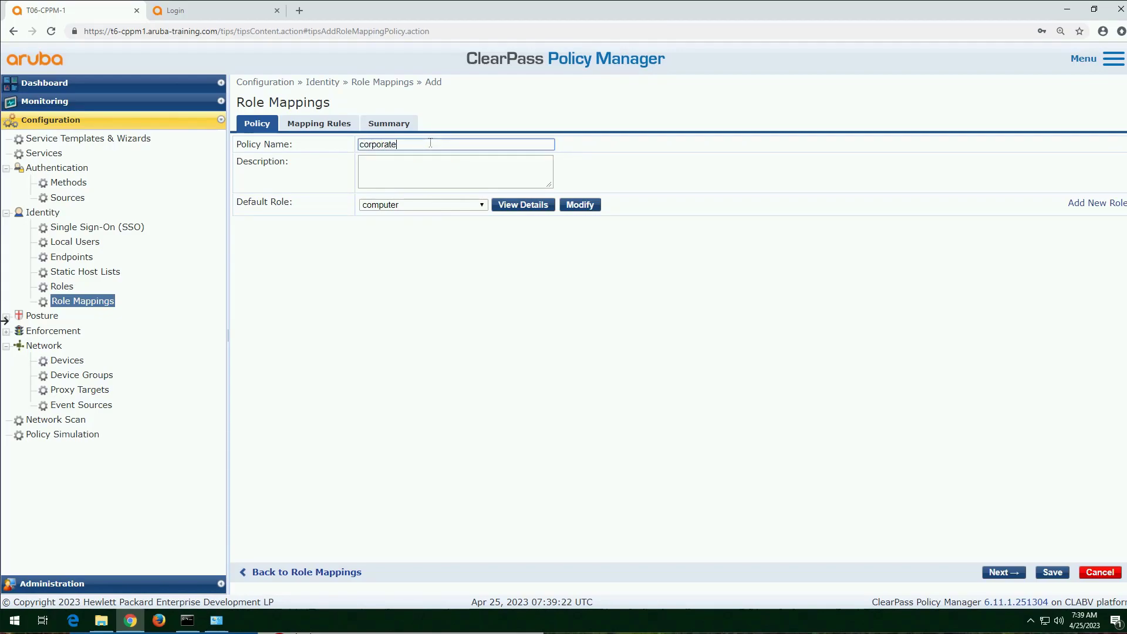
{"action": "type", "text": " role mapping policy"}
Step: Enter "role mapping policy for corporate users" as the policy's description
{"action": "key", "text": "Tab"}
{"action": "type", "text": "roll"}
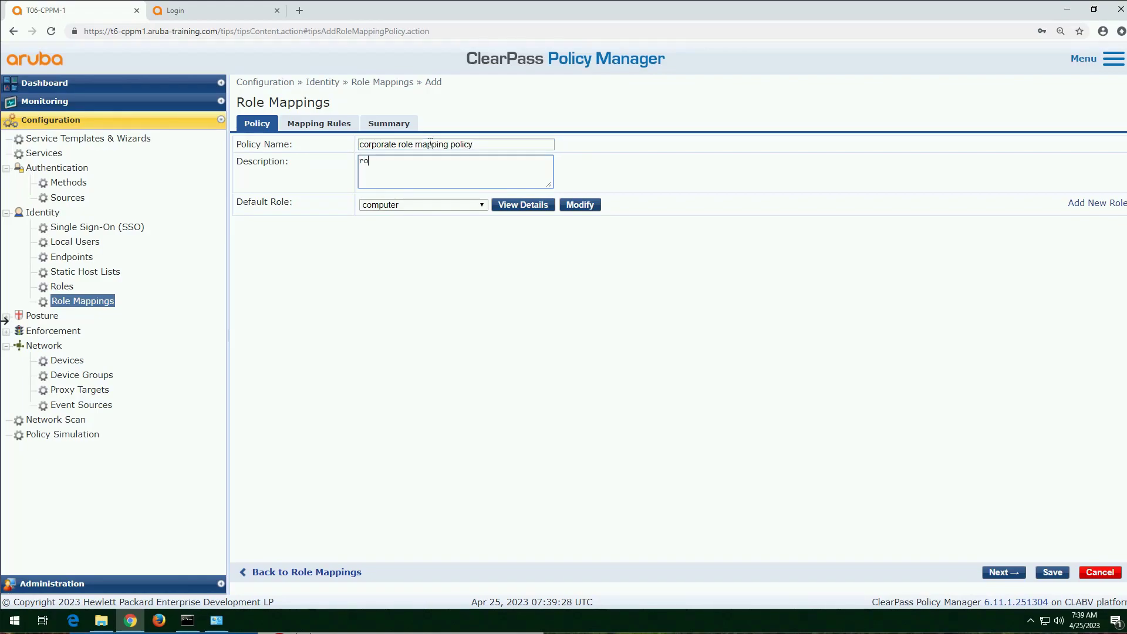
{"action": "type", "text": " mapping policy for corporarte"}
{"action": "key", "text": "BackSpace"}
{"action": "key", "text": "BackSpace"}
{"action": "key", "text": "BackSpace"}
{"action": "type", "text": "te users"}
{"action": "key", "text": "Tab"}
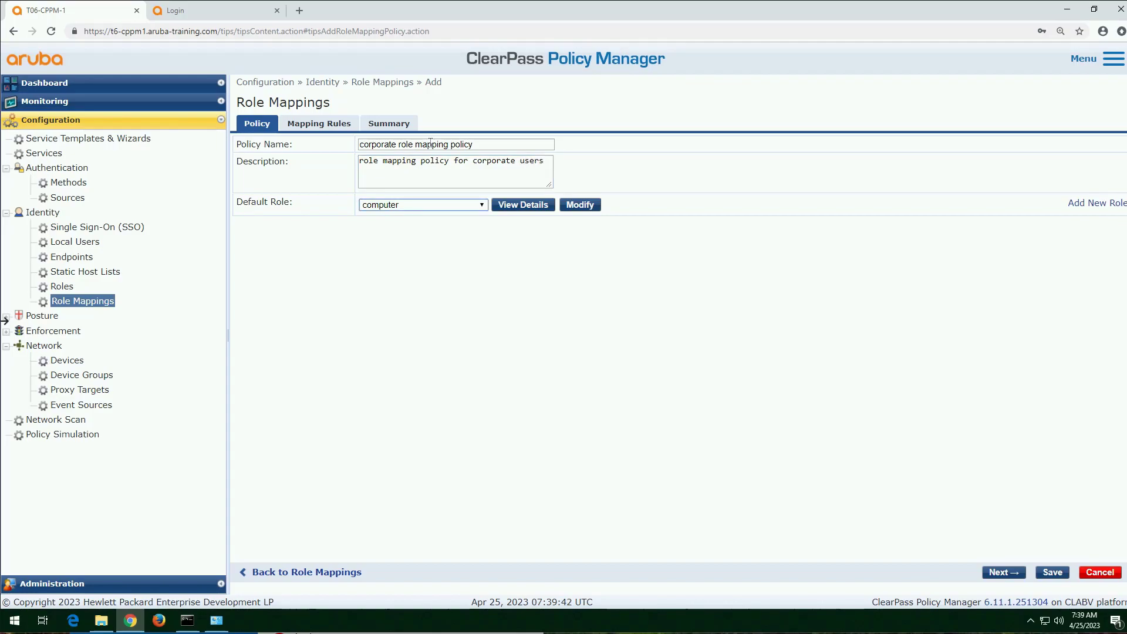
Step: Set the policy's default role to [Other]
{"action": "key", "text": "Down"}
{"action": "left_click", "coordinate": [425, 207]}
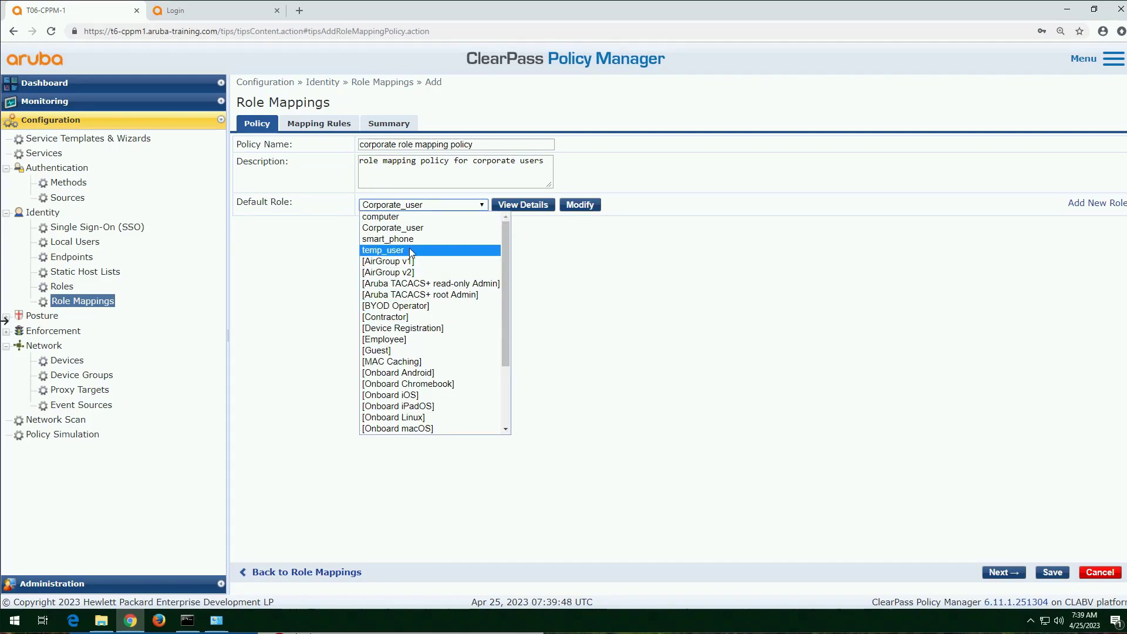
{"action": "scroll", "coordinate": [411, 303], "scroll_direction": "down", "scroll_amount": 2}
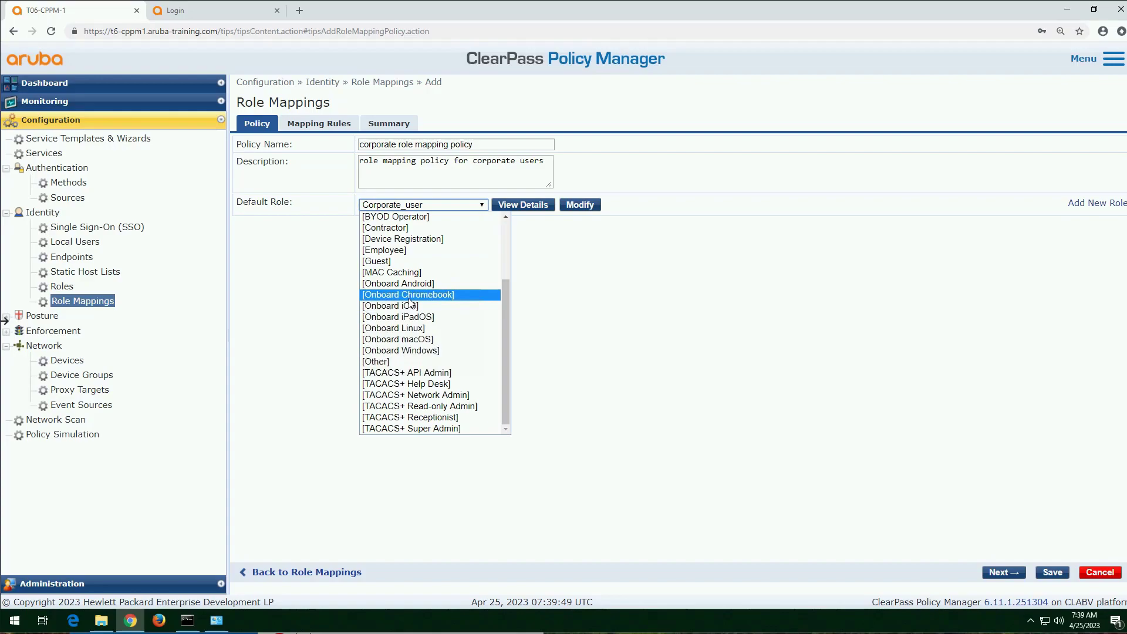
{"action": "left_click", "coordinate": [376, 361]}
Step: Proceed to the mapping rules and set the rules evaluation algorithm to Select all matches
{"action": "left_click", "coordinate": [1010, 575]}
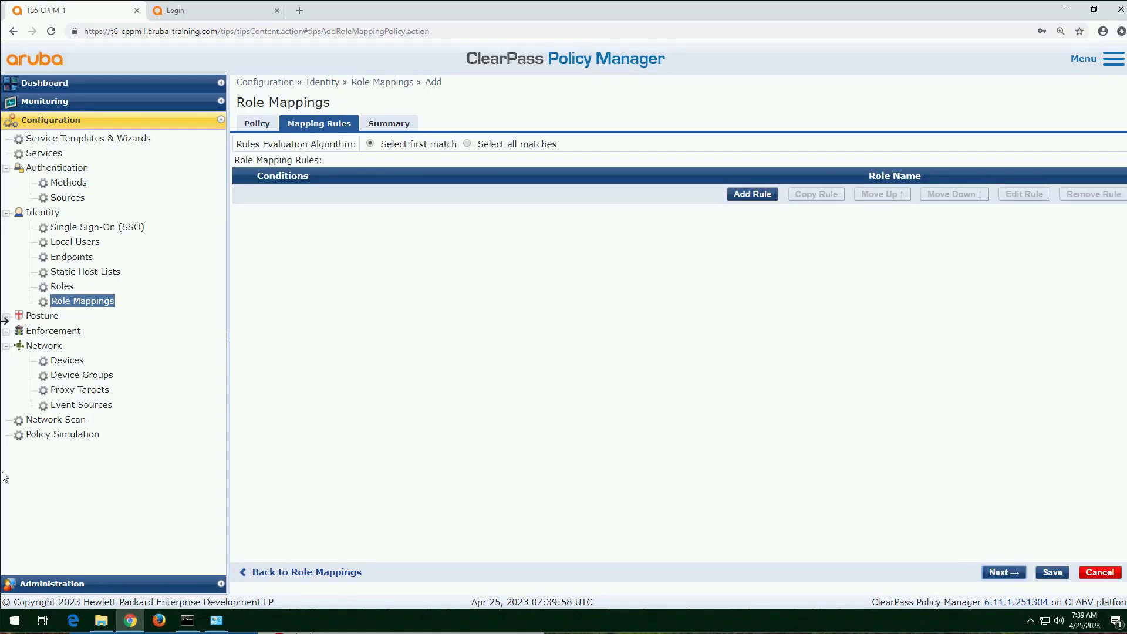
{"action": "left_click", "coordinate": [467, 143]}
{"action": "left_click", "coordinate": [371, 146]}
Step: Start a new mapping rule and set its first condition's type to Authorization:Remote Lab AD
{"action": "left_click", "coordinate": [758, 196]}
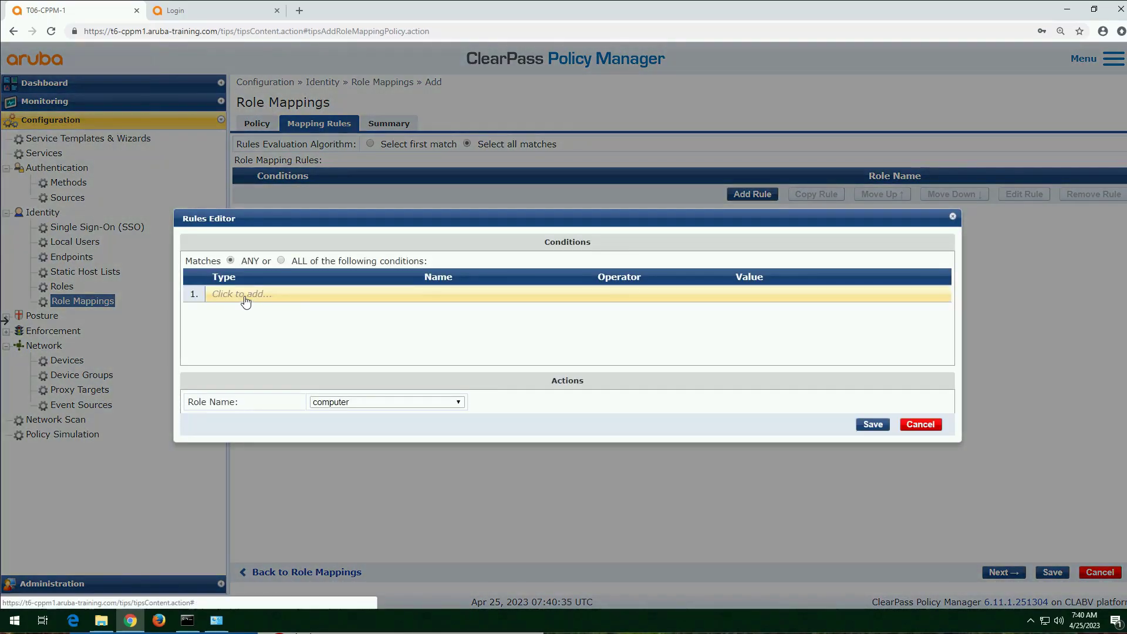
{"action": "left_click", "coordinate": [249, 295]}
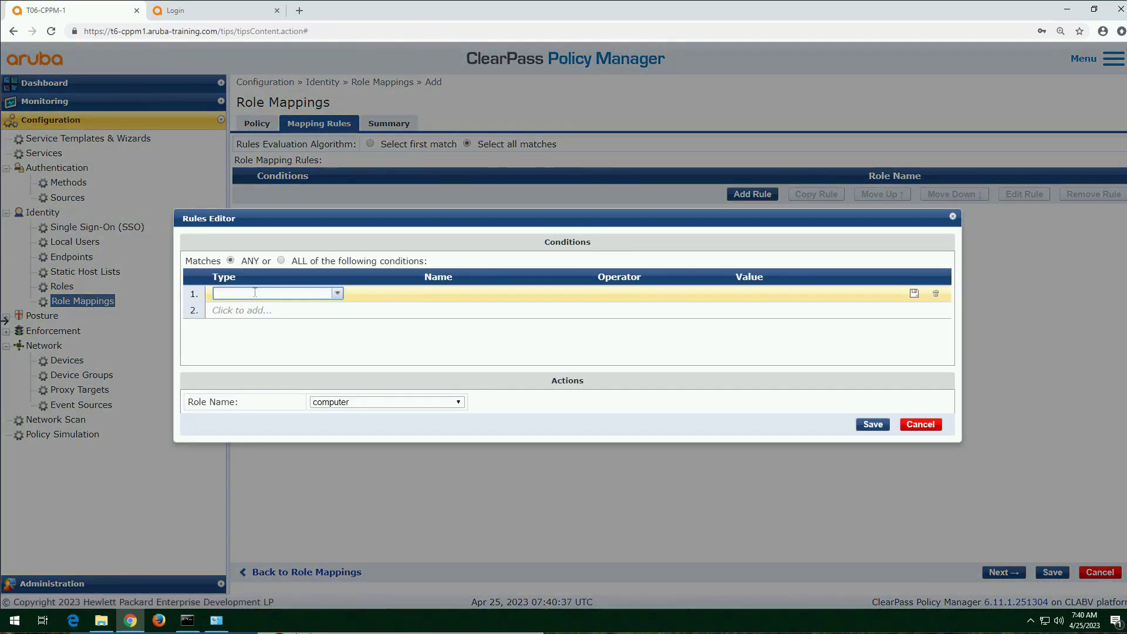
{"action": "type", "text": "autho"}
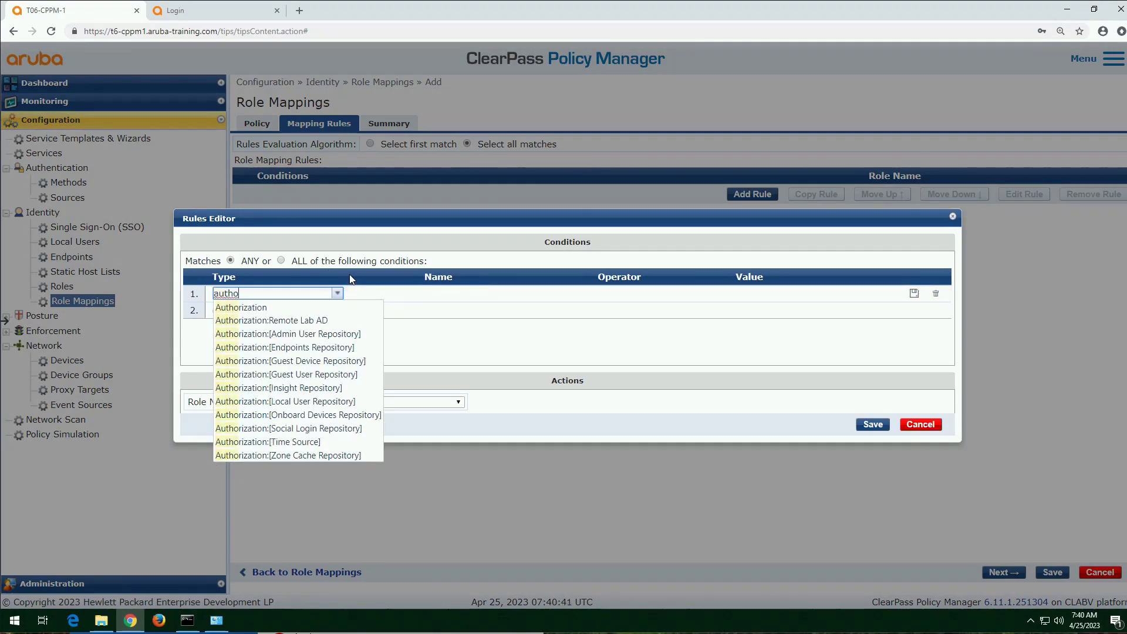
{"action": "key", "text": "Down"}
{"action": "key", "text": "Right"}
{"action": "key", "text": "Down"}
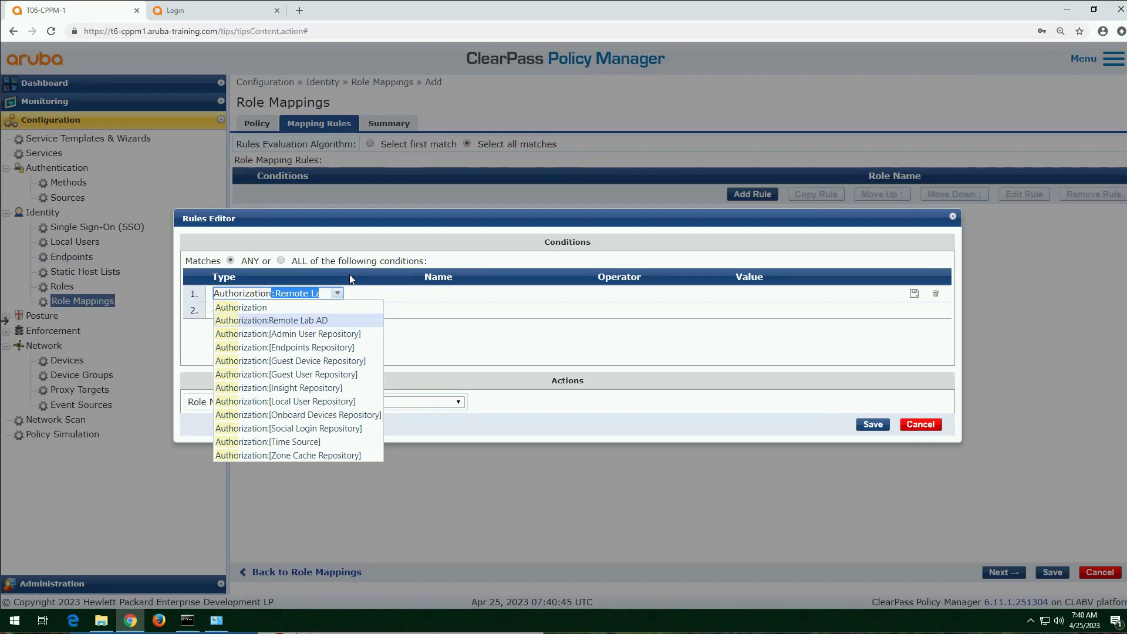
{"action": "left_click", "coordinate": [329, 320]}
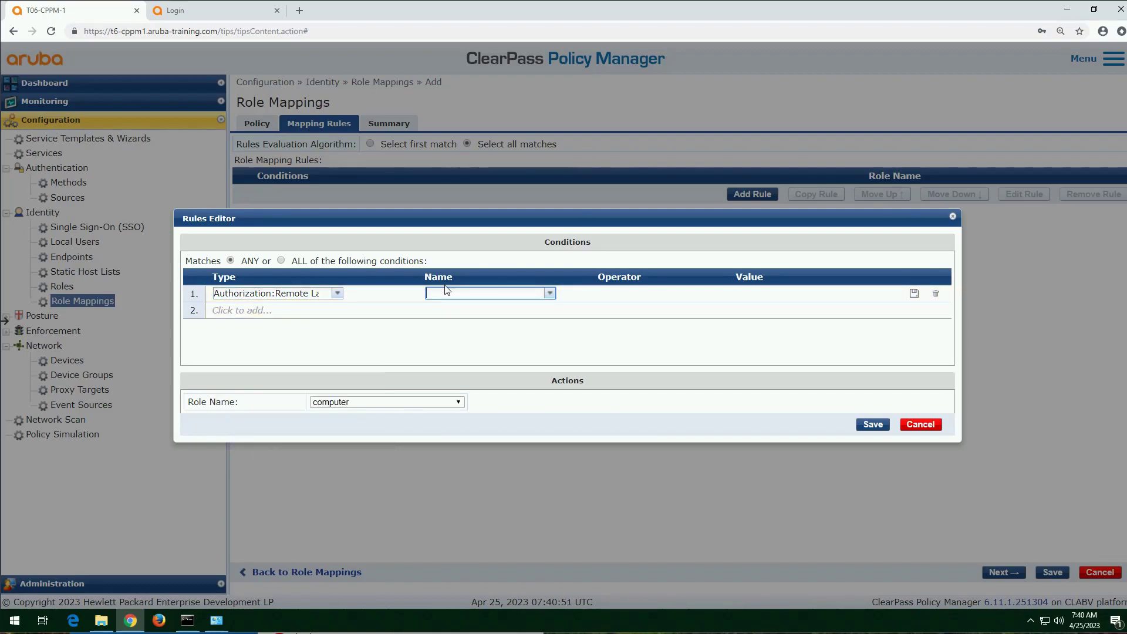
Step: Complete the first condition with the name UserDN, the operator CONTAINS and the value clearpass
{"action": "type", "text": "uer"}
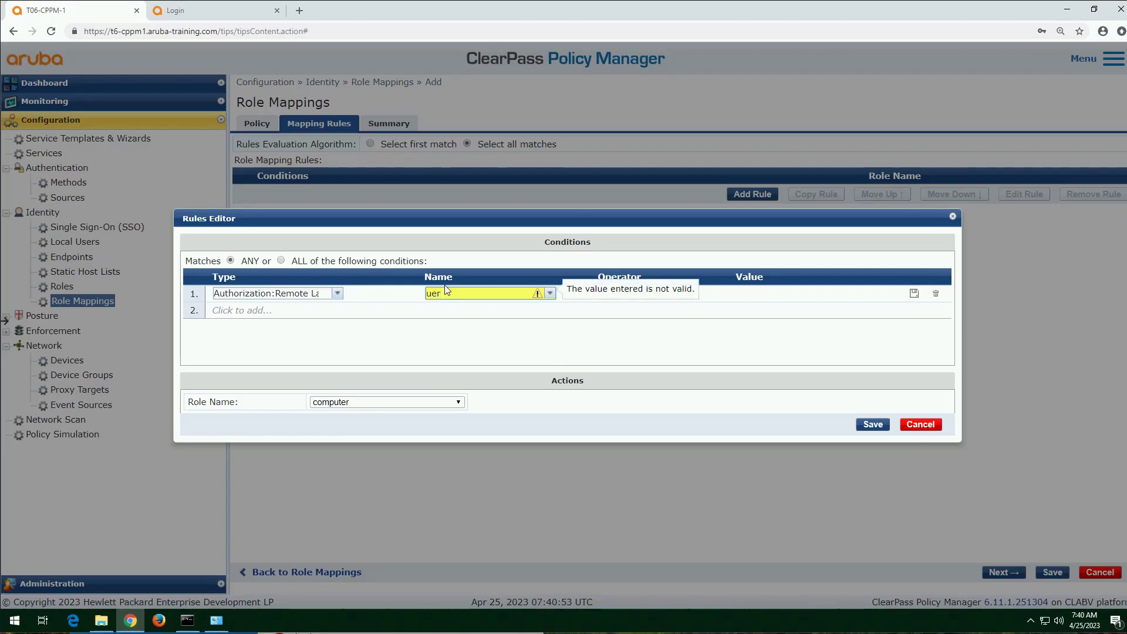
{"action": "key", "text": "BackSpace"}
{"action": "key", "text": "BackSpace"}
{"action": "type", "text": "ser"}
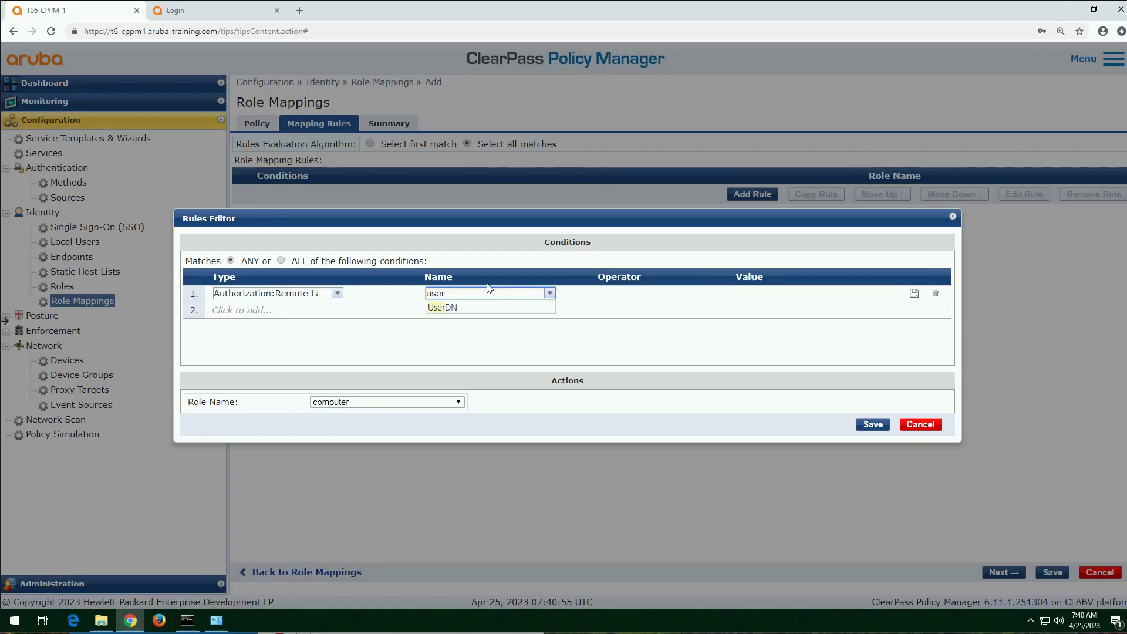
{"action": "left_click", "coordinate": [491, 307]}
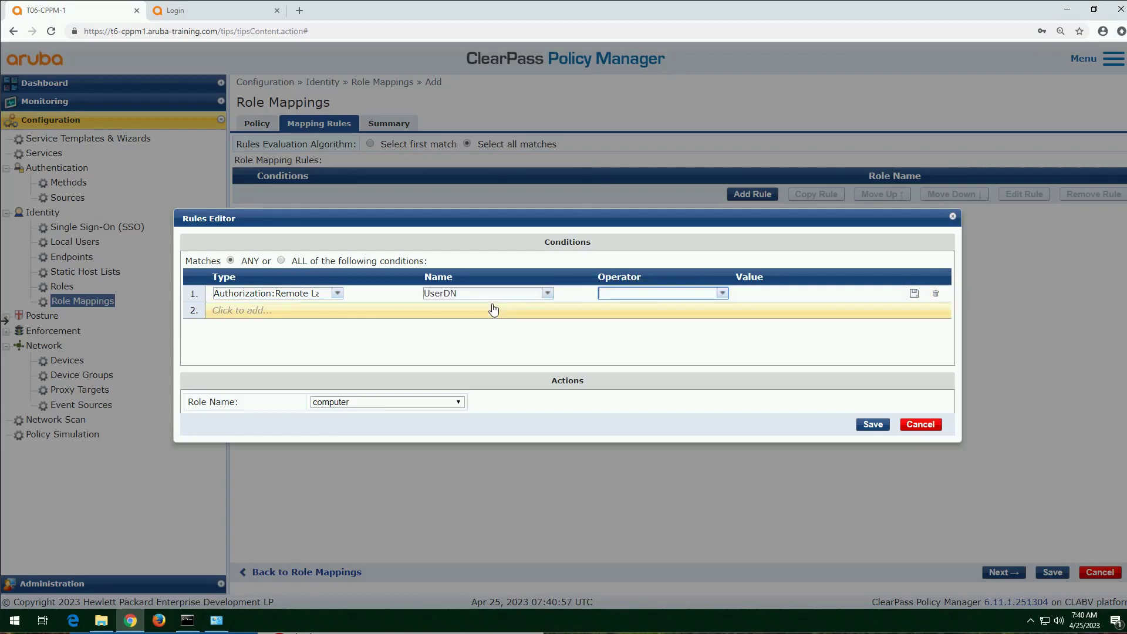
{"action": "type", "text": "cont"}
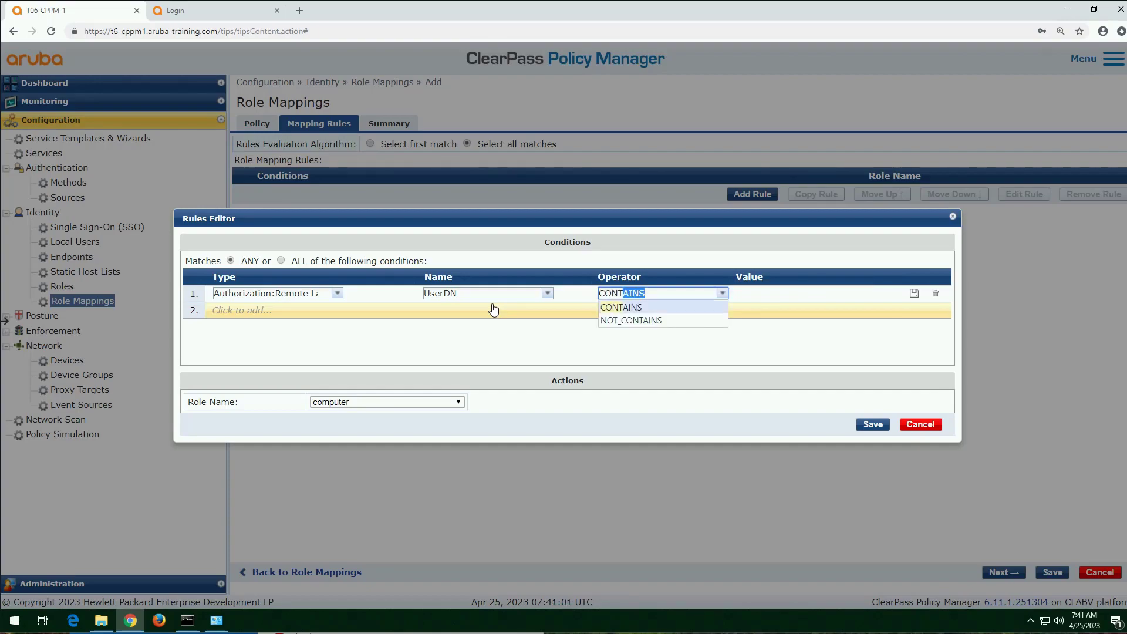
{"action": "key", "text": "Tab"}
{"action": "type", "text": "clearpass"}
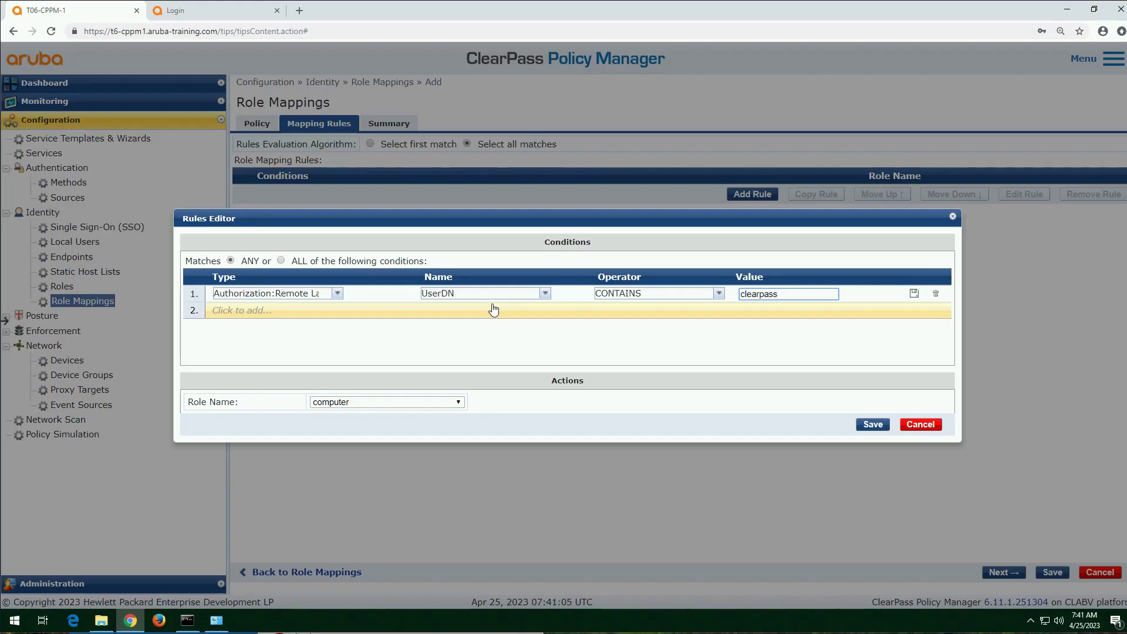
Step: Set the rule's role name to Corporate_user and save the rule
{"action": "key", "text": "Tab"}
{"action": "left_click", "coordinate": [436, 404]}
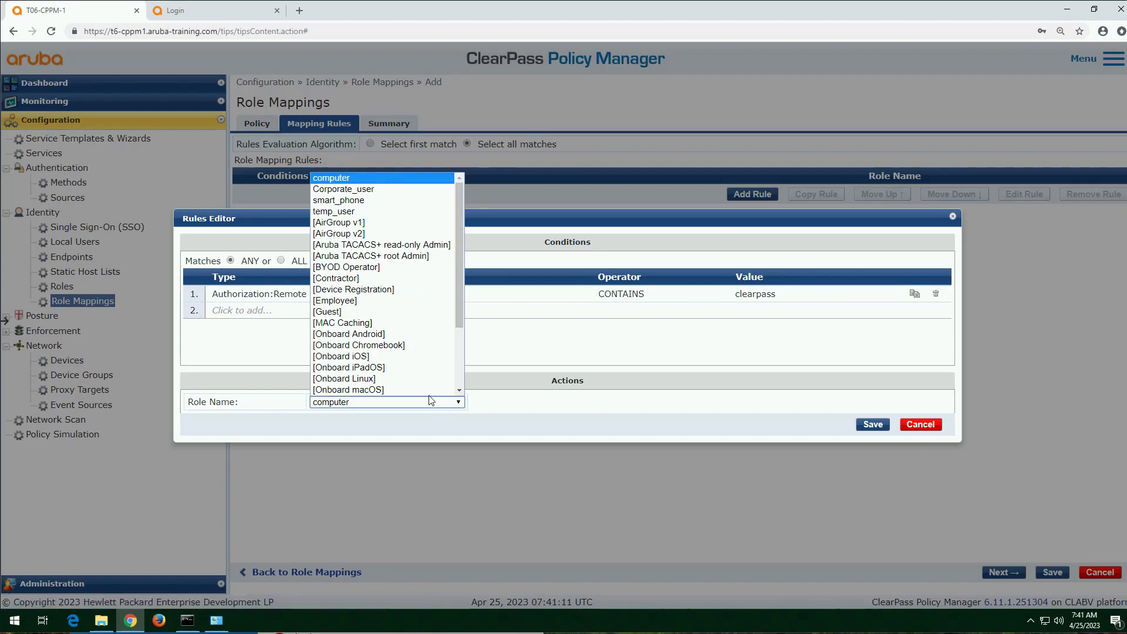
{"action": "left_click", "coordinate": [349, 190]}
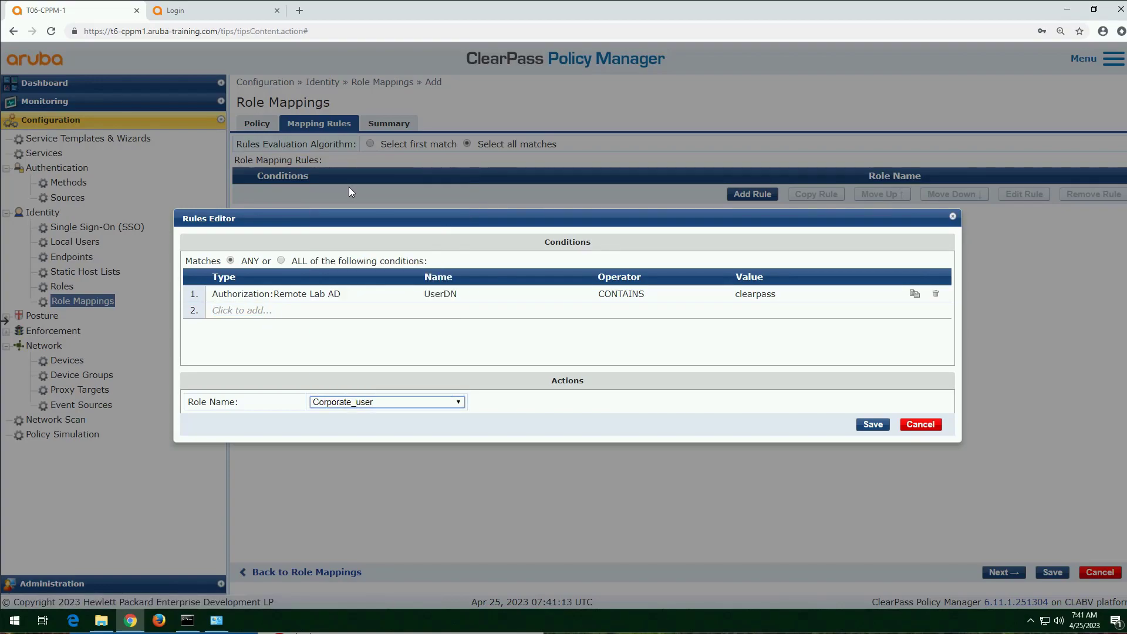
{"action": "left_click", "coordinate": [875, 424]}
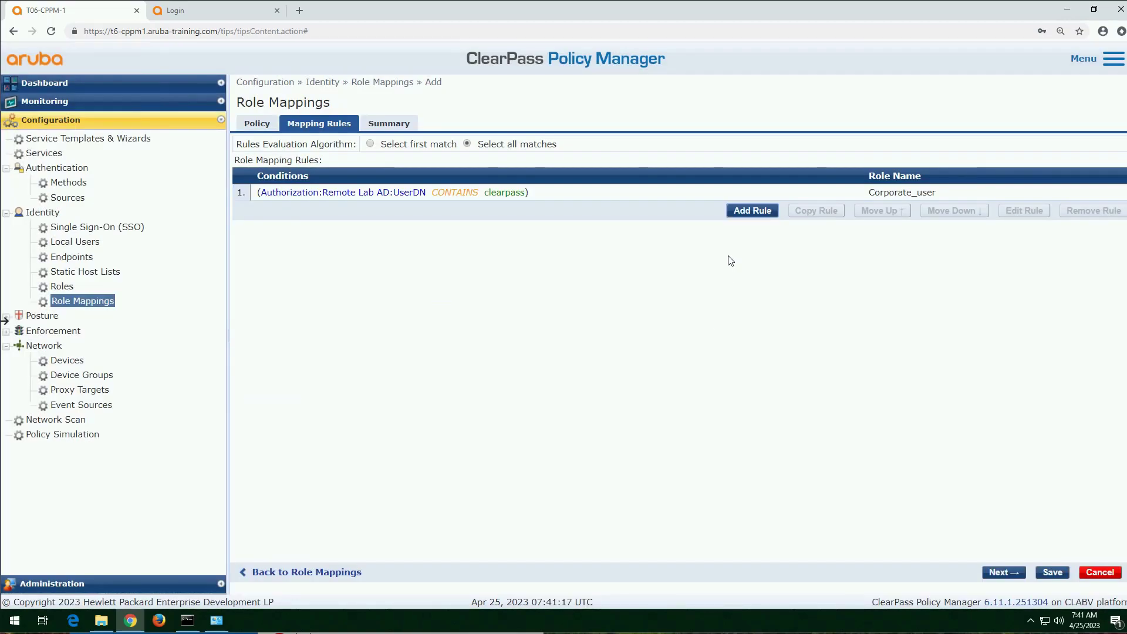
Step: Start a second mapping rule with a condition of type Authentication and name Source
{"action": "left_click", "coordinate": [752, 211]}
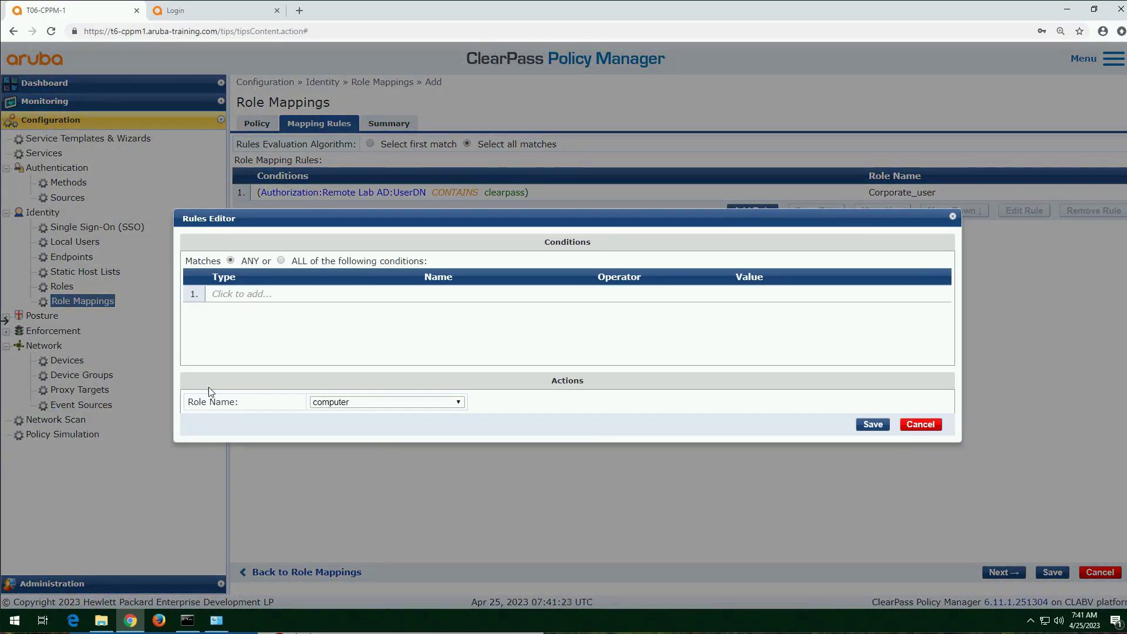
{"action": "left_click", "coordinate": [254, 302]}
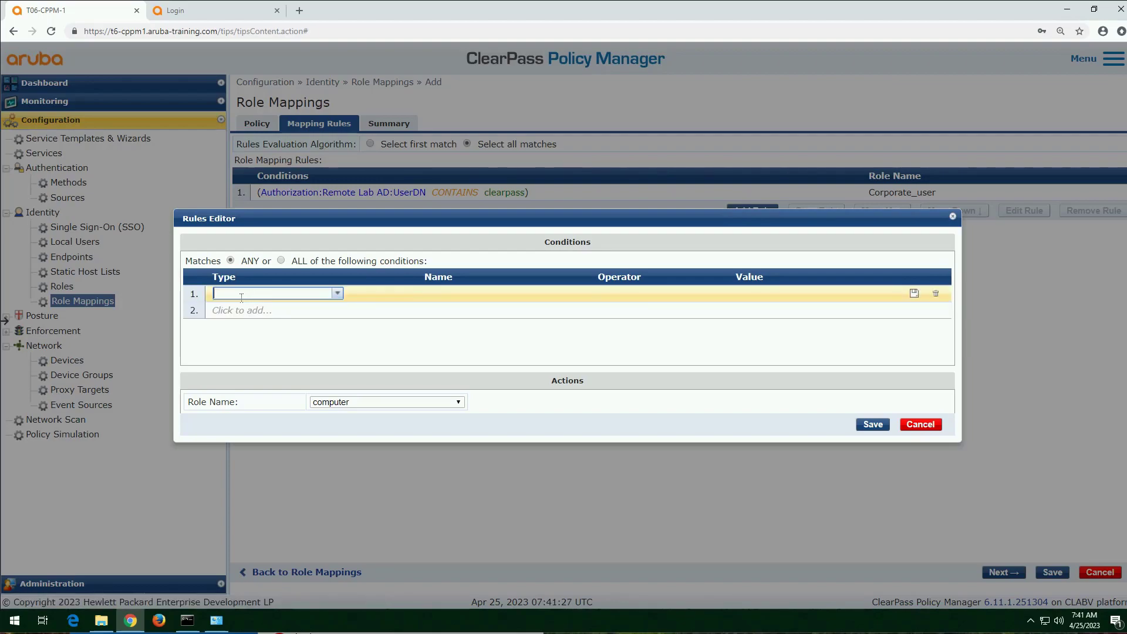
{"action": "type", "text": "authe"}
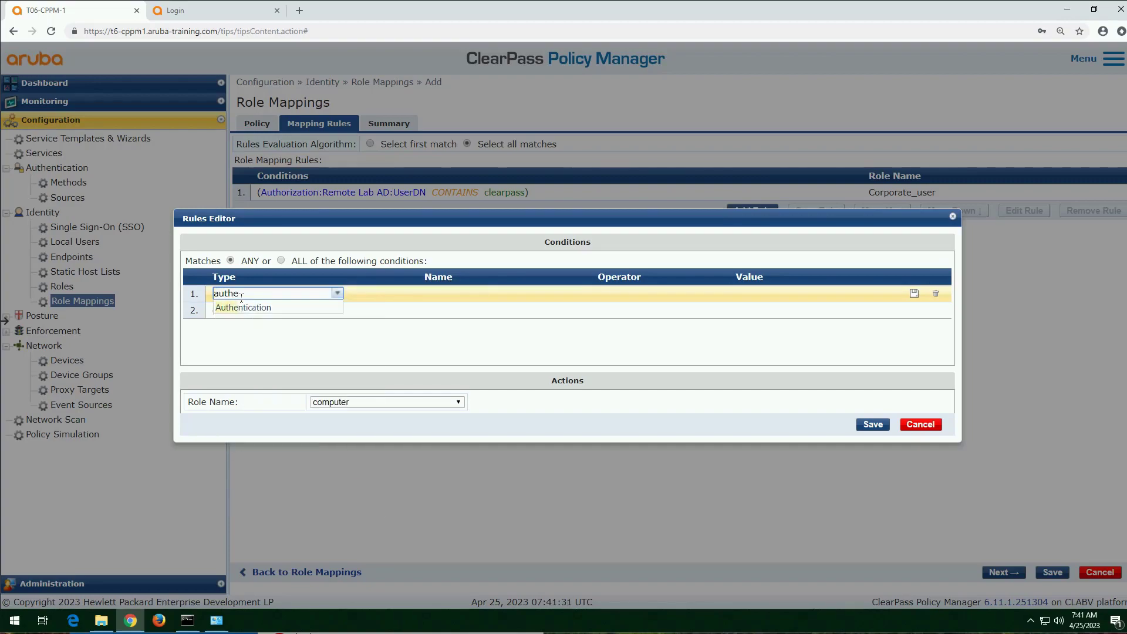
{"action": "key", "text": "Down"}
{"action": "key", "text": "Return"}
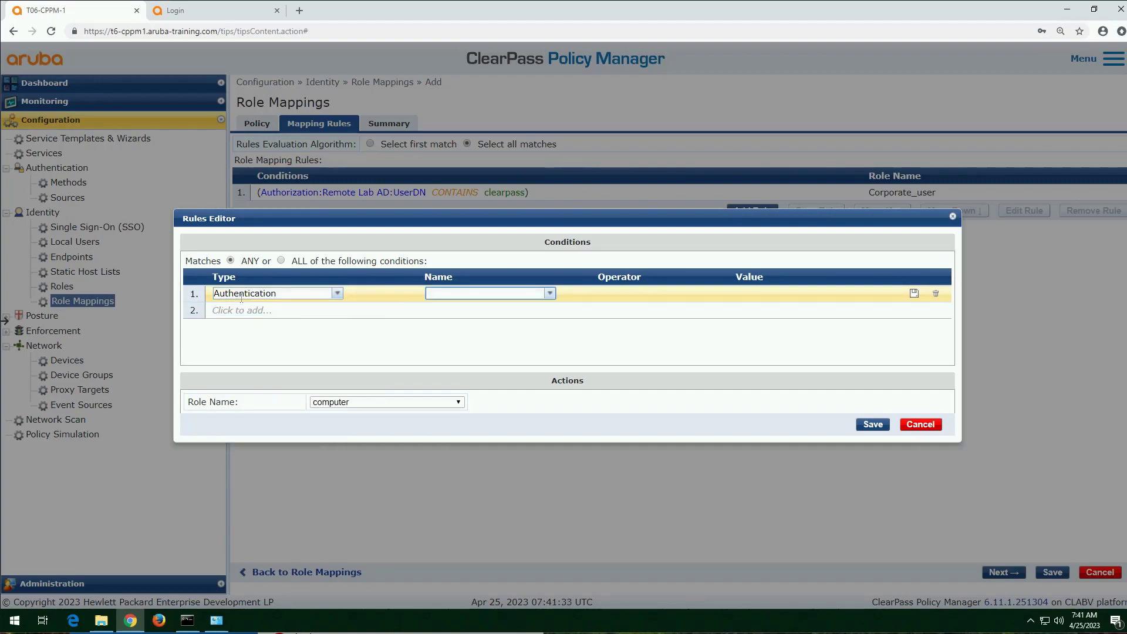
{"action": "type", "text": "source"}
{"action": "key", "text": "Down"}
{"action": "key", "text": "Return"}
Step: Complete the Source condition with the operator EQUALS and the value [Local User Repository]
{"action": "type", "text": "eq"}
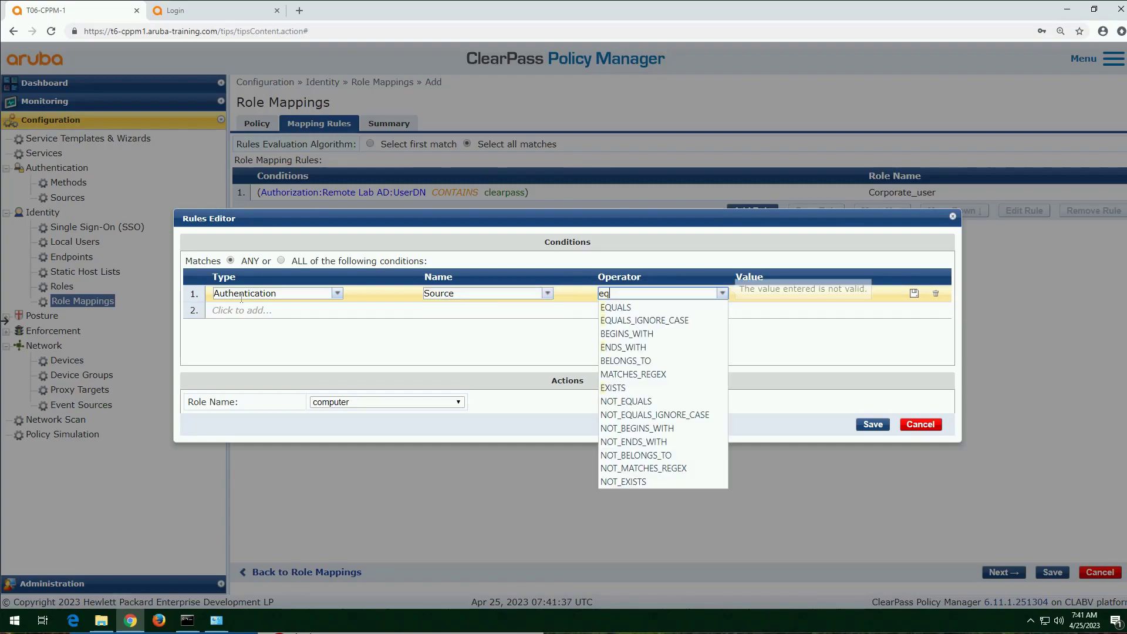
{"action": "key", "text": "Down"}
{"action": "key", "text": "Return"}
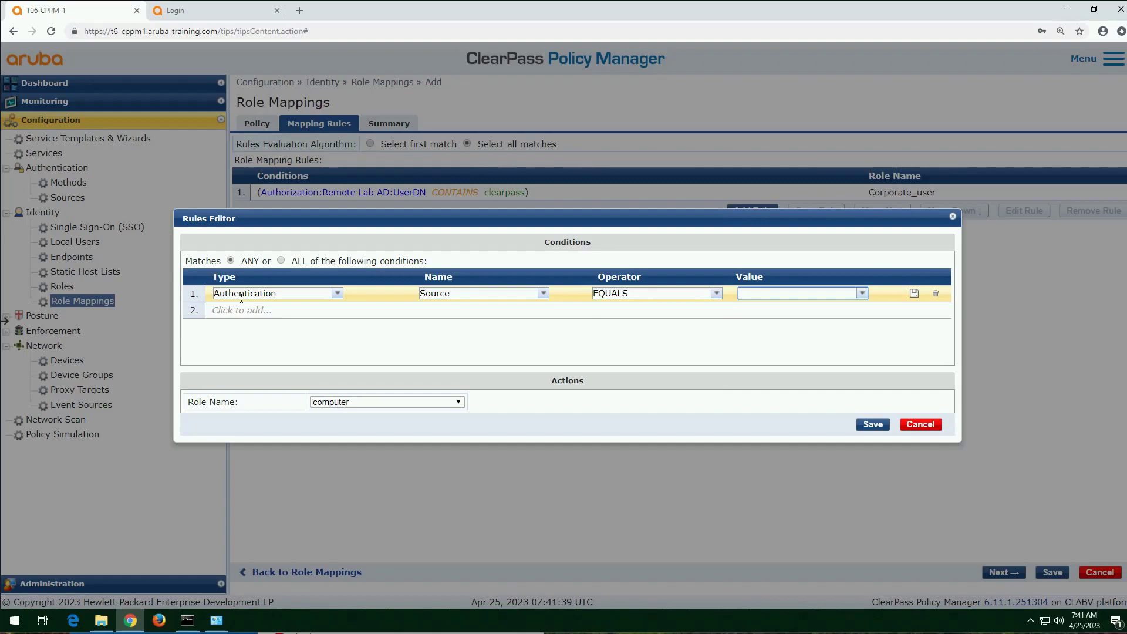
{"action": "type", "text": "loc"}
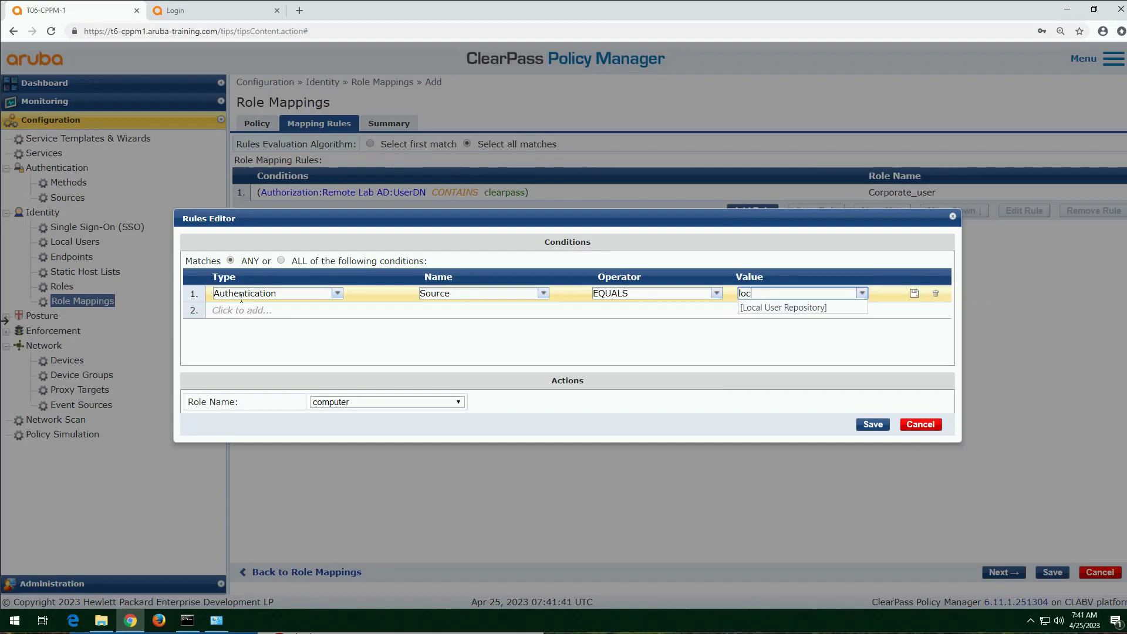
{"action": "left_click", "coordinate": [782, 307]}
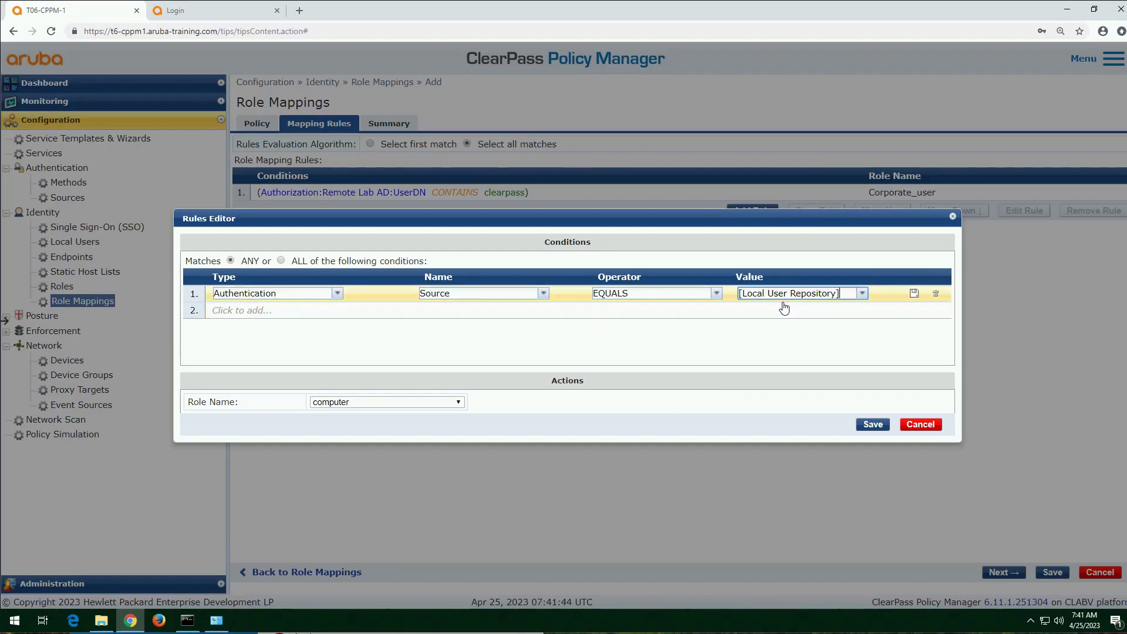
Step: Assign the temp_user role to the Local User Repository rule and save the rule
{"action": "left_click", "coordinate": [459, 402]}
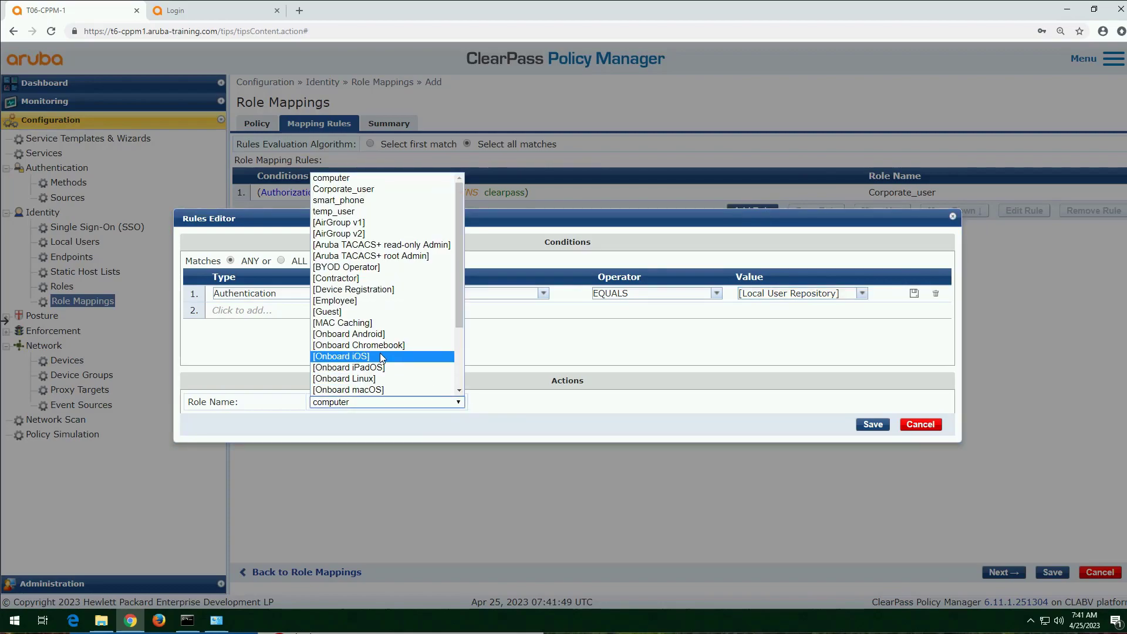
{"action": "scroll", "coordinate": [379, 354], "scroll_direction": "down", "scroll_amount": 3}
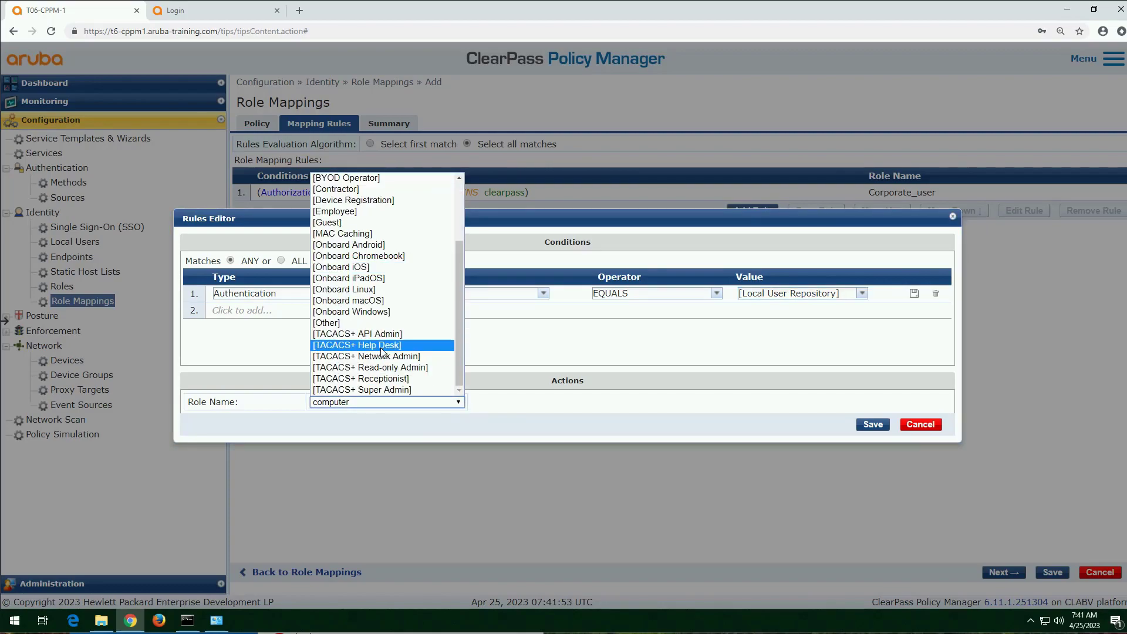
{"action": "scroll", "coordinate": [382, 351], "scroll_direction": "up", "scroll_amount": 3}
{"action": "left_click", "coordinate": [375, 216]}
{"action": "left_click", "coordinate": [866, 425]}
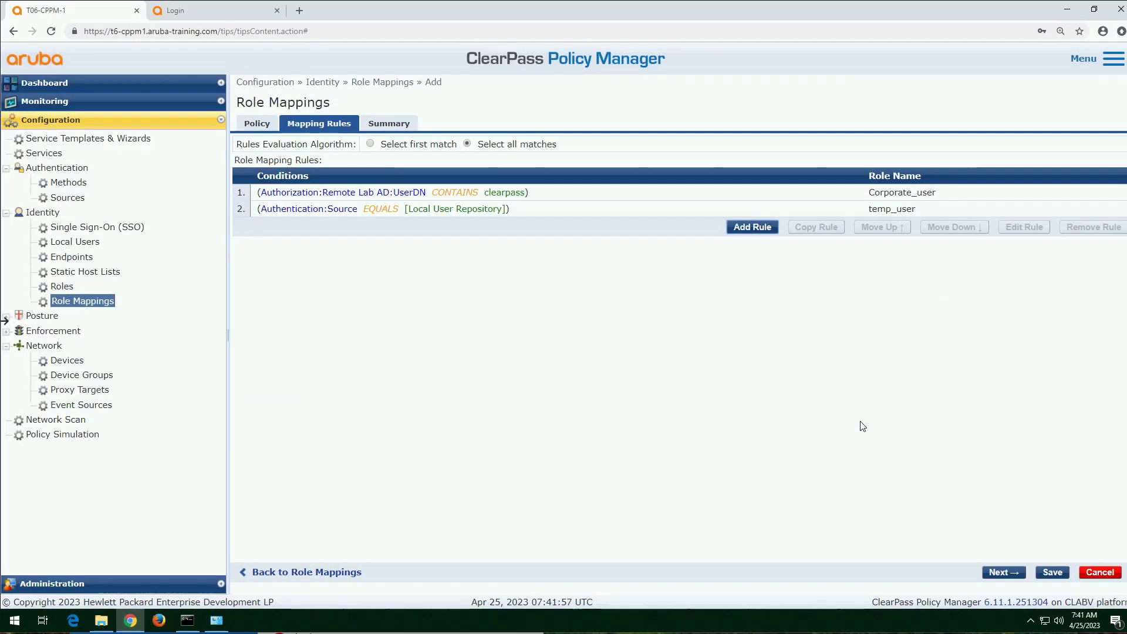
Step: Start a third mapping rule and set its condition's type to Authorization:[Endpoints Repository]
{"action": "left_click", "coordinate": [762, 228]}
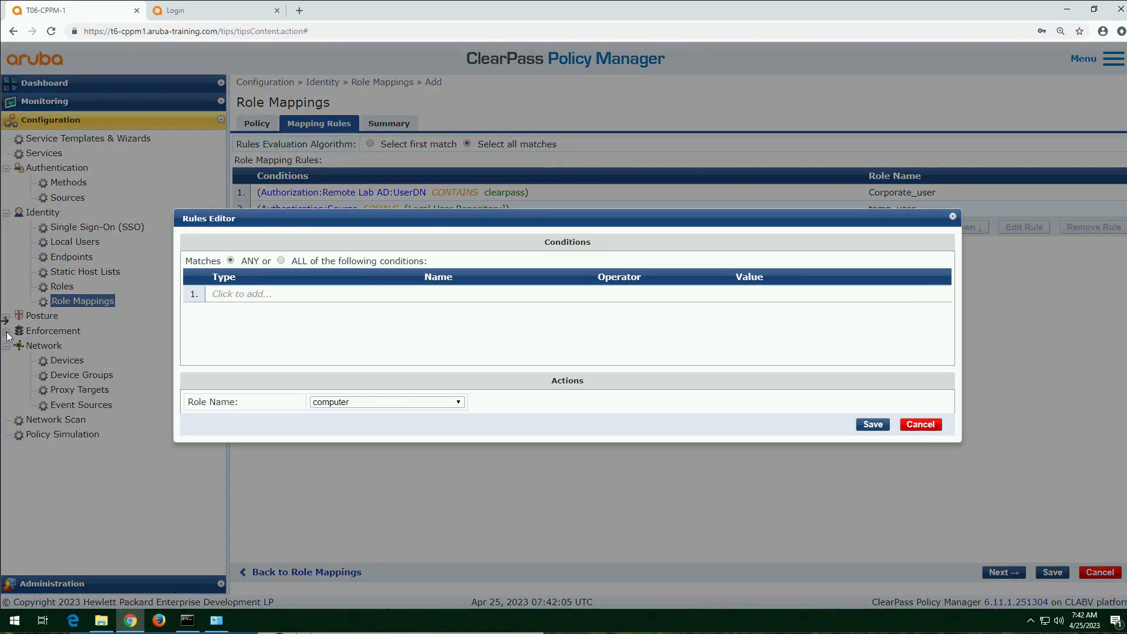
{"action": "left_click", "coordinate": [245, 294]}
{"action": "type", "text": "autho"}
{"action": "key", "text": "Down"}
{"action": "key", "text": "Down"}
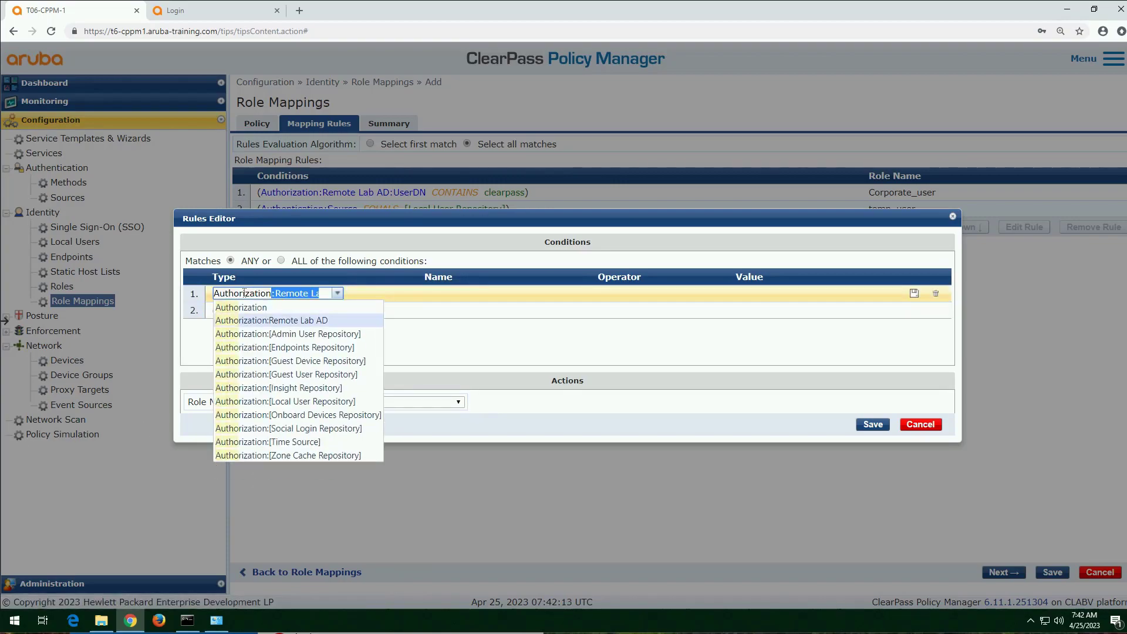
{"action": "key", "text": "Down"}
{"action": "key", "text": "Down"}
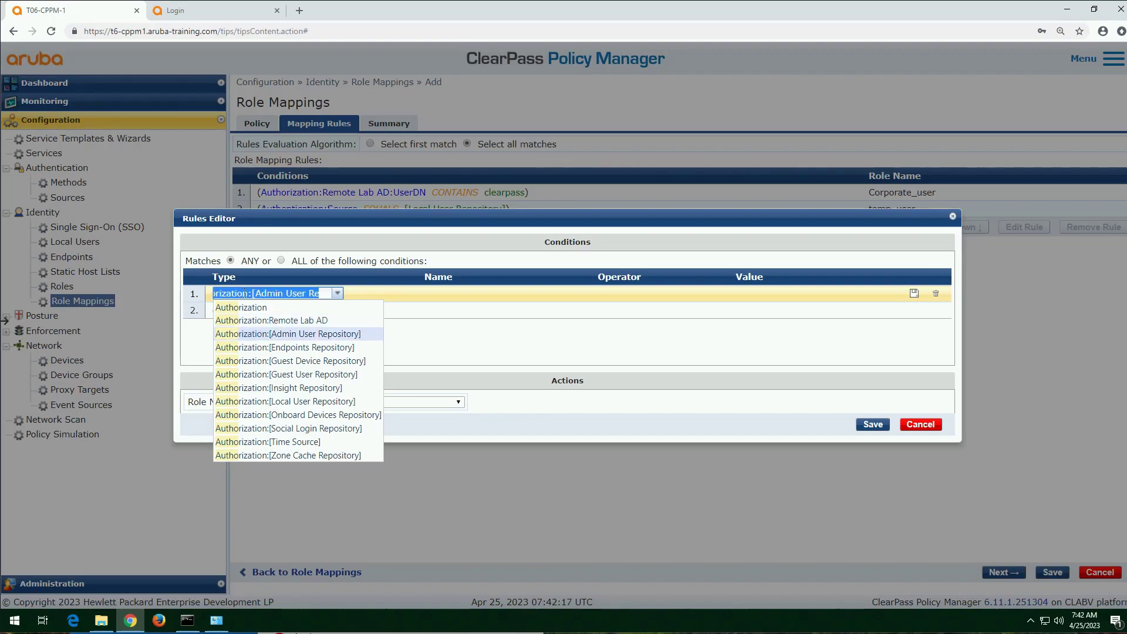
{"action": "key", "text": "Return"}
Step: Complete the third rule's condition with the name Category, the operator EQUALS and the value Computer
{"action": "type", "text": "ca"}
{"action": "key", "text": "Down"}
{"action": "key", "text": "Down"}
{"action": "key", "text": "Down"}
{"action": "key", "text": "Return"}
{"action": "type", "text": "eq"}
{"action": "key", "text": "Return"}
{"action": "type", "text": "comp"}
{"action": "key", "text": "Return"}
Step: Assign the computer role to the third rule and save the rule
{"action": "left_click", "coordinate": [460, 403]}
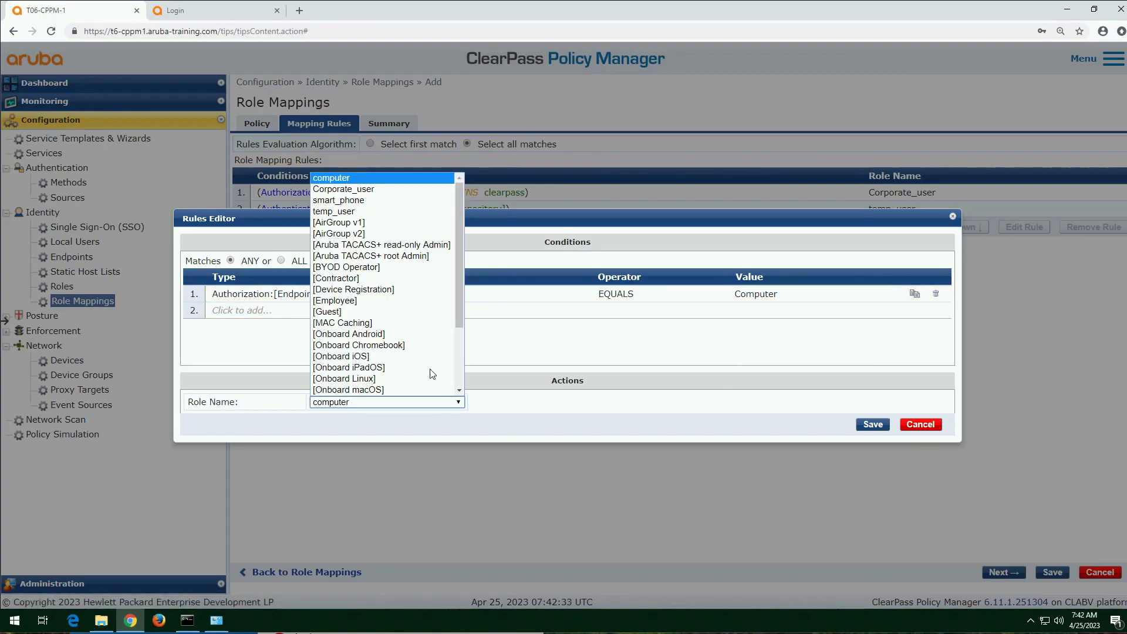
{"action": "left_click", "coordinate": [354, 178]}
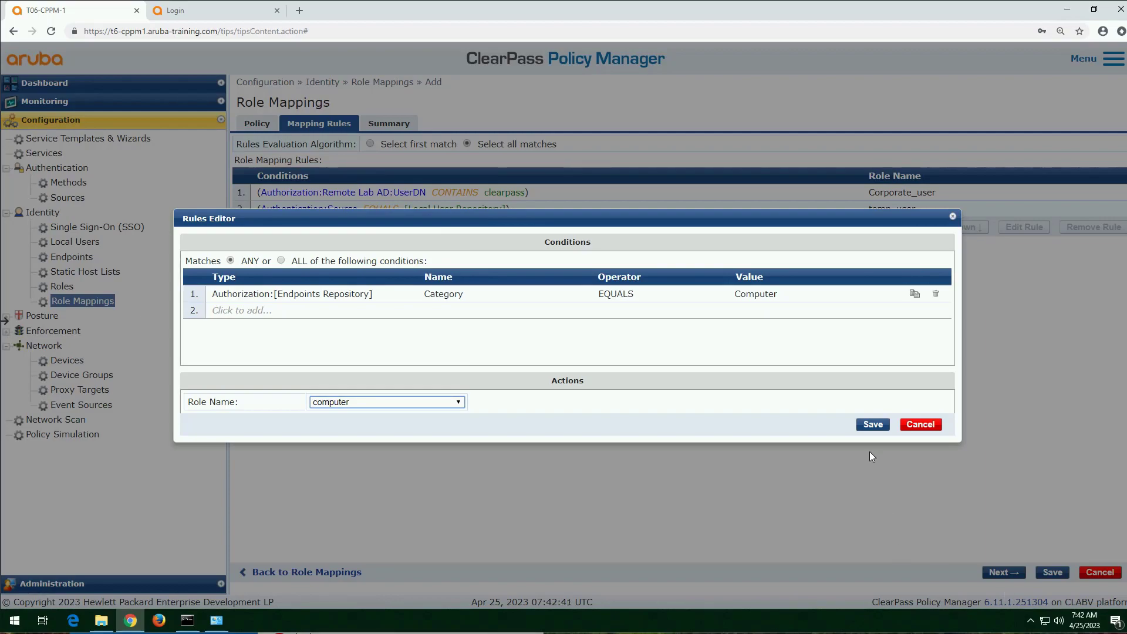
{"action": "left_click", "coordinate": [873, 424]}
Step: Start a fourth mapping rule with the condition type Authorization:[Endpoints Repository]
{"action": "left_click", "coordinate": [764, 249]}
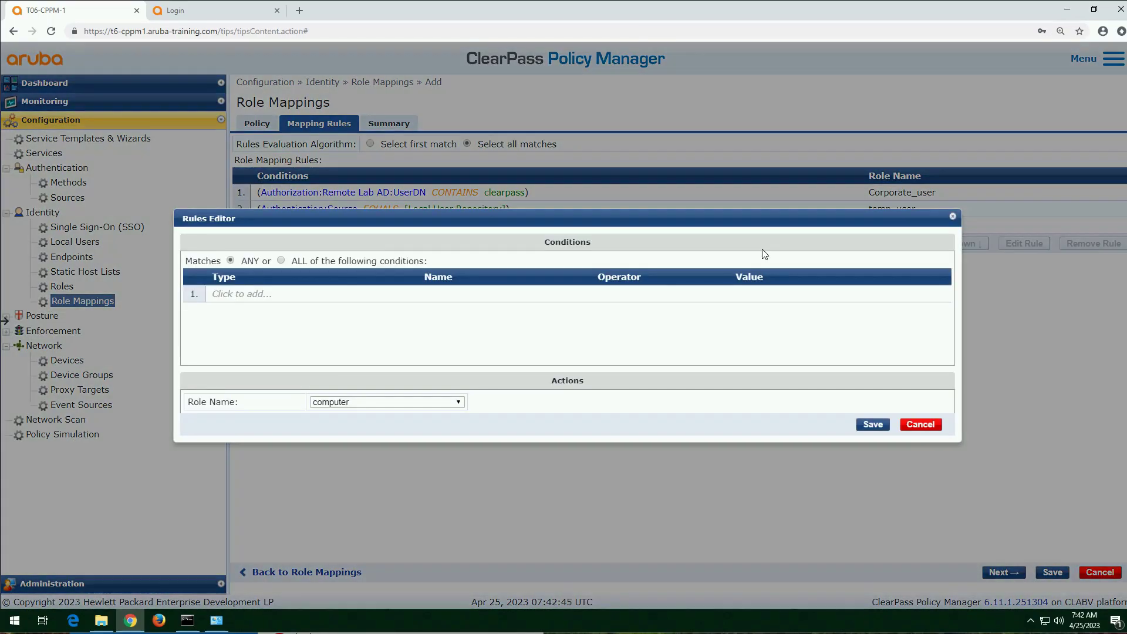
{"action": "left_click", "coordinate": [253, 299]}
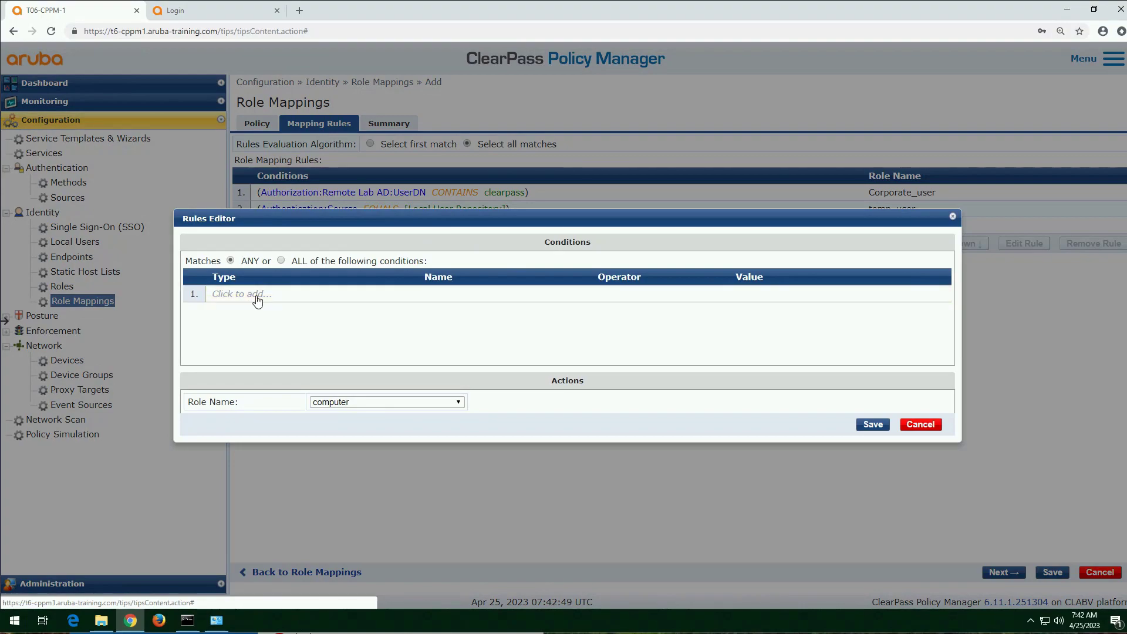
{"action": "type", "text": "auth"}
{"action": "key", "text": "Down"}
{"action": "key", "text": "Down"}
{"action": "key", "text": "Down"}
{"action": "key", "text": "Down"}
{"action": "key", "text": "Tab"}
Step: Complete the fourth rule's condition with the name Category, the operator EQUALS and the value SmartDevice
{"action": "type", "text": "cat"}
{"action": "key", "text": "Down"}
{"action": "key", "text": "Down"}
{"action": "key", "text": "Down"}
{"action": "key", "text": "Tab"}
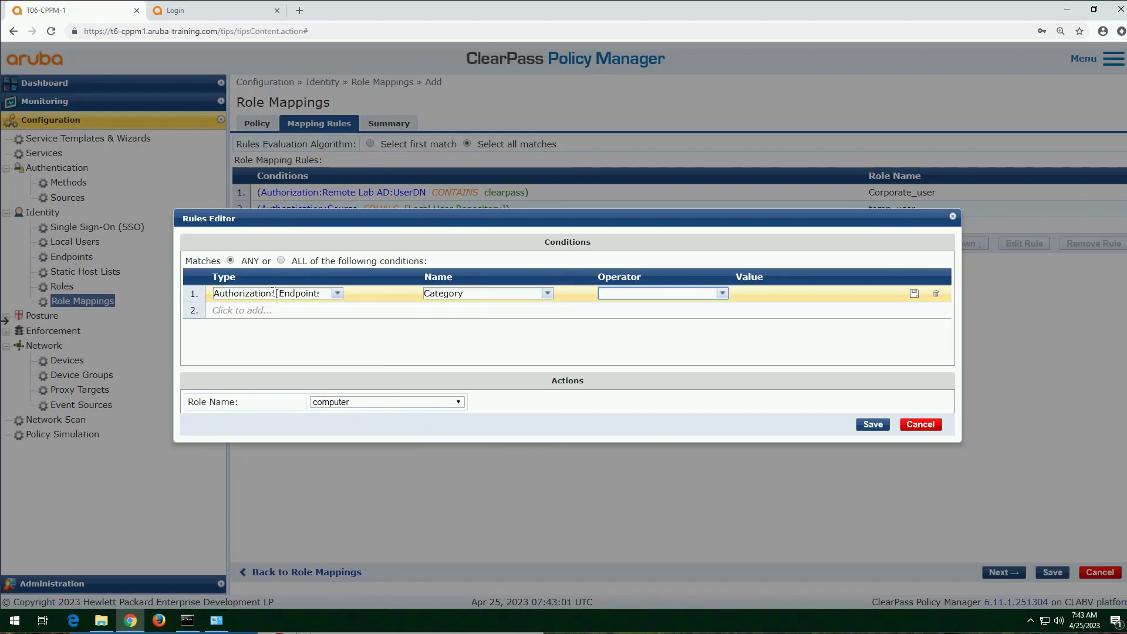
{"action": "type", "text": "eq"}
{"action": "key", "text": "Down"}
{"action": "key", "text": "Tab"}
{"action": "type", "text": "sma"}
{"action": "key", "text": "Down"}
{"action": "key", "text": "Tab"}
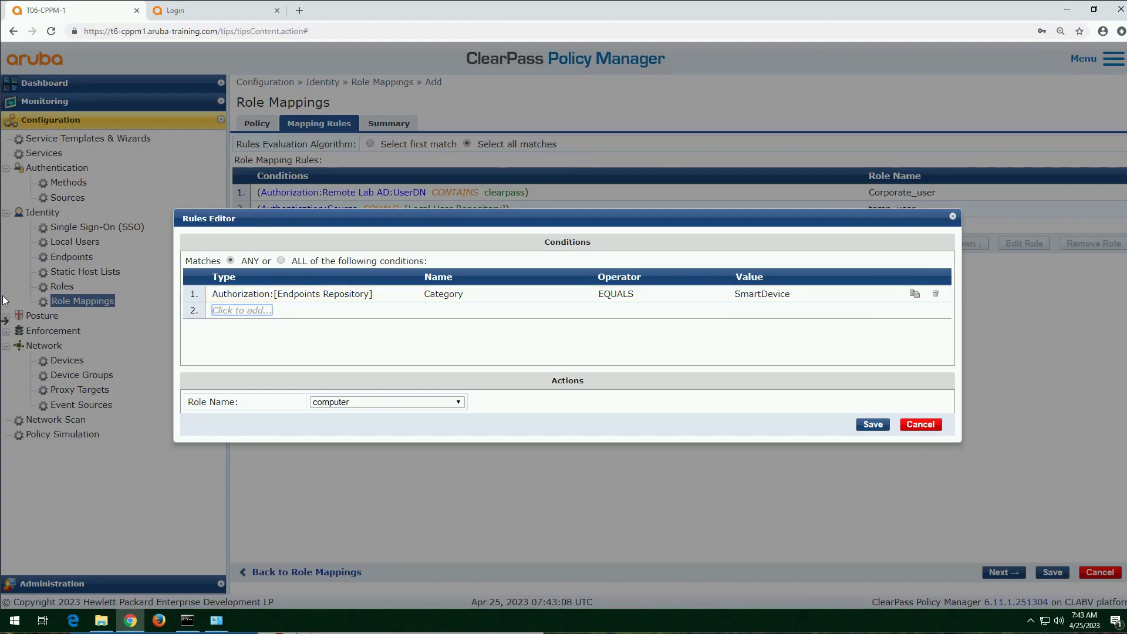
Step: Assign the smart_phone role to the SmartDevice rule and save the rule
{"action": "left_click", "coordinate": [434, 402]}
{"action": "left_click", "coordinate": [352, 201]}
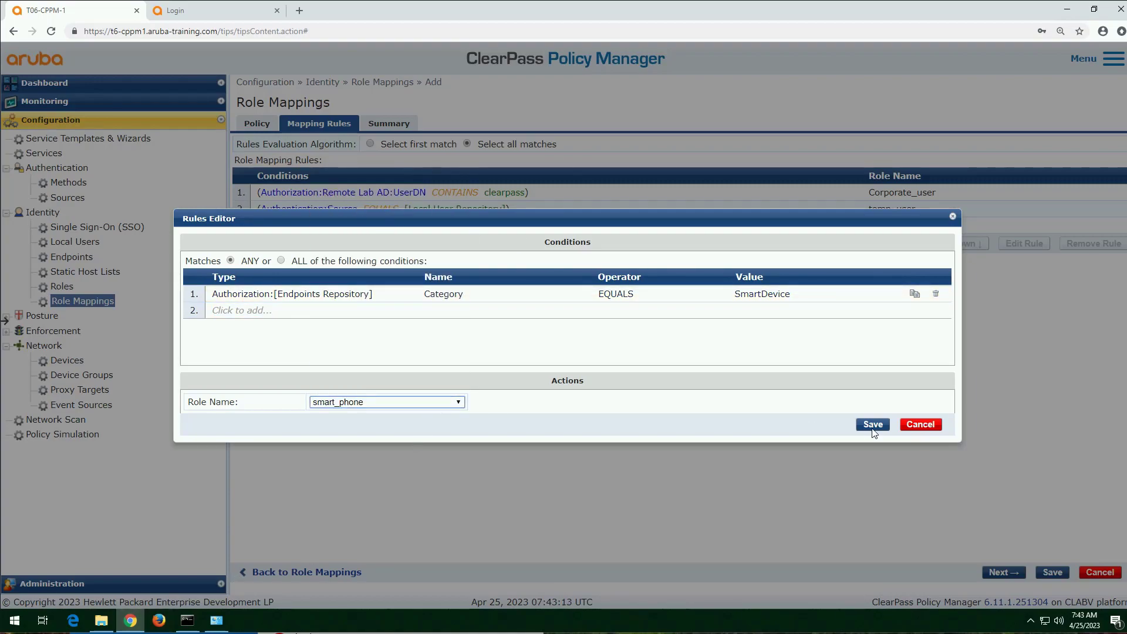
{"action": "left_click", "coordinate": [873, 425]}
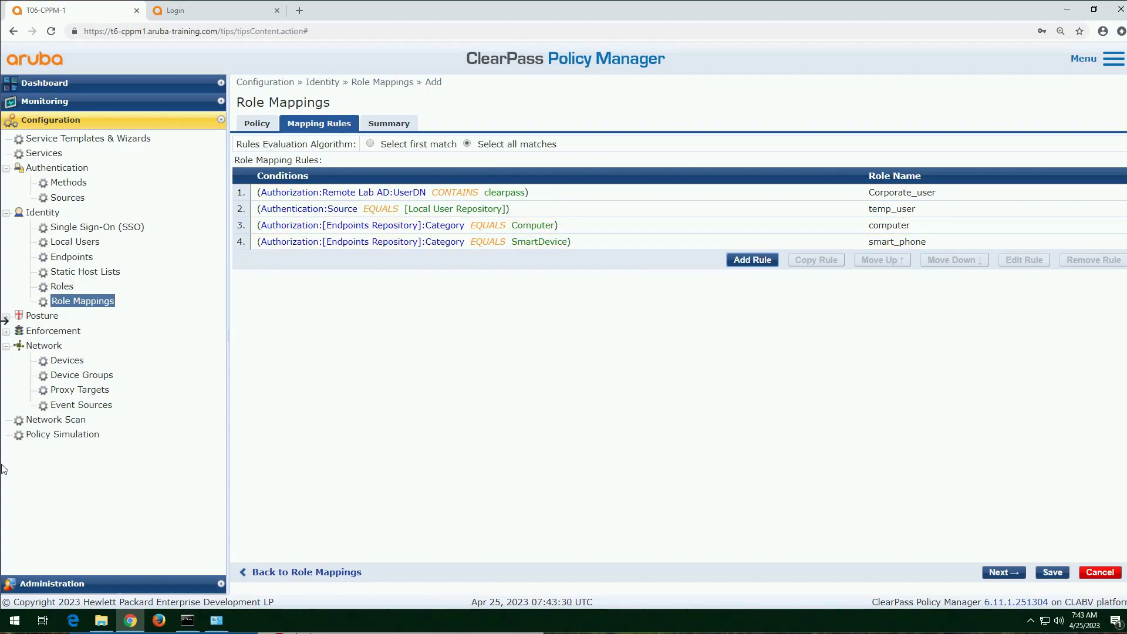
Step: Proceed to the summary and save the corporate role mapping policy
{"action": "left_click", "coordinate": [1005, 573]}
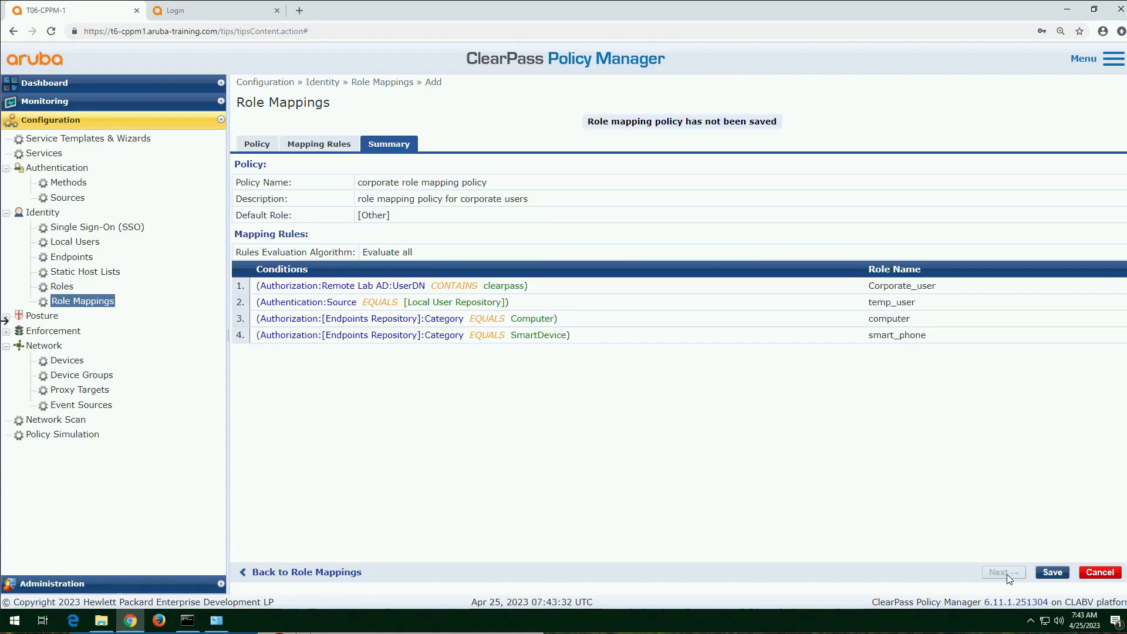
{"action": "left_click", "coordinate": [1052, 572]}
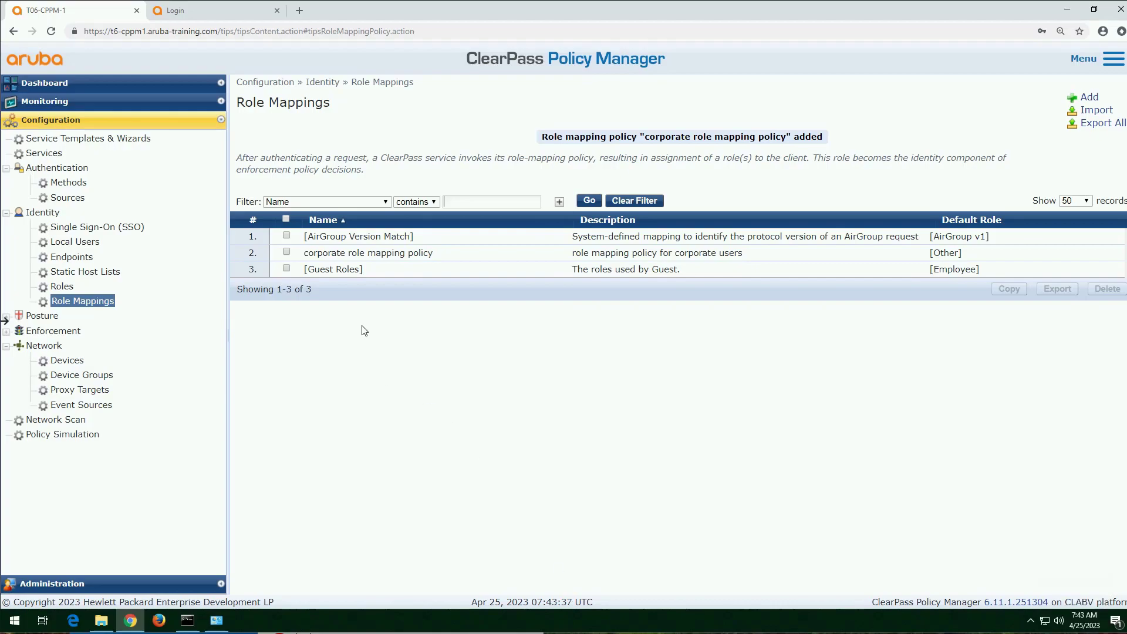
Step: Reopen the corporate role mapping policy, check its rules evaluation algorithm and save it again
{"action": "left_click", "coordinate": [402, 253]}
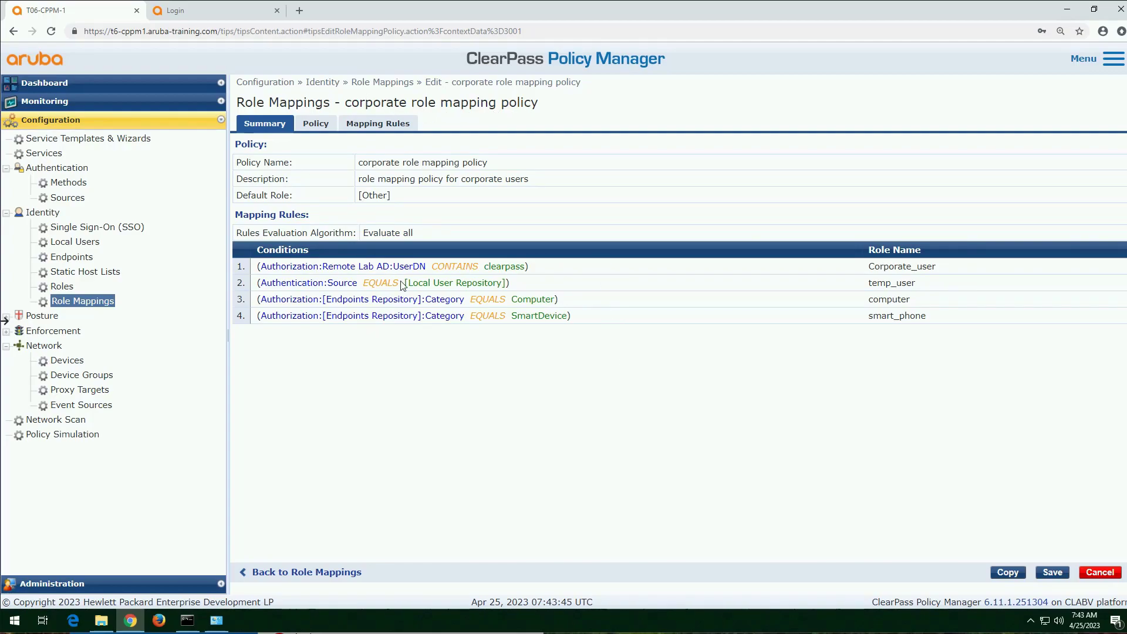
{"action": "left_click_drag", "start_coordinate": [413, 234], "coordinate": [367, 234]}
{"action": "left_click", "coordinate": [1052, 572]}
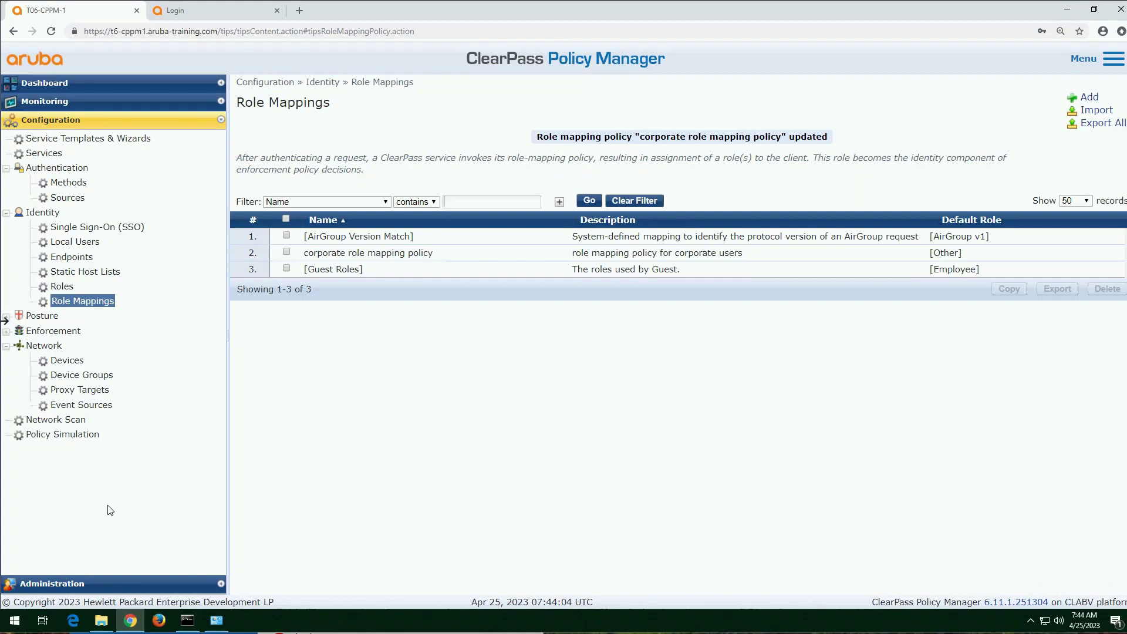
Step: Go to the enforcement profiles and start adding a new enforcement profile
{"action": "left_click", "coordinate": [5, 332]}
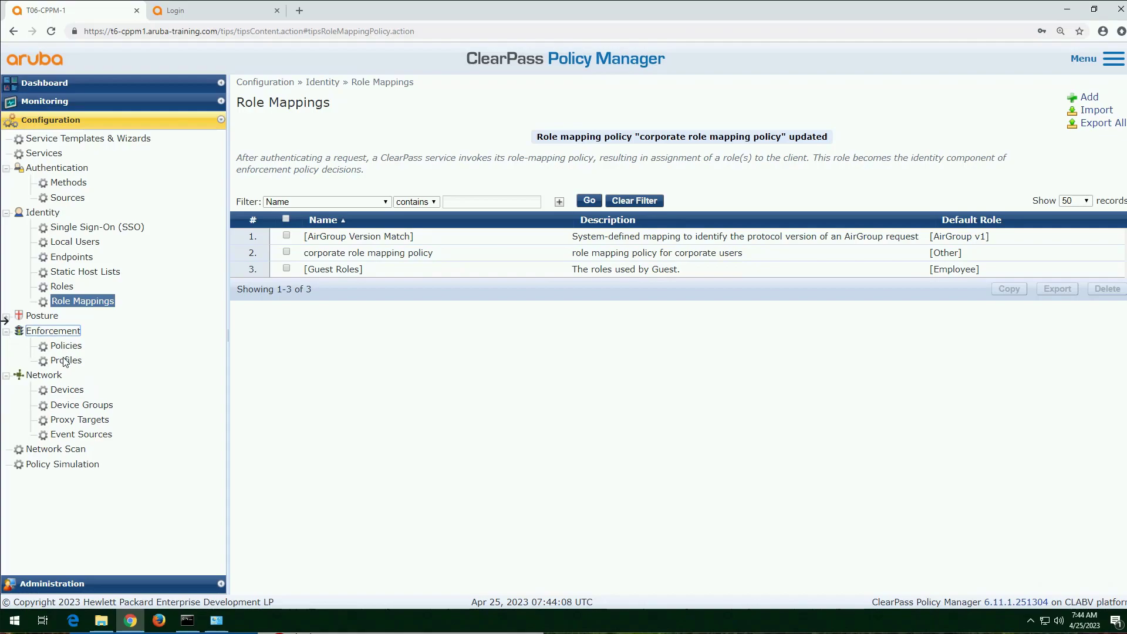
{"action": "left_click", "coordinate": [64, 362]}
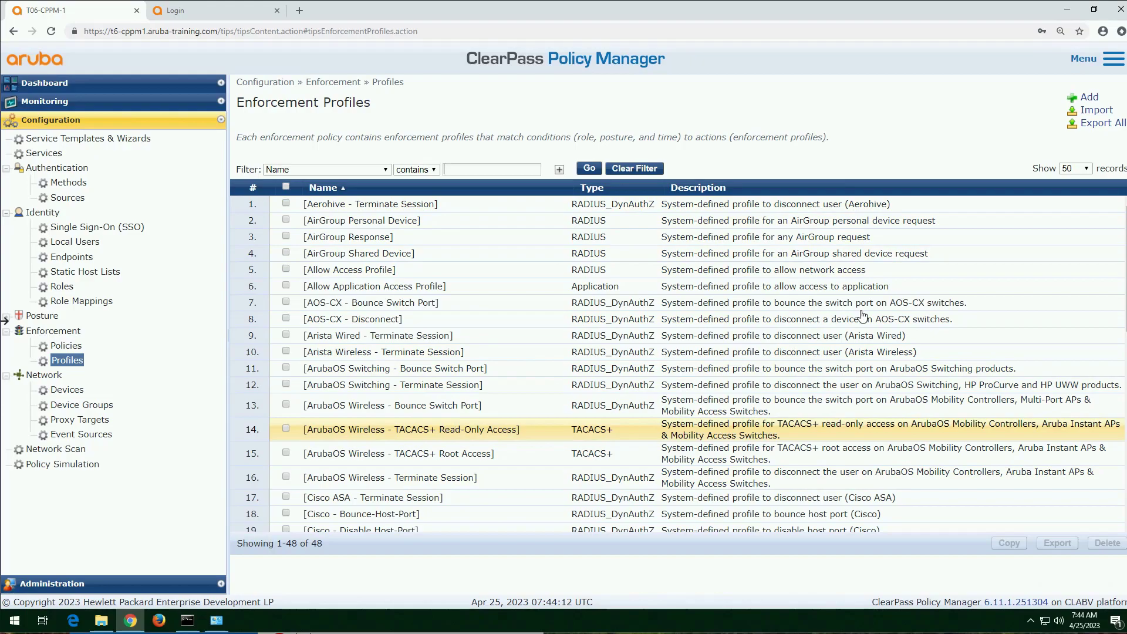
{"action": "scroll", "coordinate": [696, 397], "scroll_direction": "down", "scroll_amount": 6}
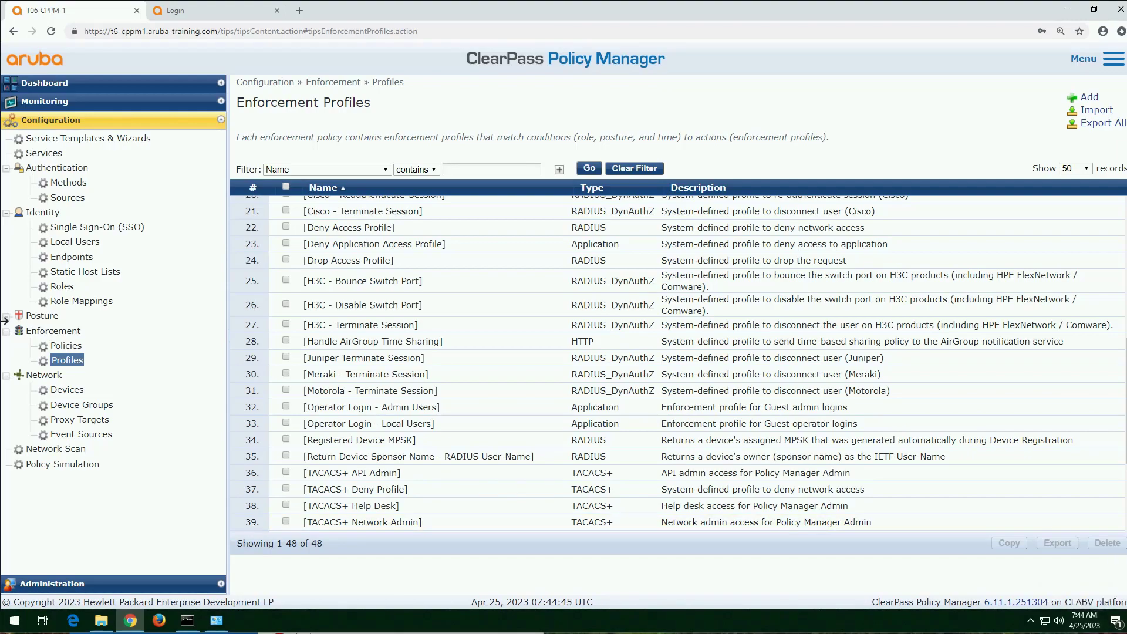
{"action": "left_click", "coordinate": [1091, 97]}
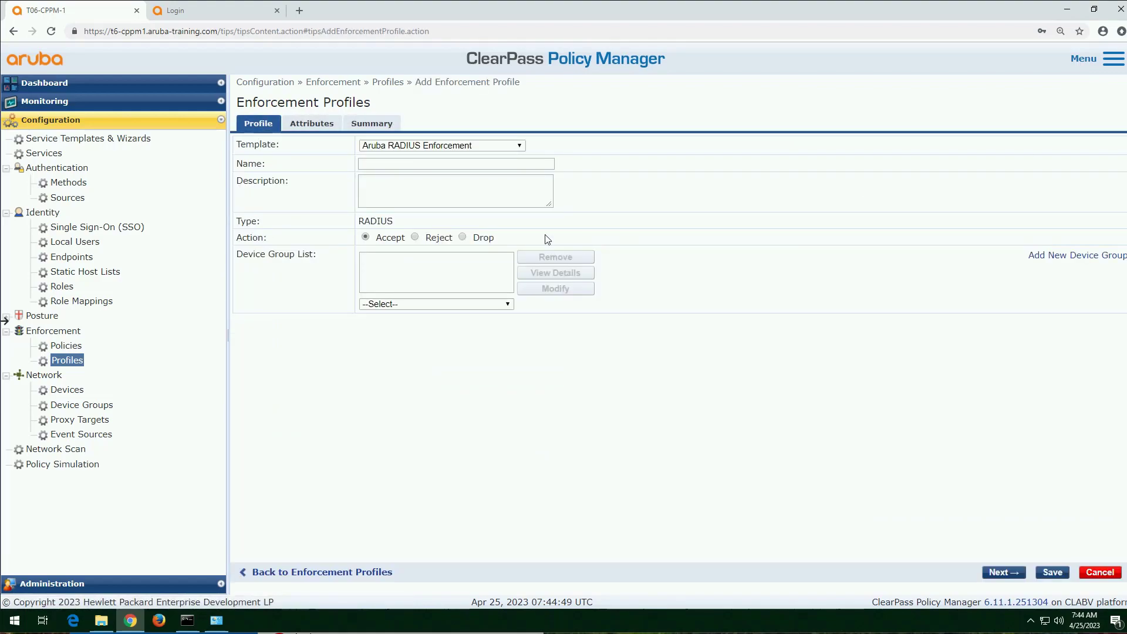
Step: Name the new enforcement profile "assign deny all role" and show its attributes
{"action": "left_click", "coordinate": [420, 167]}
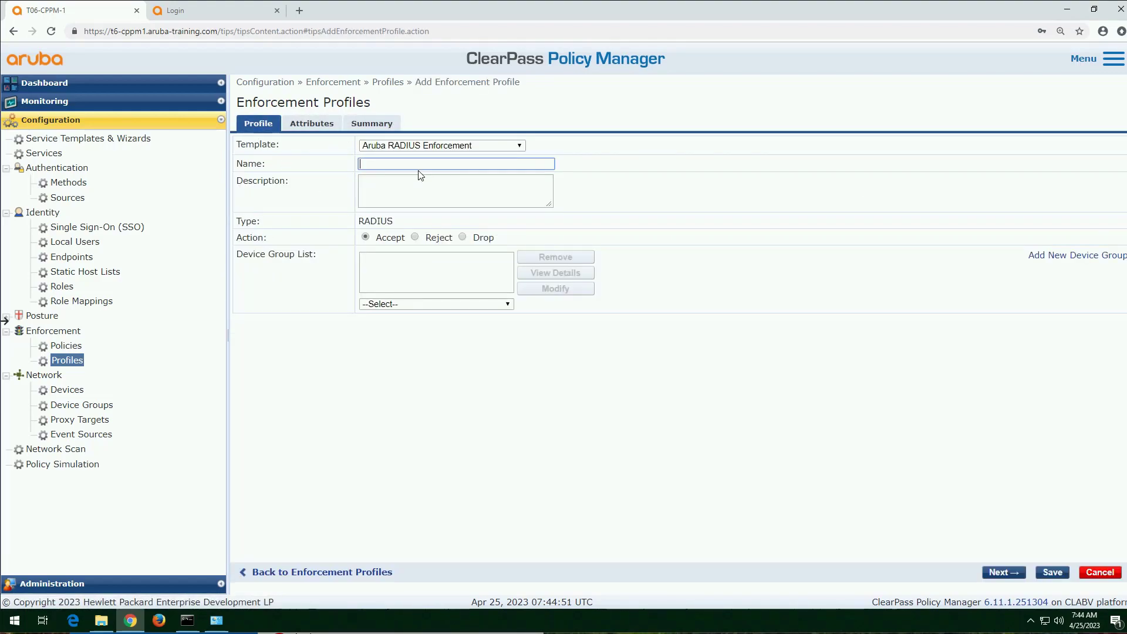
{"action": "type", "text": "assign deny all role"}
{"action": "left_click", "coordinate": [312, 123]}
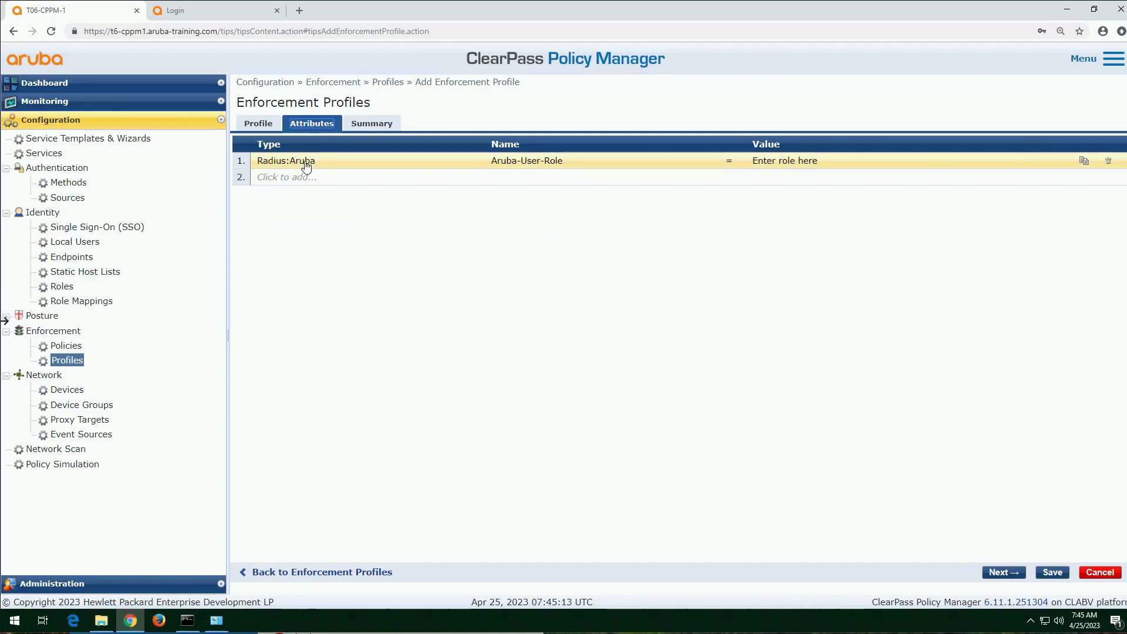
Step: Set the Aruba-User-Role attribute value to deny_all and save the enforcement profile
{"action": "left_click", "coordinate": [825, 161]}
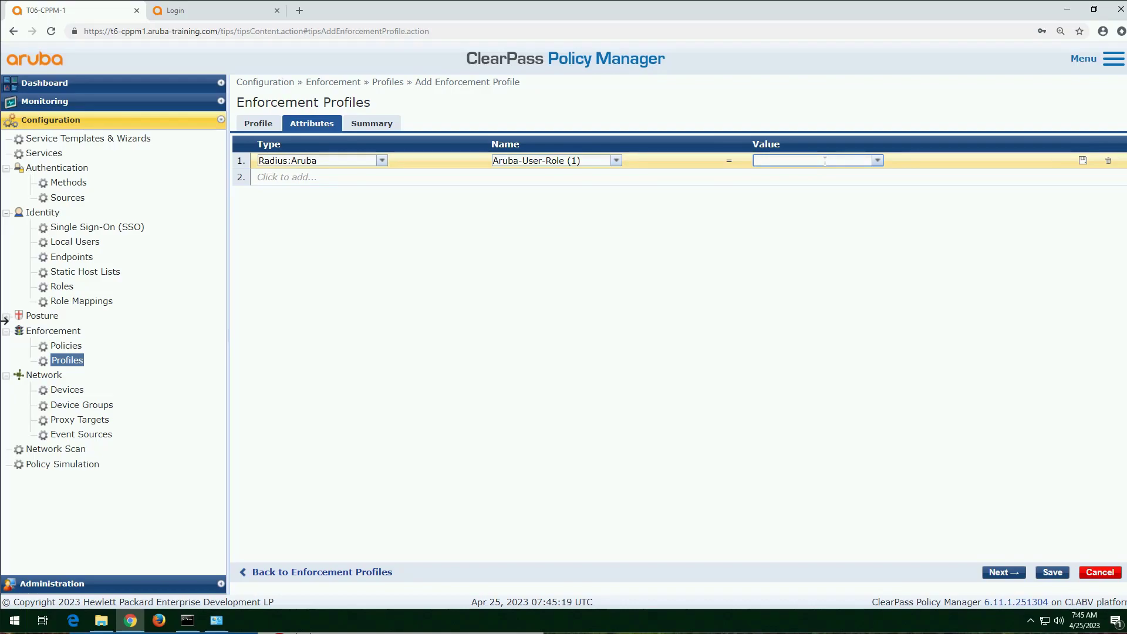
{"action": "type", "text": "den"}
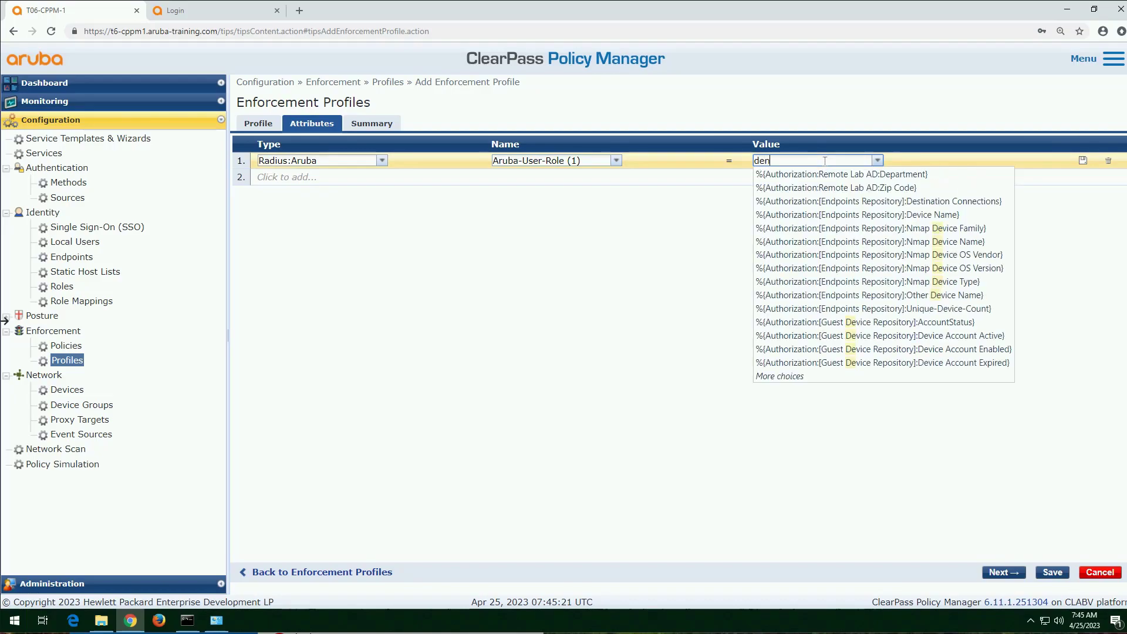
{"action": "type", "text": "y_all"}
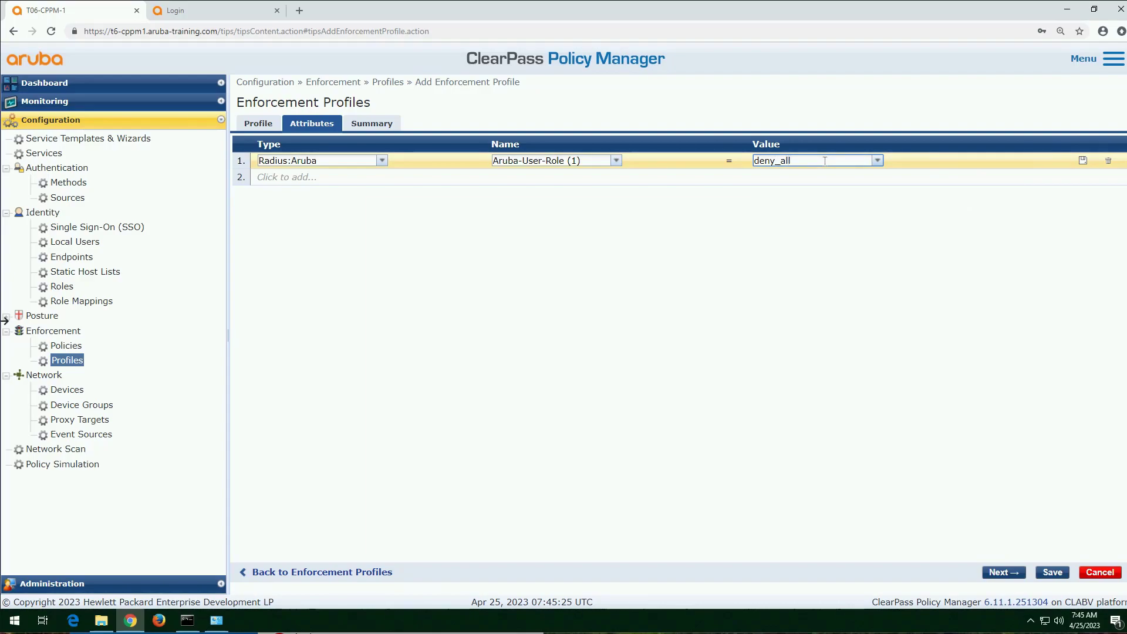
{"action": "left_click", "coordinate": [1083, 160]}
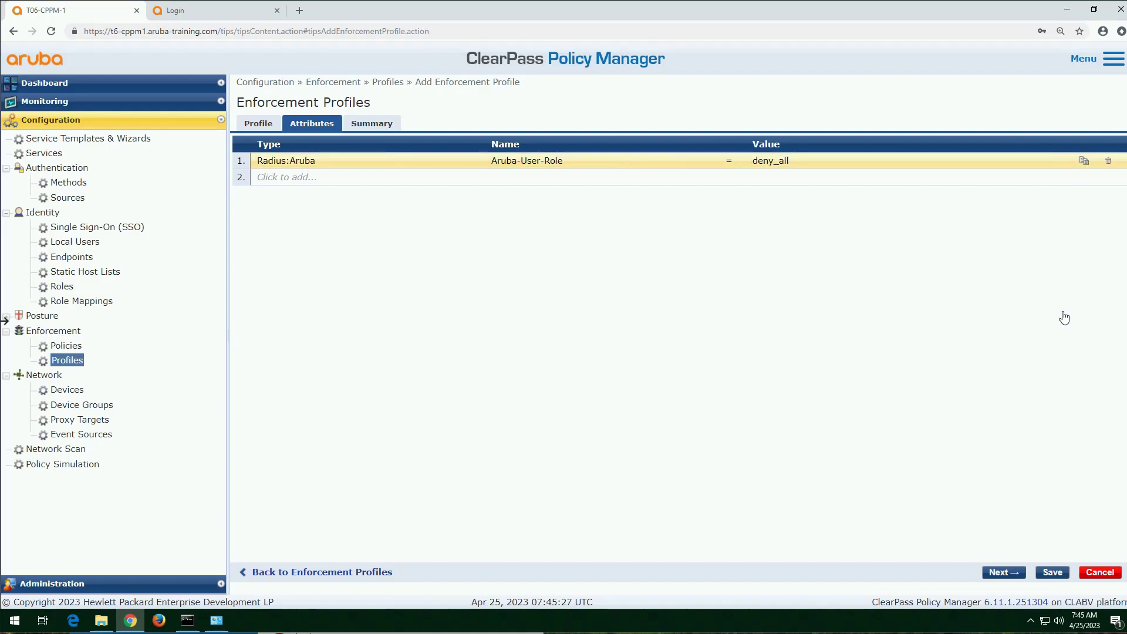
{"action": "left_click", "coordinate": [1051, 573]}
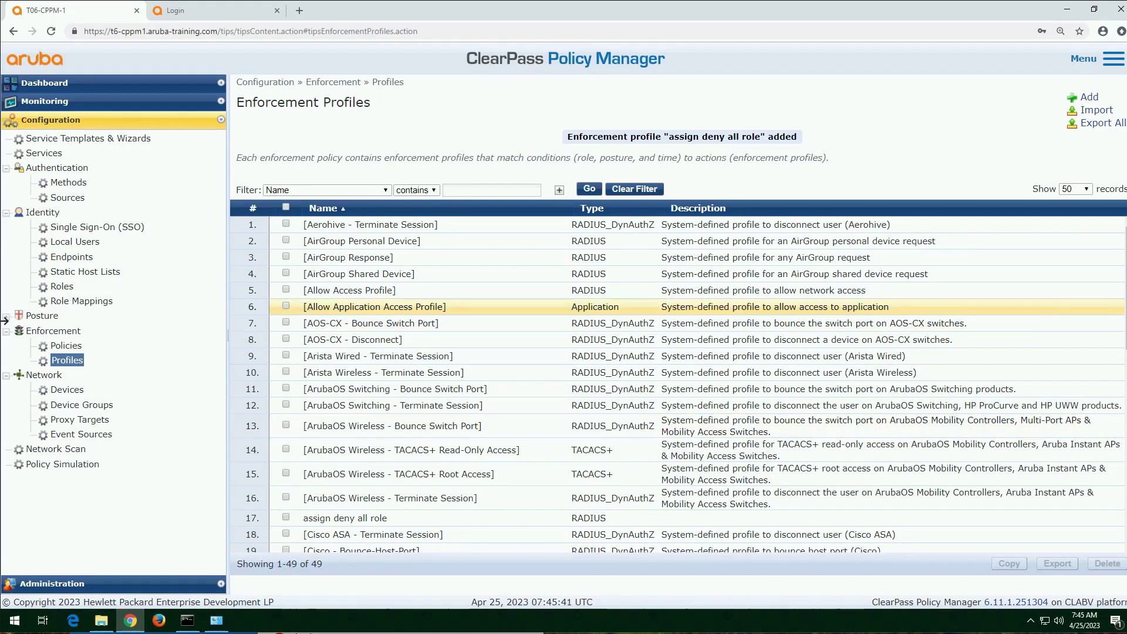
Step: Add an Aruba RADIUS enforcement profile named "assign employee full role" and show its attributes
{"action": "left_click", "coordinate": [1089, 98]}
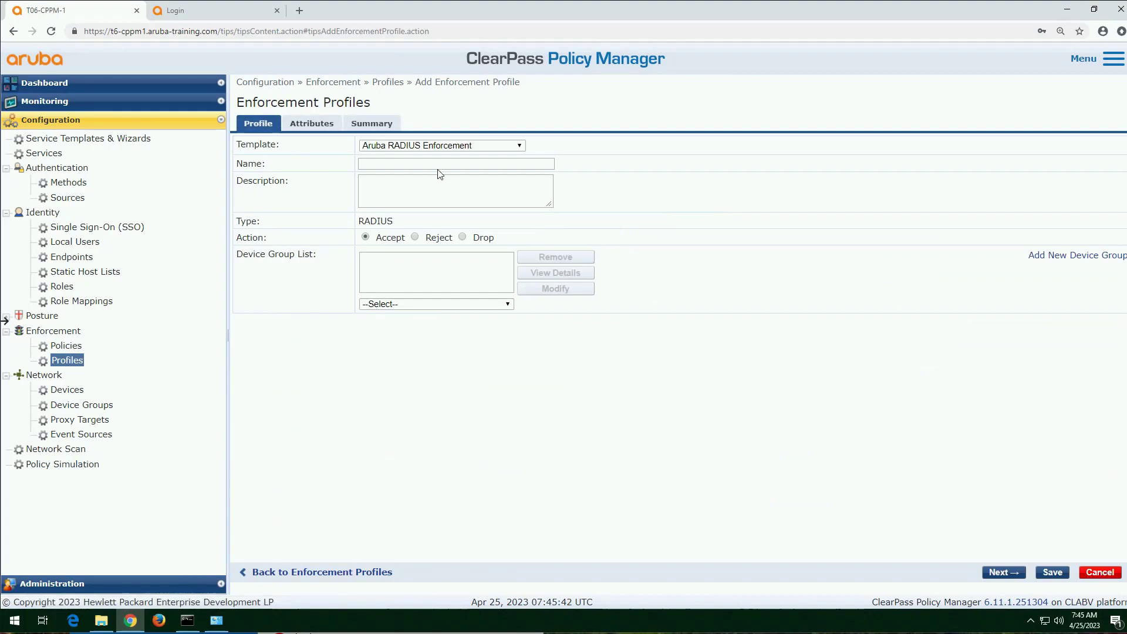
{"action": "left_click", "coordinate": [431, 163]}
{"action": "type", "text": "assing employee"}
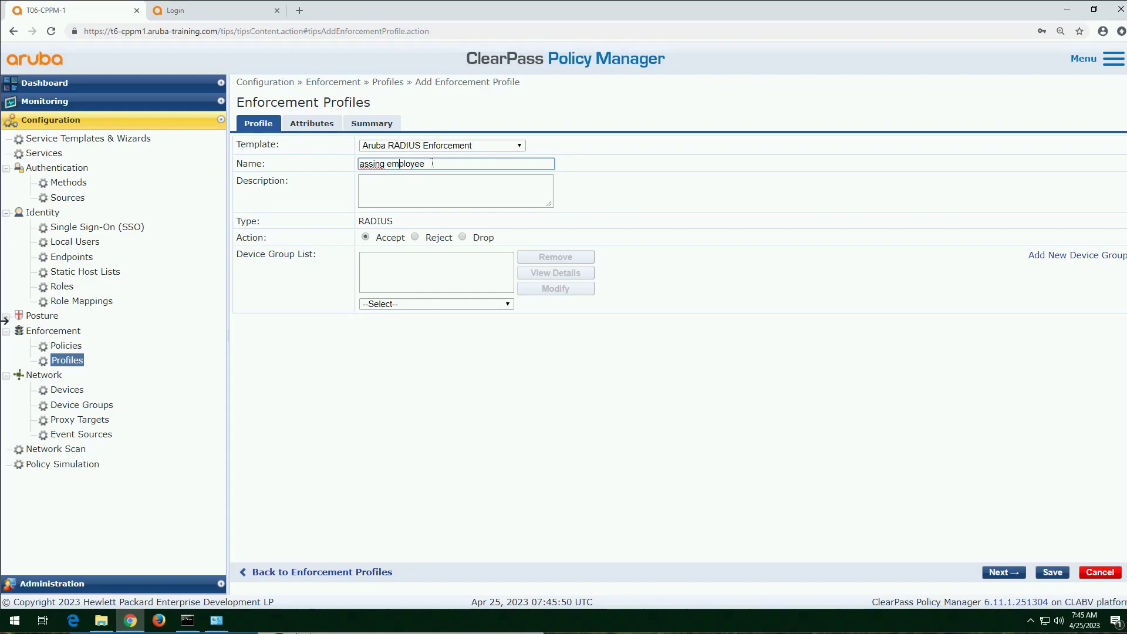
{"action": "key", "text": "BackSpace"}
{"action": "key", "text": "BackSpace"}
{"action": "type", "text": "gn employee full rol"}
{"action": "key", "text": "Tab"}
{"action": "key", "text": "Tab"}
{"action": "key", "text": "Tab"}
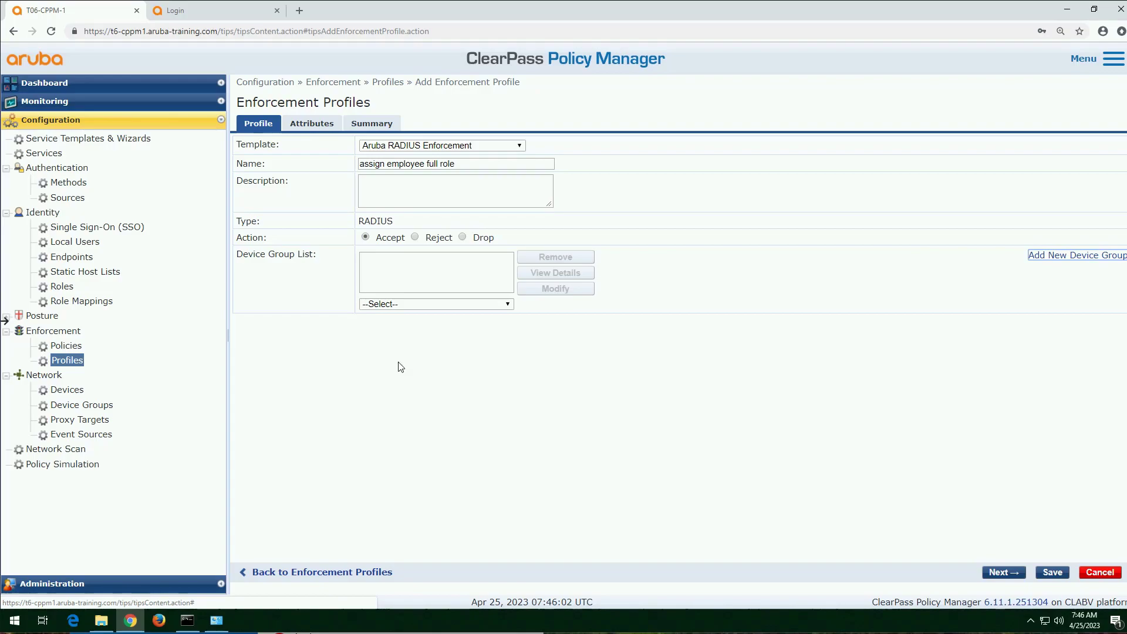
{"action": "left_click", "coordinate": [495, 305]}
{"action": "left_click", "coordinate": [495, 304]}
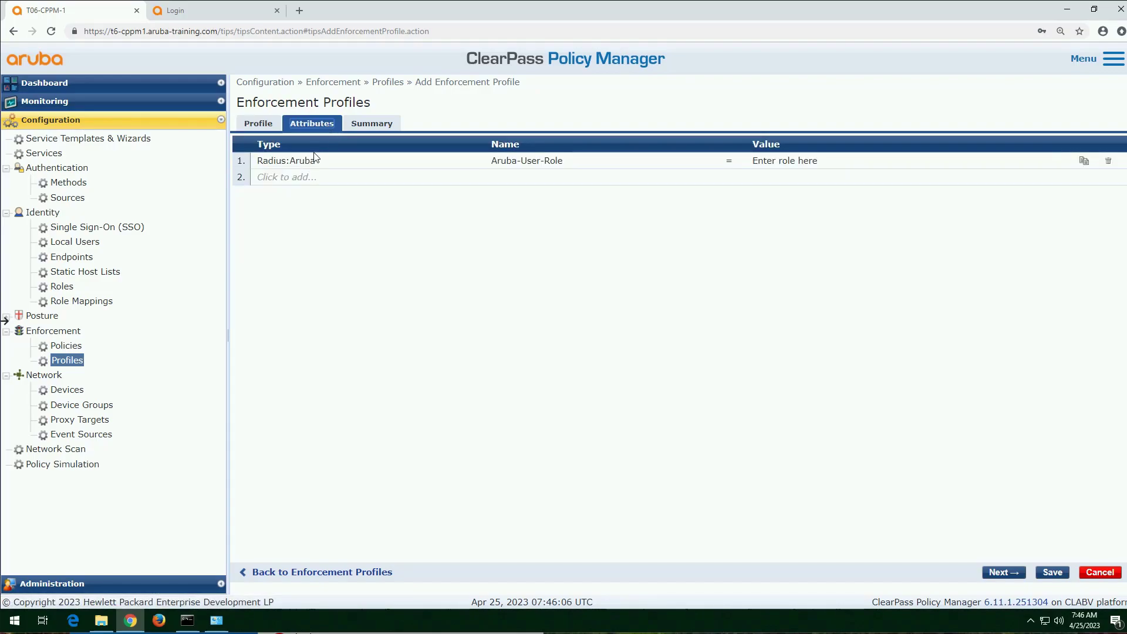
Step: Set the Aruba-User-Role attribute value to employee_full and save the enforcement profile
{"action": "left_click", "coordinate": [450, 163]}
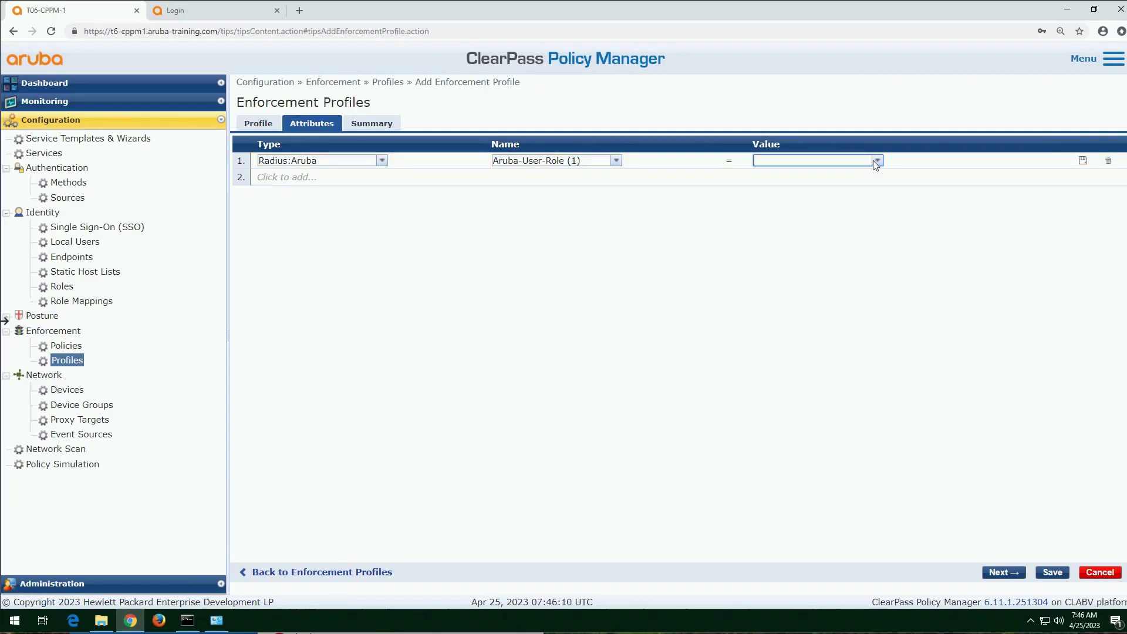
{"action": "type", "text": "enm"}
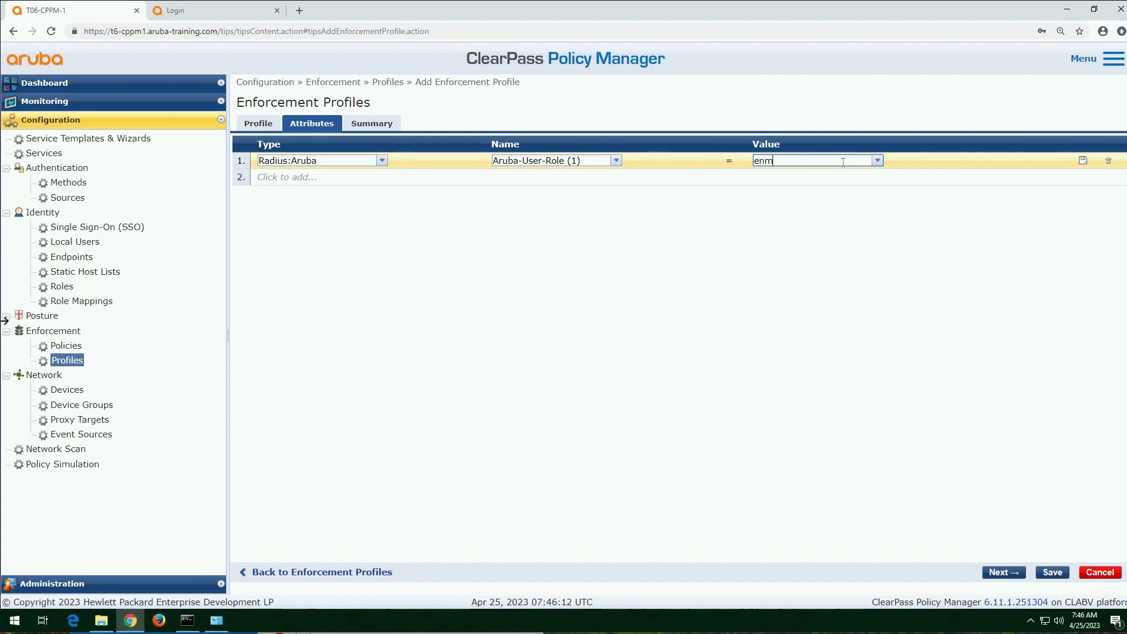
{"action": "key", "text": "BackSpace"}
{"action": "type", "text": "mployee_full"}
{"action": "left_click", "coordinate": [1058, 577]}
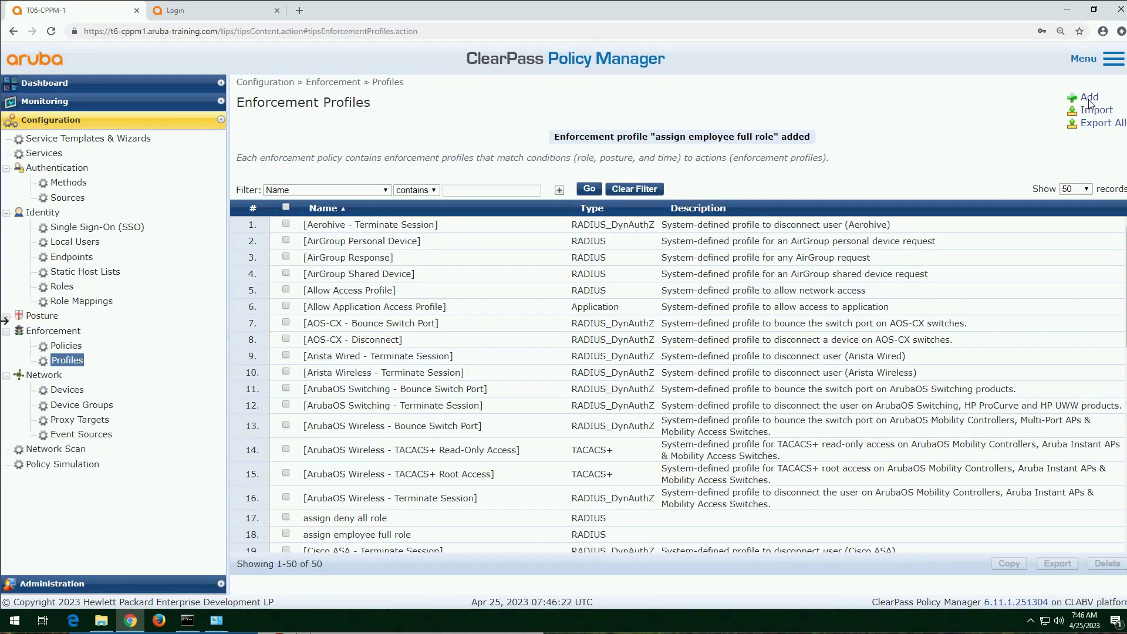
Step: Add an Aruba RADIUS enforcement profile named "assign employee smart role" and show its attributes
{"action": "left_click", "coordinate": [1089, 98]}
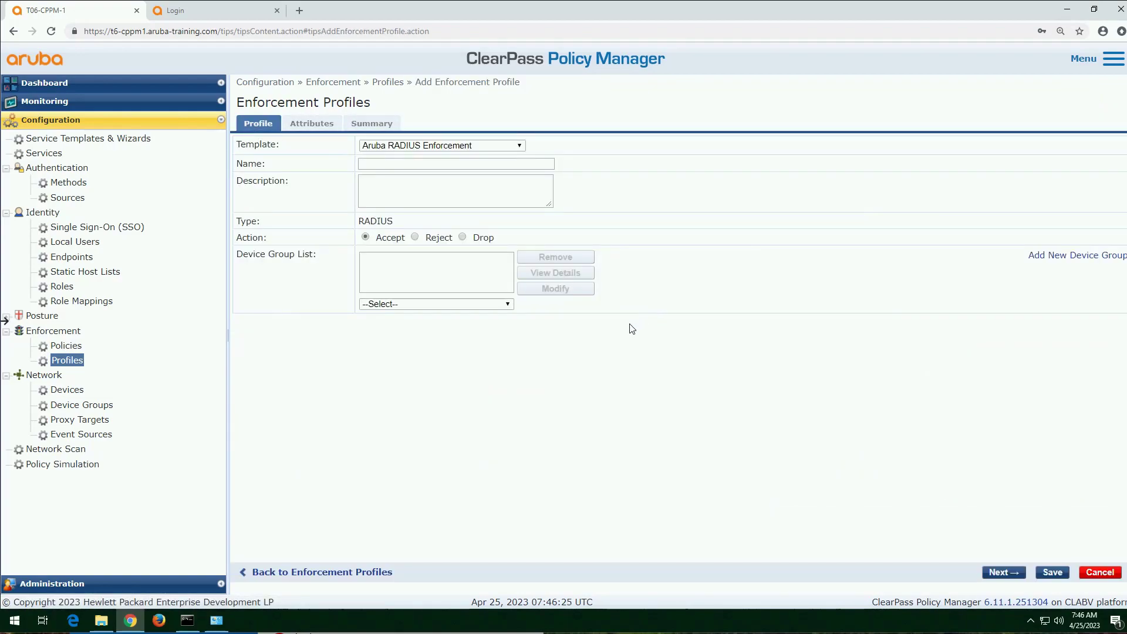
{"action": "left_click", "coordinate": [419, 163]}
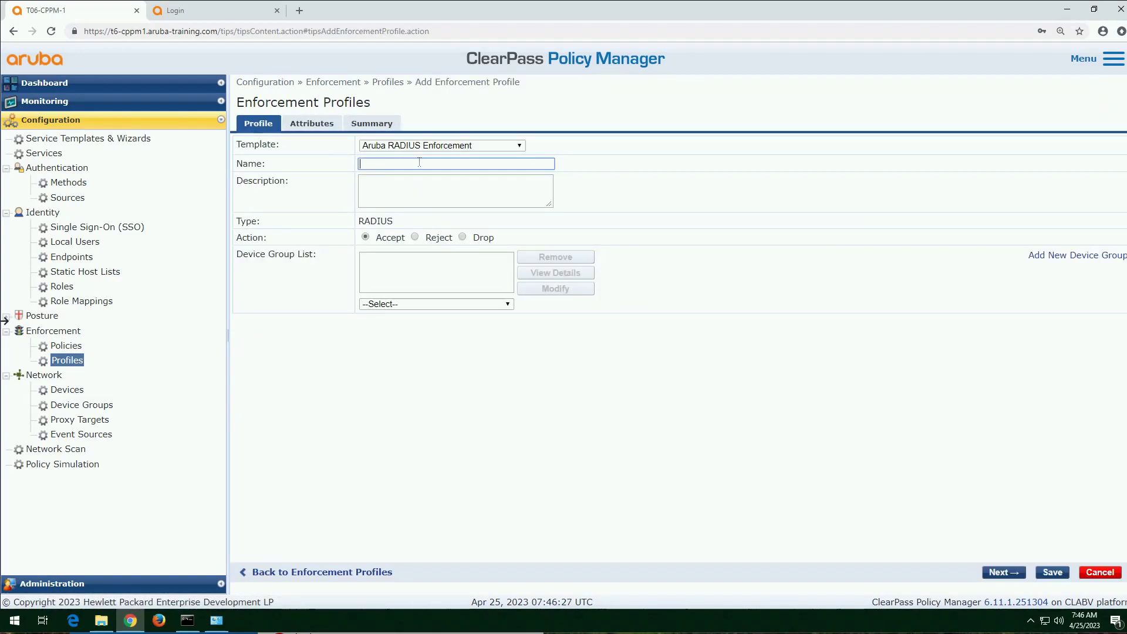
{"action": "type", "text": "ass"}
{"action": "type", "text": "ing "}
{"action": "type", "text": "employee smar"}
{"action": "left_click", "coordinate": [317, 134]}
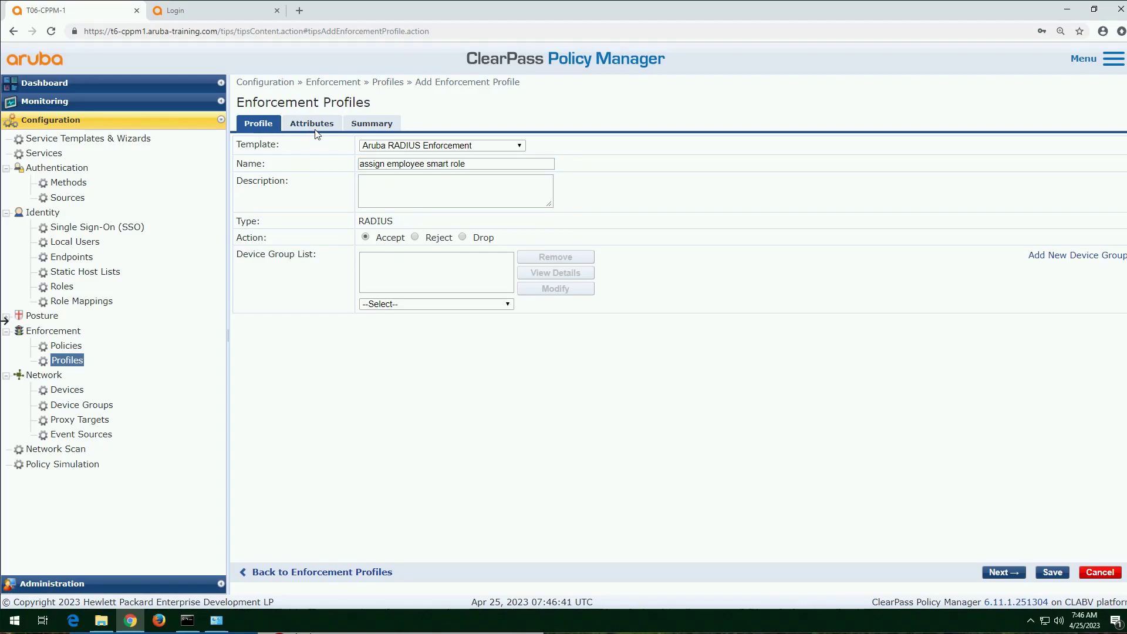
{"action": "left_click", "coordinate": [315, 129]}
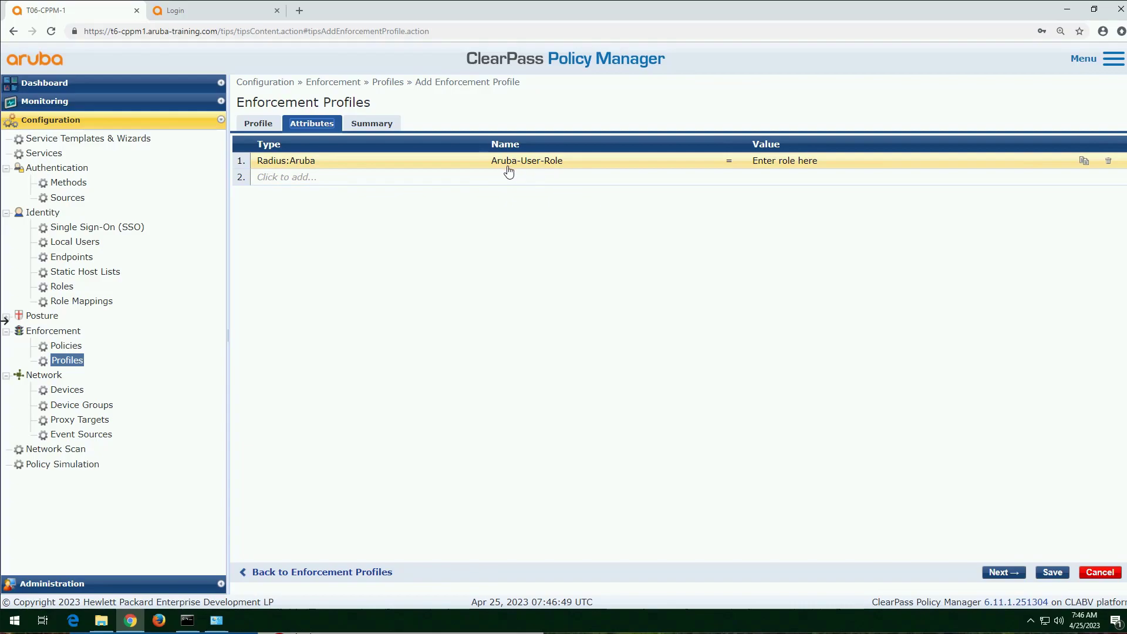
Step: Set the Aruba-User-Role attribute value to employee_smart and save the enforcement profile
{"action": "left_click", "coordinate": [790, 160]}
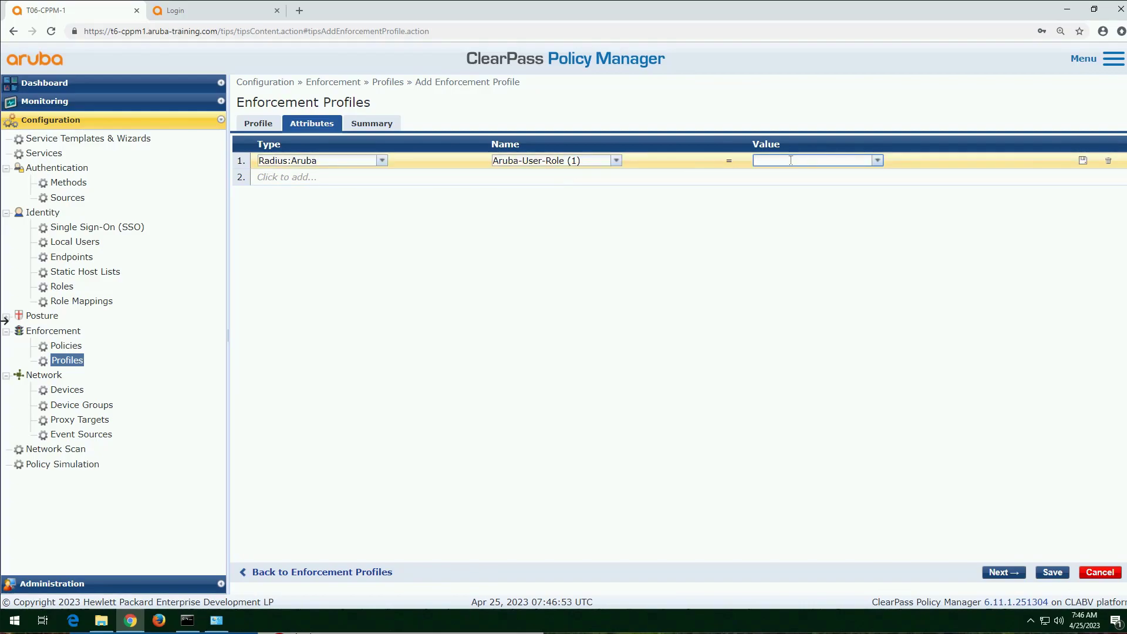
{"action": "type", "text": "employee"}
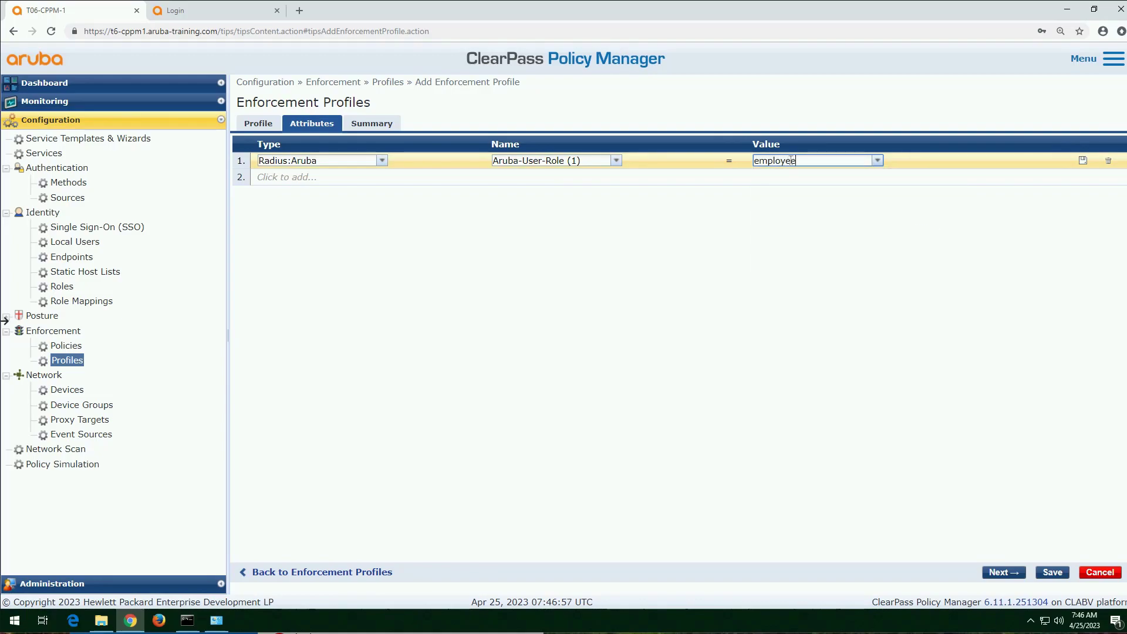
{"action": "type", "text": "_smart"}
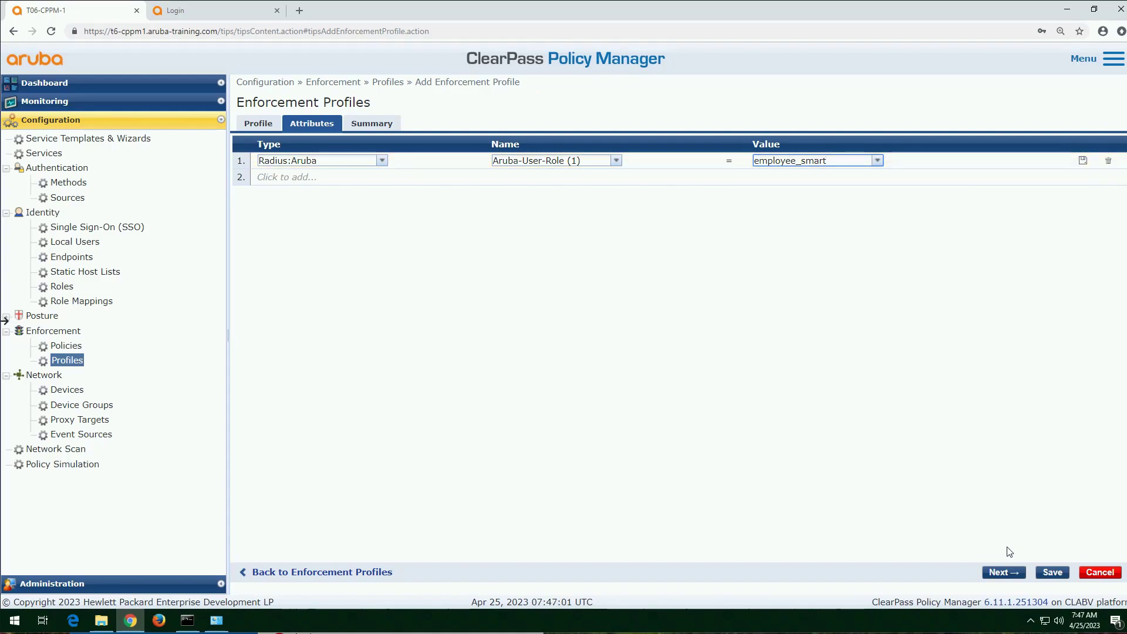
{"action": "left_click", "coordinate": [1039, 576]}
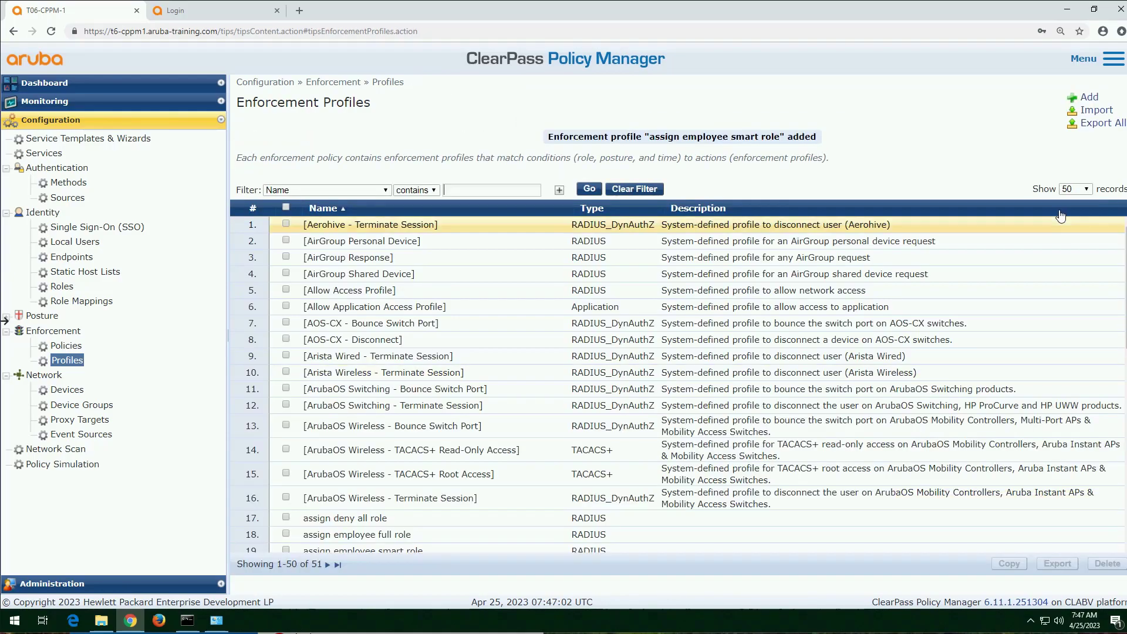
Step: Add an Aruba RADIUS enforcement profile named "assign temp access role" and show its attributes
{"action": "left_click", "coordinate": [1089, 98]}
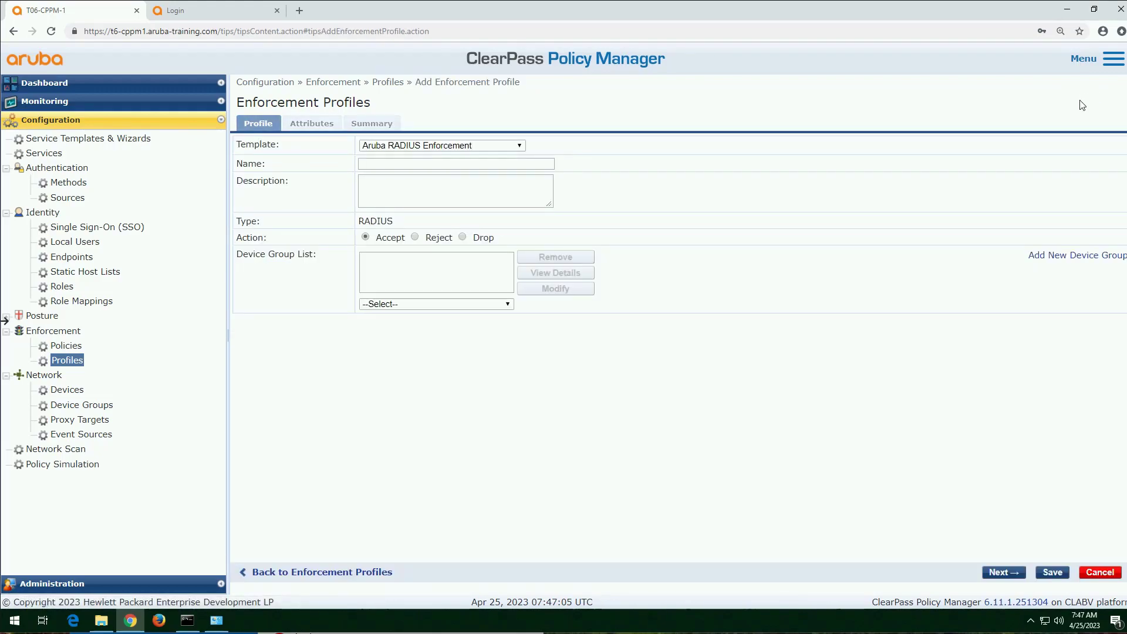
{"action": "left_click", "coordinate": [430, 164]}
{"action": "type", "text": "assign"}
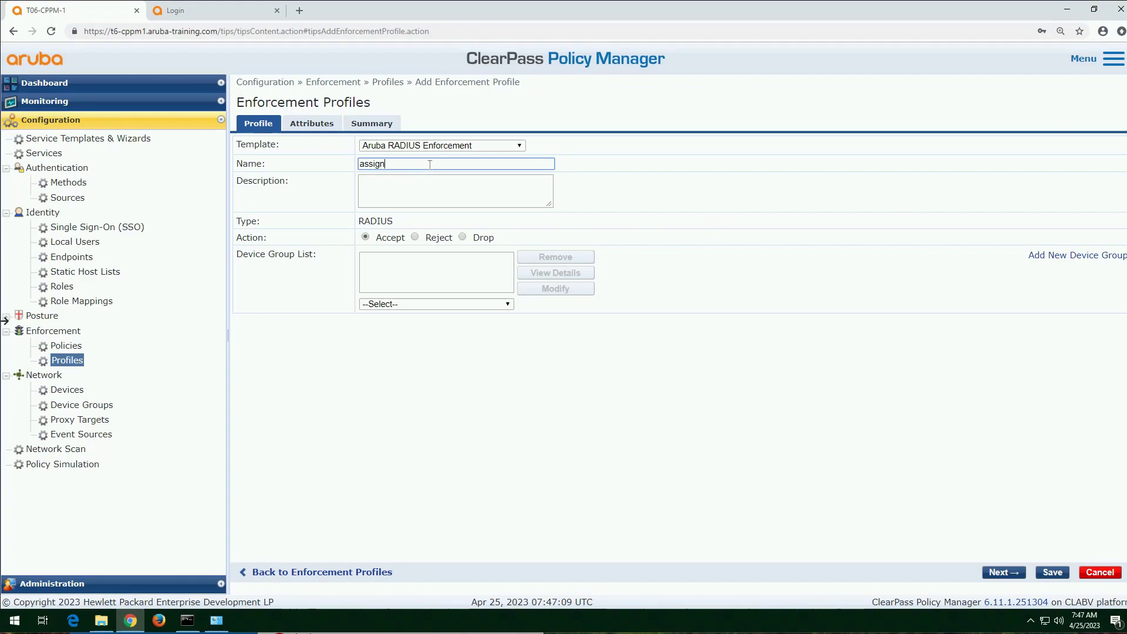
{"action": "type", "text": " temp access role"}
{"action": "left_click", "coordinate": [322, 124]}
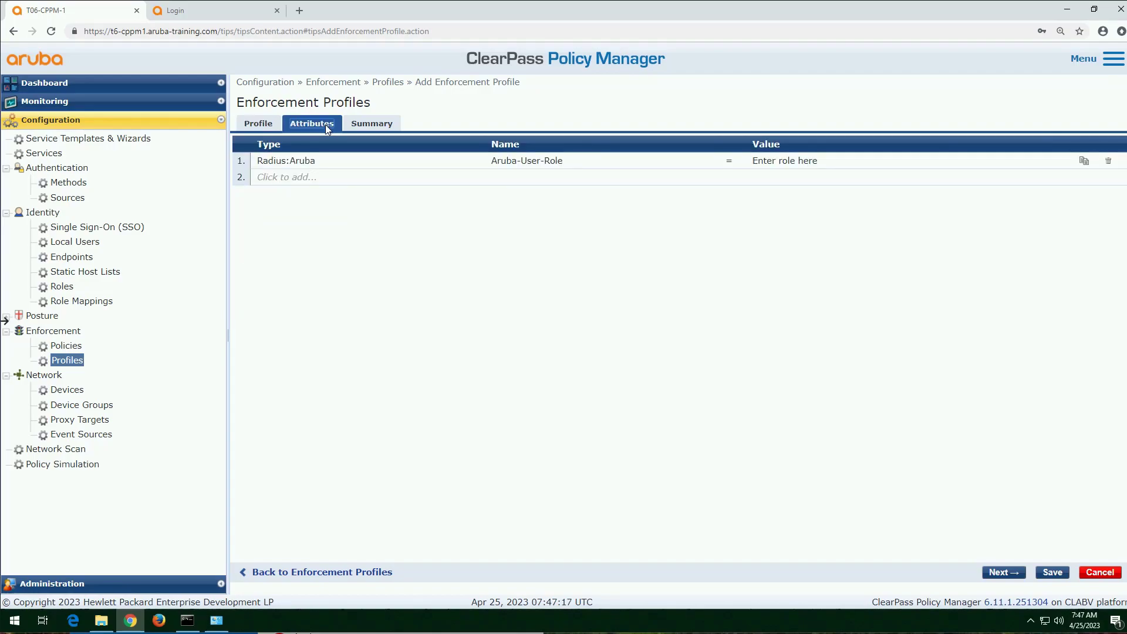
Step: Set the Aruba-User-Role attribute value to temp_access and save the enforcement profile
{"action": "left_click", "coordinate": [784, 160]}
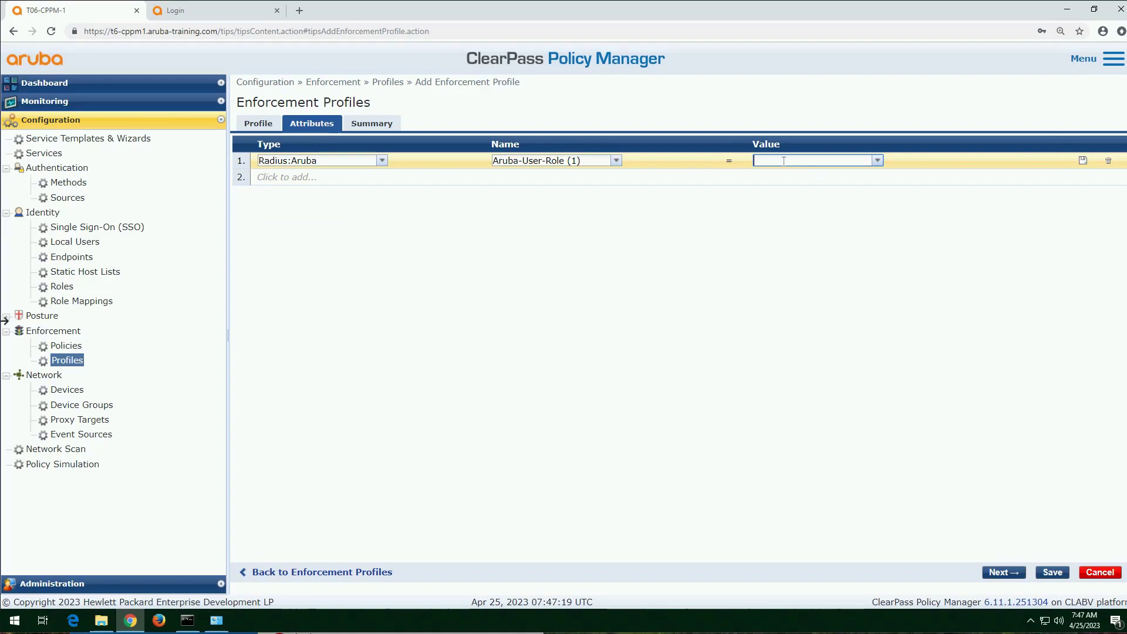
{"action": "type", "text": "temp_access"}
{"action": "left_click", "coordinate": [1052, 573]}
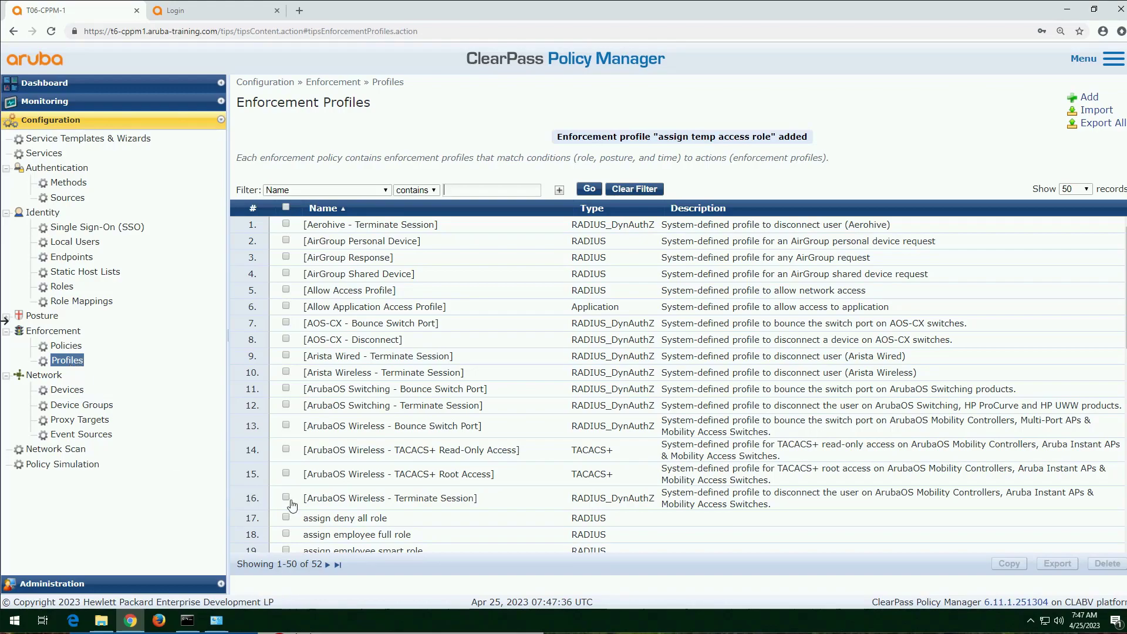
Step: Filter the enforcement profiles list to names containing "assign"
{"action": "left_click", "coordinate": [469, 192]}
{"action": "type", "text": "assign"}
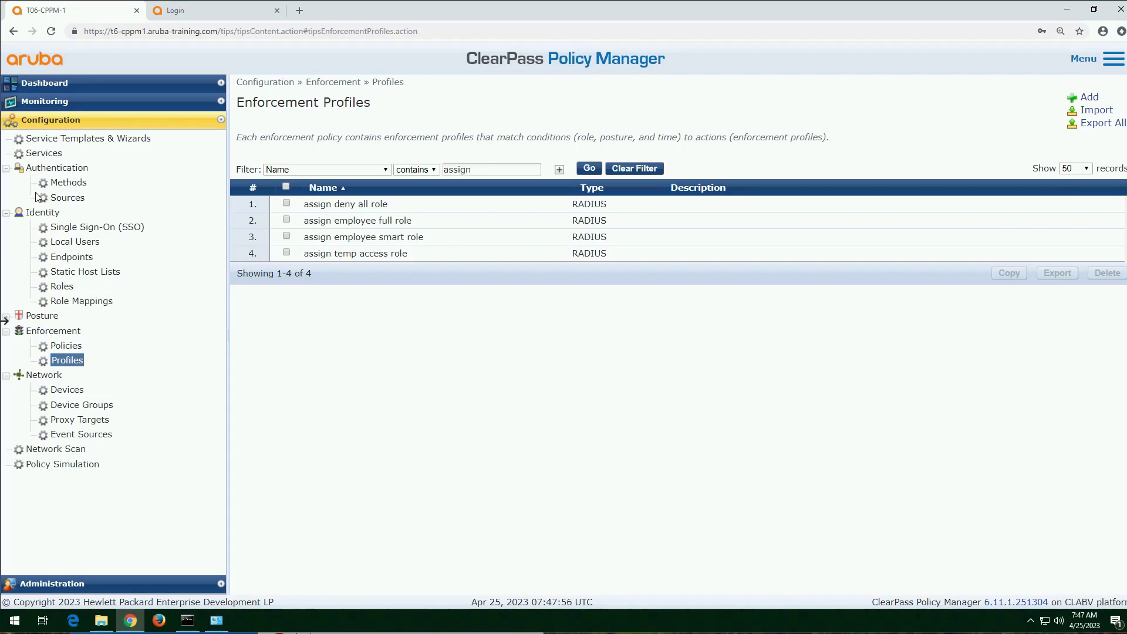
Step: Review the identity roles and open the corporate role mapping policy
{"action": "left_click", "coordinate": [64, 287]}
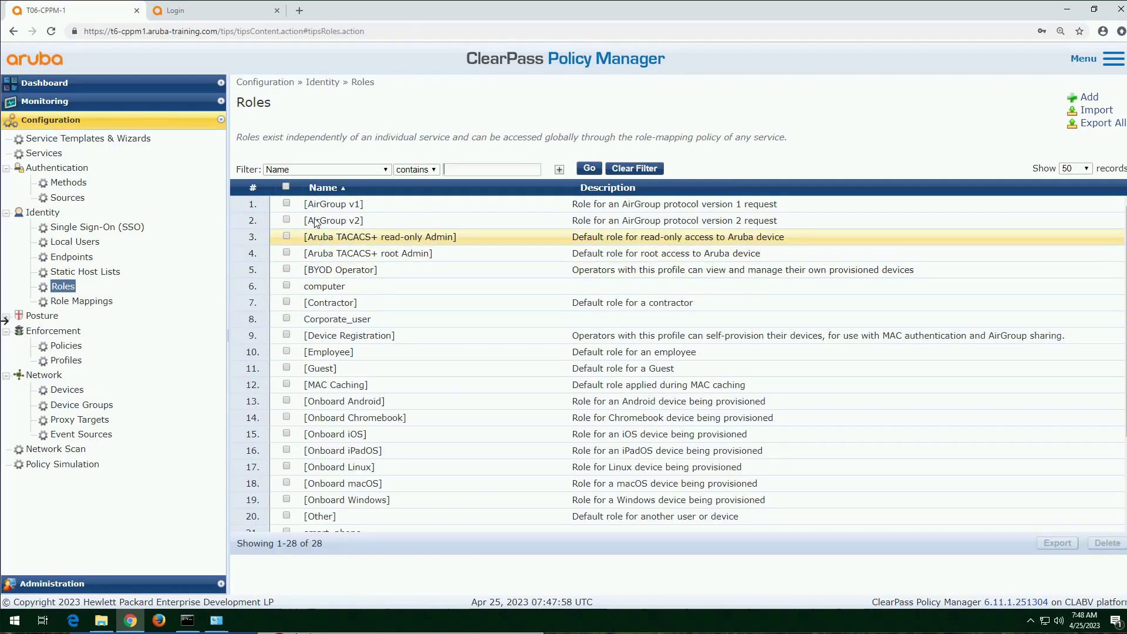
{"action": "left_click", "coordinate": [100, 305]}
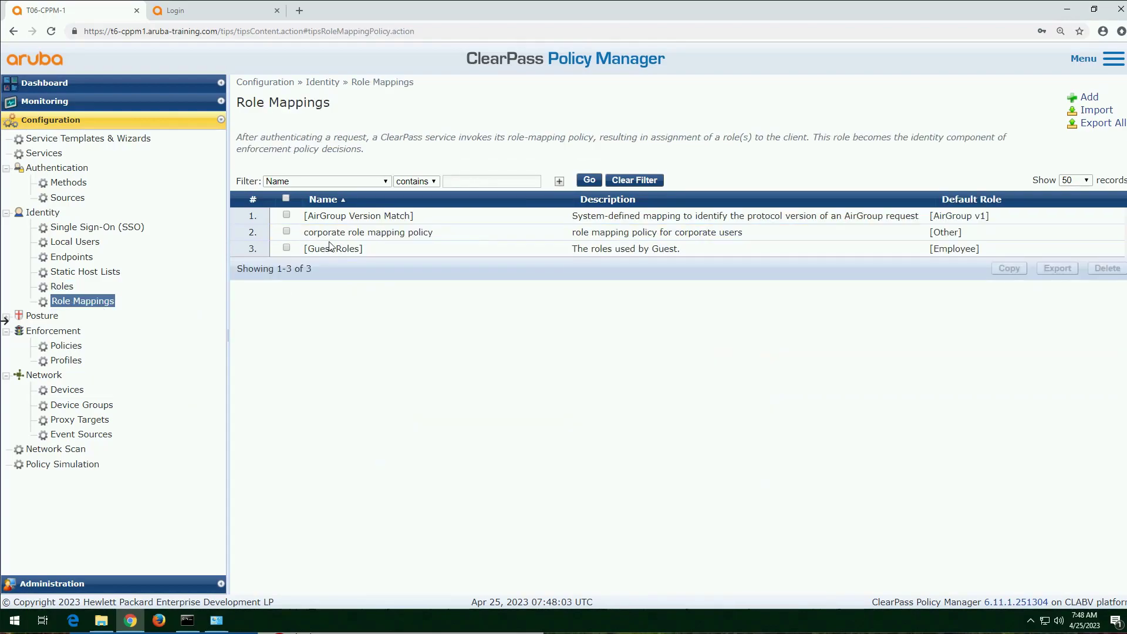
{"action": "left_click", "coordinate": [358, 232]}
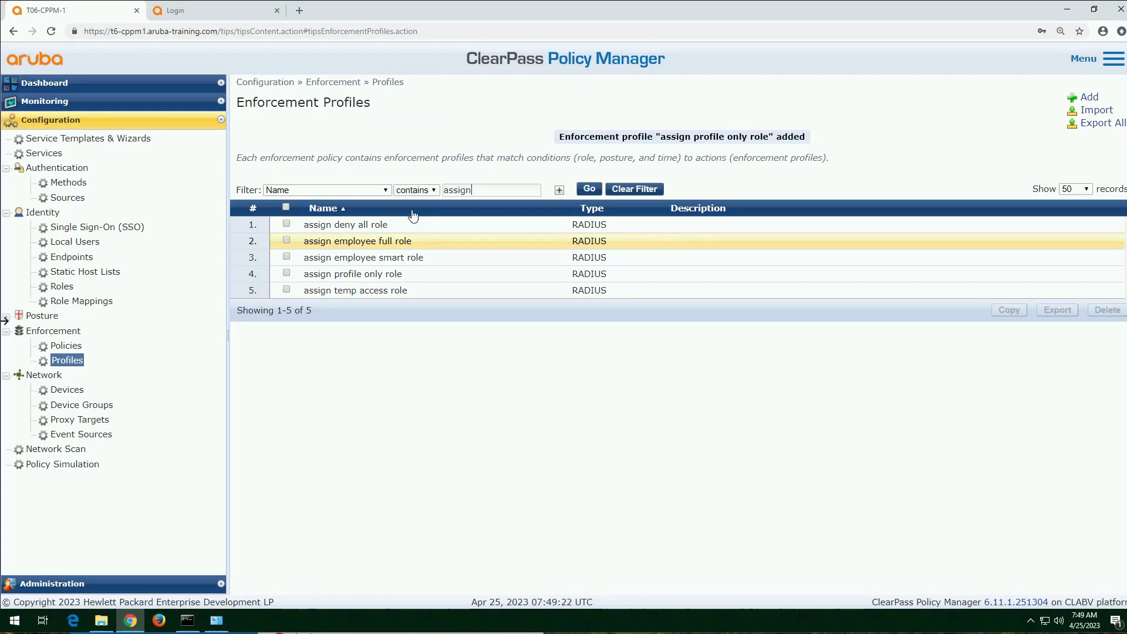
Step: Switch to the Aruba Mobility Controller login page and log in as admin with the account password
{"action": "left_click", "coordinate": [214, 10]}
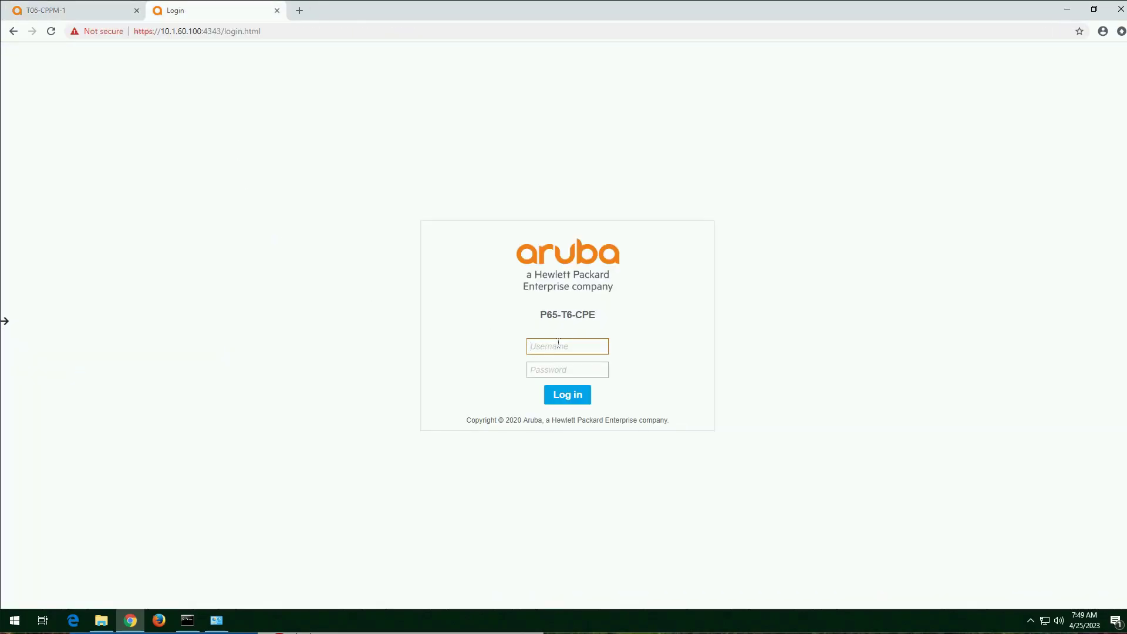
{"action": "type", "text": "admin"}
{"action": "key", "text": "Tab"}
{"action": "type", "text": "ar"}
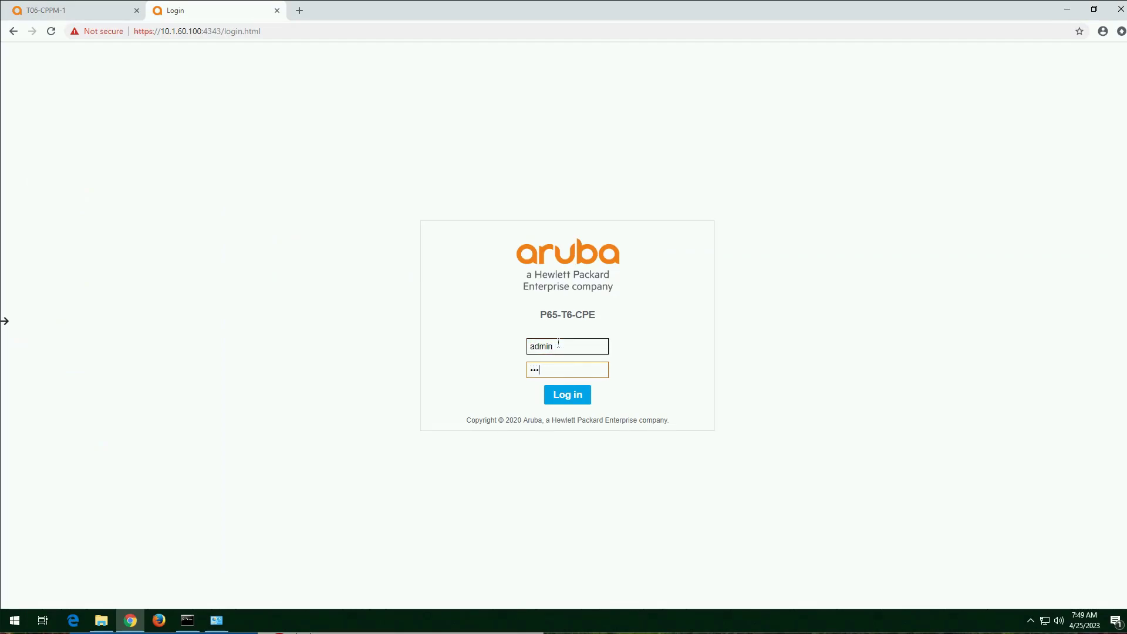
{"action": "key", "text": "Return"}
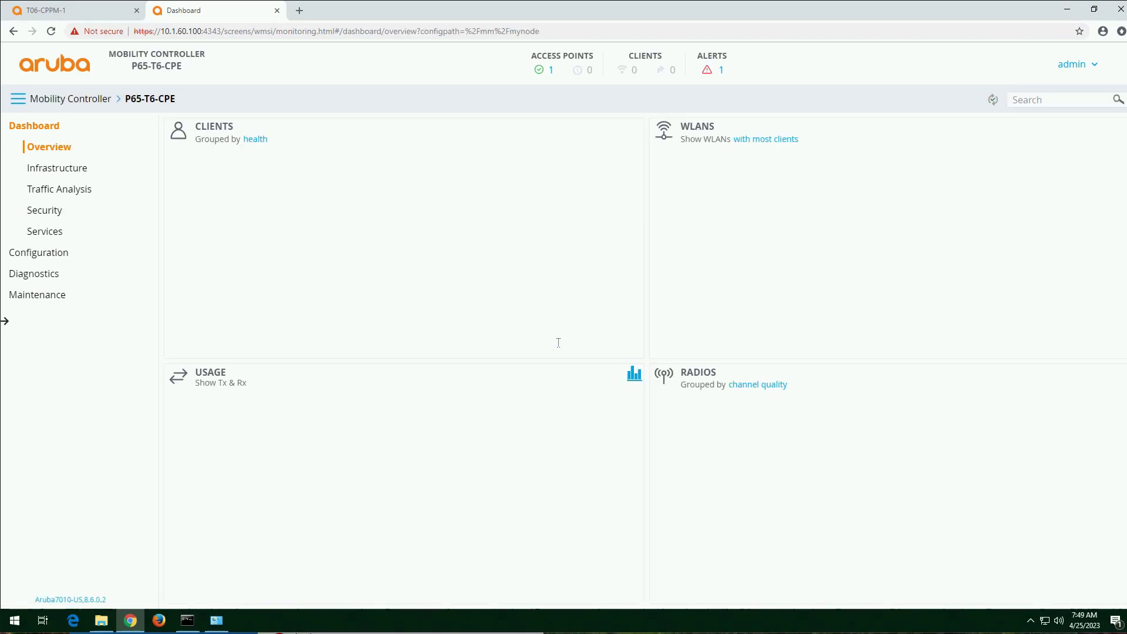
Step: Open the controller's roles and policies configuration and look through the user role names
{"action": "left_click", "coordinate": [49, 261]}
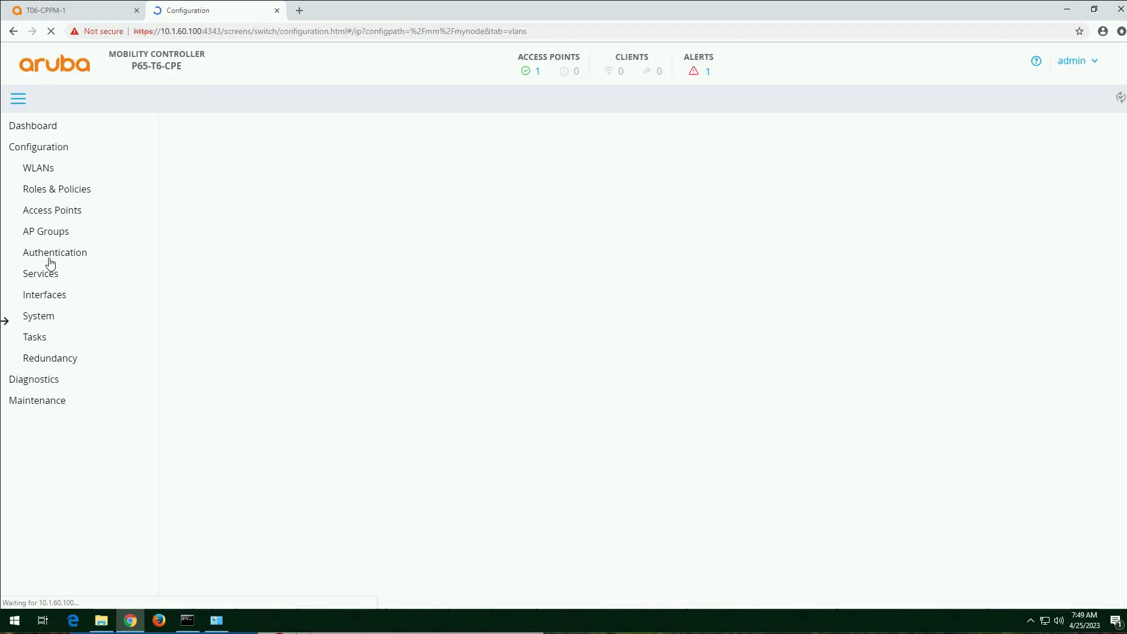
{"action": "left_click", "coordinate": [76, 188]}
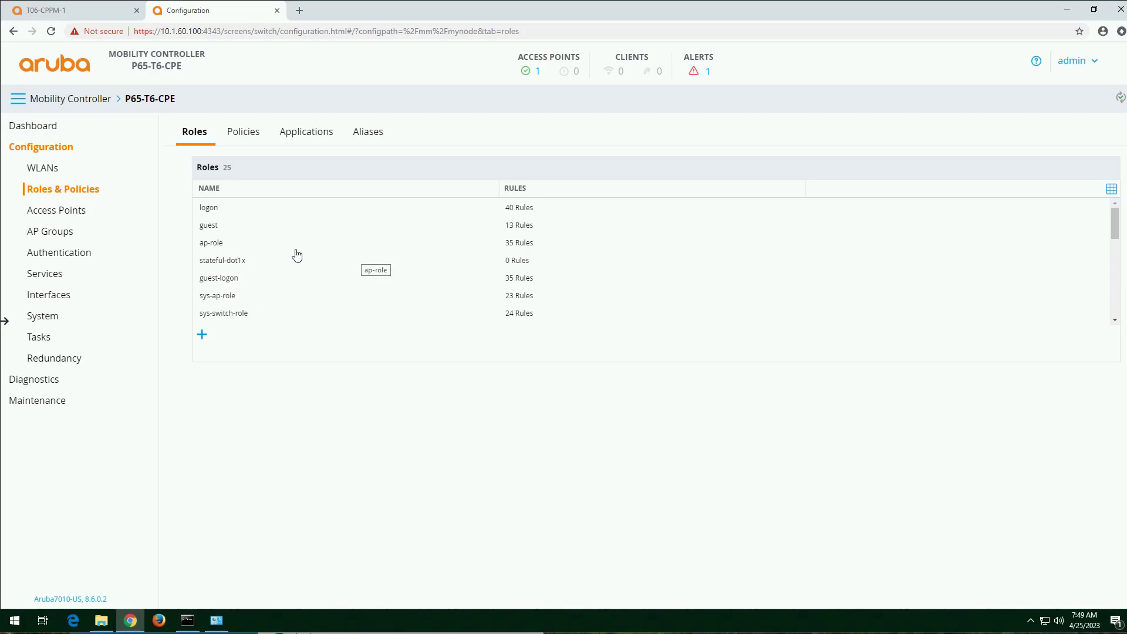
{"action": "scroll", "coordinate": [296, 254], "scroll_direction": "down", "scroll_amount": 4}
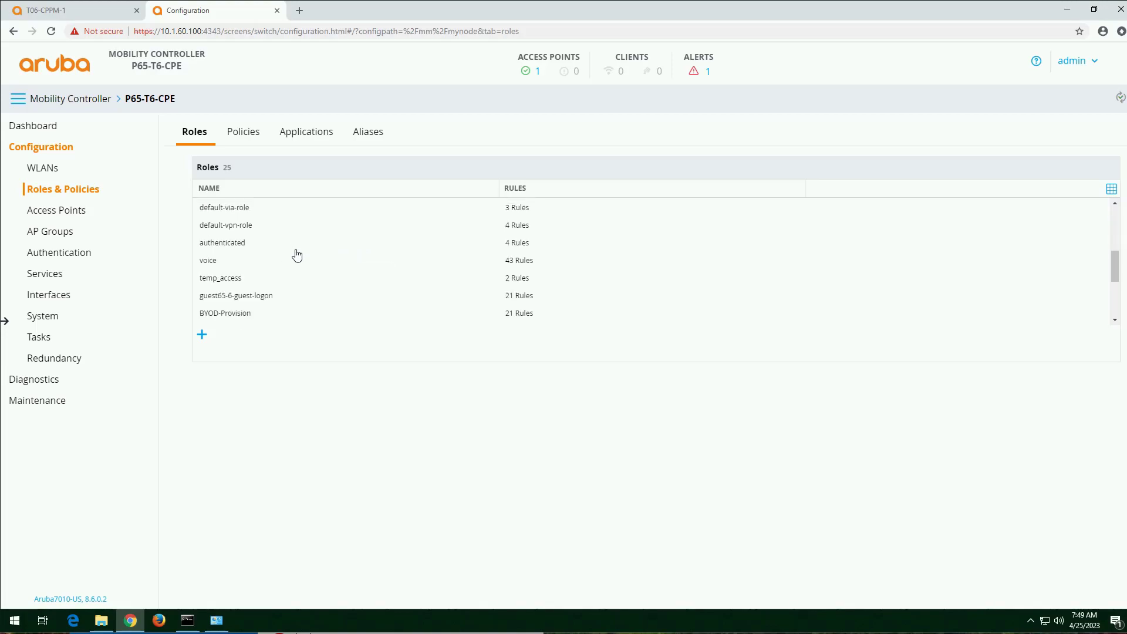
Step: Sort the controller's roles by name and examine the rules of the employee_full and employee_smart roles
{"action": "left_click", "coordinate": [207, 189]}
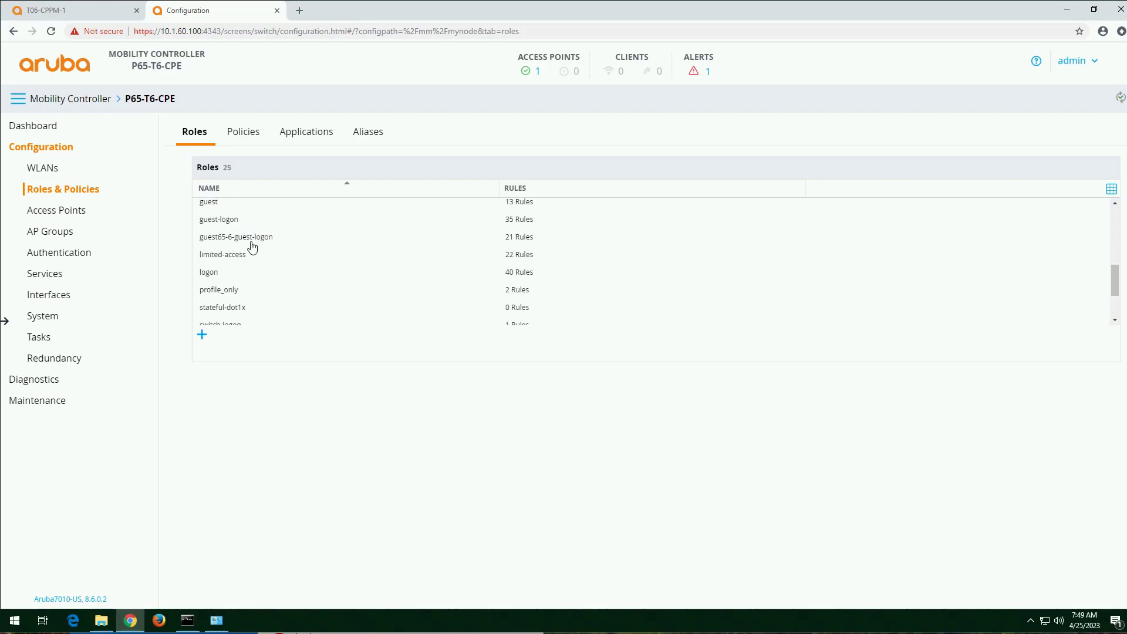
{"action": "scroll", "coordinate": [267, 292], "scroll_direction": "up", "scroll_amount": 5}
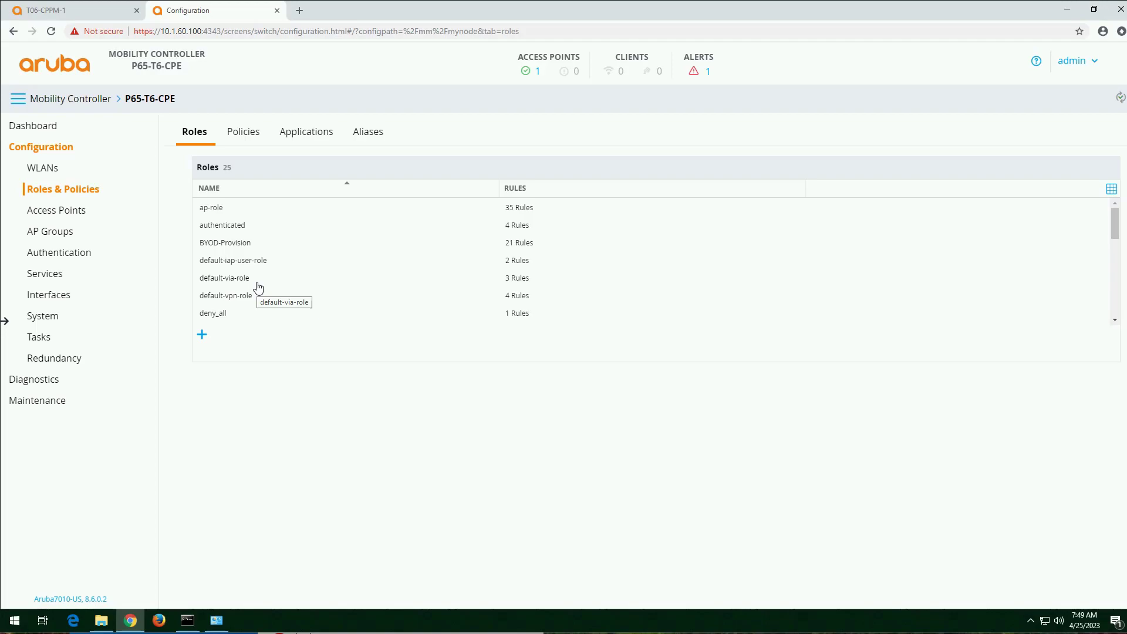
{"action": "scroll", "coordinate": [259, 287], "scroll_direction": "down", "scroll_amount": 2}
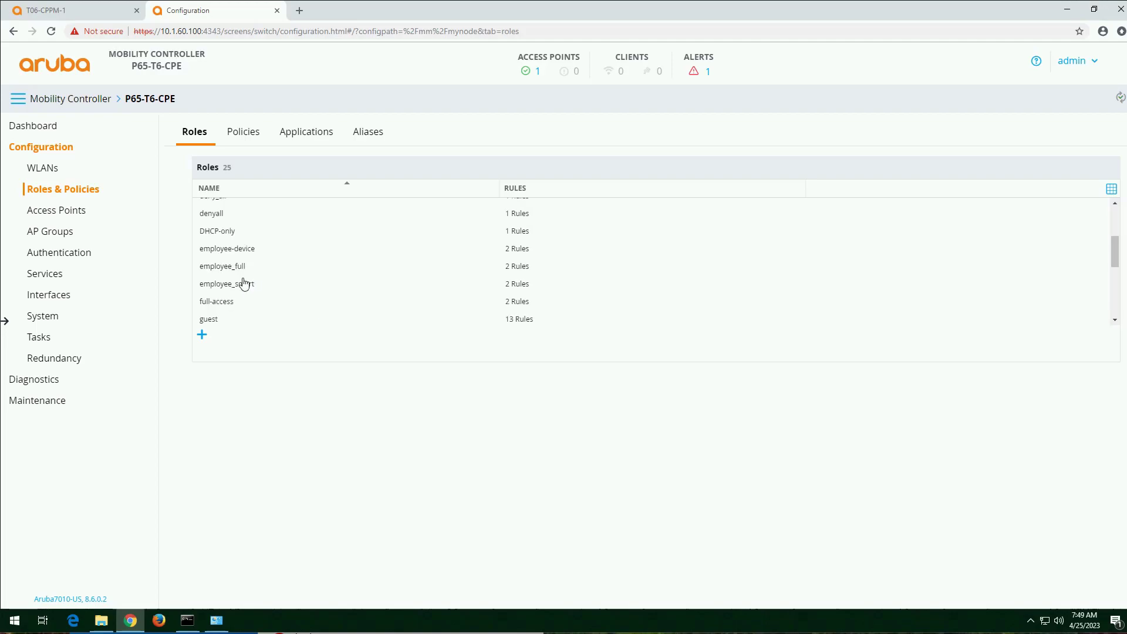
{"action": "left_click", "coordinate": [238, 271]}
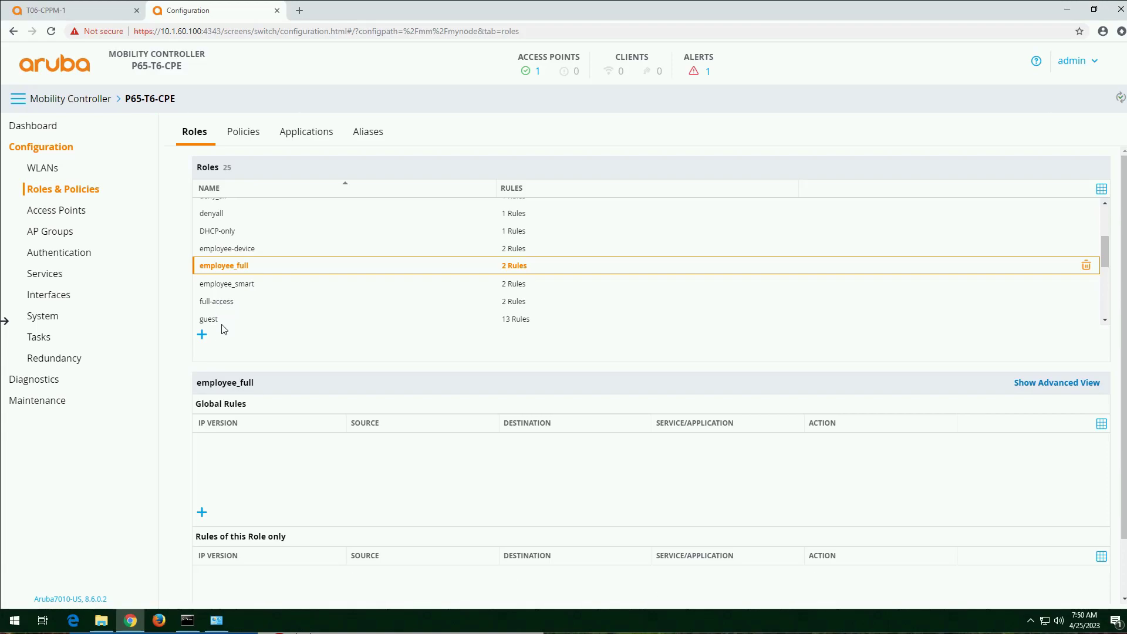
{"action": "scroll", "coordinate": [226, 311], "scroll_direction": "down", "scroll_amount": 2}
{"action": "scroll", "coordinate": [229, 314], "scroll_direction": "up", "scroll_amount": 2}
{"action": "left_click", "coordinate": [243, 290]}
{"action": "scroll", "coordinate": [246, 325], "scroll_direction": "down", "scroll_amount": 1}
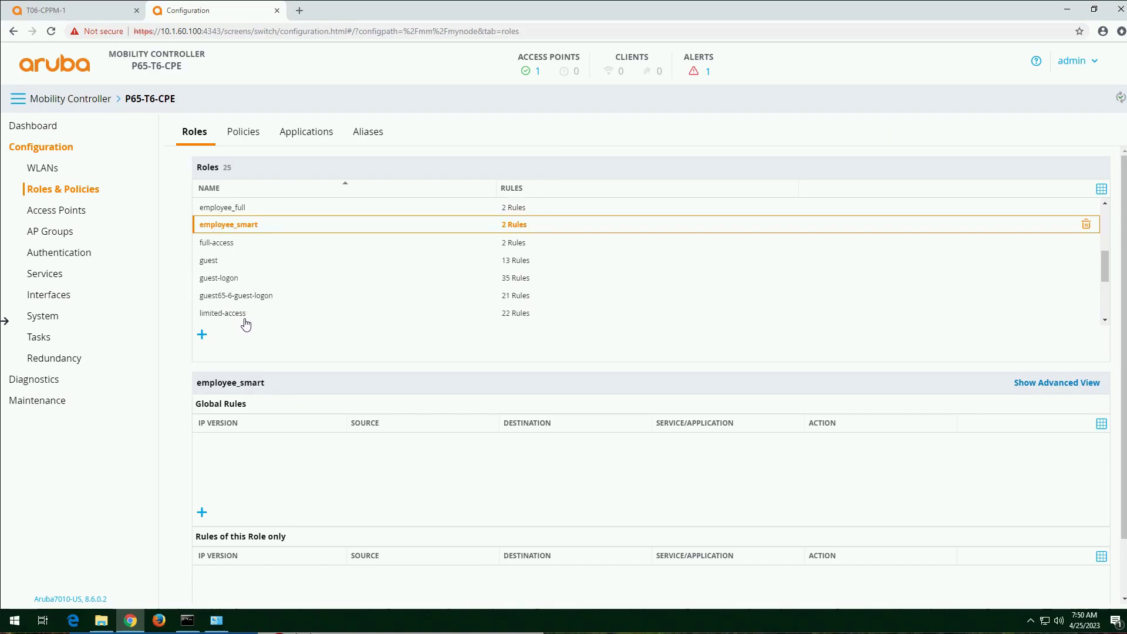
Step: Examine the rules of the profile_only and deny_all roles and locate the temp_access role in the list
{"action": "scroll", "coordinate": [246, 324], "scroll_direction": "down", "scroll_amount": 1}
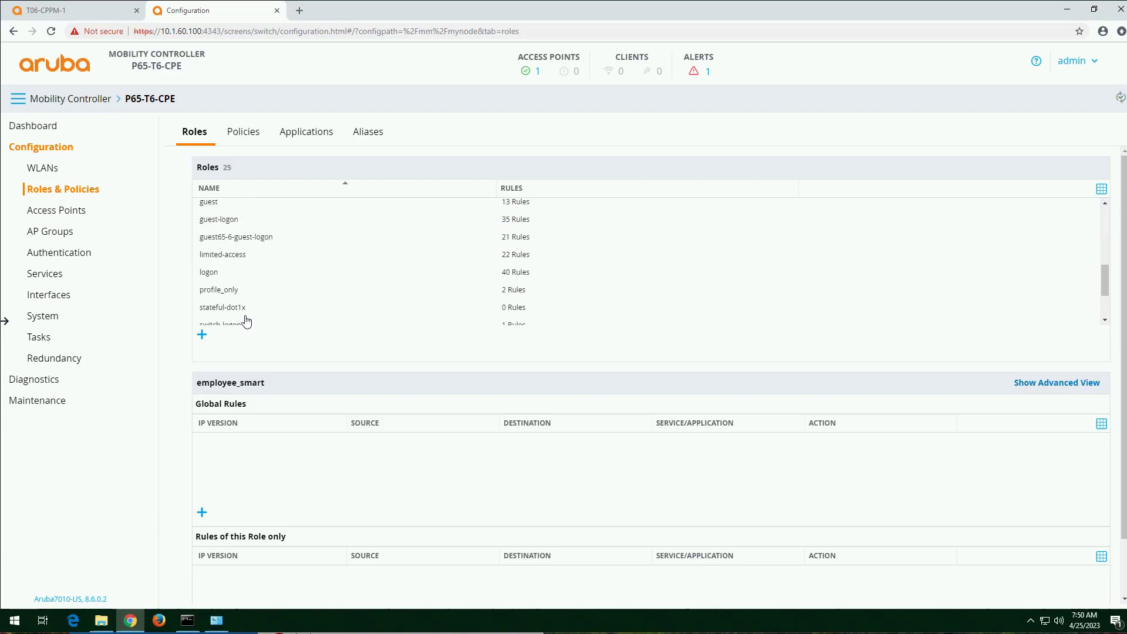
{"action": "left_click", "coordinate": [231, 296]}
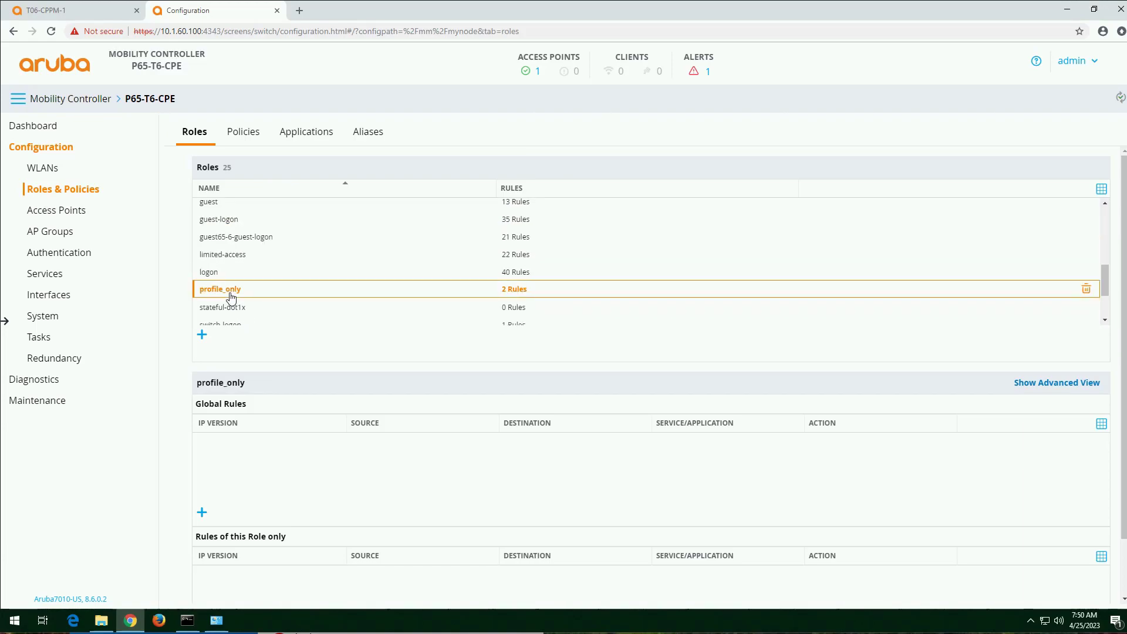
{"action": "scroll", "coordinate": [230, 297], "scroll_direction": "down", "scroll_amount": 2}
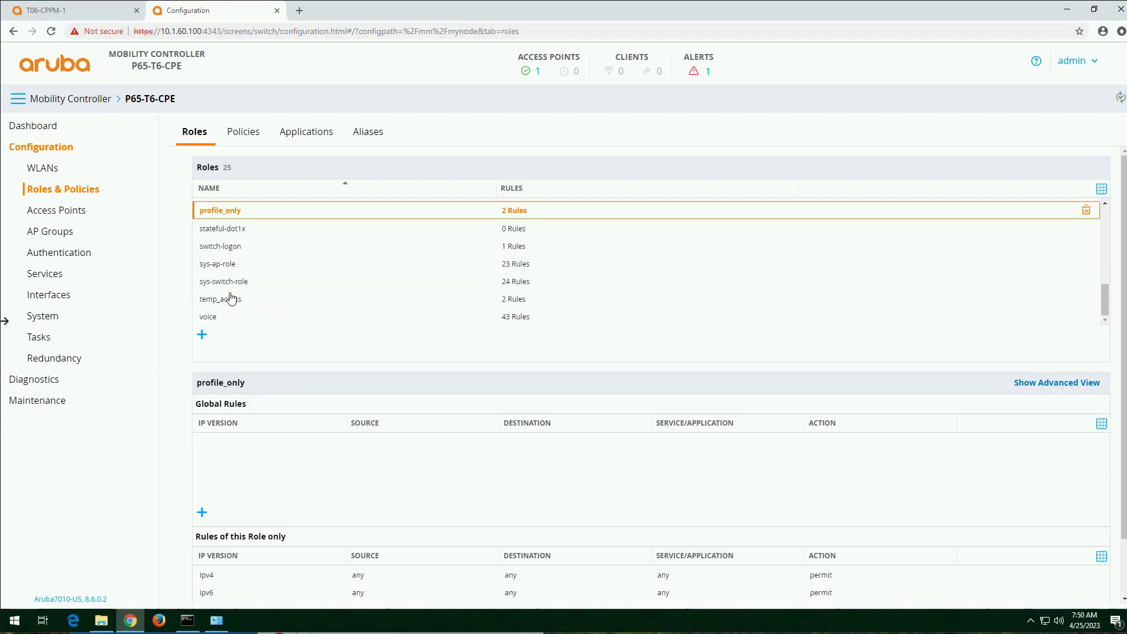
{"action": "scroll", "coordinate": [231, 299], "scroll_direction": "down", "scroll_amount": 1}
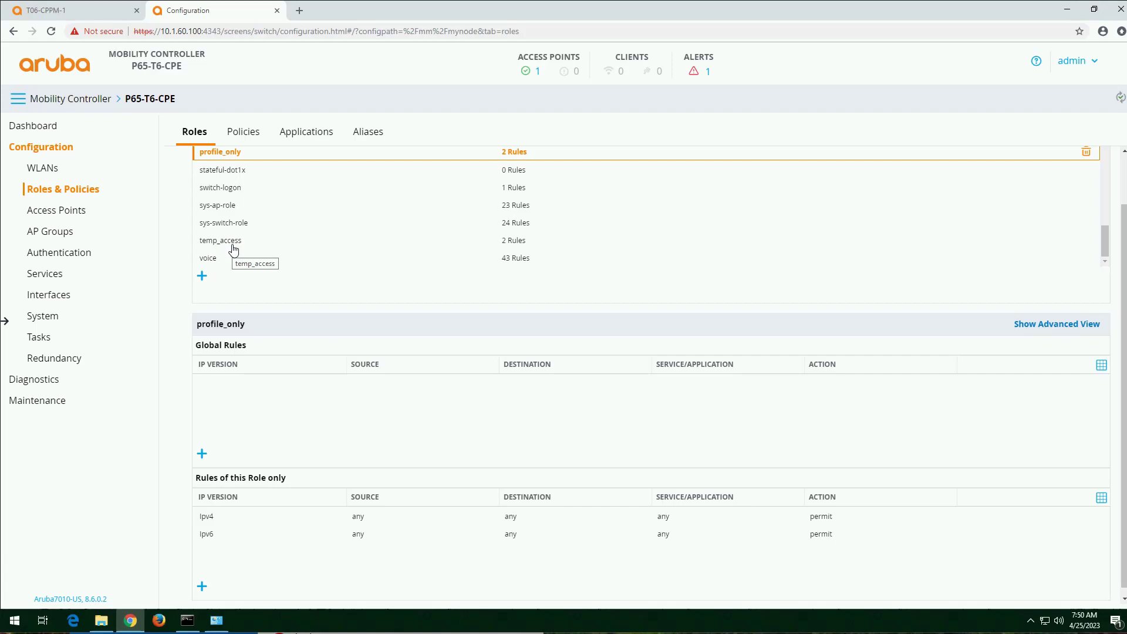
{"action": "scroll", "coordinate": [231, 253], "scroll_direction": "up", "scroll_amount": 5}
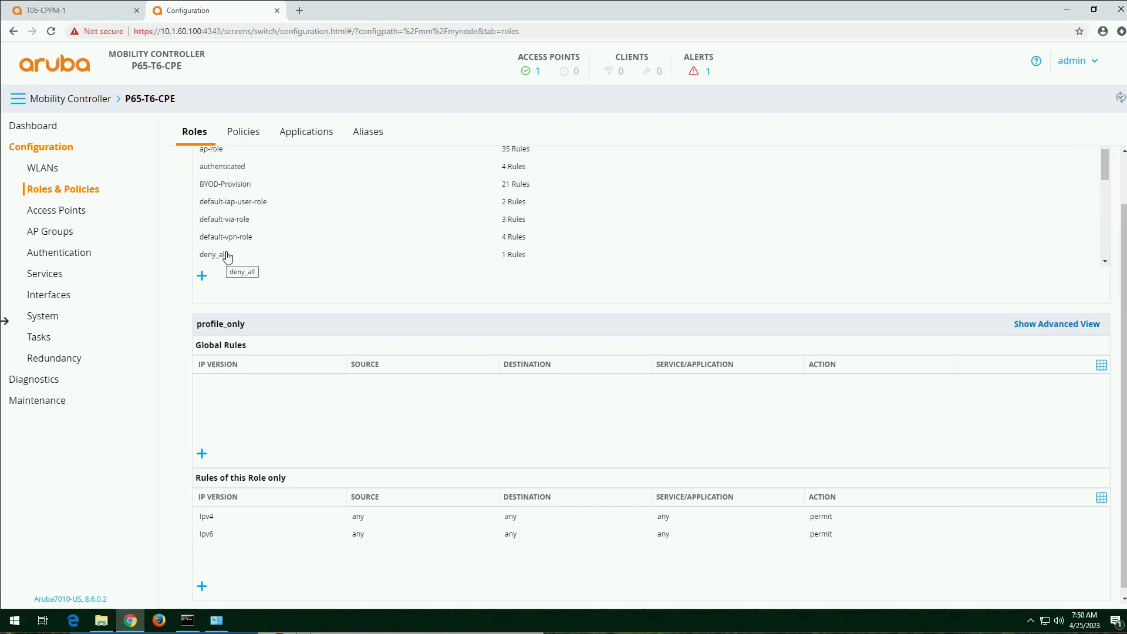
{"action": "scroll", "coordinate": [229, 258], "scroll_direction": "up", "scroll_amount": 1}
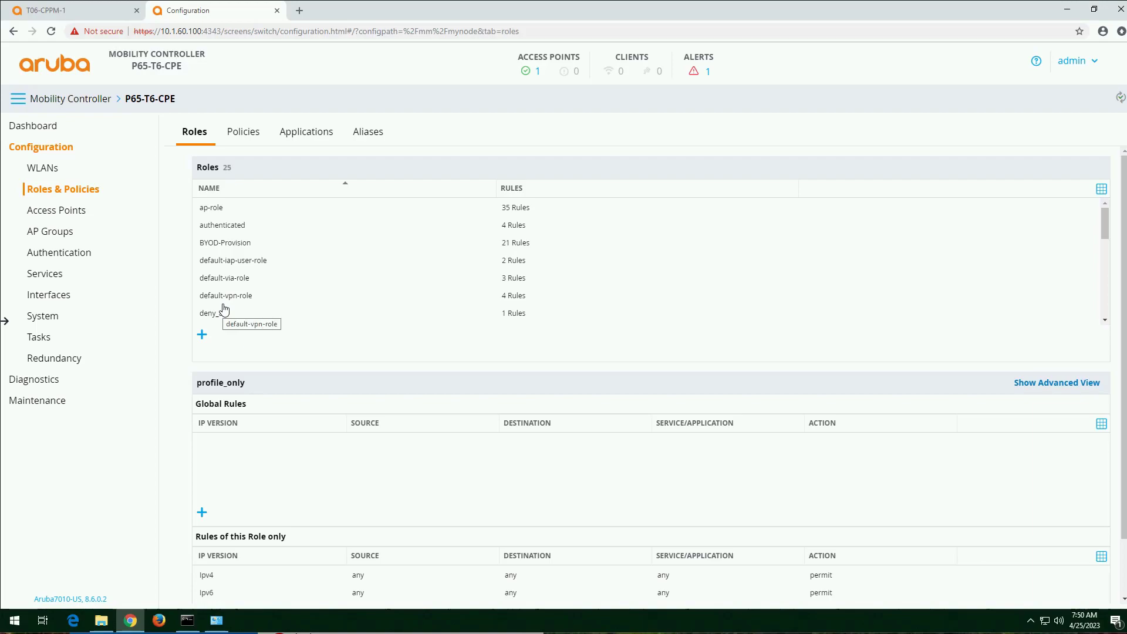
{"action": "left_click", "coordinate": [213, 317]}
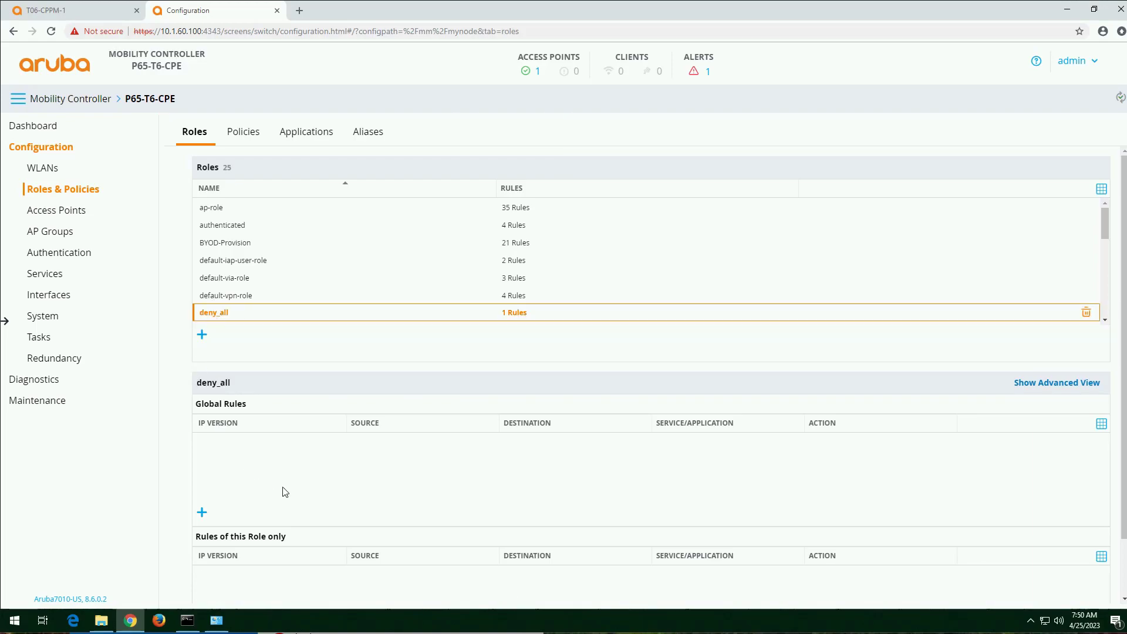
{"action": "scroll", "coordinate": [458, 485], "scroll_direction": "down", "scroll_amount": 1}
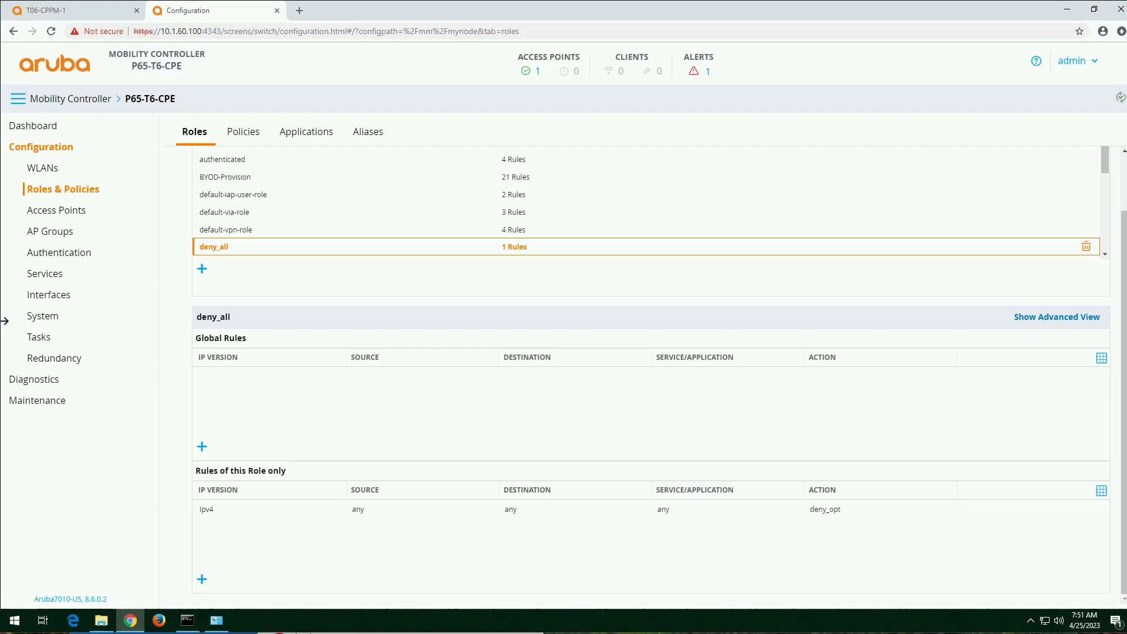
Step: Switch to ClearPass Policy Manager and start a new enforcement policy named "Aruba Wireless enforcement policy"
{"action": "left_click", "coordinate": [82, 16]}
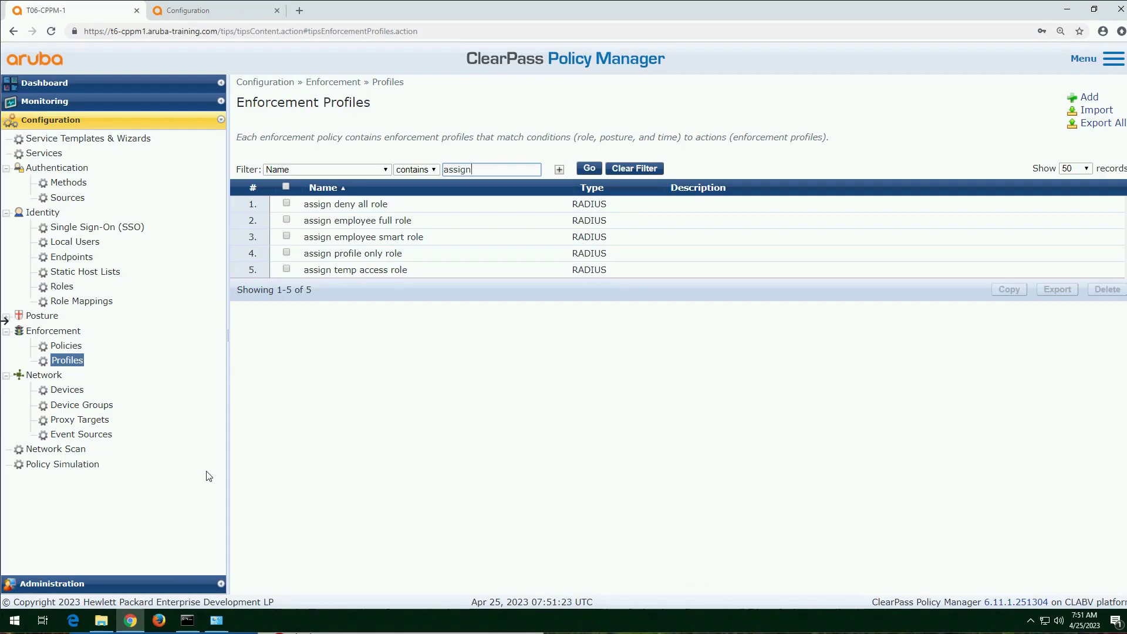
{"action": "left_click", "coordinate": [60, 346]}
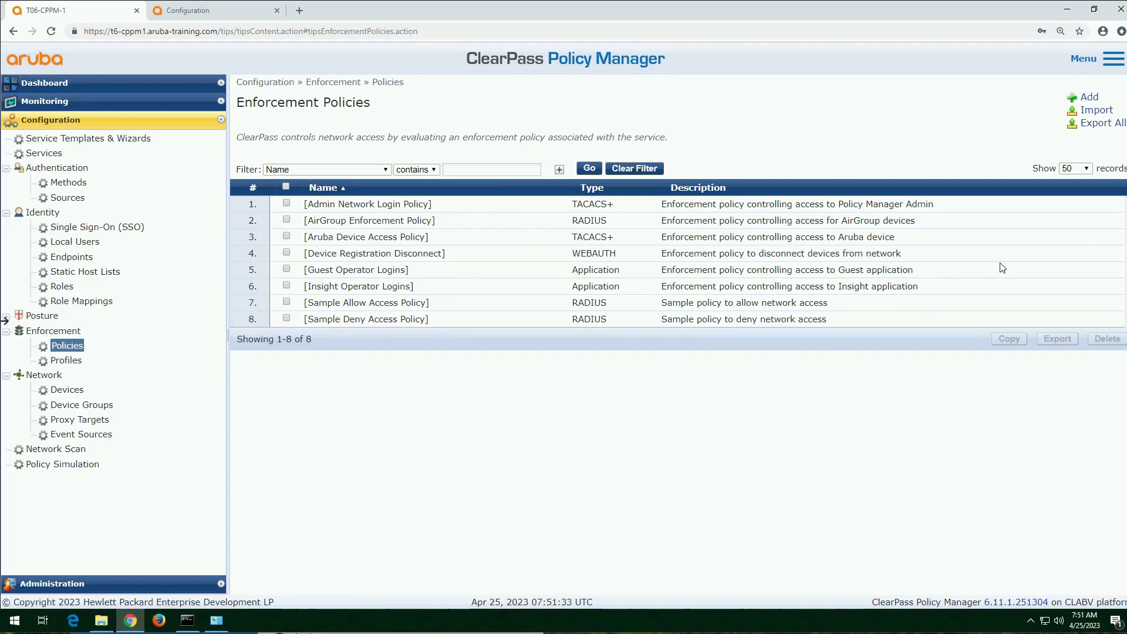
{"action": "left_click", "coordinate": [1091, 101]}
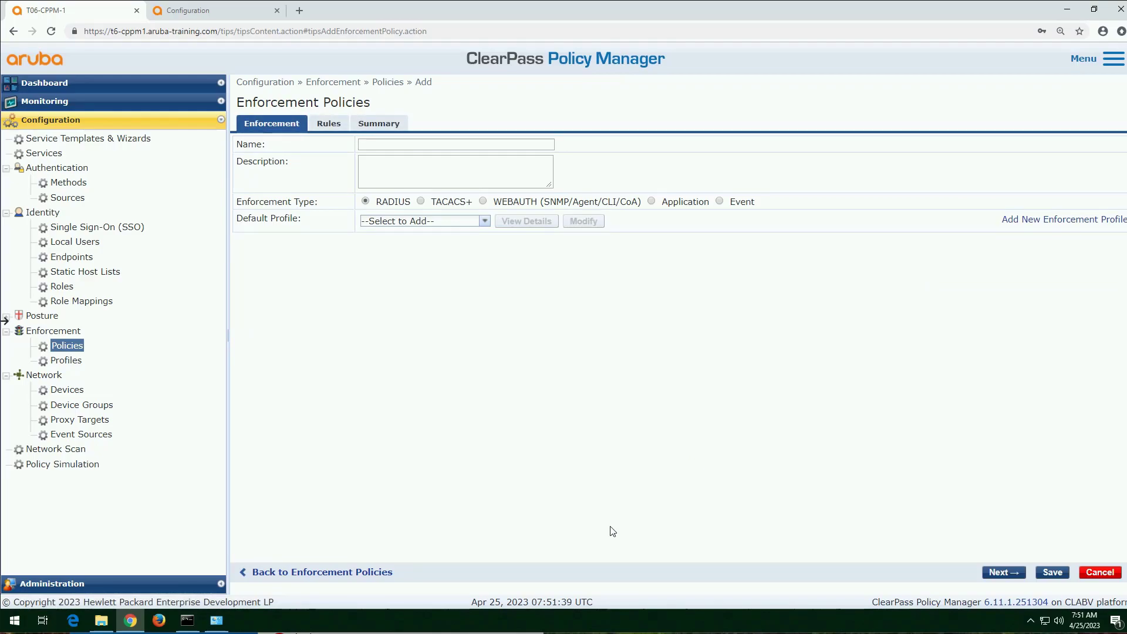
{"action": "left_click", "coordinate": [439, 145]}
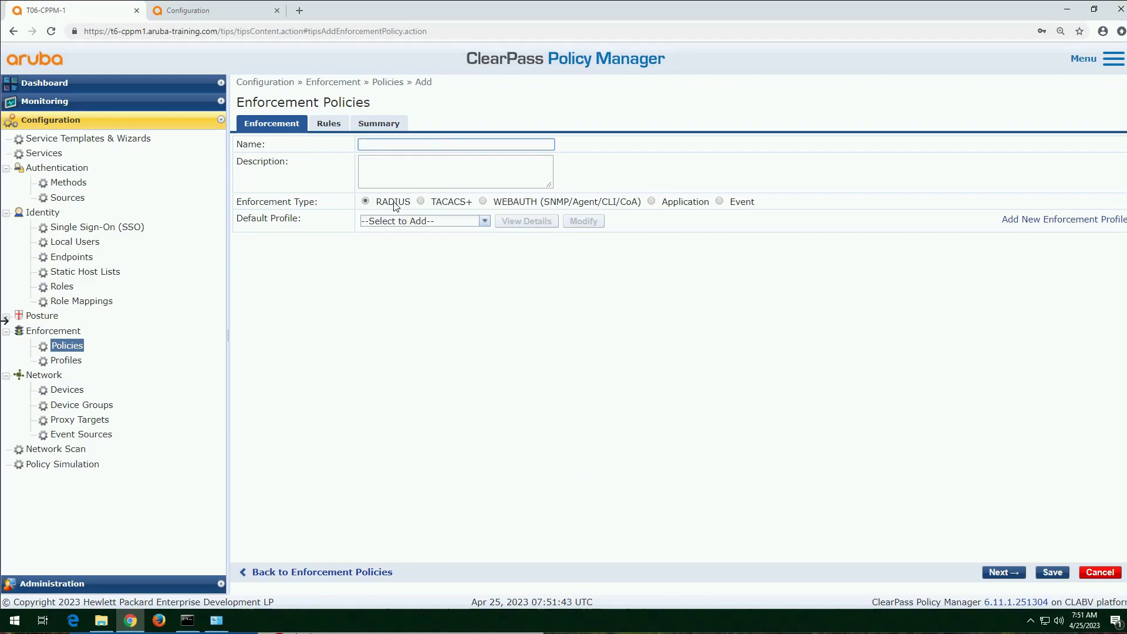
{"action": "type", "text": "Aruba Wireless enforcement policy"}
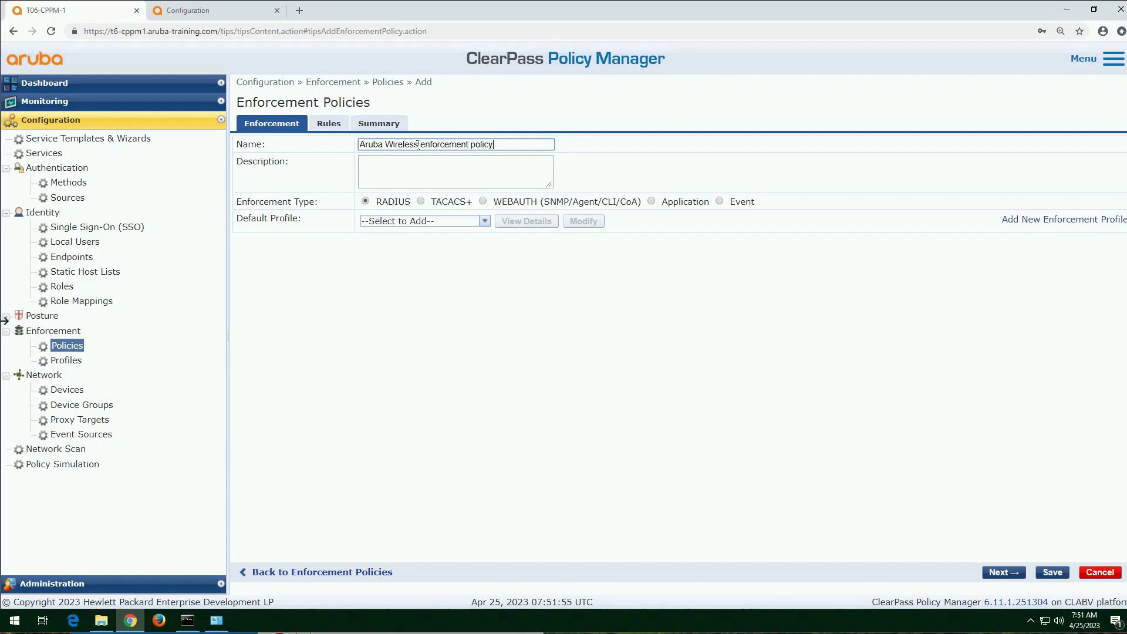
Step: Start the first rule of the enforcement policy with a condition of type Tips and name Role
{"action": "left_click", "coordinate": [1008, 578]}
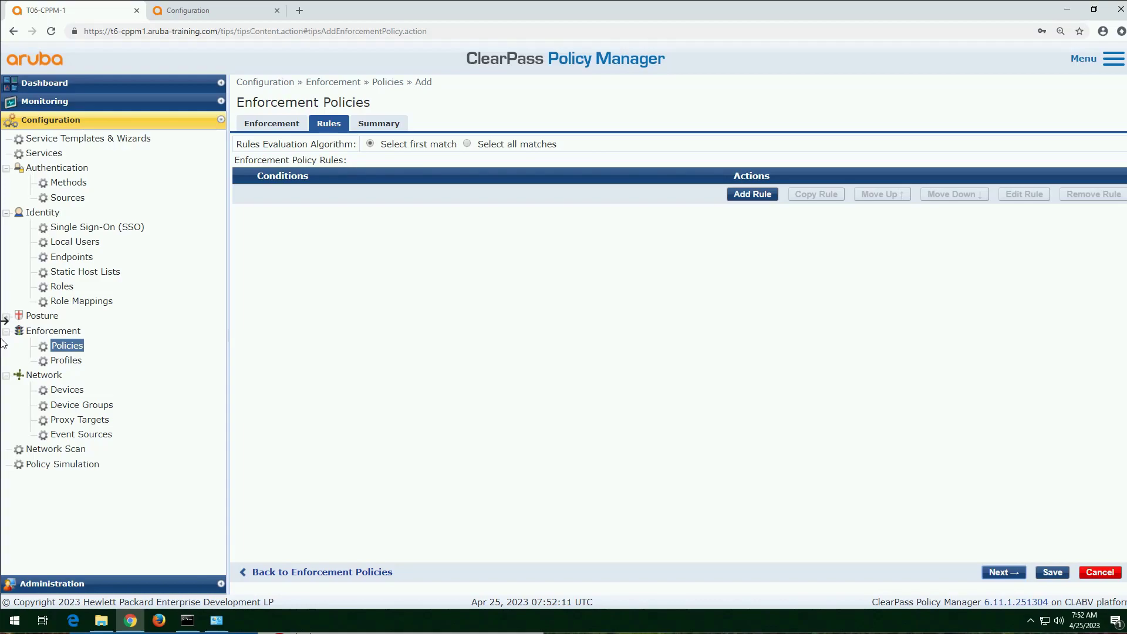
{"action": "left_click", "coordinate": [758, 196]}
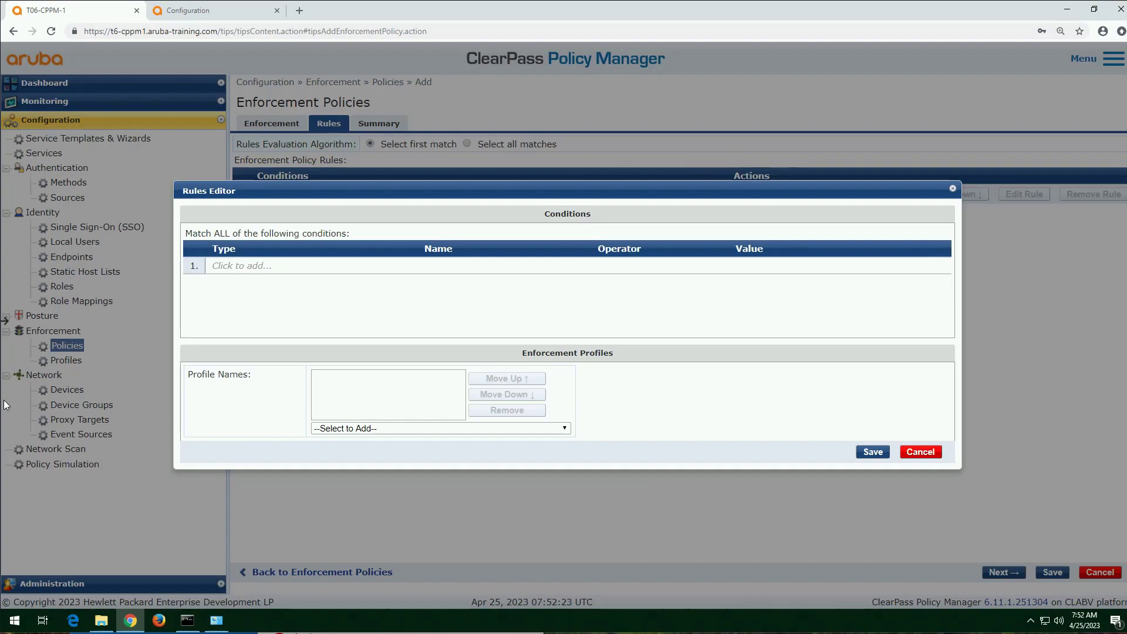
{"action": "left_click", "coordinate": [234, 267]}
{"action": "type", "text": "tips"}
{"action": "key", "text": "Return"}
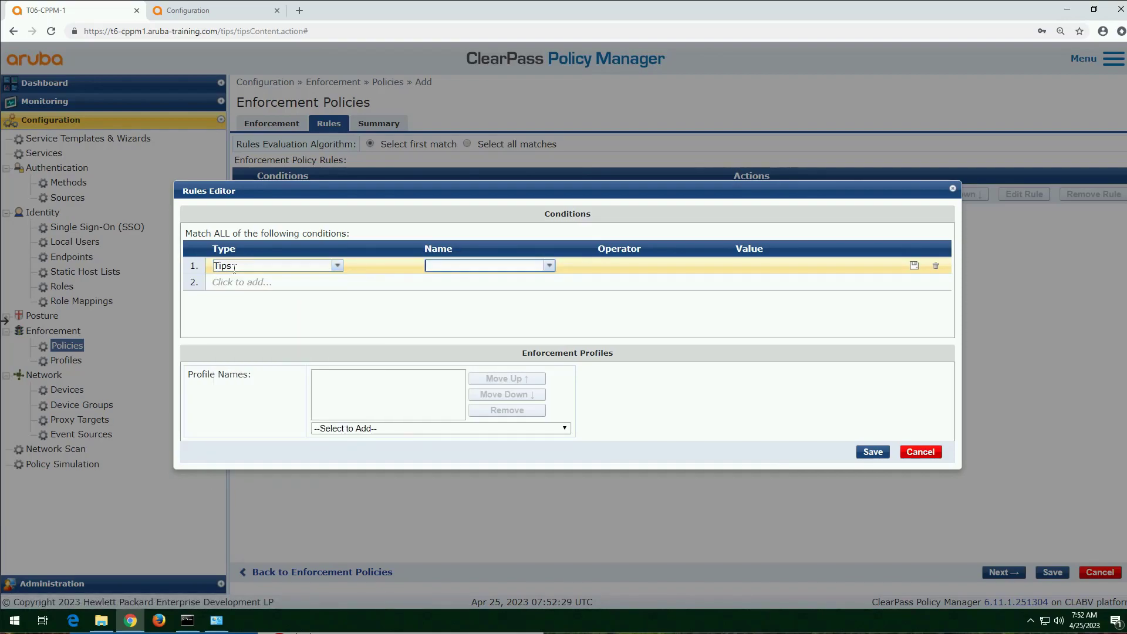
{"action": "type", "text": "role"}
{"action": "key", "text": "Return"}
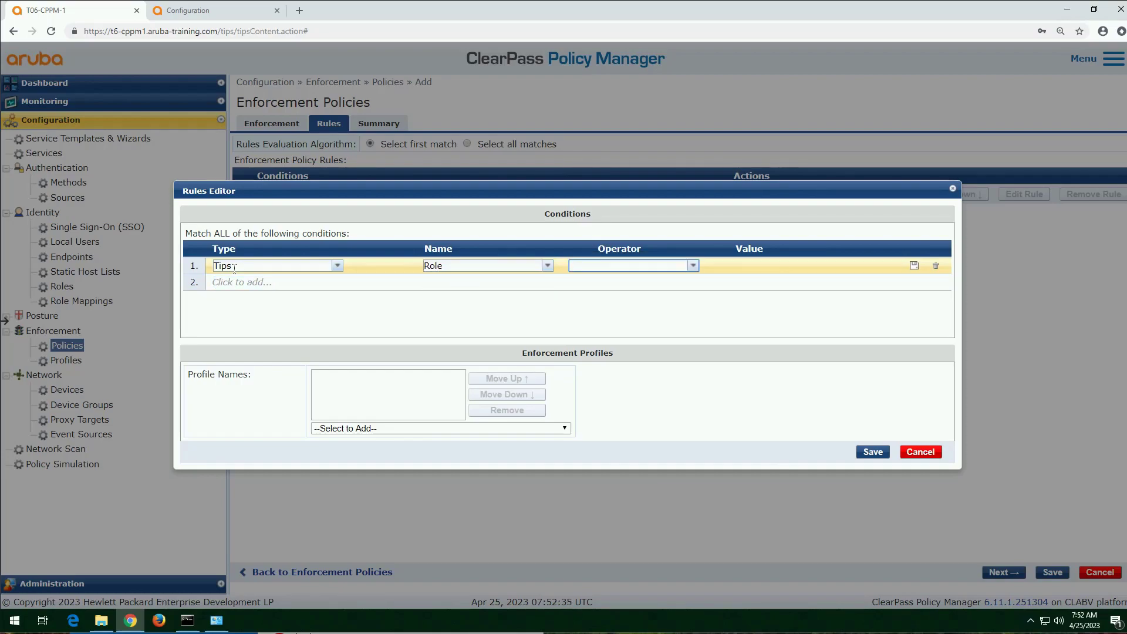
Step: Complete the Tips Role condition with EQUALS Corporate_user and add the "[RADIUS] assign employee full role" profile to the rule
{"action": "left_click", "coordinate": [247, 264]}
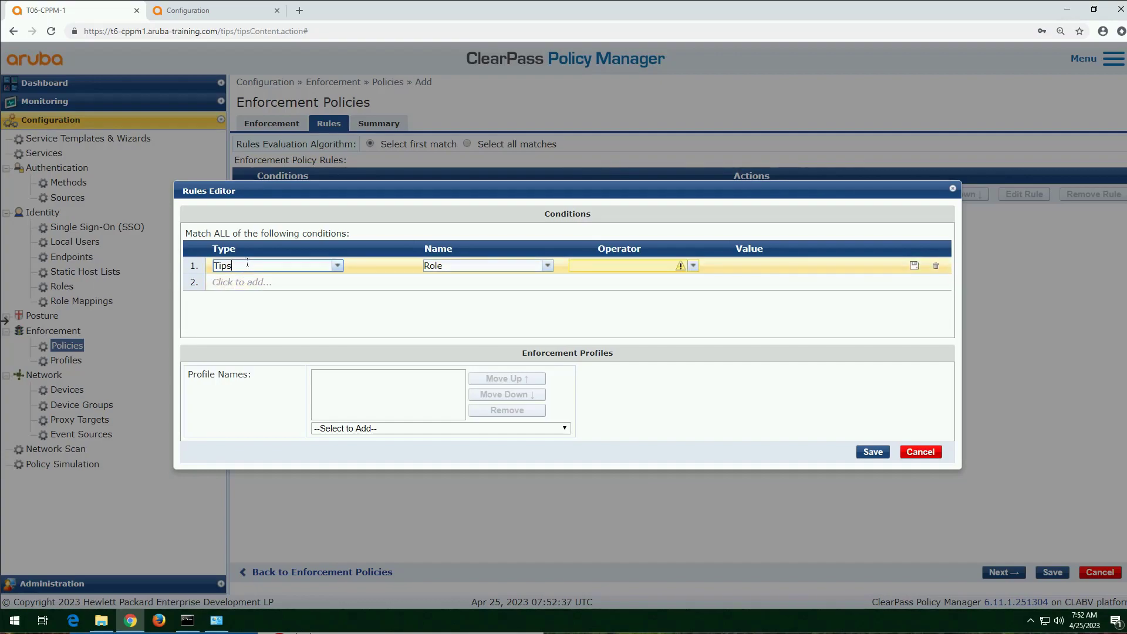
{"action": "left_click", "coordinate": [617, 266]}
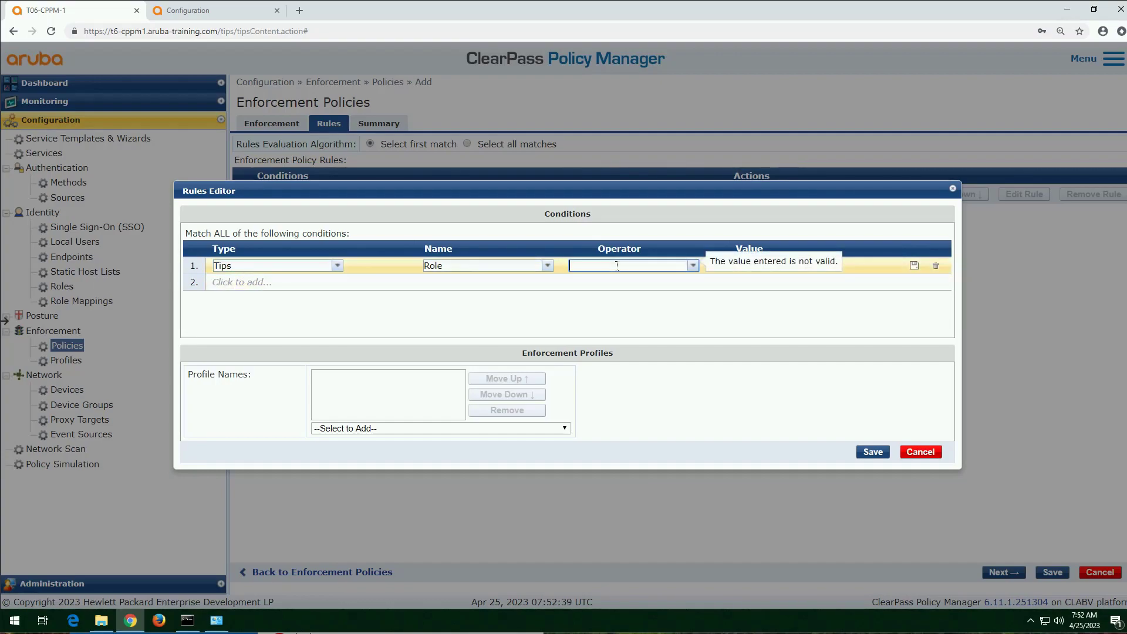
{"action": "type", "text": "equa"}
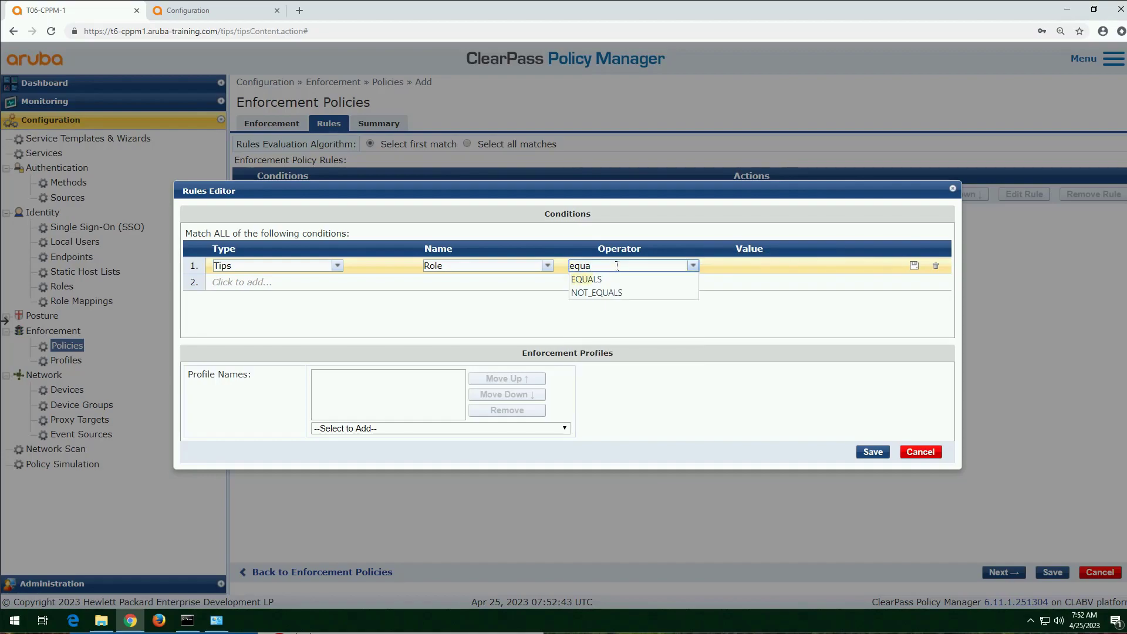
{"action": "key", "text": "Down"}
{"action": "key", "text": "Tab"}
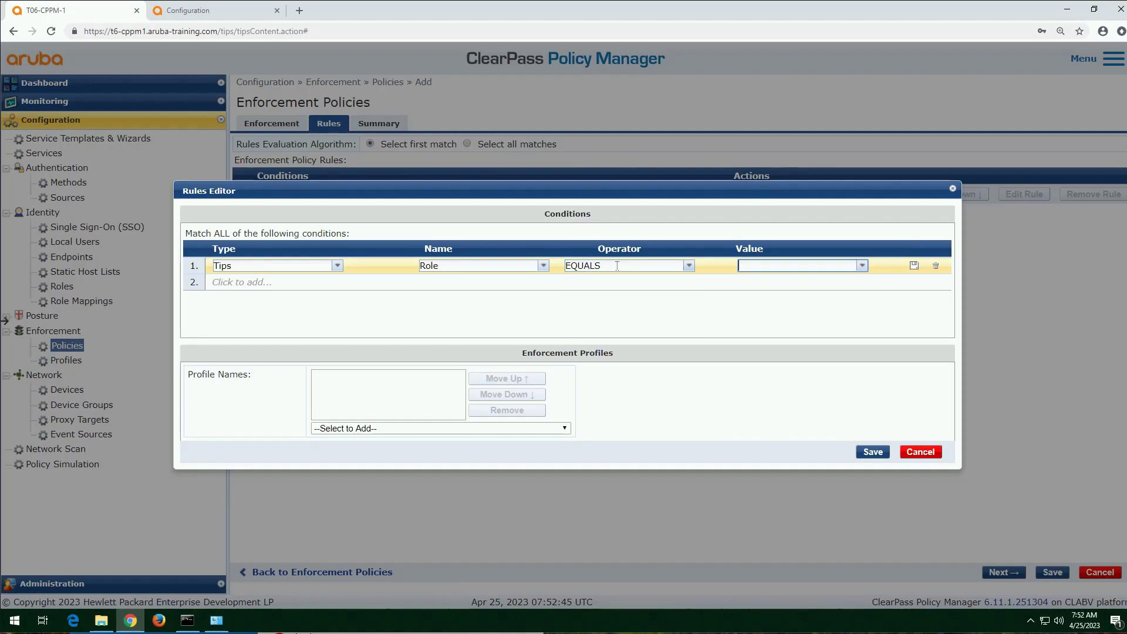
{"action": "type", "text": "cor"}
{"action": "key", "text": "Down"}
{"action": "key", "text": "Return"}
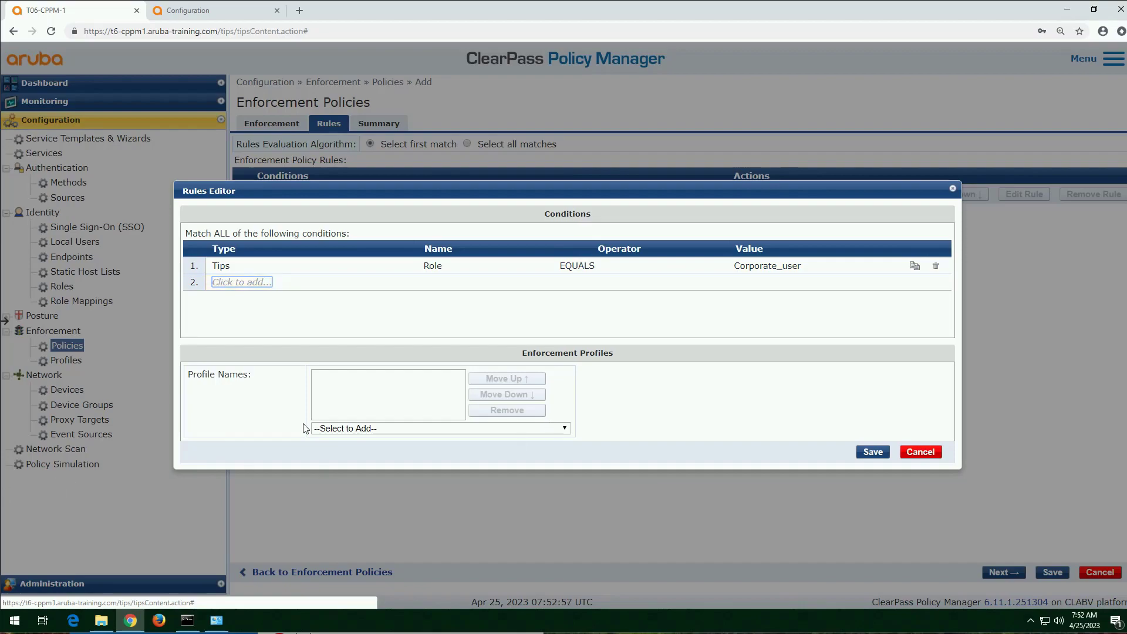
{"action": "left_click", "coordinate": [499, 428]}
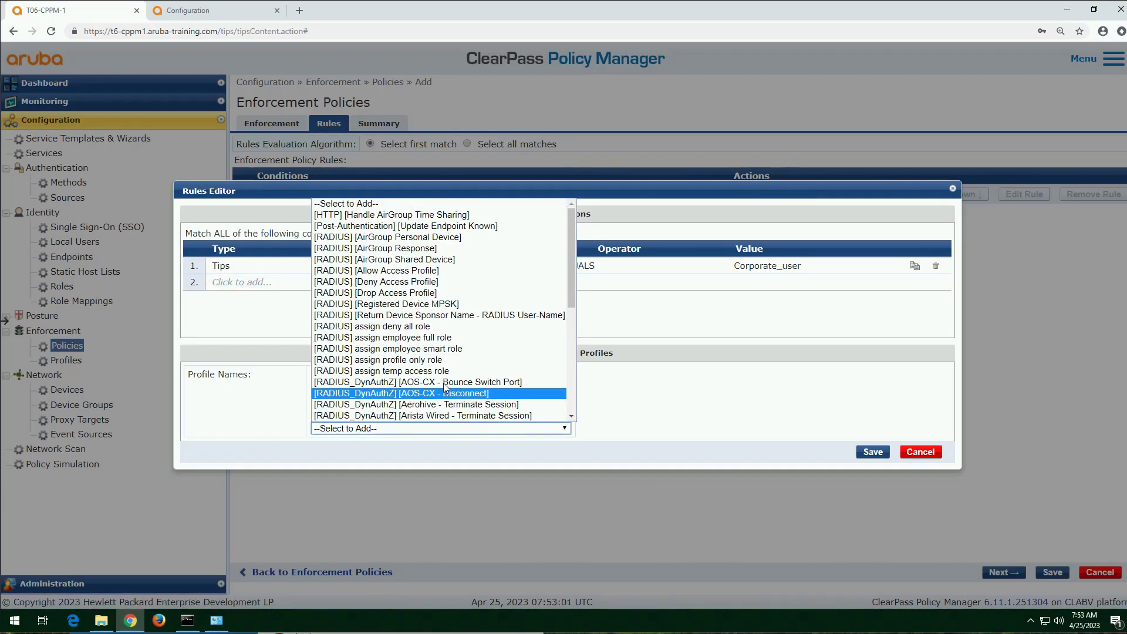
{"action": "left_click", "coordinate": [453, 337]}
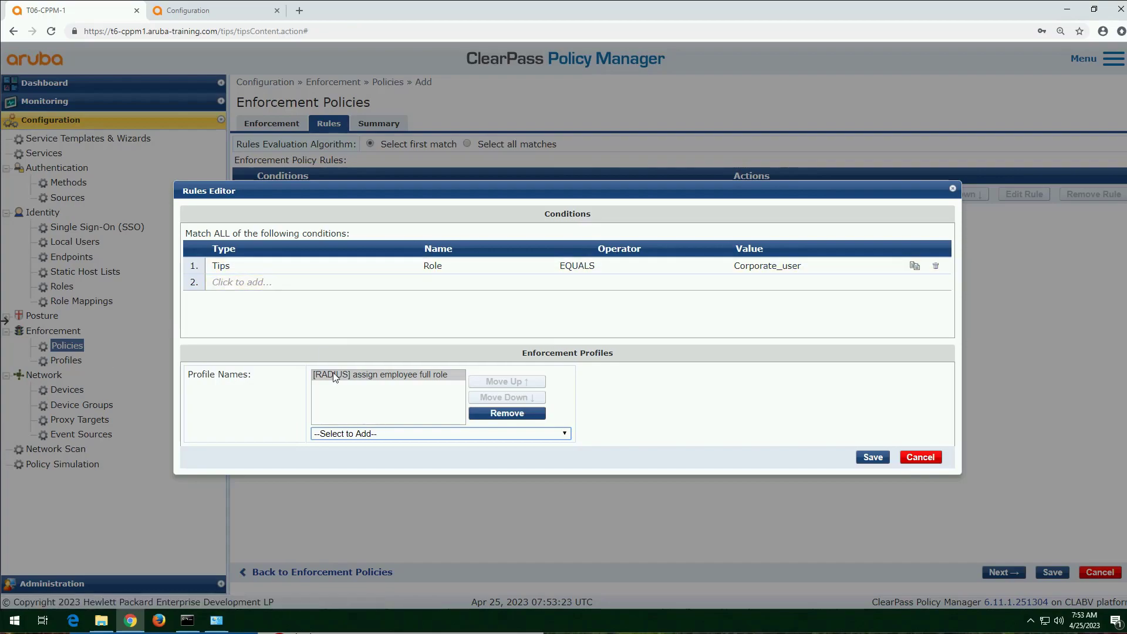
Step: Add a second condition, Tips Role EQUALS computer, to the same rule and save the rule
{"action": "left_click", "coordinate": [227, 283]}
{"action": "type", "text": "tips"}
{"action": "key", "text": "Tab"}
{"action": "type", "text": "rol"}
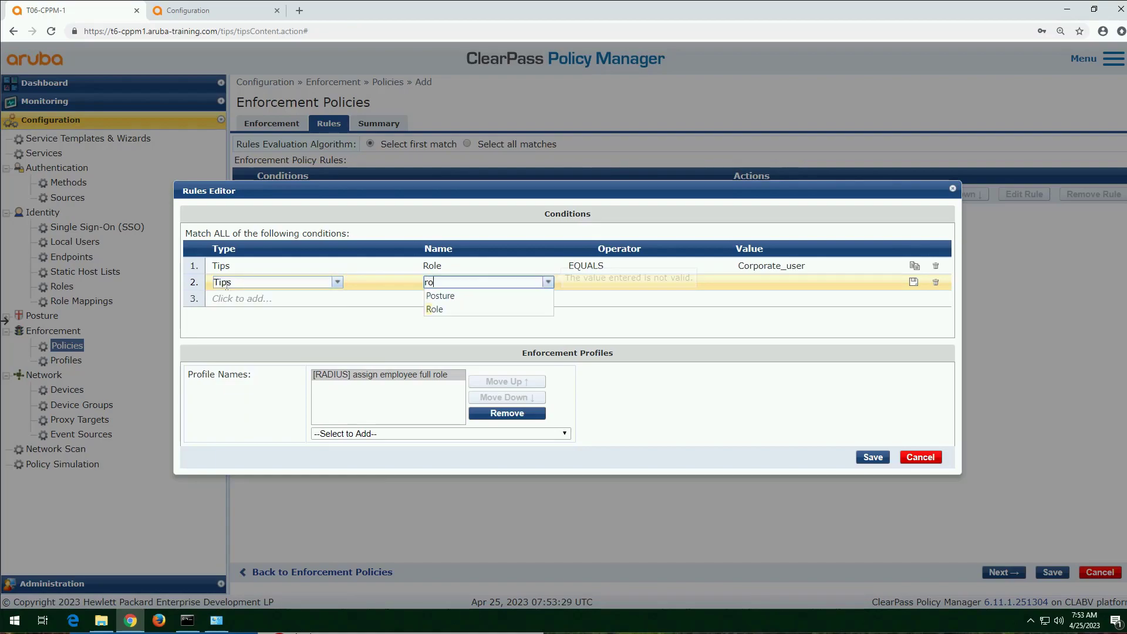
{"action": "key", "text": "Tab"}
{"action": "type", "text": "eq"}
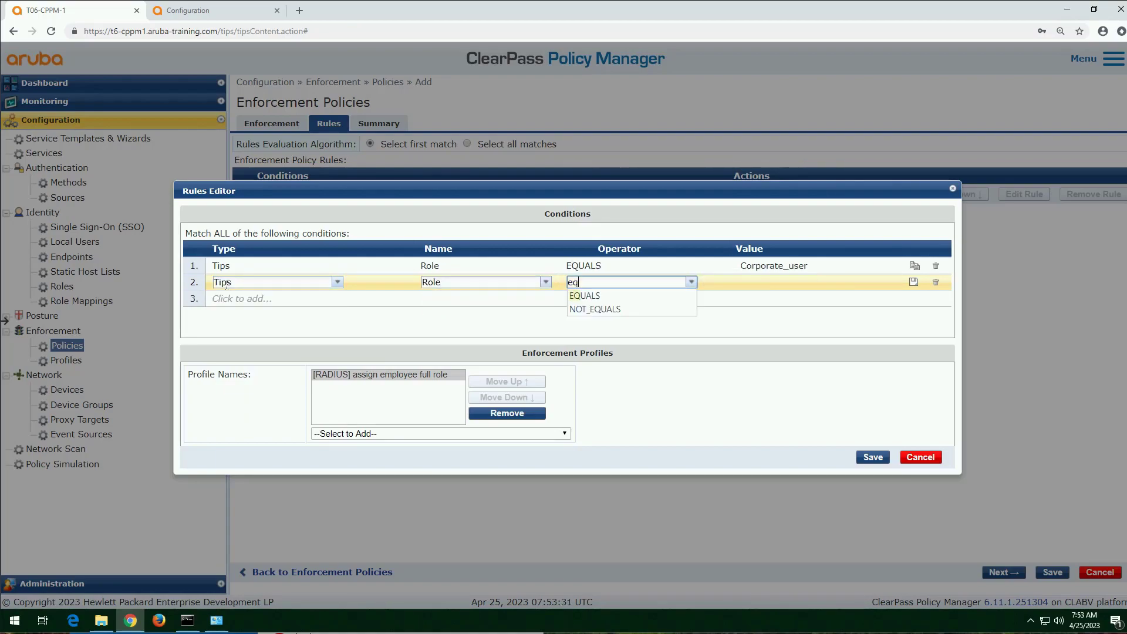
{"action": "key", "text": "Tab"}
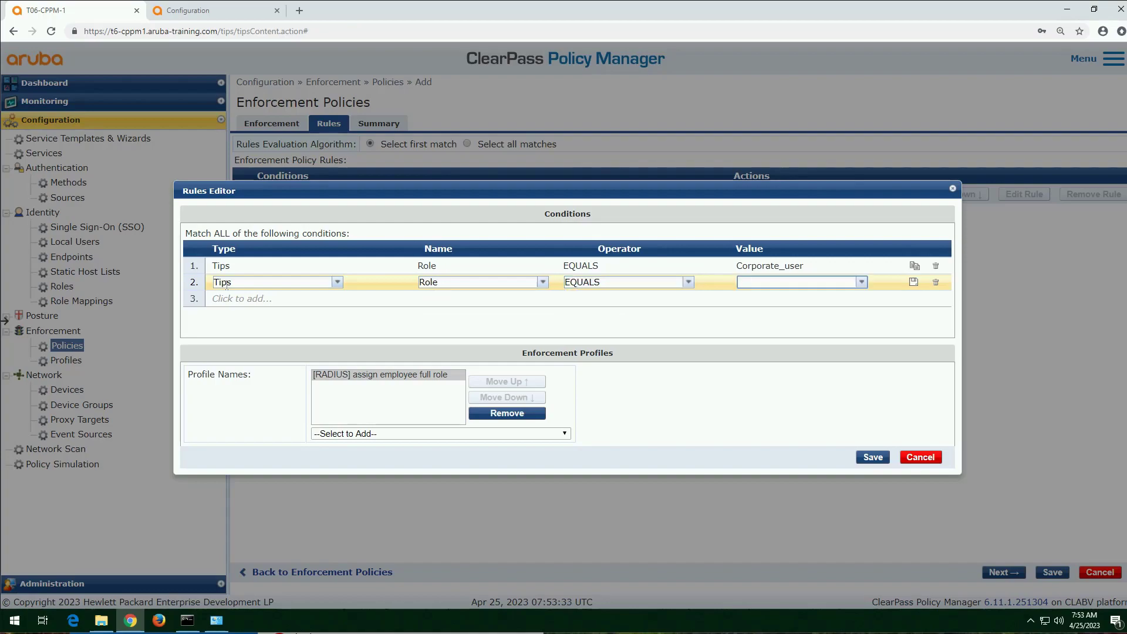
{"action": "type", "text": "computer"}
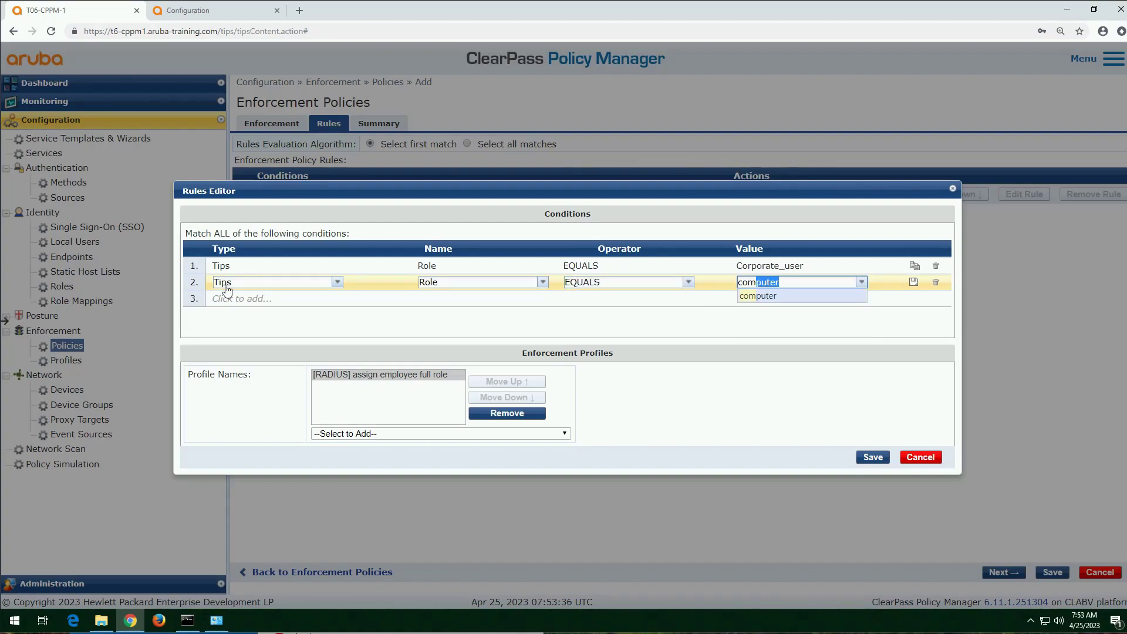
{"action": "key", "text": "Tab"}
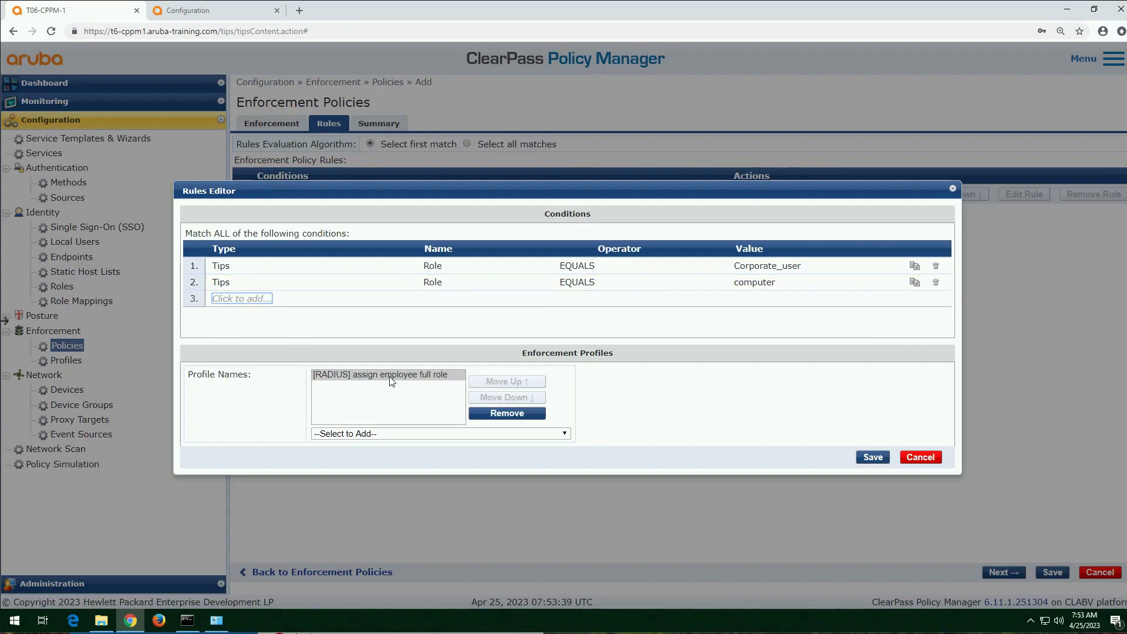
{"action": "left_click", "coordinate": [873, 457]}
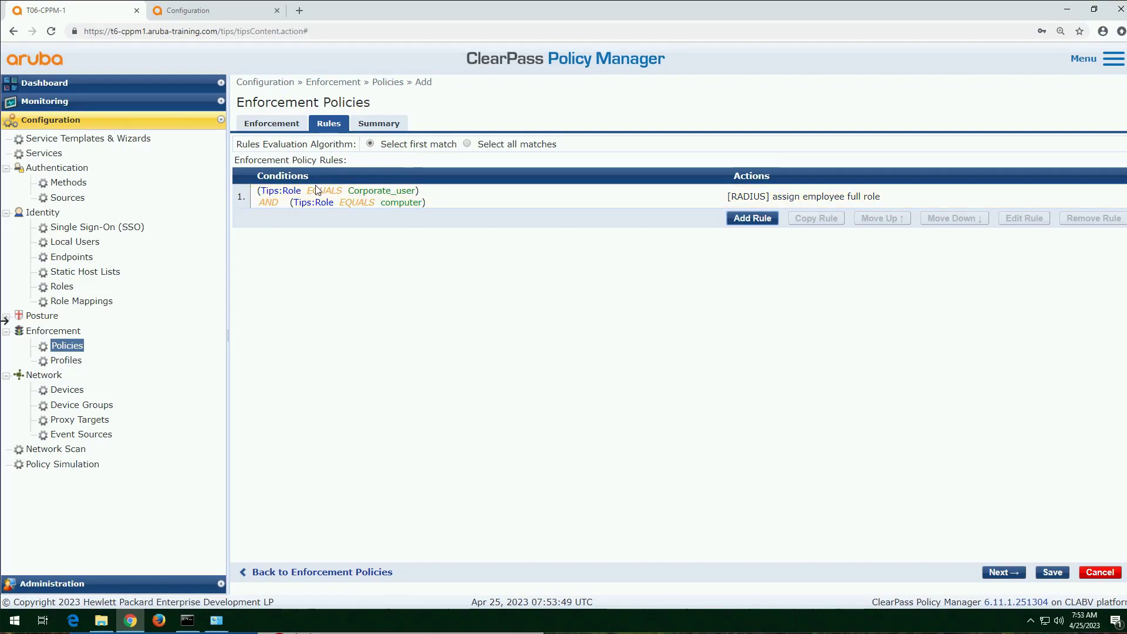
Step: Start a second enforcement policy rule with the condition Tips Role EQUALS Corporate_user
{"action": "left_click", "coordinate": [761, 221]}
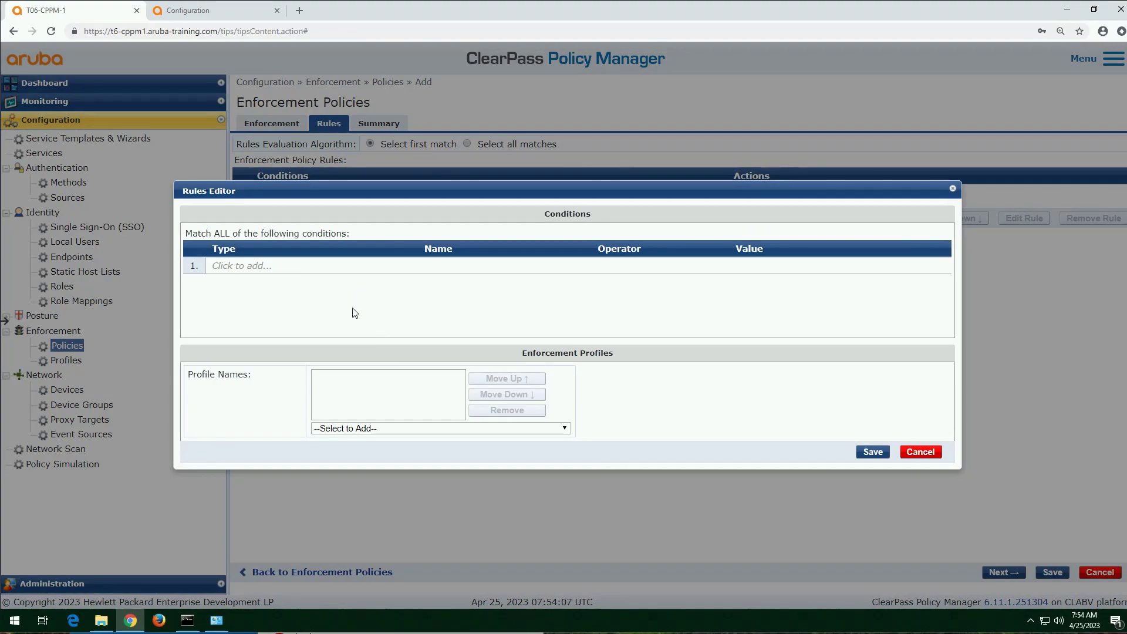
{"action": "left_click", "coordinate": [253, 264]}
{"action": "type", "text": "Tips"}
{"action": "key", "text": "Tab"}
{"action": "type", "text": "ole"}
{"action": "key", "text": "Tab"}
{"action": "type", "text": "equ"}
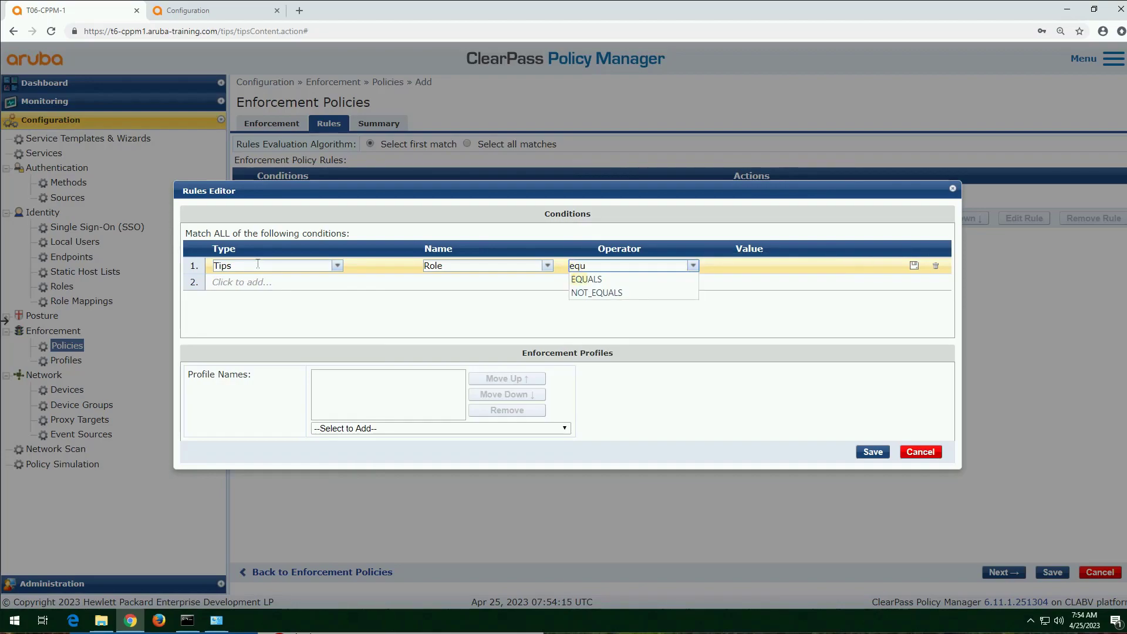
{"action": "key", "text": "Tab"}
{"action": "type", "text": "c"}
{"action": "key", "text": "Down"}
{"action": "key", "text": "Down"}
{"action": "key", "text": "Return"}
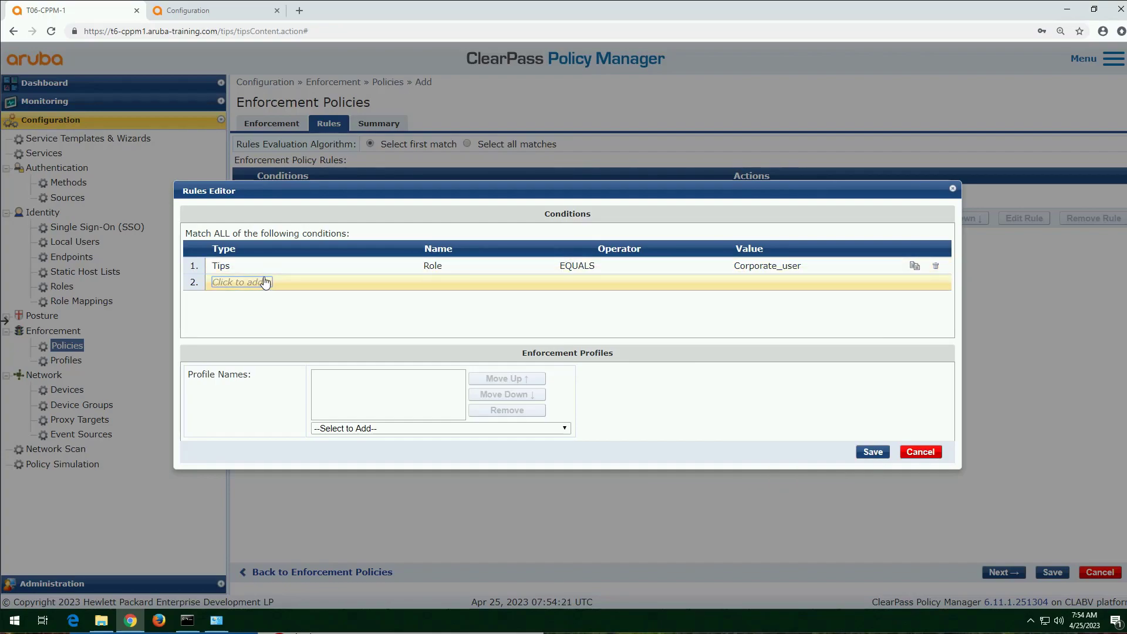
Step: Add a second condition, Tips Role EQUALS smart_phone, to the Corporate_user rule being edited
{"action": "left_click", "coordinate": [255, 283]}
{"action": "type", "text": "tips"}
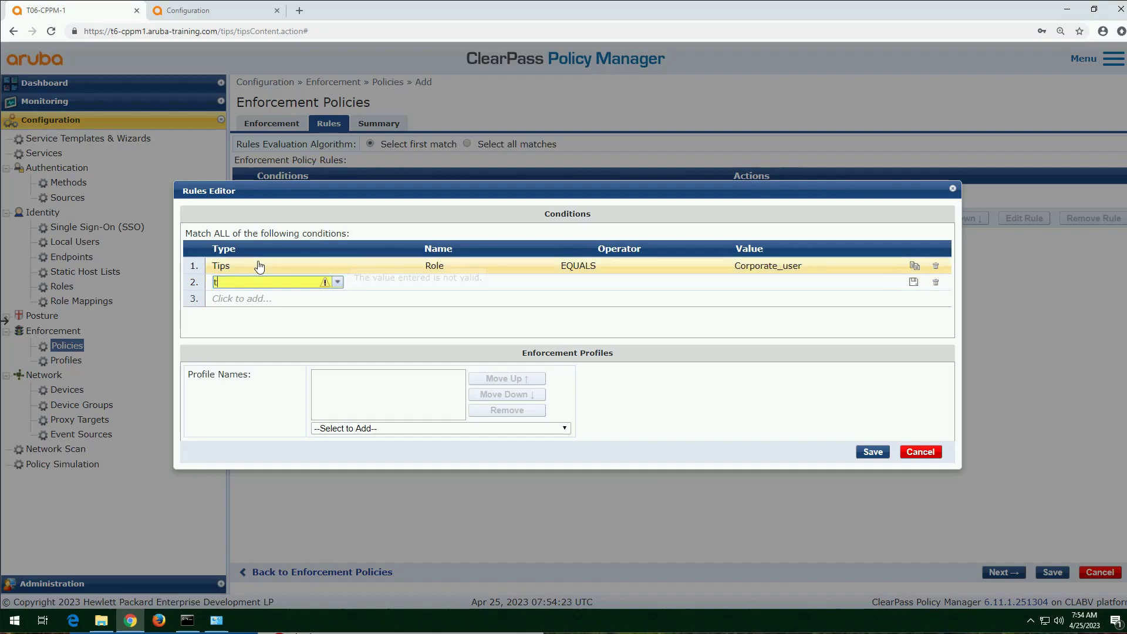
{"action": "key", "text": "Tab"}
{"action": "type", "text": "role"}
{"action": "key", "text": "Tab"}
{"action": "type", "text": "eq"}
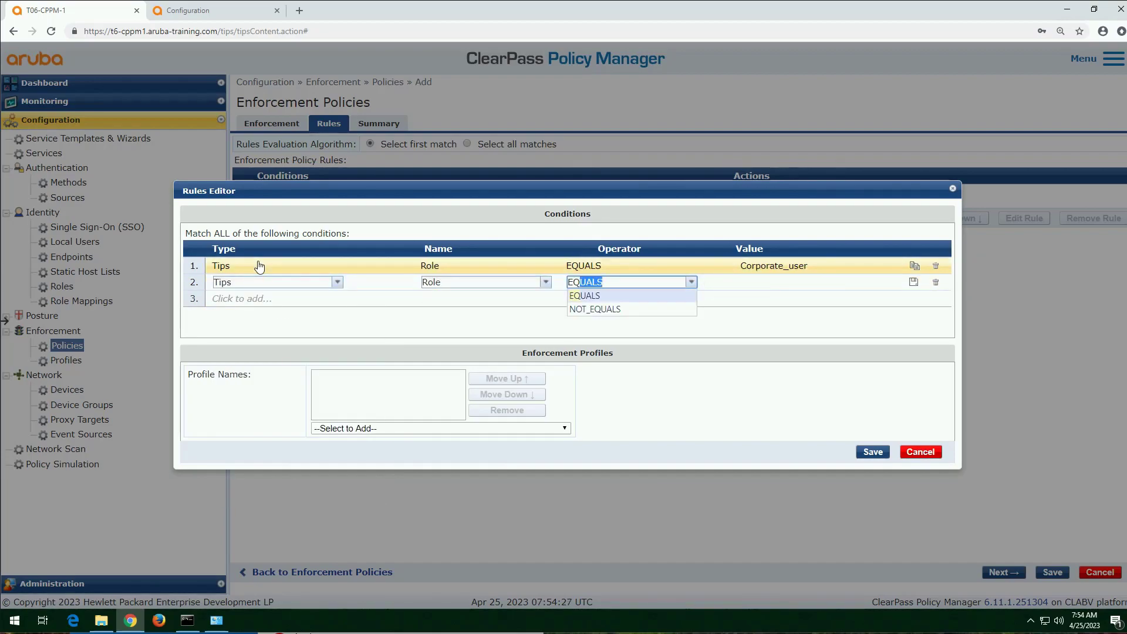
{"action": "key", "text": "Tab"}
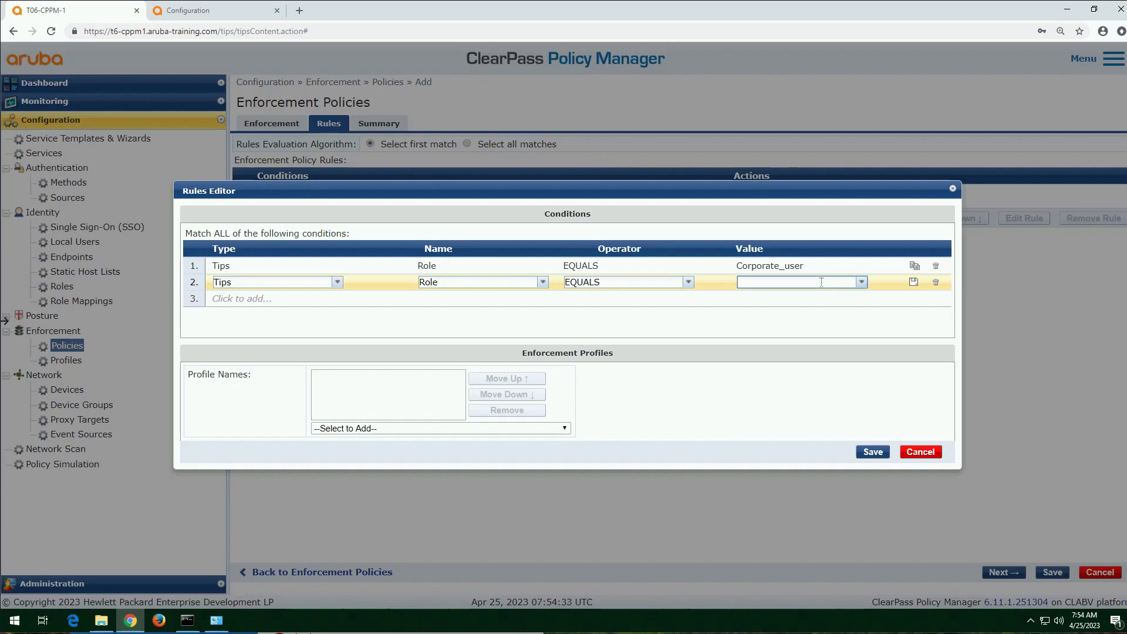
{"action": "type", "text": "smar"}
{"action": "left_click", "coordinate": [839, 298]}
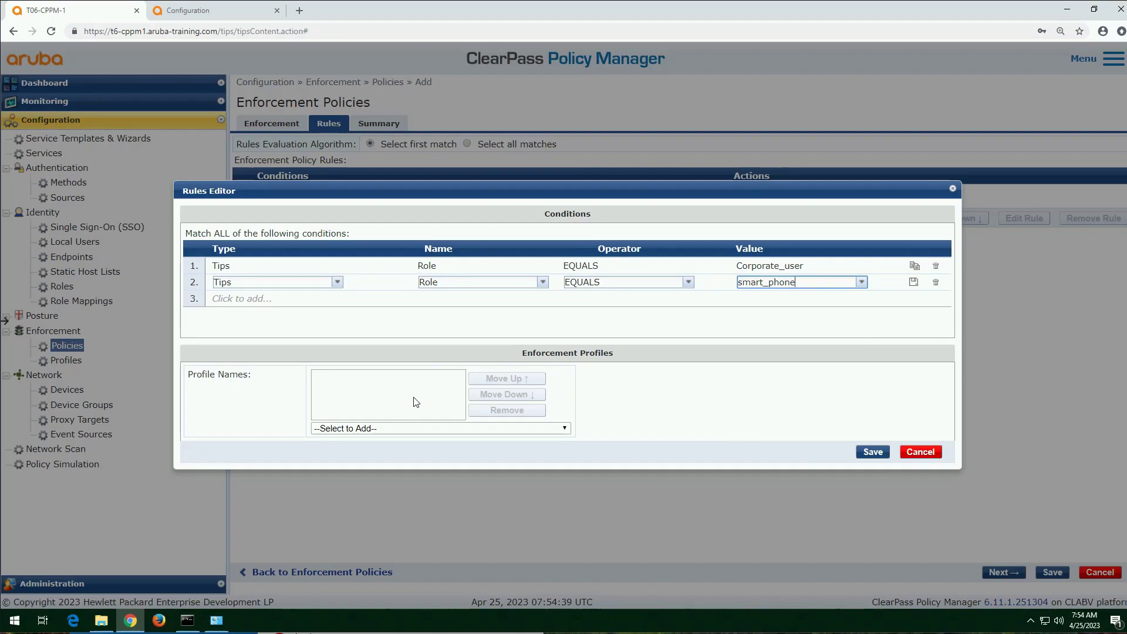
Step: Add the "[RADIUS] assign employee smart role" profile to the smart_phone rule and save the rule
{"action": "left_click", "coordinate": [470, 432]}
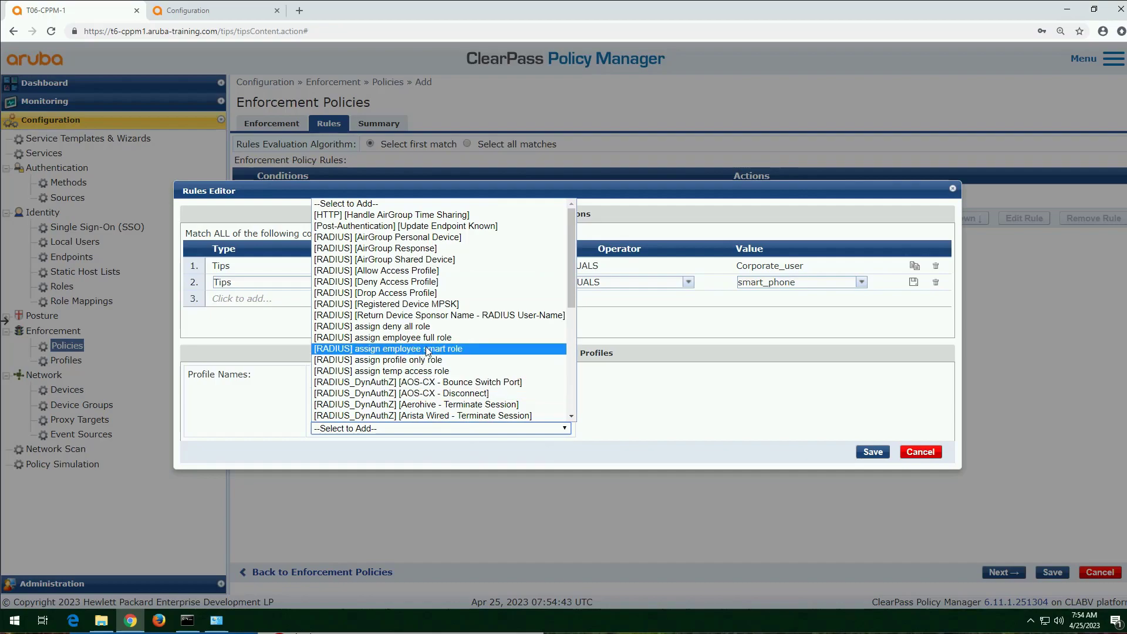
{"action": "left_click", "coordinate": [449, 349]}
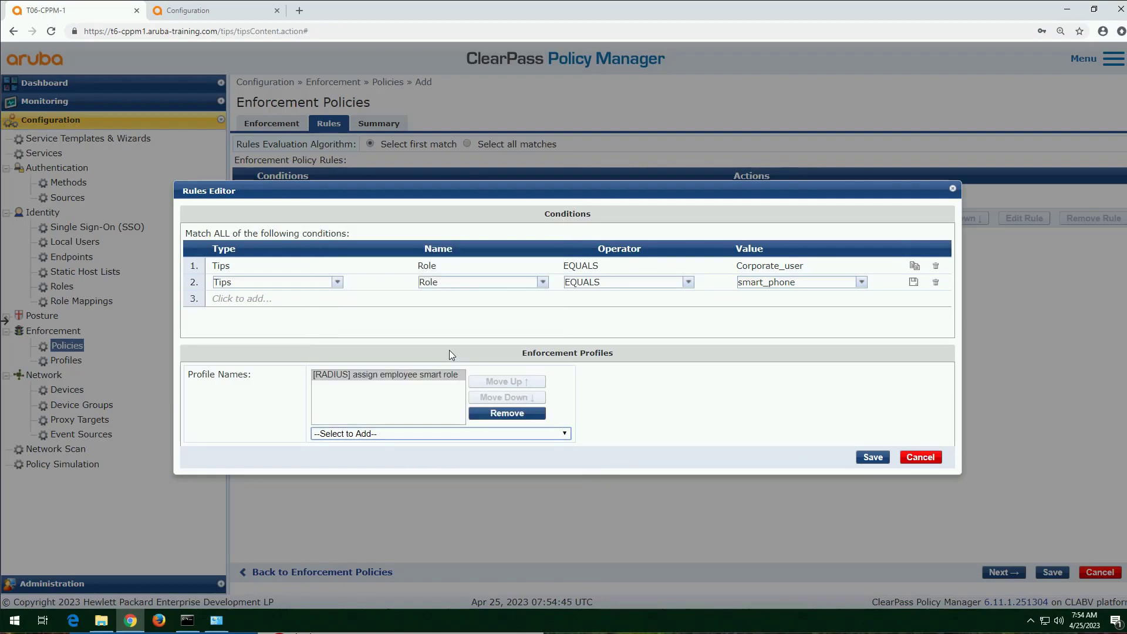
{"action": "left_click", "coordinate": [873, 457]}
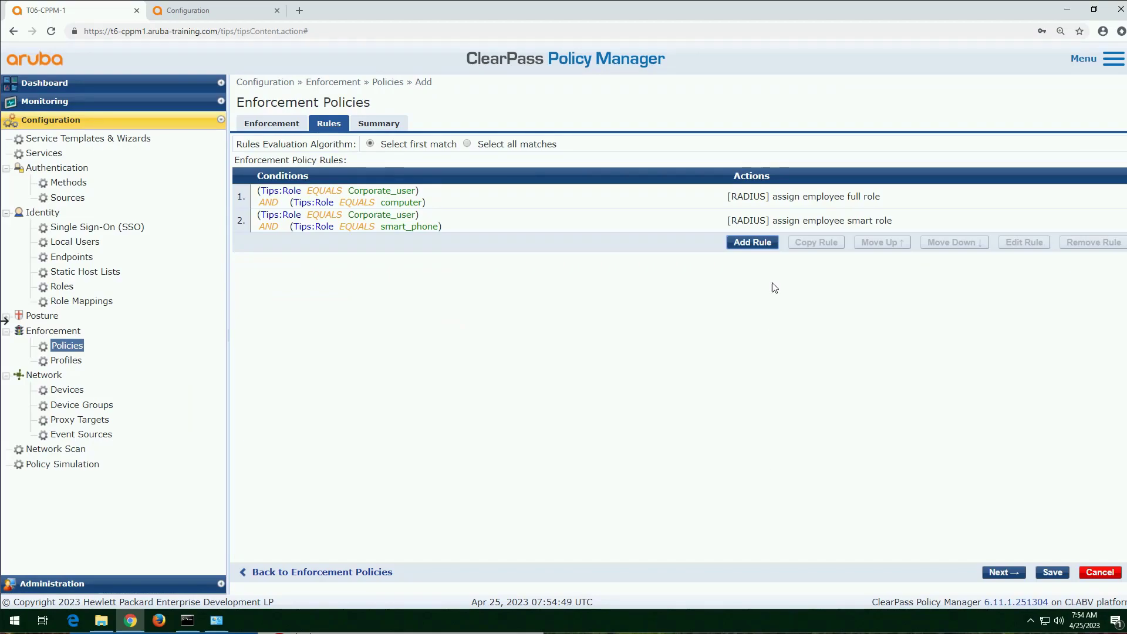
Step: Start a third enforcement policy rule with the condition Tips Role EQUALS temp_user
{"action": "left_click", "coordinate": [770, 243]}
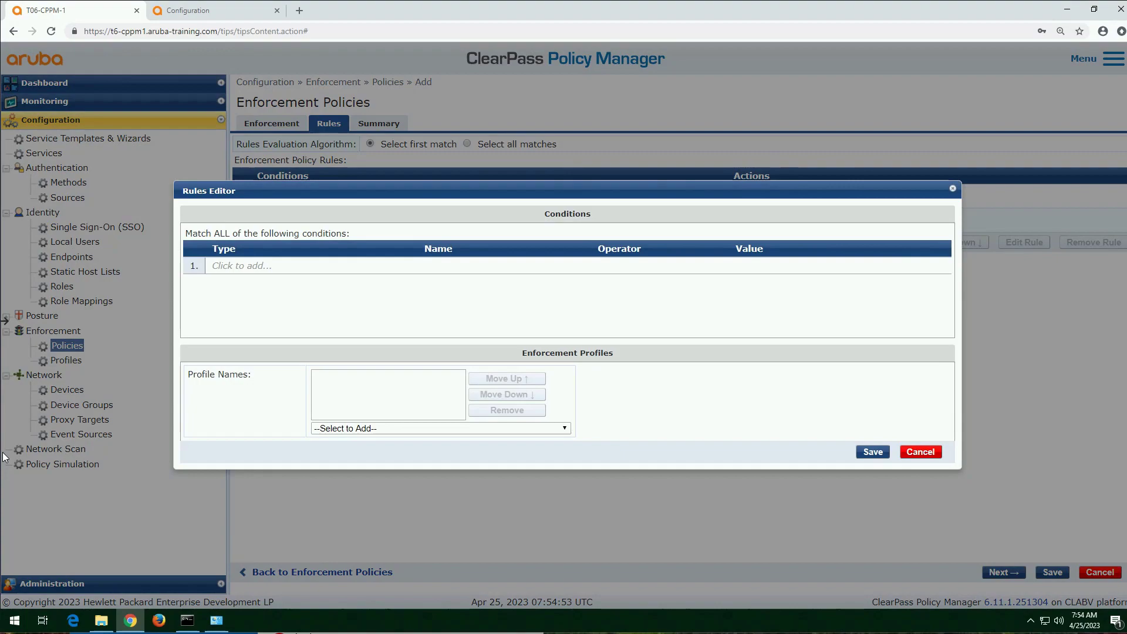
{"action": "left_click", "coordinate": [233, 269]}
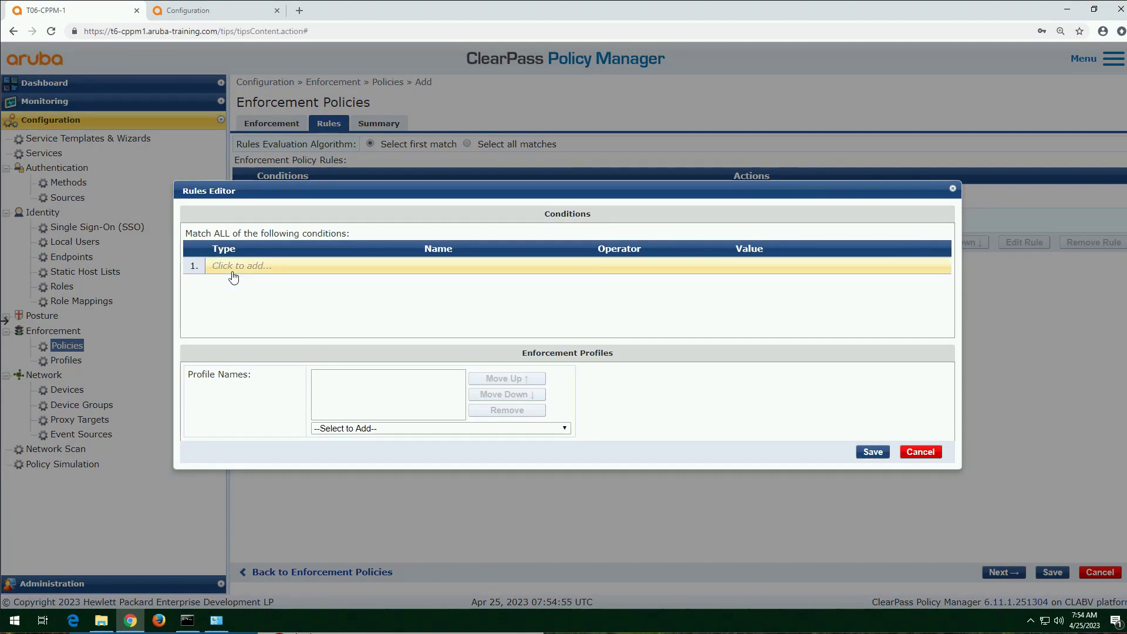
{"action": "type", "text": "tips"}
{"action": "key", "text": "Tab"}
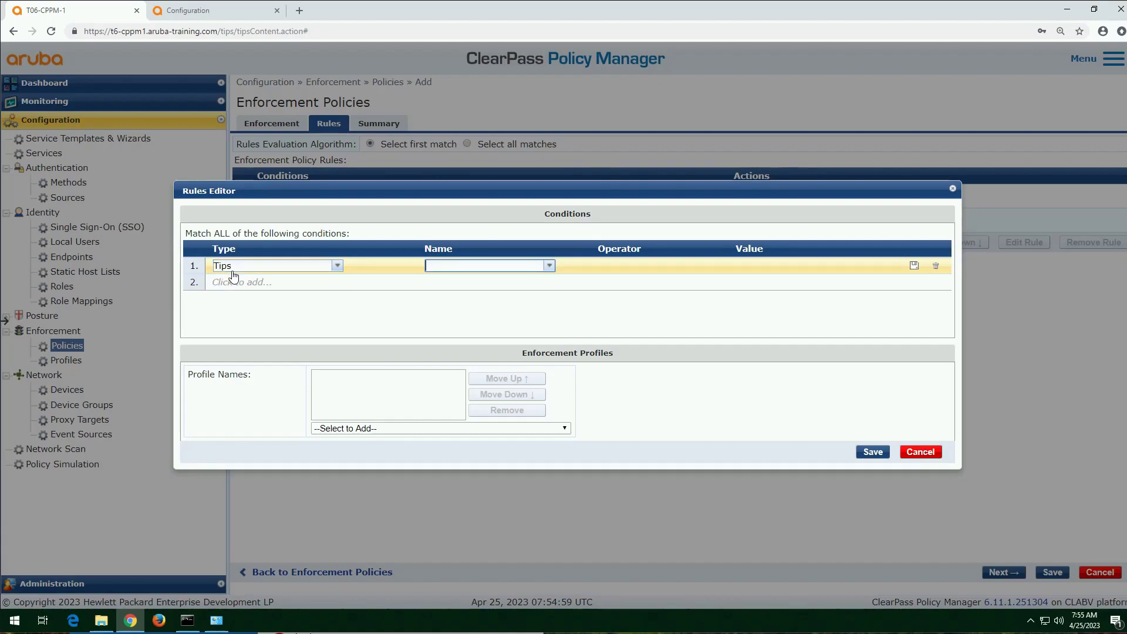
{"action": "type", "text": "role"}
{"action": "key", "text": "Tab"}
{"action": "type", "text": "eq"}
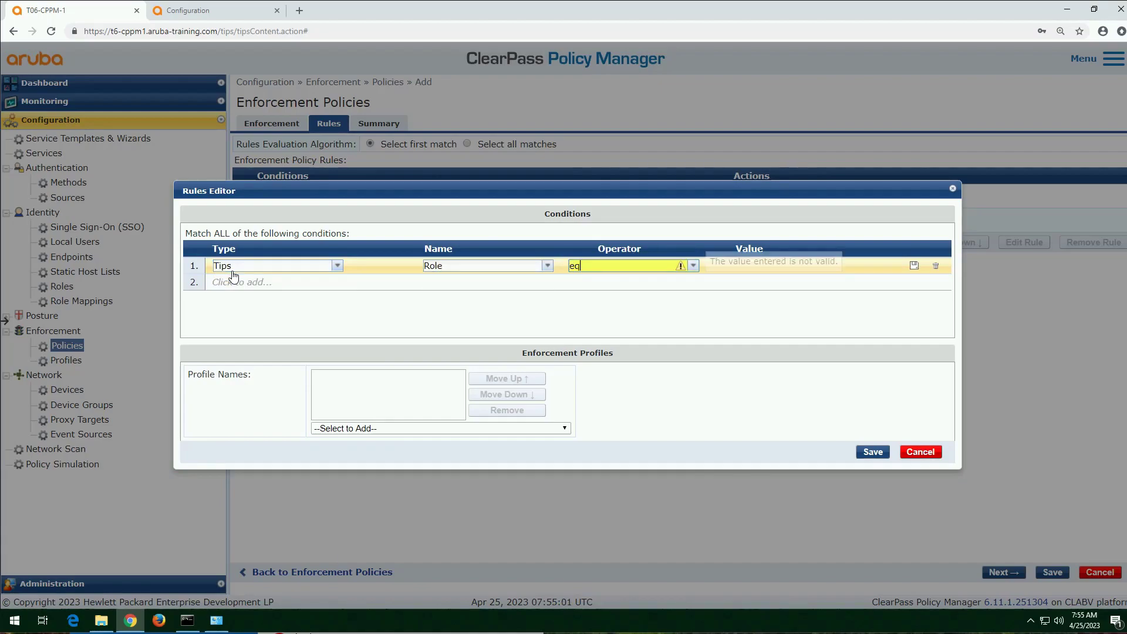
{"action": "key", "text": "Tab"}
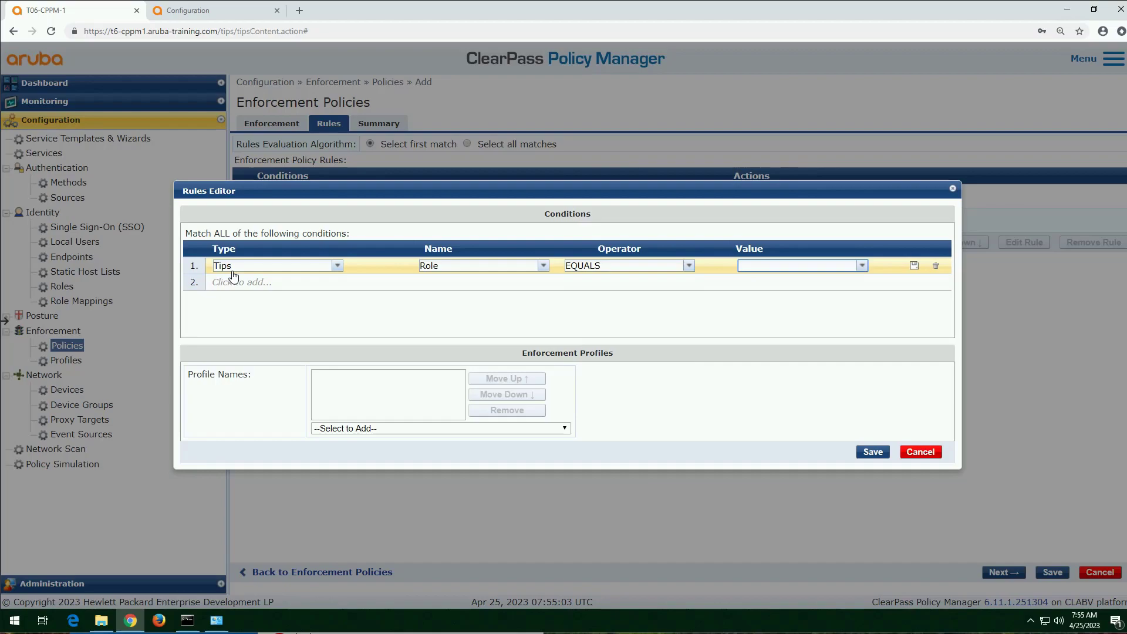
{"action": "type", "text": "tem"}
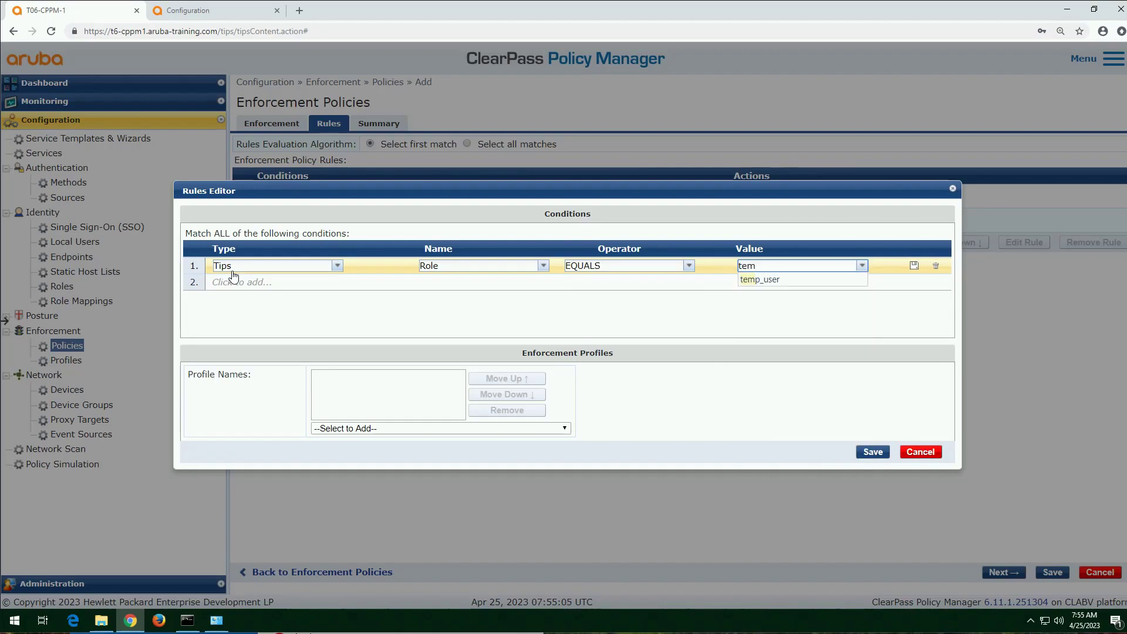
{"action": "key", "text": "Return"}
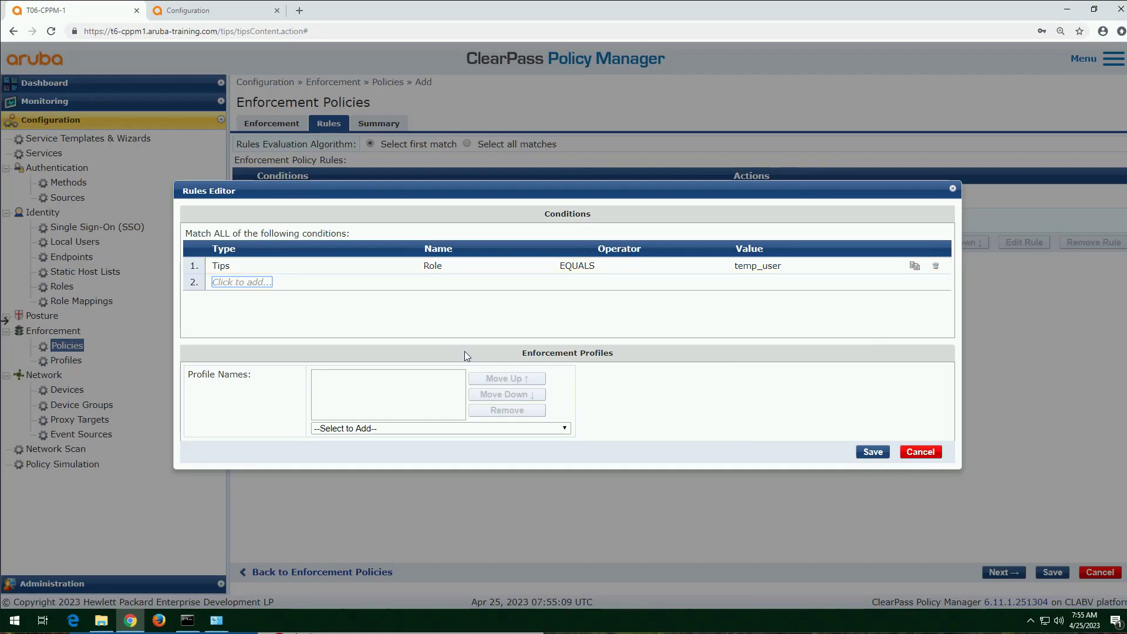
Step: Add a second condition, Tips Role EQUALS computer, to the temp_user rule
{"action": "left_click", "coordinate": [249, 283]}
{"action": "type", "text": "Tips"}
{"action": "key", "text": "Tab"}
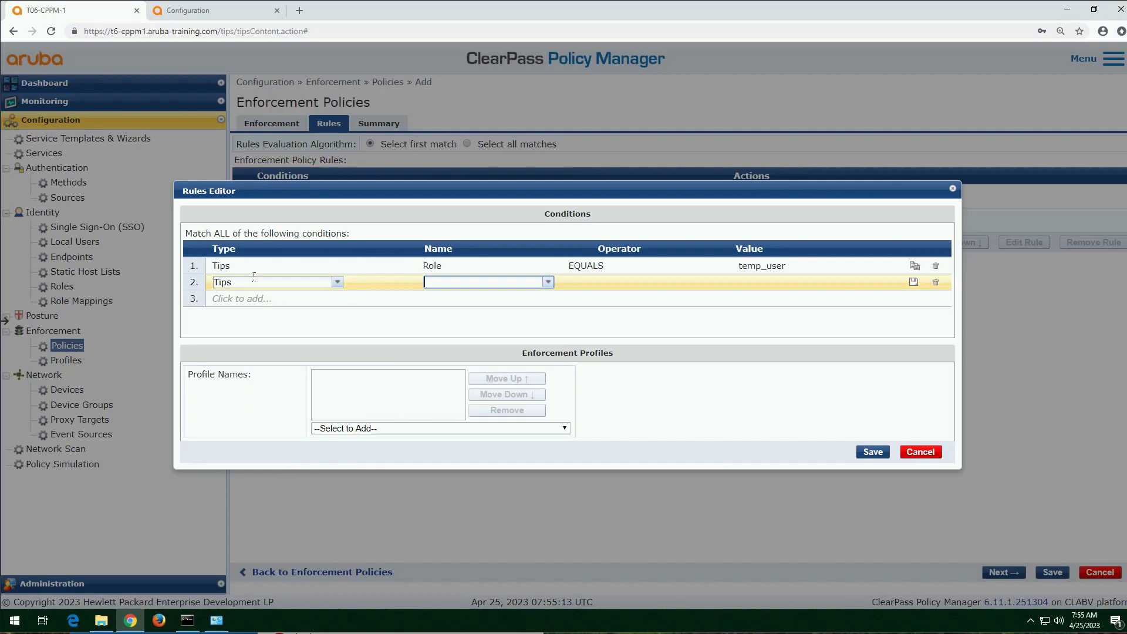
{"action": "type", "text": "rol"}
{"action": "key", "text": "Tab"}
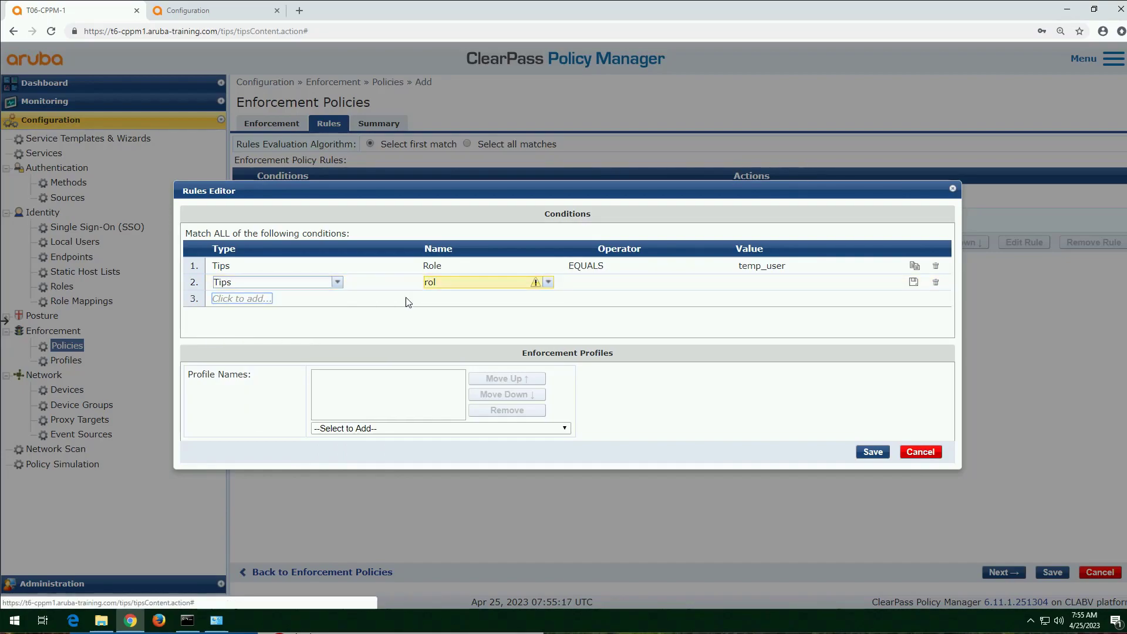
{"action": "left_click", "coordinate": [493, 281]}
{"action": "type", "text": "e"}
{"action": "key", "text": "Tab"}
{"action": "type", "text": "eq"}
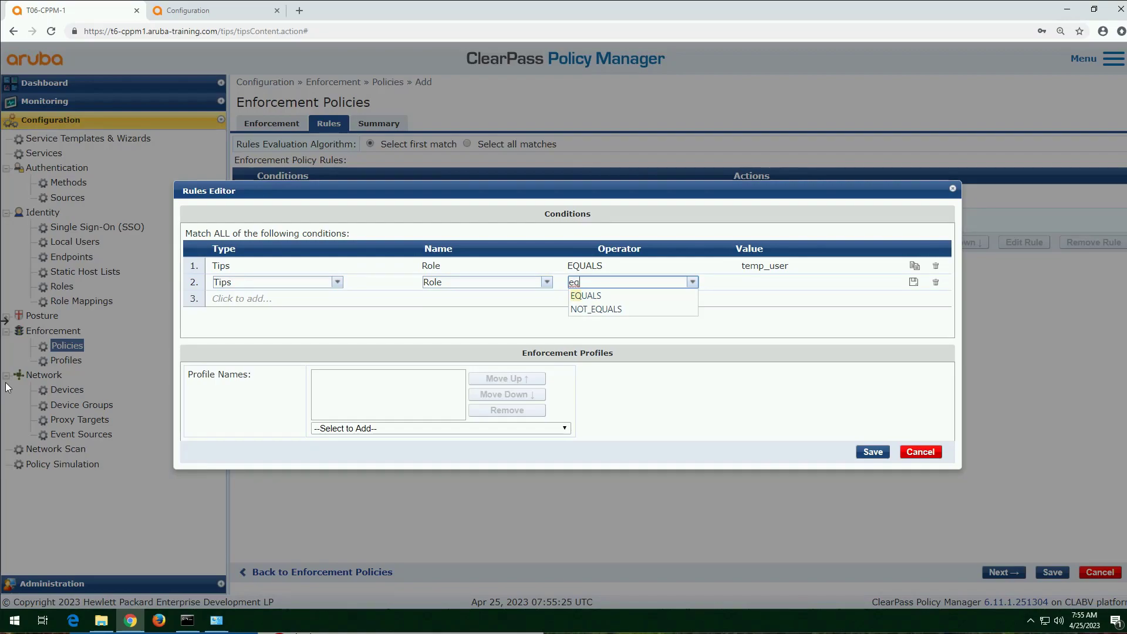
{"action": "left_click", "coordinate": [586, 297]}
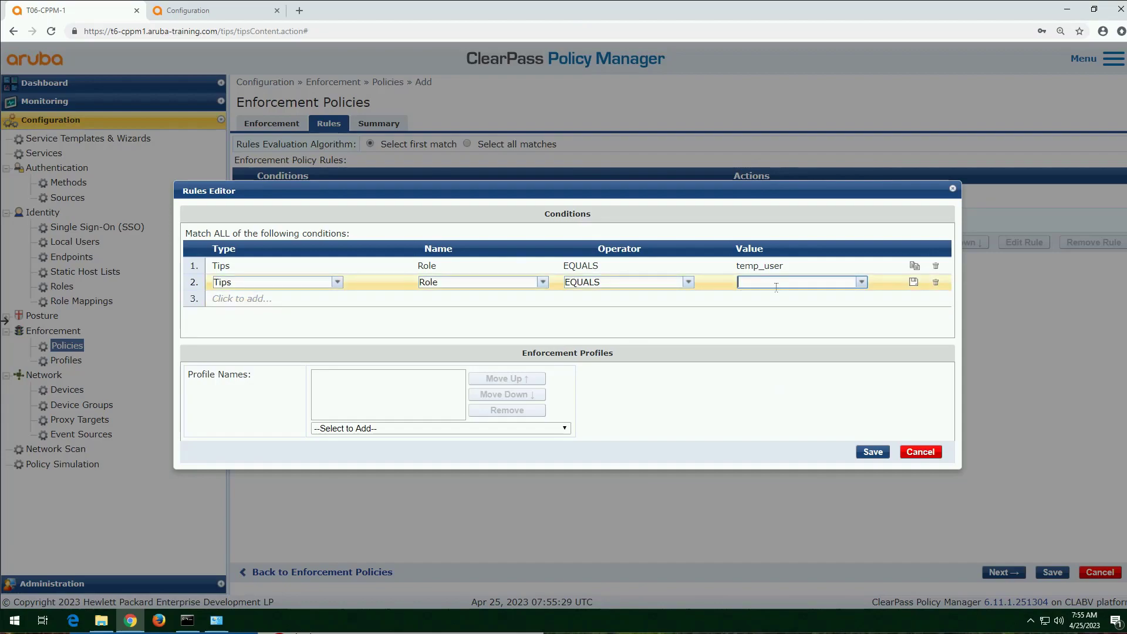
{"action": "type", "text": "computer"}
{"action": "key", "text": "Return"}
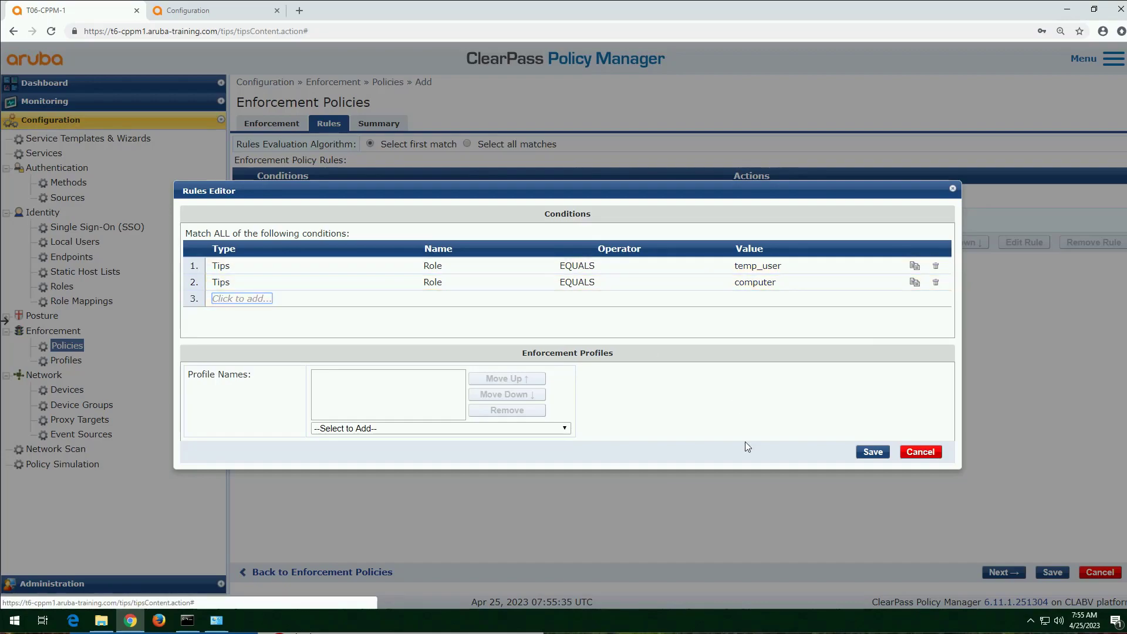
Step: Add the "[RADIUS] assign temp access role" profile to the temp_user and computer rule and save the rule
{"action": "left_click", "coordinate": [544, 428]}
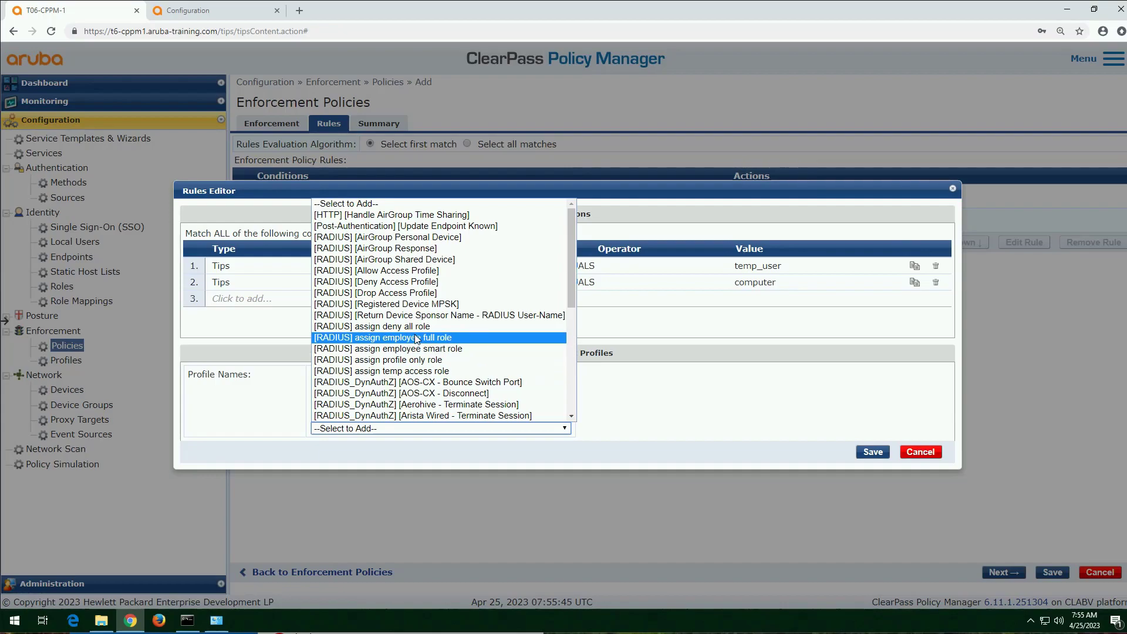
{"action": "left_click", "coordinate": [435, 372]}
{"action": "left_click", "coordinate": [873, 457]}
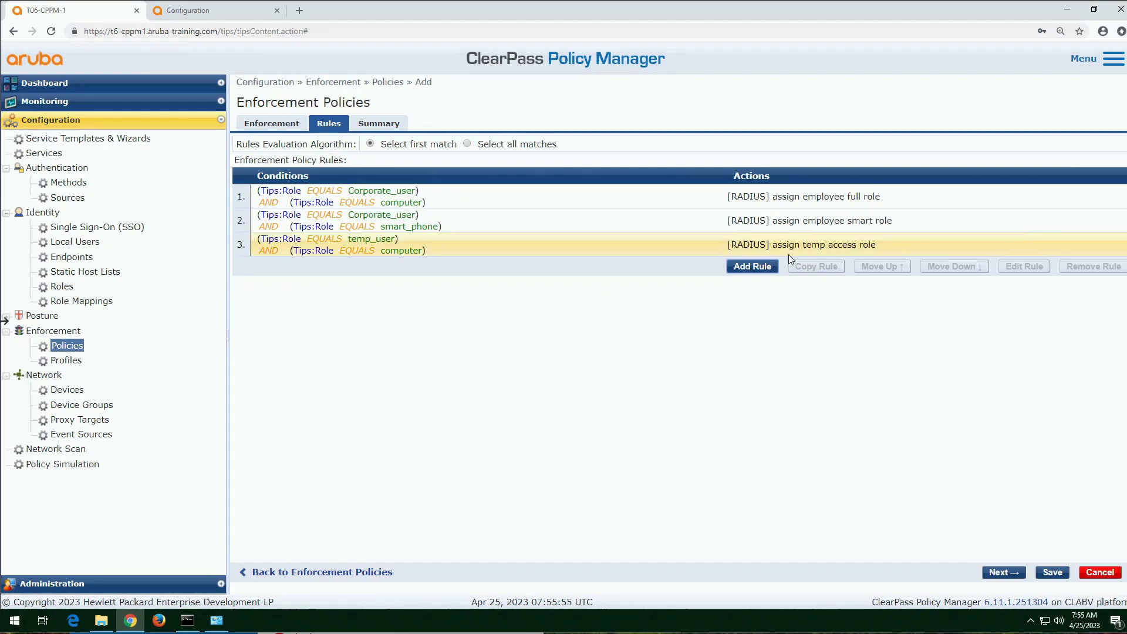
Step: Start a fourth enforcement policy rule with the condition Tips Role EQUALS temp_user
{"action": "left_click", "coordinate": [754, 267]}
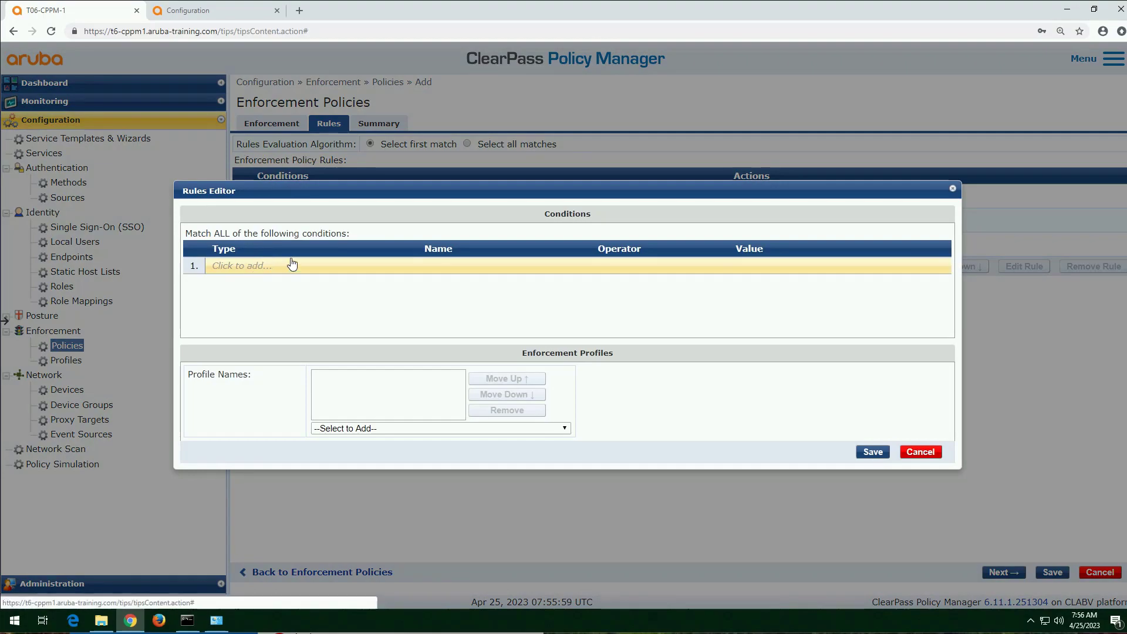
{"action": "left_click", "coordinate": [292, 265]}
{"action": "left_click", "coordinate": [334, 266]}
{"action": "type", "text": "tip"}
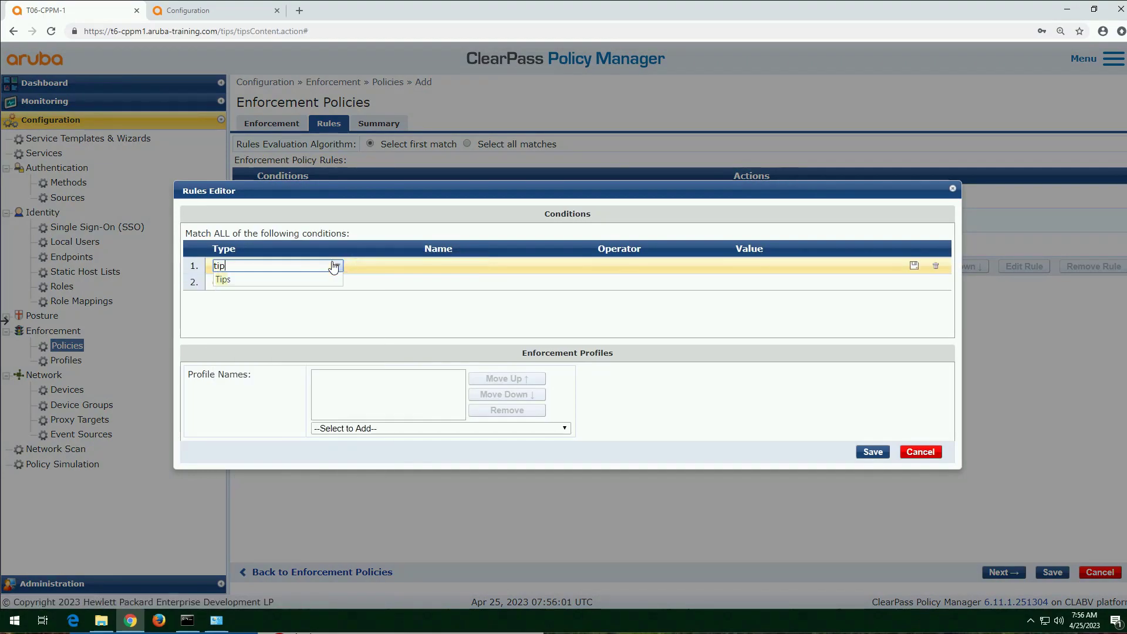
{"action": "key", "text": "Return"}
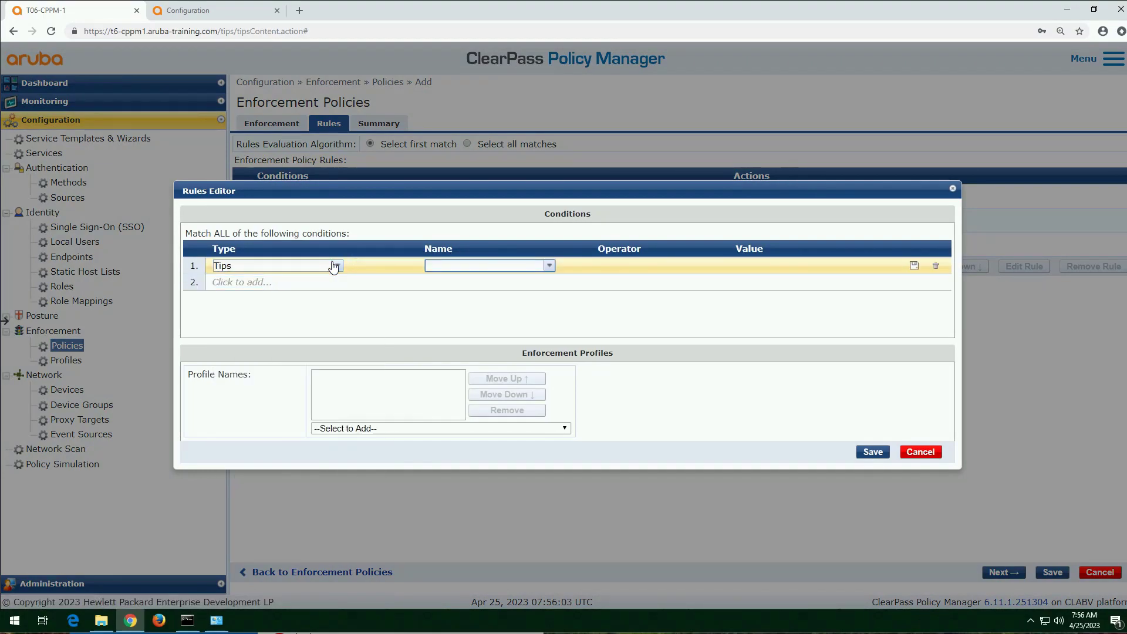
{"action": "type", "text": "rol"}
{"action": "key", "text": "Return"}
{"action": "type", "text": "eq"}
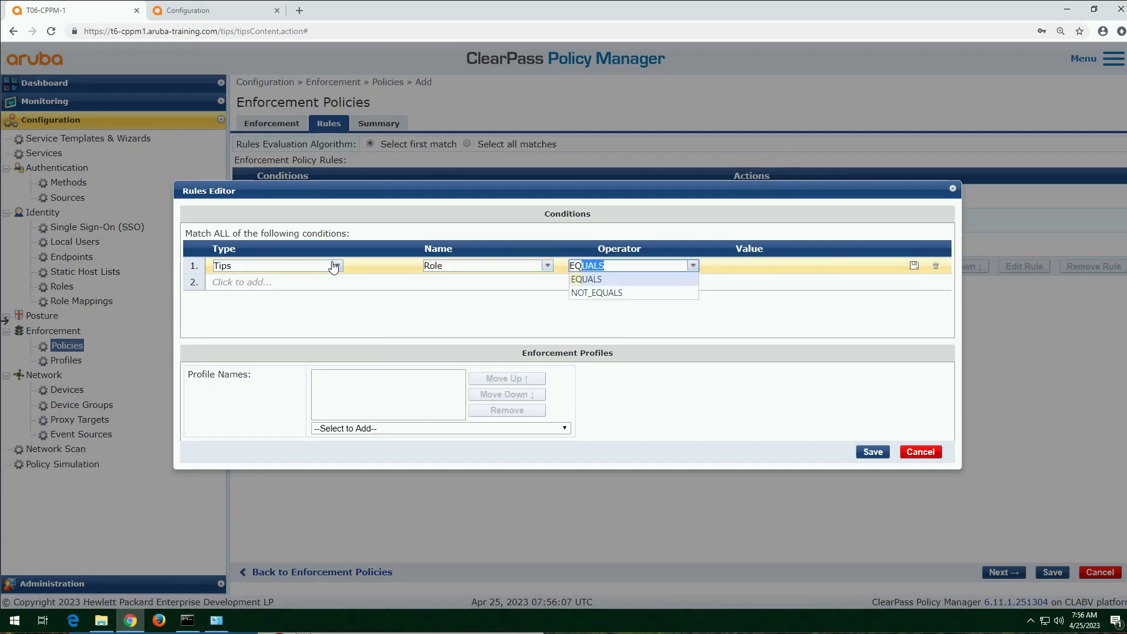
{"action": "key", "text": "Return"}
{"action": "type", "text": "temp_user"}
{"action": "key", "text": "Down"}
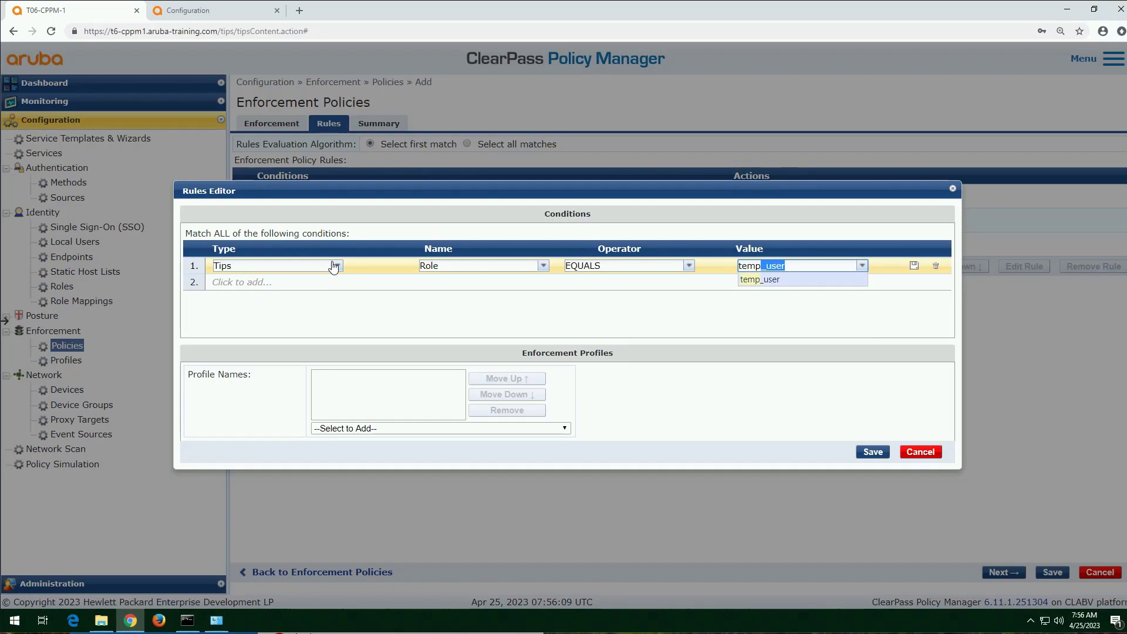
{"action": "key", "text": "Return"}
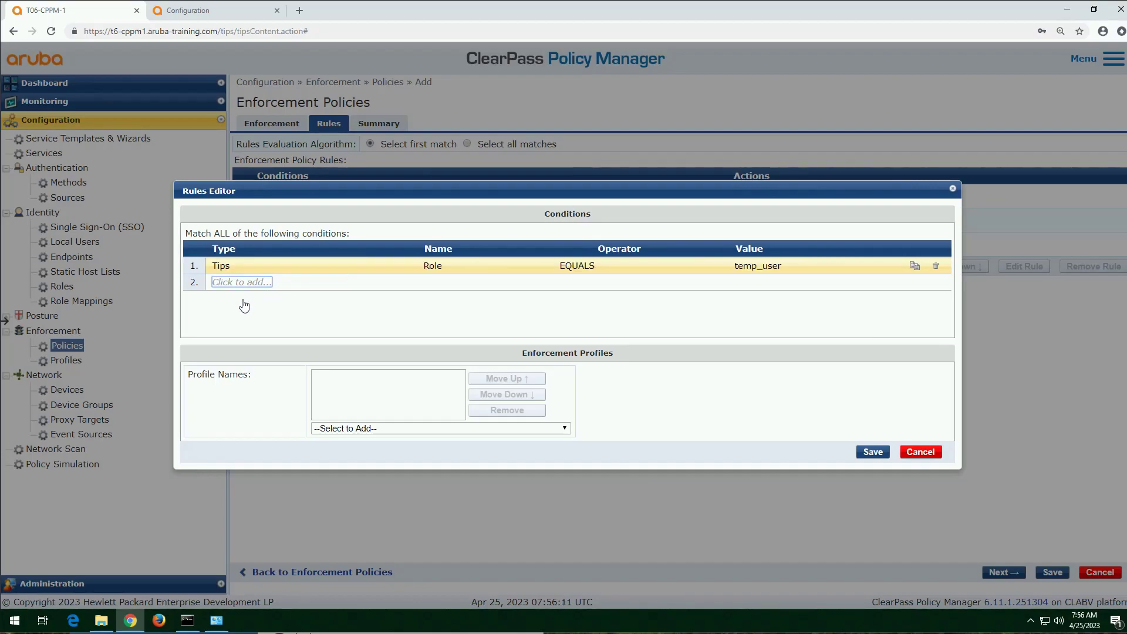
Step: Add a second condition, Tips Role EQUALS smart_phone, to the fourth enforcement policy rule for temp_user
{"action": "left_click", "coordinate": [229, 283]}
{"action": "type", "text": "tips"}
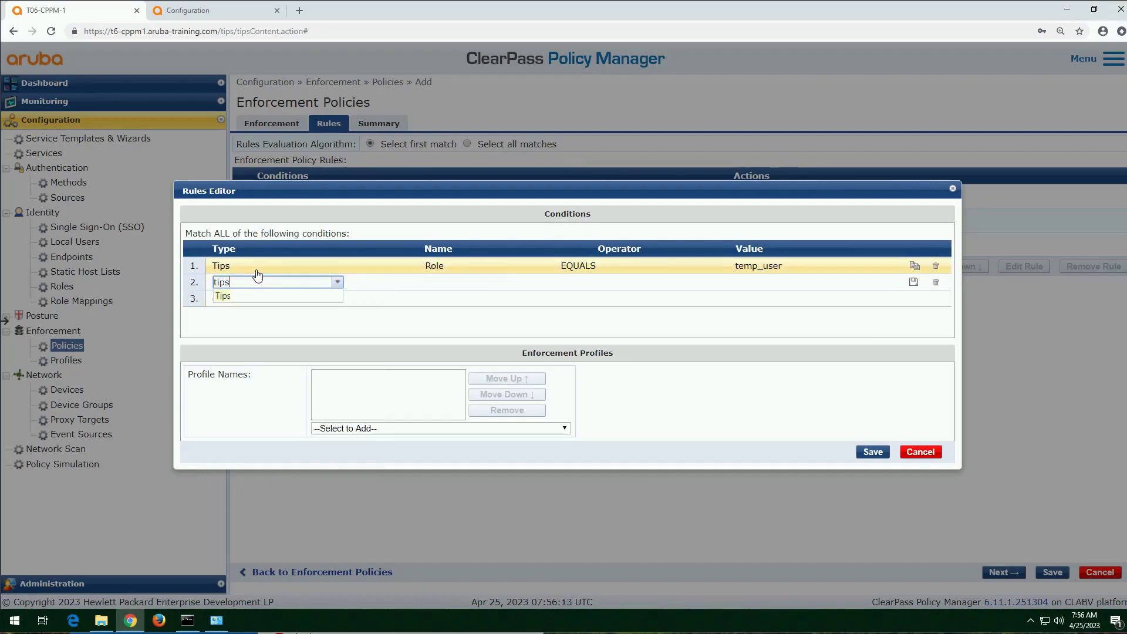
{"action": "key", "text": "Return"}
{"action": "type", "text": "role"}
{"action": "key", "text": "Return"}
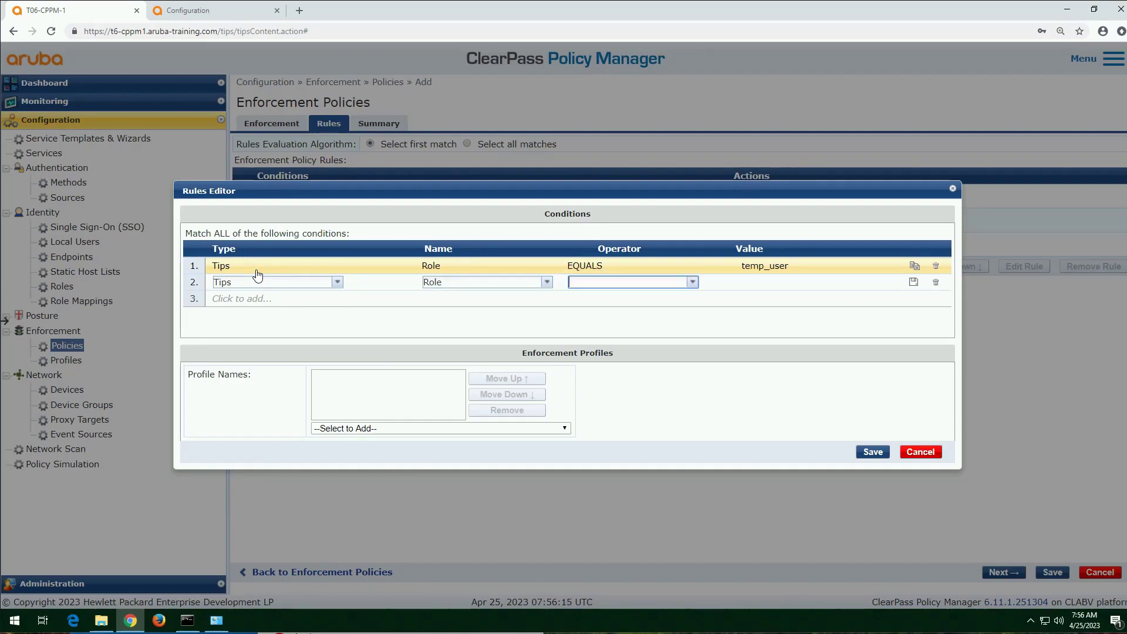
{"action": "type", "text": "e"}
{"action": "key", "text": "Return"}
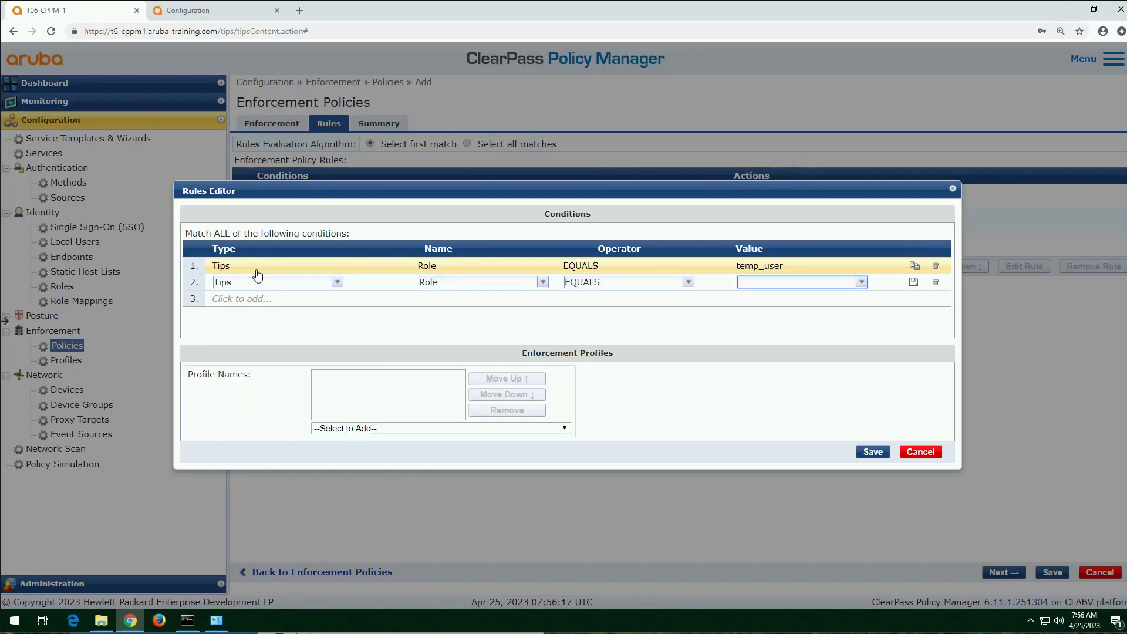
{"action": "type", "text": "sm"}
{"action": "key", "text": "Return"}
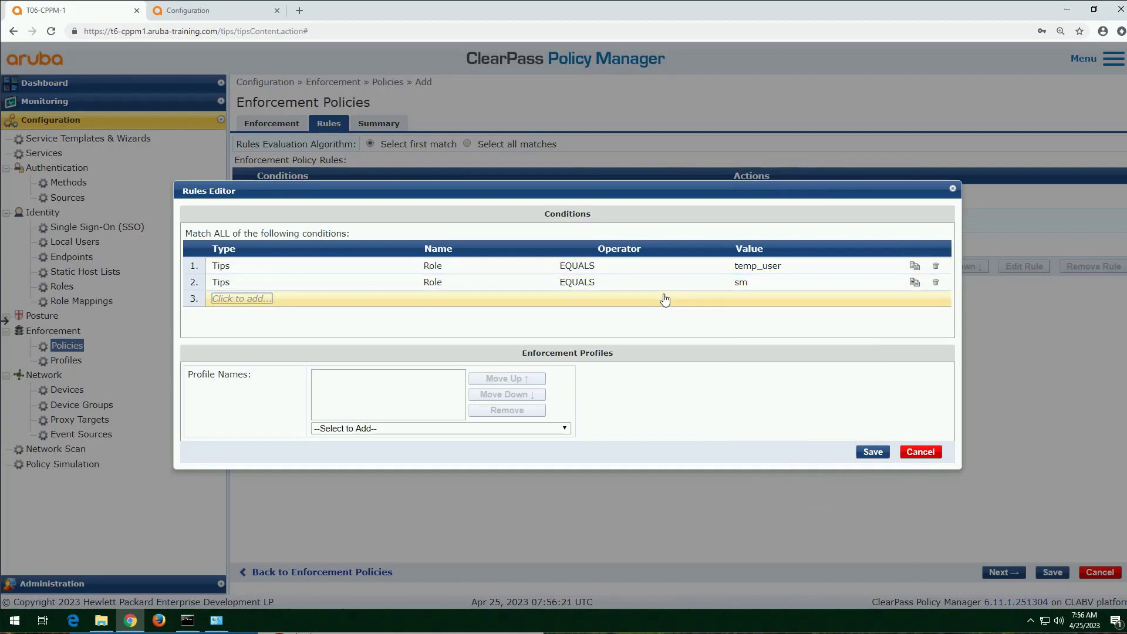
{"action": "left_click", "coordinate": [745, 283]}
{"action": "type", "text": "art"}
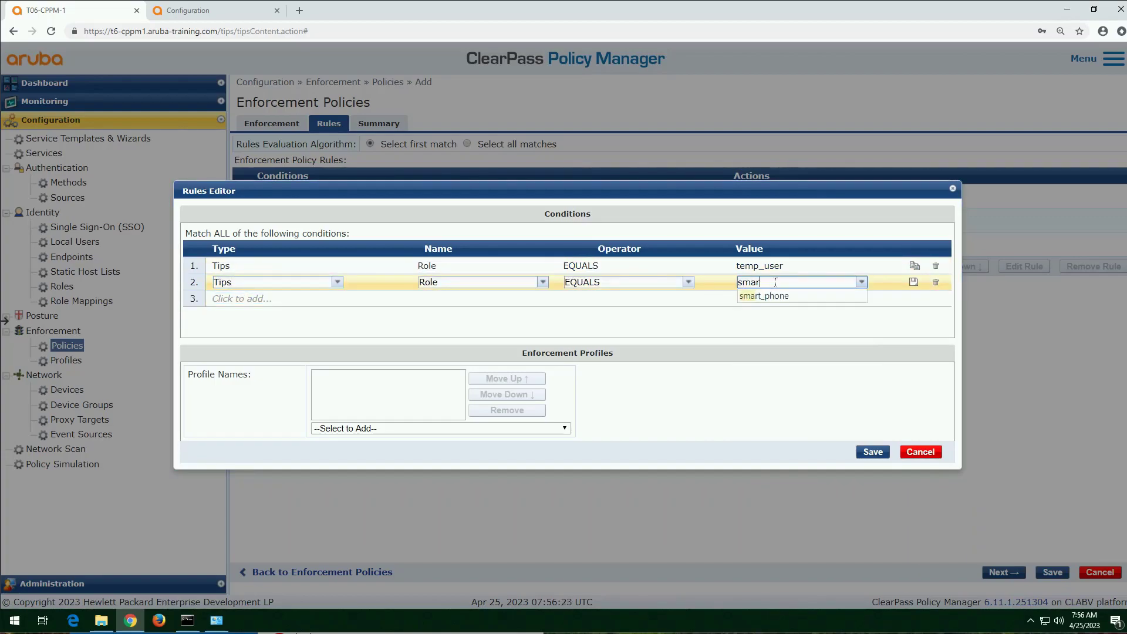
{"action": "left_click", "coordinate": [766, 298]}
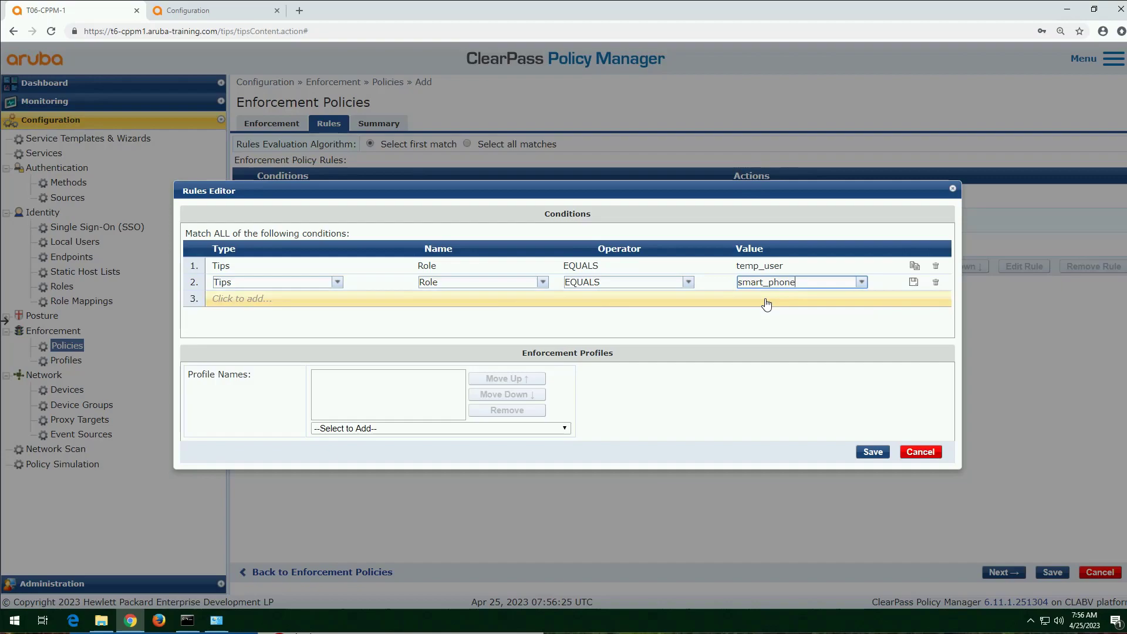
Step: Add the "[RADIUS] assign deny all role" profile to the temp_user and smart_phone rule and save the rule
{"action": "left_click", "coordinate": [451, 431]}
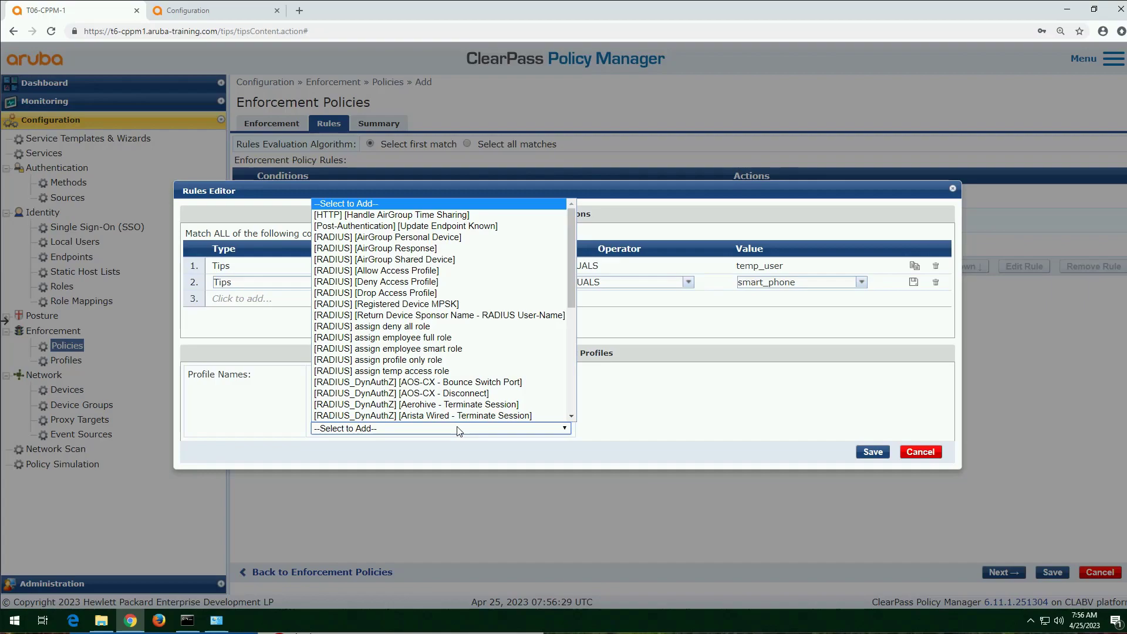
{"action": "left_click", "coordinate": [410, 327]}
{"action": "left_click", "coordinate": [871, 457]}
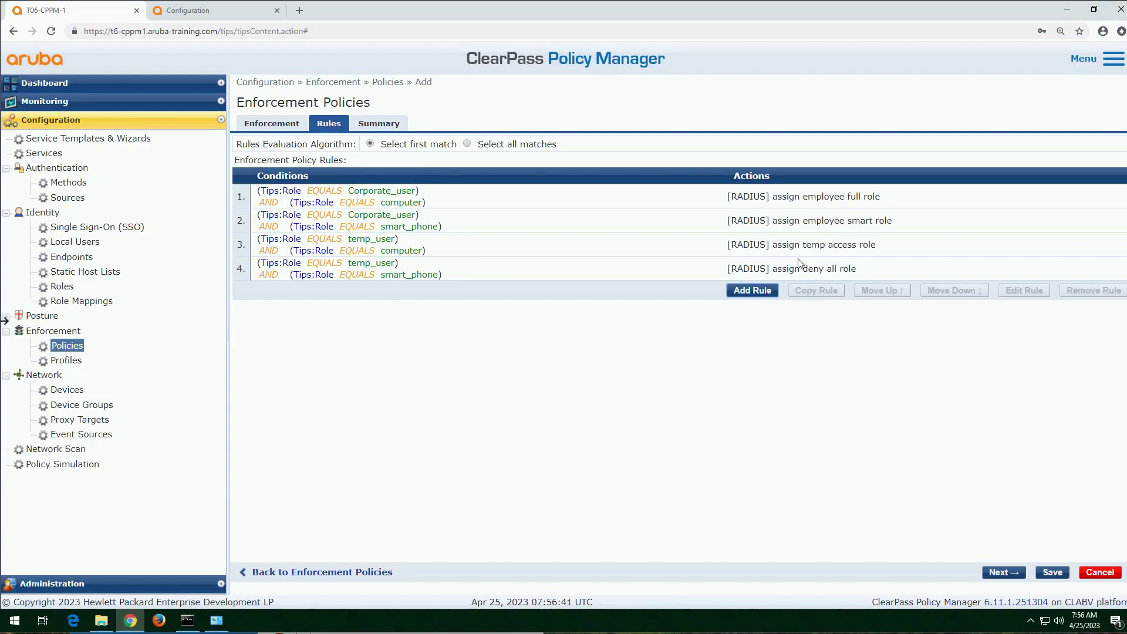
Step: Start a fifth enforcement policy rule with condition type Authorization:[Endpoints Repository] and attribute name Category
{"action": "left_click", "coordinate": [739, 292]}
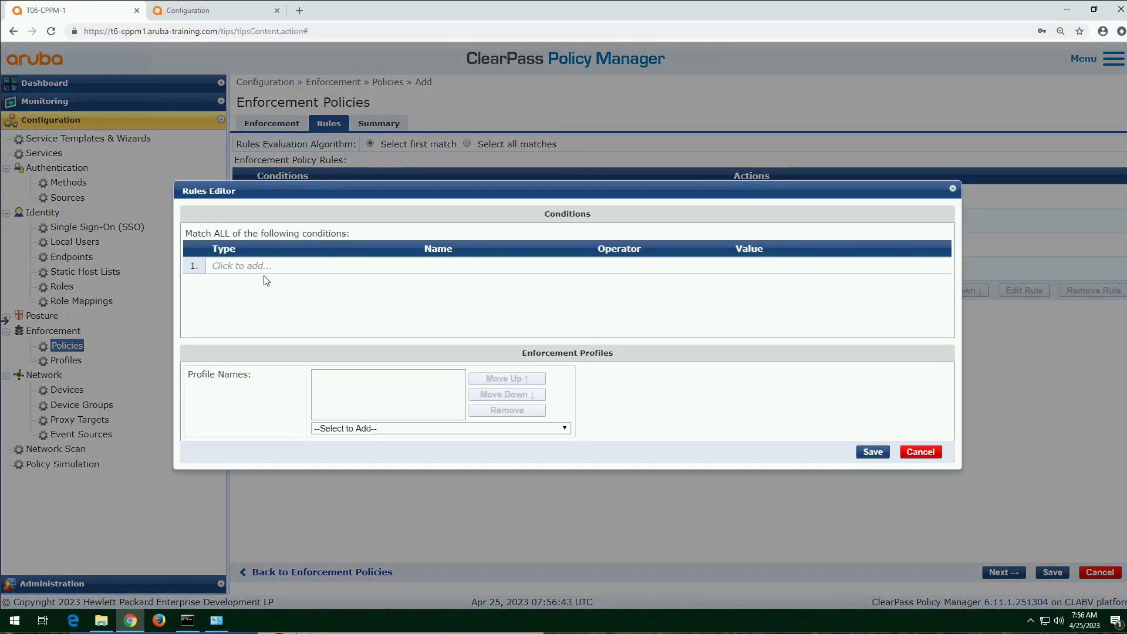
{"action": "left_click", "coordinate": [254, 269]}
{"action": "type", "text": "autho"}
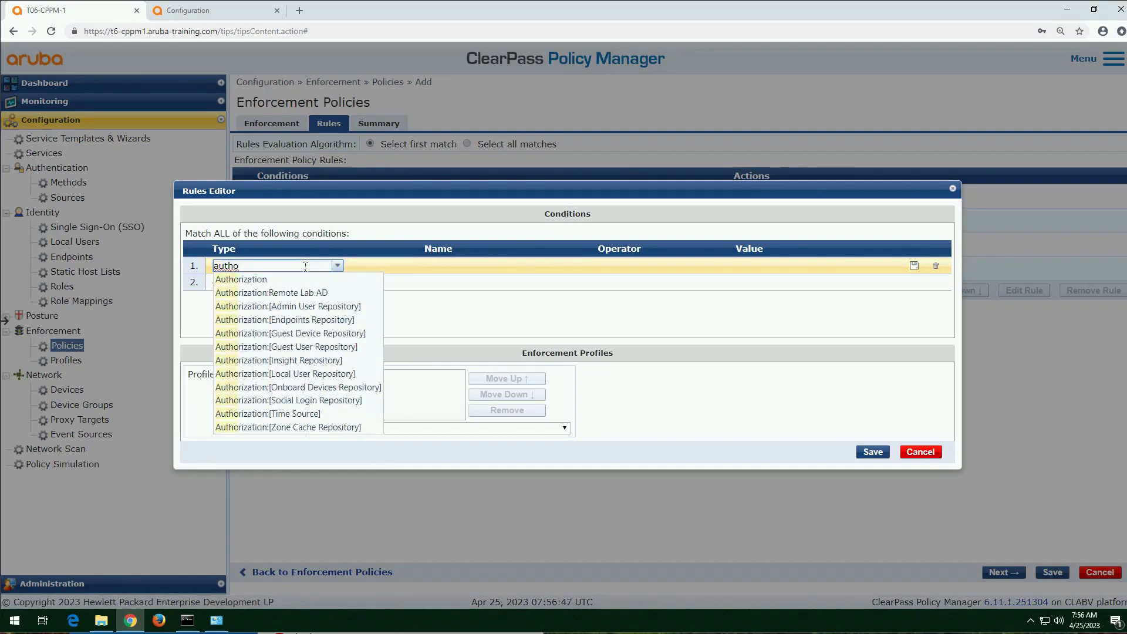
{"action": "key", "text": "Down"}
{"action": "key", "text": "Down"}
{"action": "key", "text": "Down"}
{"action": "key", "text": "Down"}
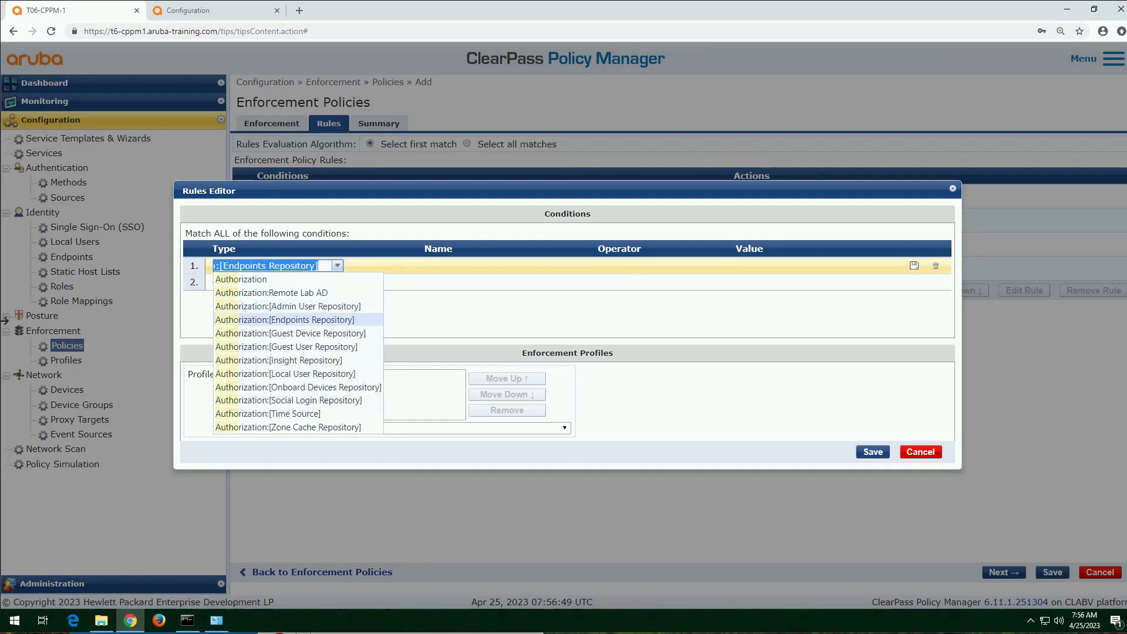
{"action": "key", "text": "Return"}
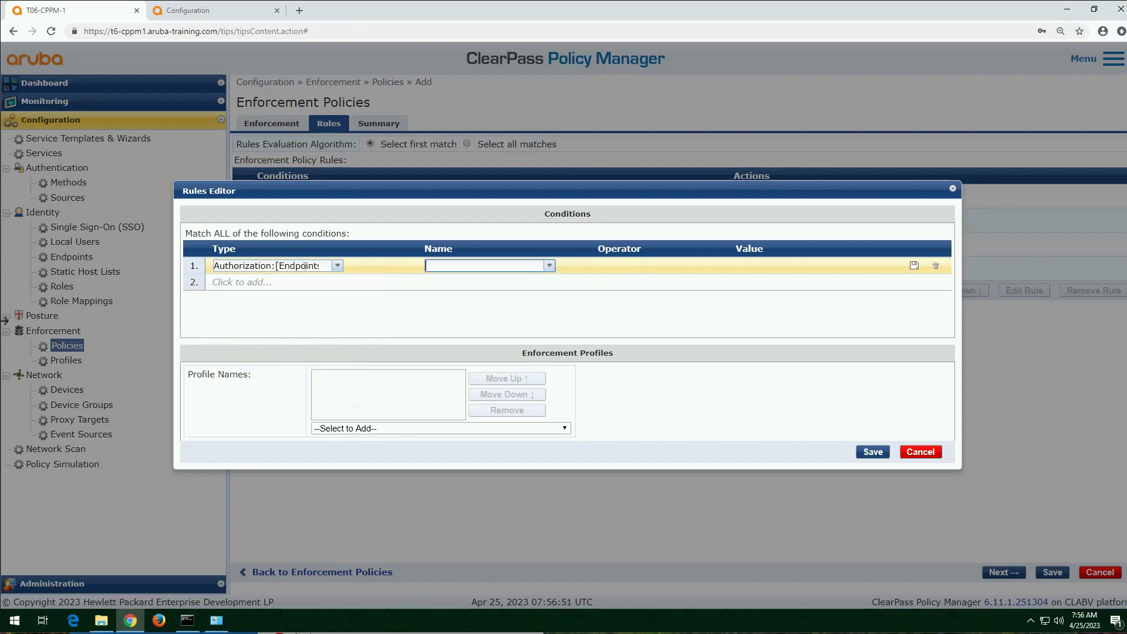
{"action": "type", "text": "cat"}
{"action": "key", "text": "Down"}
{"action": "key", "text": "Down"}
{"action": "key", "text": "Down"}
{"action": "key", "text": "Return"}
Step: Set the operator of the Endpoints Repository Category condition to NOT_EXISTS
{"action": "type", "text": "n"}
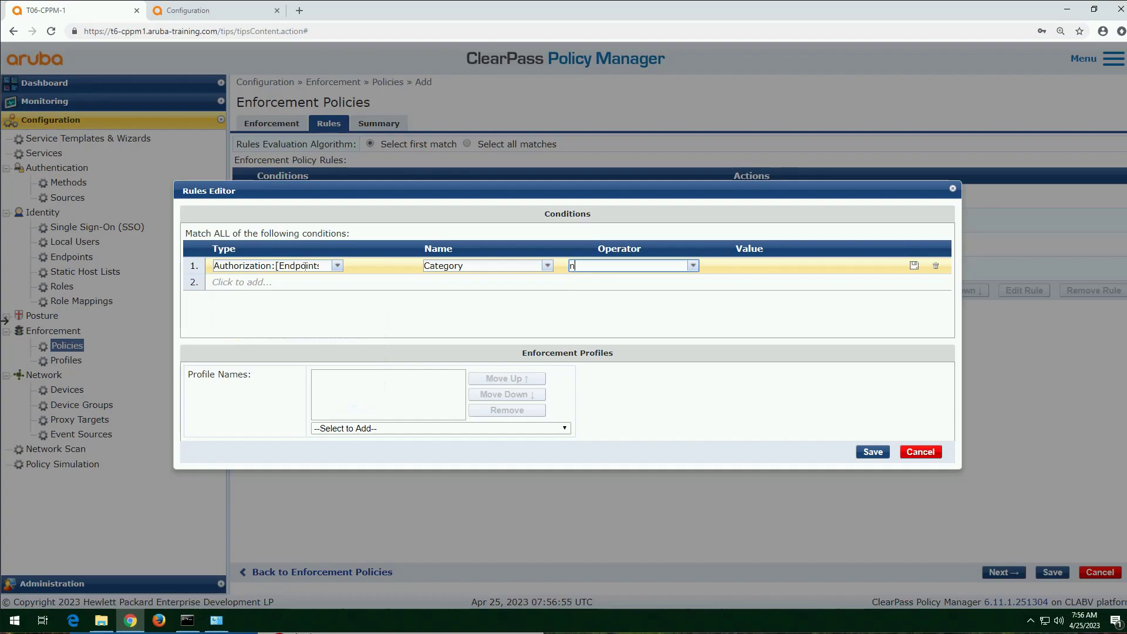
{"action": "type", "text": "o"}
{"action": "key", "text": "Down"}
{"action": "key", "text": "Down"}
{"action": "key", "text": "Down"}
{"action": "key", "text": "Down"}
{"action": "key", "text": "Down"}
{"action": "key", "text": "Down"}
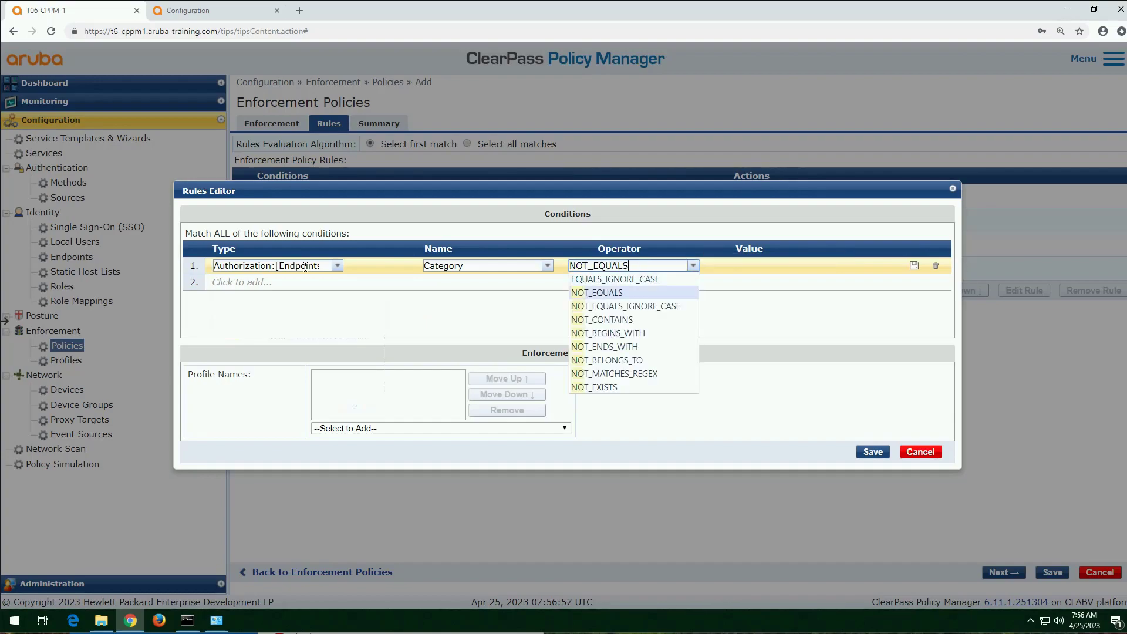
{"action": "key", "text": "Down"}
{"action": "key", "text": "Down"}
{"action": "key", "text": "Down"}
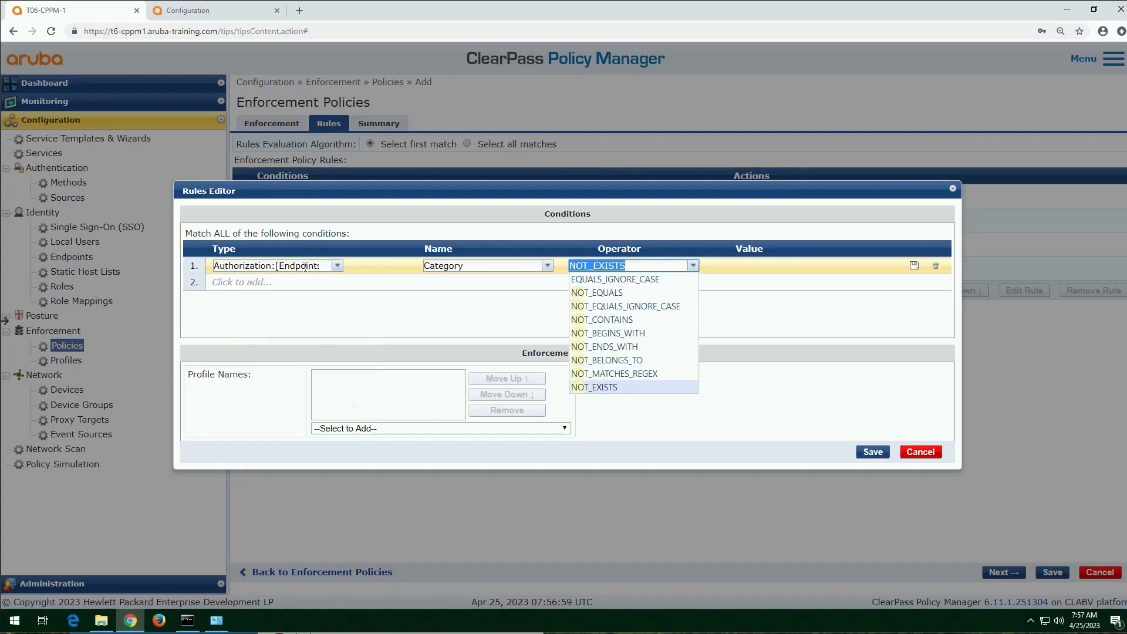
{"action": "key", "text": "Return"}
{"action": "key", "text": "Tab"}
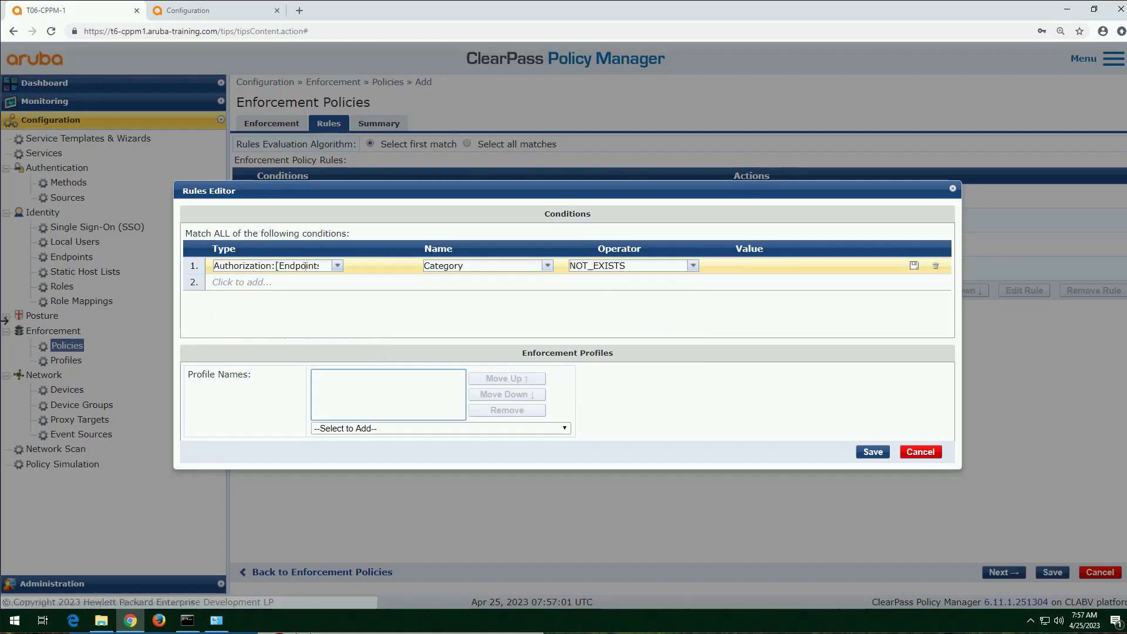
{"action": "key", "text": "Tab"}
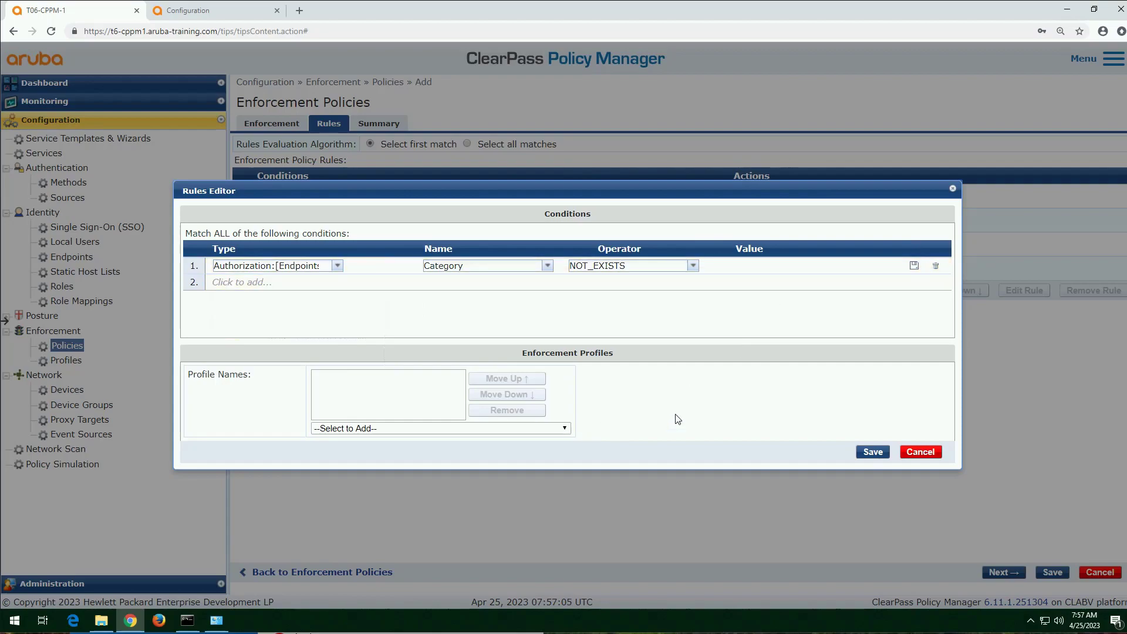
Step: Add the "[RADIUS] assign profile only role" profile to the Category NOT_EXISTS rule and save the rule
{"action": "left_click", "coordinate": [478, 432]}
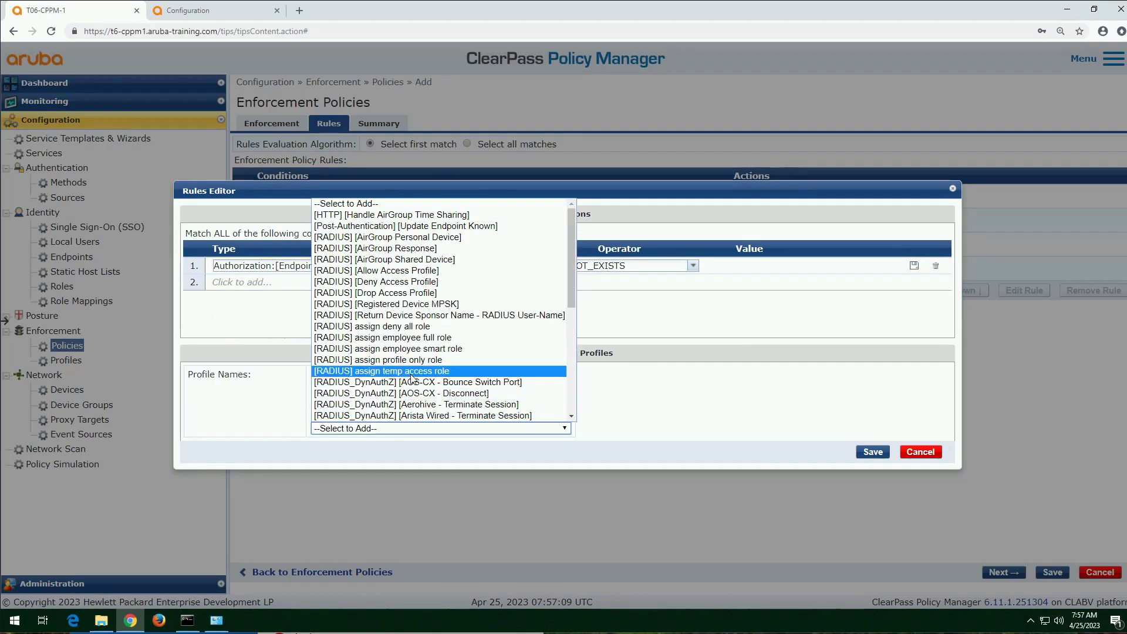
{"action": "left_click", "coordinate": [411, 359]}
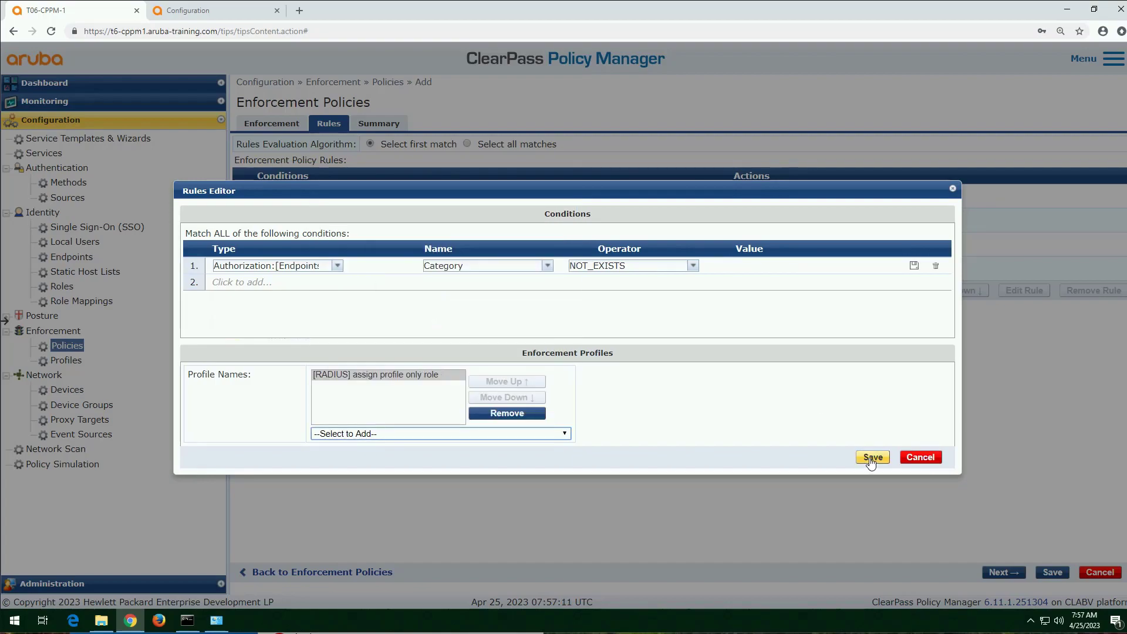
{"action": "left_click", "coordinate": [872, 457]}
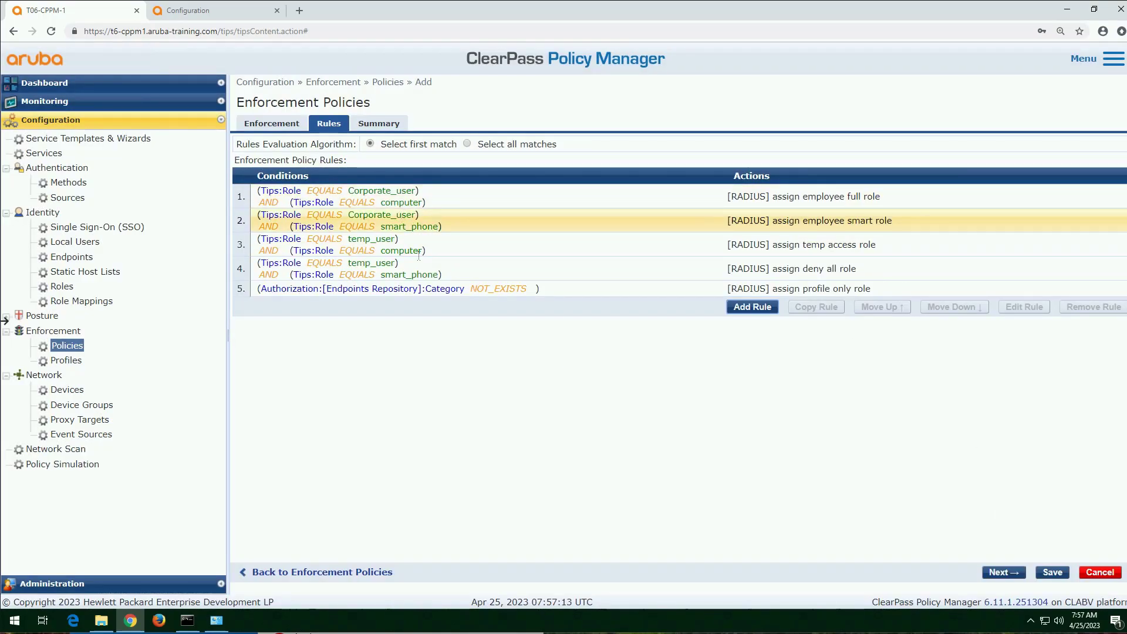
Step: Set the policy's default profile to [Deny Access Profile] and save the Aruba Wireless enforcement policy
{"action": "left_click", "coordinate": [1053, 578]}
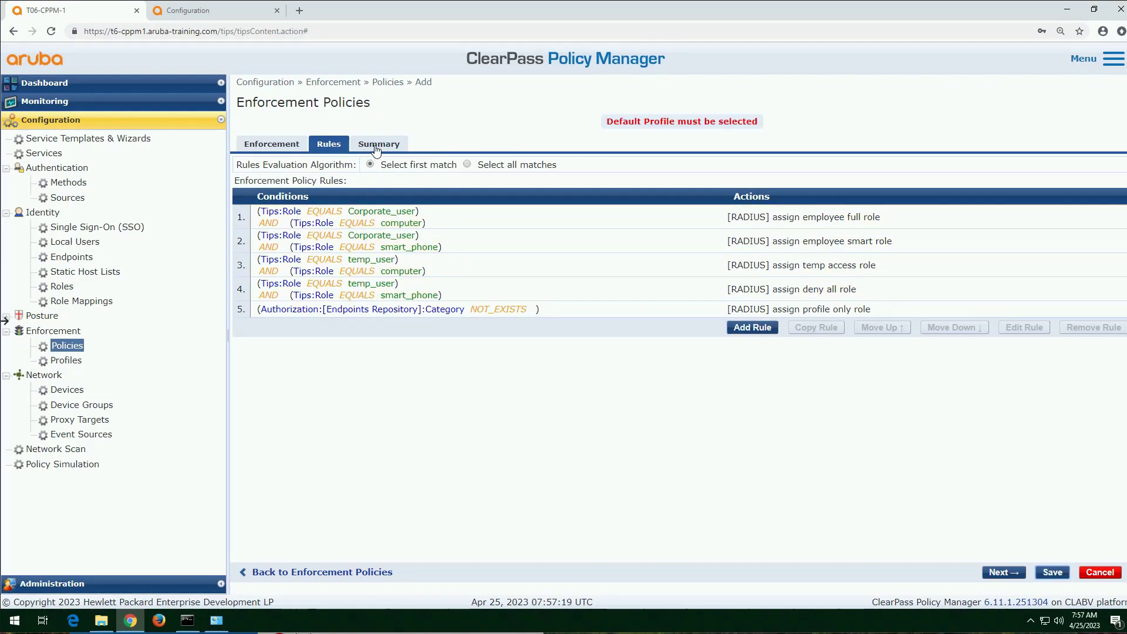
{"action": "left_click", "coordinate": [272, 143]}
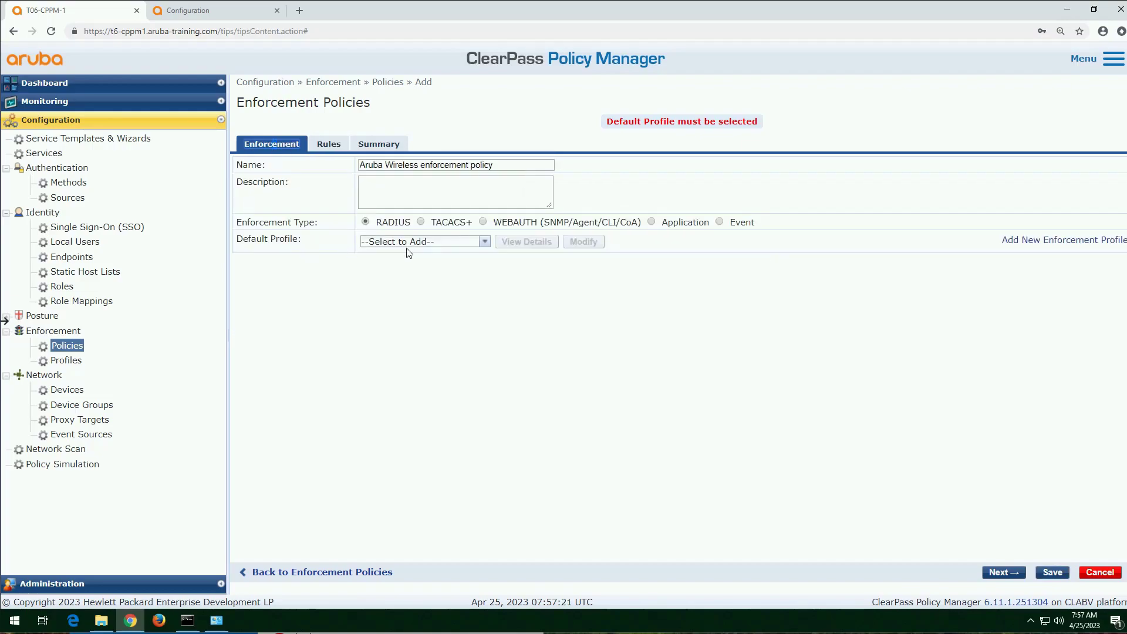
{"action": "left_click", "coordinate": [450, 241]}
{"action": "left_click", "coordinate": [484, 242]}
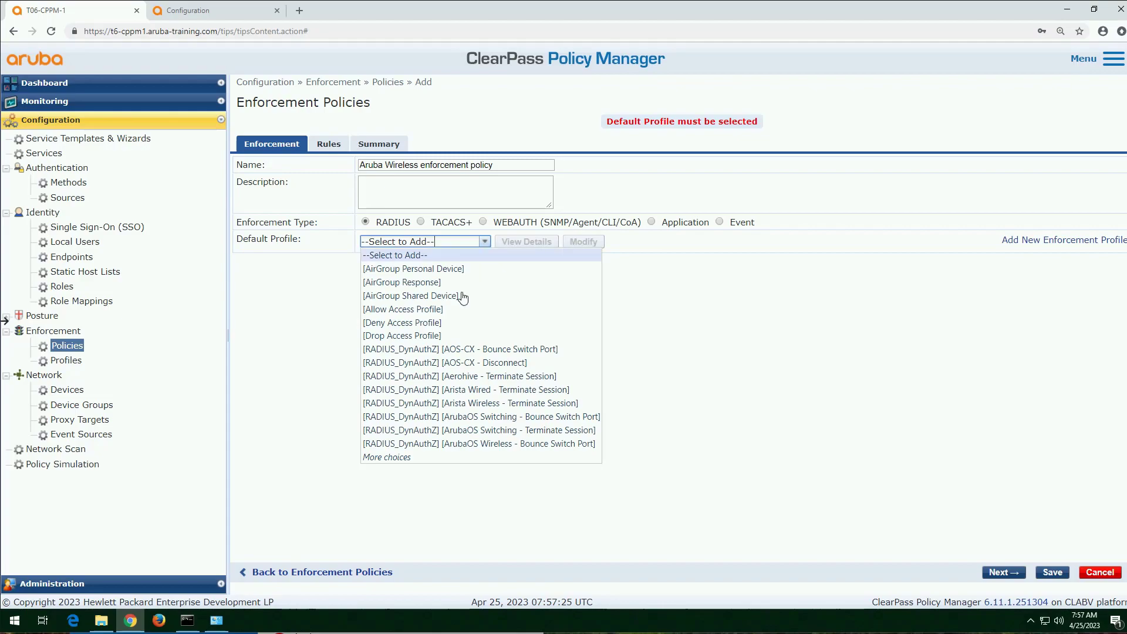
{"action": "left_click", "coordinate": [433, 322]}
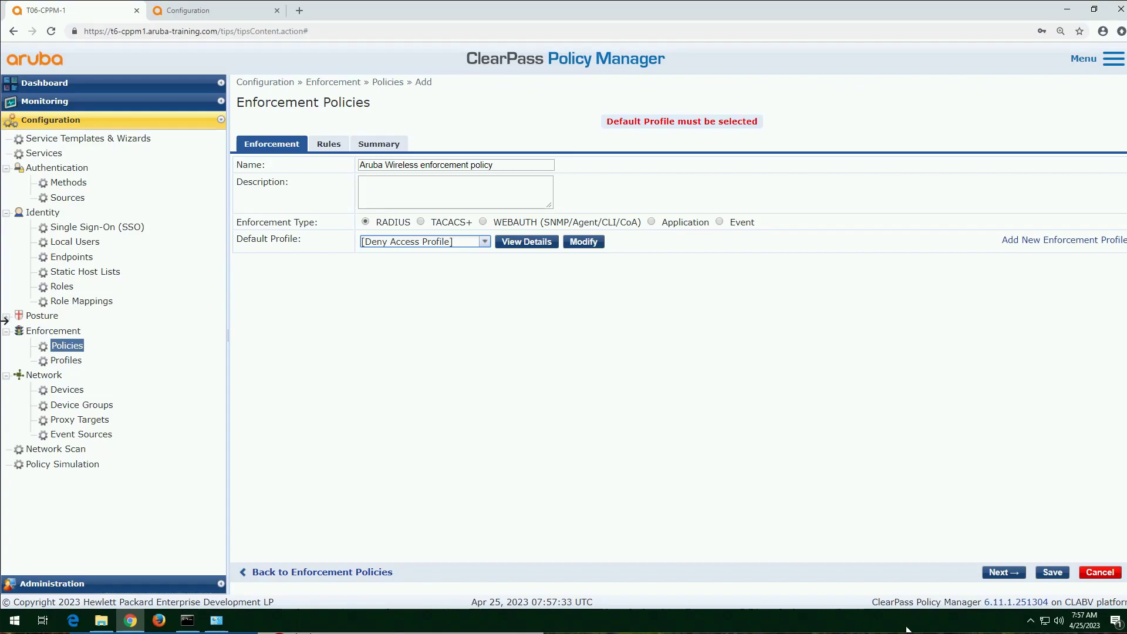
{"action": "left_click", "coordinate": [1053, 572]}
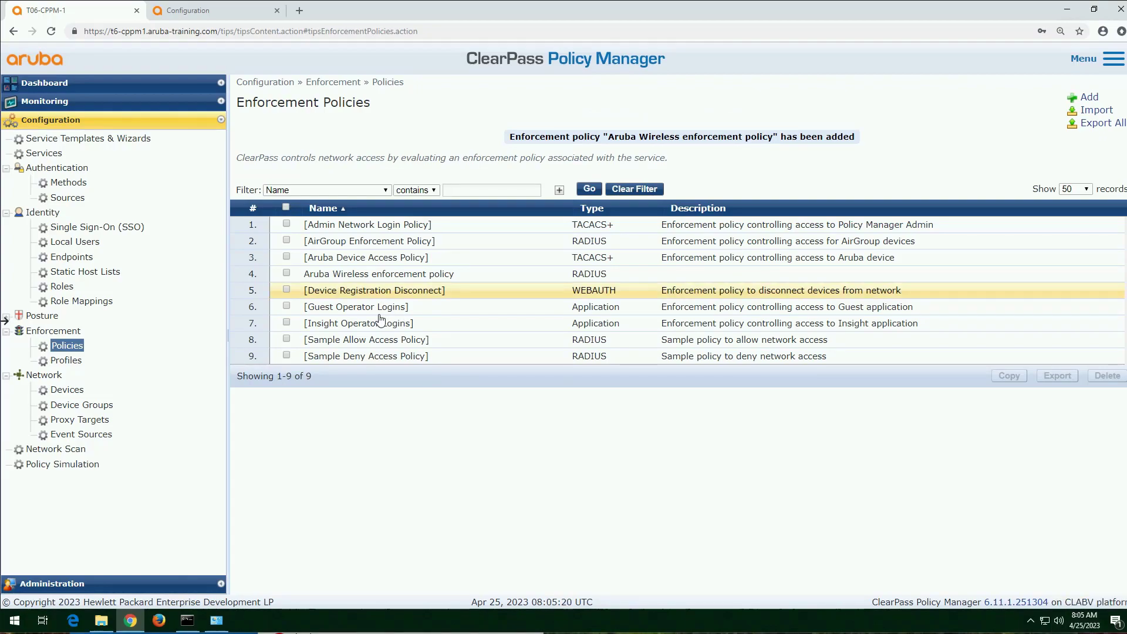
Step: Review the summary of the Aruba Wireless enforcement policy, the local users and the full list of roles
{"action": "left_click", "coordinate": [416, 276]}
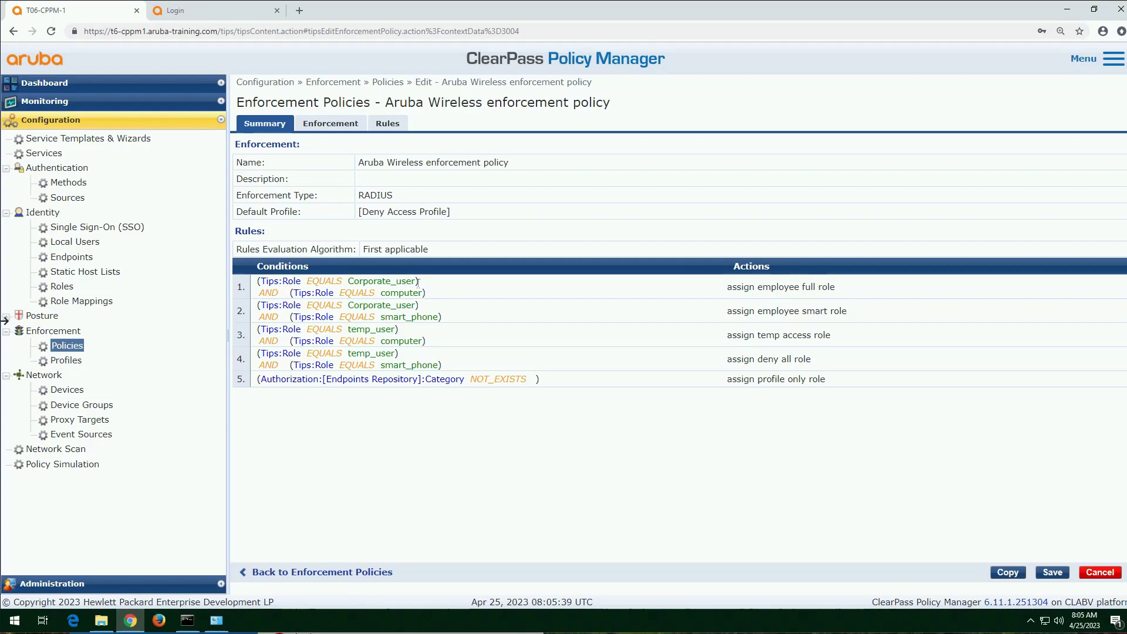
{"action": "left_click", "coordinate": [88, 242]}
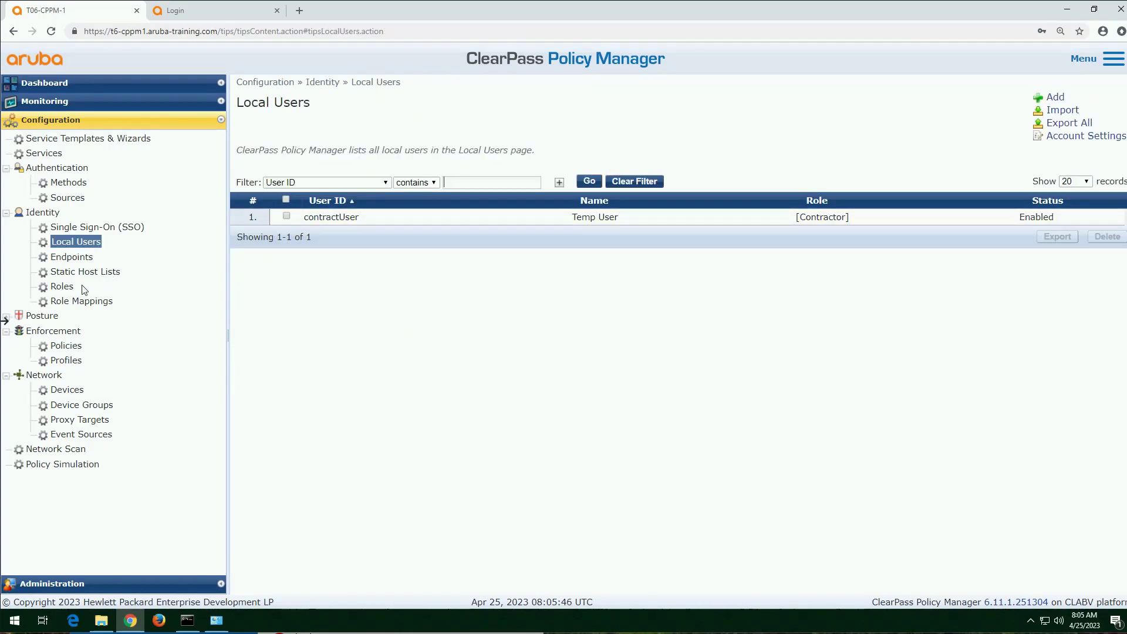
{"action": "left_click", "coordinate": [66, 289]}
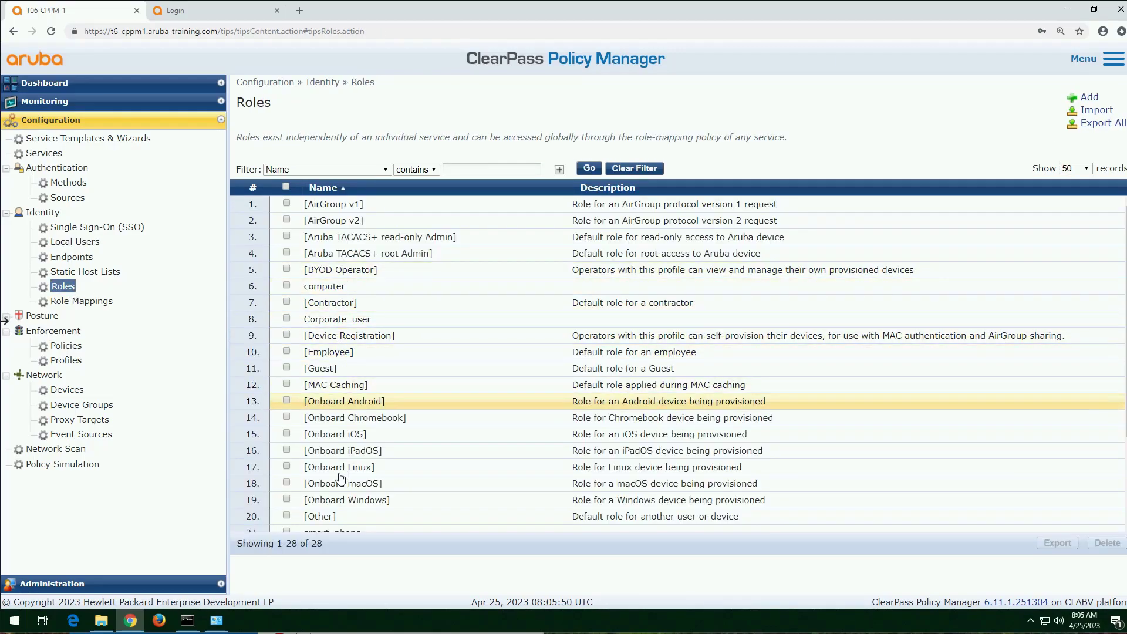
{"action": "scroll", "coordinate": [376, 461], "scroll_direction": "down", "scroll_amount": 3}
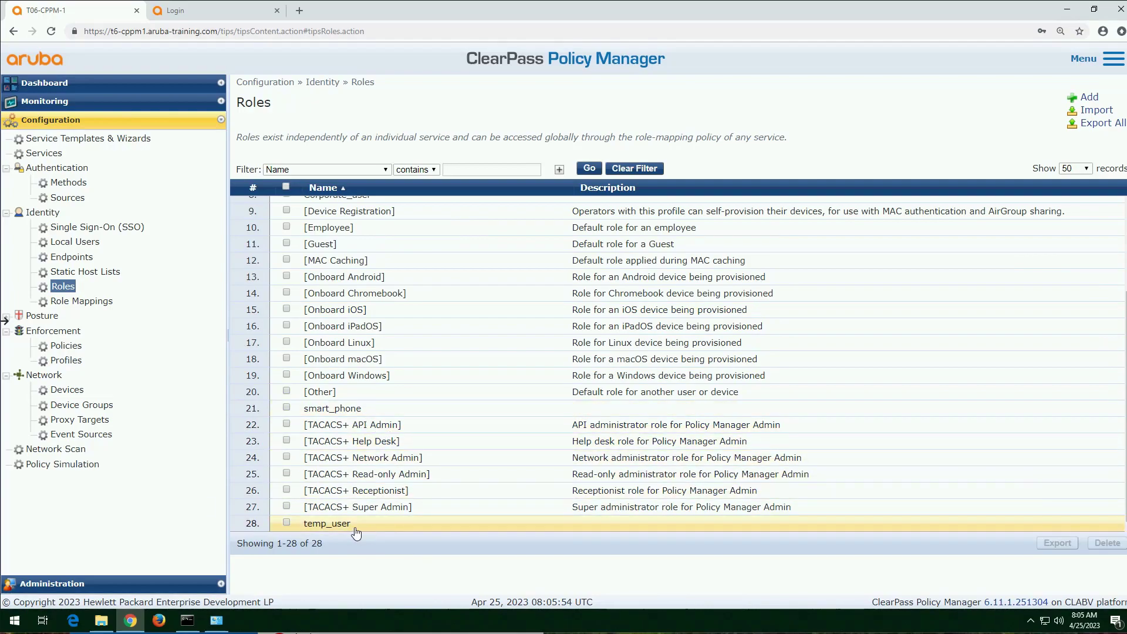
Step: Compare the Corporate_user mapping in the corporate role mapping policy with the rule conditions of the Aruba Wireless enforcement policy
{"action": "left_click", "coordinate": [82, 301]}
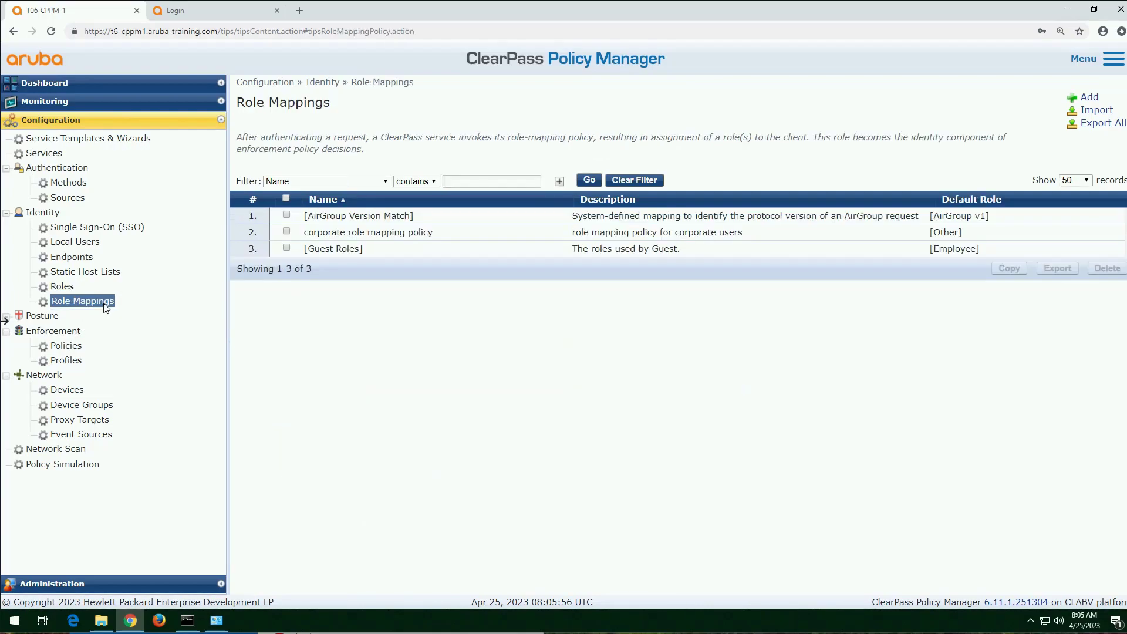
{"action": "left_click", "coordinate": [329, 235]}
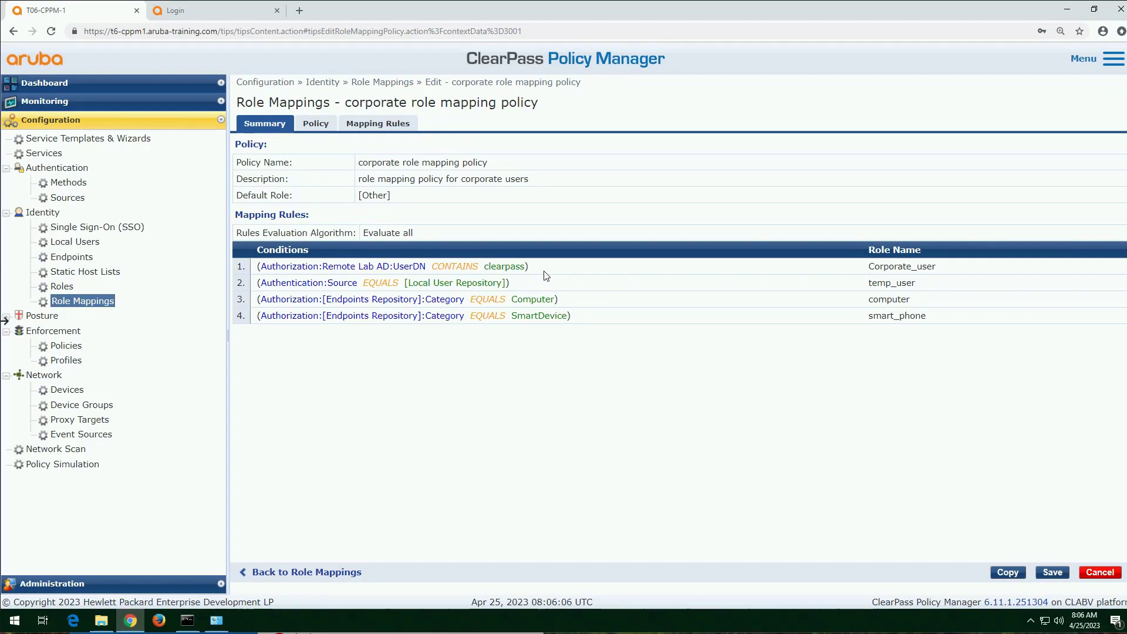
{"action": "left_click_drag", "start_coordinate": [870, 264], "coordinate": [931, 264]}
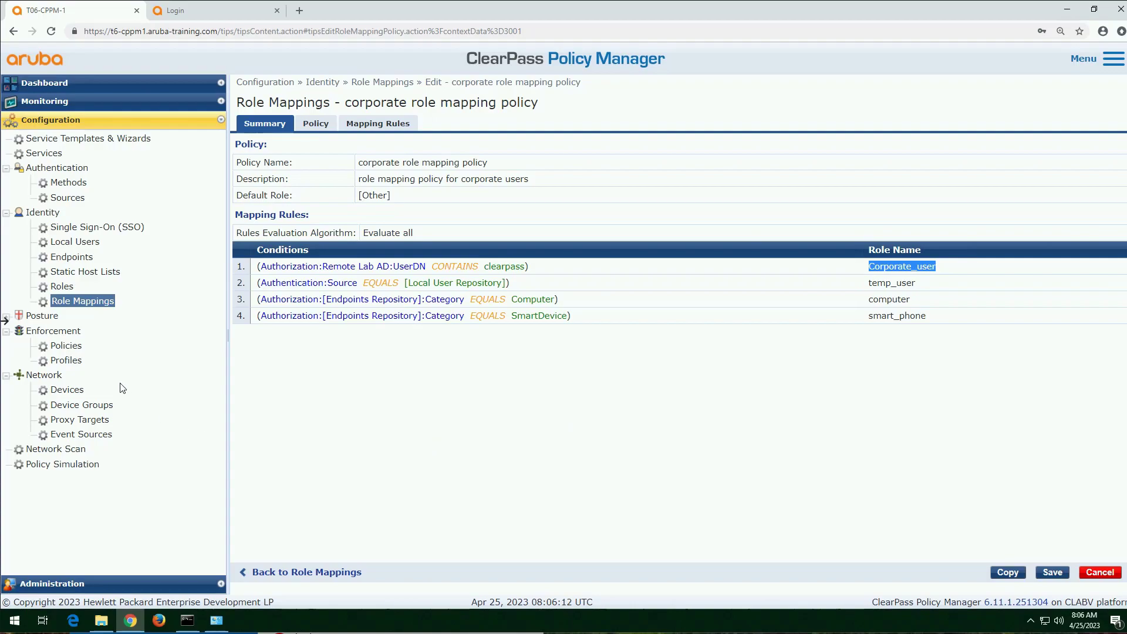
{"action": "left_click", "coordinate": [65, 348]}
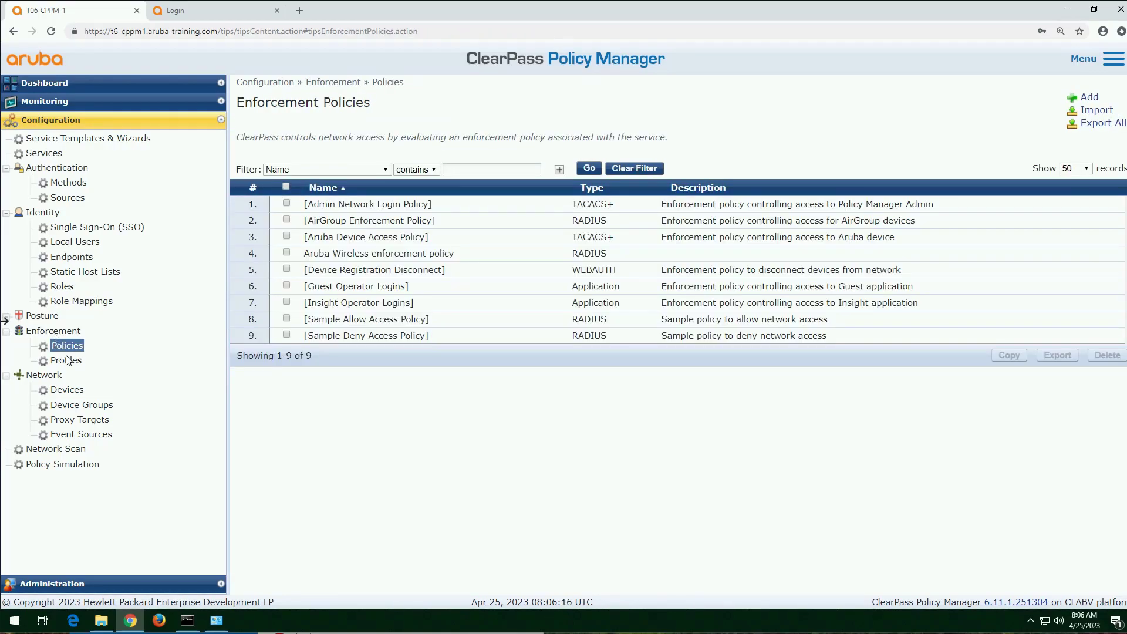
{"action": "left_click", "coordinate": [373, 254]}
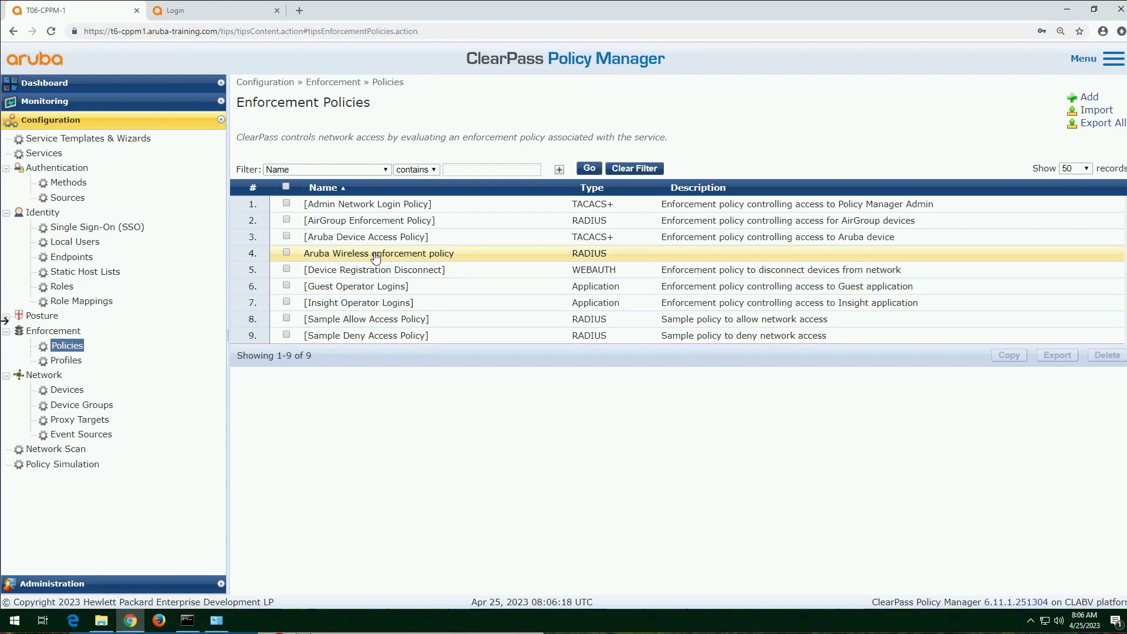
{"action": "left_click_drag", "start_coordinate": [419, 281], "coordinate": [366, 284]}
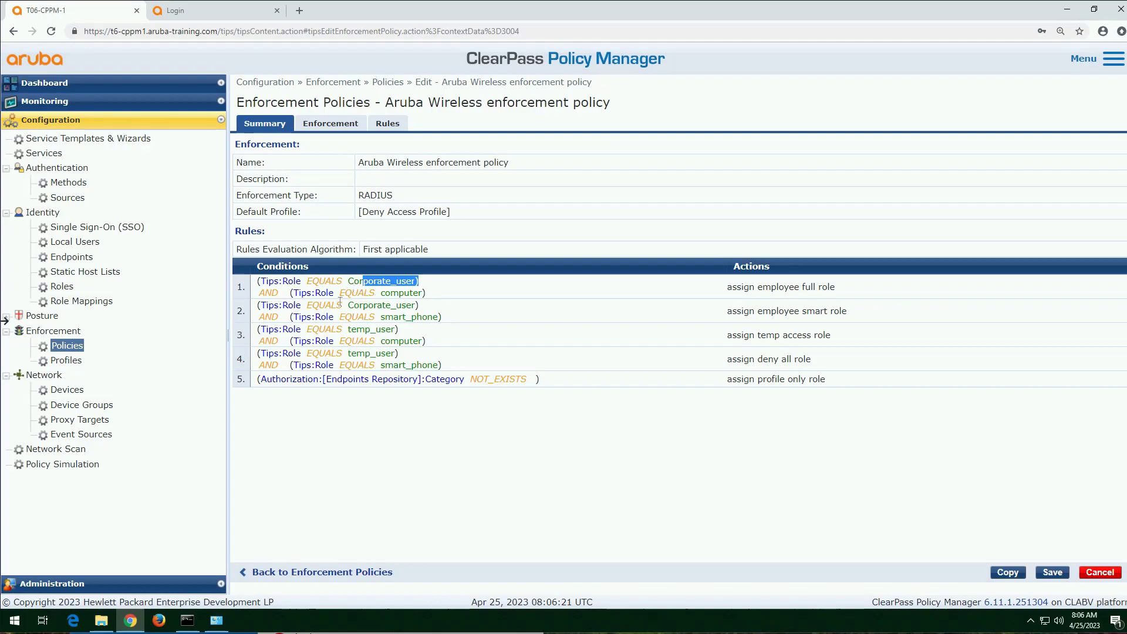
Step: Review the temp_user rules of the Aruba Wireless enforcement policy, the service templates and the full wizard's service types
{"action": "left_click", "coordinate": [350, 327]}
{"action": "left_click_drag", "start_coordinate": [362, 352], "coordinate": [365, 353]}
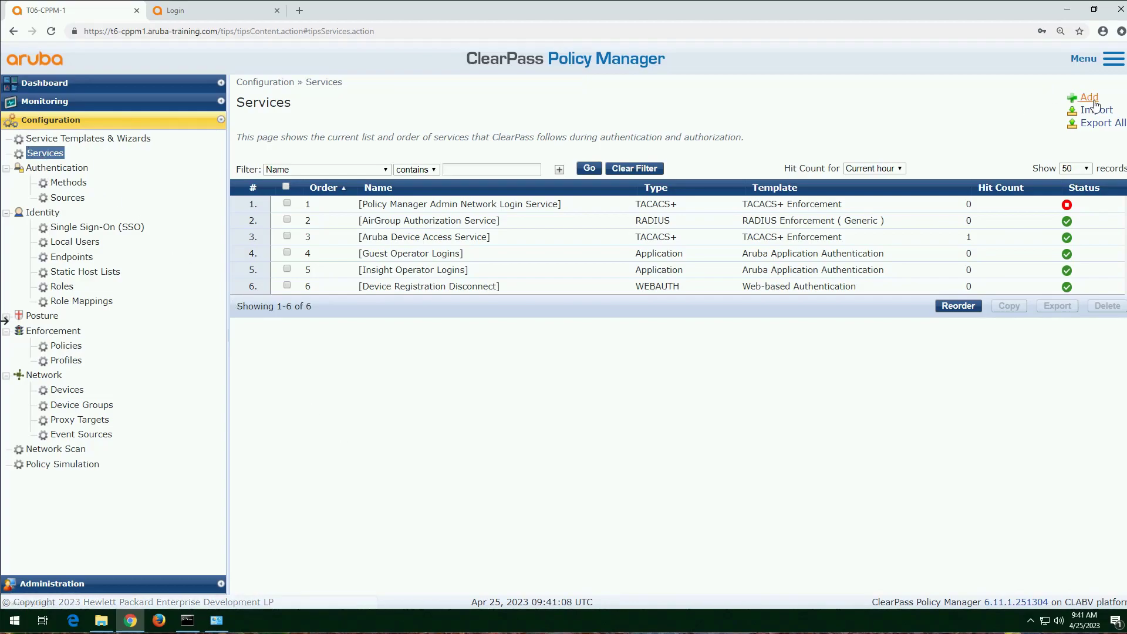
{"action": "left_click", "coordinate": [71, 139]}
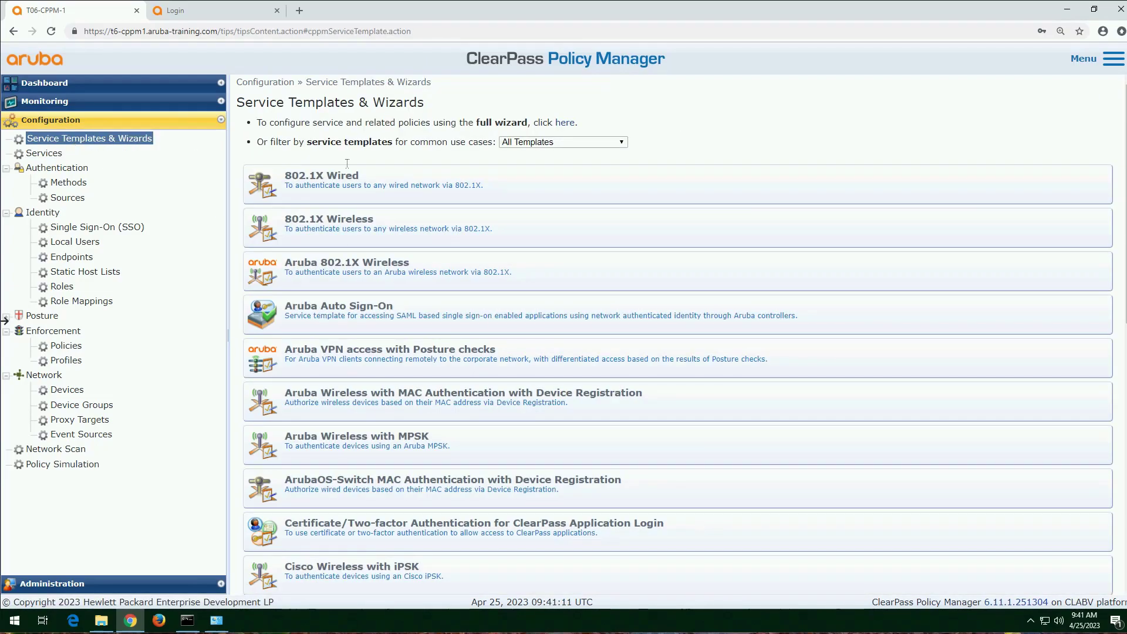
{"action": "left_click", "coordinate": [566, 123]}
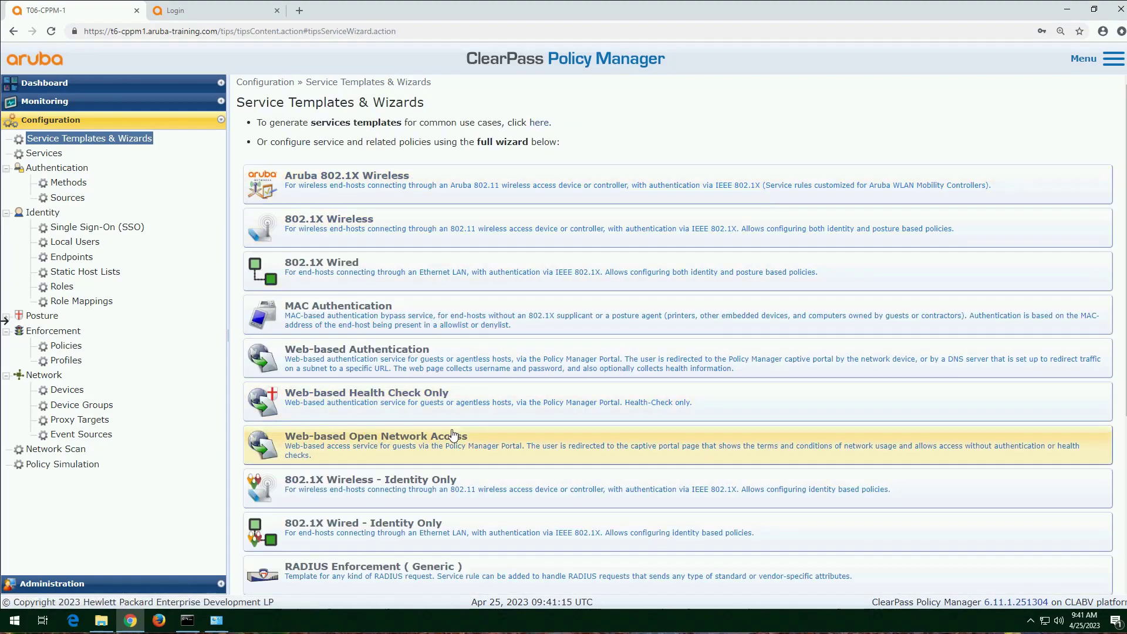
Step: Create a new service of type Aruba 802.1X Wireless and name it "Aruba 802.1X Secure Wireless"
{"action": "left_click", "coordinate": [45, 154]}
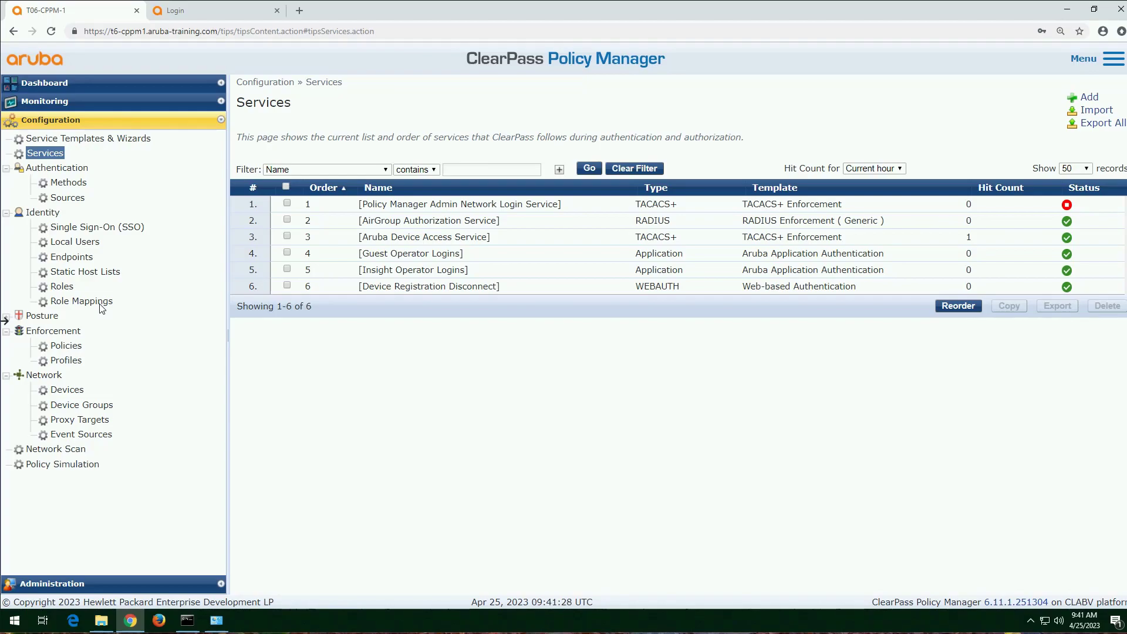
{"action": "left_click", "coordinate": [1090, 98]}
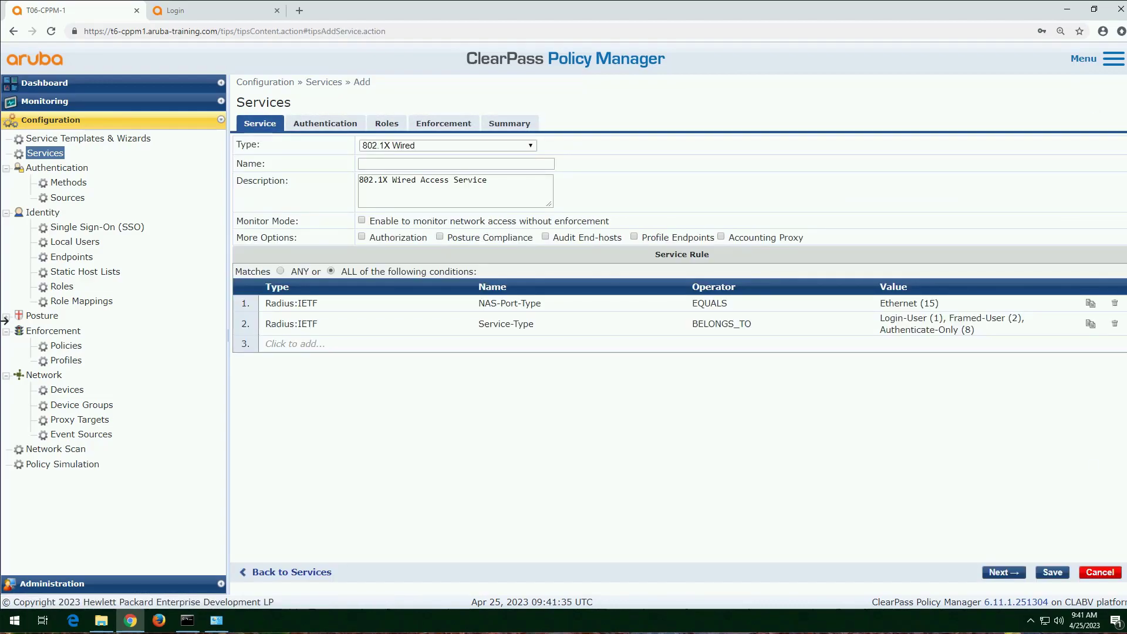
{"action": "left_click", "coordinate": [528, 146]}
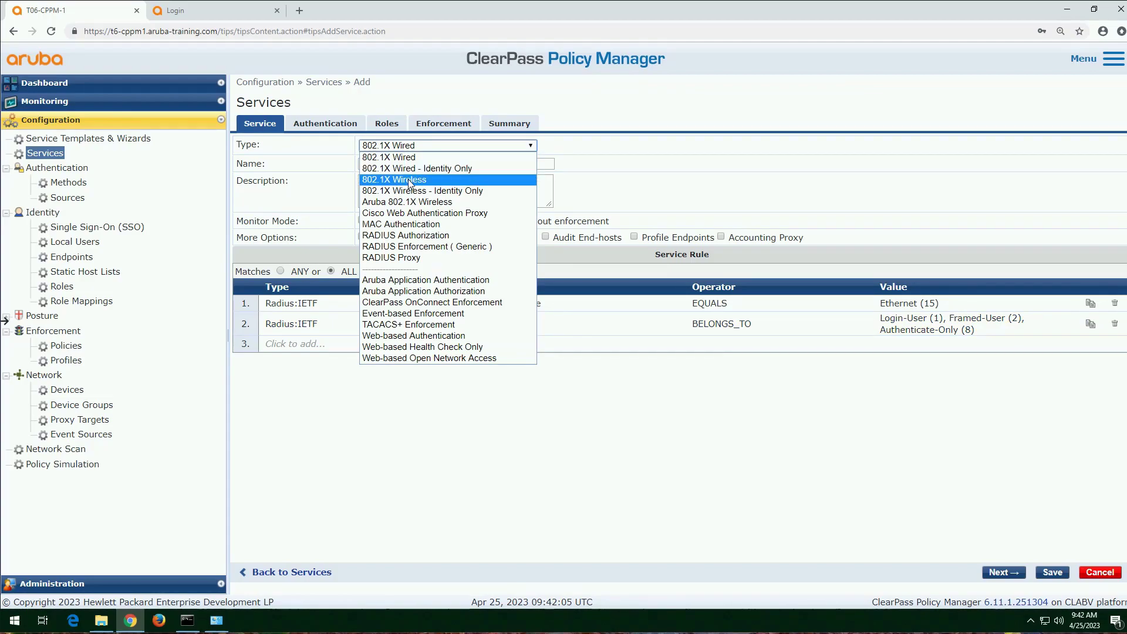
{"action": "left_click", "coordinate": [441, 203]}
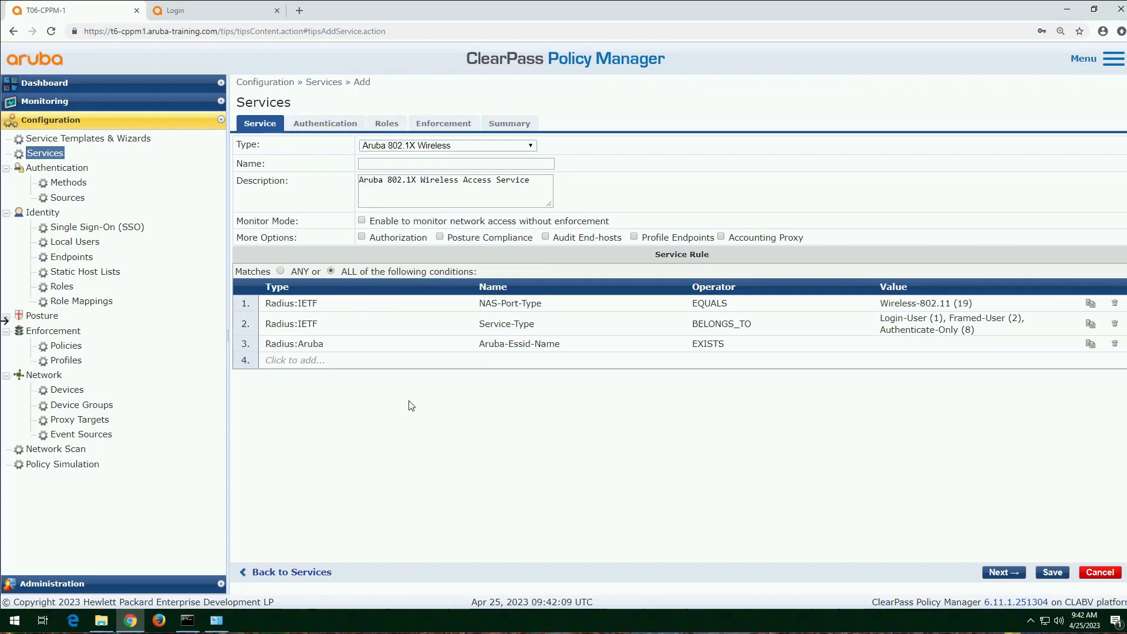
{"action": "left_click", "coordinate": [430, 165]}
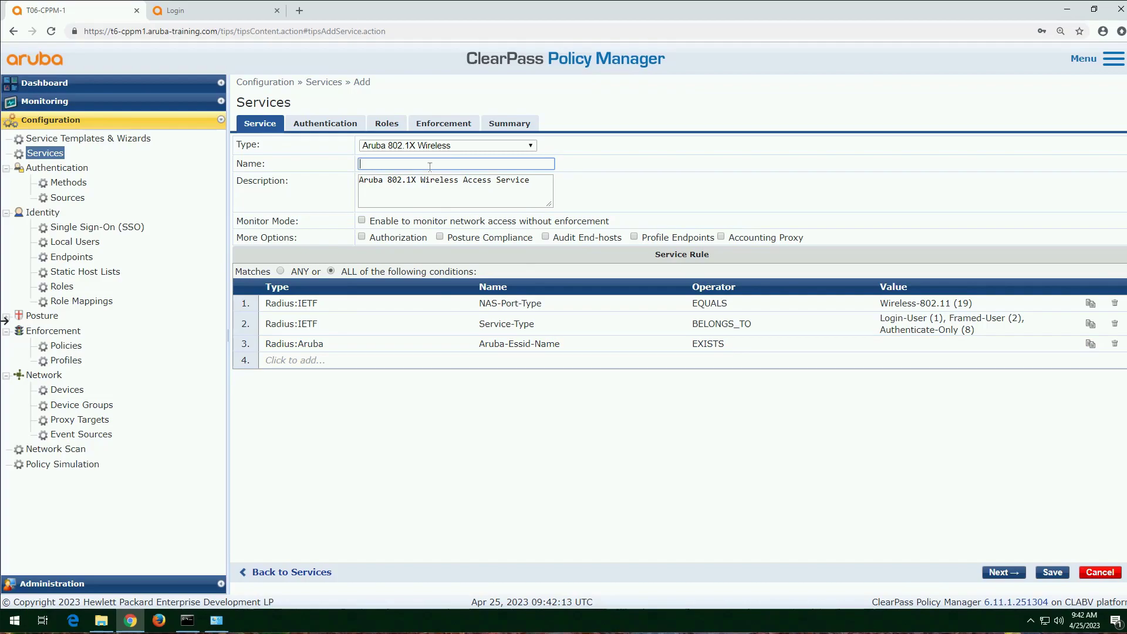
{"action": "type", "text": "Aruba 802.1X Secure Wireless"}
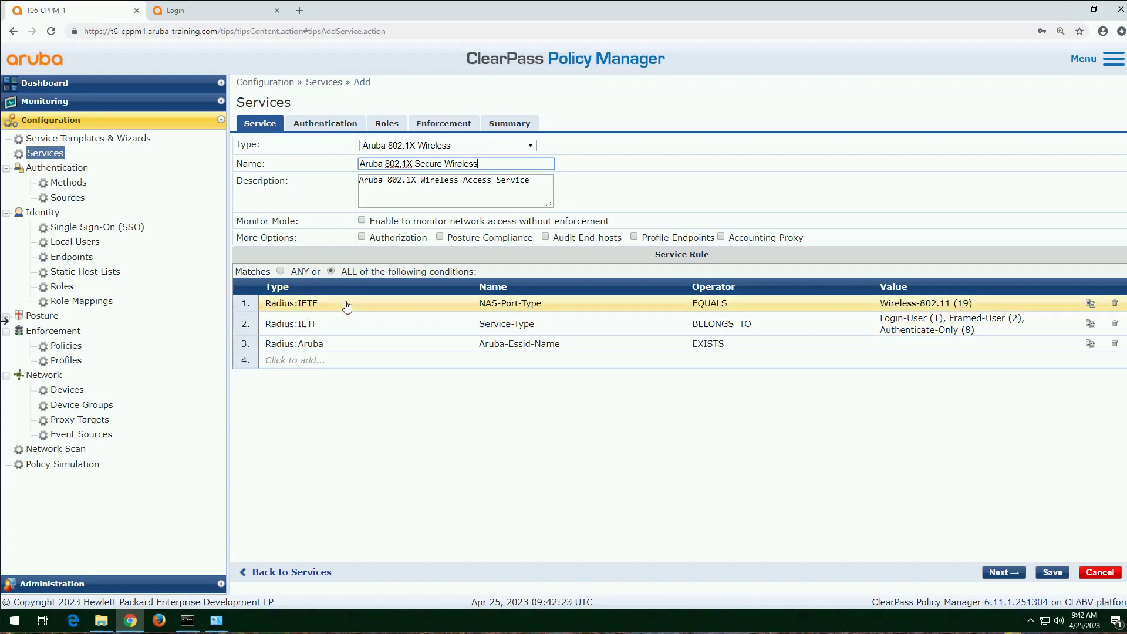
Step: Change the Aruba-Essid-Name service rule condition to use the CONTAINS operator with the value "secure"
{"action": "left_click", "coordinate": [340, 344]}
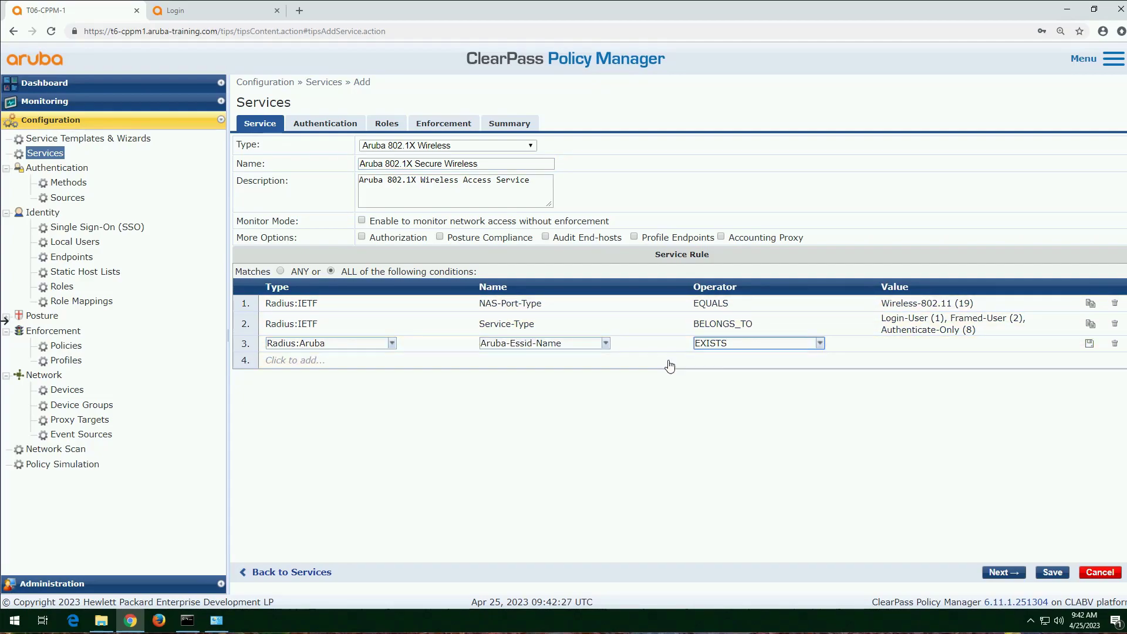
{"action": "left_click", "coordinate": [820, 344]}
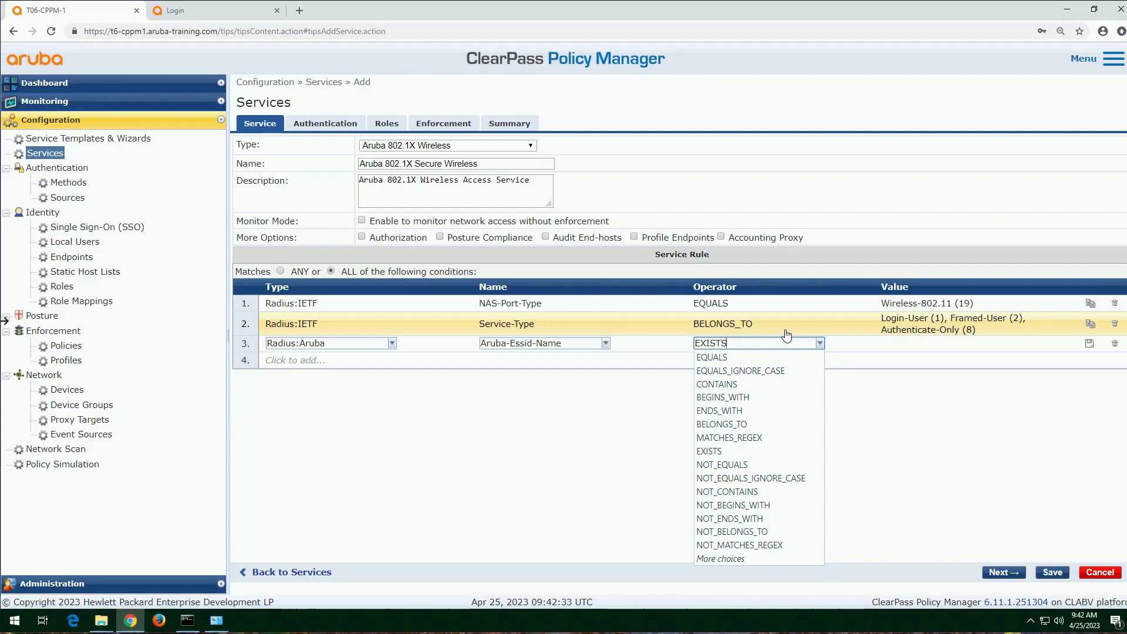
{"action": "key", "text": "BackSpace"}
{"action": "key", "text": "BackSpace"}
{"action": "key", "text": "BackSpace"}
{"action": "key", "text": "BackSpace"}
{"action": "key", "text": "BackSpace"}
{"action": "type", "text": "con"}
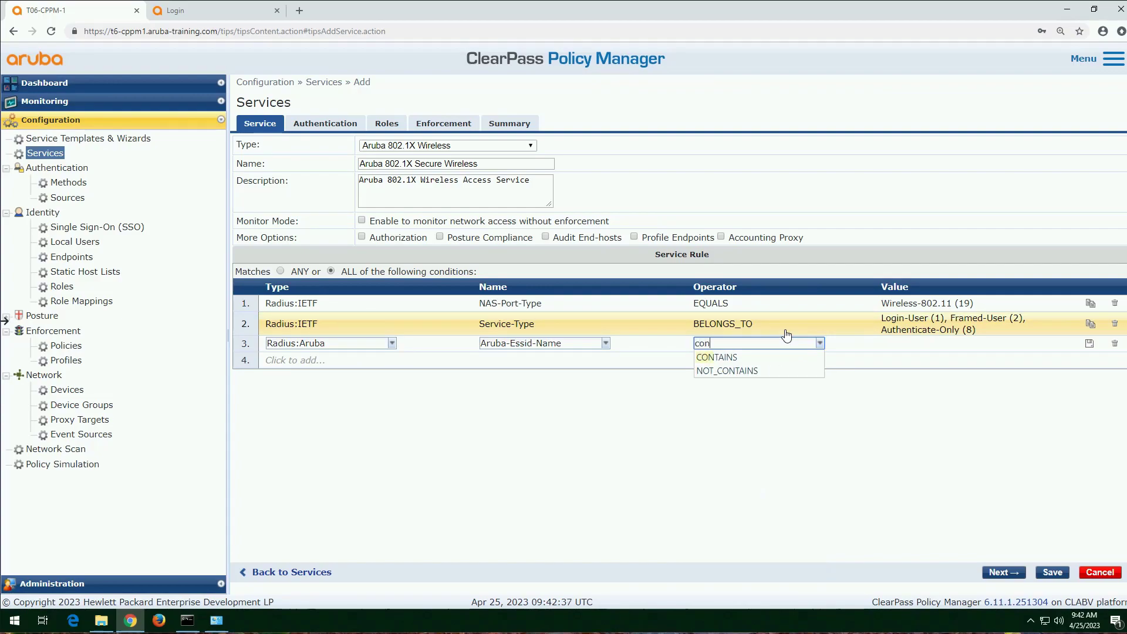
{"action": "key", "text": "Return"}
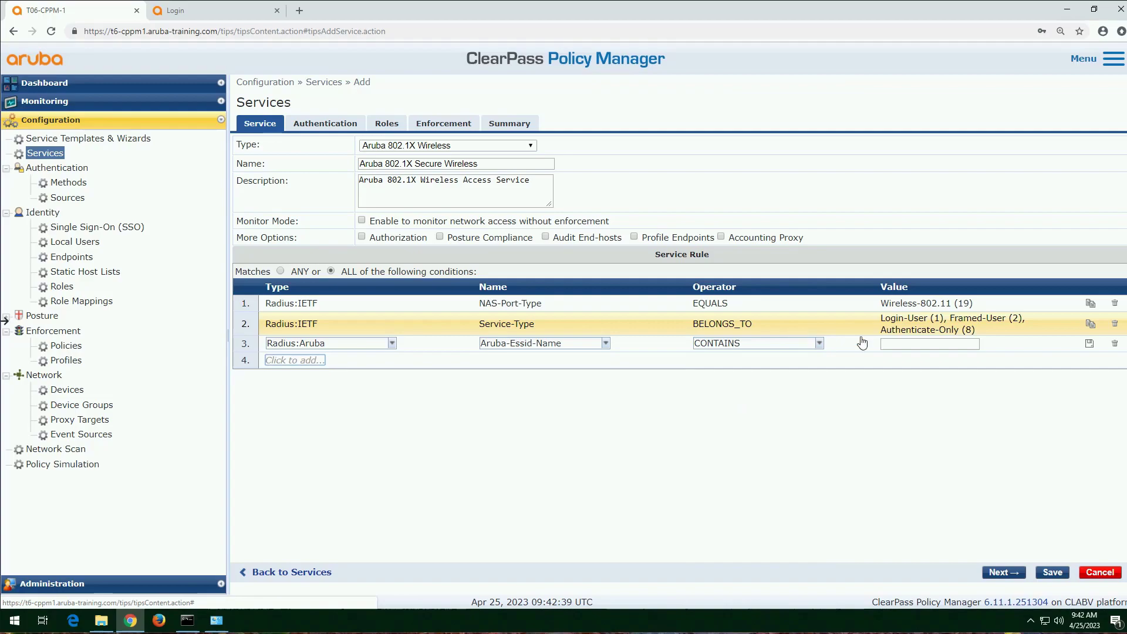
{"action": "left_click", "coordinate": [910, 345]}
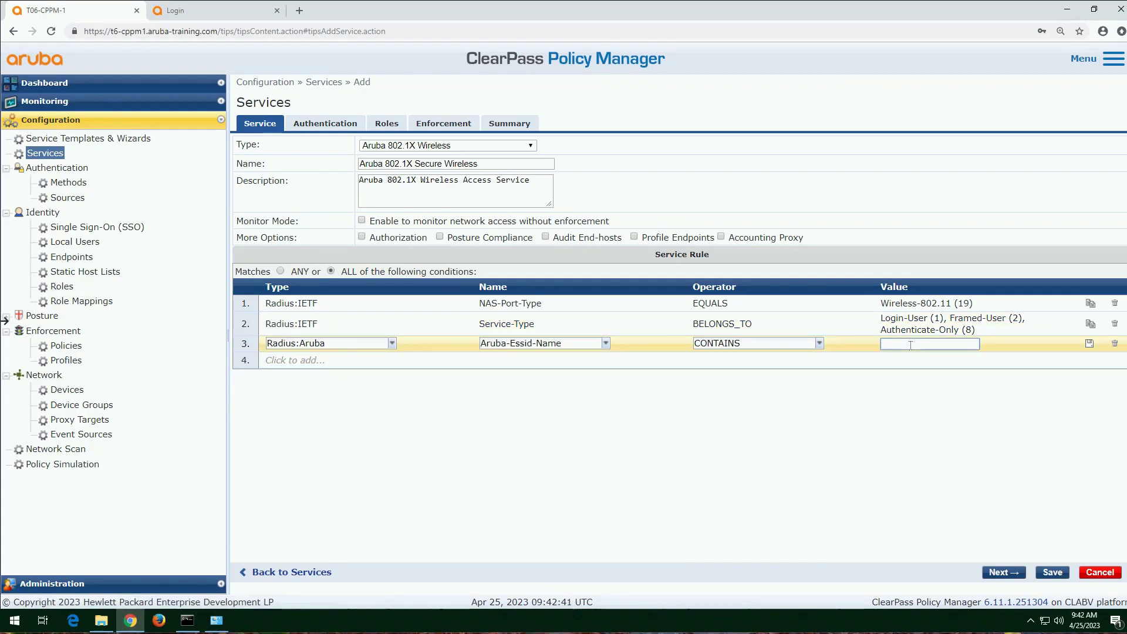
{"action": "type", "text": "secure"}
{"action": "key", "text": "Return"}
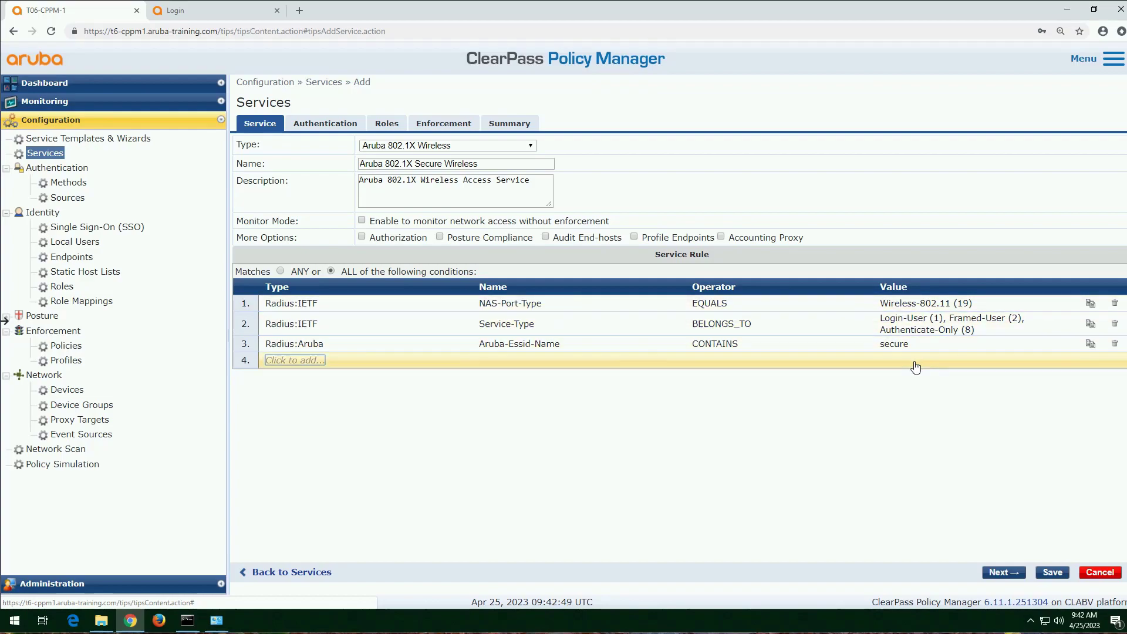
Step: Check the service rule's ANY or ALL matching setting, and enable the Profile Endpoints and Authorization options for the service
{"action": "left_click_drag", "start_coordinate": [342, 275], "coordinate": [391, 273]}
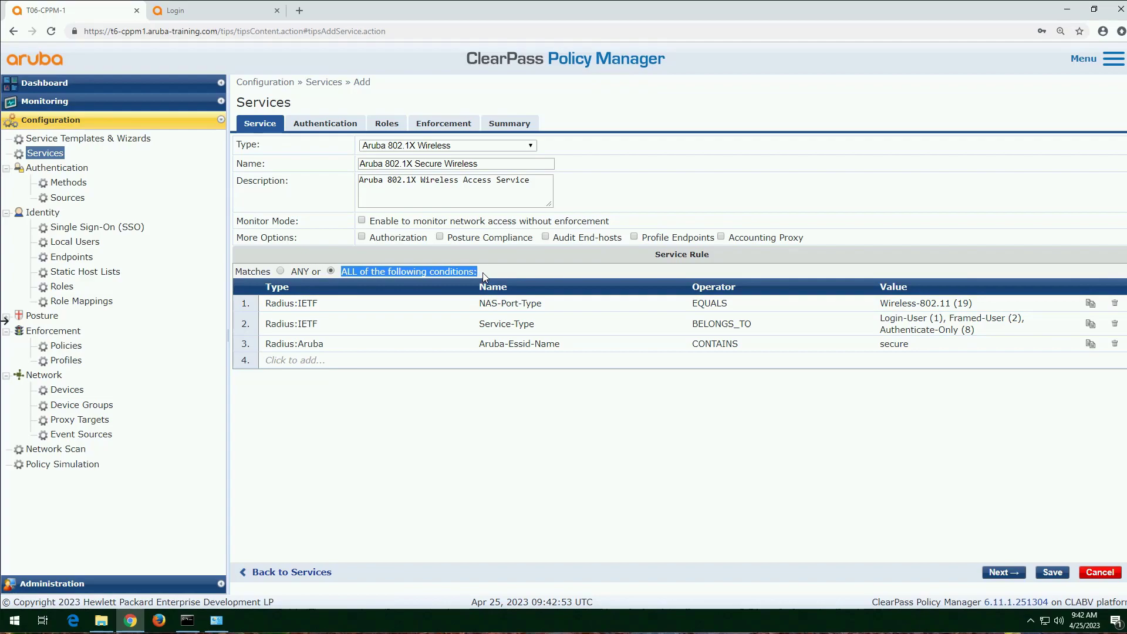
{"action": "left_click_drag", "start_coordinate": [731, 255], "coordinate": [653, 254]}
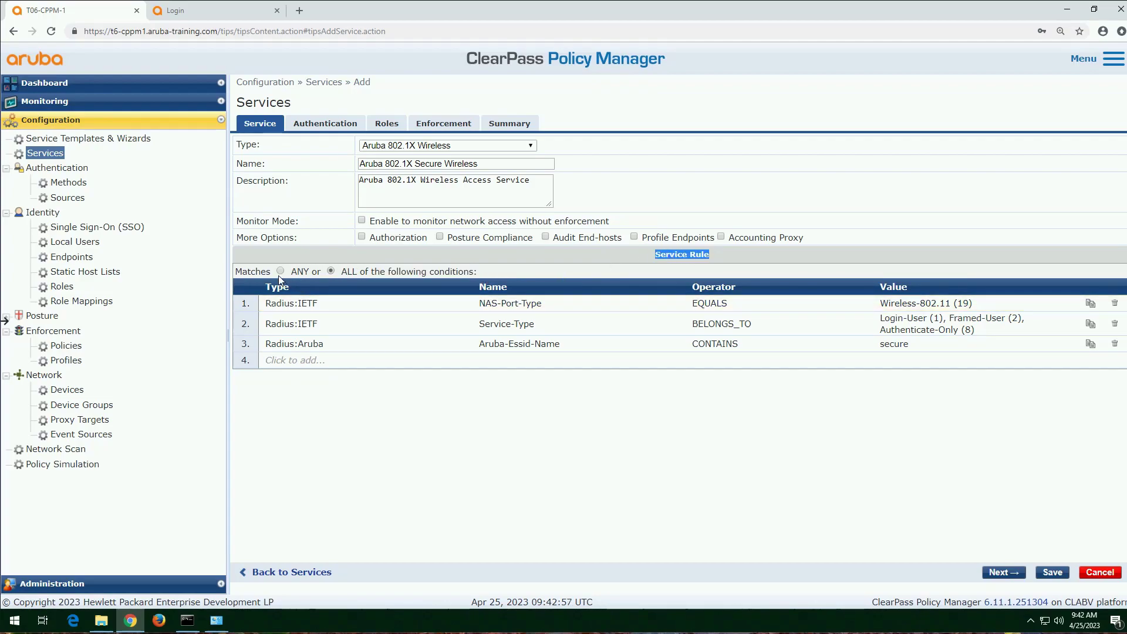
{"action": "left_click_drag", "start_coordinate": [273, 276], "coordinate": [364, 273]}
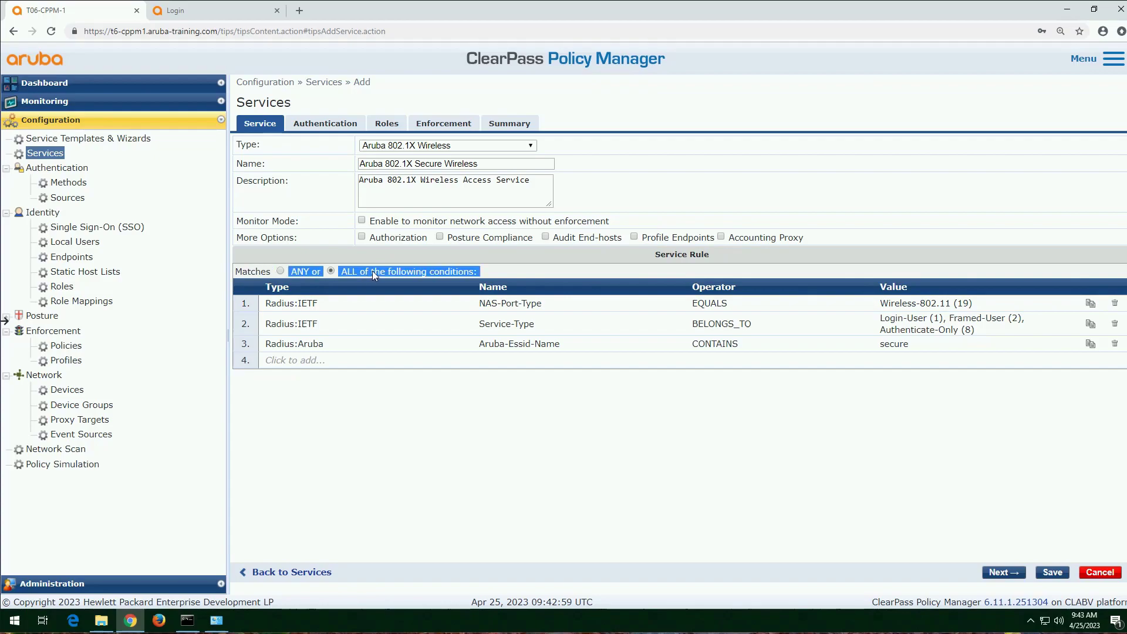
{"action": "left_click", "coordinate": [595, 529]}
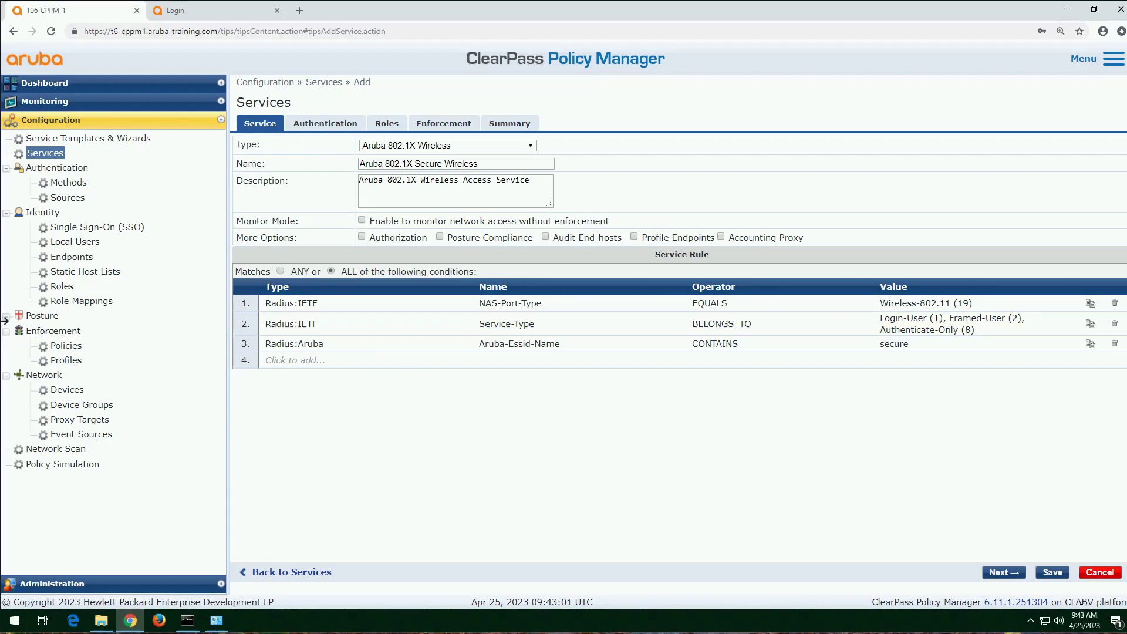
{"action": "left_click", "coordinate": [1003, 572]}
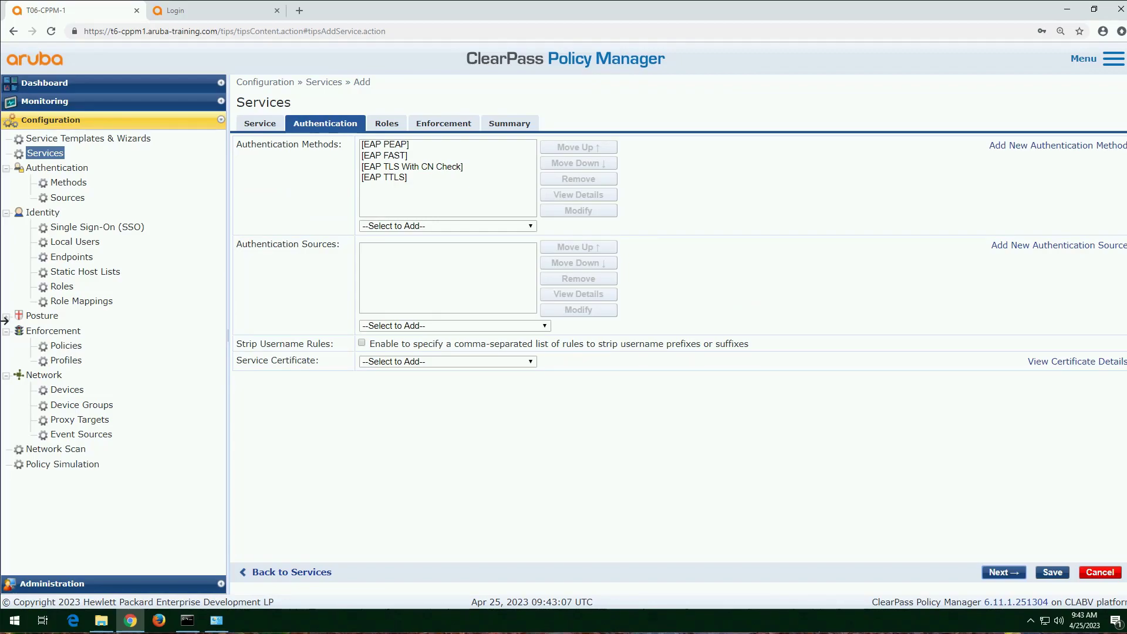
{"action": "left_click", "coordinate": [260, 124]}
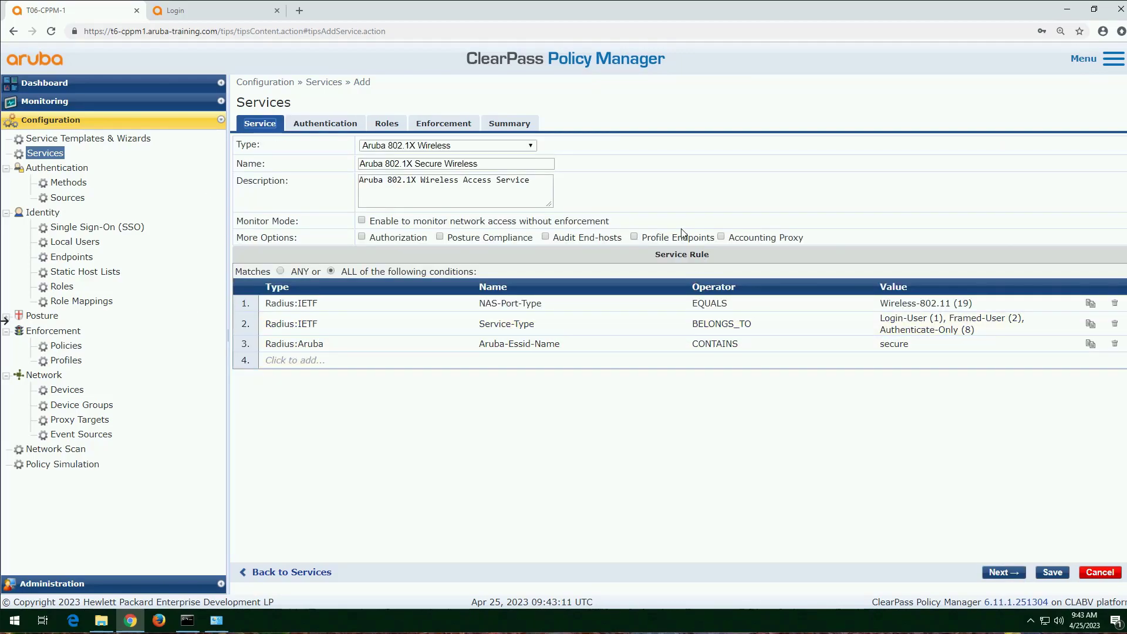
{"action": "left_click", "coordinate": [634, 238]}
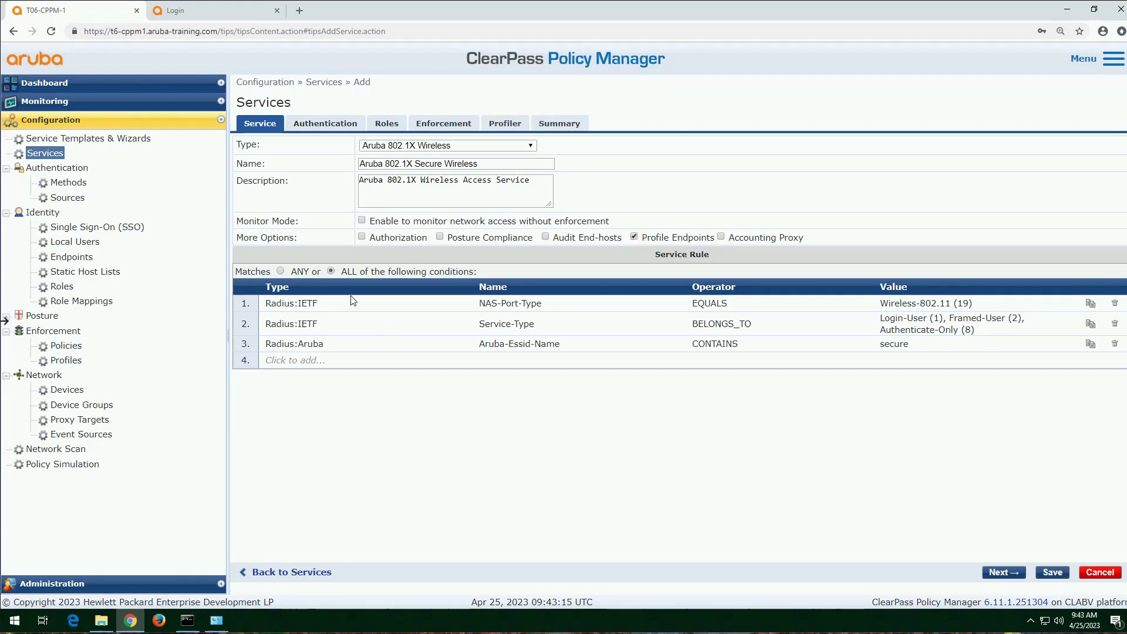
{"action": "left_click", "coordinate": [362, 237]}
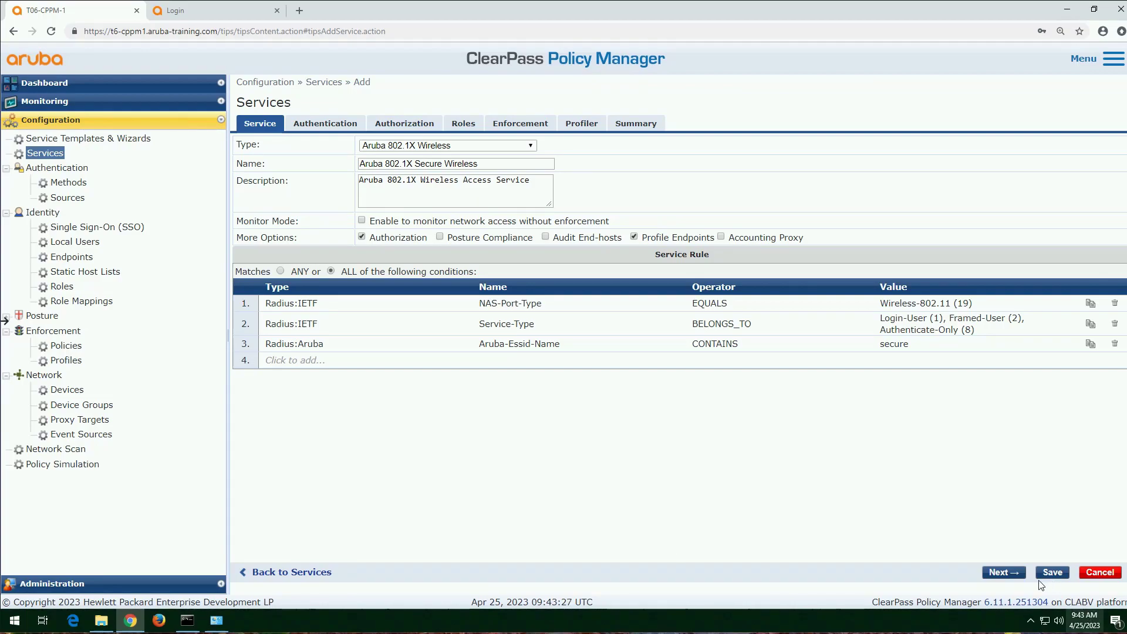
Step: Review the service's authentication methods and add [Local User Repository] [Local SQL DB] and Remote Lab AD [Active Directory] as authentication sources
{"action": "left_click", "coordinate": [1005, 573]}
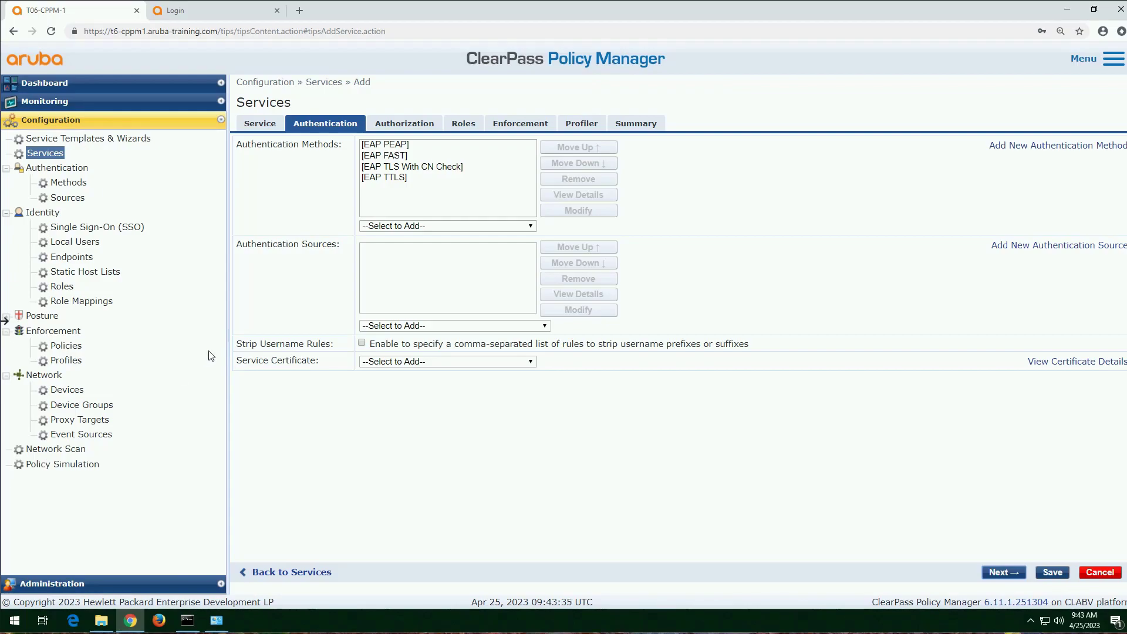
{"action": "left_click", "coordinate": [395, 156]}
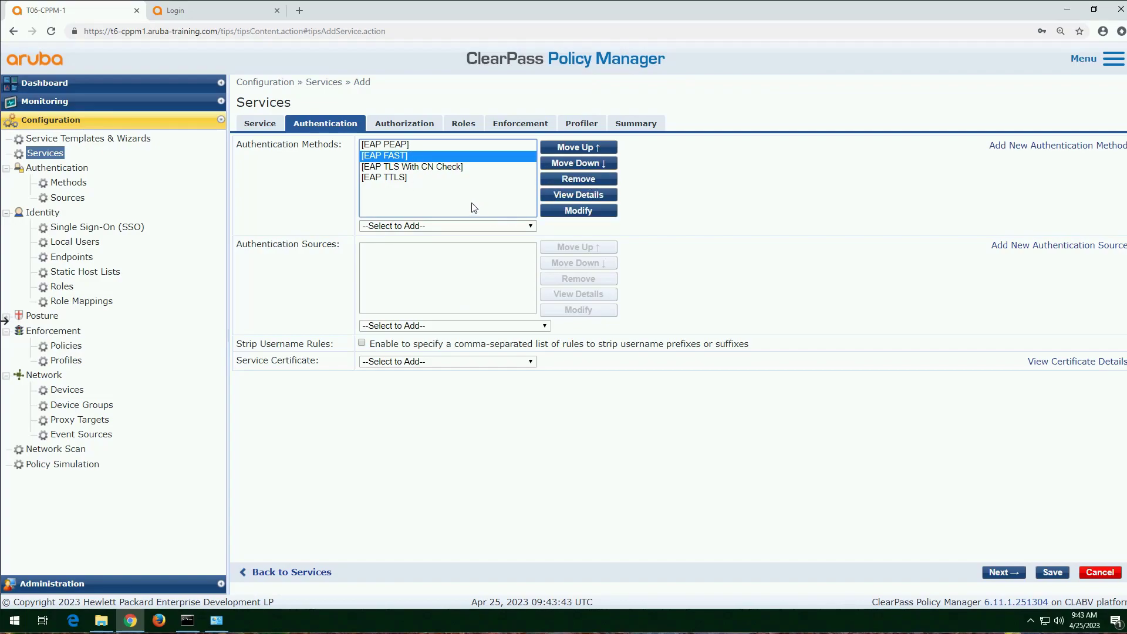
{"action": "left_click", "coordinate": [515, 226]}
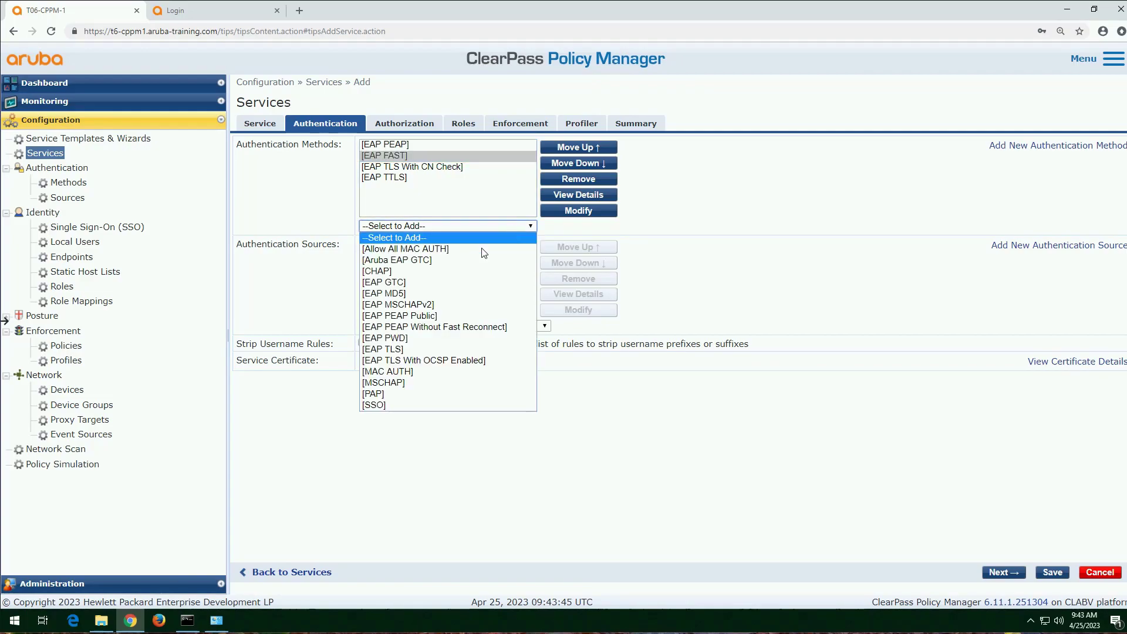
{"action": "left_click", "coordinate": [434, 461]}
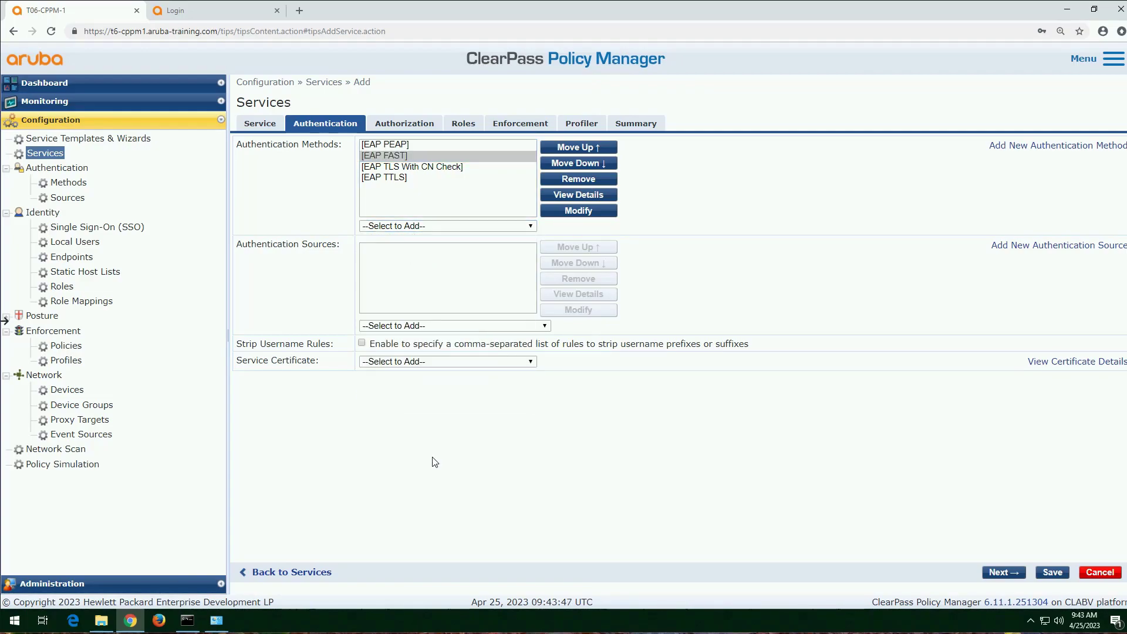
{"action": "left_click", "coordinate": [430, 146]}
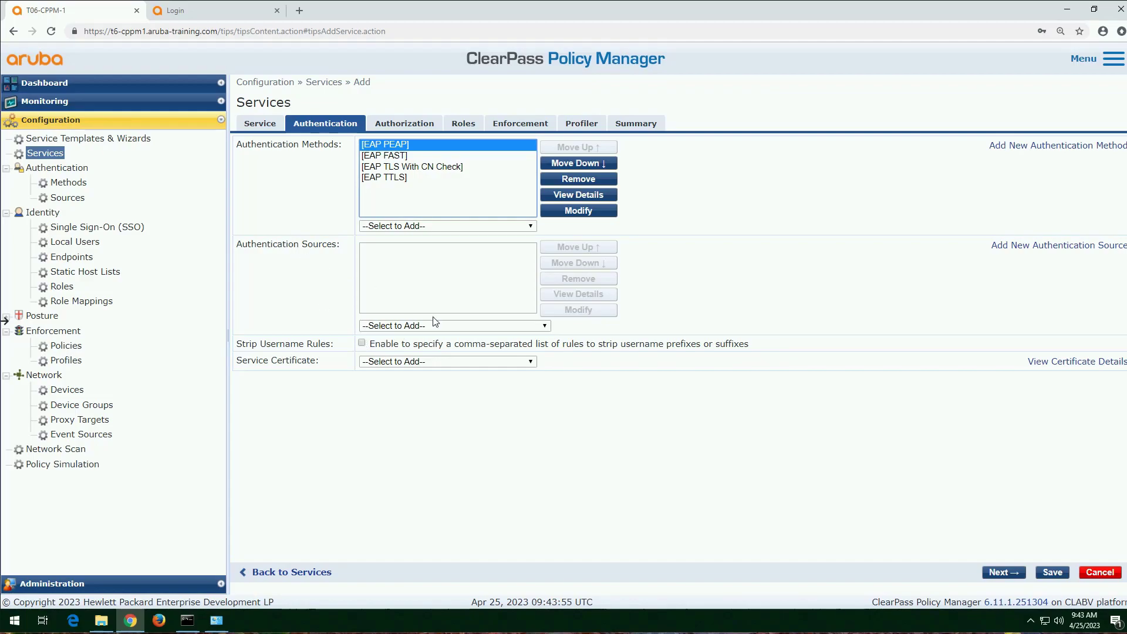
{"action": "left_click", "coordinate": [484, 328]}
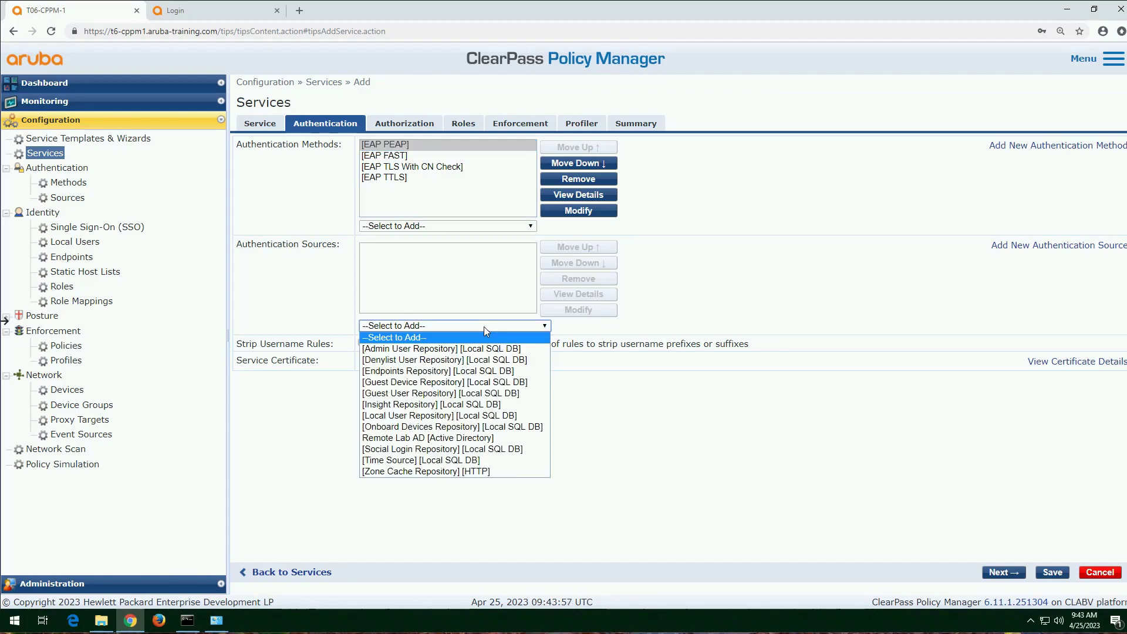
{"action": "key", "text": "Down"}
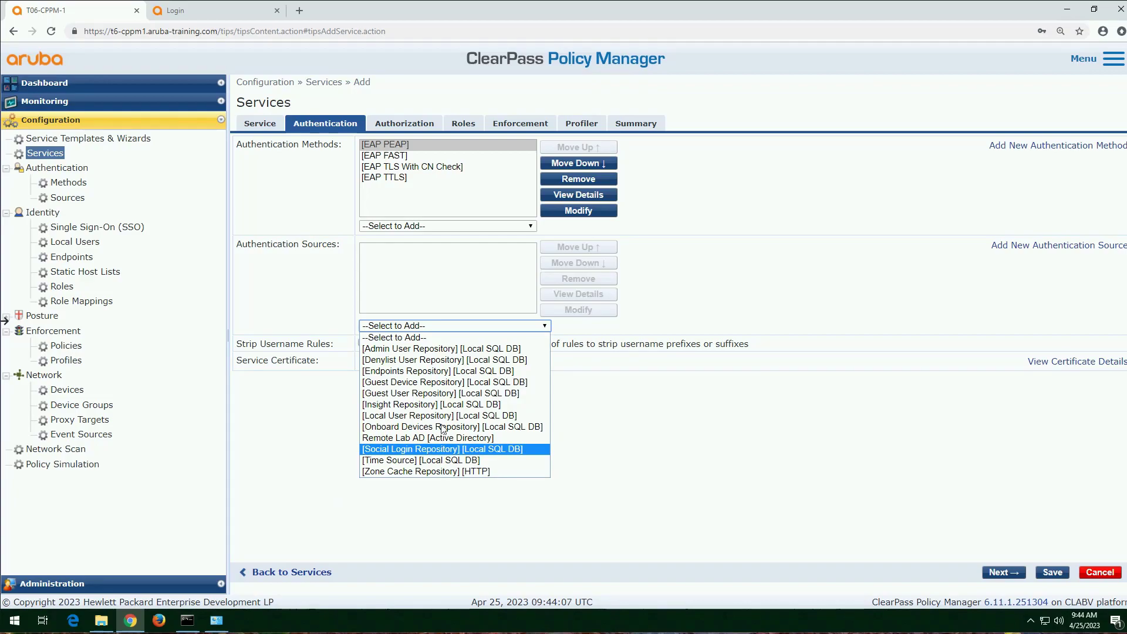
{"action": "left_click", "coordinate": [461, 415]}
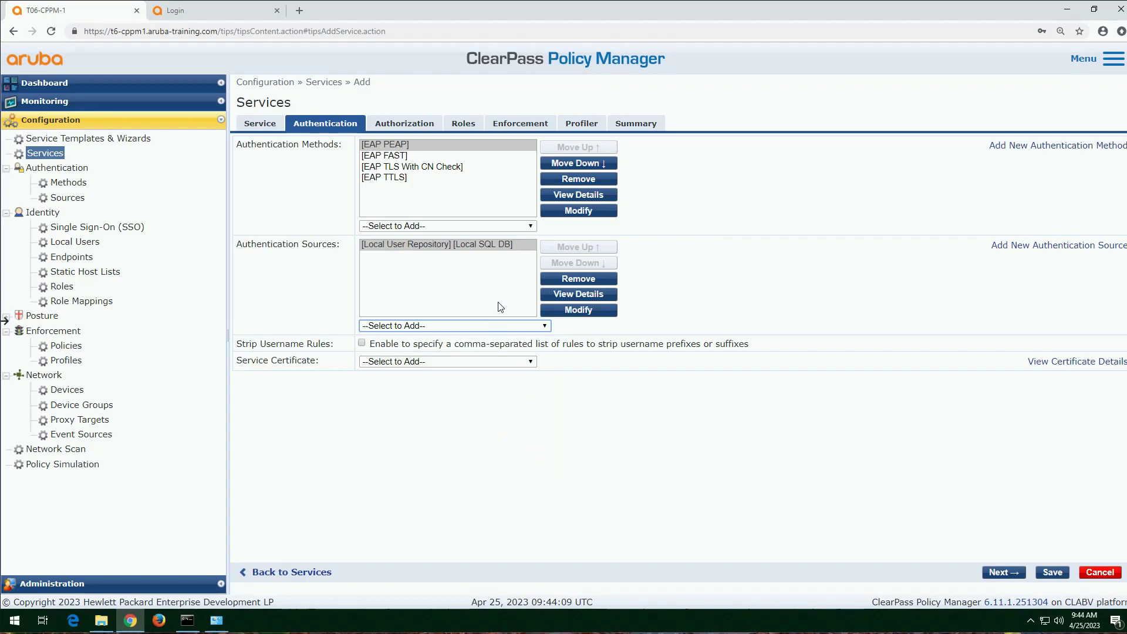
{"action": "left_click", "coordinate": [495, 326]}
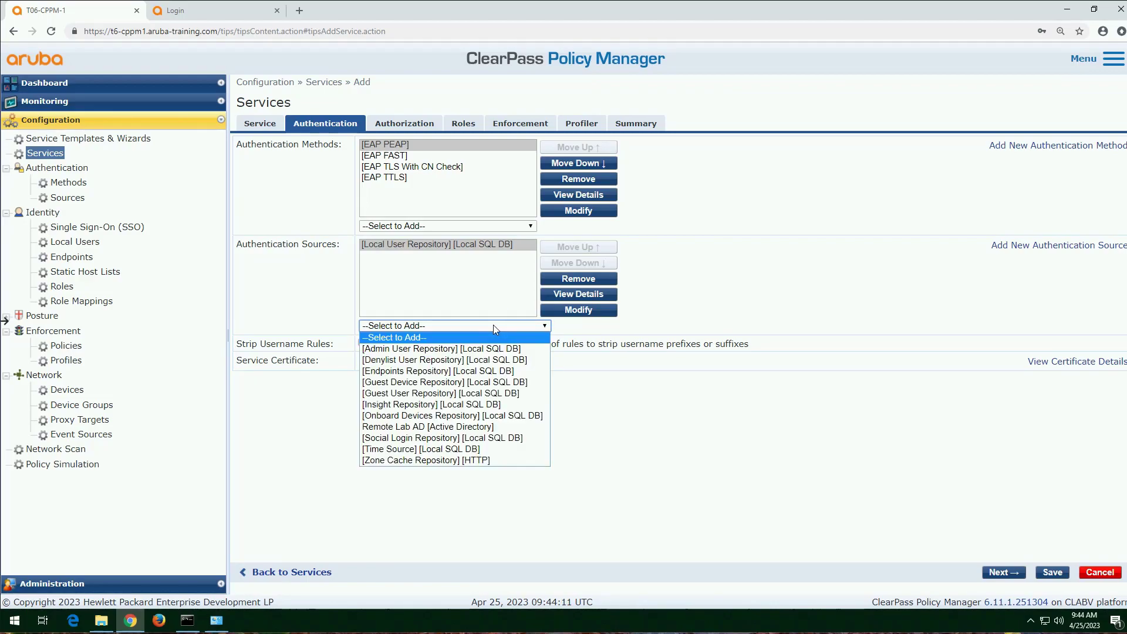
{"action": "left_click", "coordinate": [470, 429]}
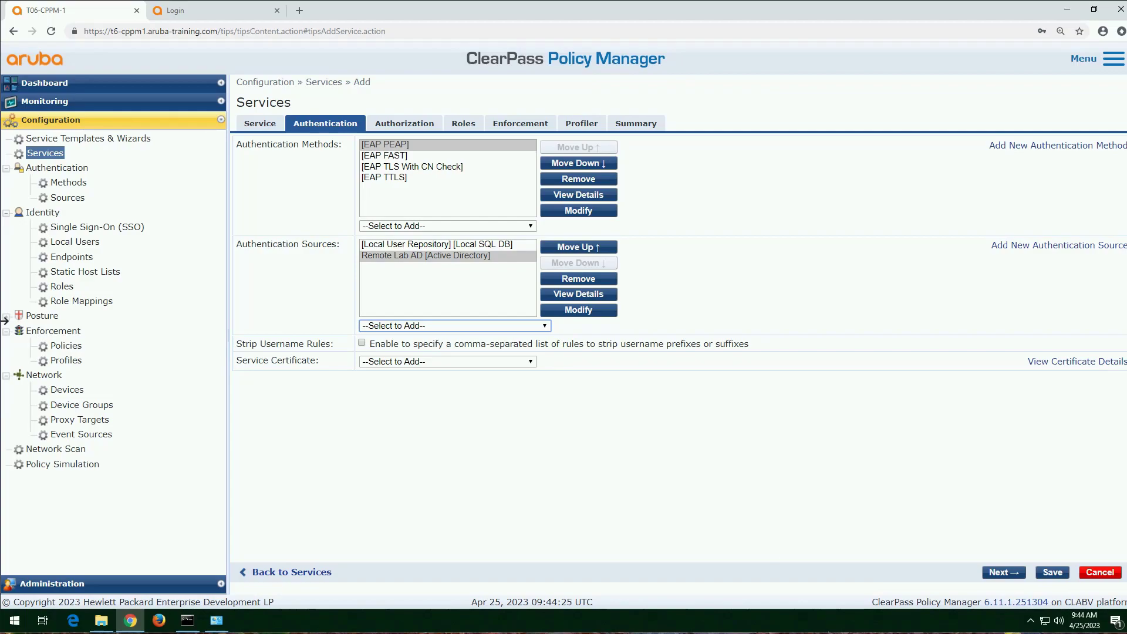
Step: Add [Endpoints Repository] [Local SQL DB] as an additional authorization source for fetching the service's role-mapping attributes
{"action": "left_click", "coordinate": [1005, 575]}
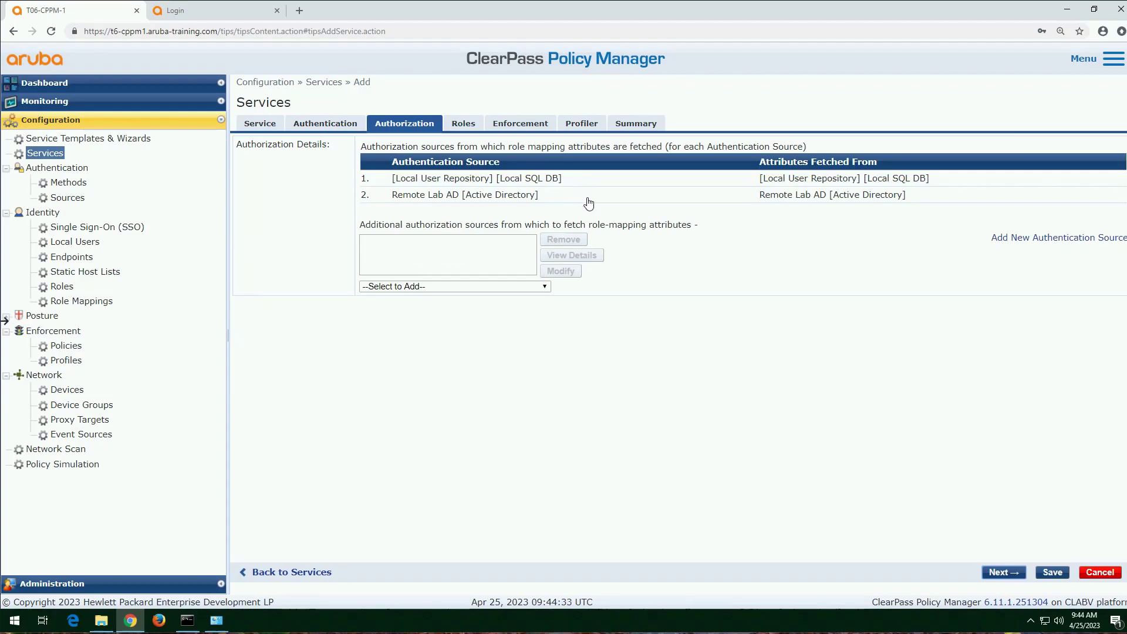
{"action": "left_click_drag", "start_coordinate": [756, 163], "coordinate": [891, 169]}
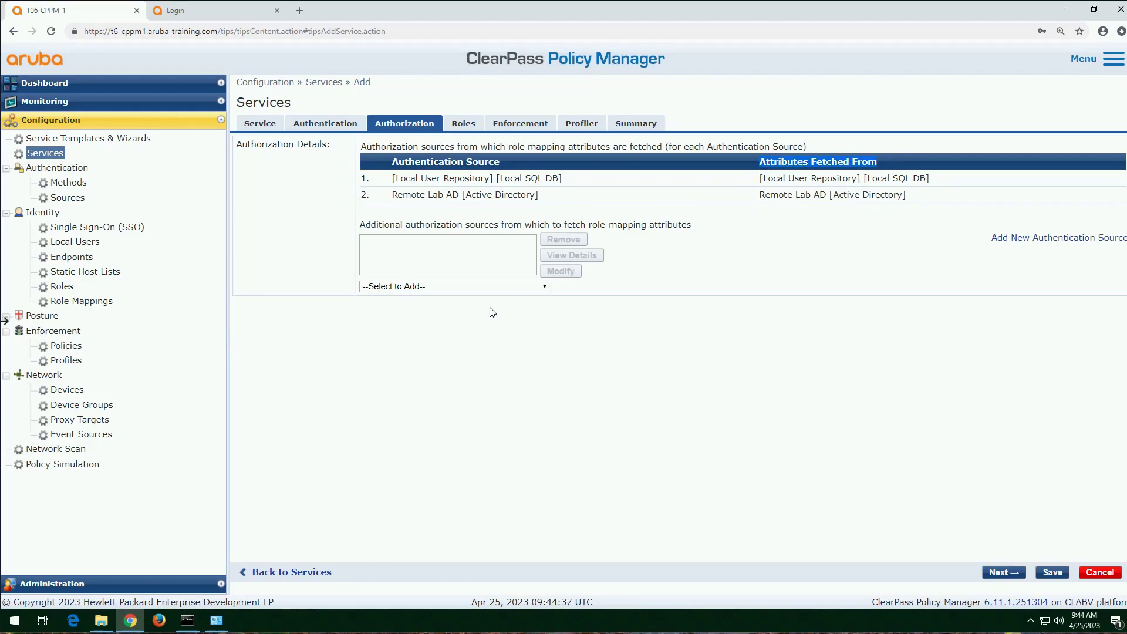
{"action": "left_click", "coordinate": [513, 286]}
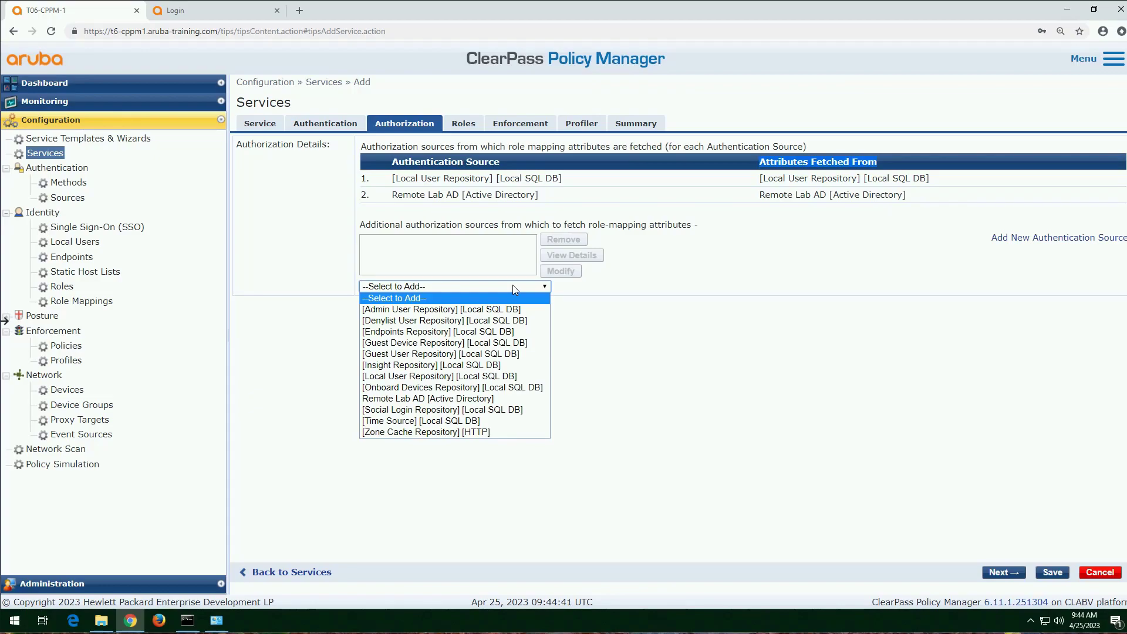
{"action": "left_click", "coordinate": [465, 332]}
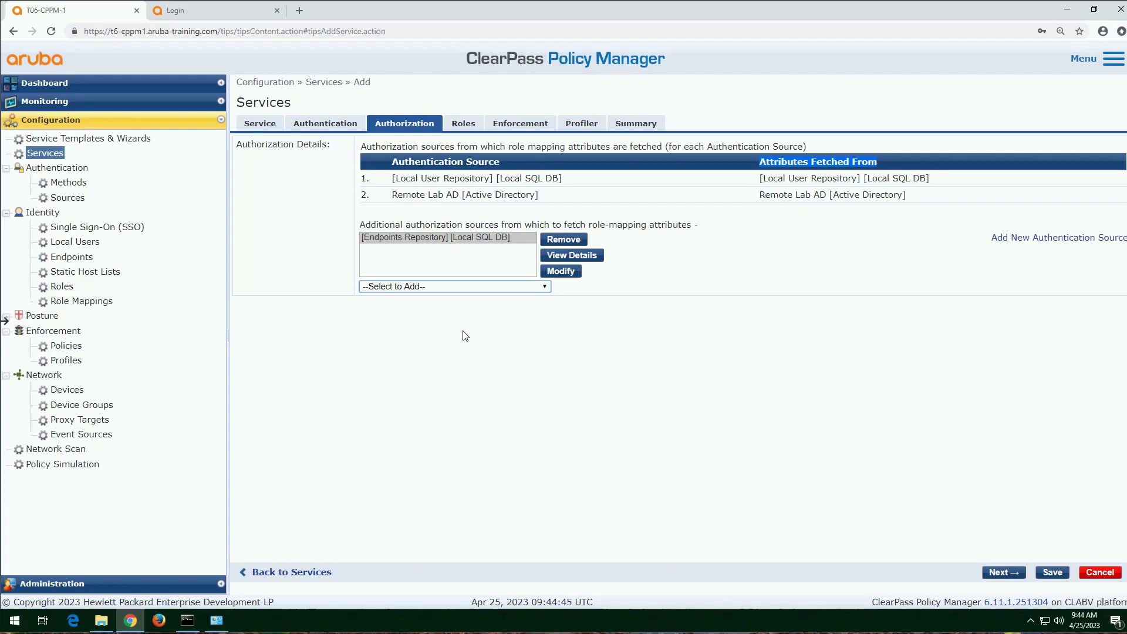
Step: Assign the "corporate role mapping policy" to the service and review its rules evaluation algorithm
{"action": "left_click", "coordinate": [1015, 571]}
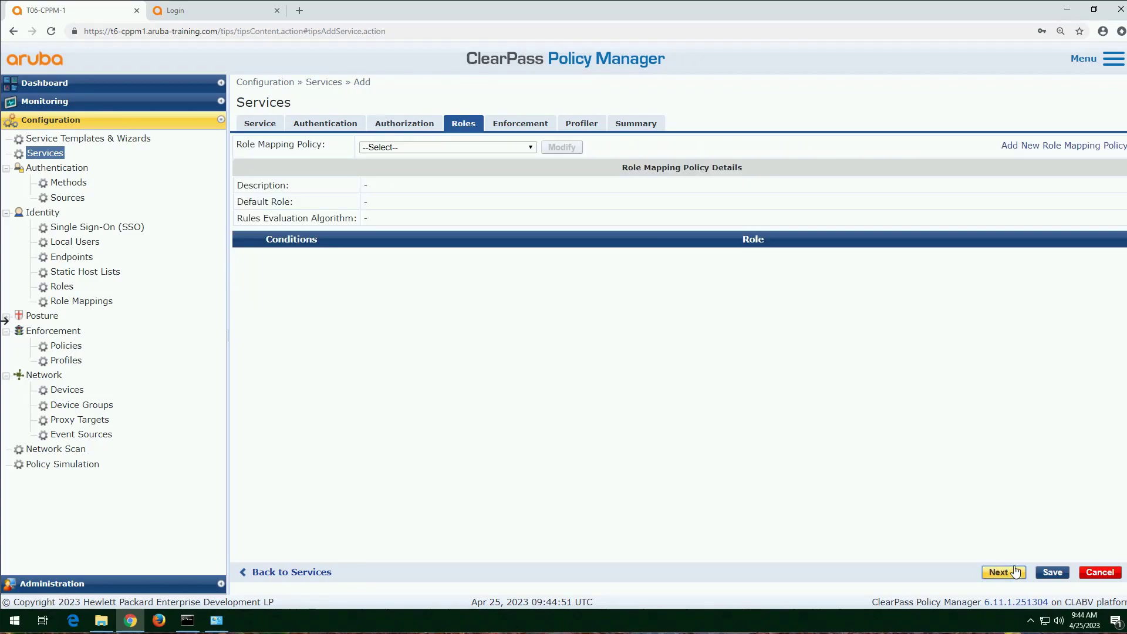
{"action": "left_click", "coordinate": [531, 148]}
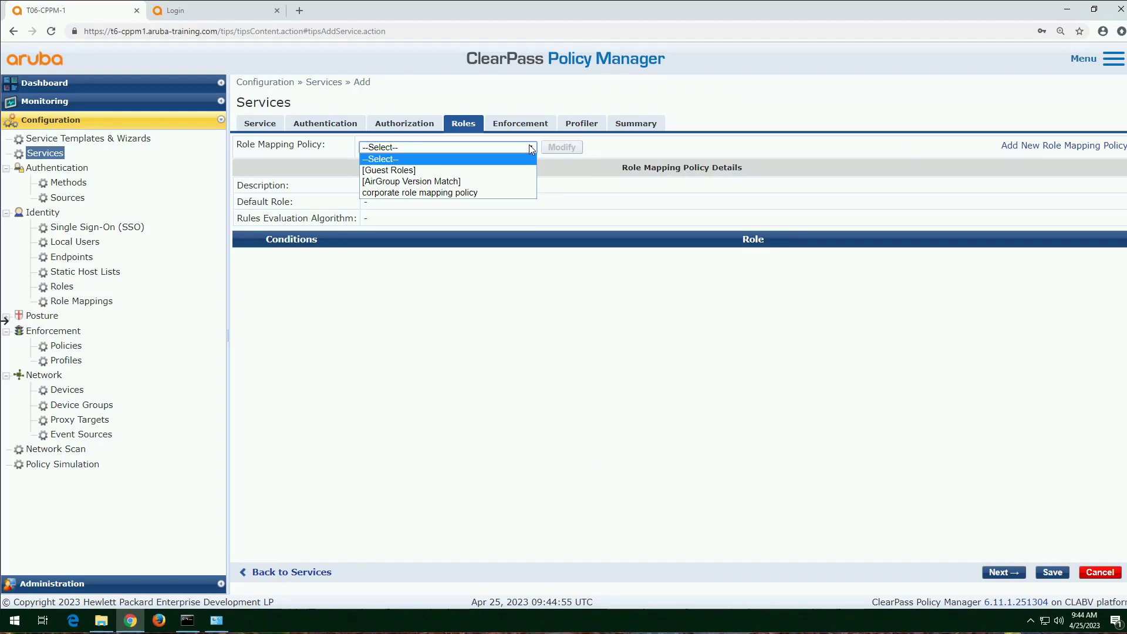
{"action": "left_click", "coordinate": [478, 194]}
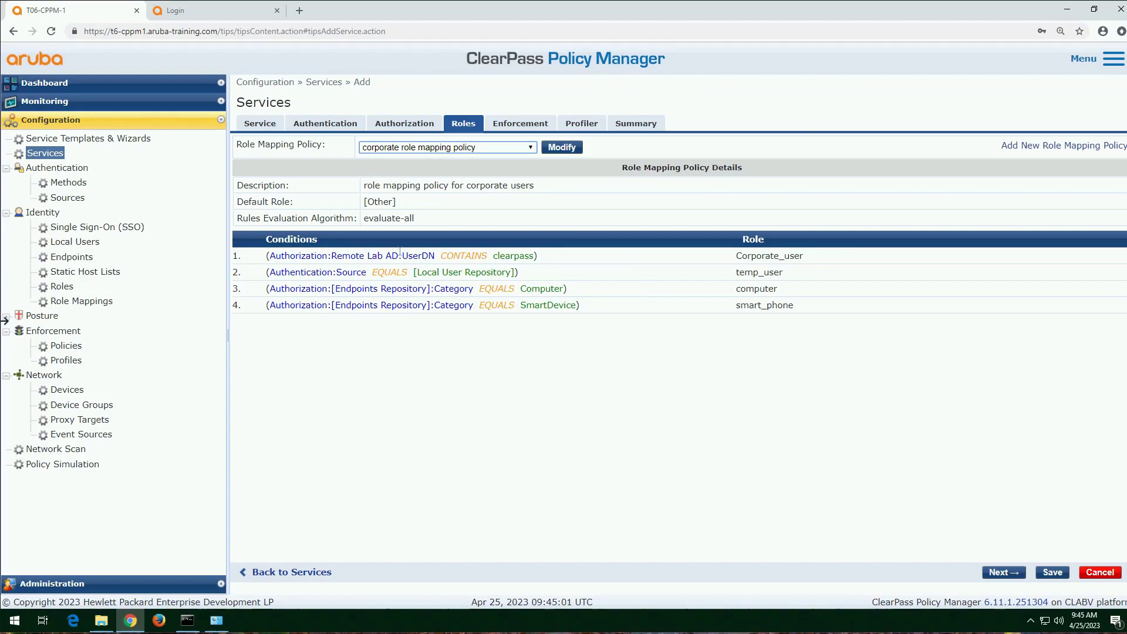
{"action": "left_click_drag", "start_coordinate": [413, 218], "coordinate": [362, 218]}
{"action": "left_click", "coordinate": [627, 360]}
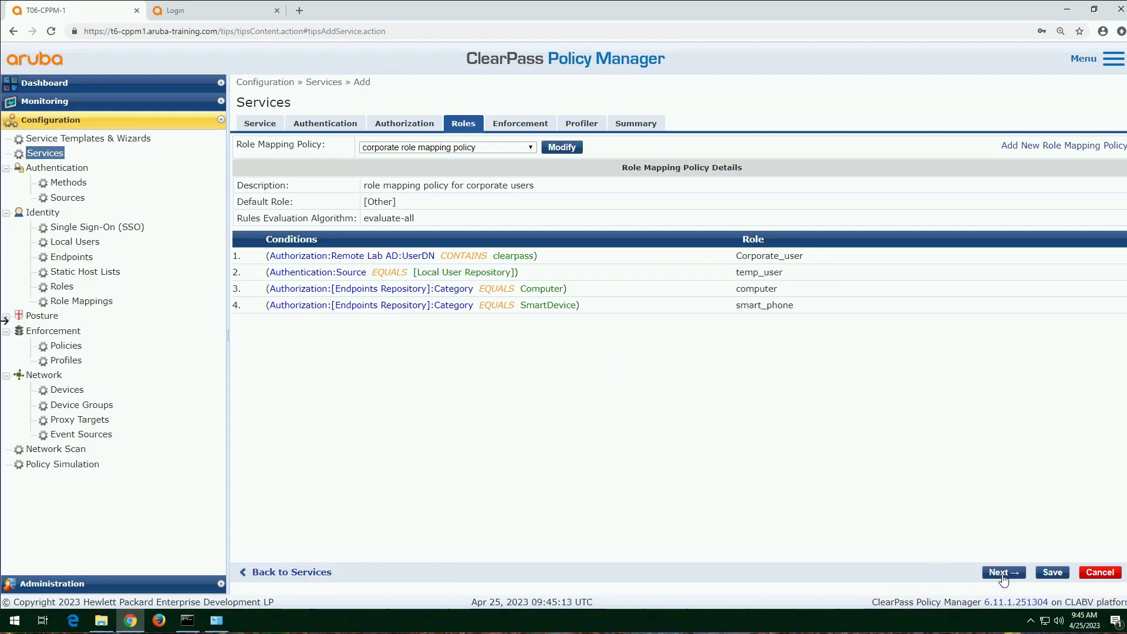
Step: Set the service's enforcement policy to "Aruba Wireless enforcement policy", check its default profile, and proceed to the Profiler settings
{"action": "left_click", "coordinate": [1003, 578]}
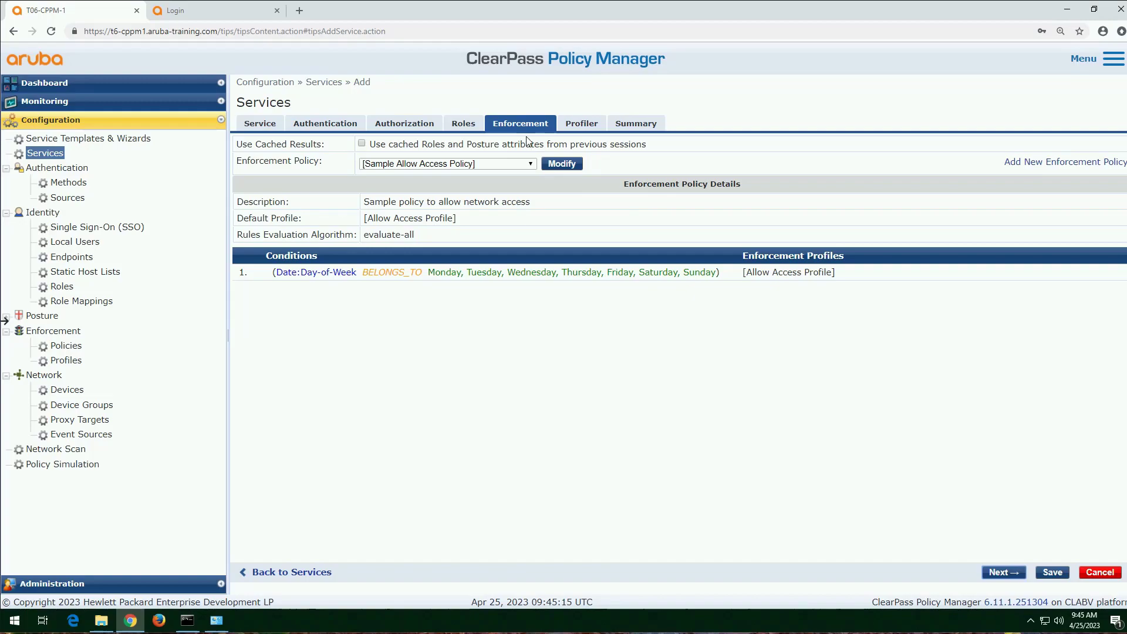
{"action": "left_click", "coordinate": [522, 165]}
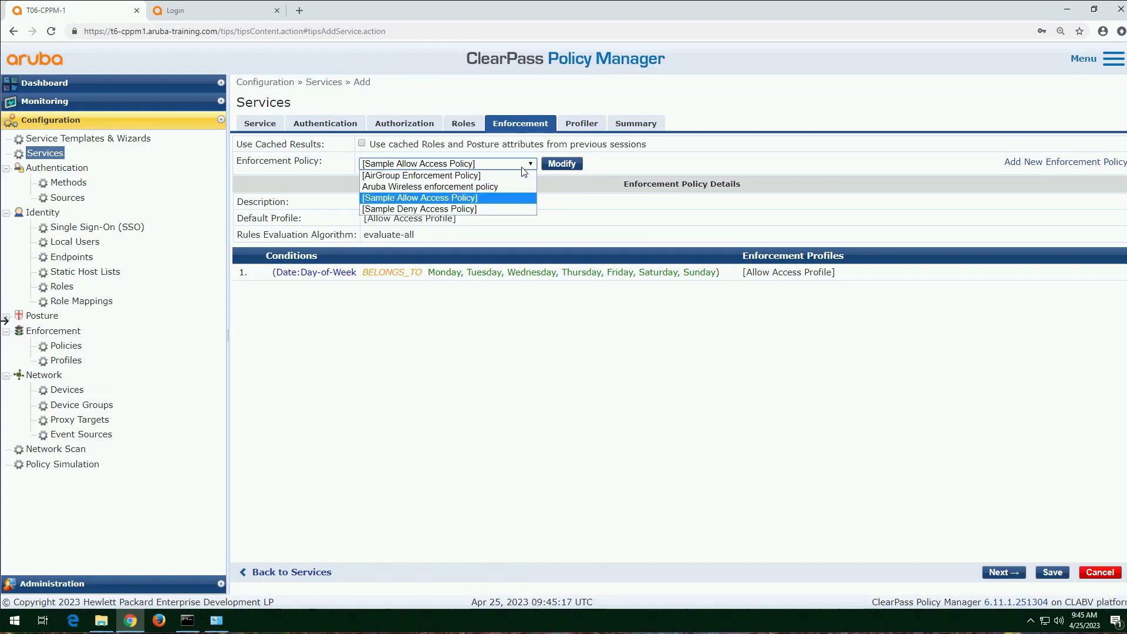
{"action": "left_click", "coordinate": [473, 188]}
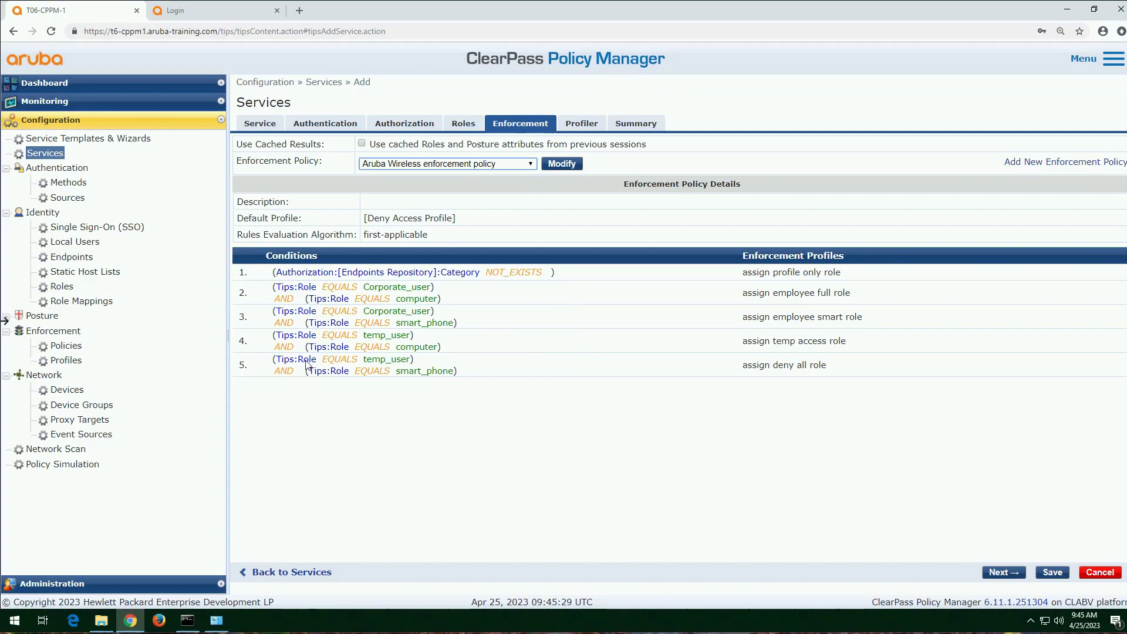
{"action": "left_click_drag", "start_coordinate": [298, 218], "coordinate": [244, 219]}
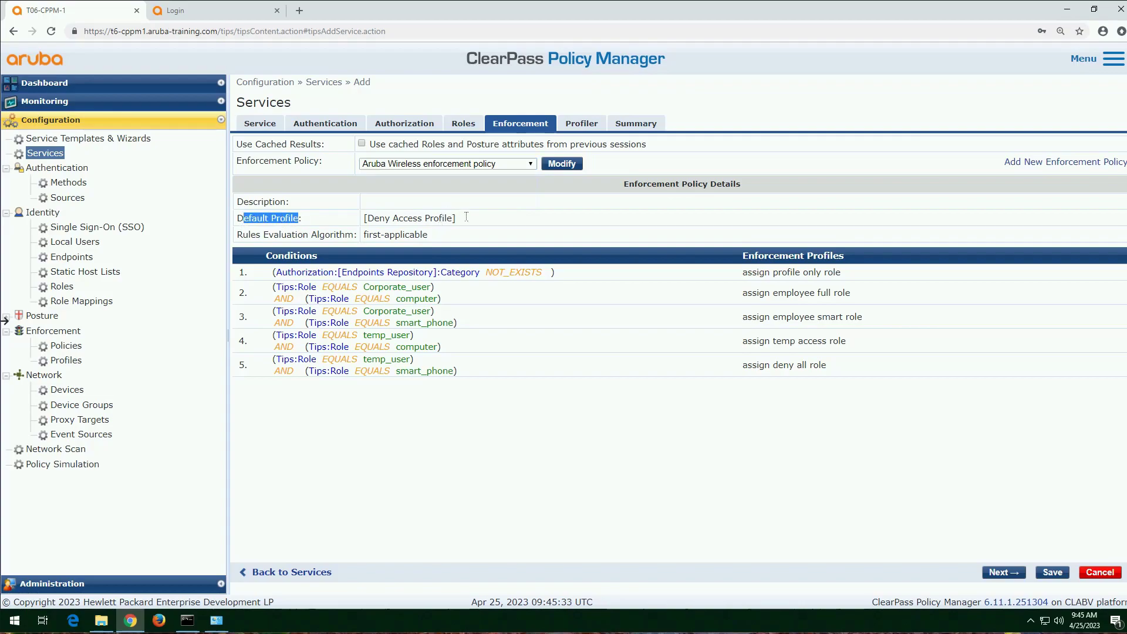
{"action": "left_click_drag", "start_coordinate": [456, 218], "coordinate": [366, 218]}
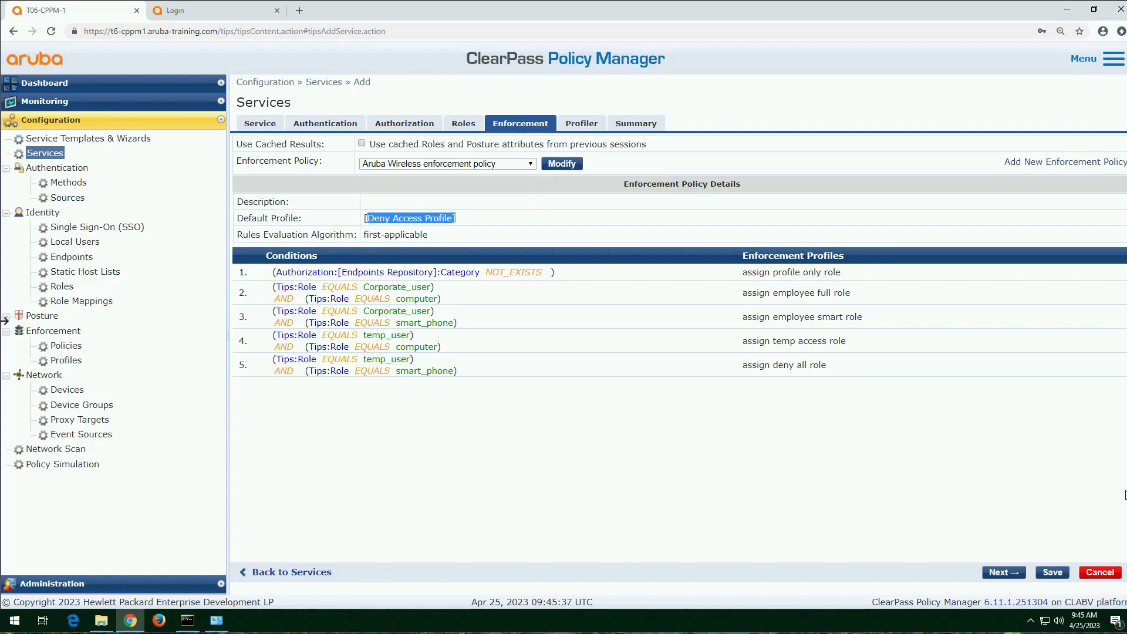
{"action": "left_click", "coordinate": [1002, 572]}
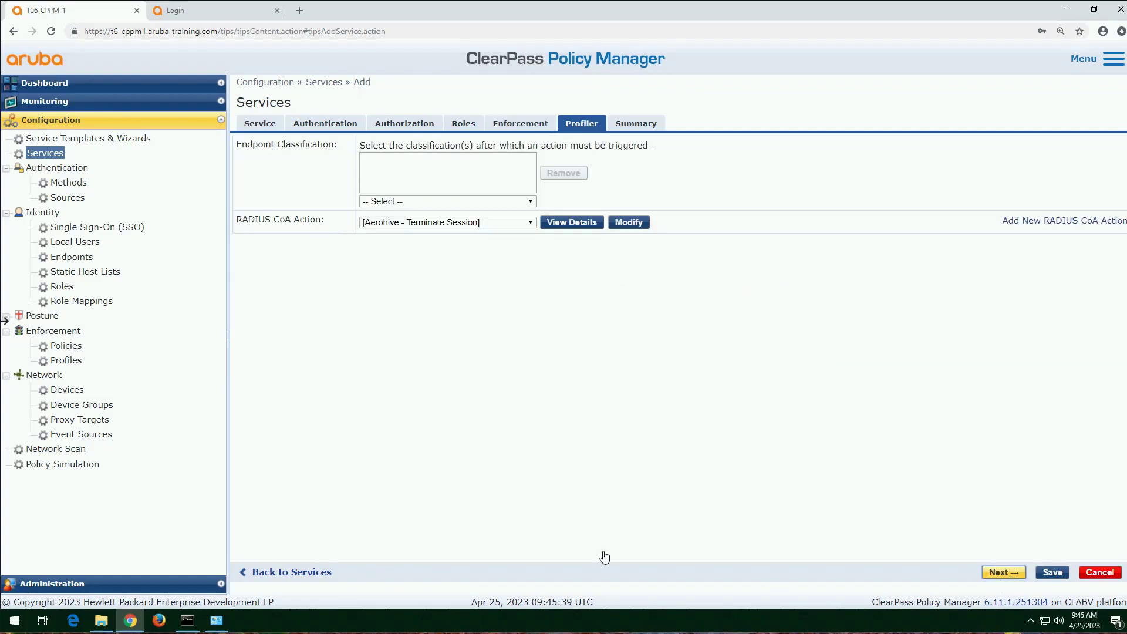
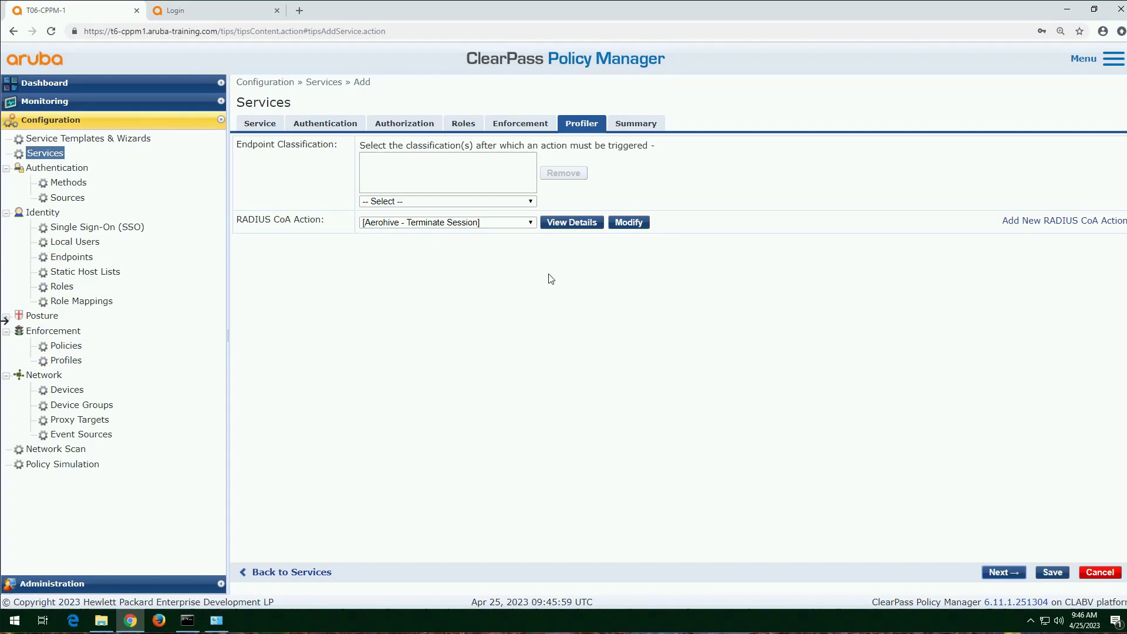
Step: Set the profiler's endpoint classification to Any Category / OS Family / Name and its RADIUS CoA action to [ArubaOS Wireless - Terminate Session]
{"action": "left_click", "coordinate": [531, 203]}
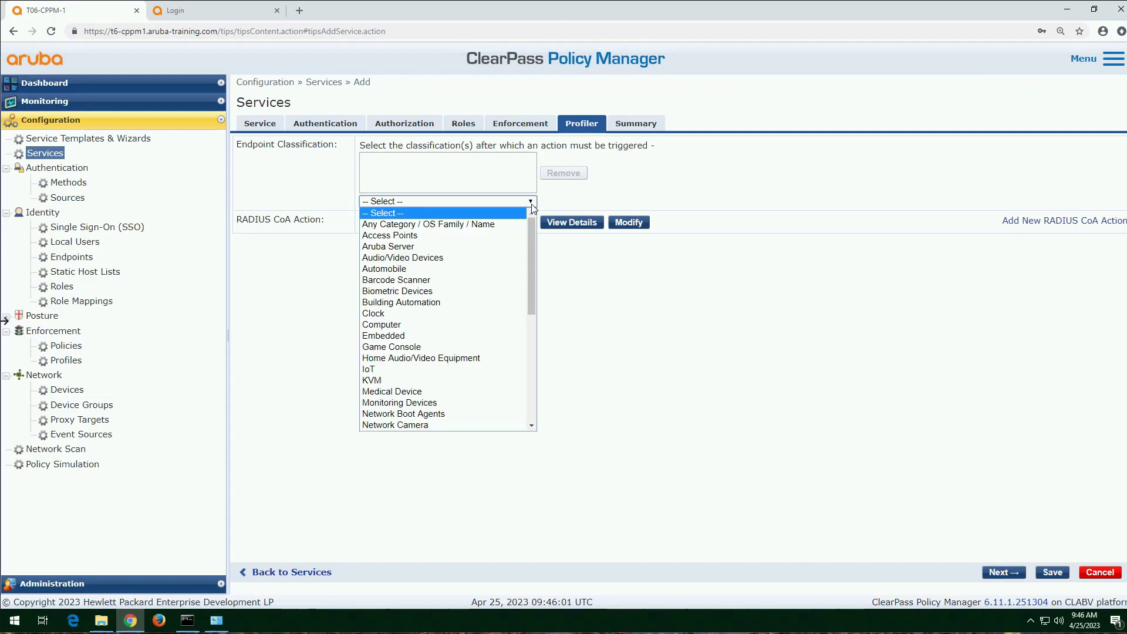
{"action": "left_click", "coordinate": [490, 225]}
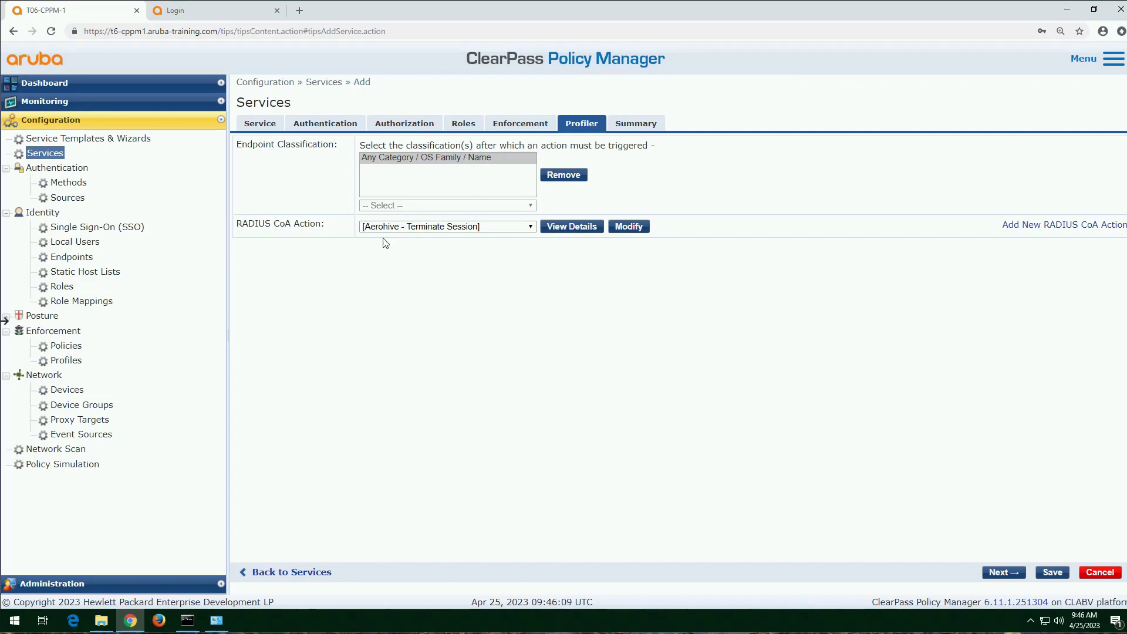
{"action": "left_click", "coordinate": [532, 227]}
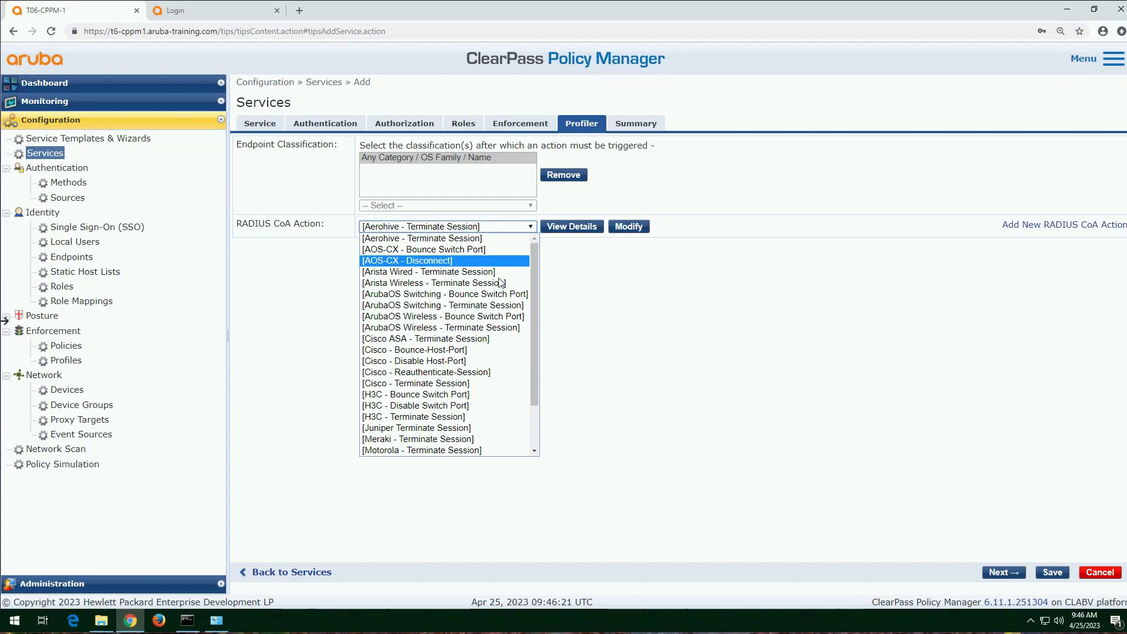
{"action": "left_click", "coordinate": [425, 328]}
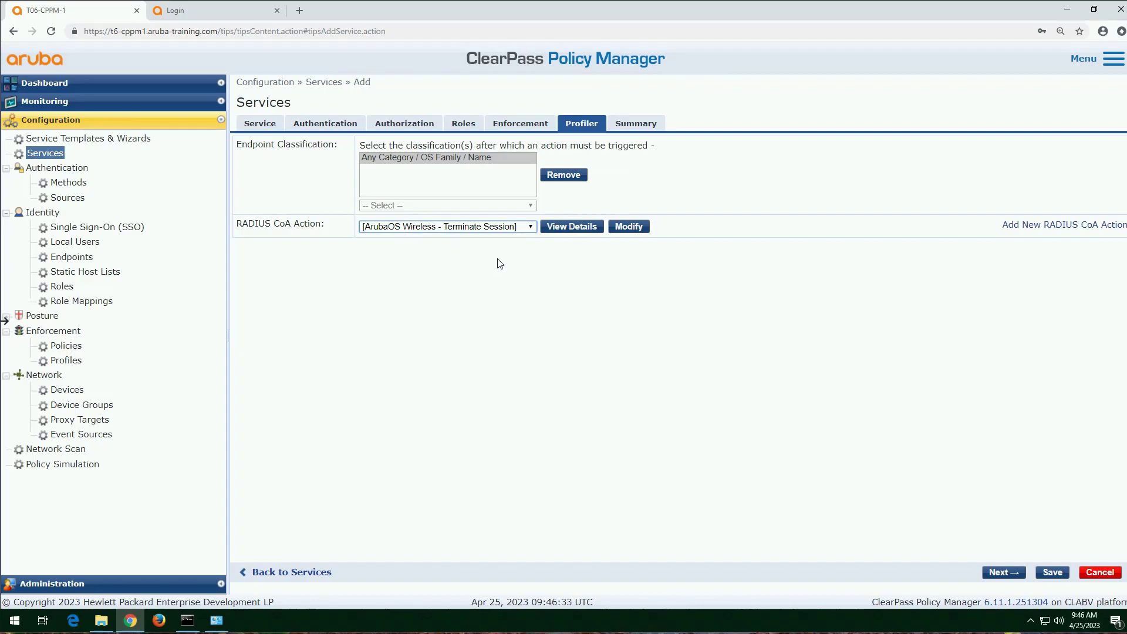
Step: Review the new service's configuration summary down to the Profiler section and save the service
{"action": "left_click", "coordinate": [1001, 581]}
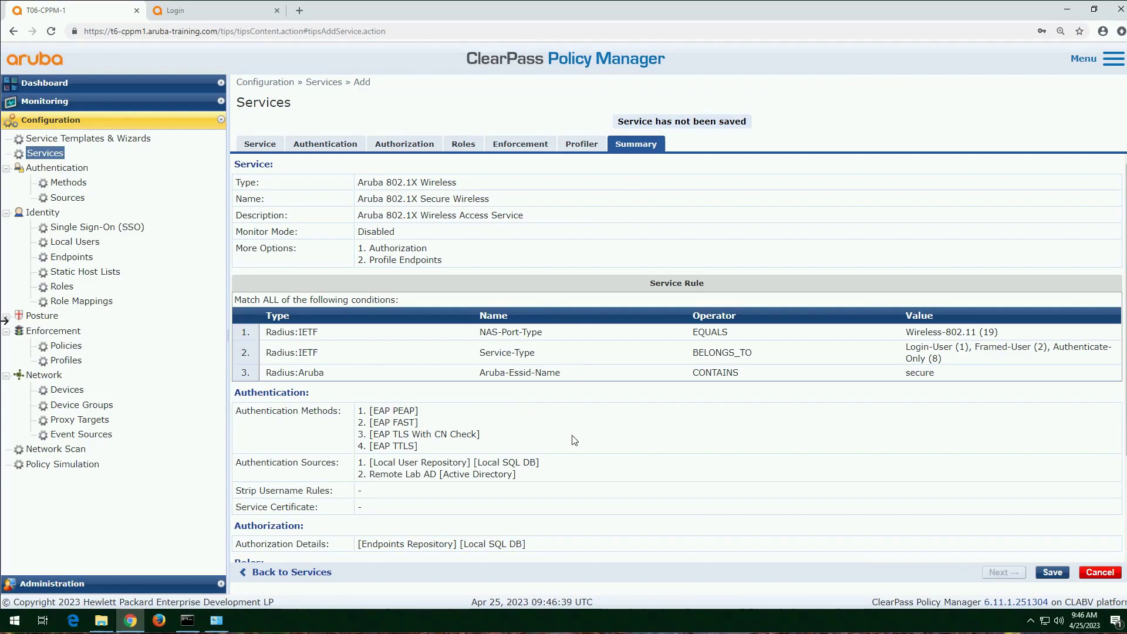
{"action": "scroll", "coordinate": [574, 439], "scroll_direction": "down", "scroll_amount": 3}
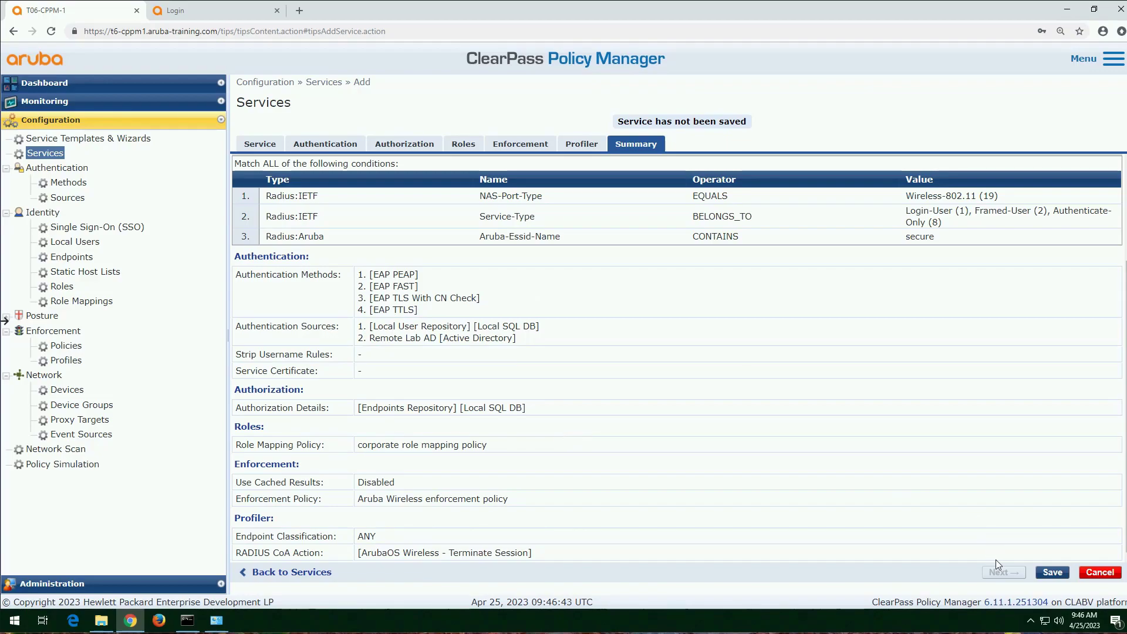
{"action": "left_click", "coordinate": [1052, 575]}
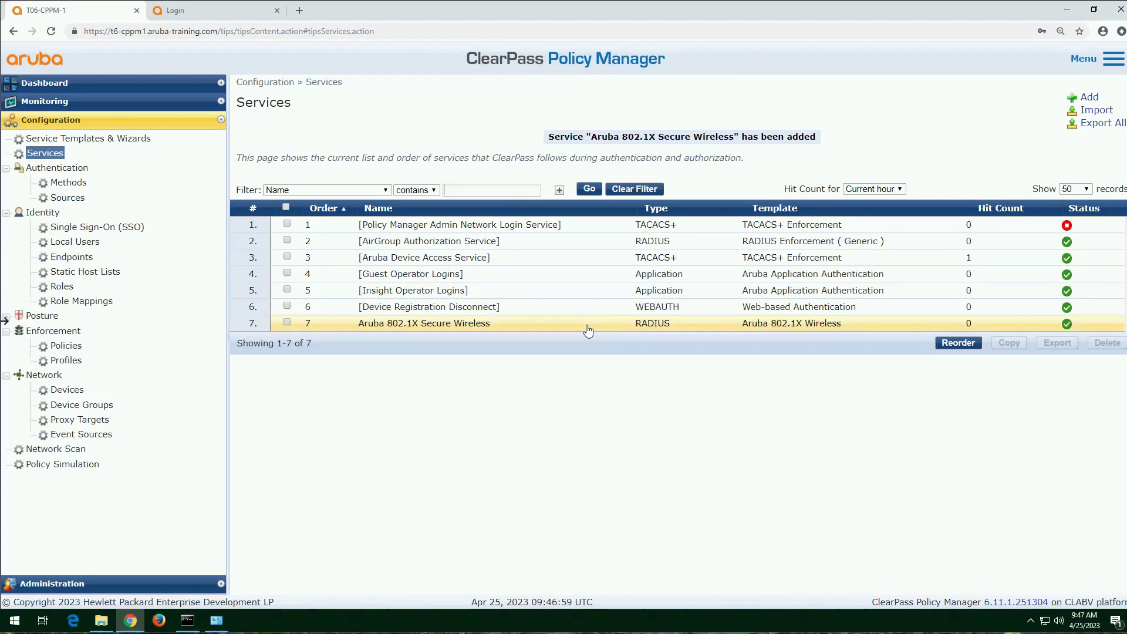
Step: Reorder the services so that Aruba 802.1X Secure Wireless is in 1st position, and save the order
{"action": "left_click", "coordinate": [958, 343]}
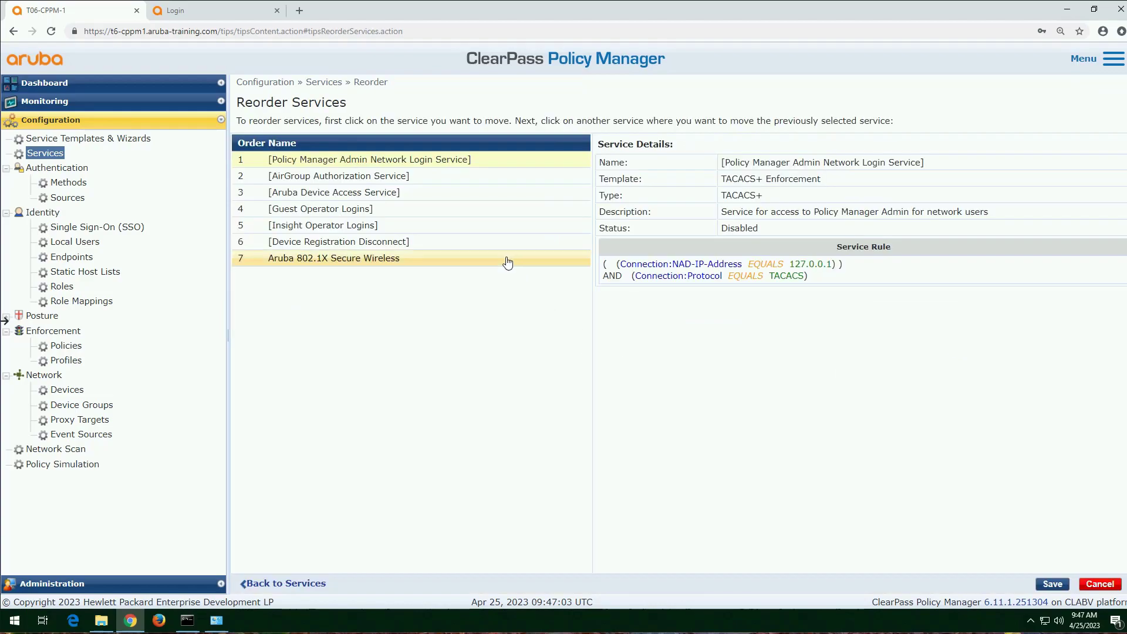
{"action": "left_click", "coordinate": [508, 262]}
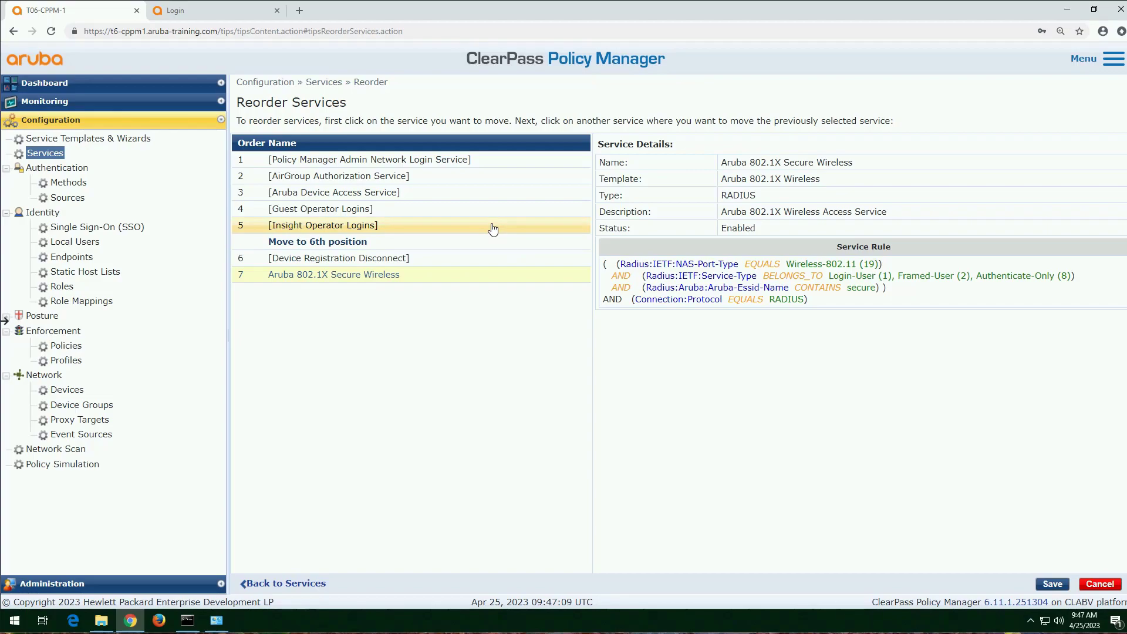
{"action": "left_click", "coordinate": [343, 139]}
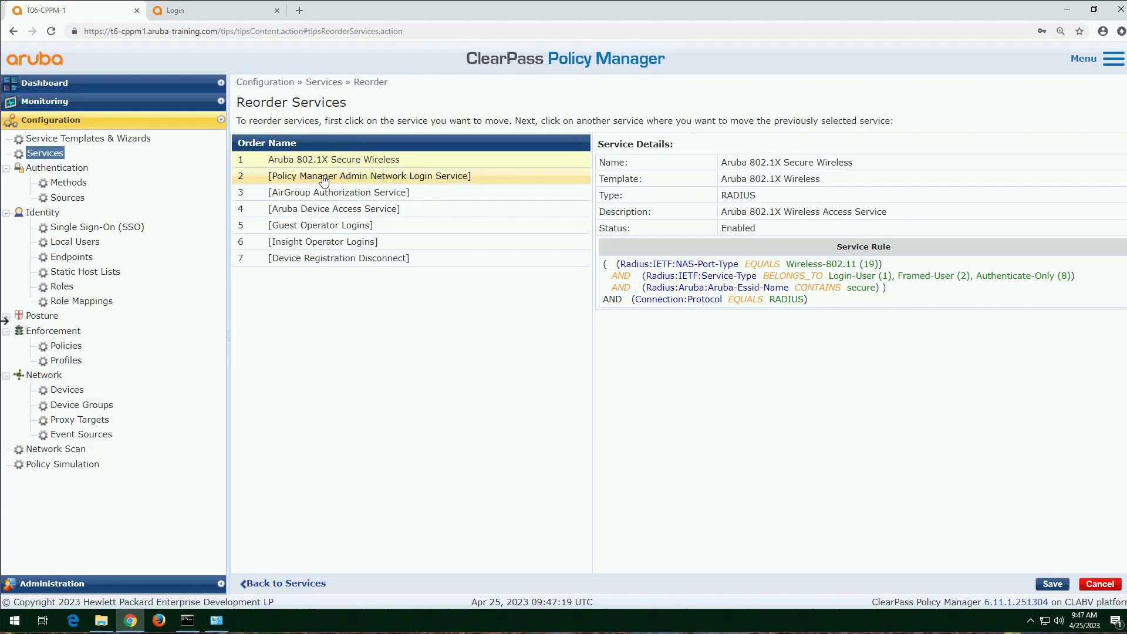
{"action": "left_click", "coordinate": [1053, 584]}
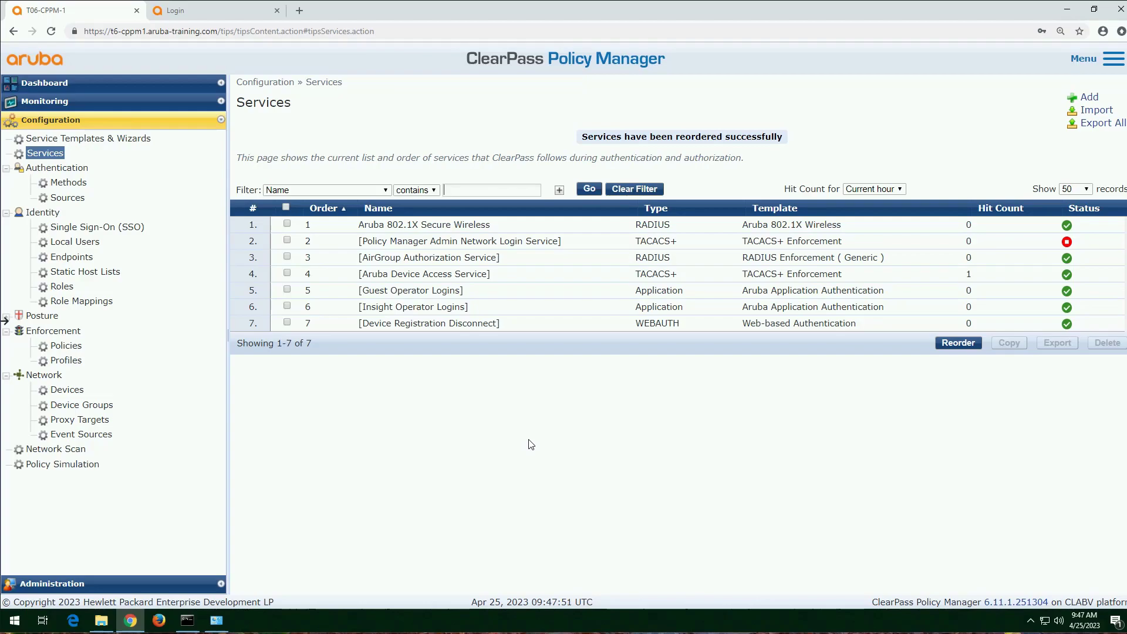
Step: Replace the RADIUS shared secret of the Aruba Controller network device, enter it again for verification, and save the device
{"action": "left_click", "coordinate": [67, 392]}
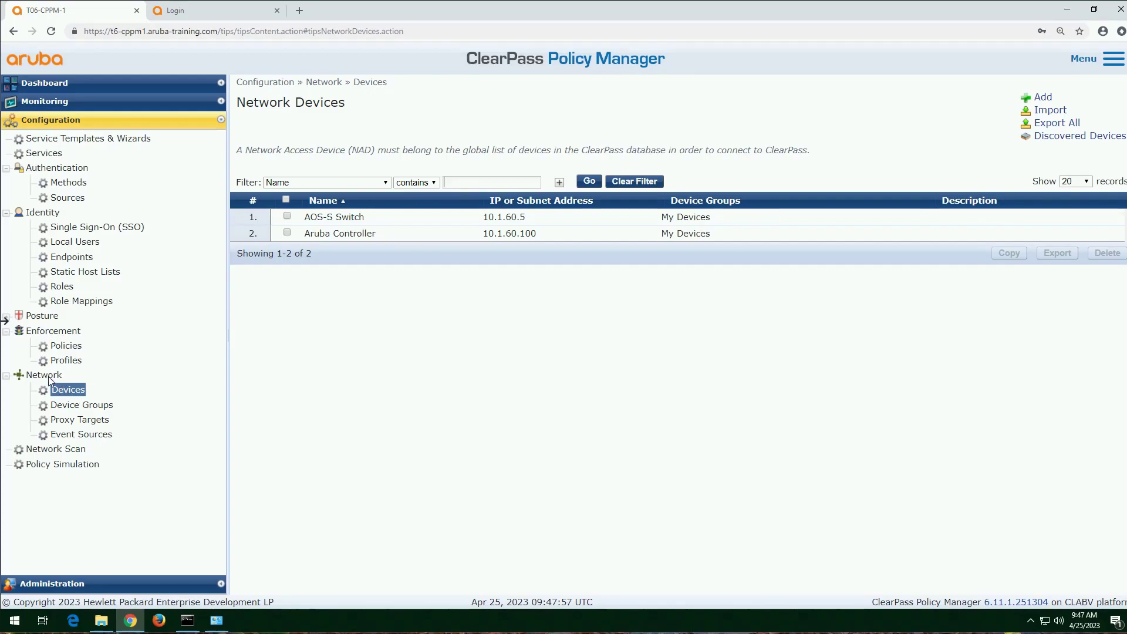
{"action": "left_click", "coordinate": [348, 235]}
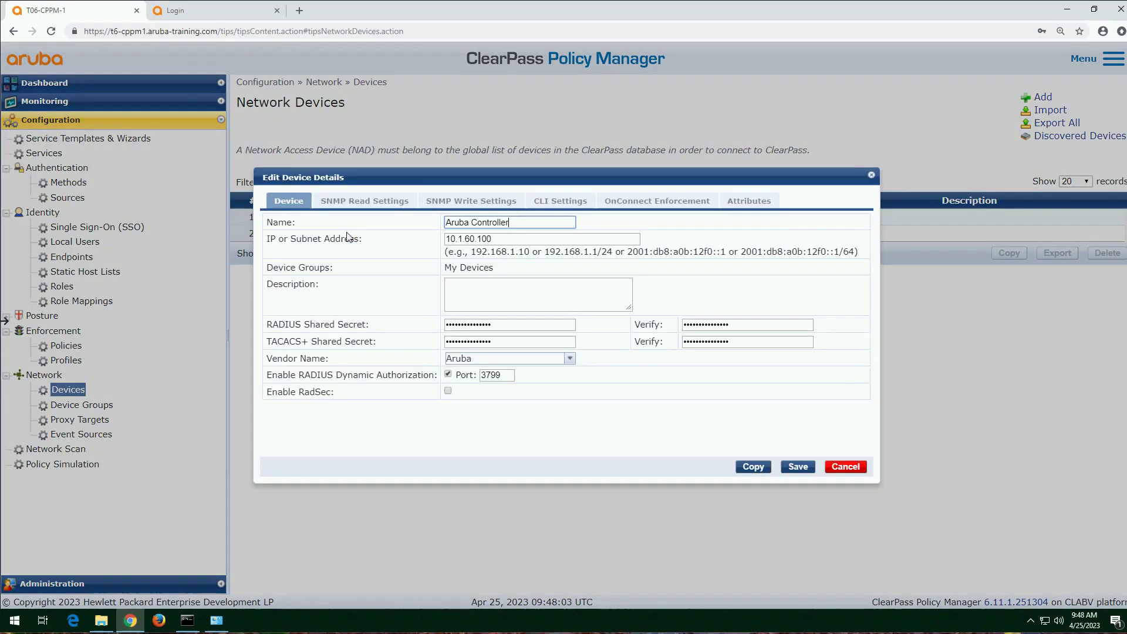
{"action": "double_click", "coordinate": [505, 326]}
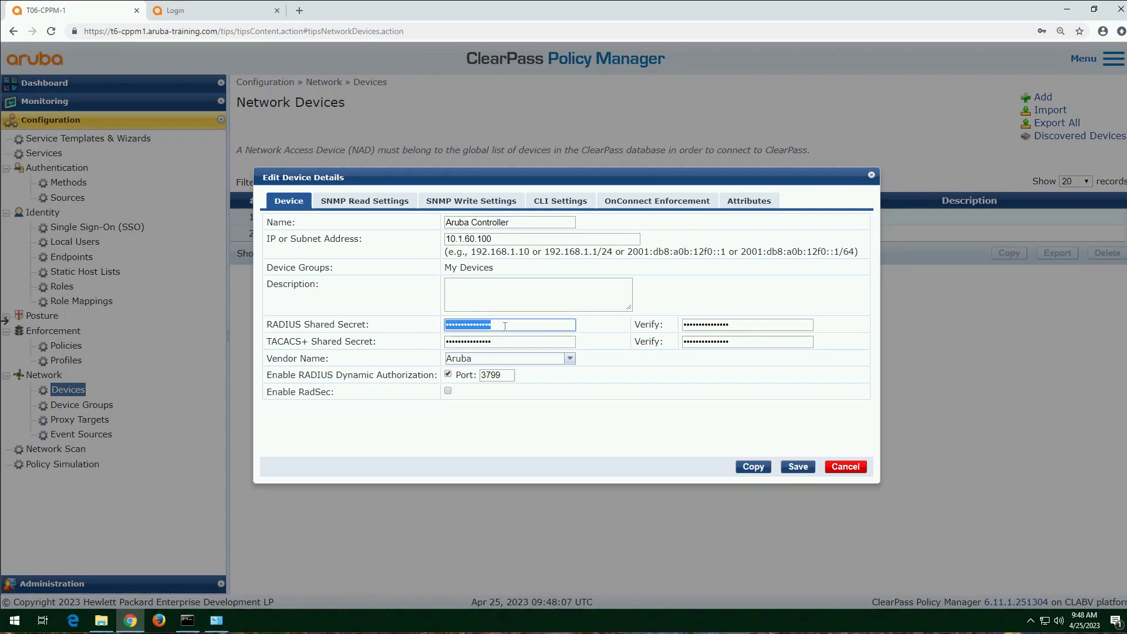
{"action": "type", "text": "•••••"}
{"action": "key", "text": "Tab"}
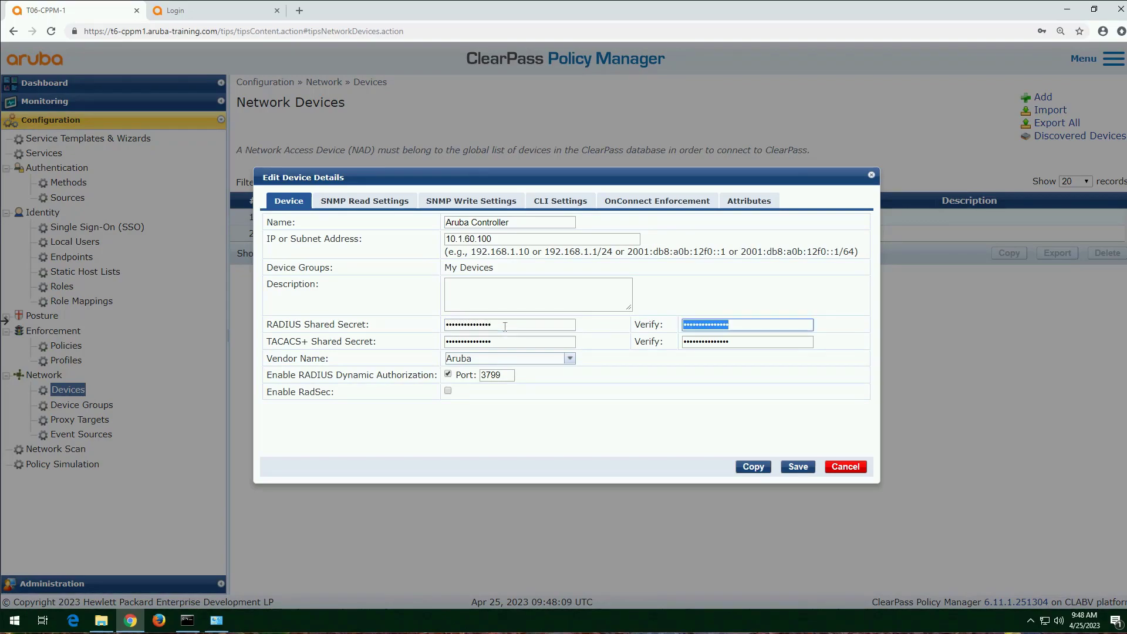
{"action": "type", "text": "•••"}
{"action": "left_click", "coordinate": [798, 467]}
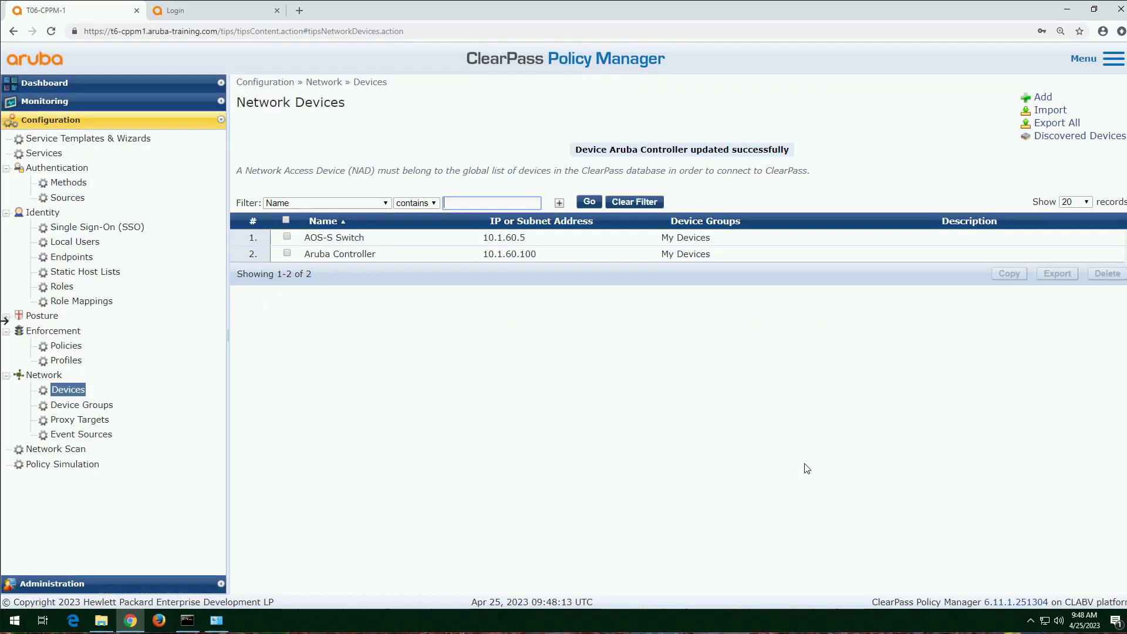
Step: Switch to the Aruba Mobility Controller's web interface and log in as admin with the account password
{"action": "key", "text": "ctrl+Tab"}
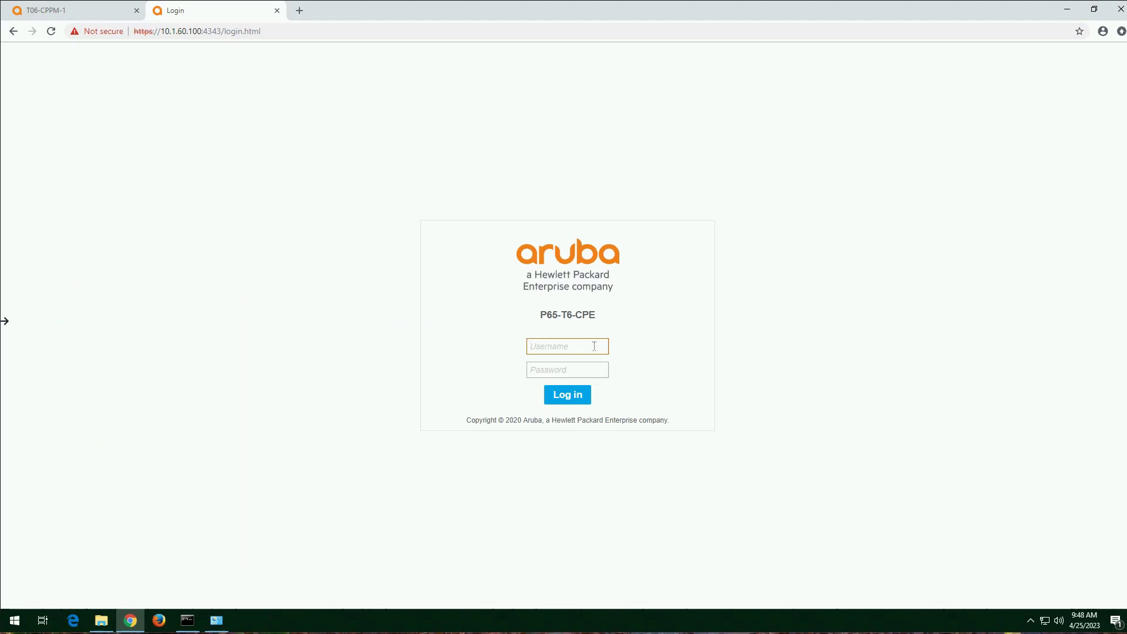
{"action": "type", "text": "admin"}
{"action": "key", "text": "Tab"}
{"action": "type", "text": "aruba123"}
{"action": "key", "text": "Return"}
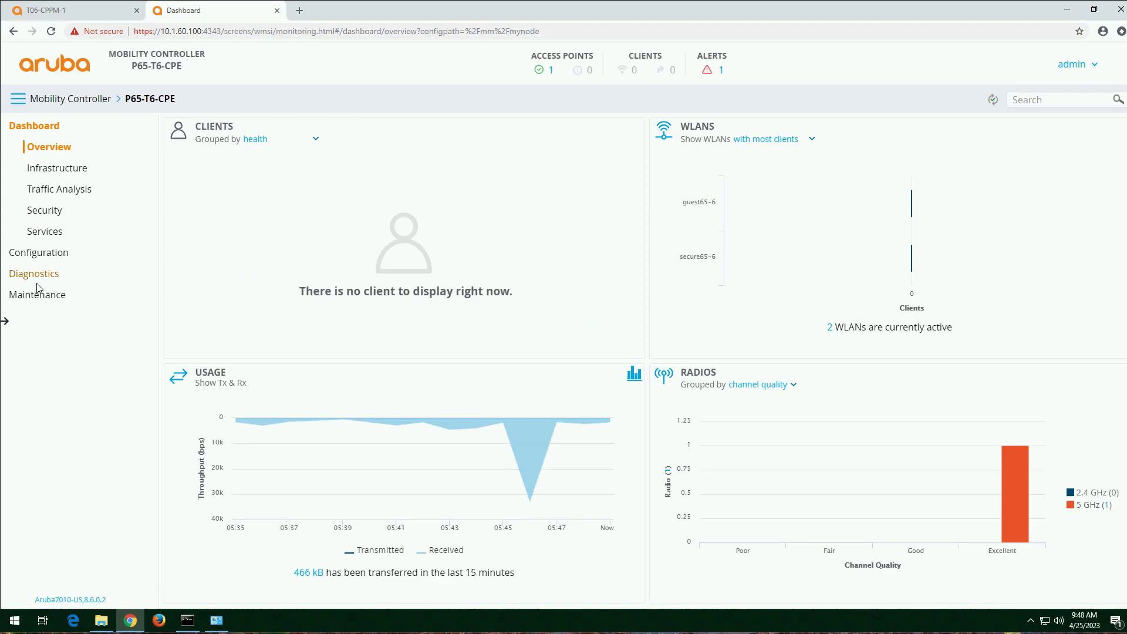
Step: Run an AAA server test from the controller against the ClearPass RADIUS server using MSCHAPv2, username "user" and the account password
{"action": "left_click", "coordinate": [44, 285]}
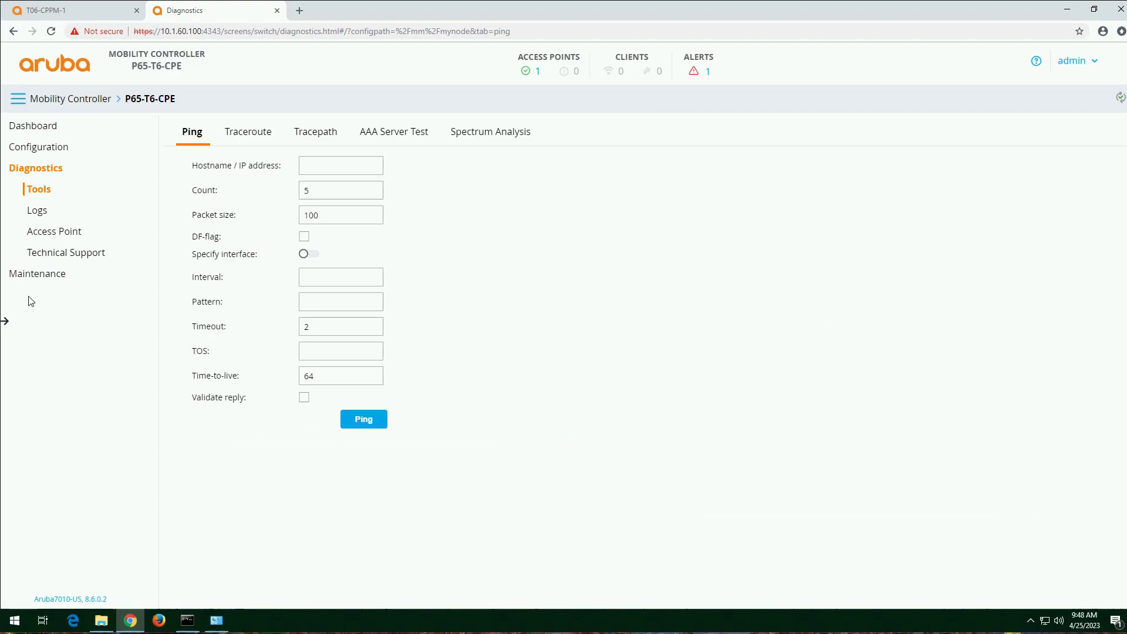
{"action": "left_click", "coordinate": [396, 134]}
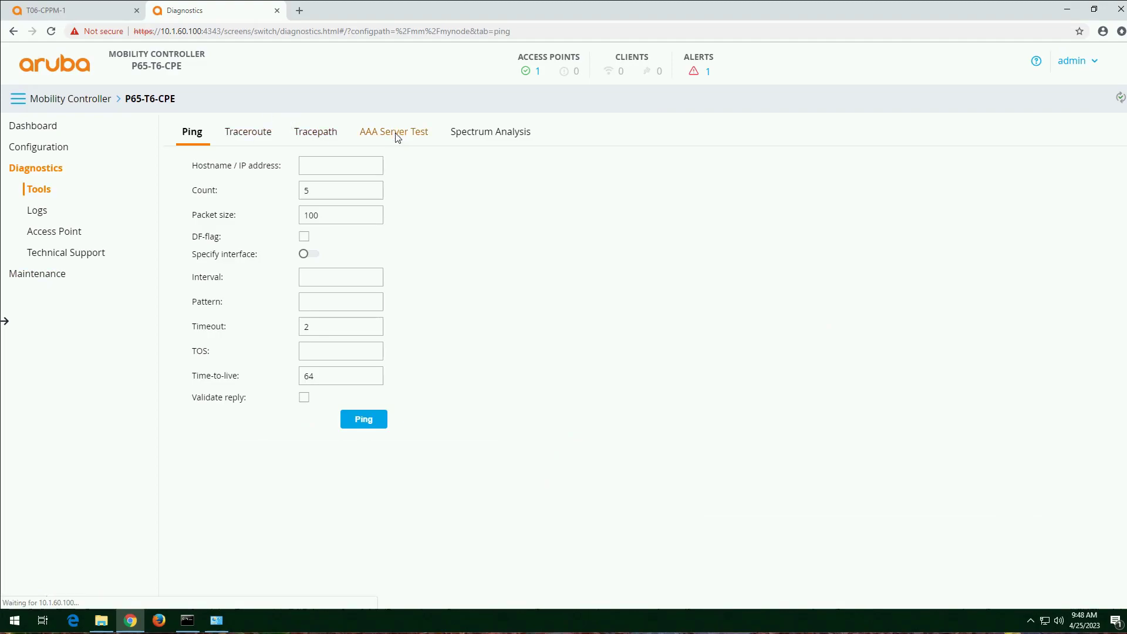
{"action": "left_click", "coordinate": [420, 168]}
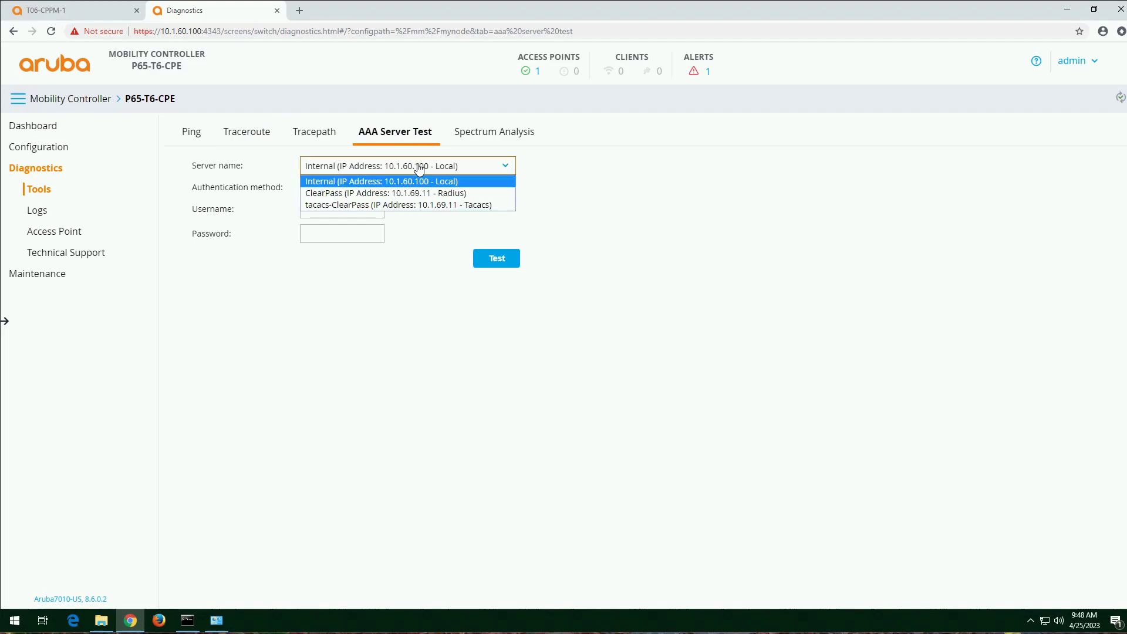
{"action": "left_click", "coordinate": [481, 193]}
{"action": "left_click", "coordinate": [346, 203]}
{"action": "type", "text": "user"}
{"action": "key", "text": "Tab"}
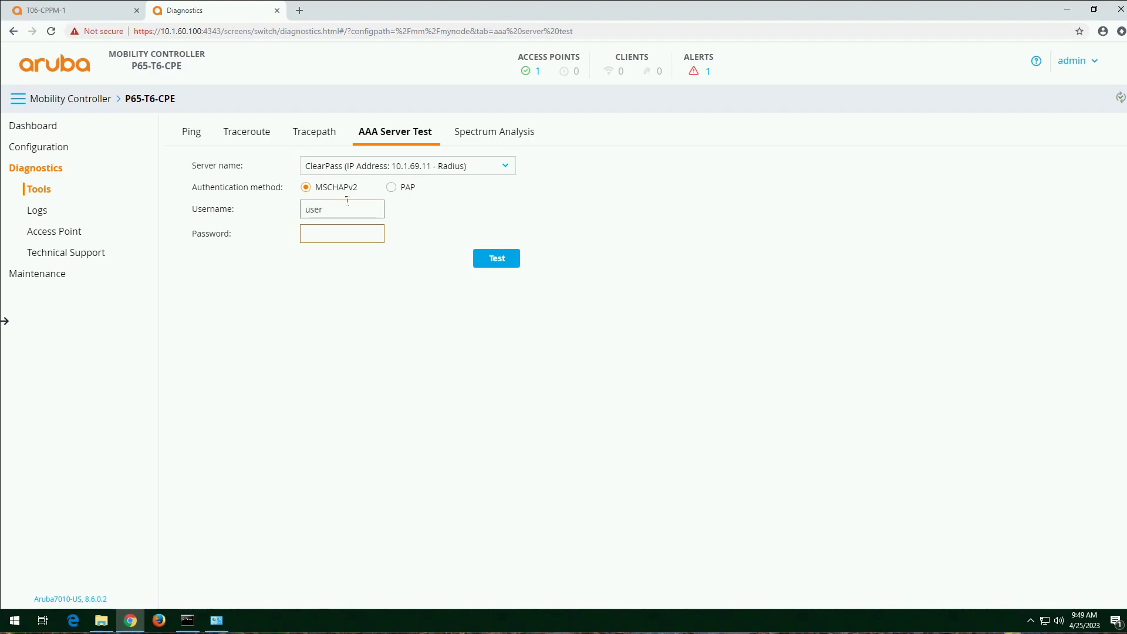
{"action": "type", "text": "a"}
{"action": "type", "text": "•••••••"}
{"action": "left_click", "coordinate": [500, 264]}
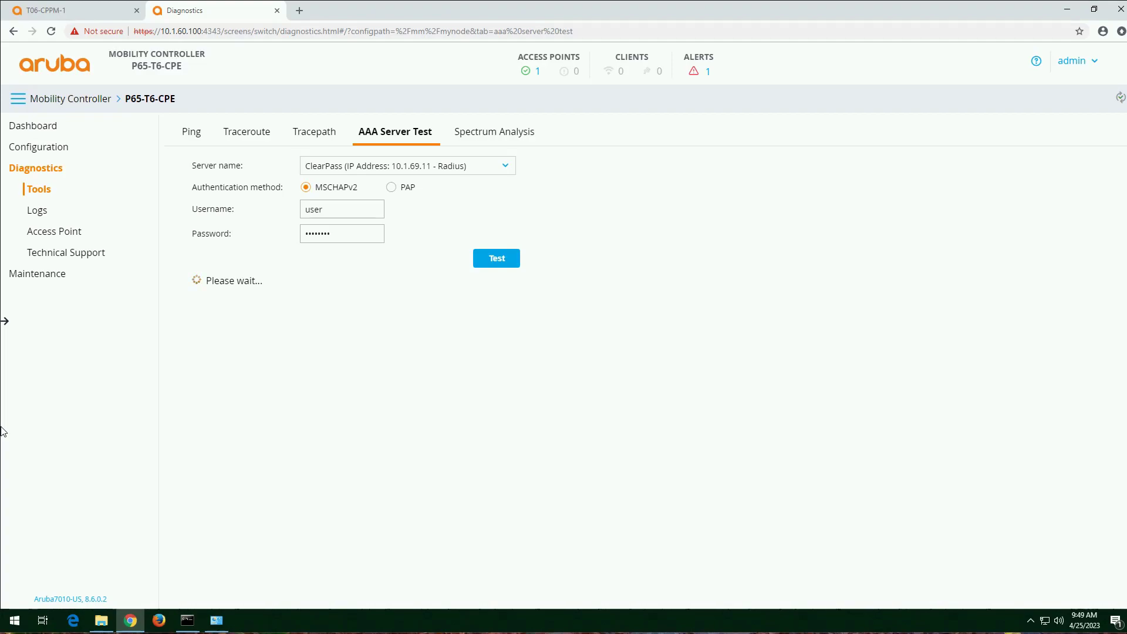
Step: Examine the AAA test's authentication result and the attribute value pairs in the response, including NAS-Port-Type and Service-Type
{"action": "double_click", "coordinate": [311, 284]}
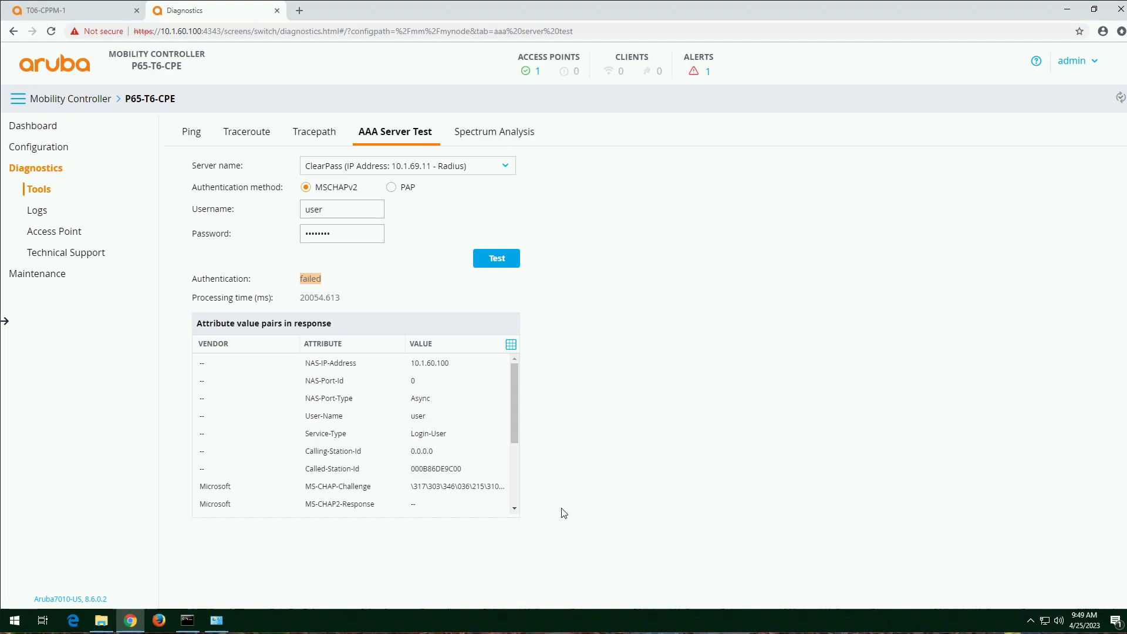
{"action": "left_click", "coordinate": [513, 501]}
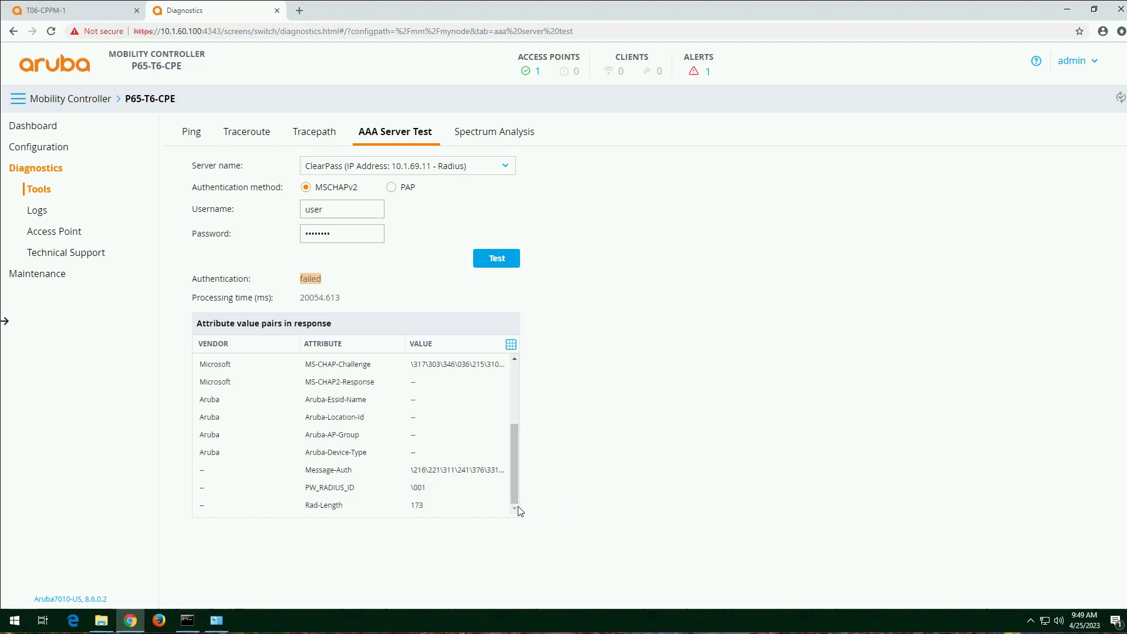
{"action": "scroll", "coordinate": [355, 435], "scroll_direction": "up", "scroll_amount": 3}
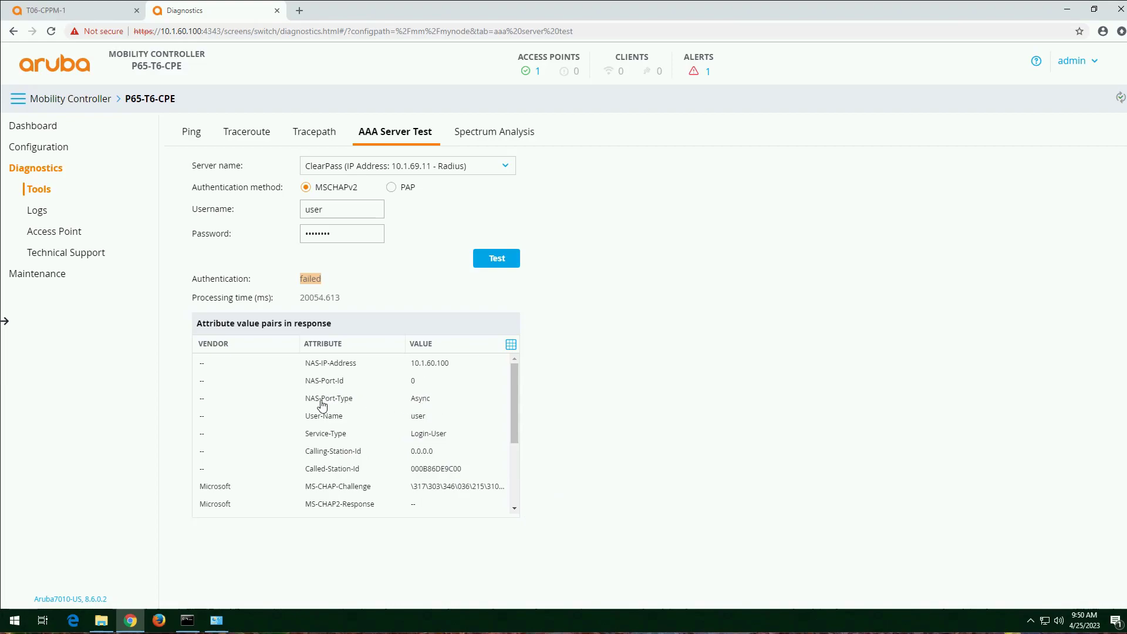
{"action": "left_click", "coordinate": [398, 404]}
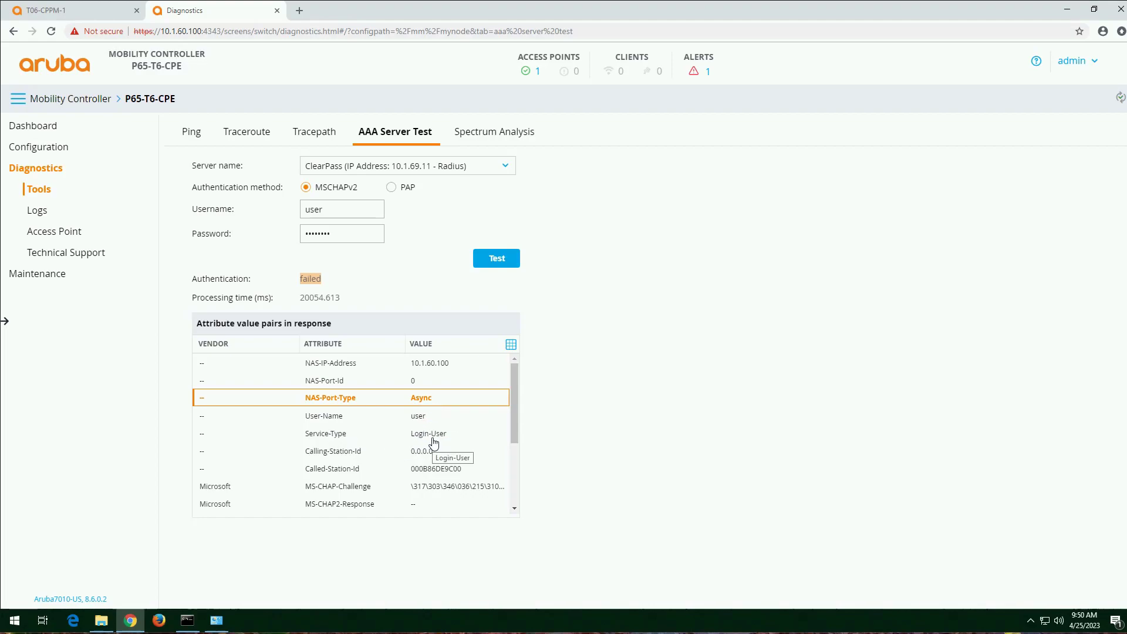
{"action": "scroll", "coordinate": [423, 452], "scroll_direction": "down", "scroll_amount": 3}
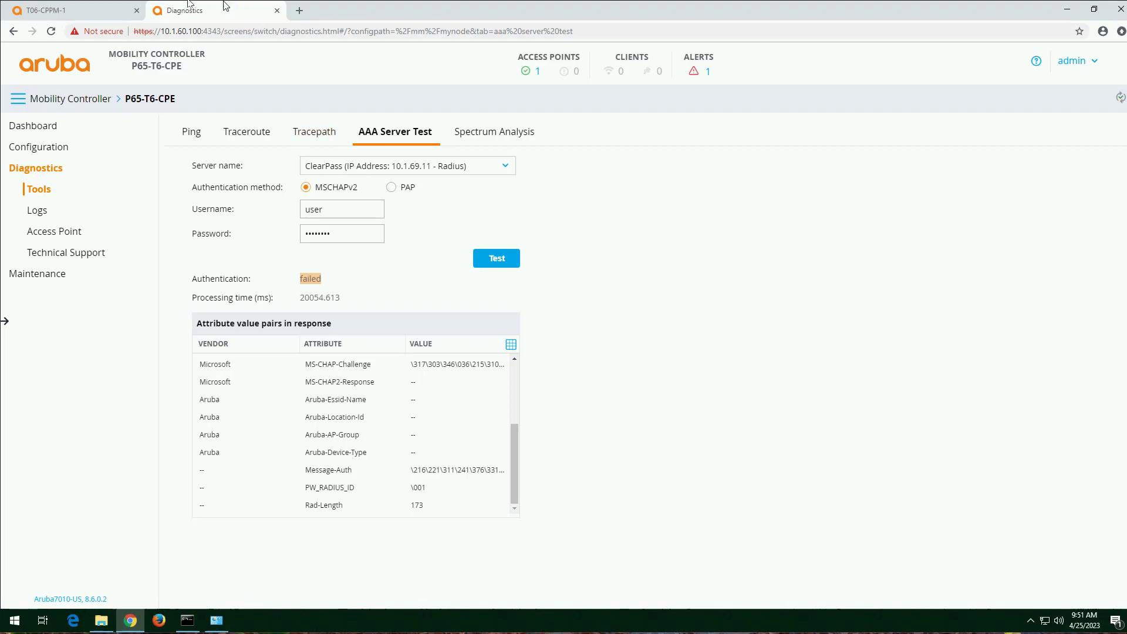
Step: Switch back to ClearPass Policy Manager and read the description of the latest RADIUS authentication error in the Event Viewer
{"action": "left_click", "coordinate": [82, 9]}
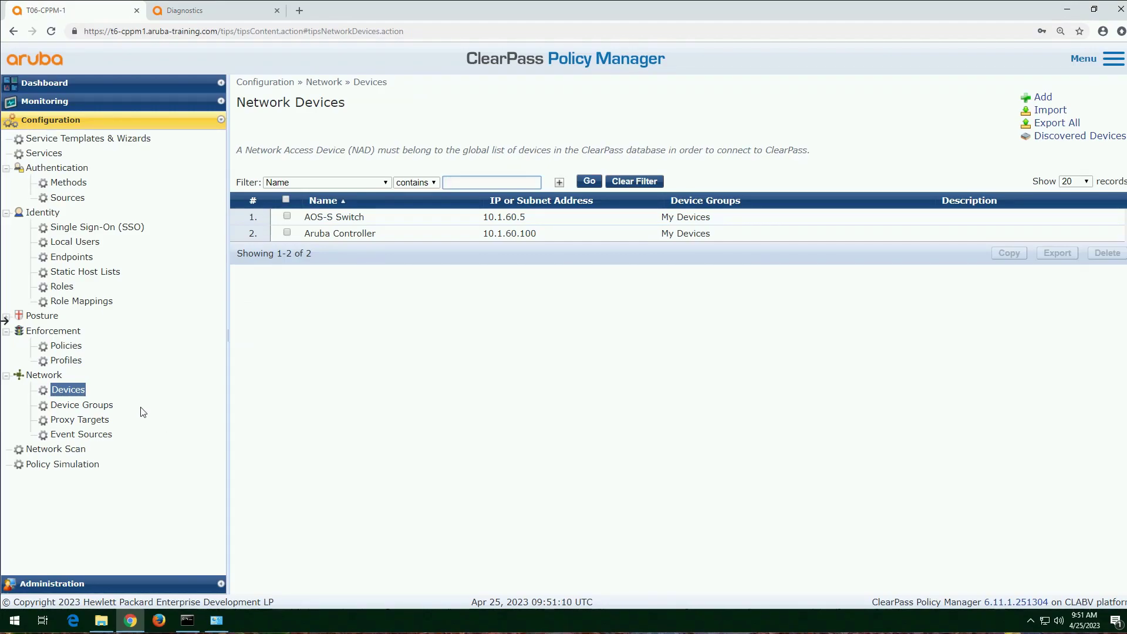
{"action": "left_click", "coordinate": [61, 97]}
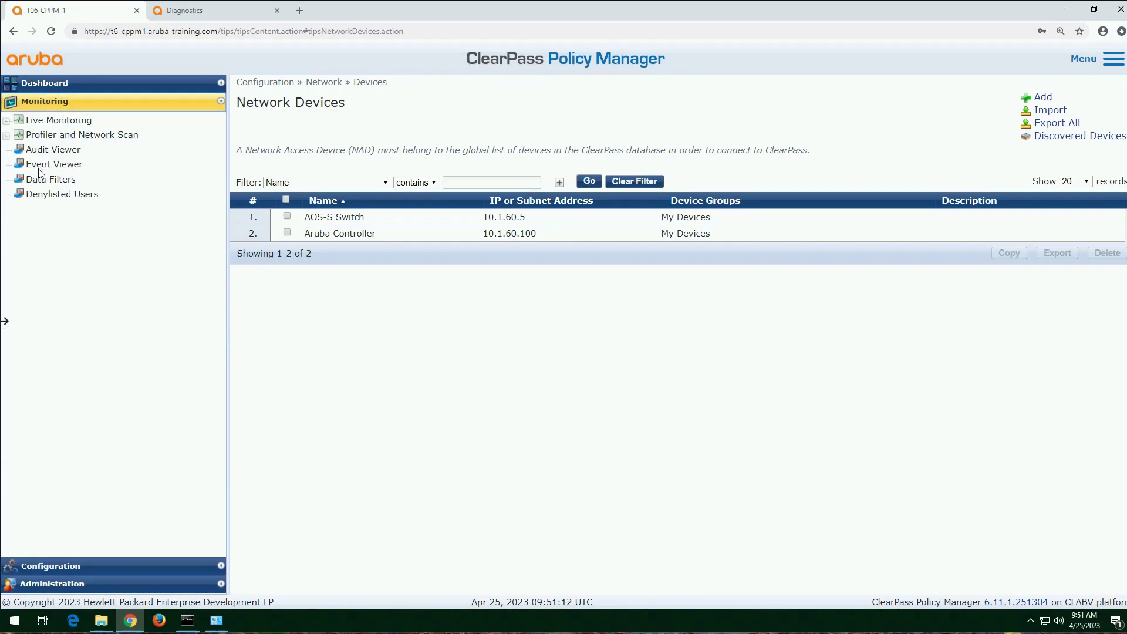
{"action": "left_click", "coordinate": [62, 167]}
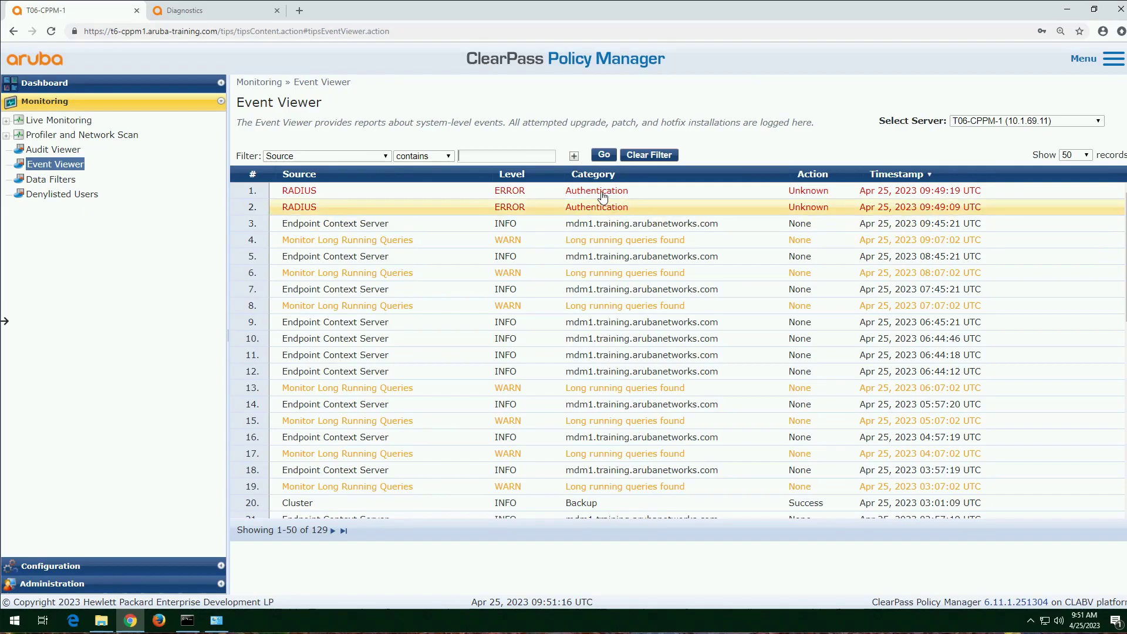
{"action": "left_click", "coordinate": [606, 194]}
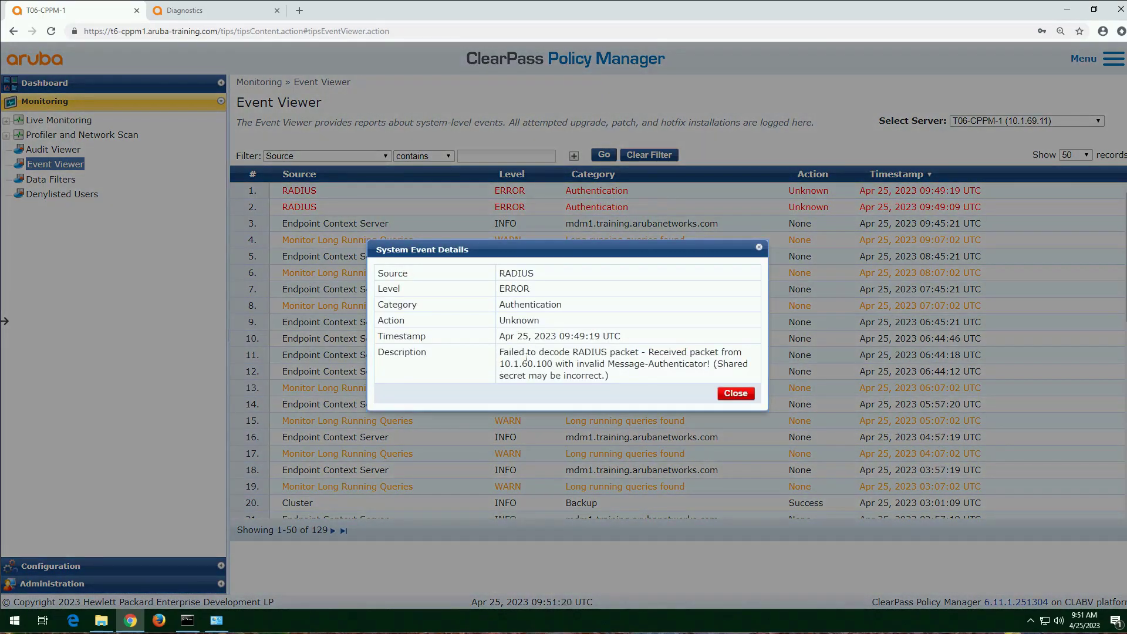
{"action": "left_click_drag", "start_coordinate": [643, 353], "coordinate": [554, 356]}
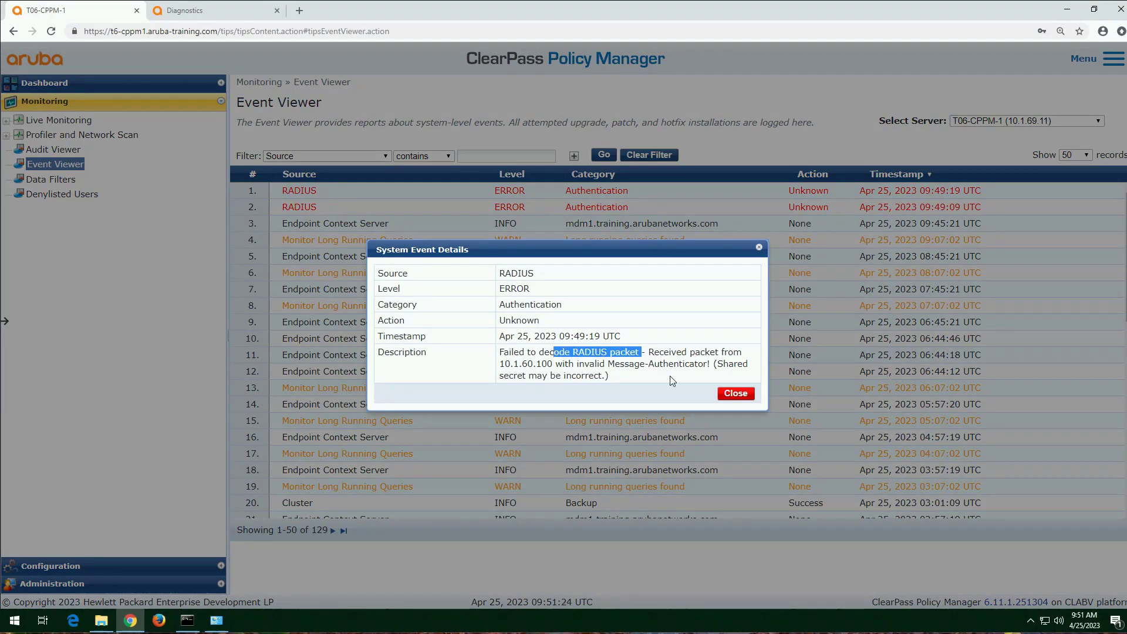
{"action": "left_click_drag", "start_coordinate": [715, 363], "coordinate": [606, 376]}
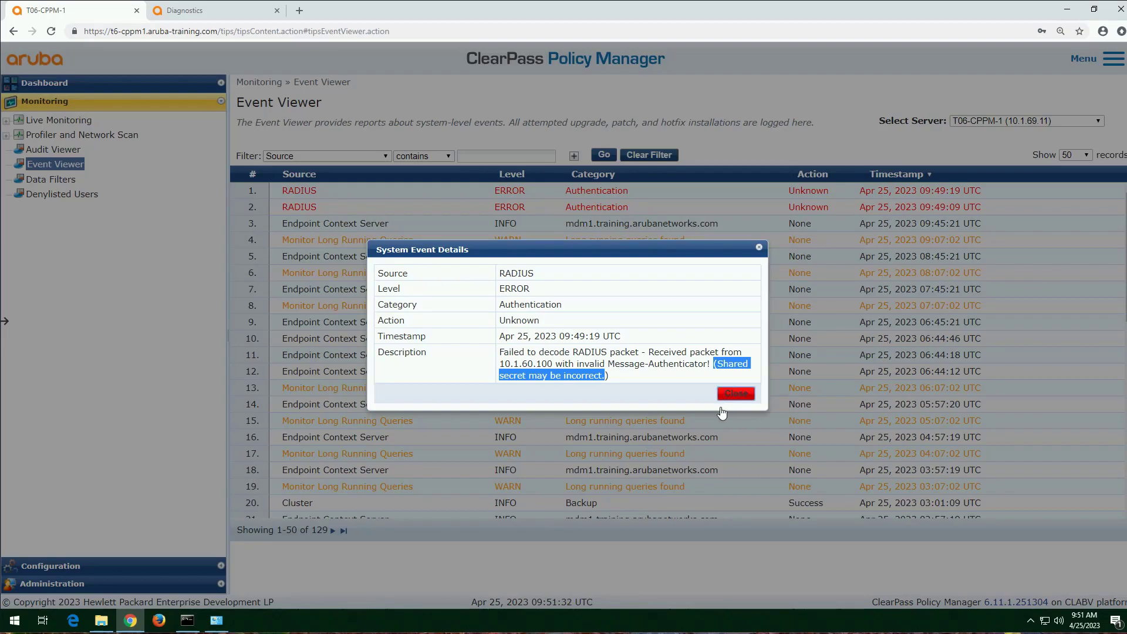
{"action": "left_click", "coordinate": [735, 394]}
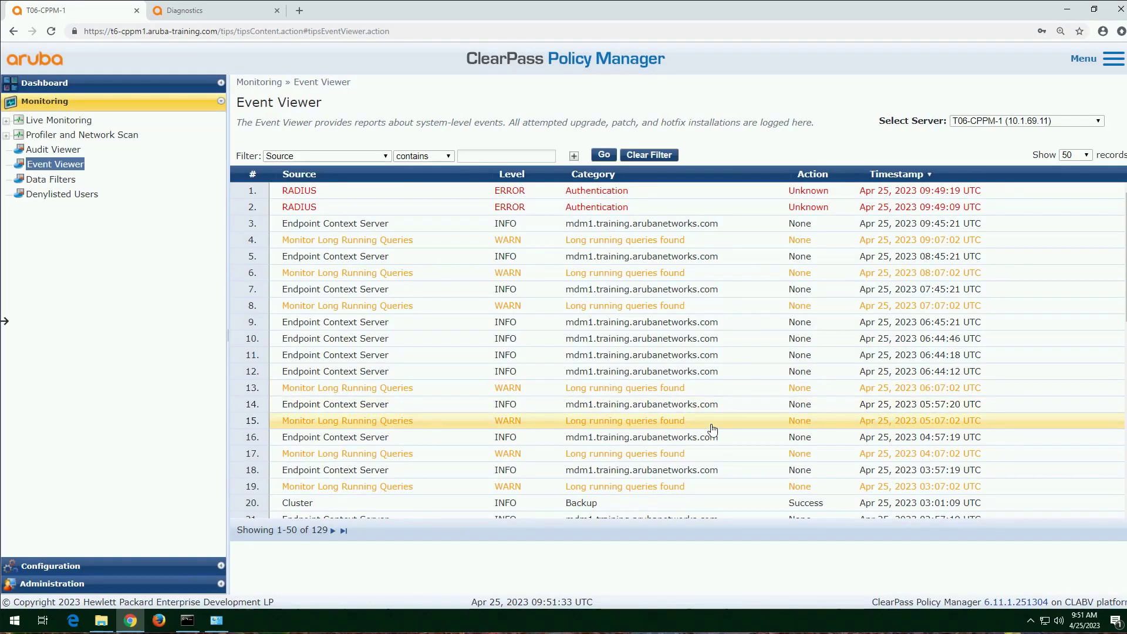
Step: Review the latest RADIUS authentication error's details in the Event Viewer and check the Access Tracker for a matching request
{"action": "left_click", "coordinate": [368, 193]}
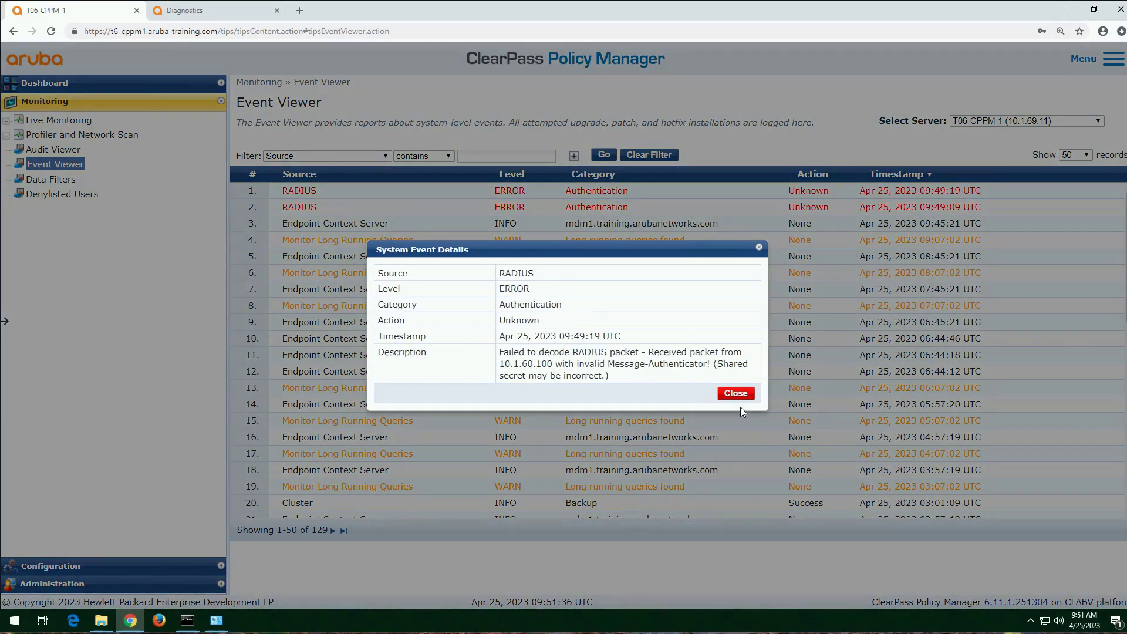
{"action": "left_click", "coordinate": [736, 393]}
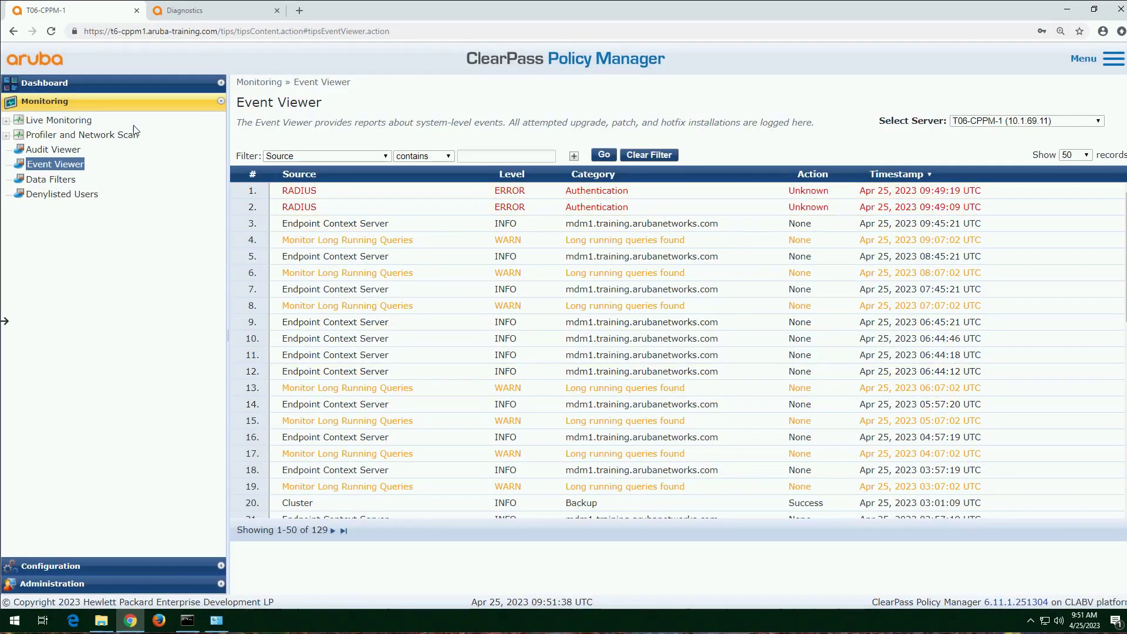
{"action": "left_click", "coordinate": [63, 121]}
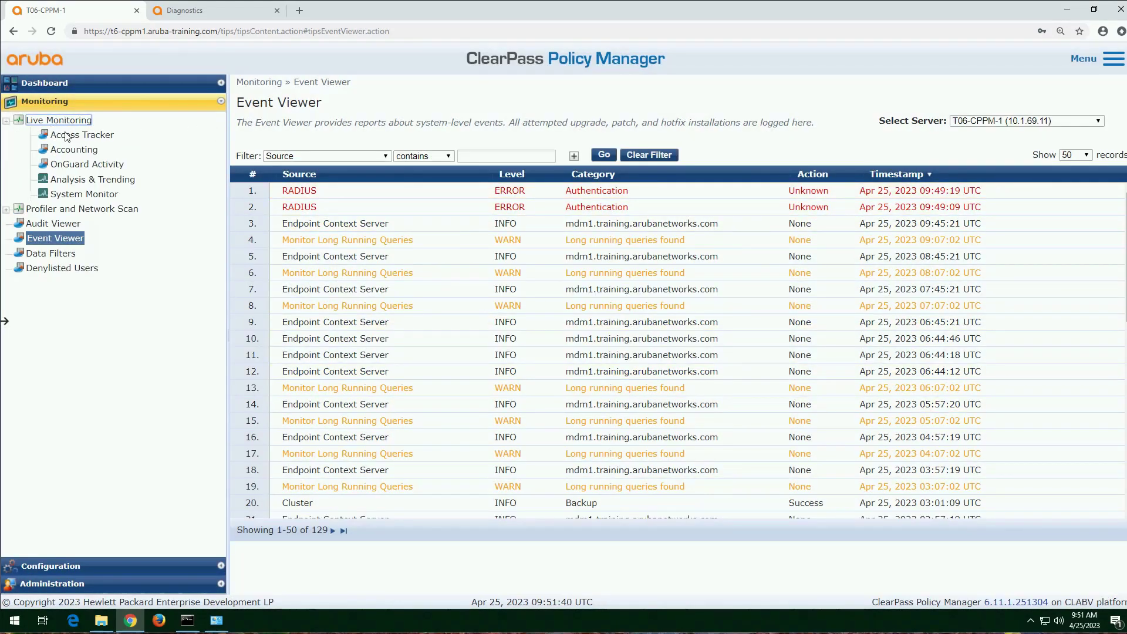
{"action": "left_click", "coordinate": [87, 135]}
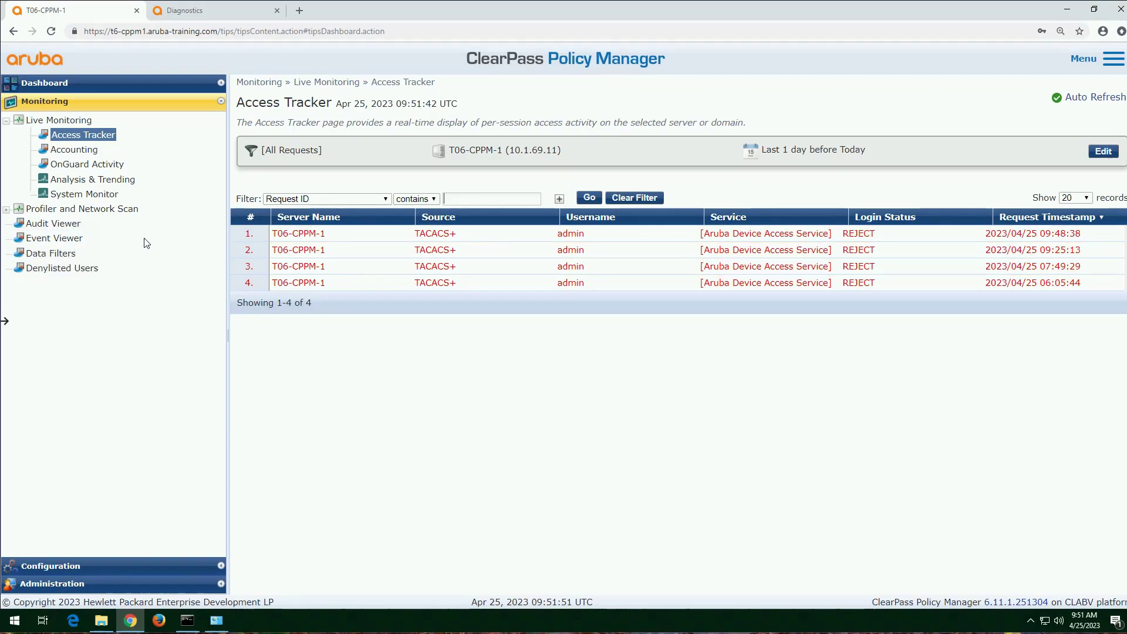
{"action": "left_click", "coordinate": [69, 243]}
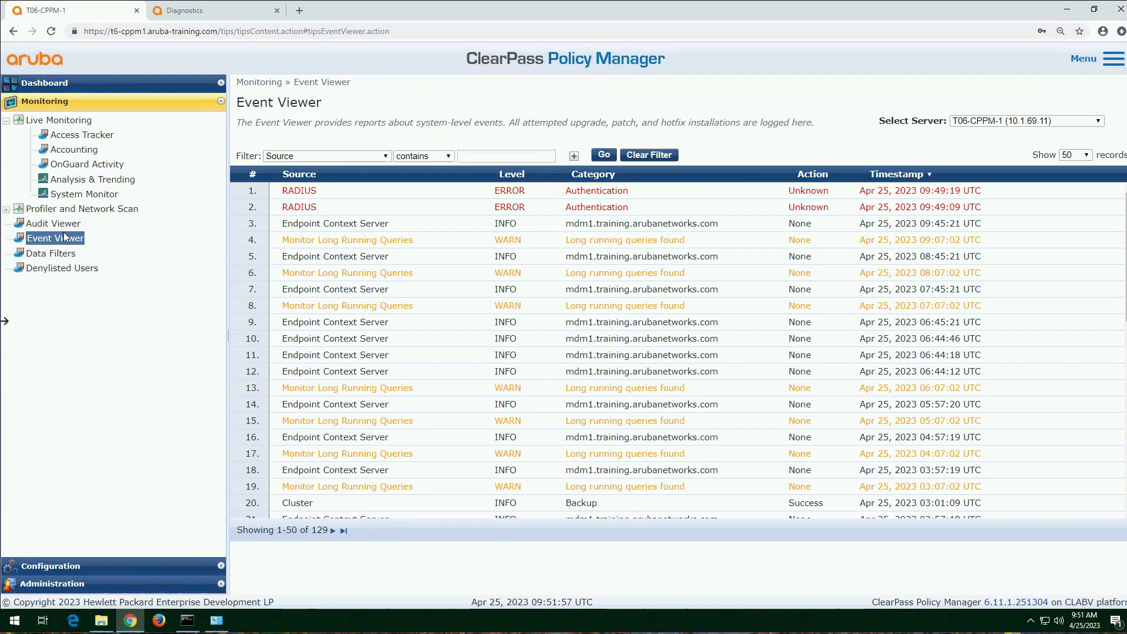
Step: Edit the Aruba Controller network device, enter and verify a new RADIUS shared secret, and save the device
{"action": "left_click", "coordinate": [102, 567]}
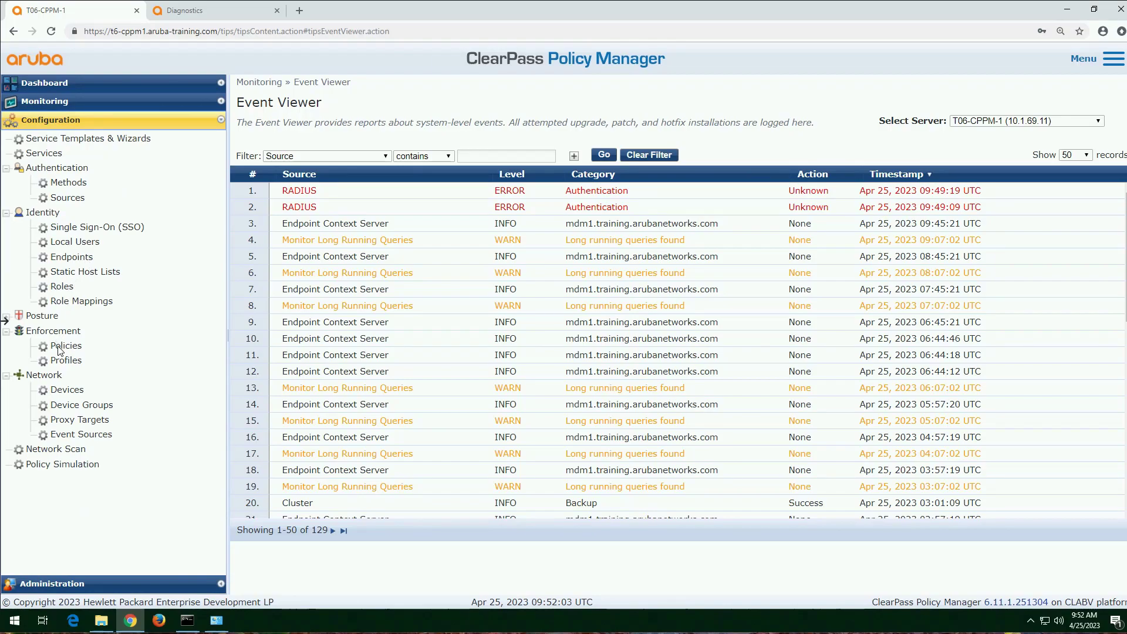
{"action": "left_click", "coordinate": [58, 392]}
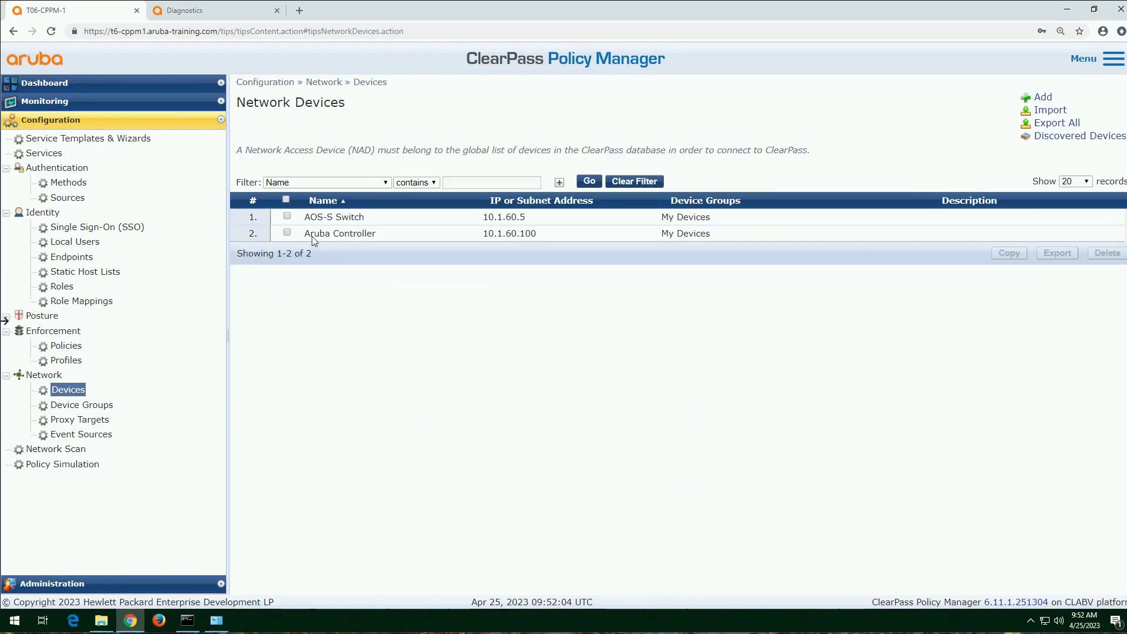
{"action": "left_click", "coordinate": [340, 234]}
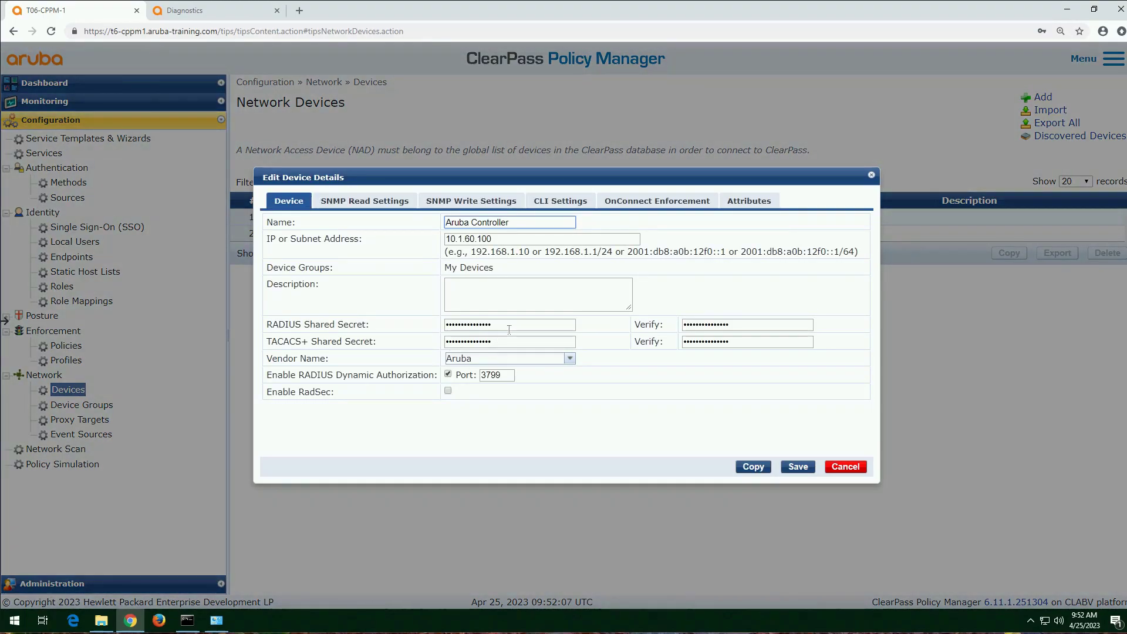
{"action": "left_click", "coordinate": [507, 326]}
{"action": "double_click", "coordinate": [506, 326]}
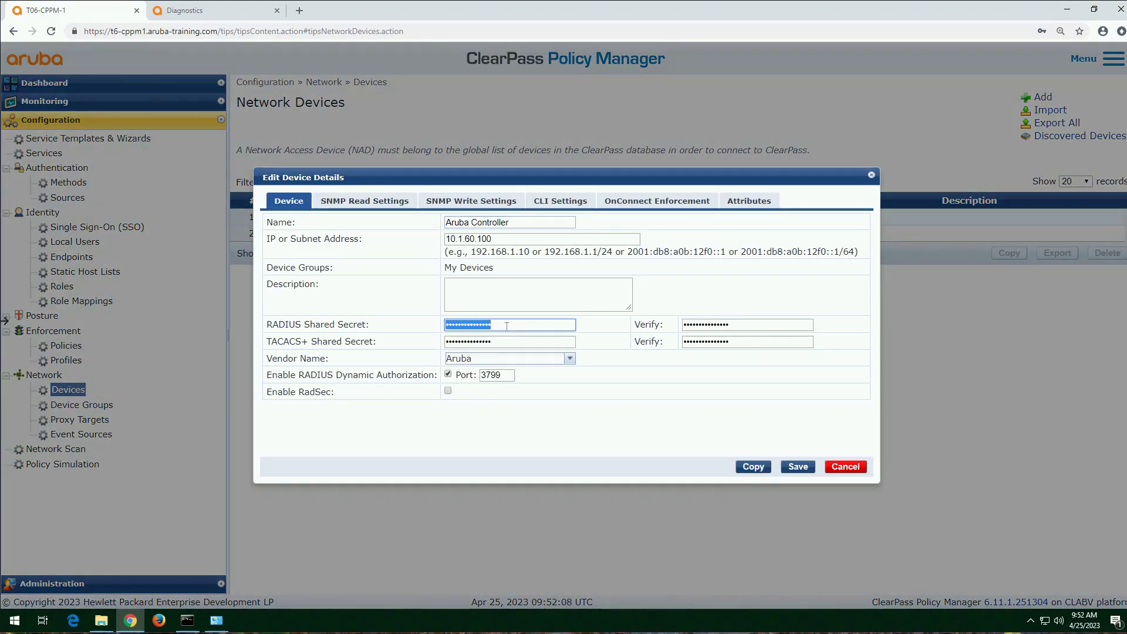
{"action": "type", "text": "aruba123"}
{"action": "key", "text": "Tab"}
{"action": "type", "text": "ar"}
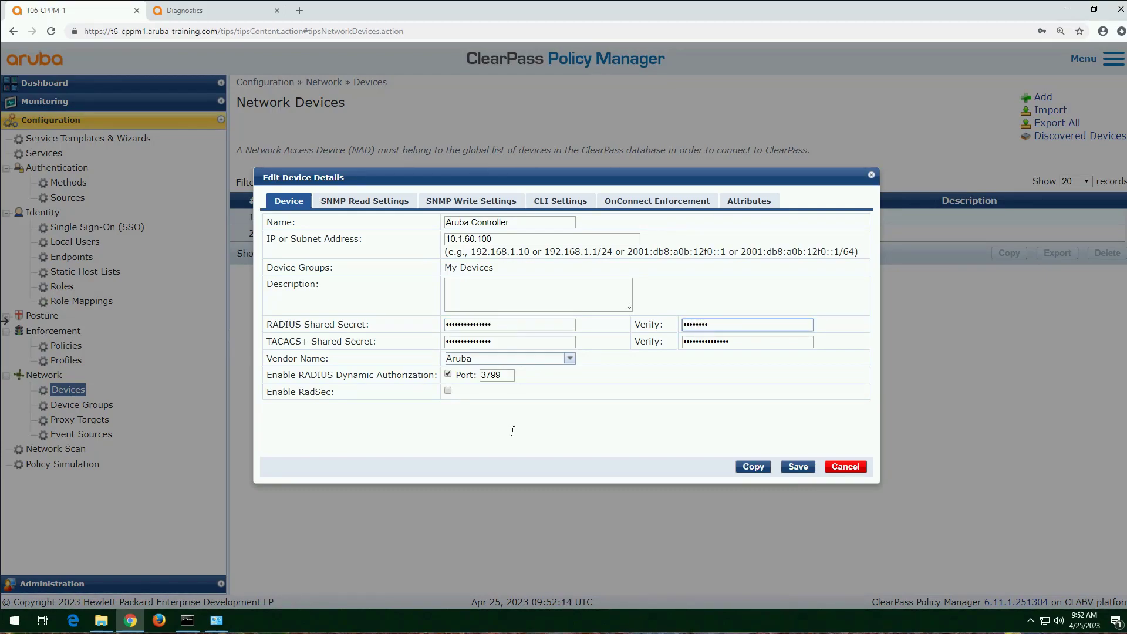
{"action": "left_click", "coordinate": [797, 470]}
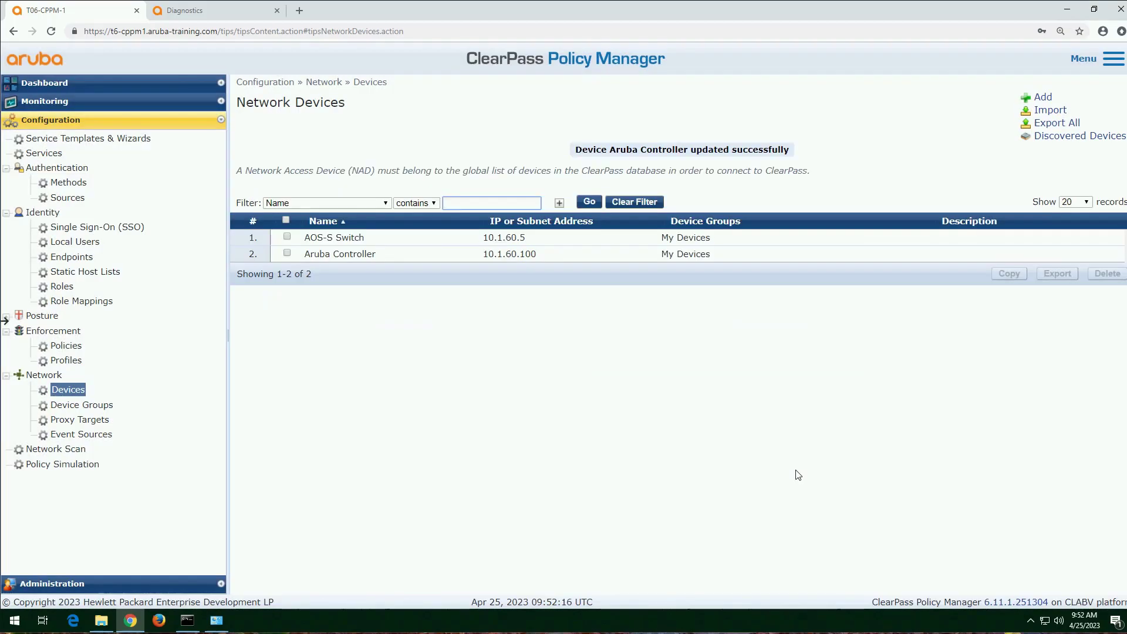
Step: Rerun the AAA server test on the Mobility Controller and check the ClearPass Access Tracker for the new request
{"action": "left_click", "coordinate": [217, 16]}
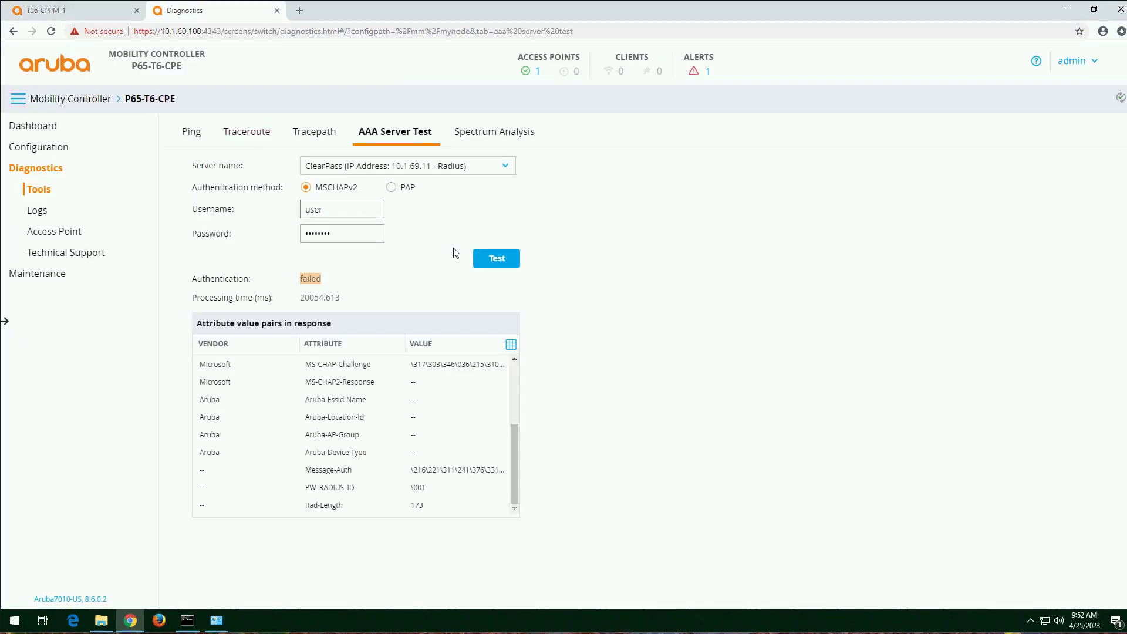
{"action": "left_click", "coordinate": [496, 258]}
{"action": "left_click", "coordinate": [71, 10]}
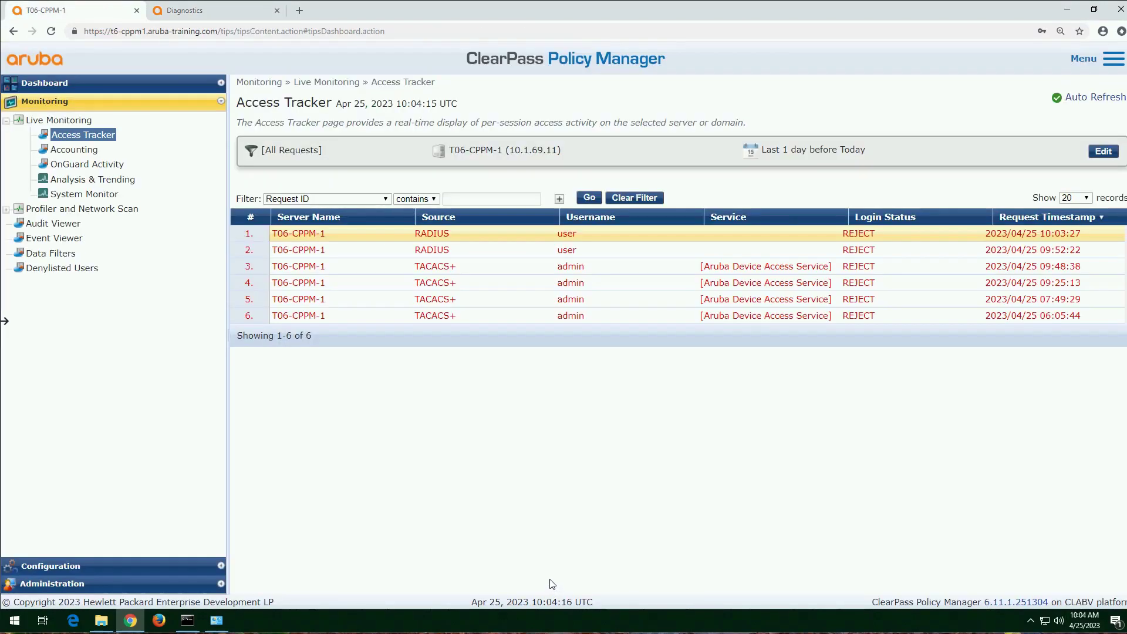
{"action": "left_click", "coordinate": [179, 10]}
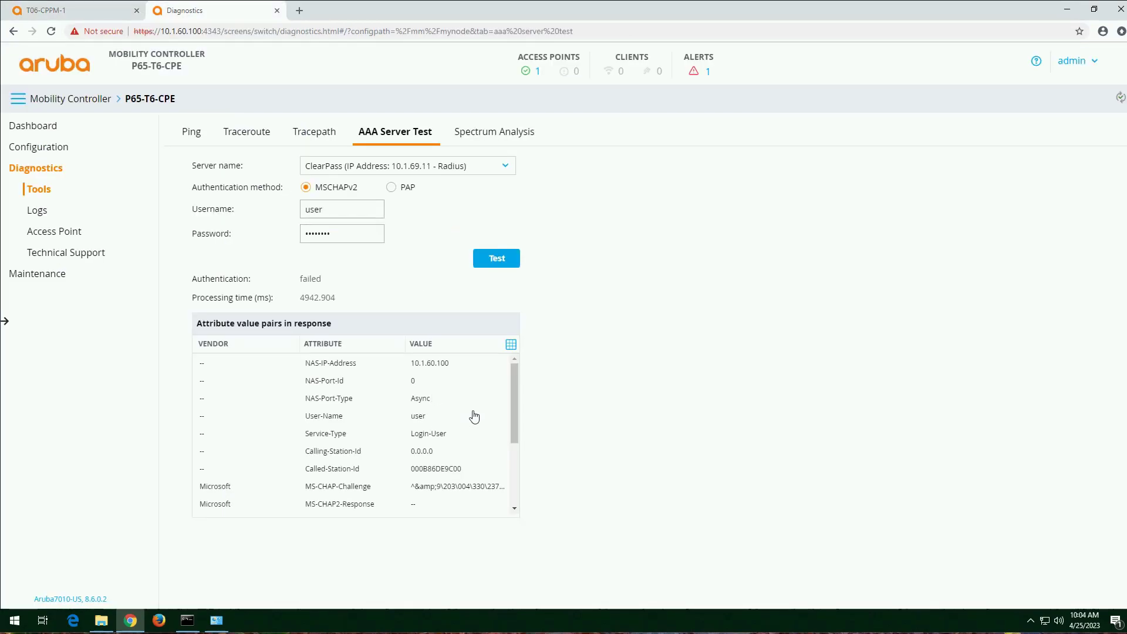
{"action": "left_click", "coordinate": [93, 11]}
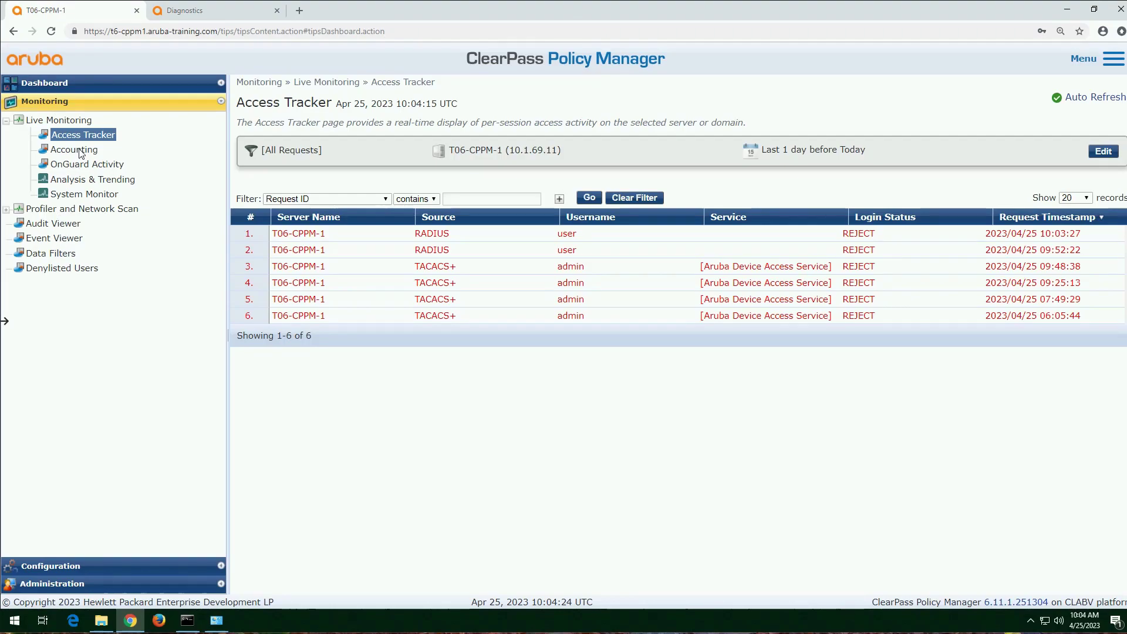
Step: Open the latest RADIUS request for "user" and examine its NAS-Port, NAS-Port-Type and Service-Type input attributes
{"action": "left_click", "coordinate": [560, 240]}
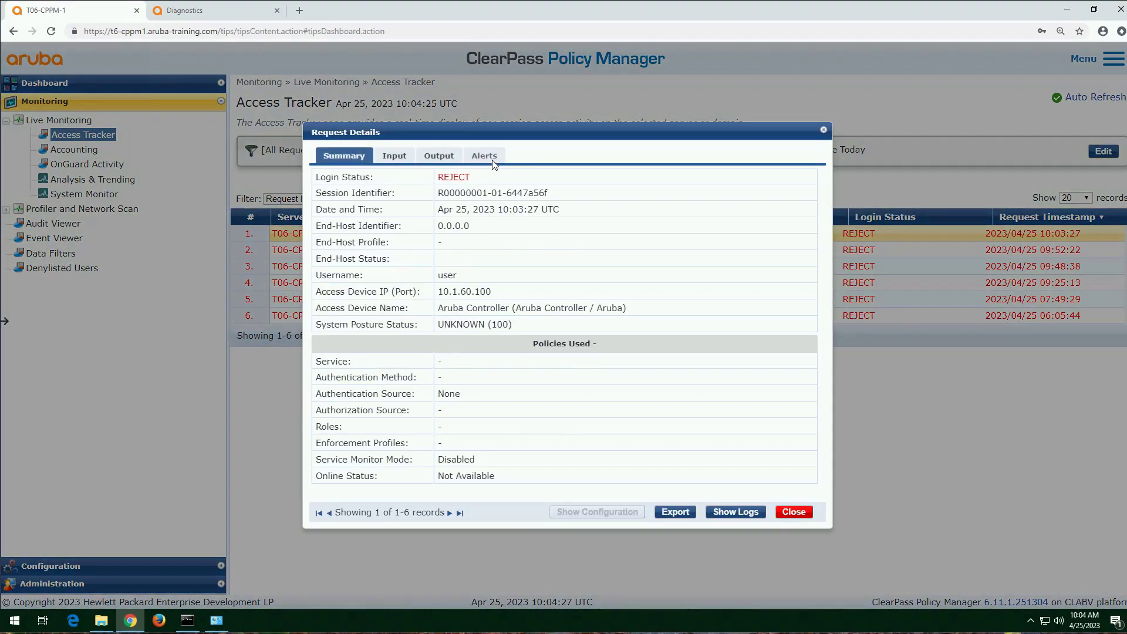
{"action": "left_click_drag", "start_coordinate": [486, 243], "coordinate": [360, 247]}
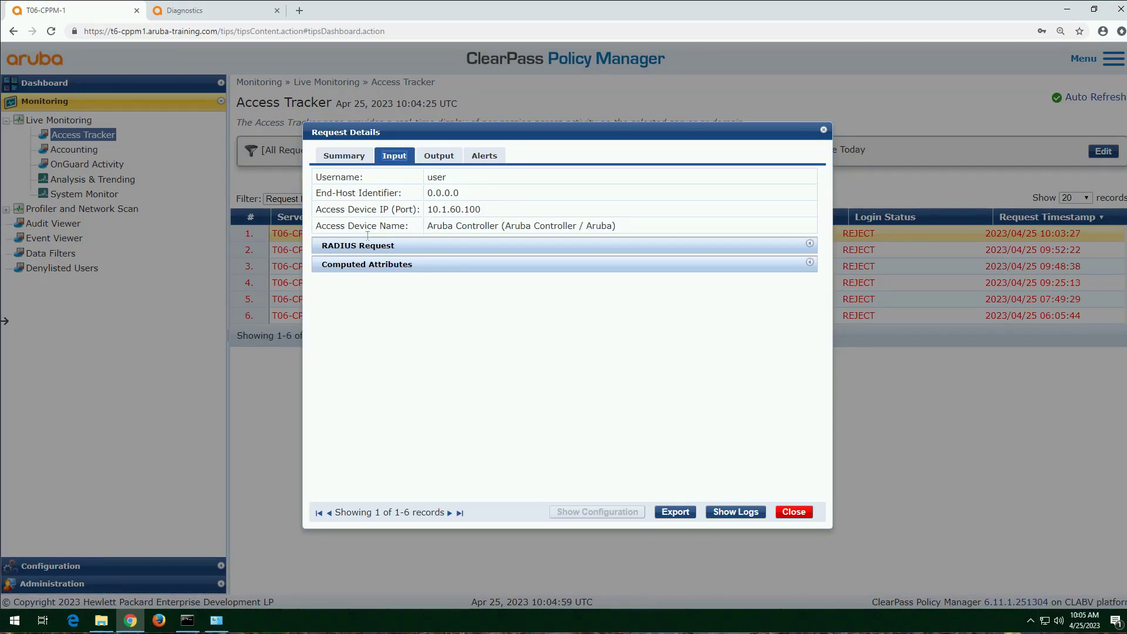
{"action": "left_click", "coordinate": [371, 249]}
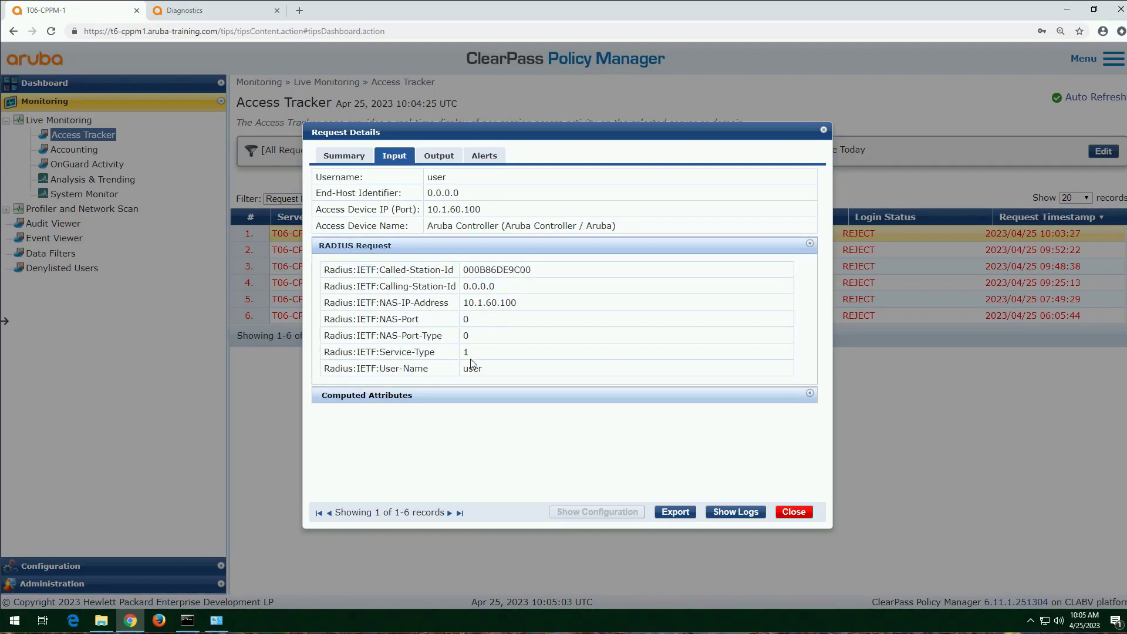
{"action": "left_click_drag", "start_coordinate": [435, 353], "coordinate": [322, 352]}
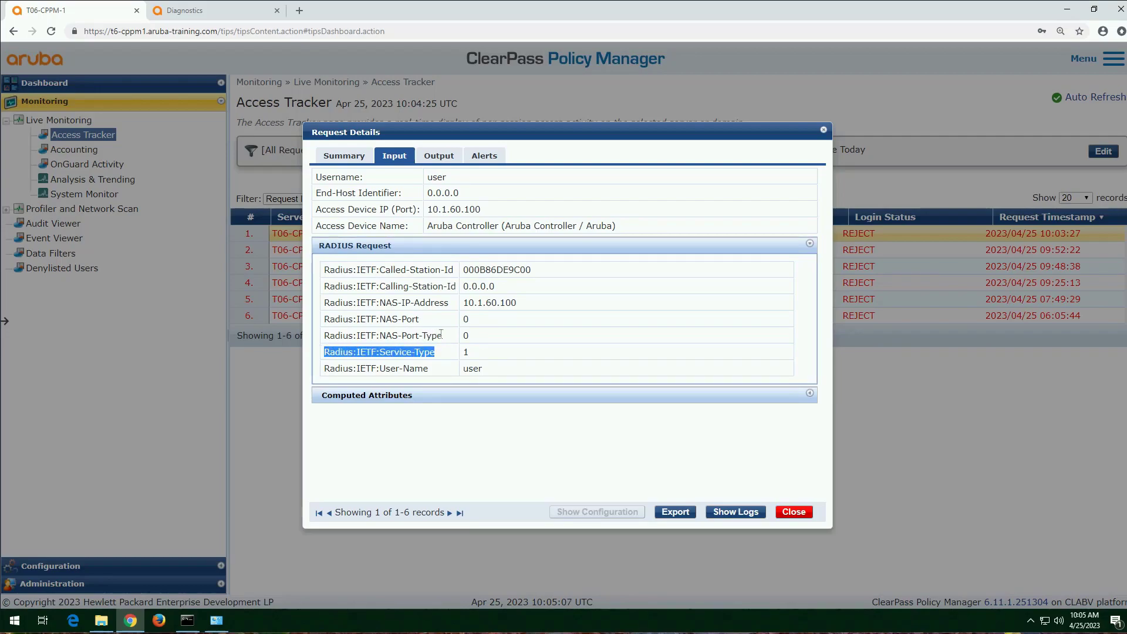
{"action": "left_click_drag", "start_coordinate": [421, 320], "coordinate": [354, 321]}
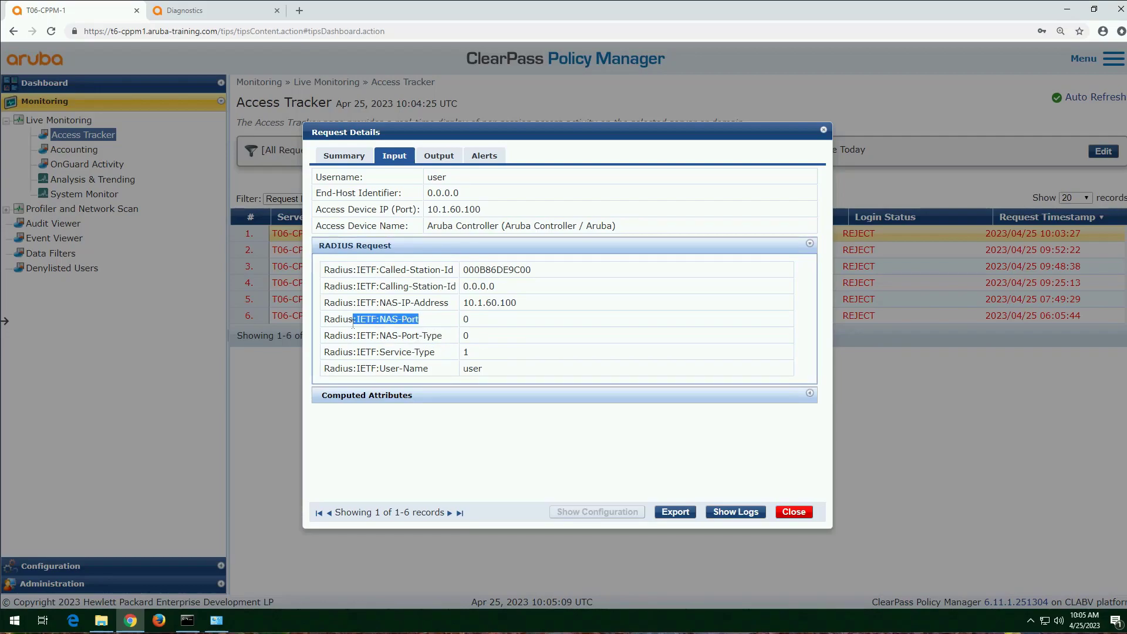
{"action": "left_click_drag", "start_coordinate": [443, 336], "coordinate": [386, 338]}
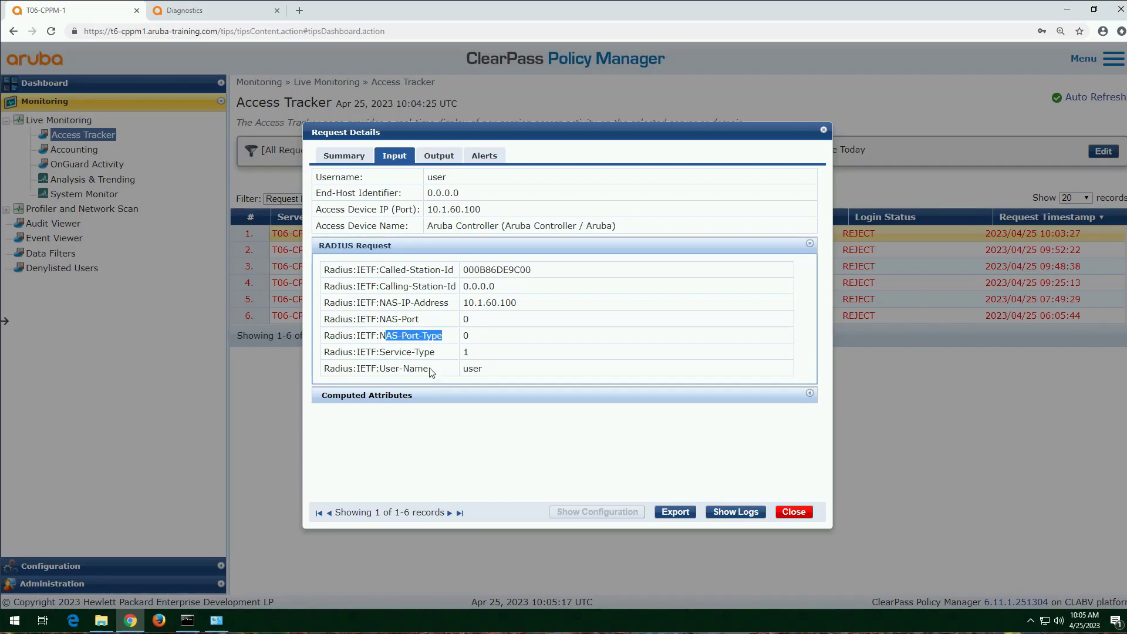
{"action": "left_click_drag", "start_coordinate": [435, 353], "coordinate": [378, 354]}
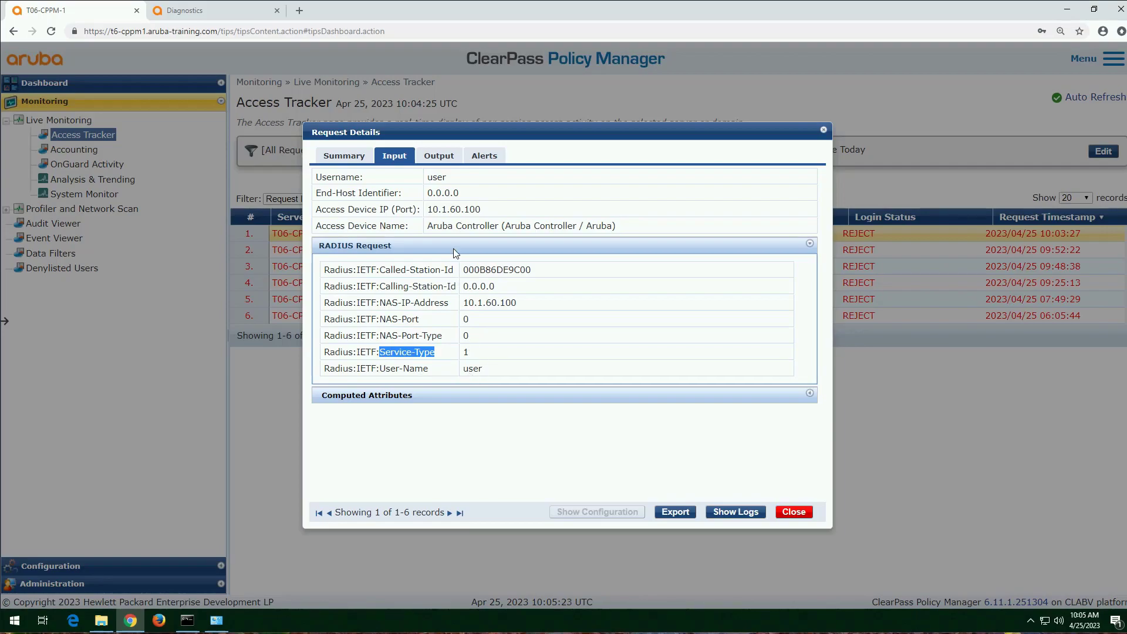
Step: Examine the request's computed attributes, including the connection's destination port
{"action": "left_click", "coordinate": [405, 396]}
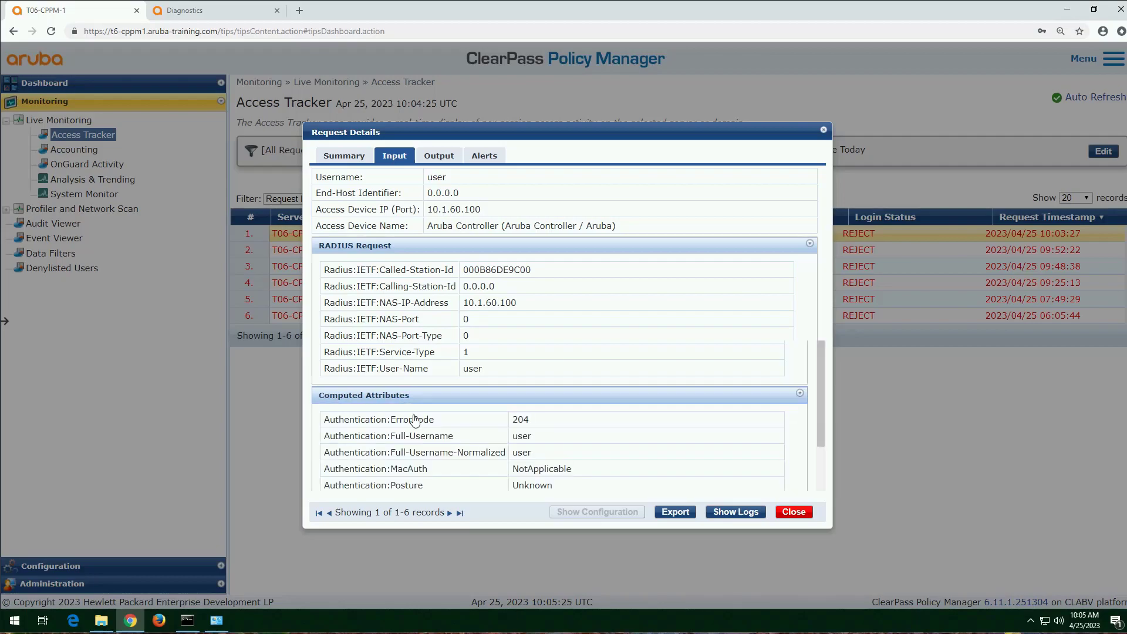
{"action": "scroll", "coordinate": [430, 444], "scroll_direction": "down", "scroll_amount": 5}
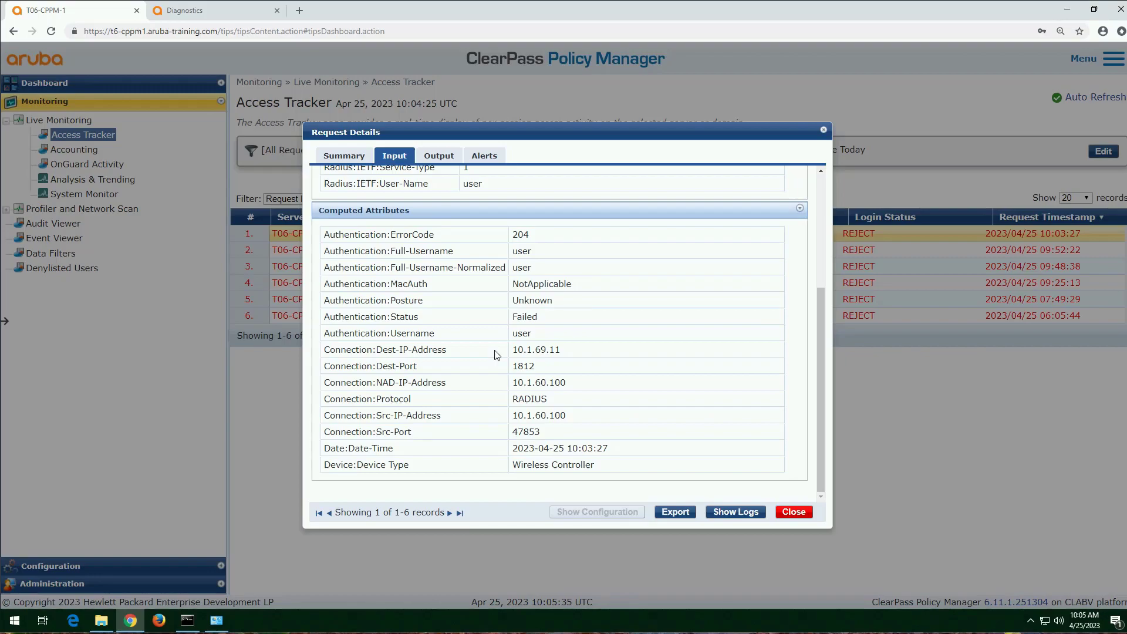
{"action": "left_click_drag", "start_coordinate": [535, 366], "coordinate": [519, 366]}
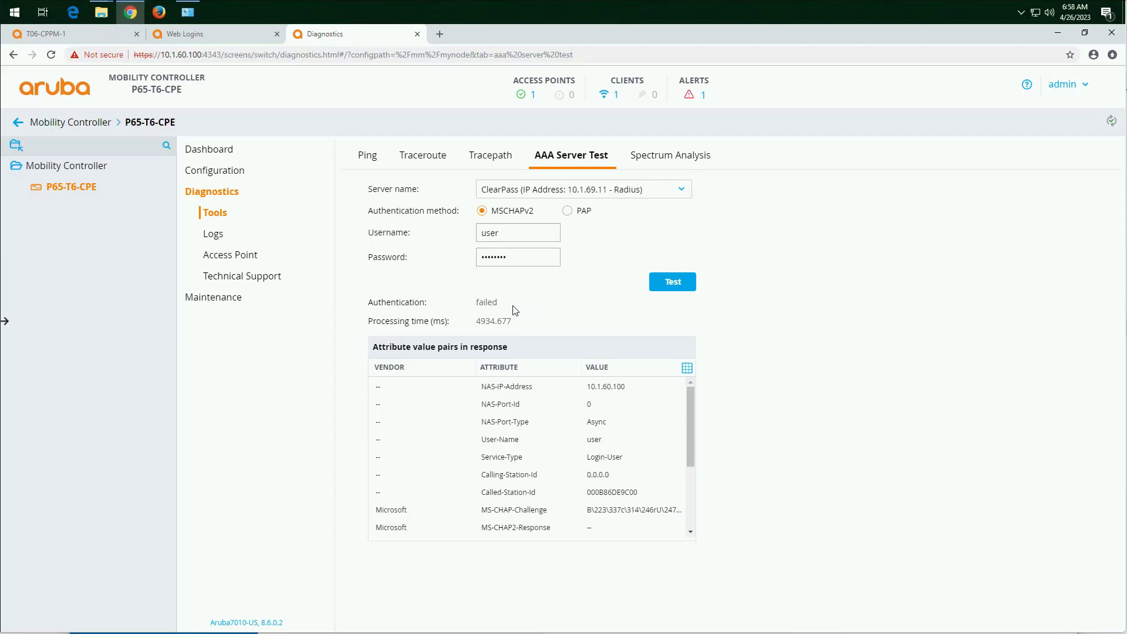
Step: Switch to ClearPass Policy Manager and open the details of the newest request in the Access Tracker
{"action": "left_click", "coordinate": [65, 40]}
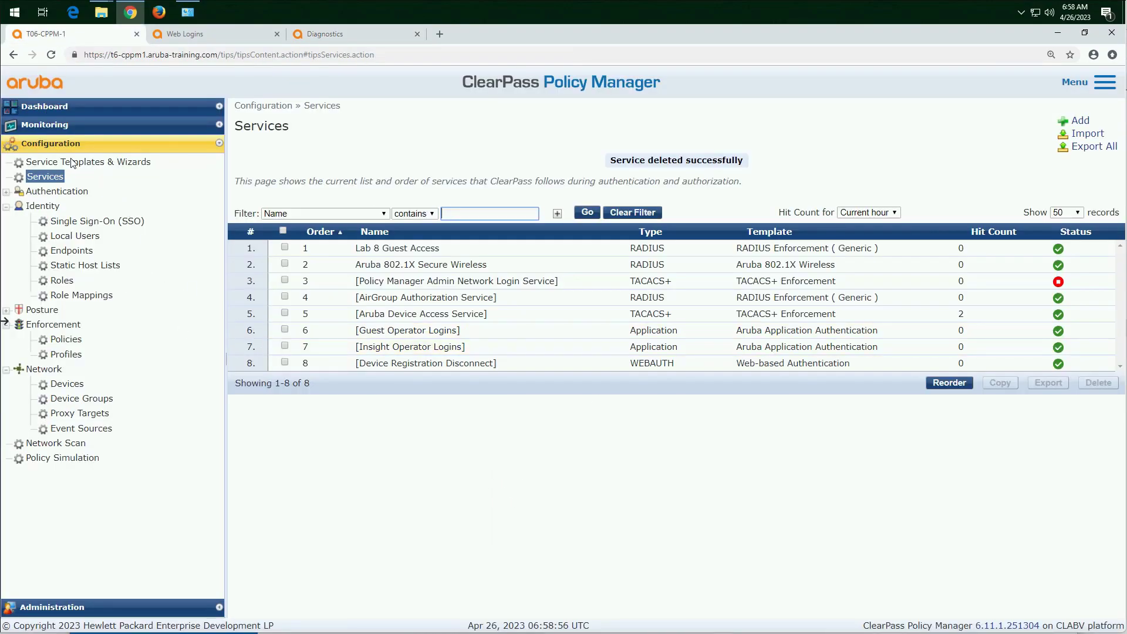
{"action": "left_click", "coordinate": [49, 125]}
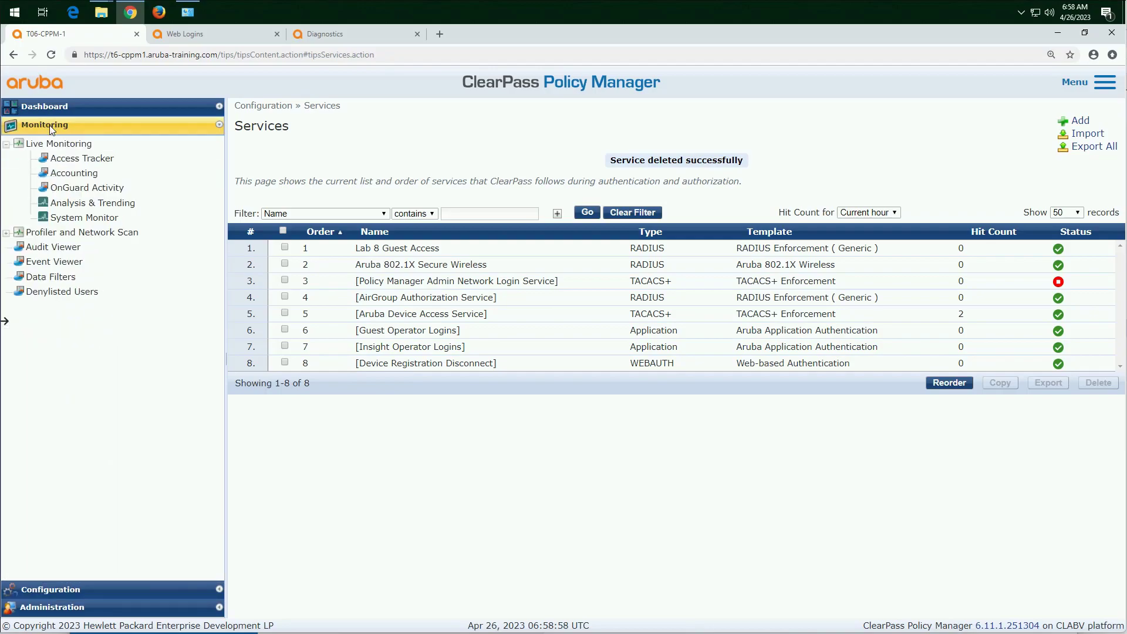
{"action": "left_click", "coordinate": [80, 164]}
{"action": "left_click", "coordinate": [567, 257]}
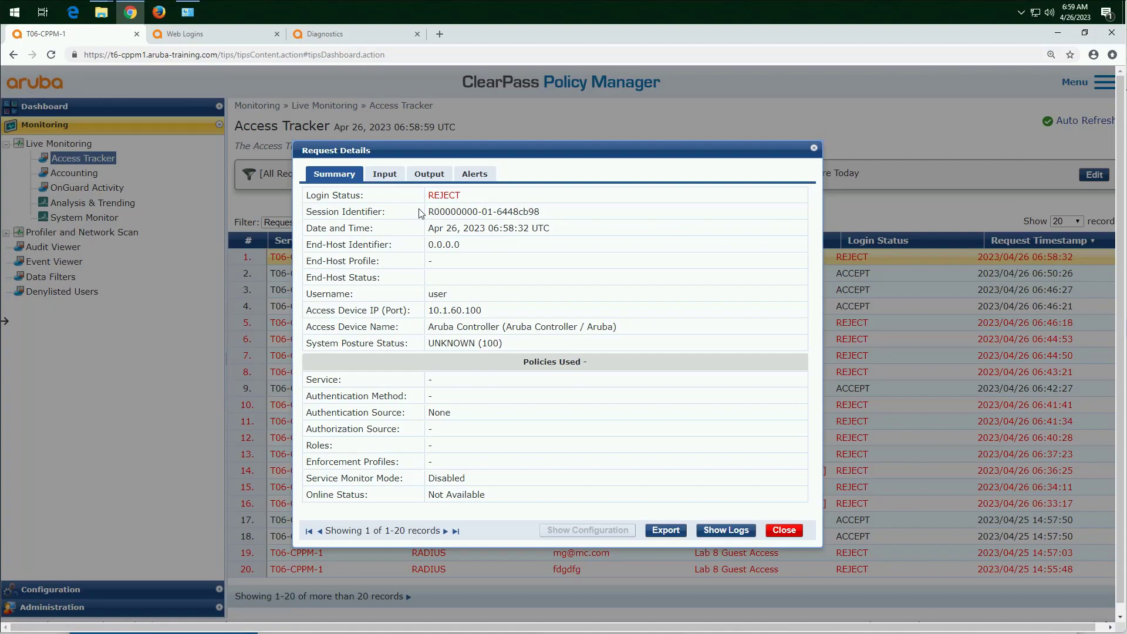
Step: Examine the request's RADIUS input attributes, focusing on Service-Type, NAS-Port and NAS-Port-Type
{"action": "left_click", "coordinate": [386, 176]}
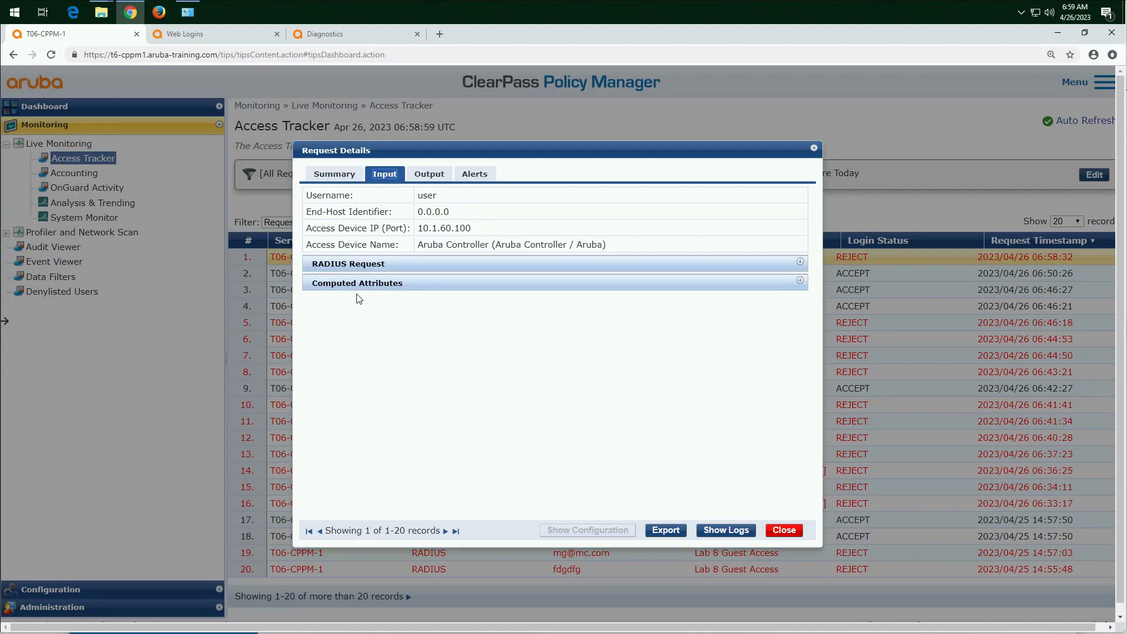
{"action": "left_click", "coordinate": [375, 267]}
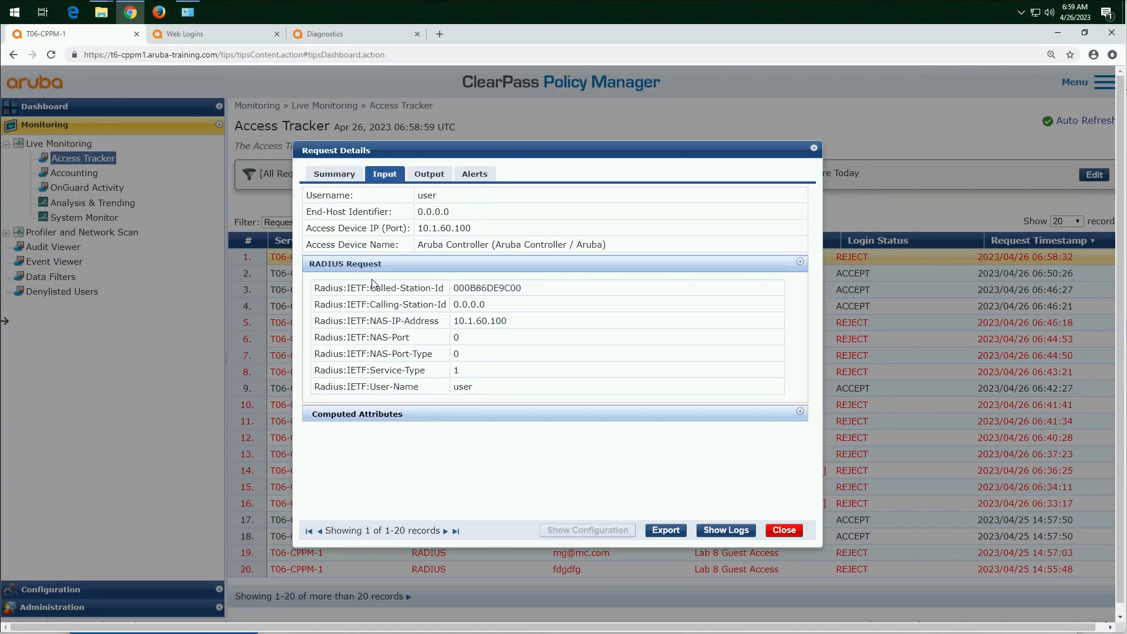
{"action": "left_click_drag", "start_coordinate": [427, 371], "coordinate": [332, 371]}
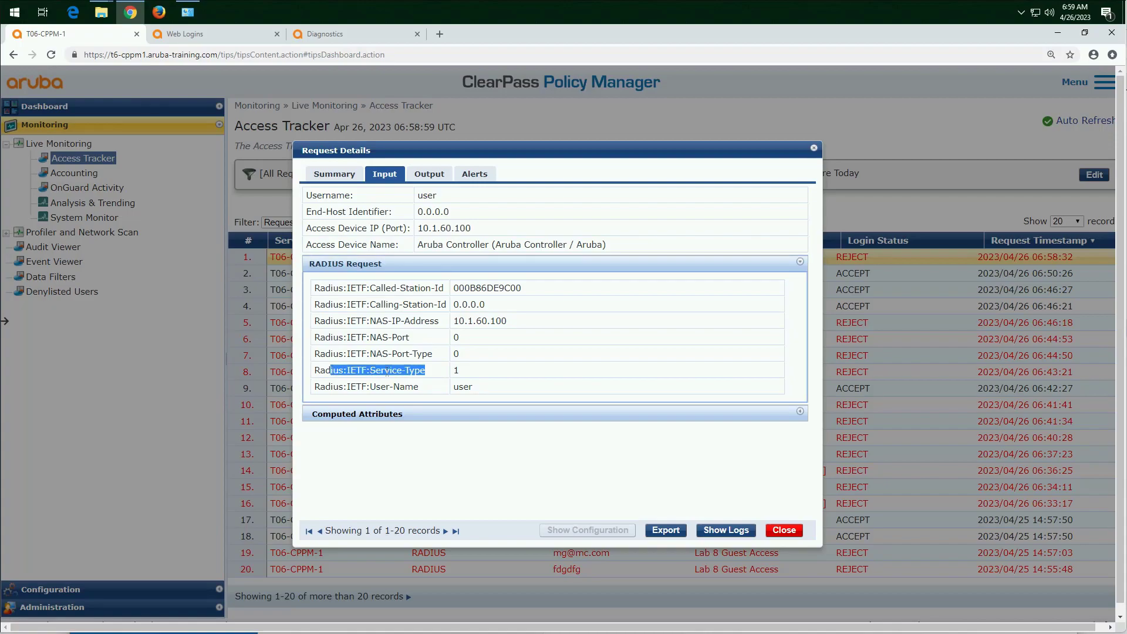
{"action": "double_click", "coordinate": [456, 370]}
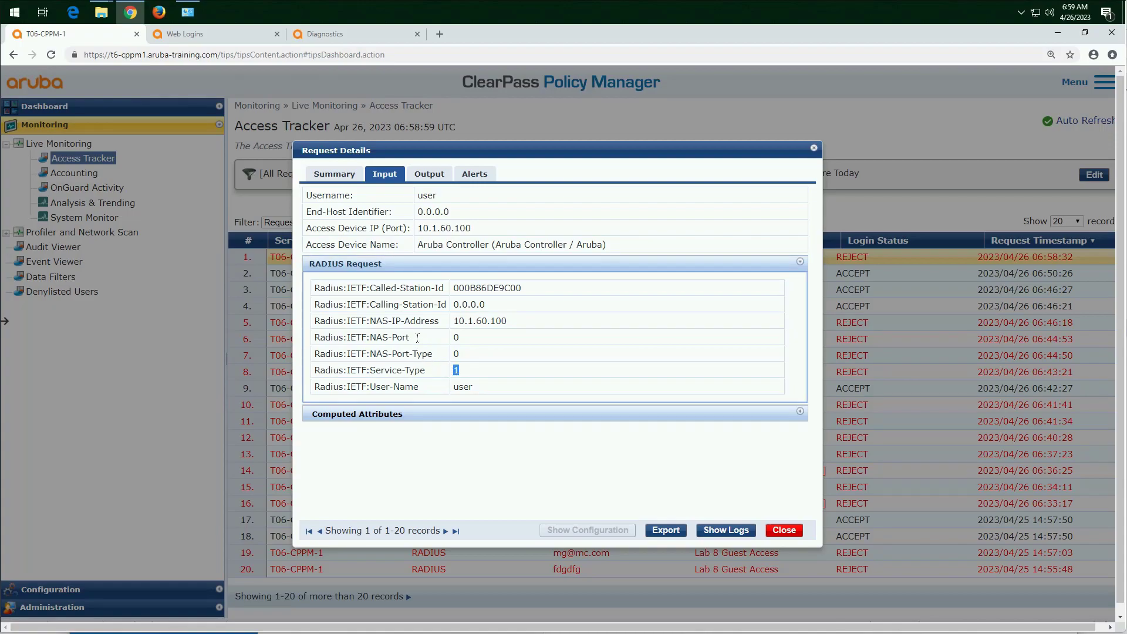
{"action": "left_click_drag", "start_coordinate": [410, 338], "coordinate": [390, 351]}
{"action": "left_click", "coordinate": [425, 367]}
{"action": "left_click_drag", "start_coordinate": [425, 367], "coordinate": [410, 364]}
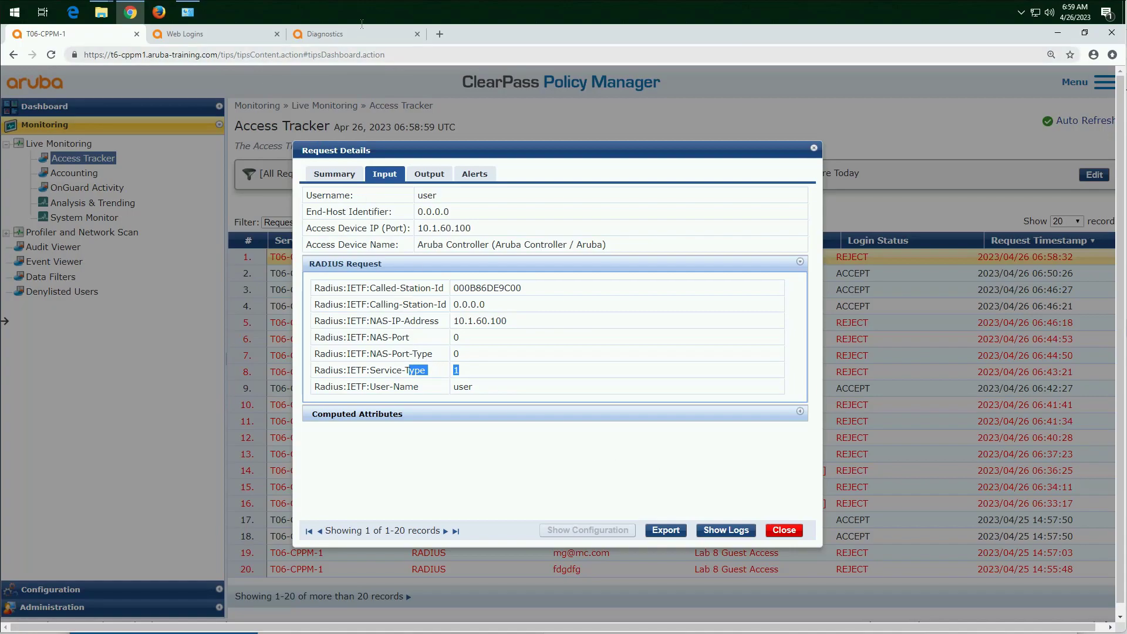
Step: Switch back to the Mobility Controller's AAA Server Test and review its MSCHAPv2 and PAP authentication method options
{"action": "left_click", "coordinate": [337, 36]}
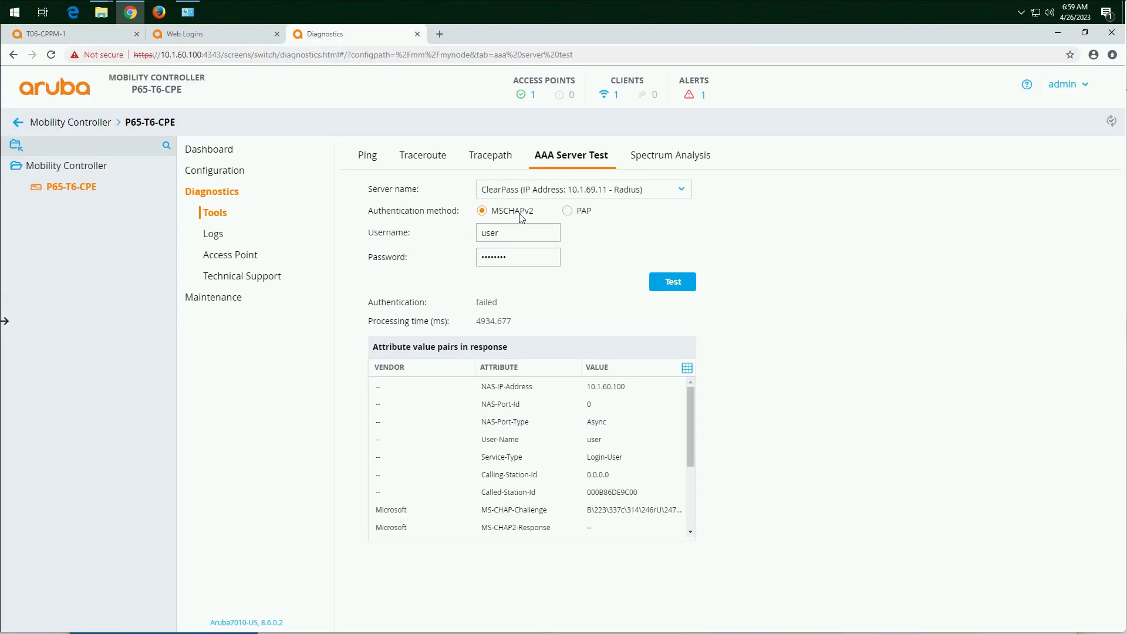
{"action": "left_click", "coordinate": [568, 211]}
{"action": "left_click", "coordinate": [483, 211]}
{"action": "left_click_drag", "start_coordinate": [464, 217], "coordinate": [371, 217]}
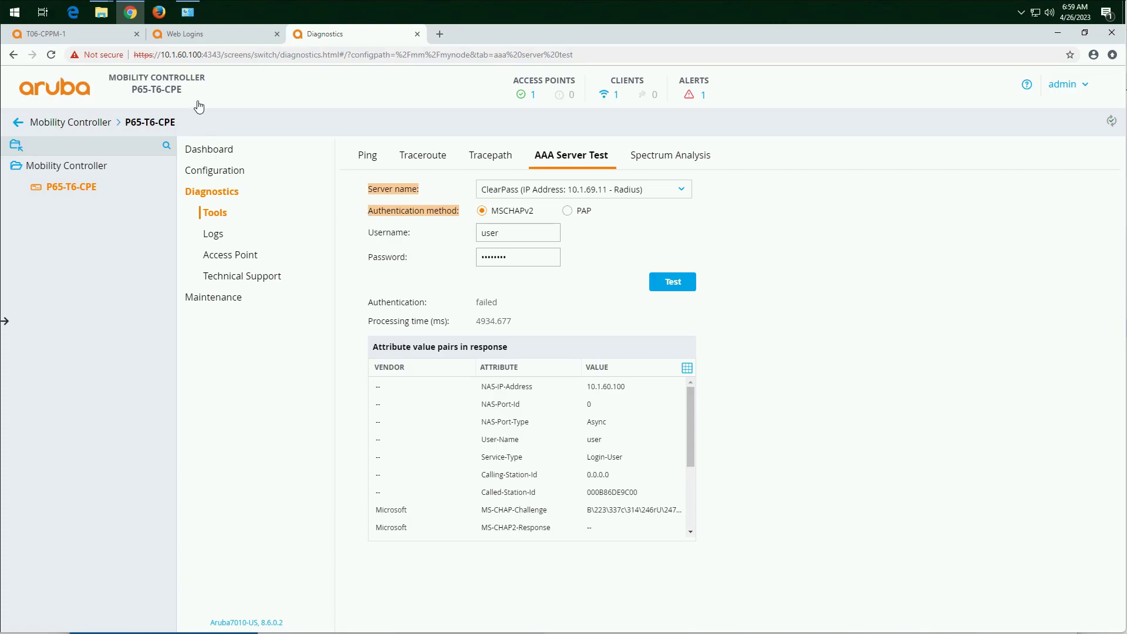
Step: Switch to ClearPass Policy Manager and start a new 802.1X Wired service named AAA Controller Connectivity Testing
{"action": "left_click", "coordinate": [74, 36]}
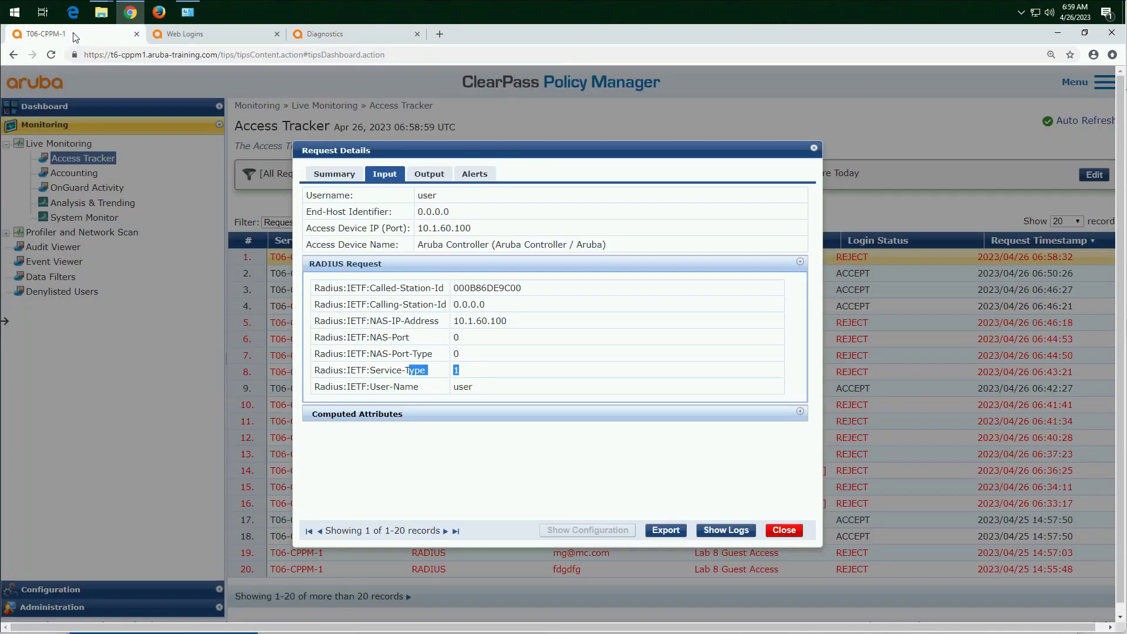
{"action": "left_click", "coordinate": [784, 530]}
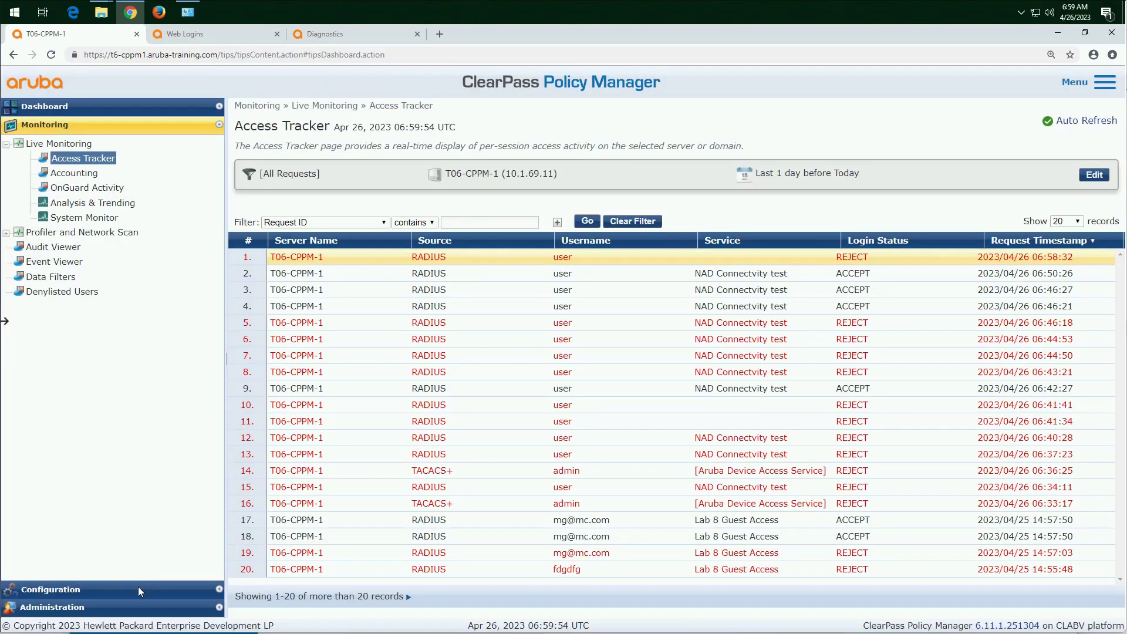
{"action": "left_click", "coordinate": [133, 594]}
{"action": "left_click", "coordinate": [41, 180]}
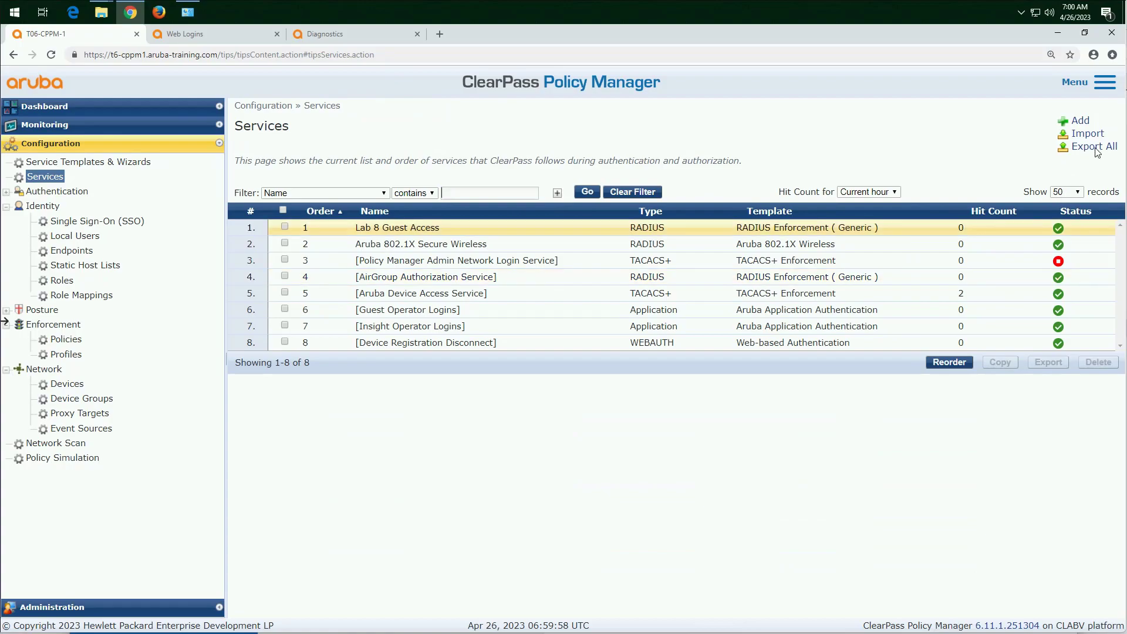
{"action": "left_click", "coordinate": [1080, 122]}
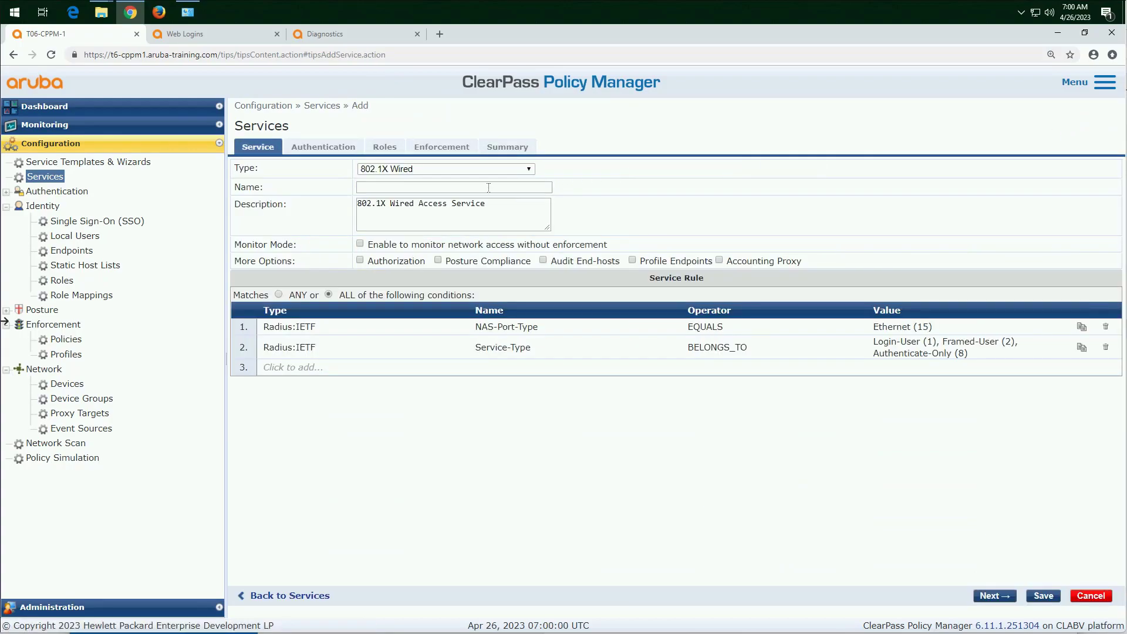
{"action": "left_click", "coordinate": [487, 186]}
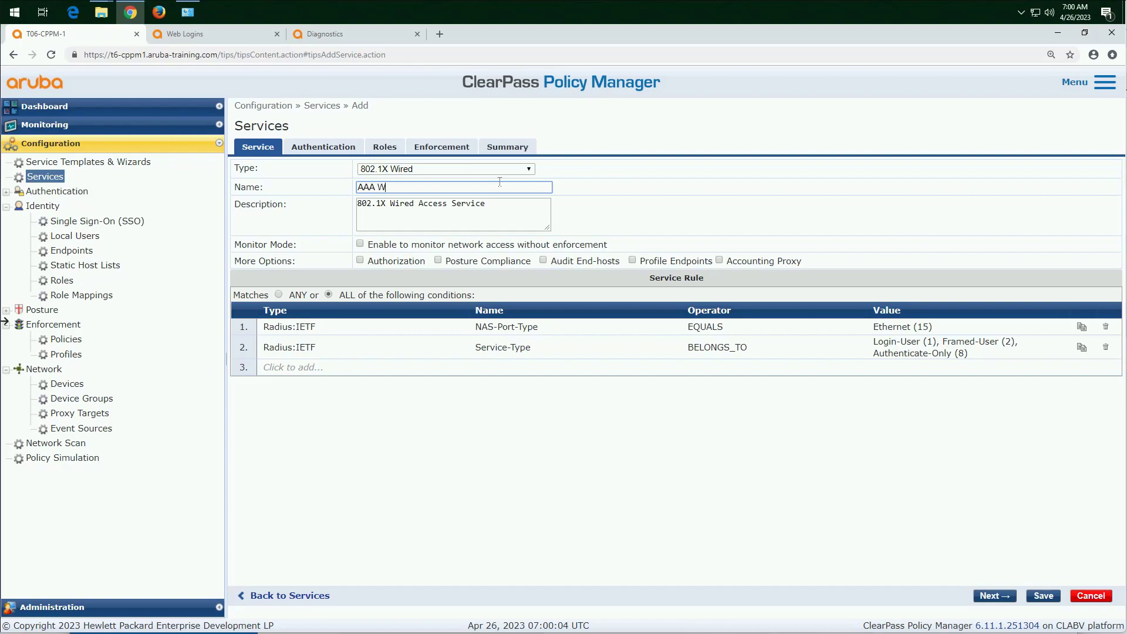
{"action": "type", "text": "AAA Controller Connectivity Testing"}
Step: Set the new service's NAS-Port-Type condition to equal Async (0)
{"action": "left_click", "coordinate": [531, 327]}
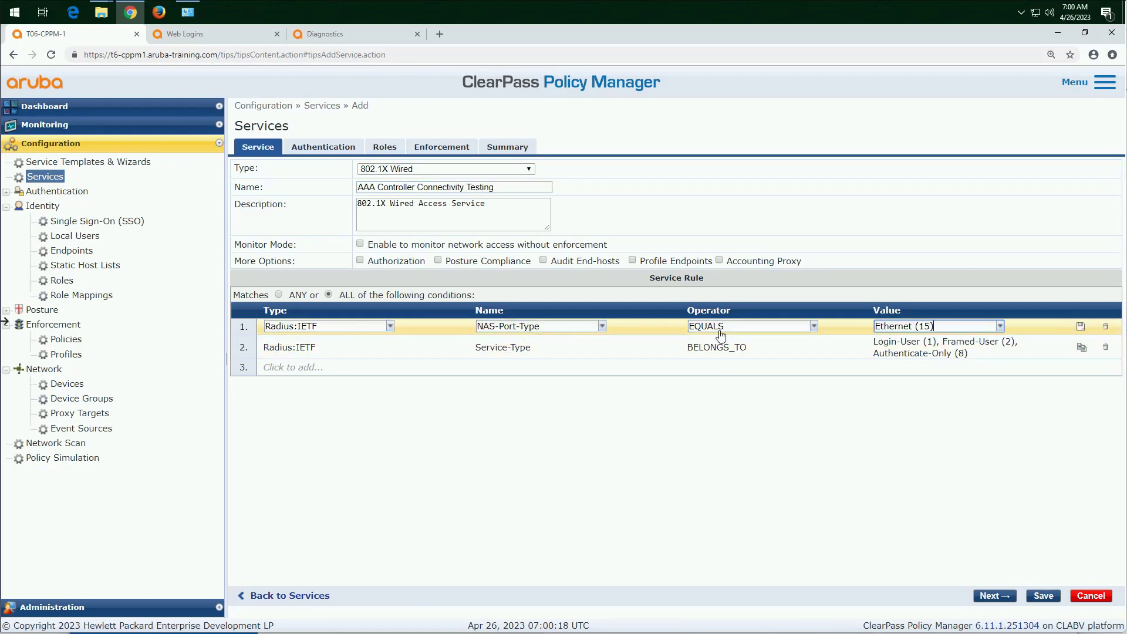
{"action": "left_click_drag", "start_coordinate": [934, 327], "coordinate": [868, 330]}
{"action": "key", "text": "BackSpace"}
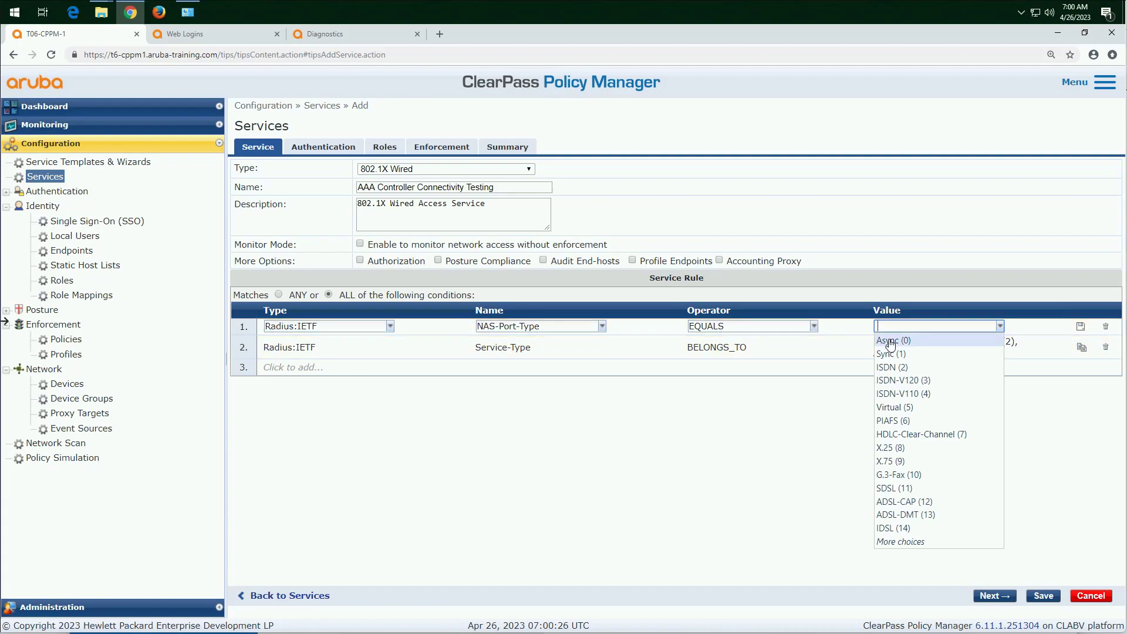
{"action": "left_click", "coordinate": [890, 341]}
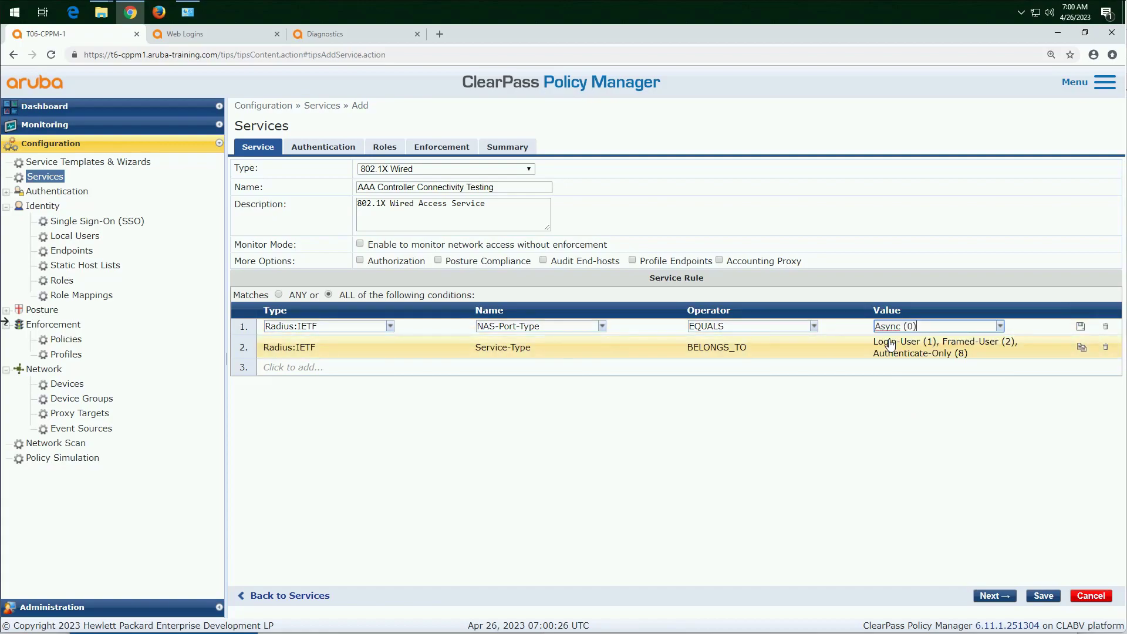
{"action": "left_click", "coordinate": [1081, 326]}
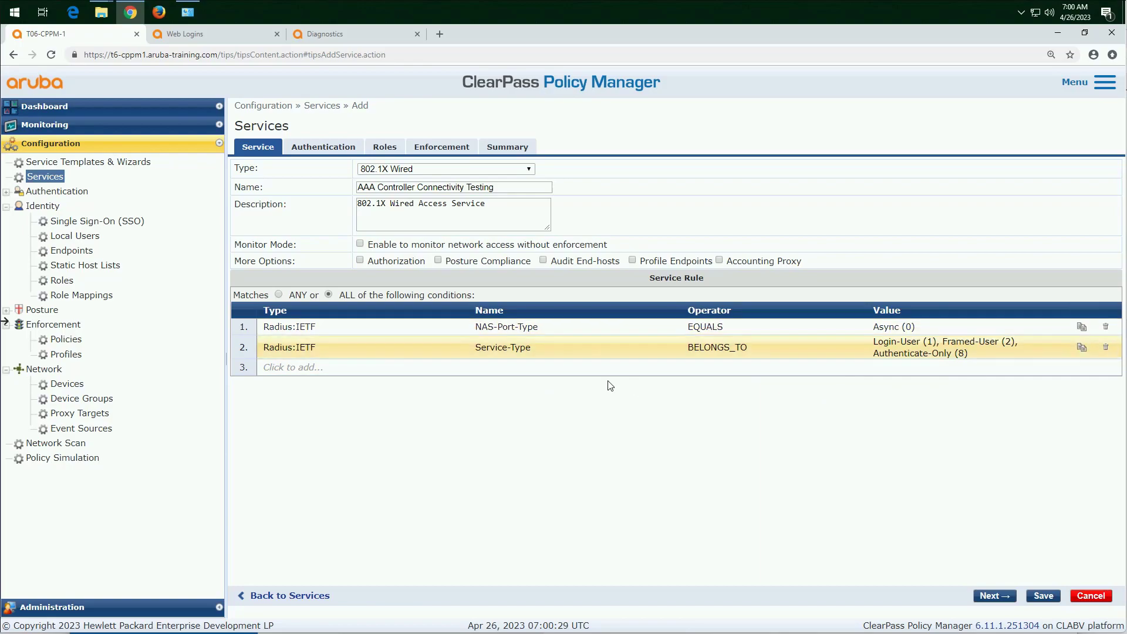
Step: Replace the Service-Type condition in the service rule with Radius:IETF NAS-Port-Id EQUALS 1
{"action": "left_click", "coordinate": [546, 353]}
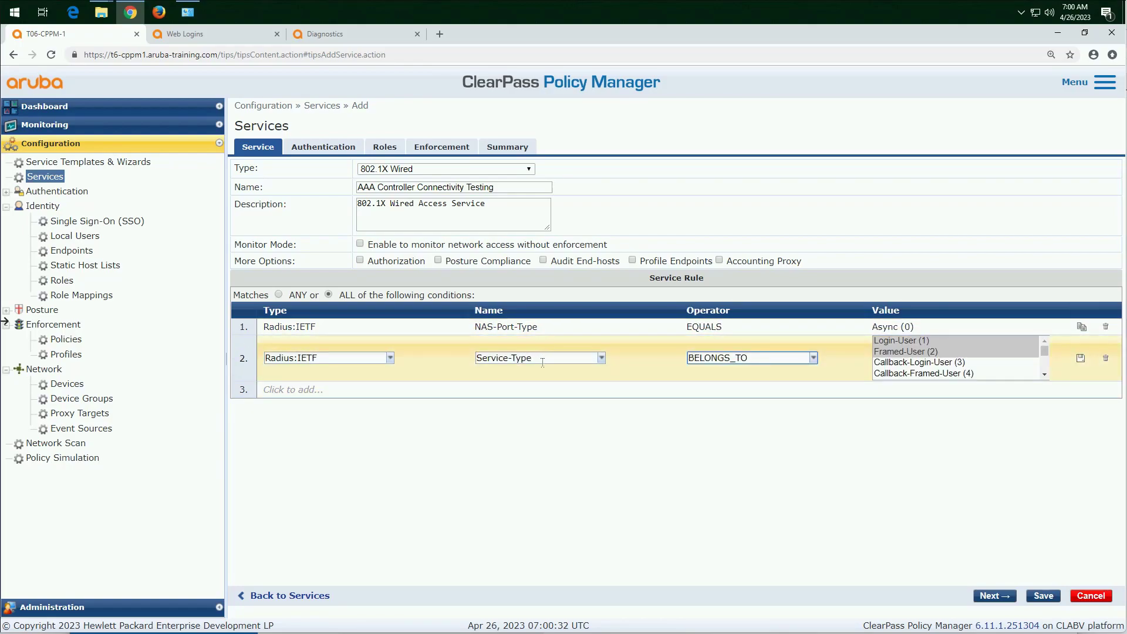
{"action": "double_click", "coordinate": [514, 358]}
{"action": "left_click_drag", "start_coordinate": [492, 359], "coordinate": [474, 361]}
{"action": "type", "text": "nas"}
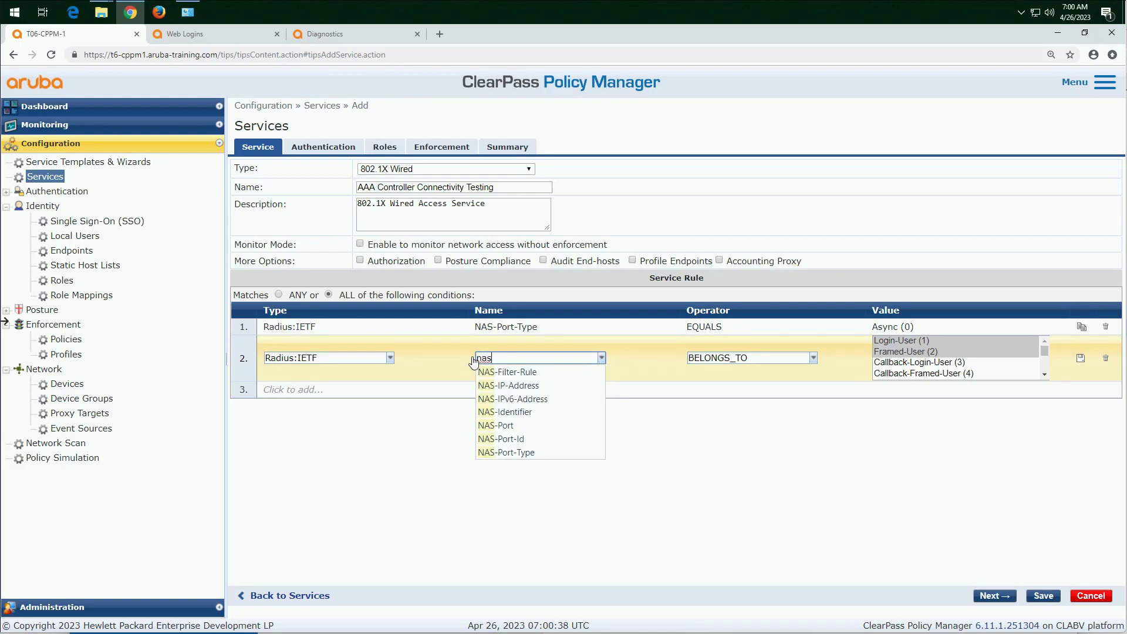
{"action": "left_click", "coordinate": [516, 444]}
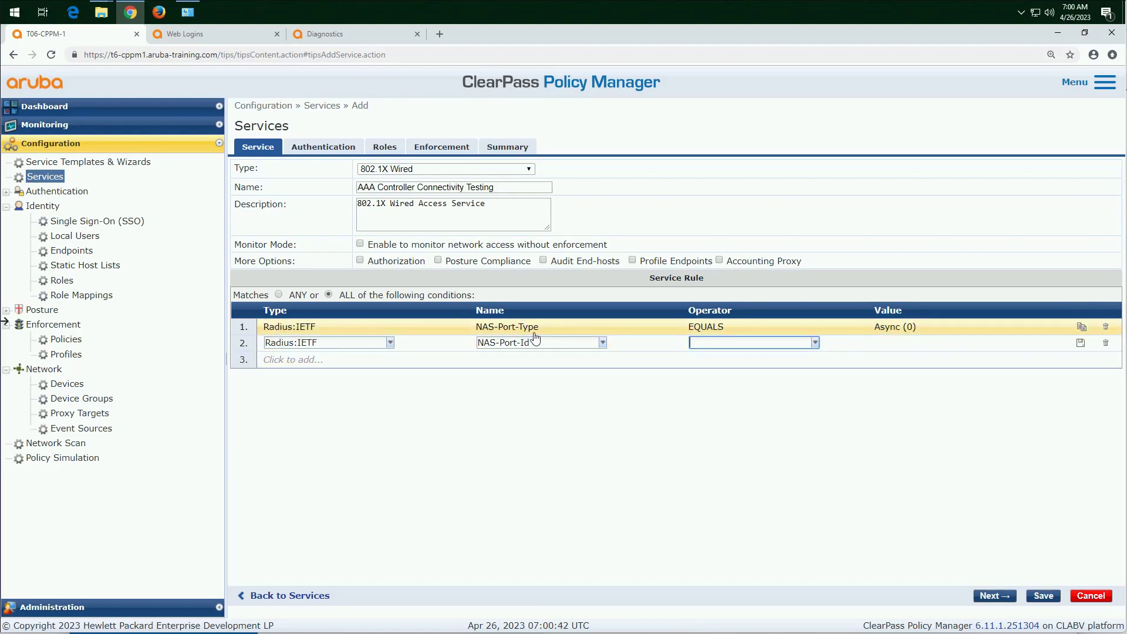
{"action": "left_click", "coordinate": [715, 341]}
{"action": "type", "text": "eq"}
{"action": "key", "text": "Return"}
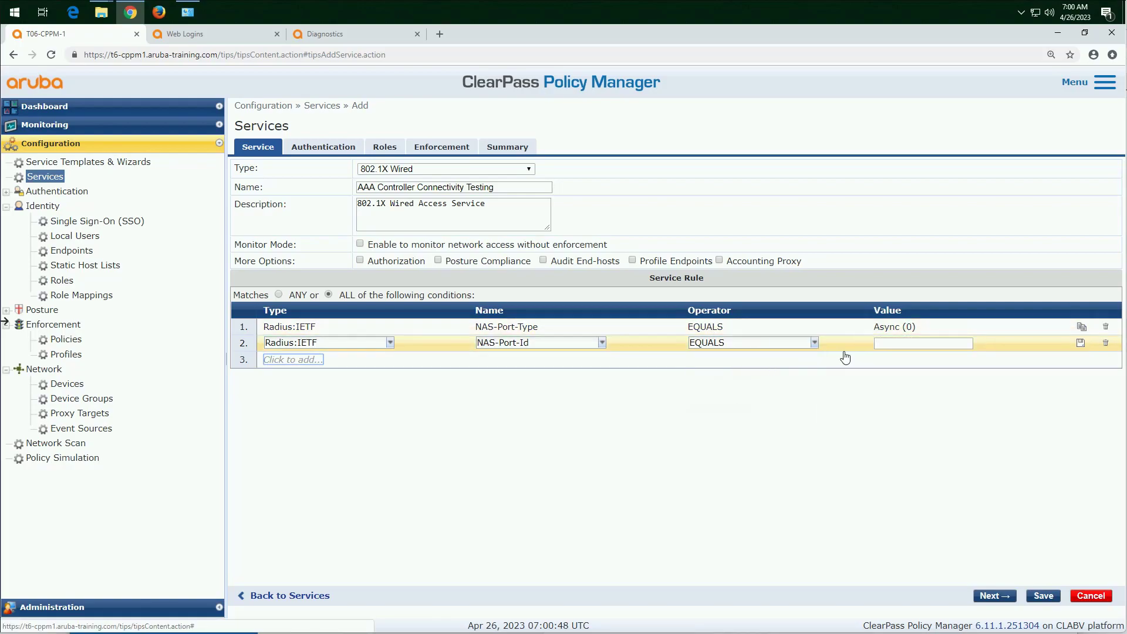
{"action": "left_click", "coordinate": [896, 342]}
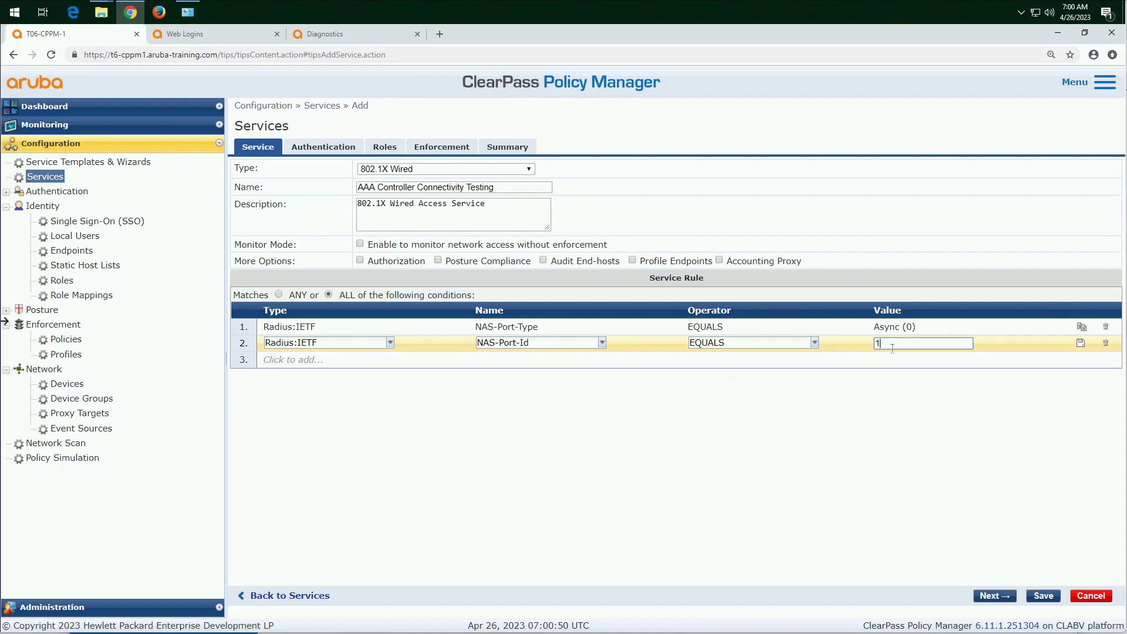
{"action": "type", "text": "1"}
{"action": "key", "text": "Return"}
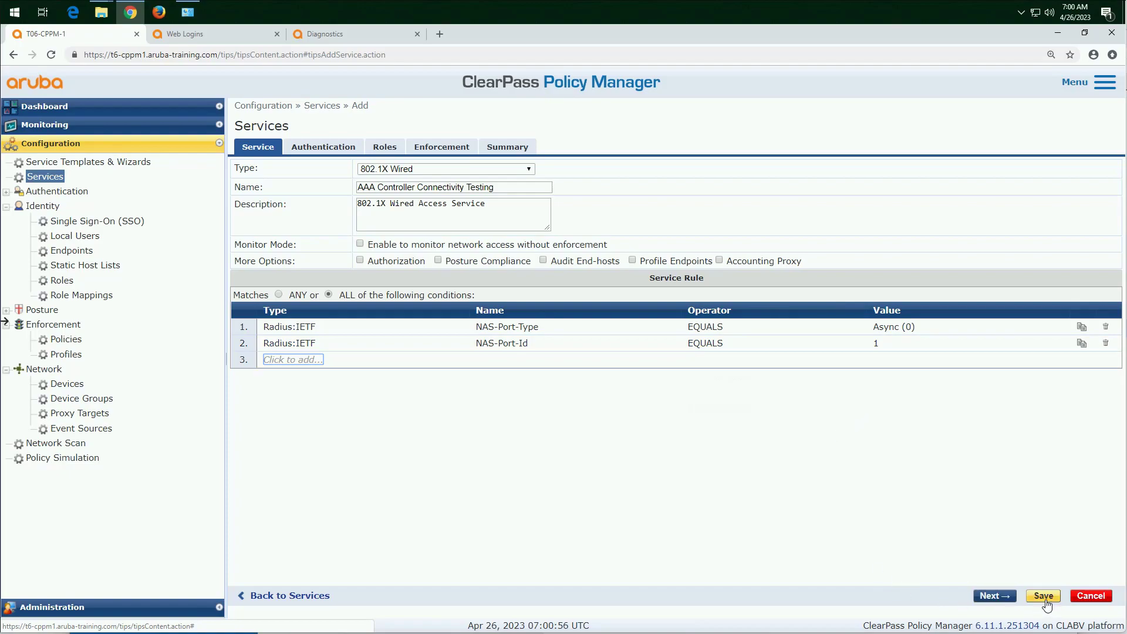
Step: Remove all default EAP authentication methods from the new service
{"action": "left_click", "coordinate": [994, 596]}
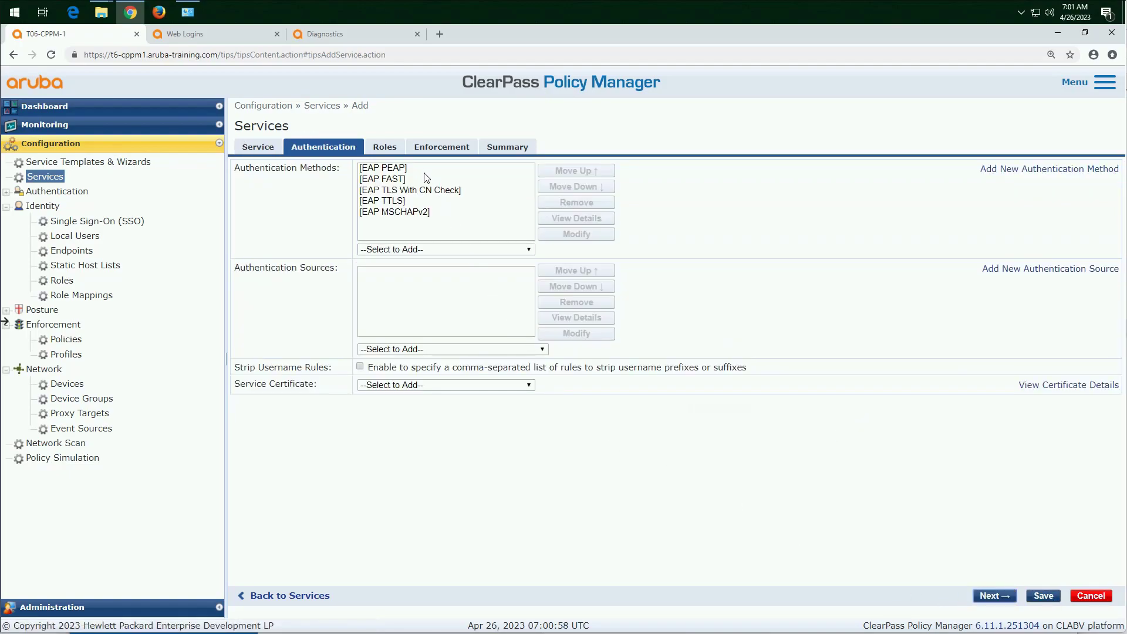
{"action": "left_click", "coordinate": [426, 170]}
{"action": "left_click", "coordinate": [598, 204]}
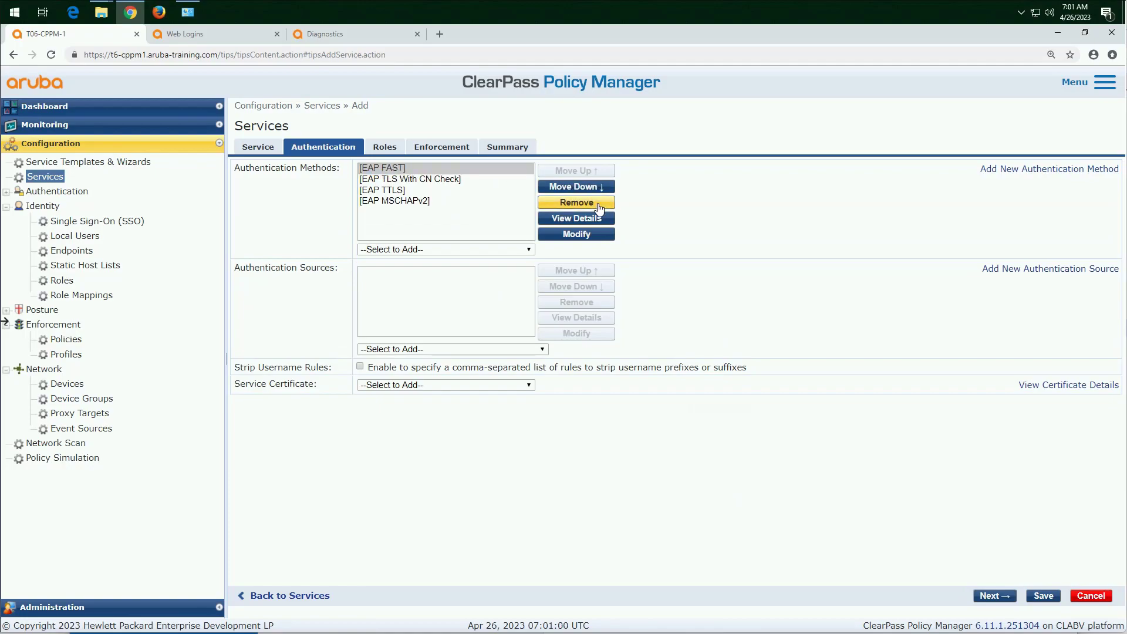
{"action": "left_click", "coordinate": [599, 203]}
{"action": "left_click", "coordinate": [598, 203]}
{"action": "left_click", "coordinate": [599, 203]}
{"action": "left_click", "coordinate": [598, 204]}
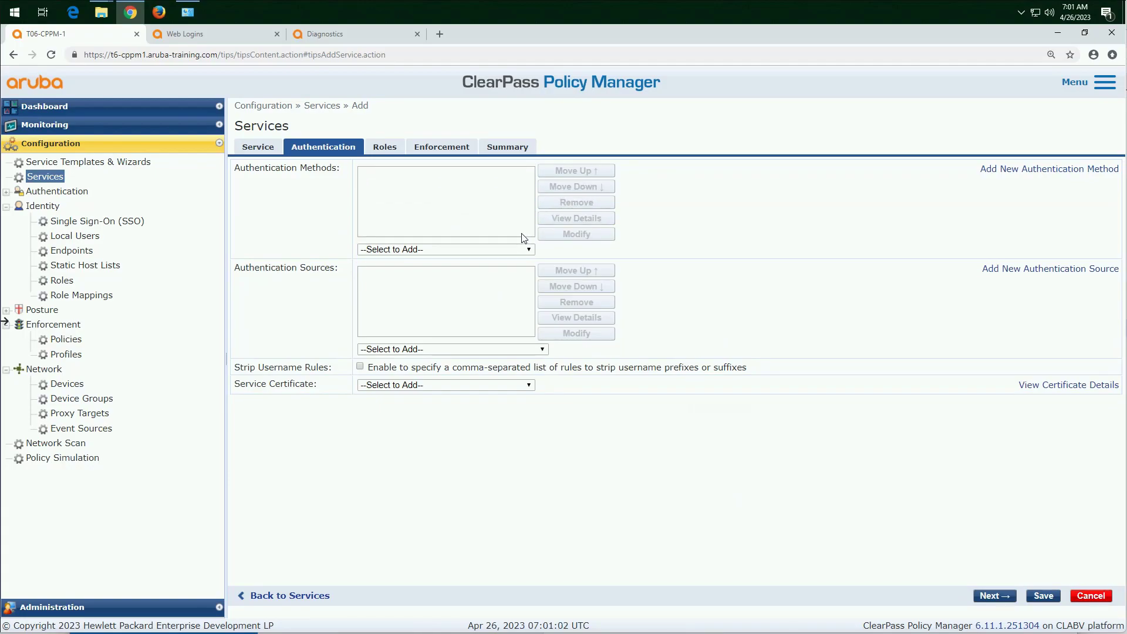
Step: Add MSCHAP and PAP as the service's authentication methods
{"action": "left_click", "coordinate": [529, 250]}
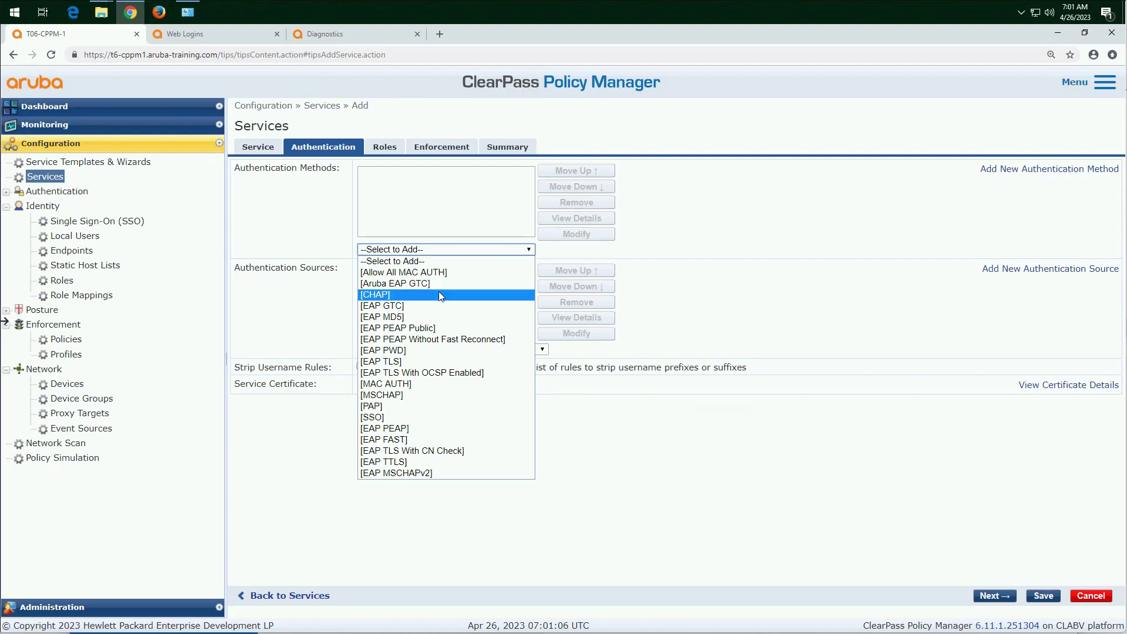
{"action": "left_click", "coordinate": [393, 398]}
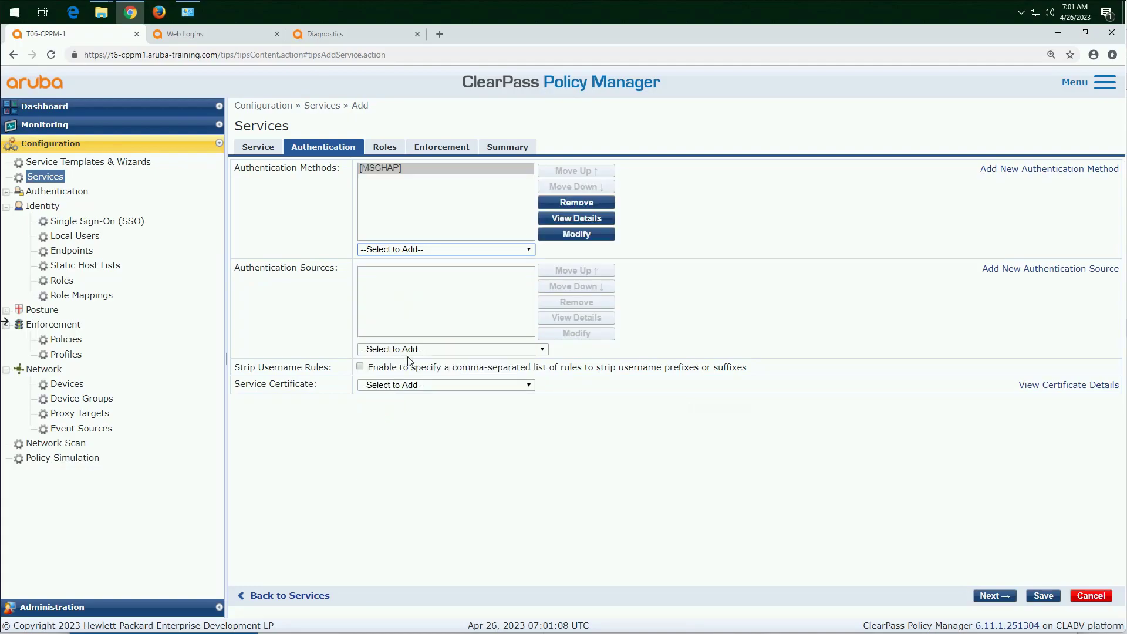
{"action": "left_click", "coordinate": [529, 251]}
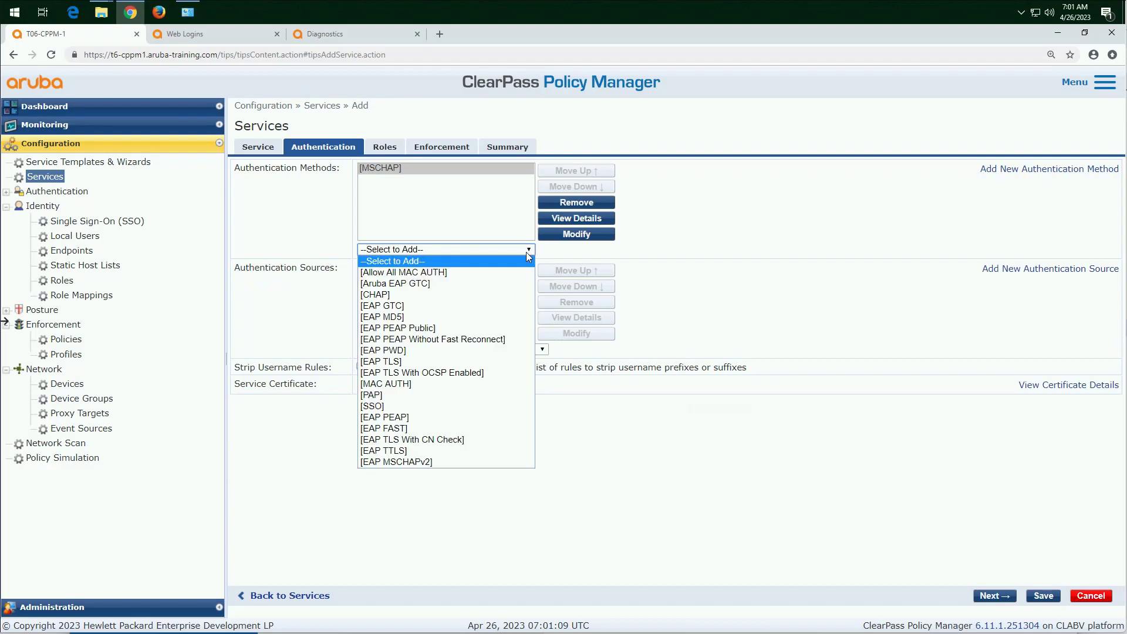
{"action": "left_click", "coordinate": [397, 396]}
Step: Add [Local User Repository] [Local SQL DB] as the authentication source and save the service
{"action": "left_click", "coordinate": [416, 350]}
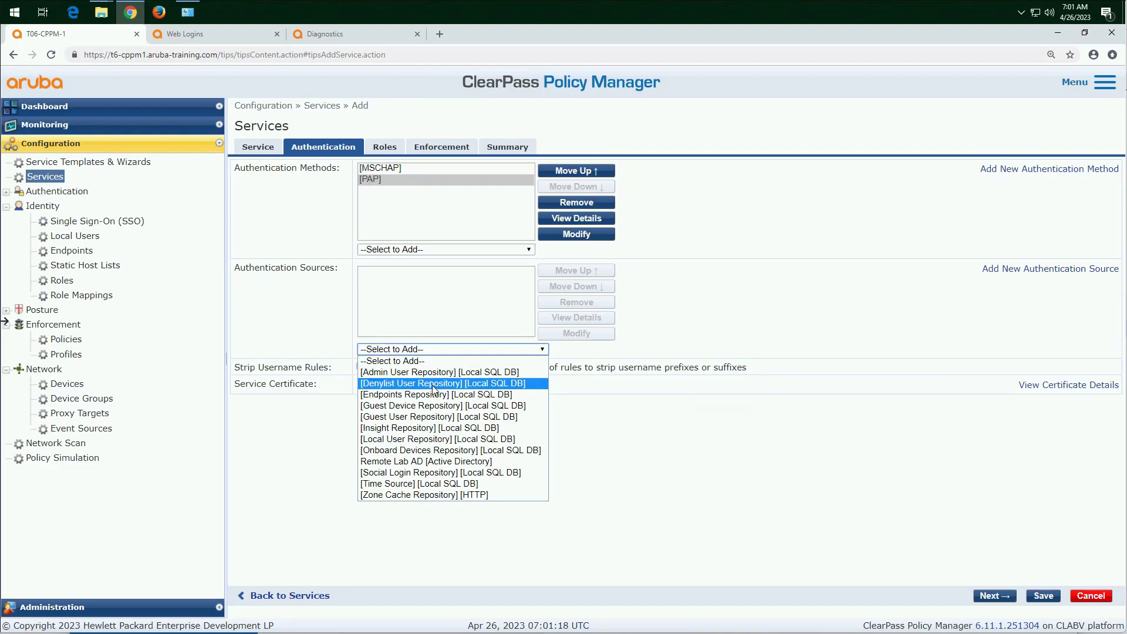
{"action": "left_click", "coordinate": [422, 440]}
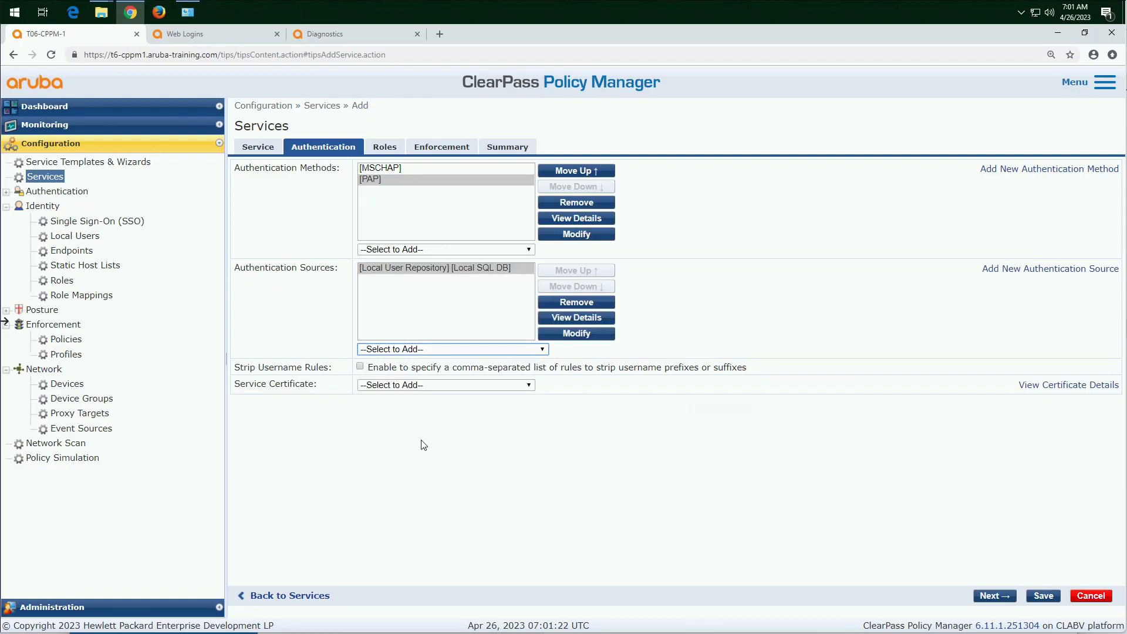
{"action": "left_click", "coordinate": [992, 596]}
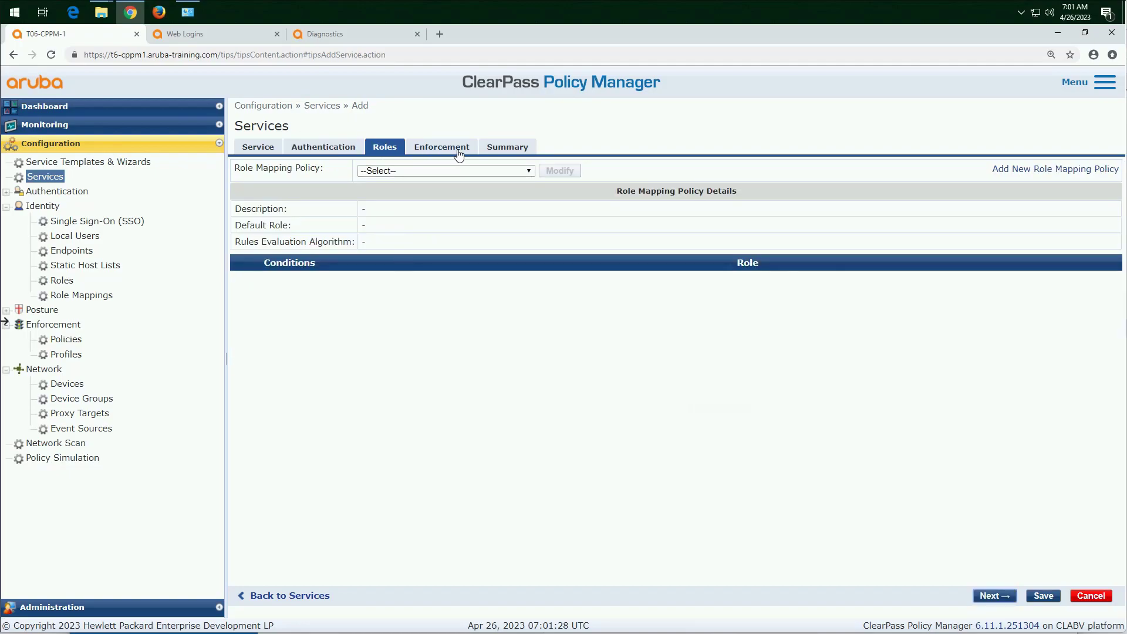
{"action": "left_click", "coordinate": [1043, 596]}
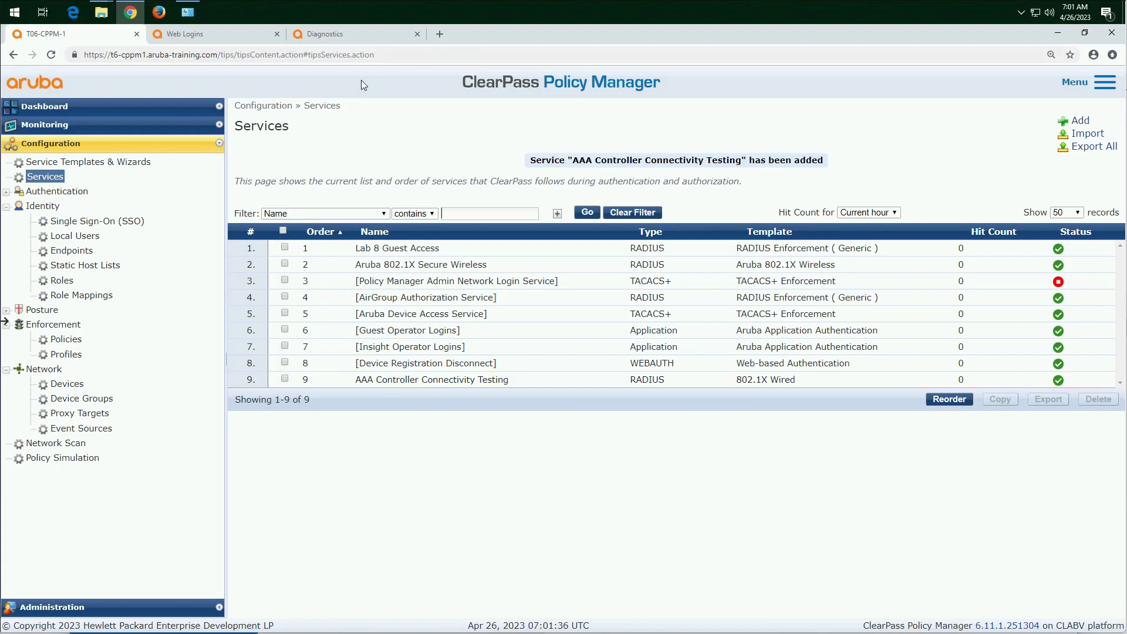
Step: Switch to the Mobility Controller and rerun the MSCHAPv2 AAA server test against ClearPass
{"action": "left_click", "coordinate": [339, 37]}
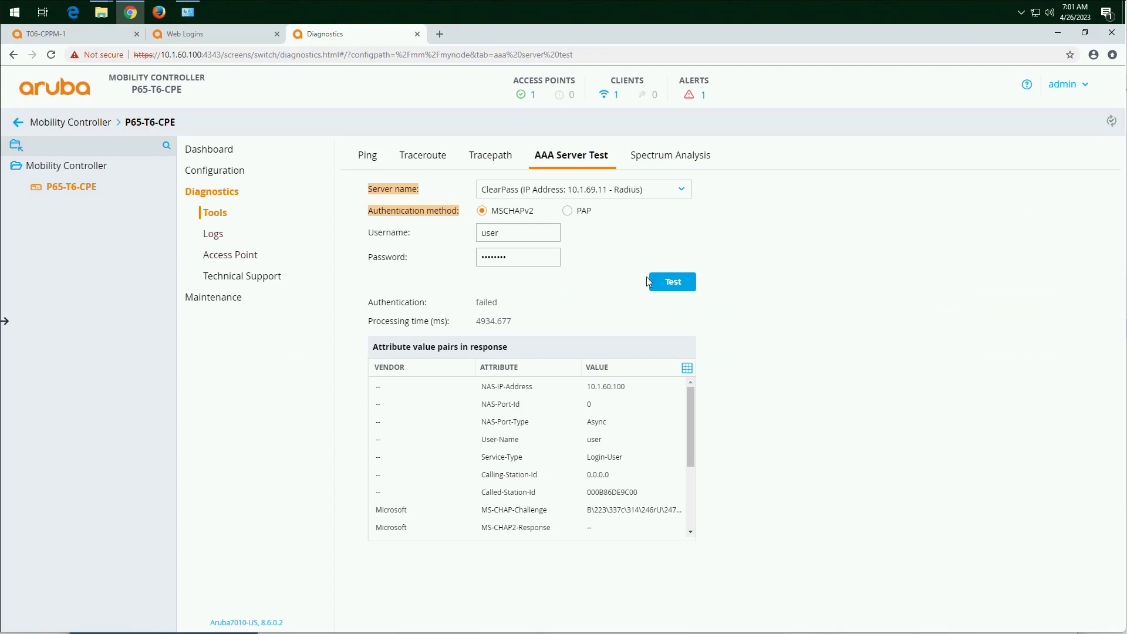
{"action": "left_click", "coordinate": [681, 285]}
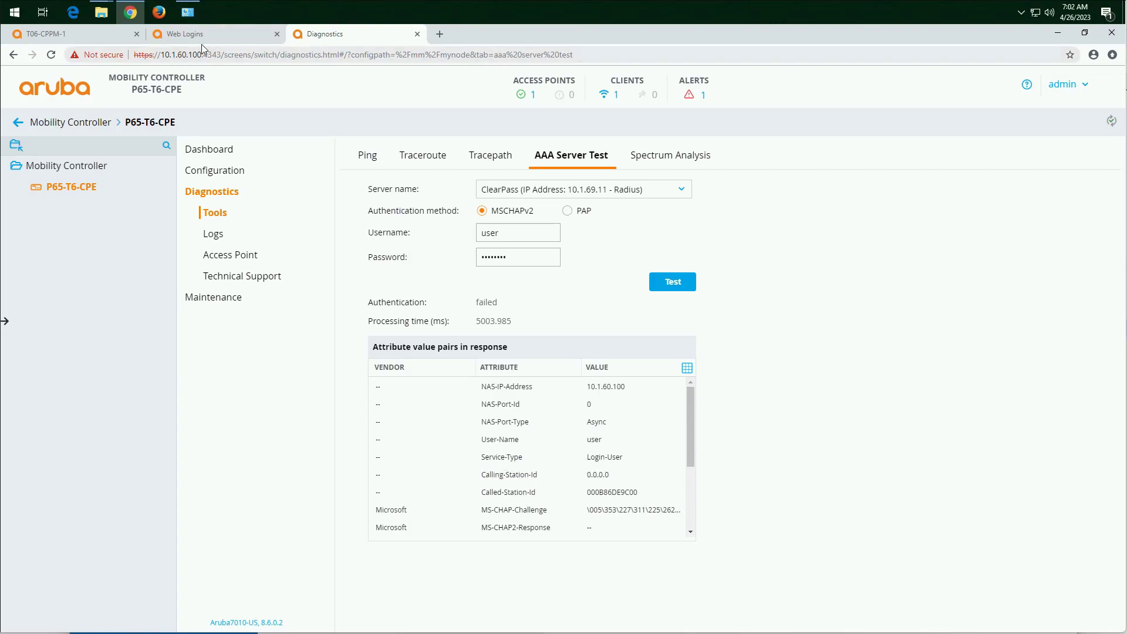
Step: Switch to ClearPass Policy Manager and review the AAA Controller Connectivity Testing service's summary and the newest Access Tracker request's alerts
{"action": "left_click", "coordinate": [80, 34]}
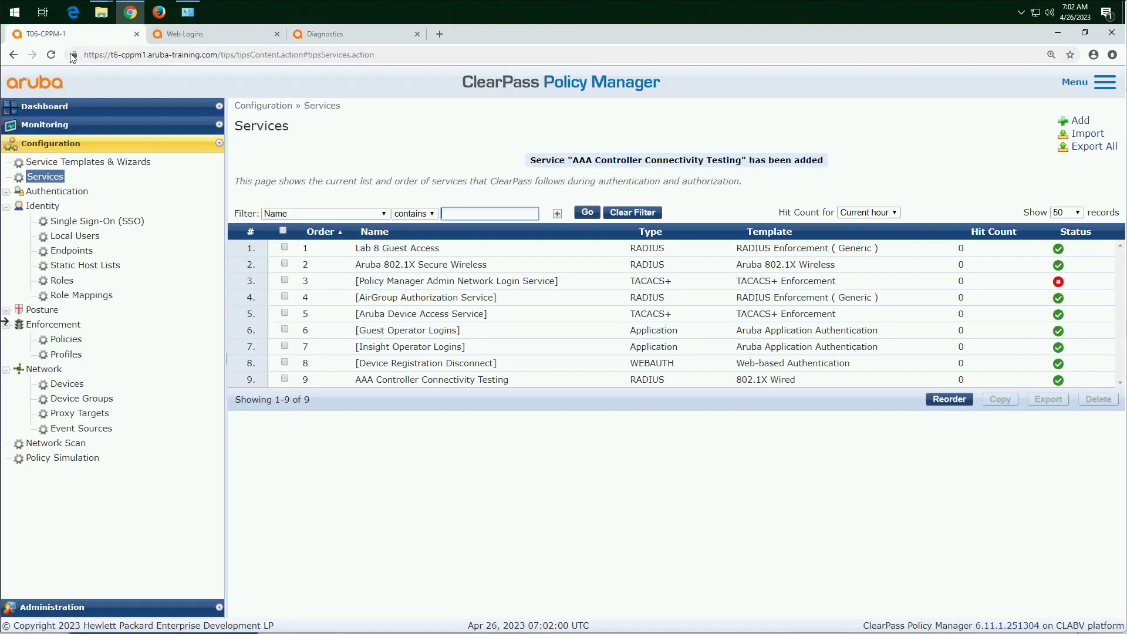
{"action": "left_click", "coordinate": [492, 383]}
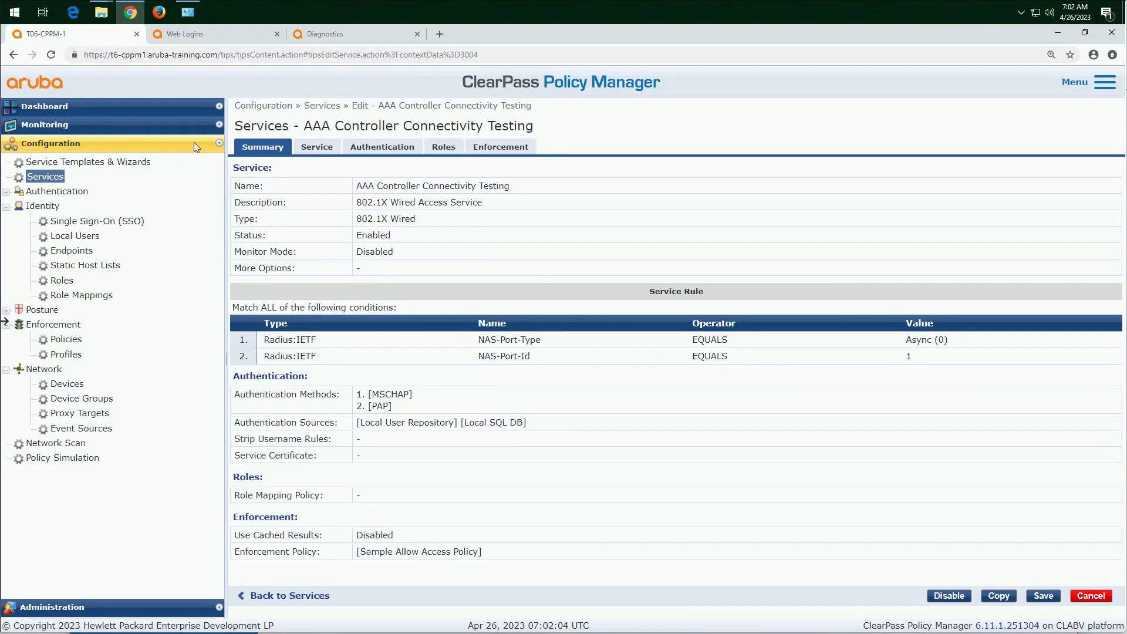
{"action": "left_click", "coordinate": [173, 125]}
{"action": "left_click", "coordinate": [80, 158]}
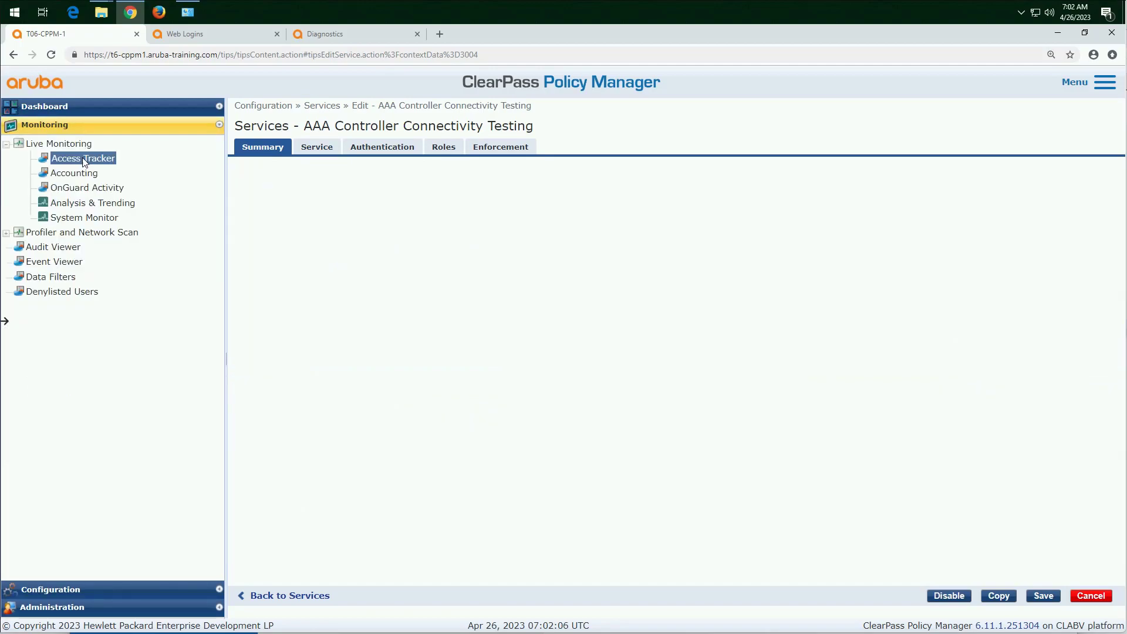
{"action": "left_click", "coordinate": [452, 255]}
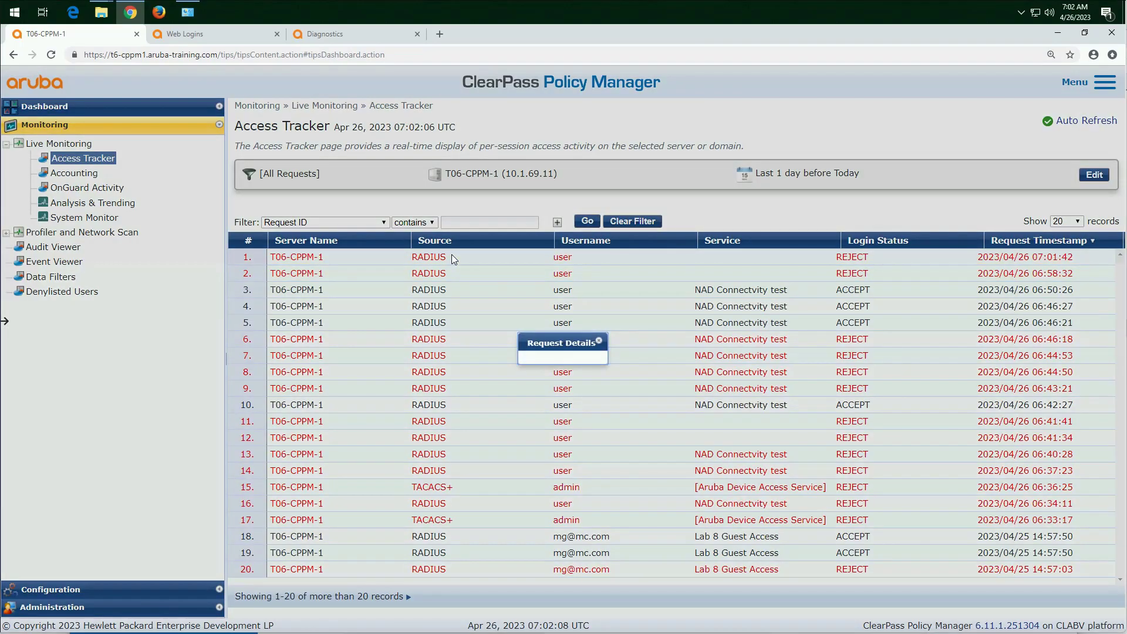
{"action": "left_click", "coordinate": [477, 174]}
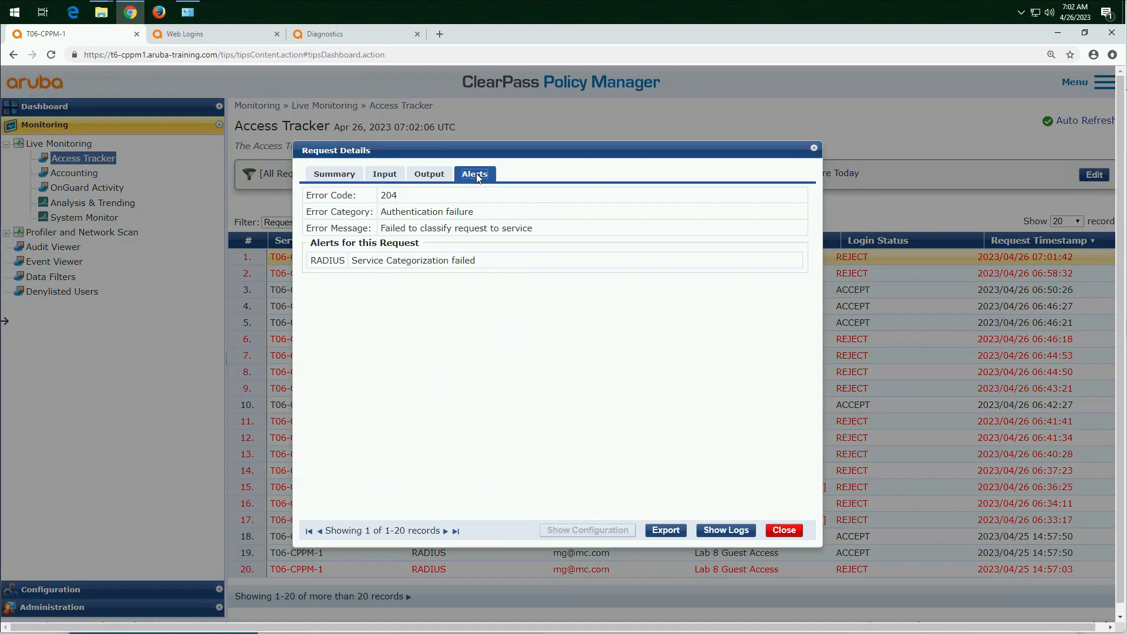
Step: Examine the newest request's RADIUS input attributes, focusing on NAS-Port-Type, to compare them with the service rule
{"action": "left_click", "coordinate": [383, 175]}
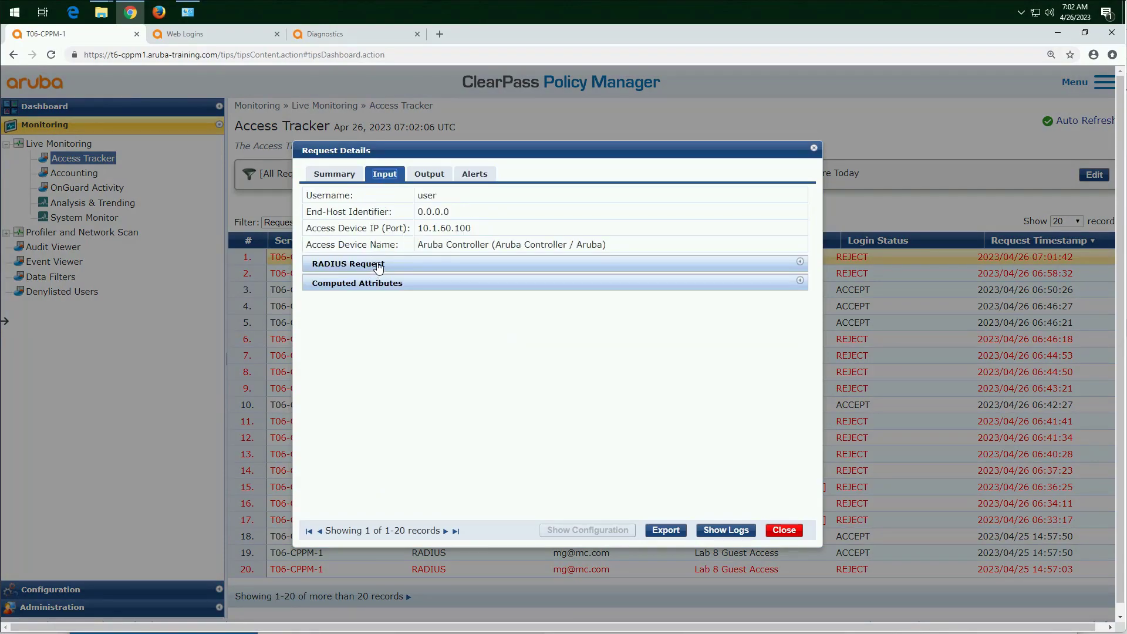
{"action": "left_click", "coordinate": [373, 264]}
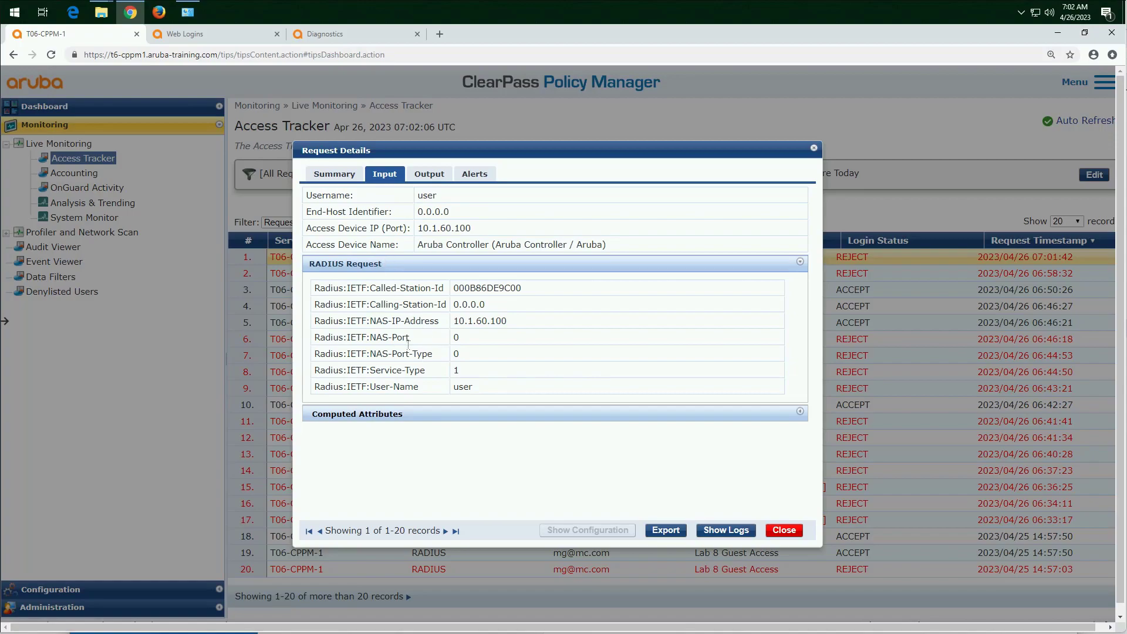
{"action": "left_click_drag", "start_coordinate": [434, 354], "coordinate": [394, 352]}
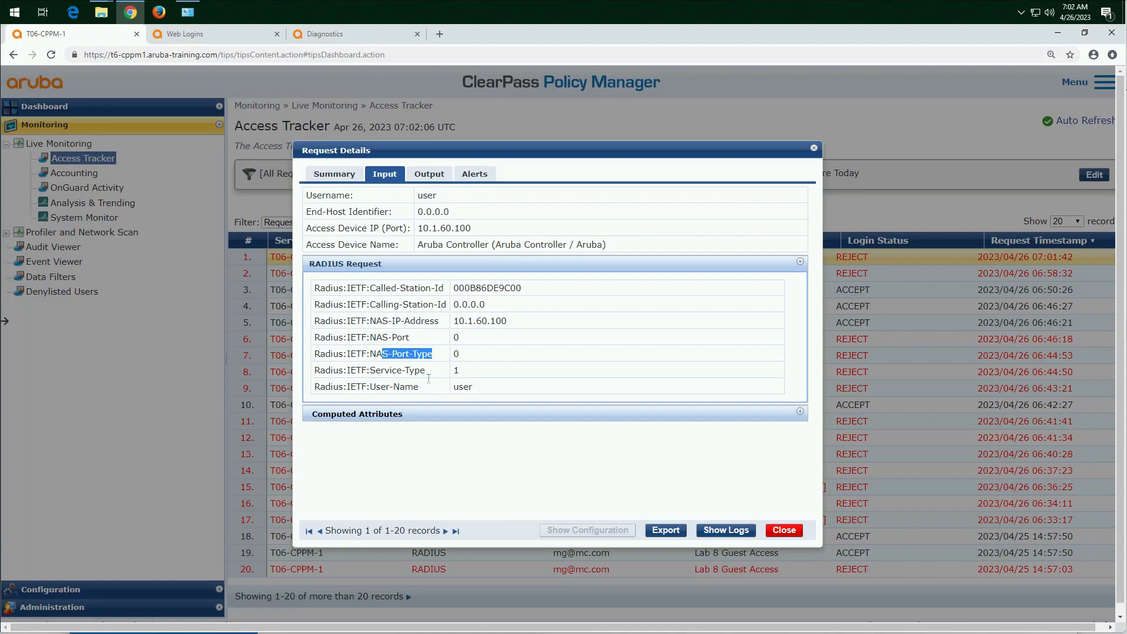
Step: Close the request details and open the AAA Controller Connectivity Testing service's rule conditions for editing
{"action": "left_click", "coordinate": [785, 530]}
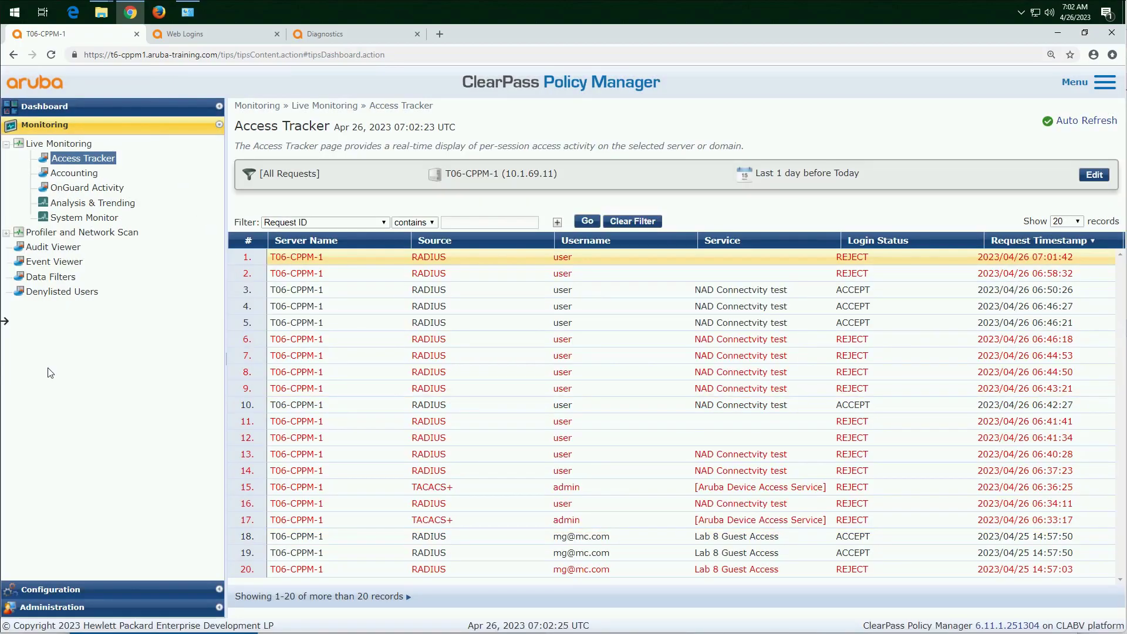
{"action": "left_click", "coordinate": [98, 589]}
{"action": "left_click", "coordinate": [64, 178]}
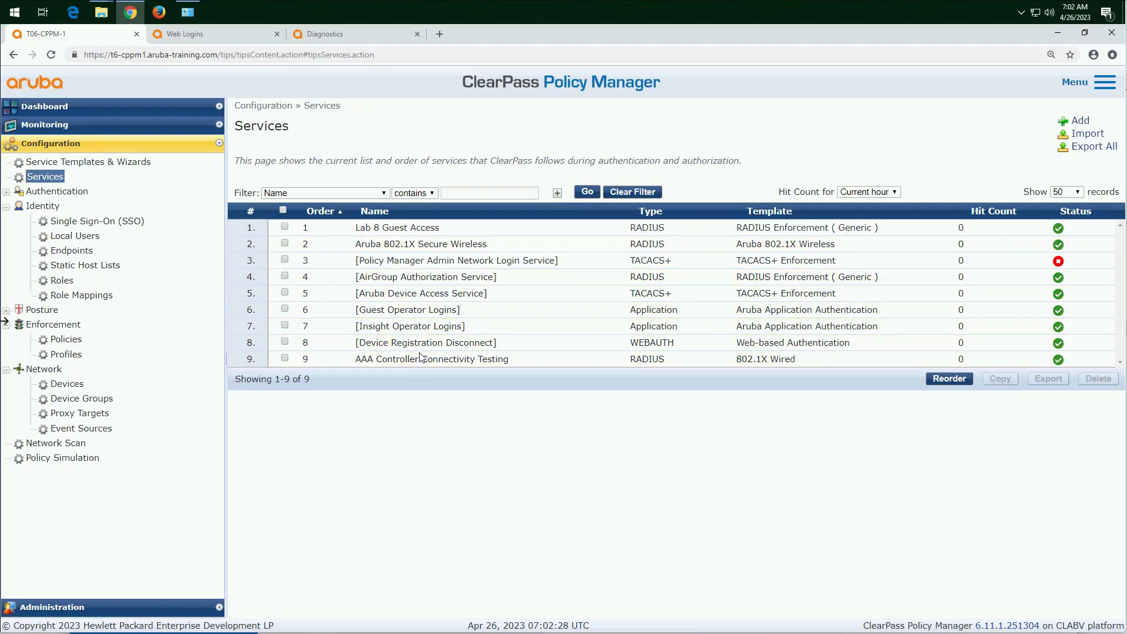
{"action": "left_click", "coordinate": [420, 357]}
{"action": "left_click", "coordinate": [316, 154]}
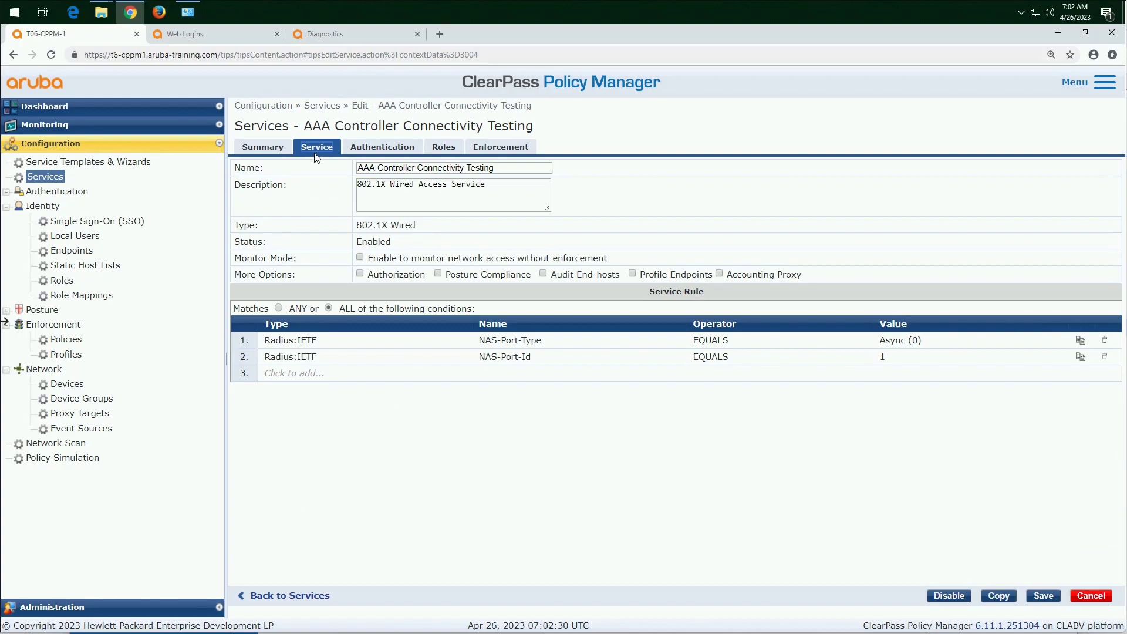
Step: Replace the NAS-Port-Id attribute in the second service rule condition with Service-Type
{"action": "left_click", "coordinate": [529, 361]}
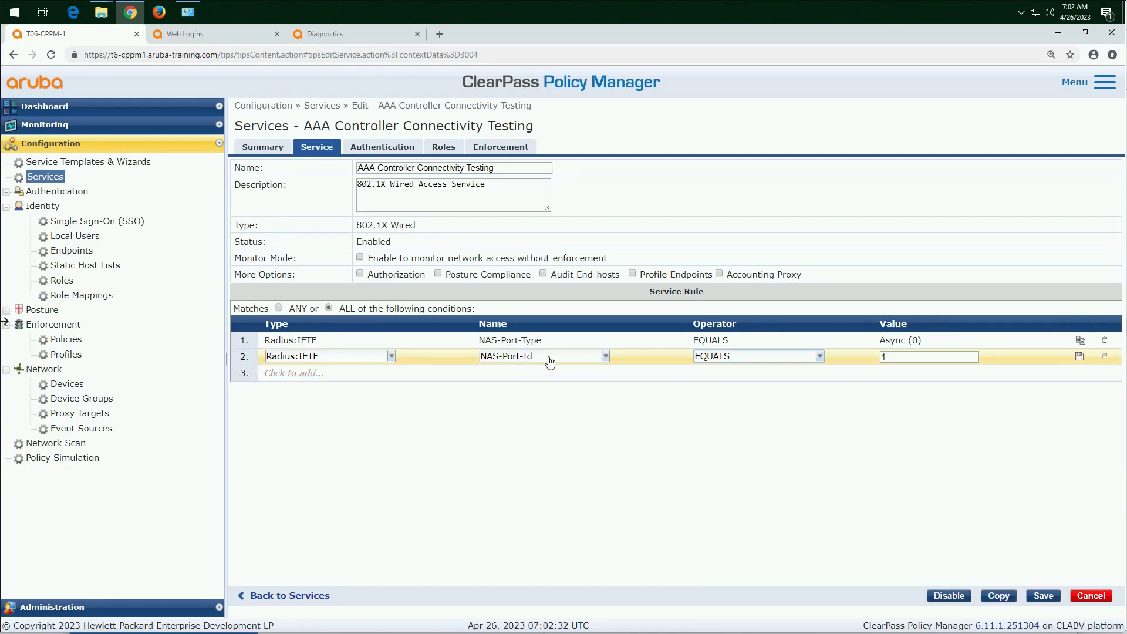
{"action": "left_click_drag", "start_coordinate": [548, 356], "coordinate": [482, 357]}
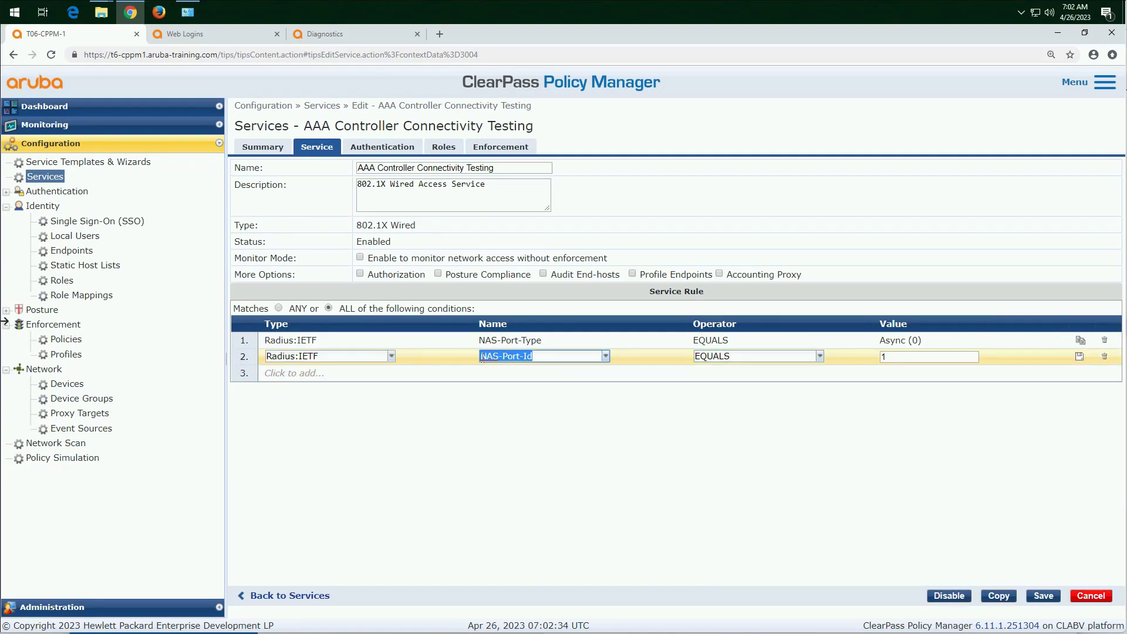
{"action": "key", "text": "BackSpace"}
{"action": "type", "text": "serv"}
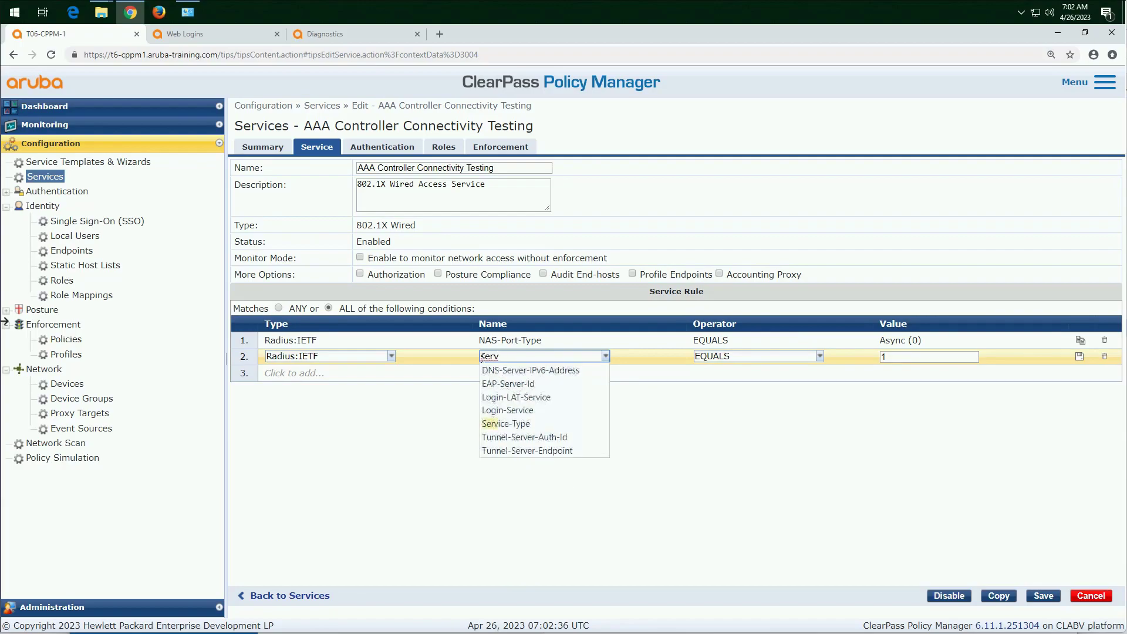
{"action": "left_click", "coordinate": [517, 425]}
Step: Complete the Service-Type condition as EQUALS Login-User (1) and save the service
{"action": "type", "text": "eq"}
{"action": "left_click", "coordinate": [741, 371]}
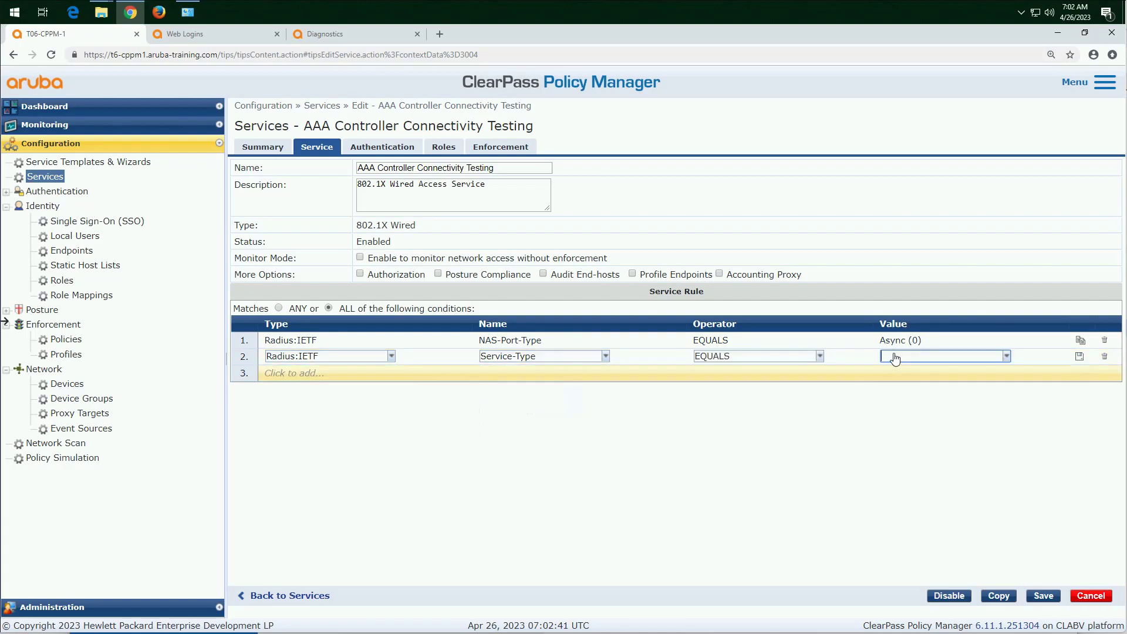
{"action": "left_click", "coordinate": [901, 356]}
{"action": "type", "text": "1"}
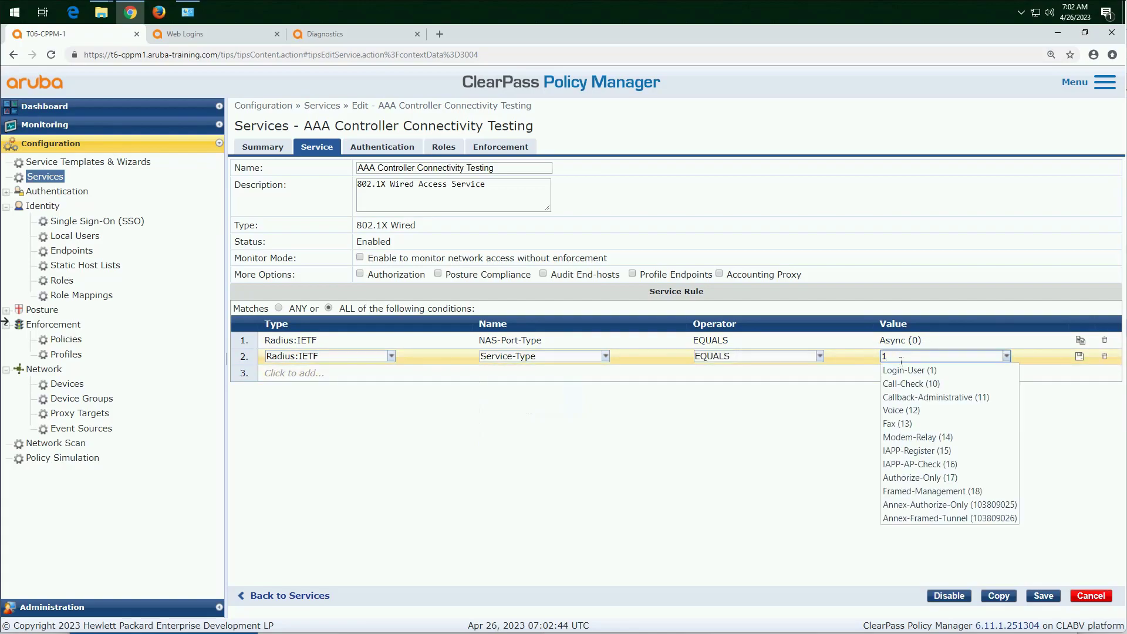
{"action": "left_click", "coordinate": [904, 371]}
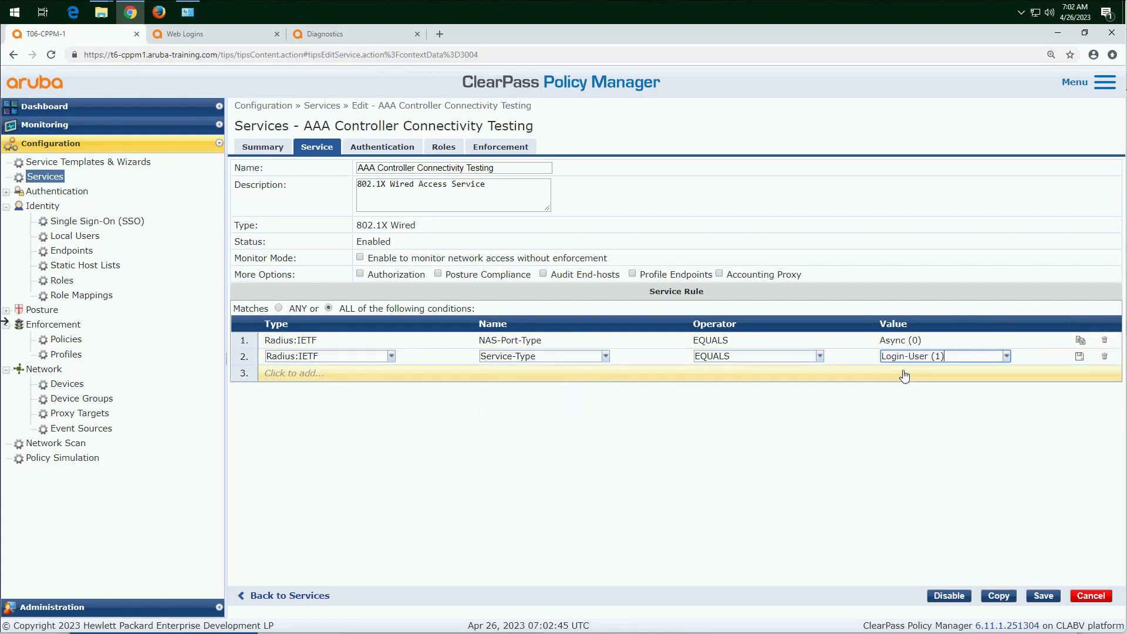
{"action": "left_click", "coordinate": [1079, 356]}
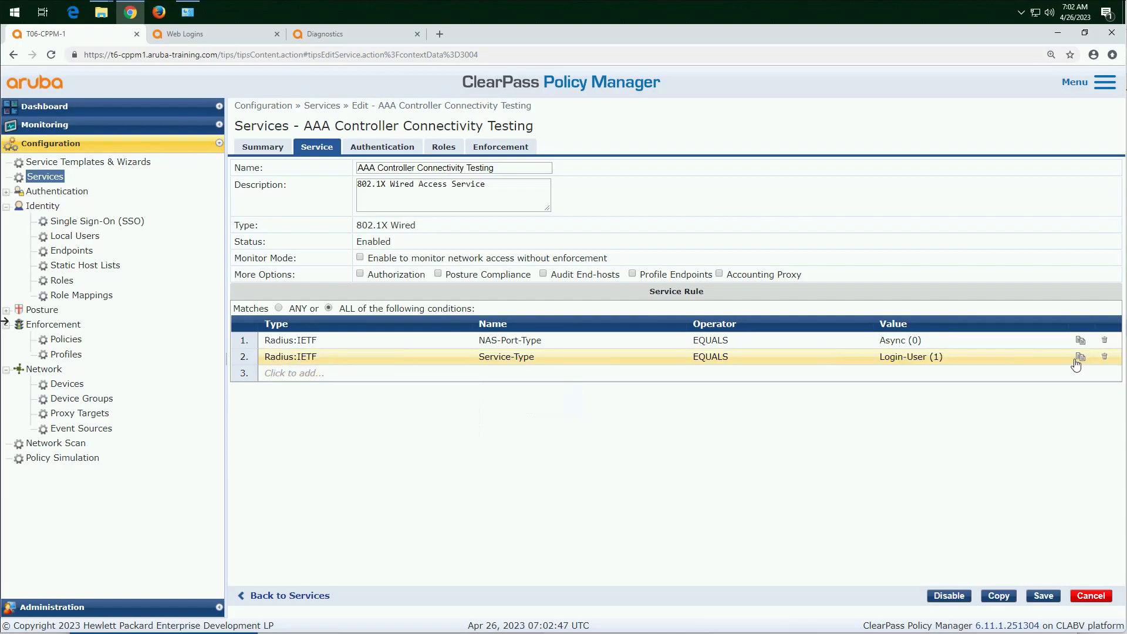
{"action": "left_click", "coordinate": [1040, 597]}
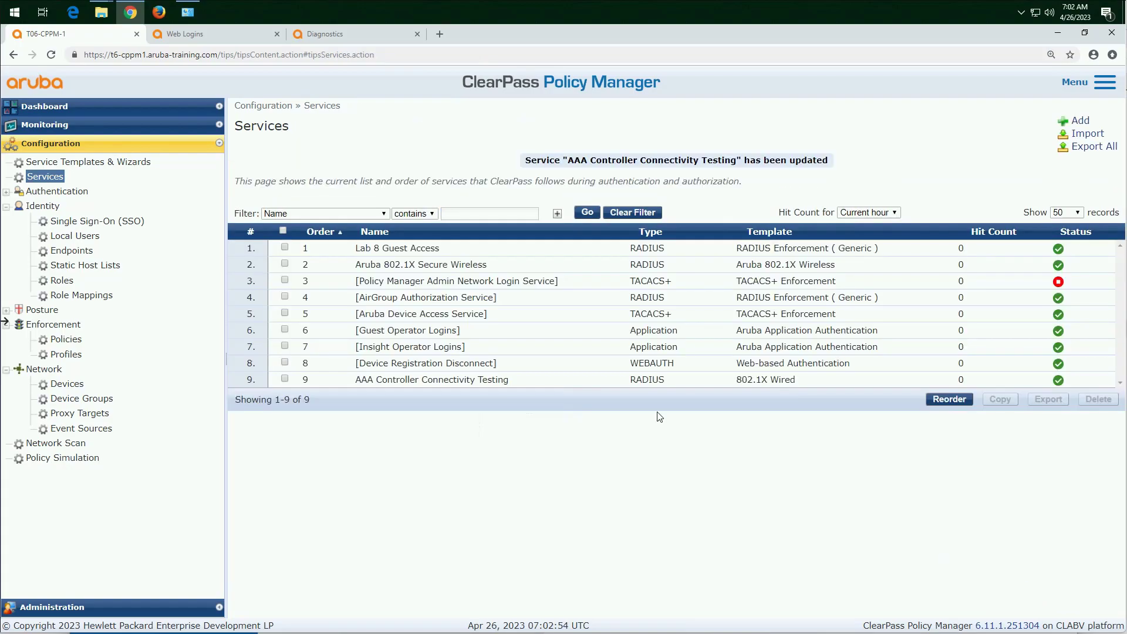
Step: Switch to the Mobility Controller, rerun the MSCHAPv2 AAA server test against ClearPass and check the authentication result
{"action": "left_click", "coordinate": [351, 34]}
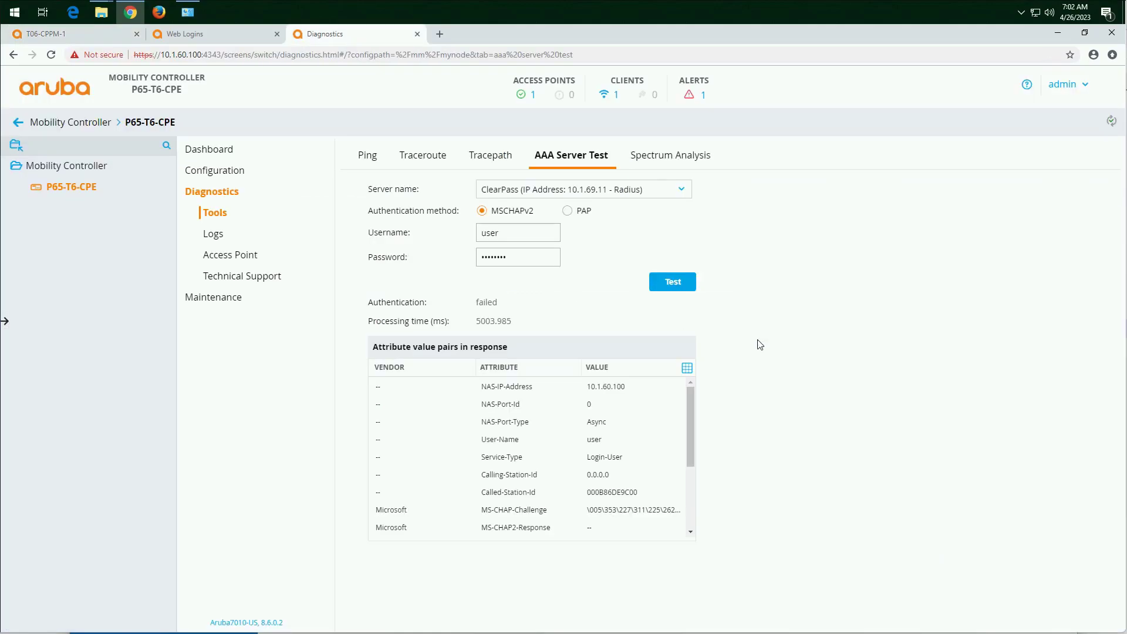
{"action": "left_click", "coordinate": [675, 276]}
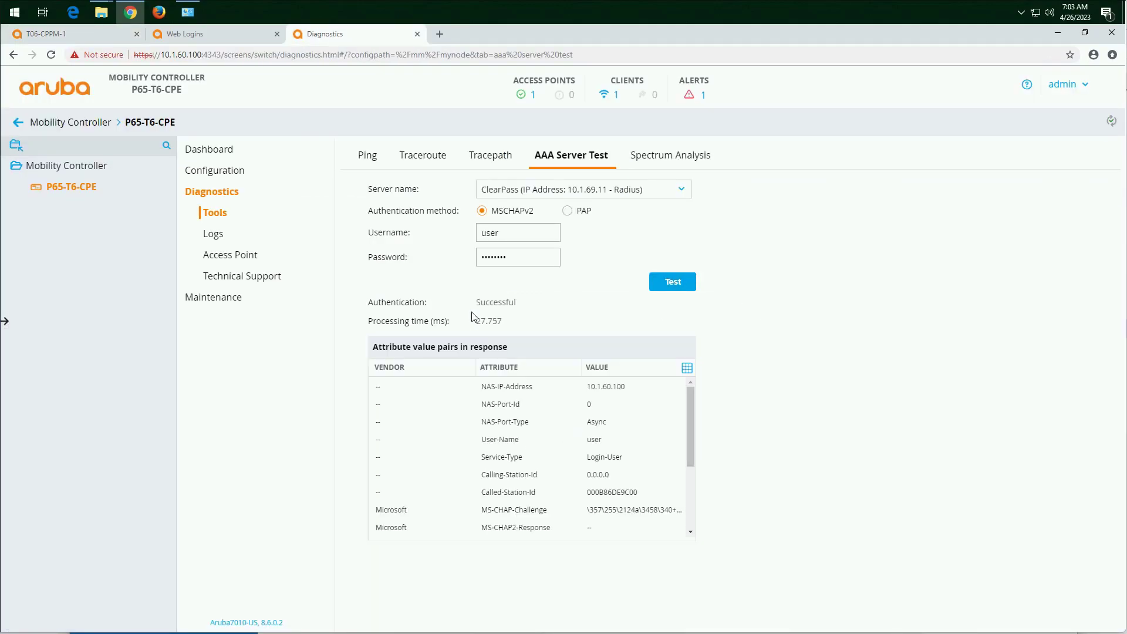
{"action": "left_click_drag", "start_coordinate": [519, 304], "coordinate": [464, 304]}
Step: Change the AAA server test's authentication method to PAP and run the test against ClearPass
{"action": "left_click", "coordinate": [64, 39]}
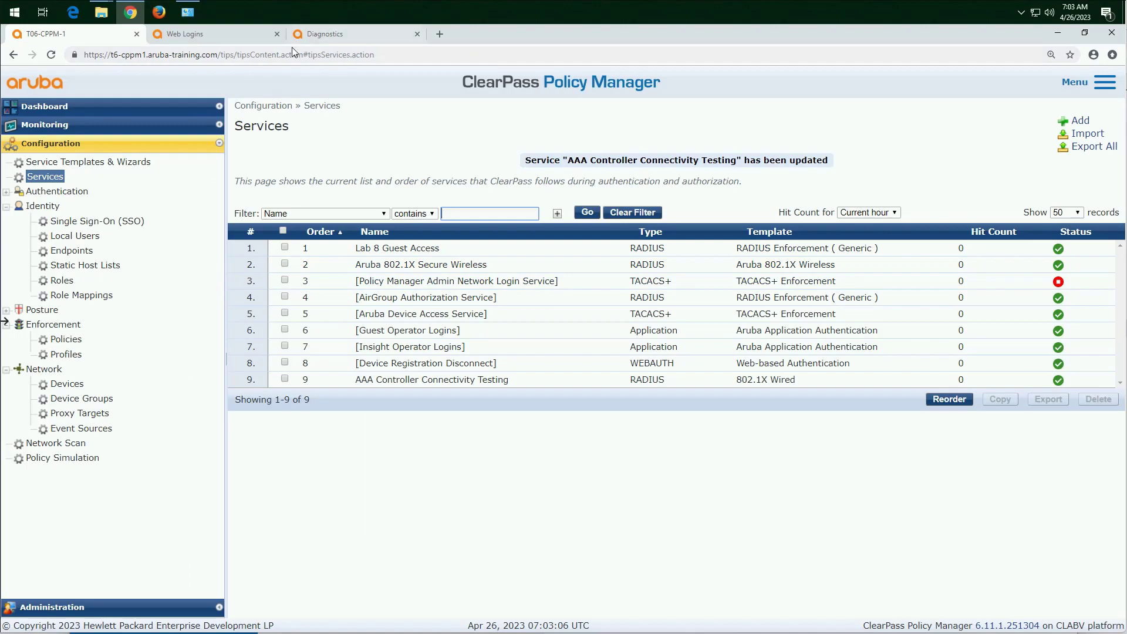
{"action": "left_click", "coordinate": [364, 35]}
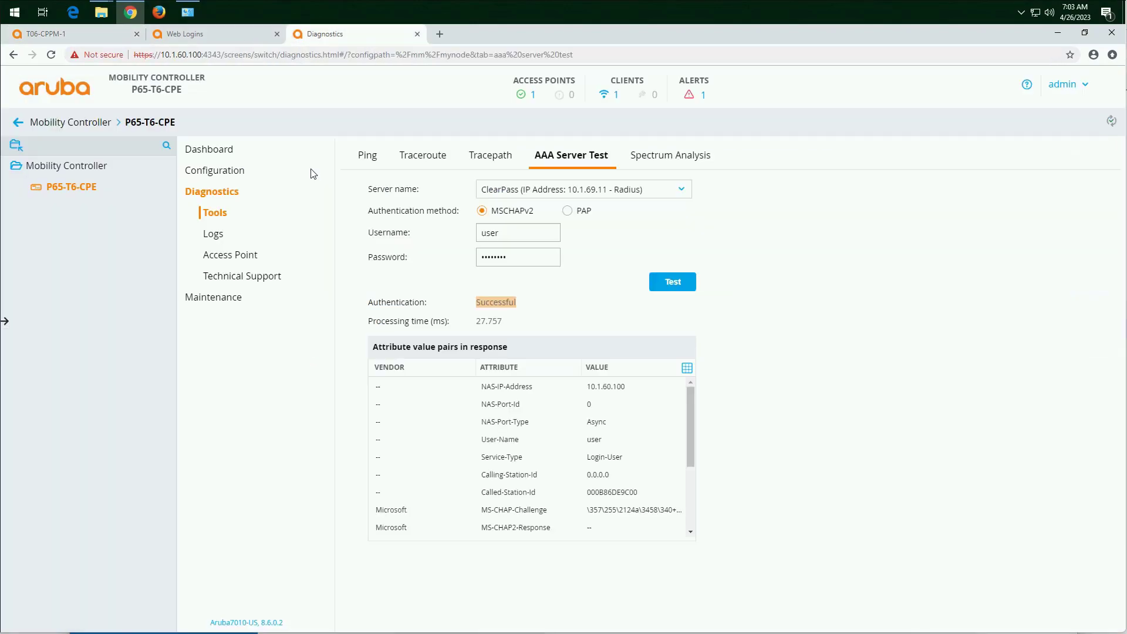
{"action": "left_click", "coordinate": [585, 213]}
{"action": "left_click", "coordinate": [684, 283]}
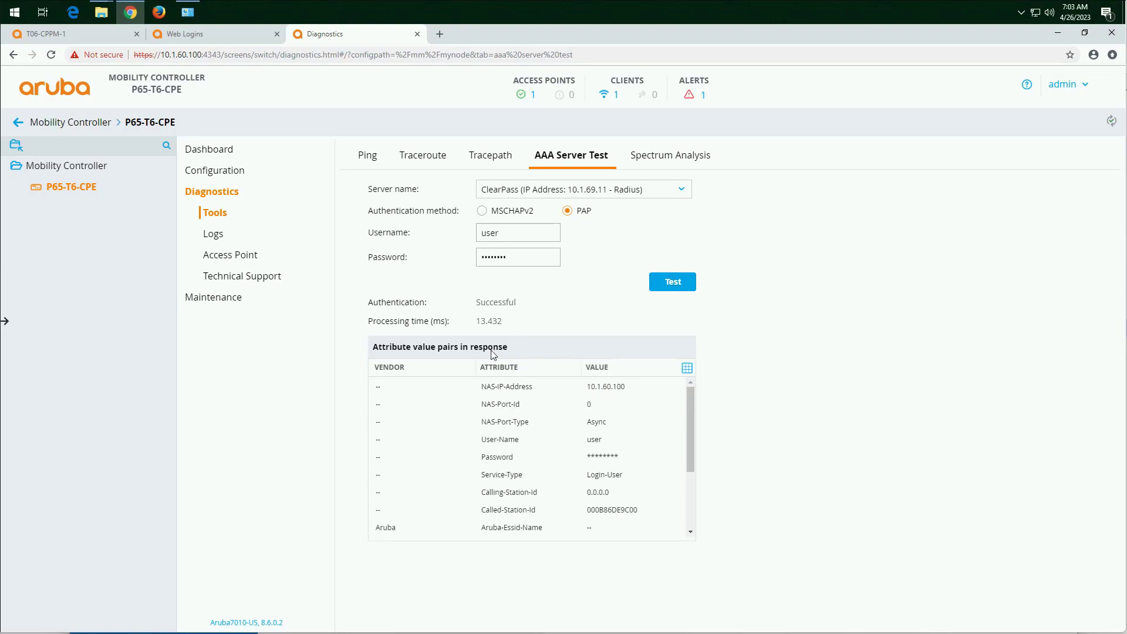
Step: Switch to ClearPass Policy Manager and open the details of the 07:02:57 AAA Controller Connectivity Testing request in Access Tracker
{"action": "left_click", "coordinate": [64, 35]}
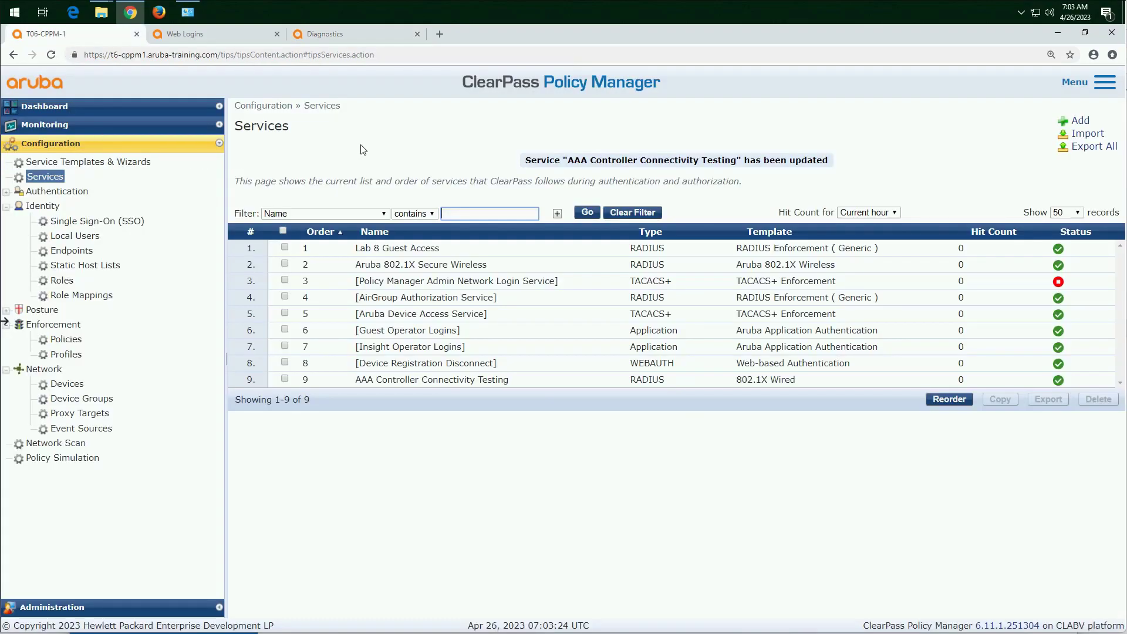
{"action": "left_click", "coordinate": [115, 125]}
{"action": "left_click", "coordinate": [83, 158]}
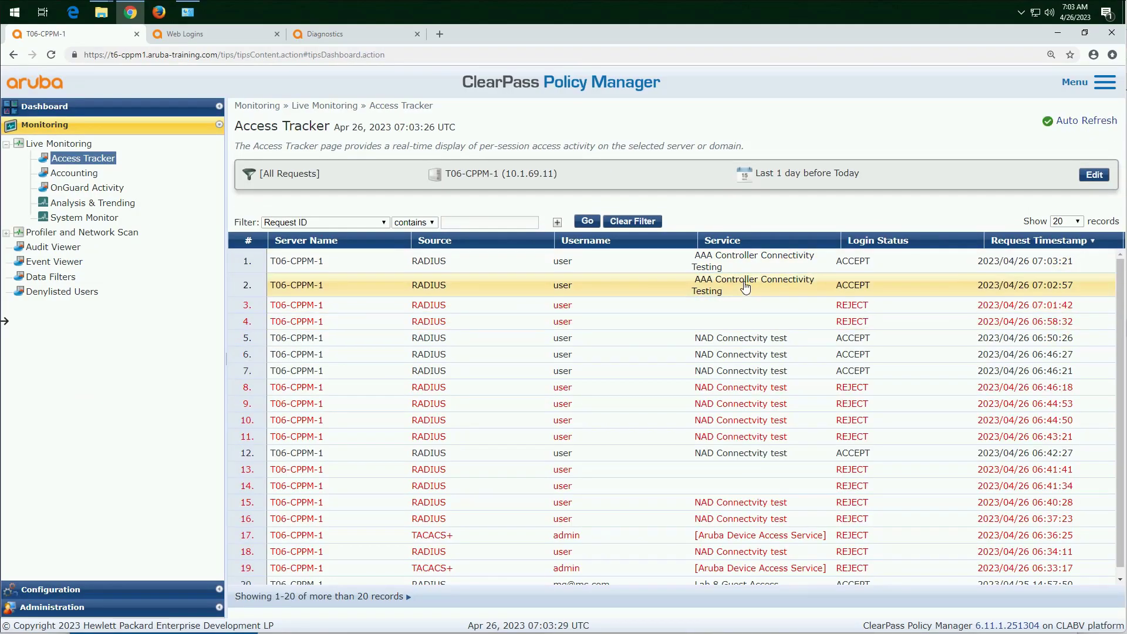
{"action": "left_click", "coordinate": [720, 286]}
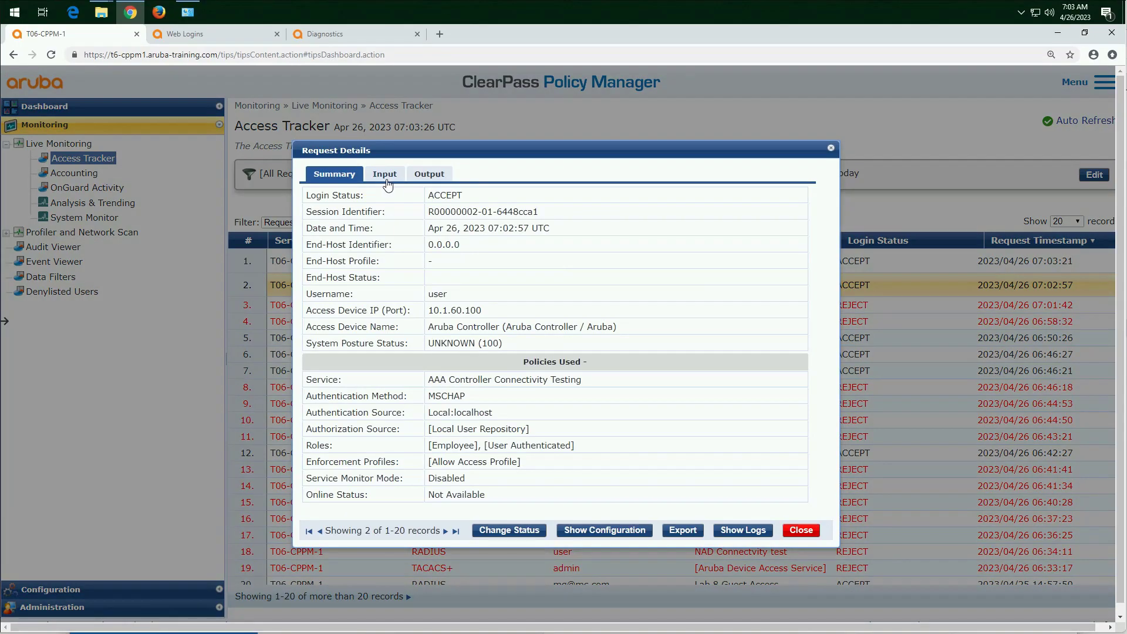
Step: Examine the request's RADIUS input attributes, including the Microsoft MS-CHAP2-Success attribute, and move on to the newest request
{"action": "left_click", "coordinate": [388, 183]}
{"action": "left_click", "coordinate": [409, 268]}
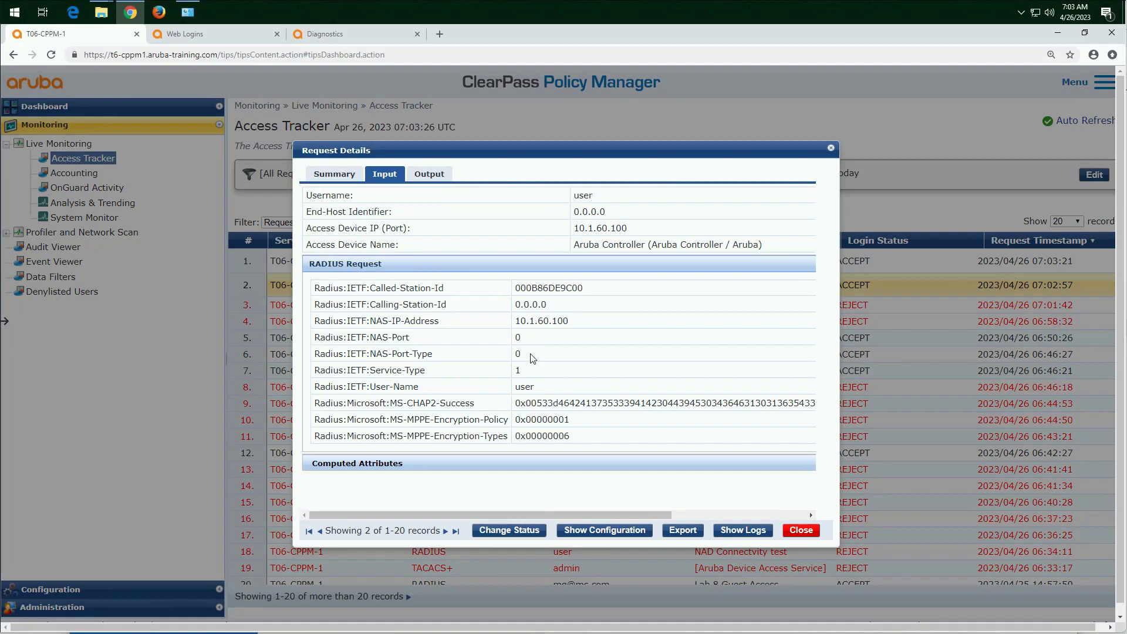
{"action": "left_click_drag", "start_coordinate": [478, 418], "coordinate": [413, 403]}
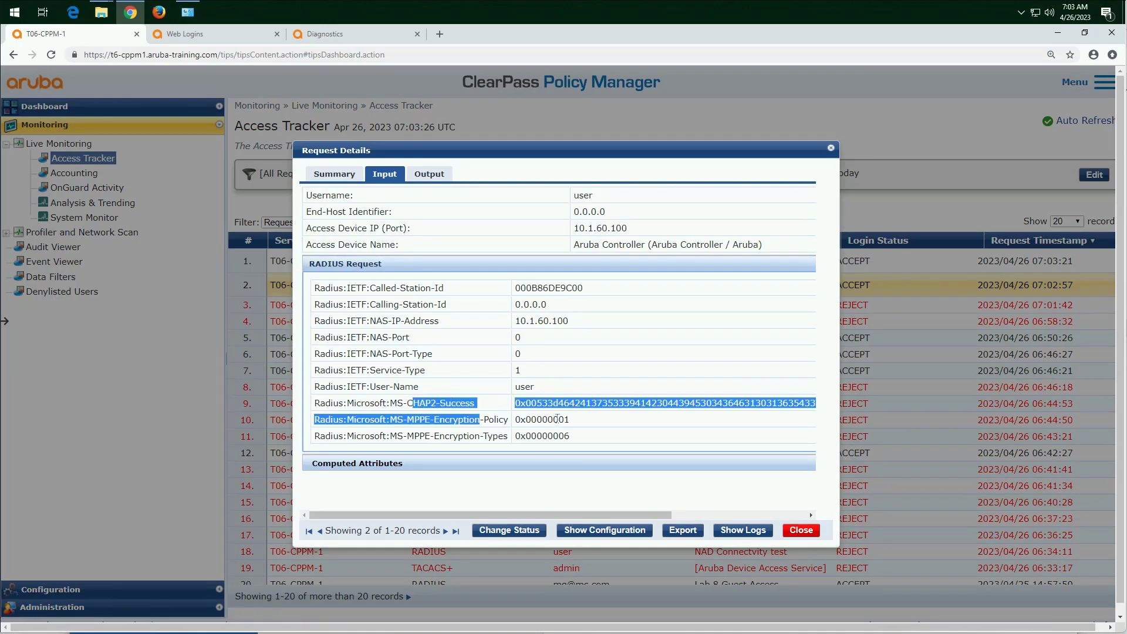
{"action": "left_click", "coordinate": [575, 403]}
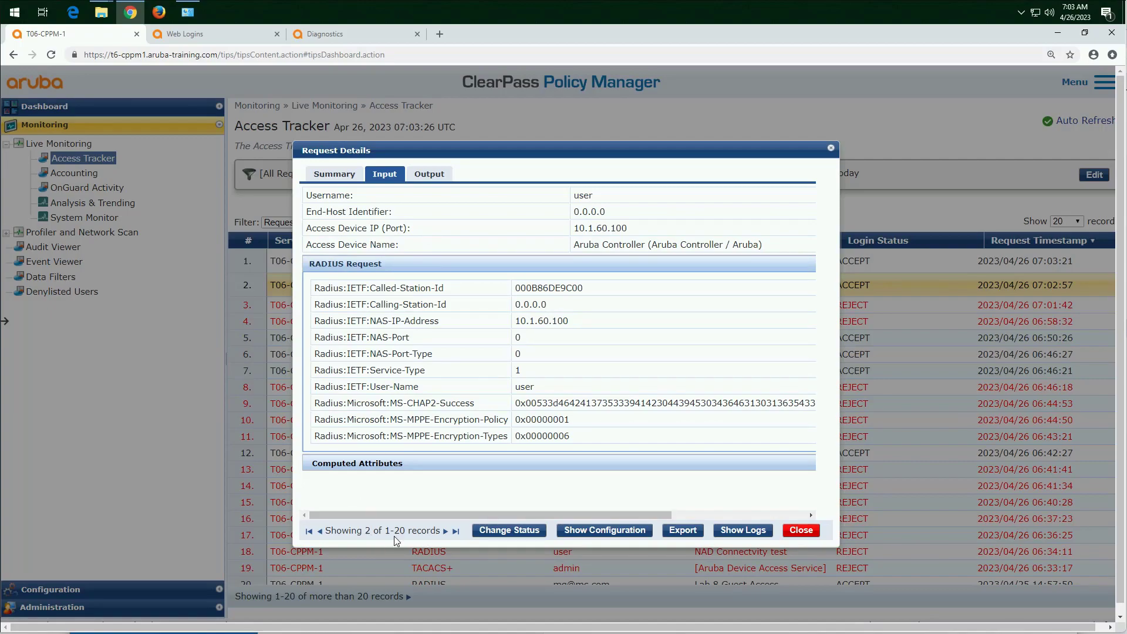
{"action": "left_click", "coordinate": [320, 532]}
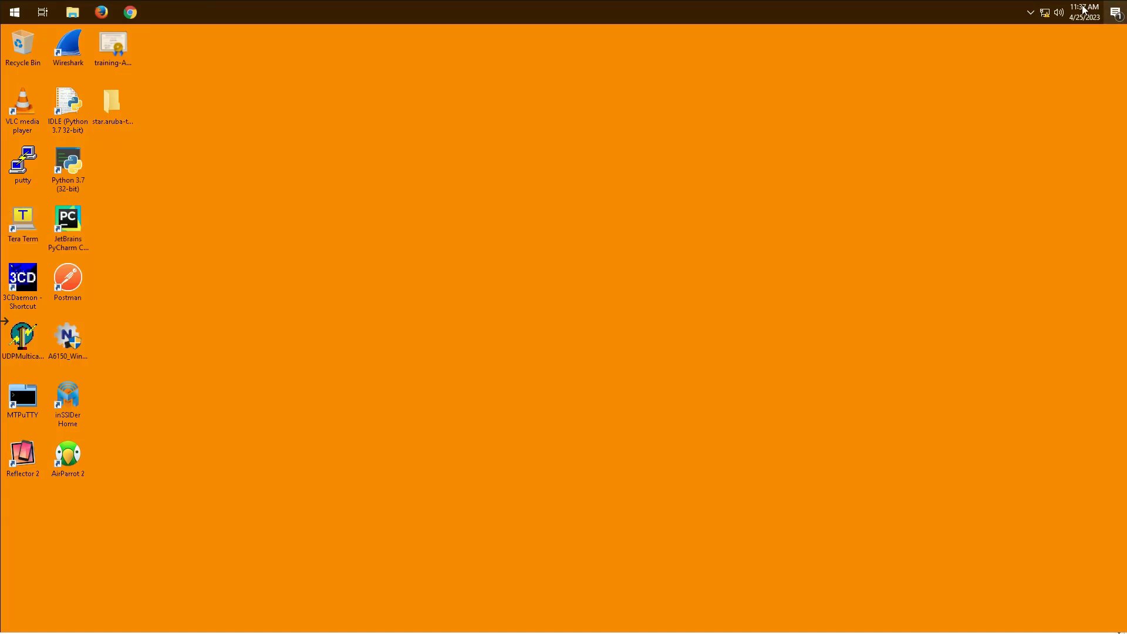
Step: On the Windows client desktop, connect to the secure65-6 wireless network
{"action": "left_click", "coordinate": [1047, 14]}
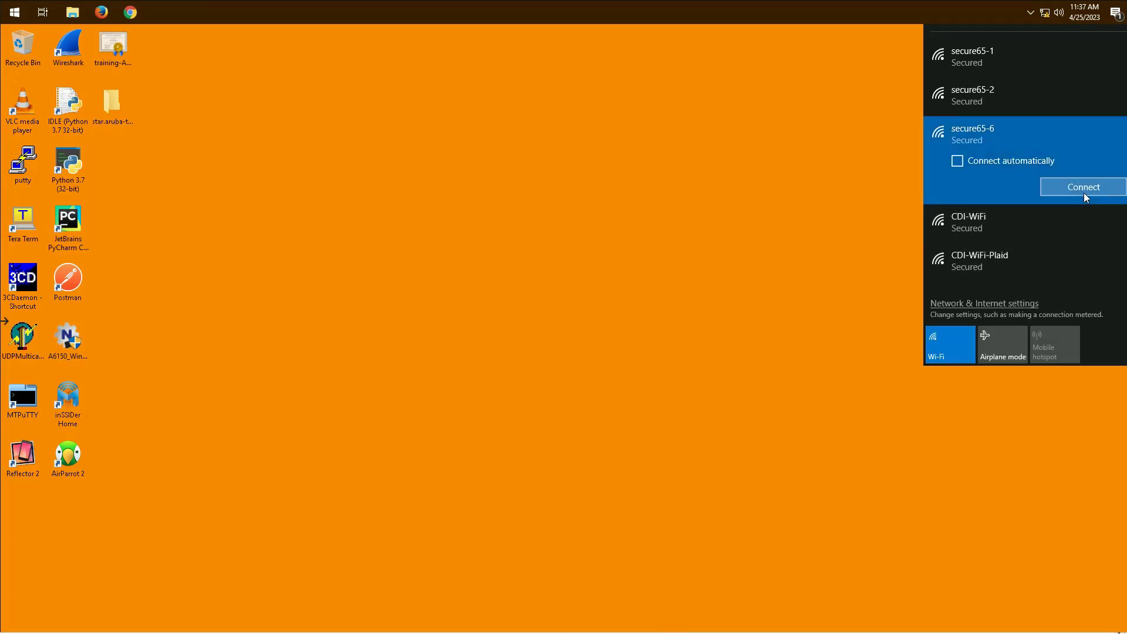
{"action": "left_click", "coordinate": [1084, 187]}
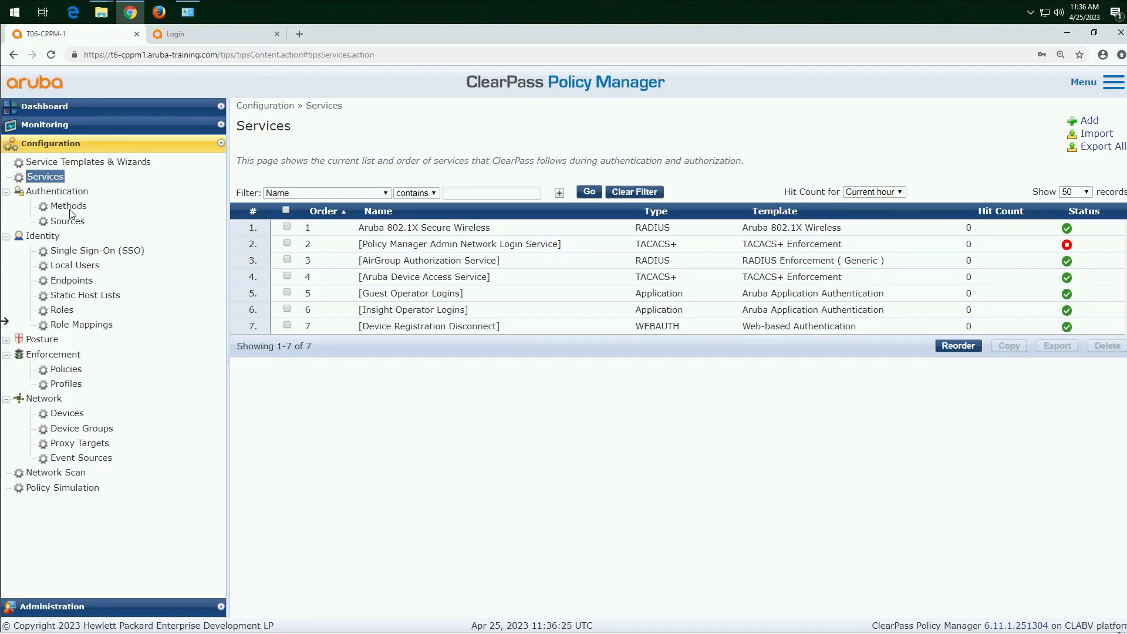
Step: Switch to ClearPass Policy Manager and review the assigned roles in the newest Access Tracker request's summary
{"action": "left_click", "coordinate": [55, 126]}
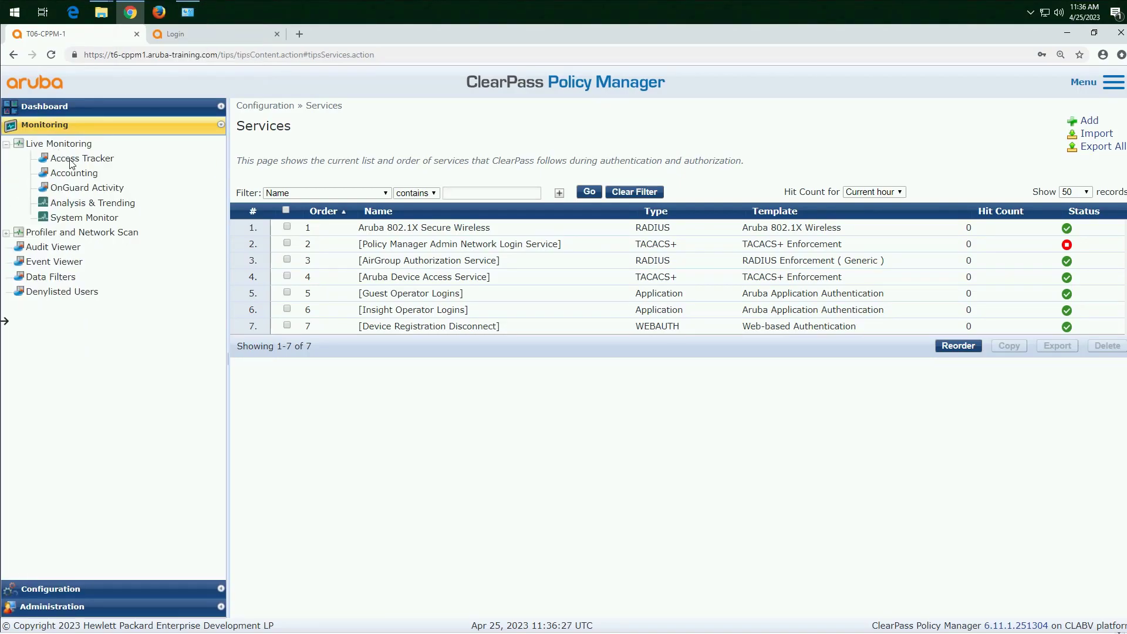
{"action": "left_click", "coordinate": [68, 159]}
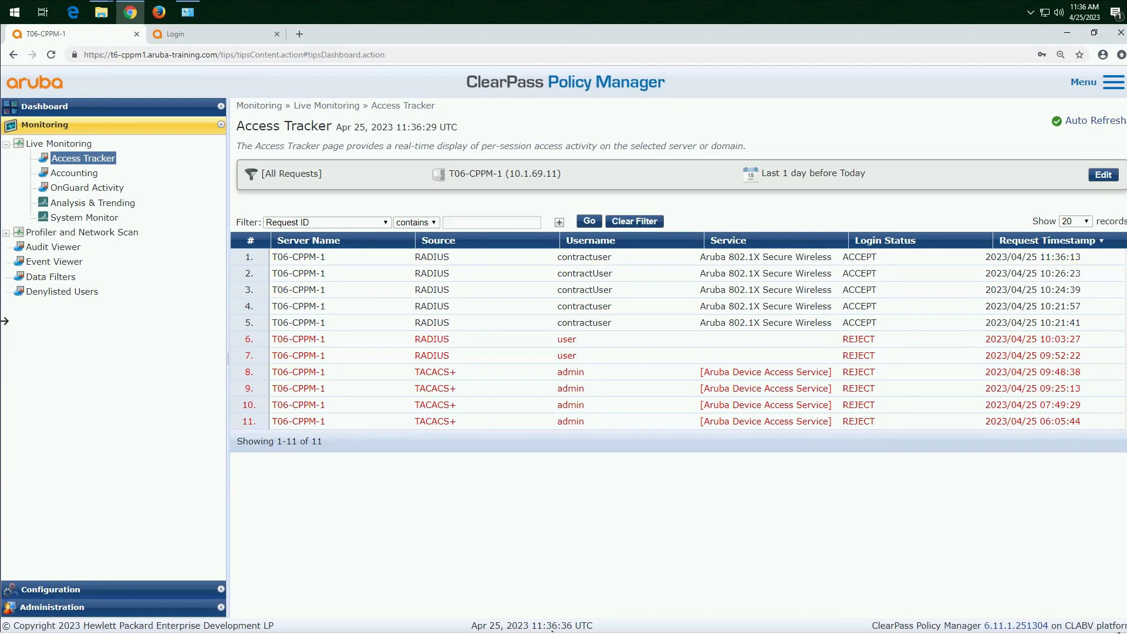
{"action": "left_click_drag", "start_coordinate": [539, 616], "coordinate": [534, 615]}
{"action": "left_click", "coordinate": [535, 617]}
{"action": "left_click", "coordinate": [570, 258]}
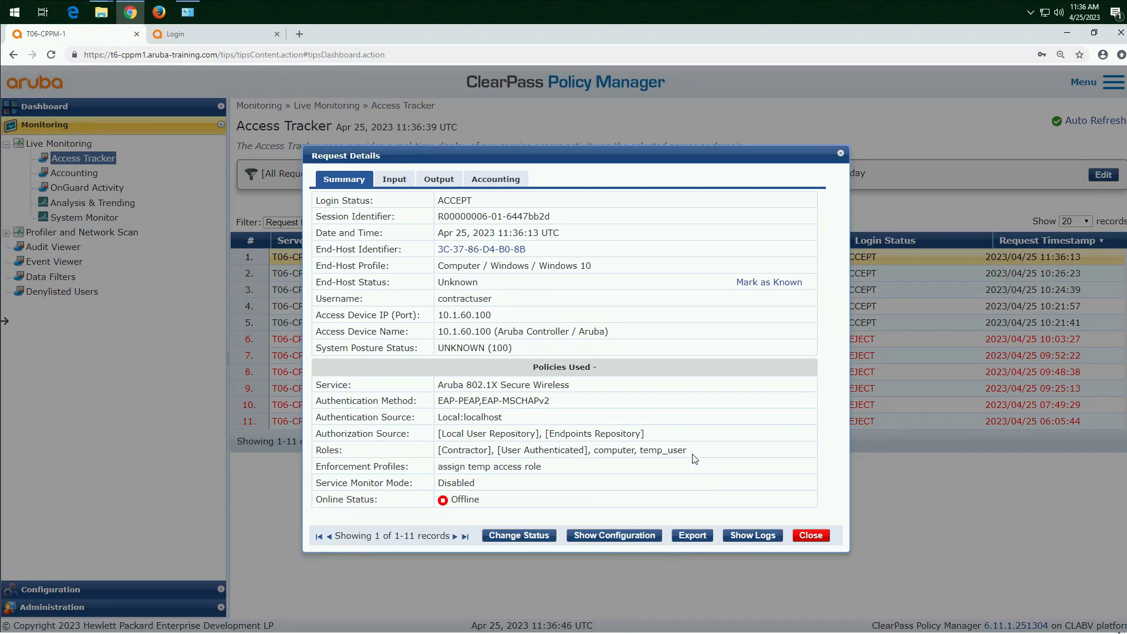
{"action": "left_click_drag", "start_coordinate": [687, 451], "coordinate": [632, 452]}
{"action": "left_click", "coordinate": [811, 536]}
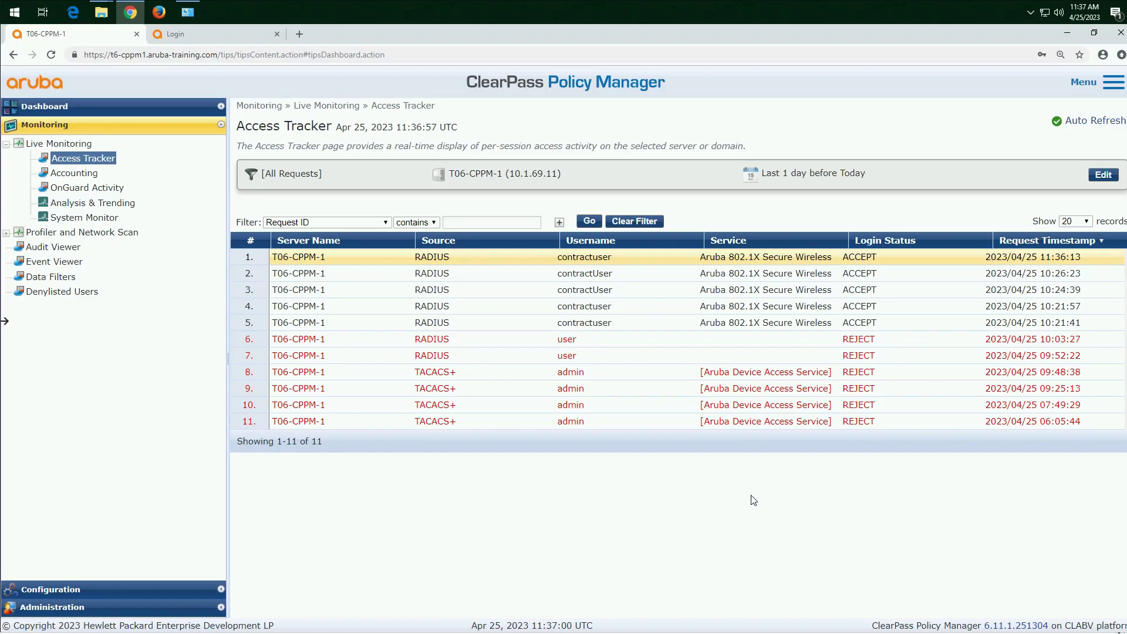
Step: Review the RADIUS dynamic authorization details of the 10:21:41 Access Tracker request and the newest request's summary
{"action": "left_click", "coordinate": [620, 329]}
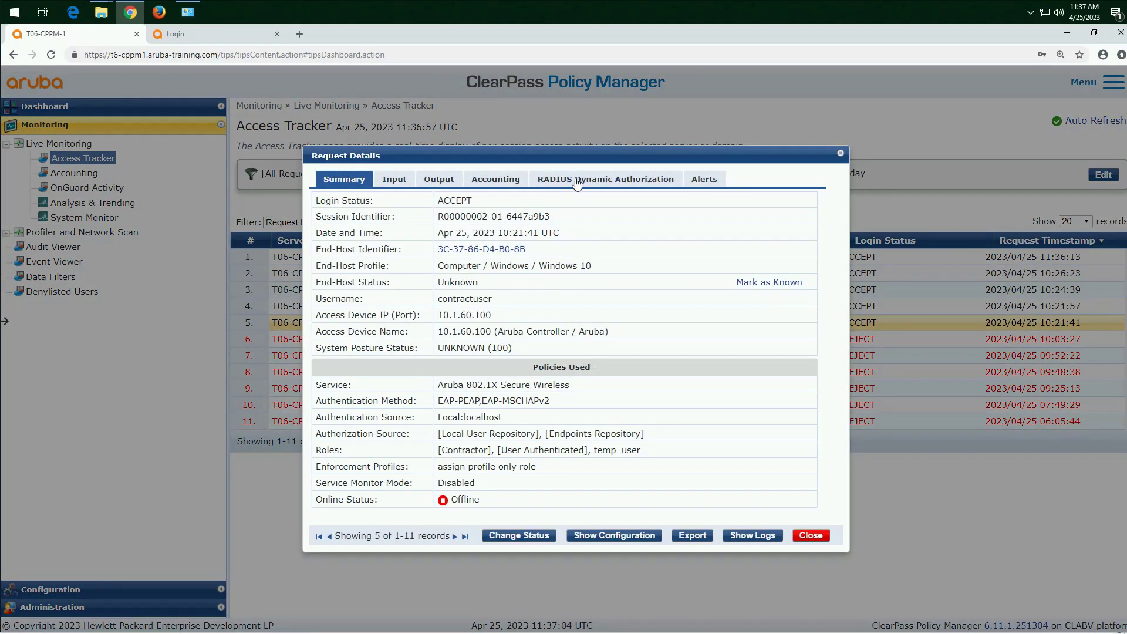
{"action": "left_click", "coordinate": [569, 186]}
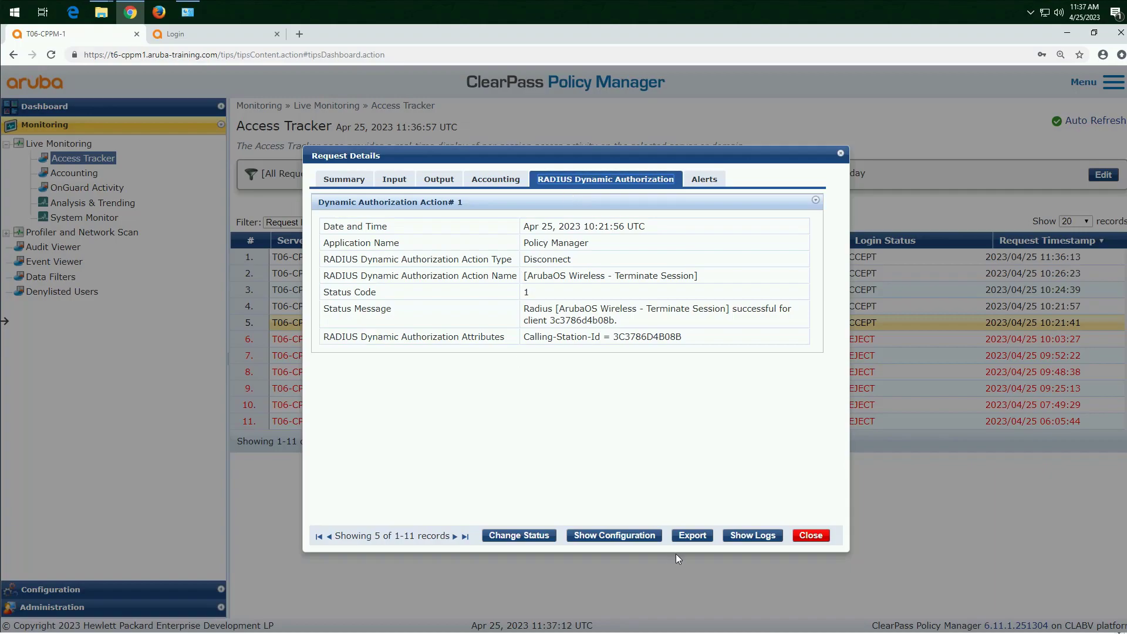
{"action": "left_click", "coordinate": [804, 535]}
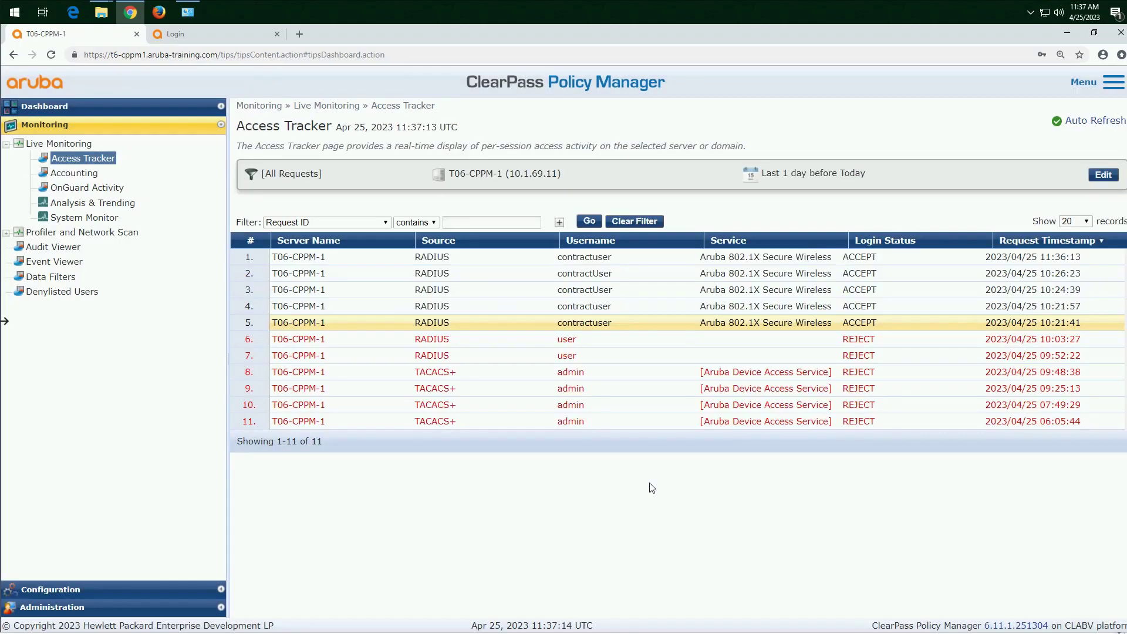
{"action": "left_click", "coordinate": [515, 263]}
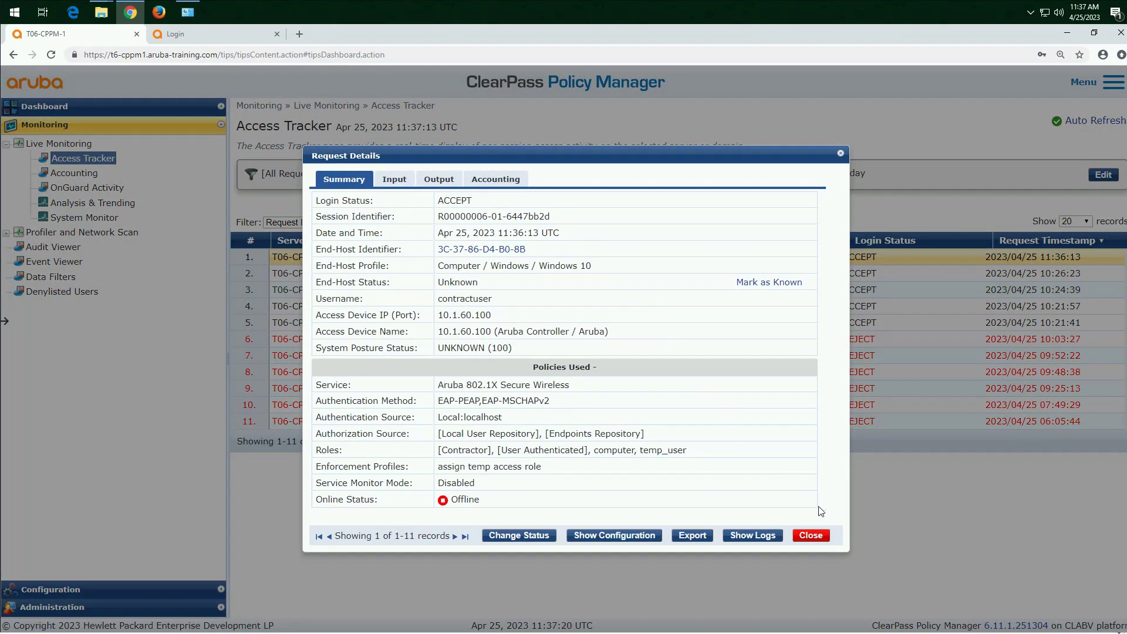
{"action": "left_click", "coordinate": [805, 537]}
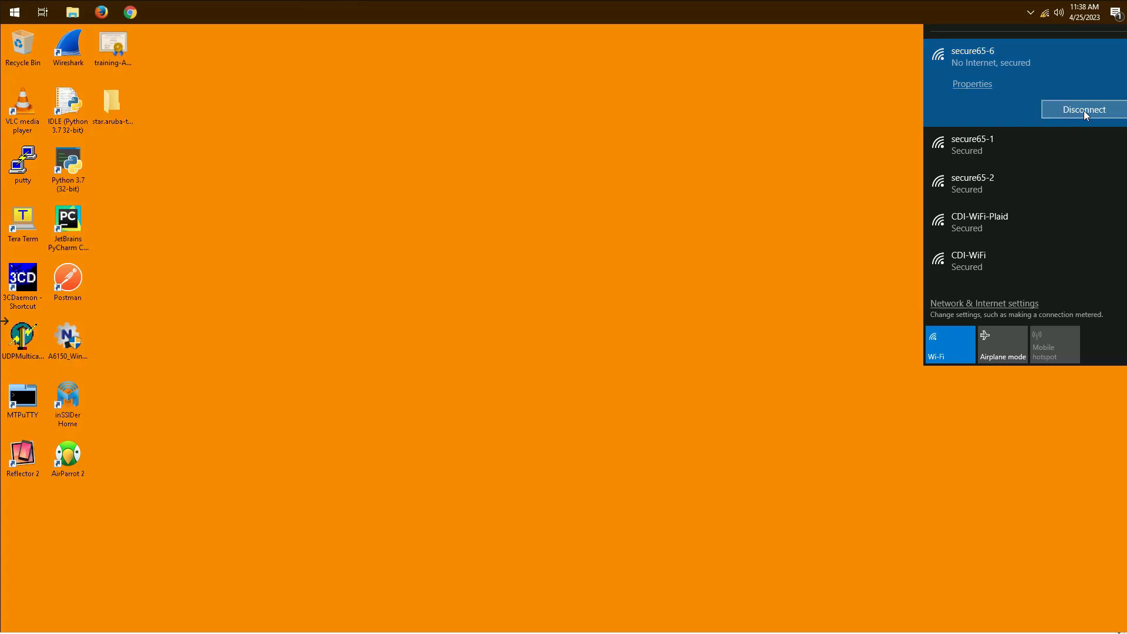
Step: On the Windows client desktop, disconnect from the secure65-6 wireless network
{"action": "key", "text": "Return"}
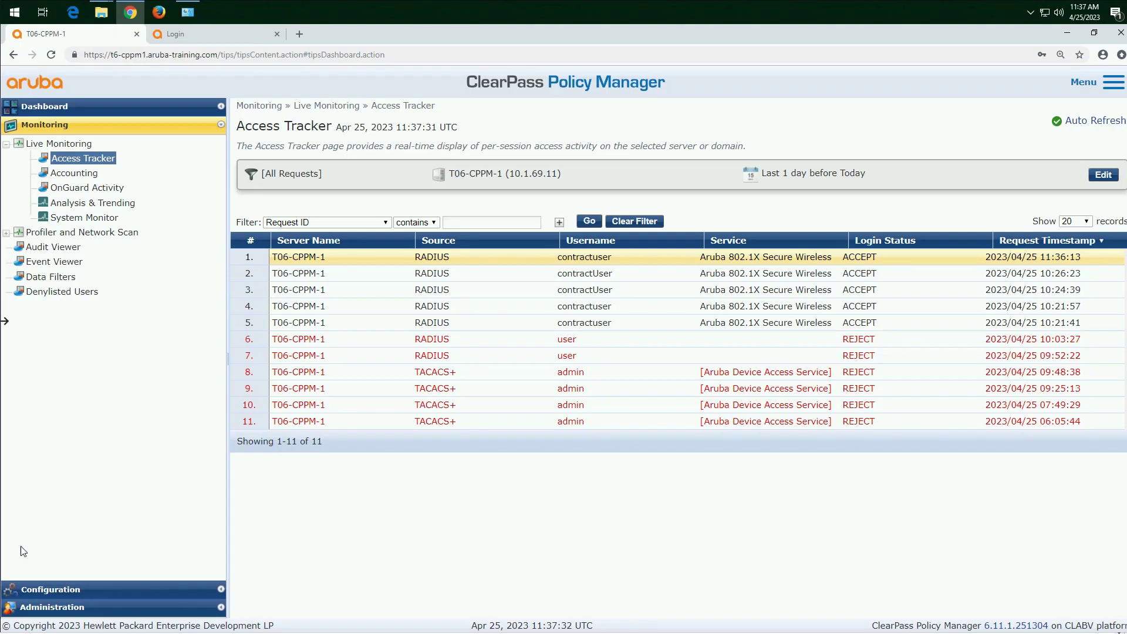
Step: Delete all endpoints from the ClearPass identity endpoints list, covering the first 20 records and the remaining 8
{"action": "left_click", "coordinate": [68, 590]}
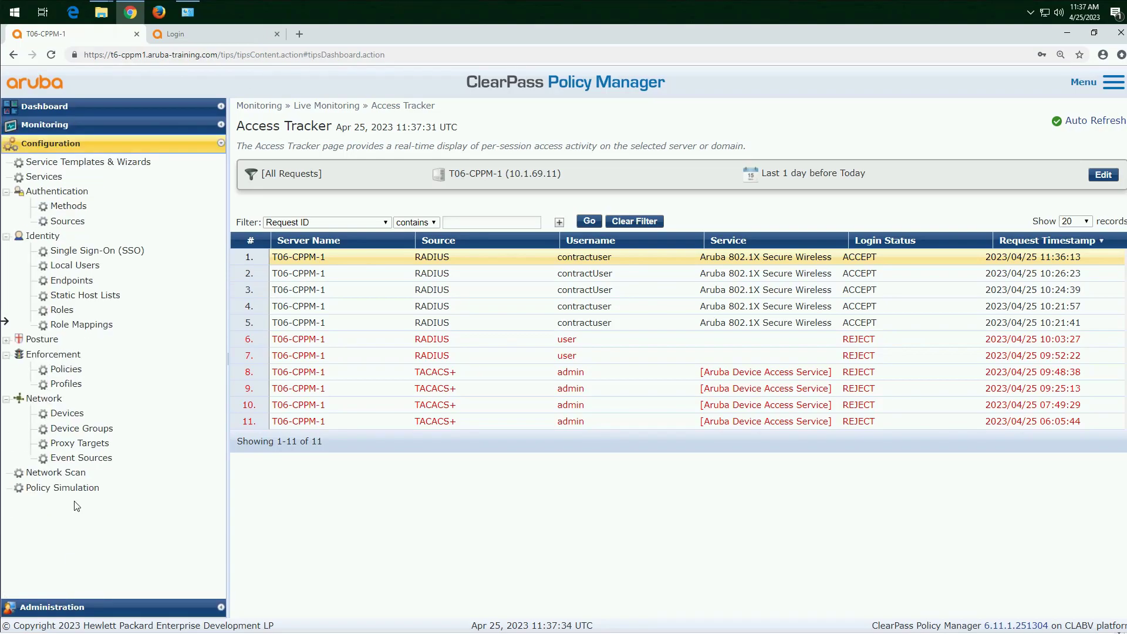
{"action": "left_click", "coordinate": [88, 271]}
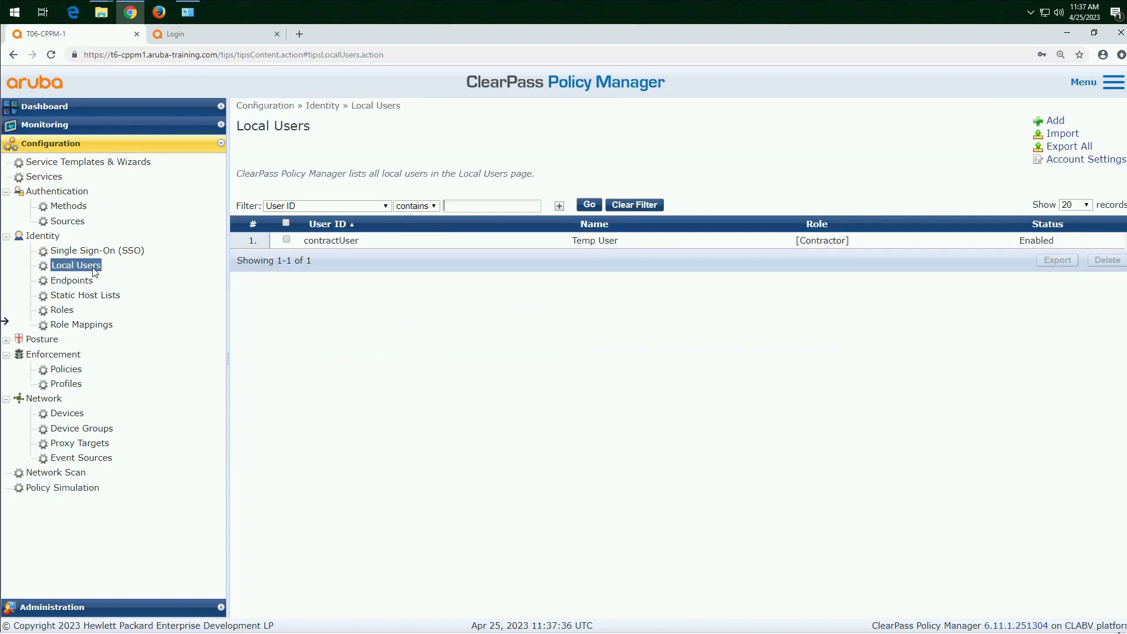
{"action": "left_click", "coordinate": [83, 285]}
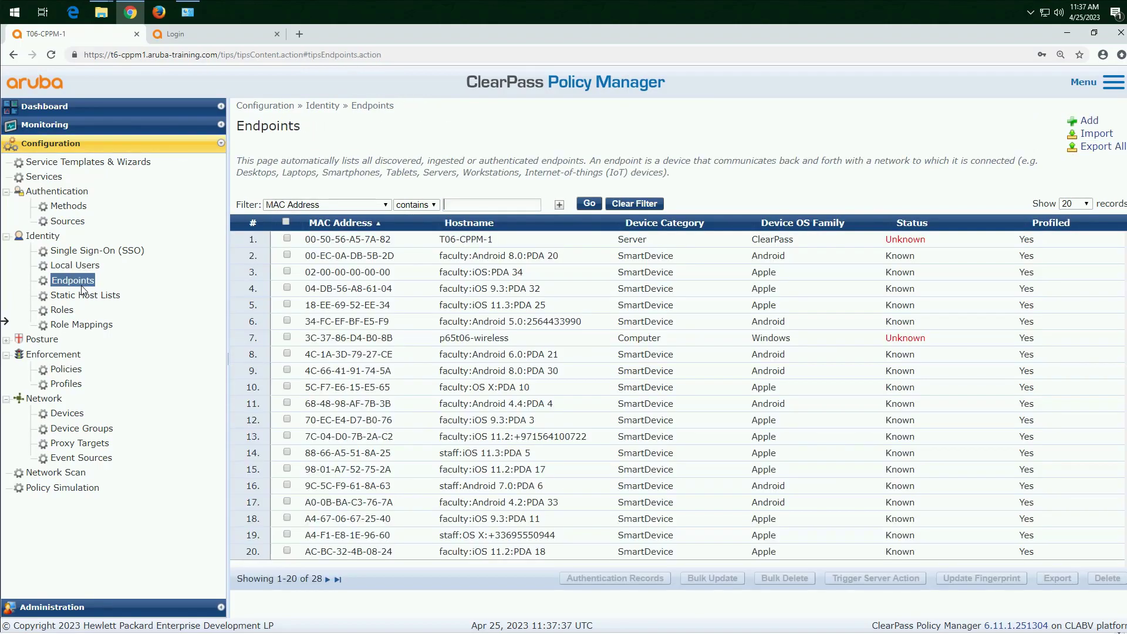
{"action": "left_click", "coordinate": [286, 223]}
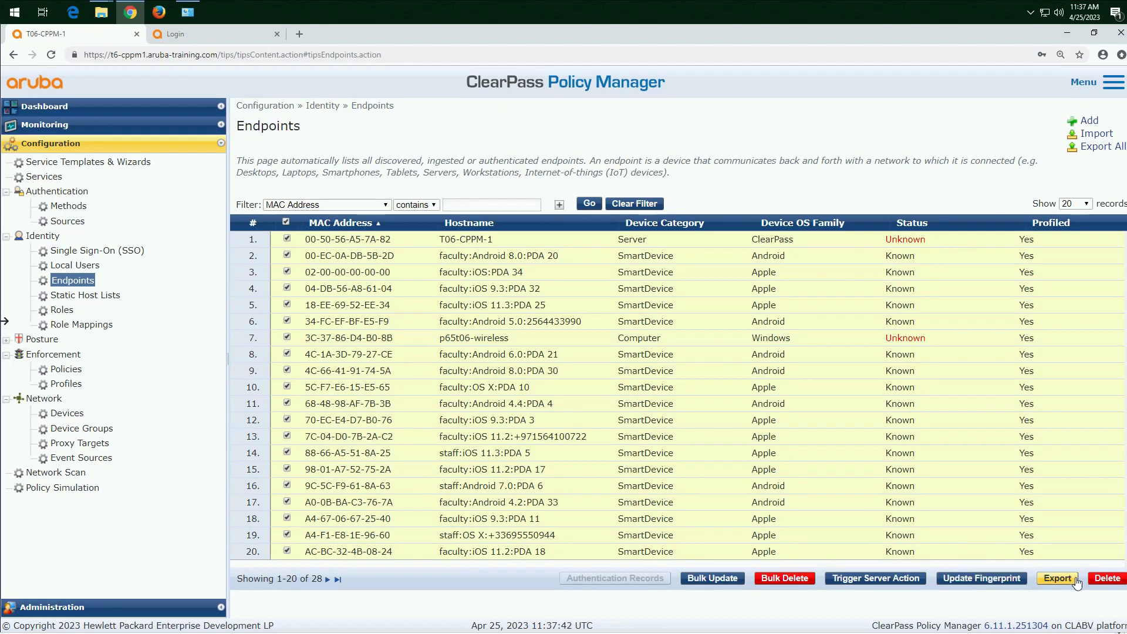
{"action": "left_click", "coordinate": [1104, 578]}
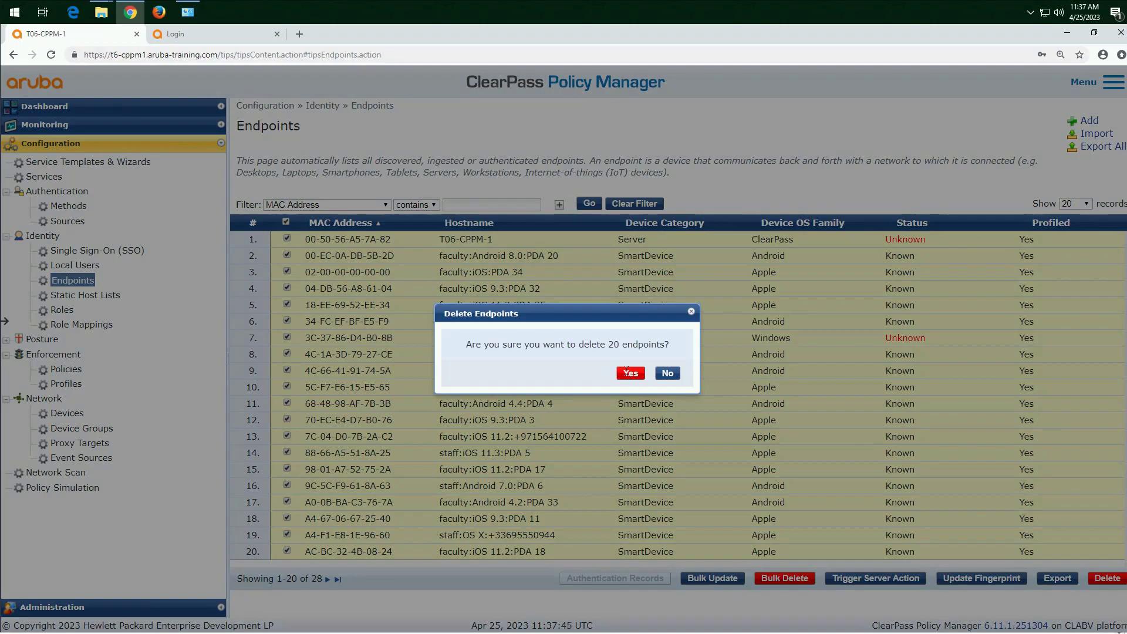
{"action": "left_click", "coordinate": [629, 372]}
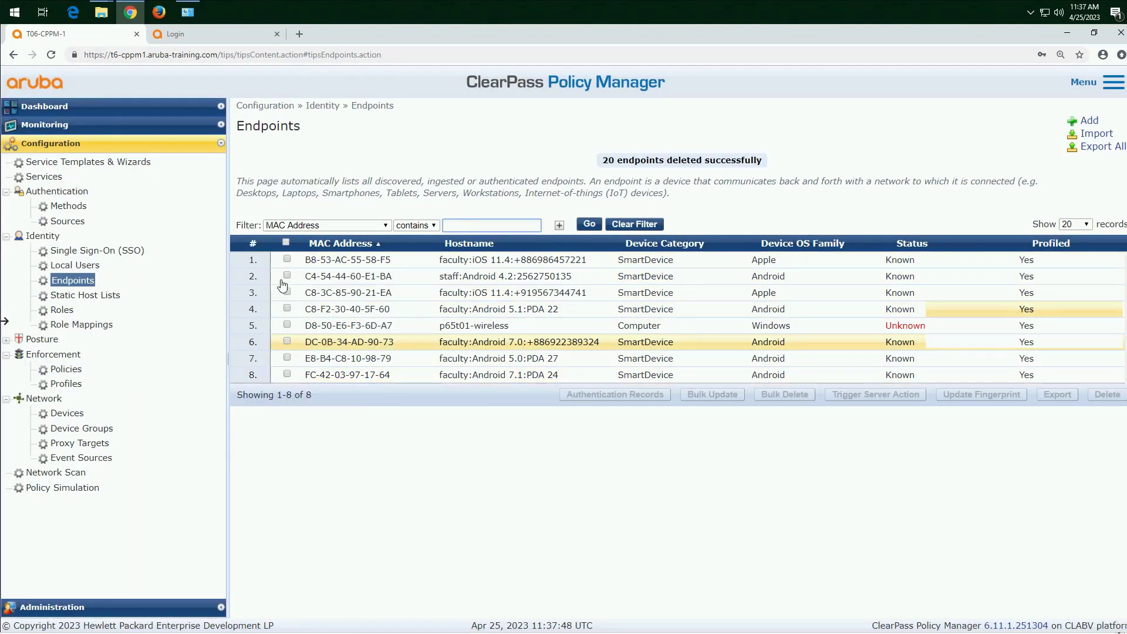
{"action": "left_click", "coordinate": [286, 242]}
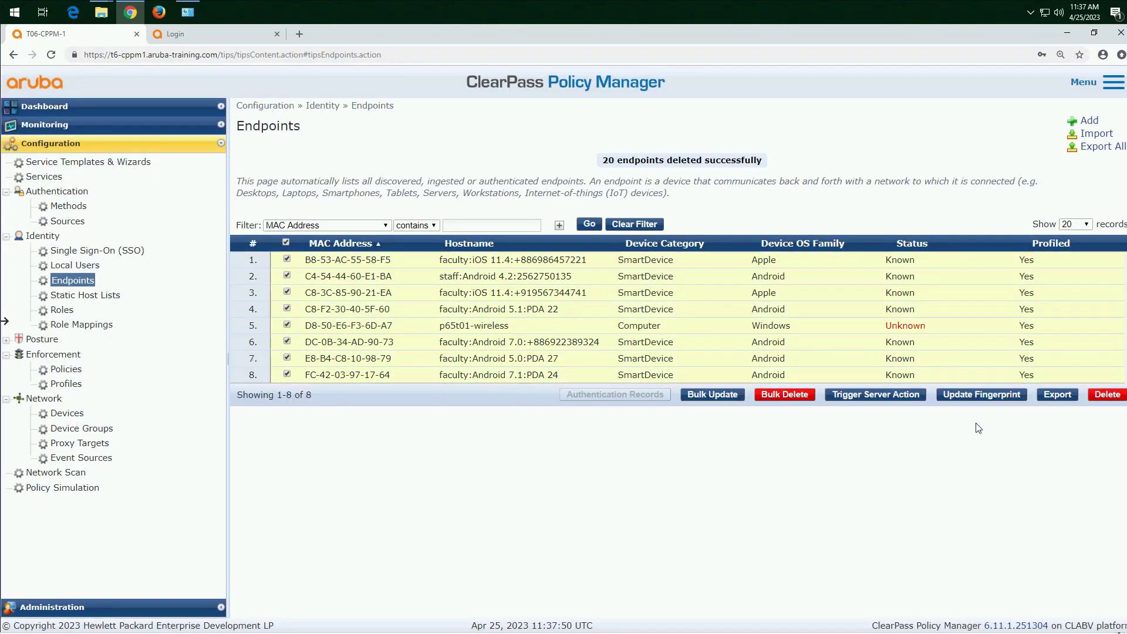
{"action": "left_click", "coordinate": [1106, 394]}
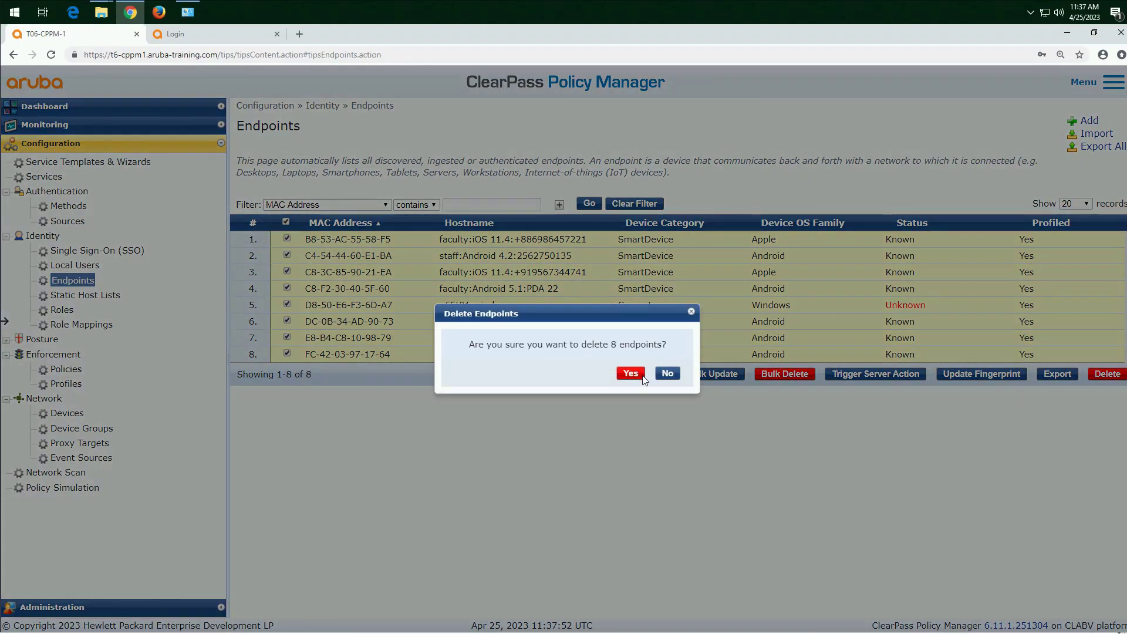
{"action": "left_click", "coordinate": [631, 374]}
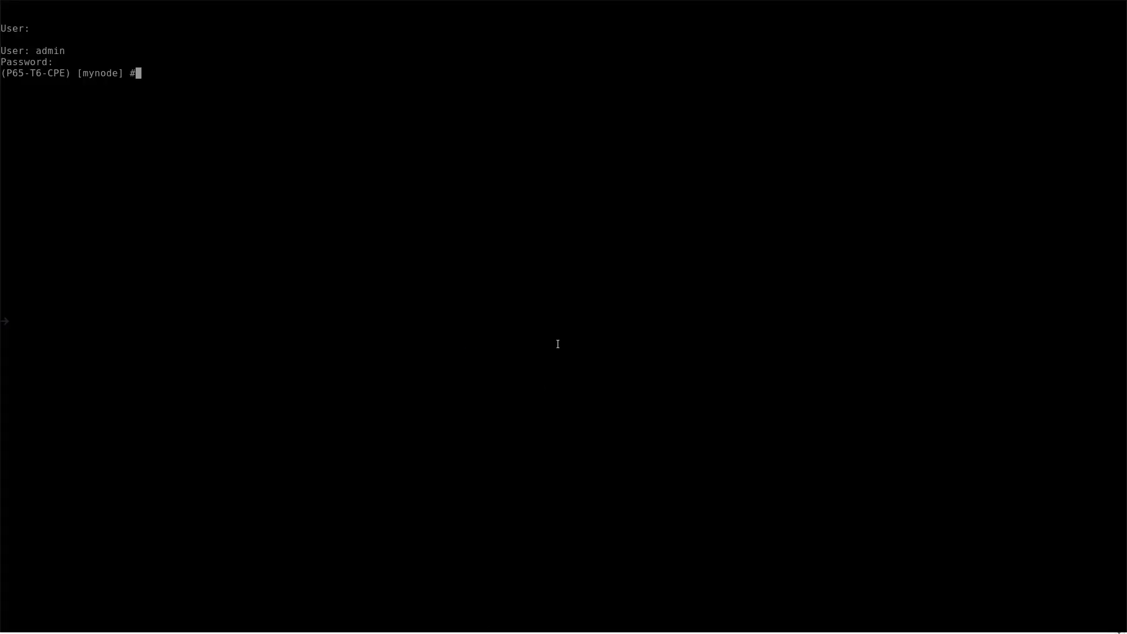
Step: In the controller's command line, delete all user entries with "aaa user delete all" and check the user table with "show user"
{"action": "type", "text": "aaa user delete all"}
{"action": "key", "text": "Return"}
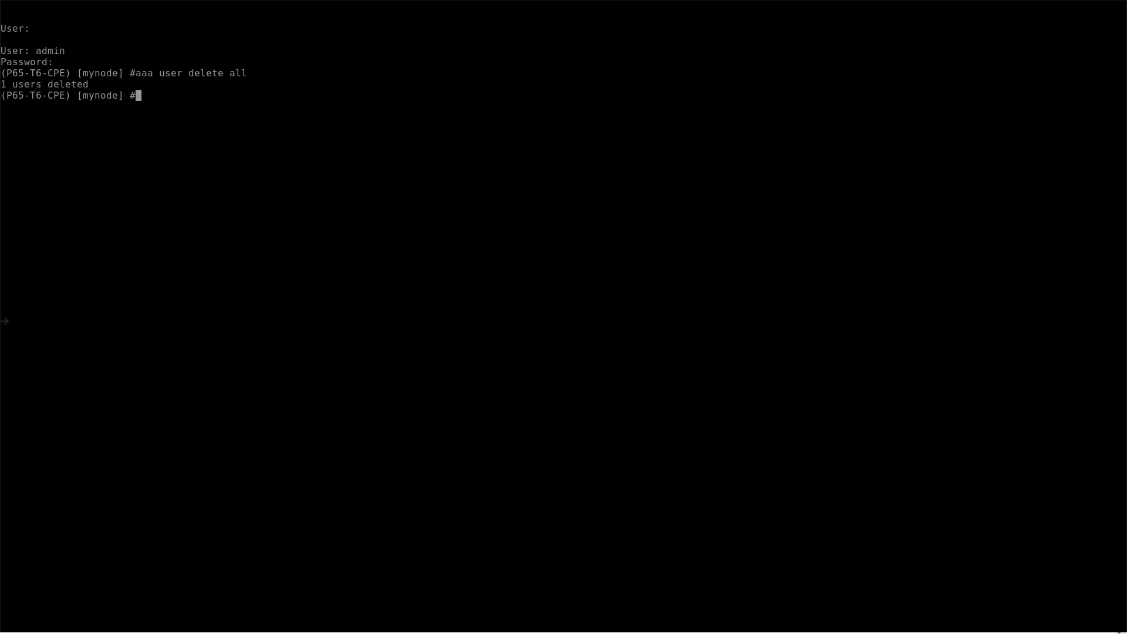
{"action": "type", "text": "show user"}
{"action": "key", "text": "Return"}
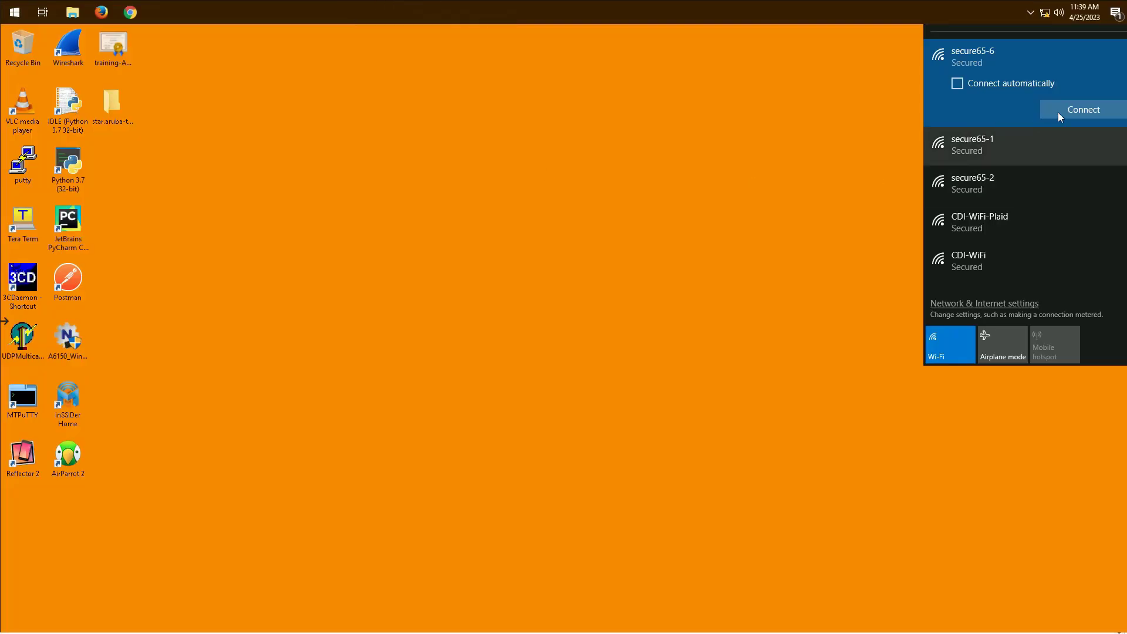
Step: Connect the Windows client to secure65-6 and review the roles in its 11:38:41 request summary in ClearPass Access Tracker
{"action": "left_click", "coordinate": [1096, 105]}
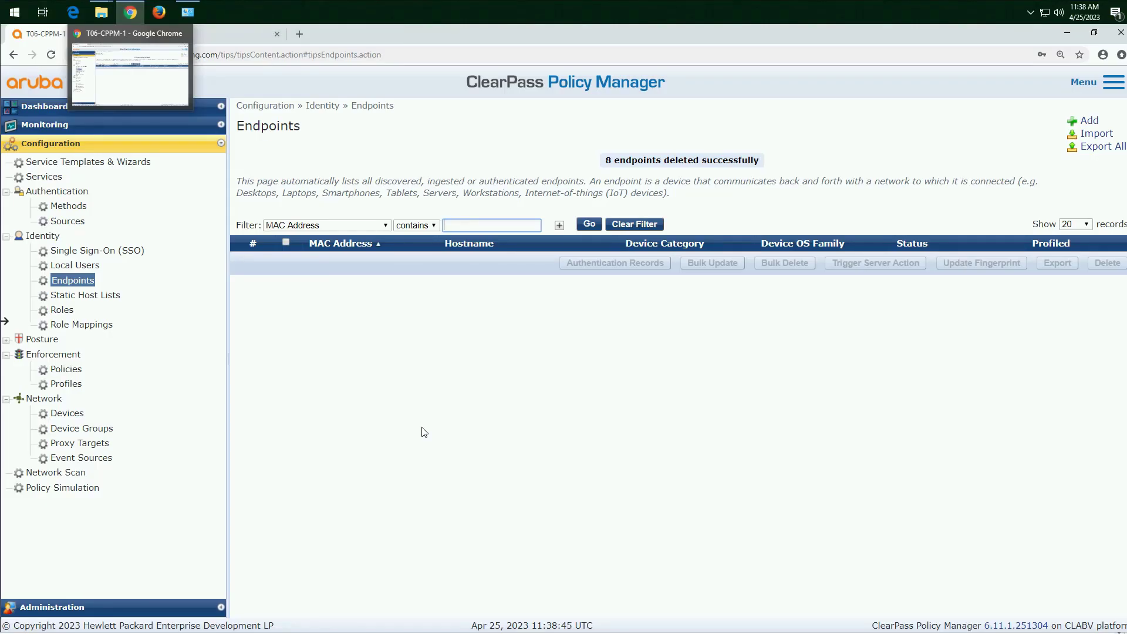
{"action": "left_click", "coordinate": [82, 126]}
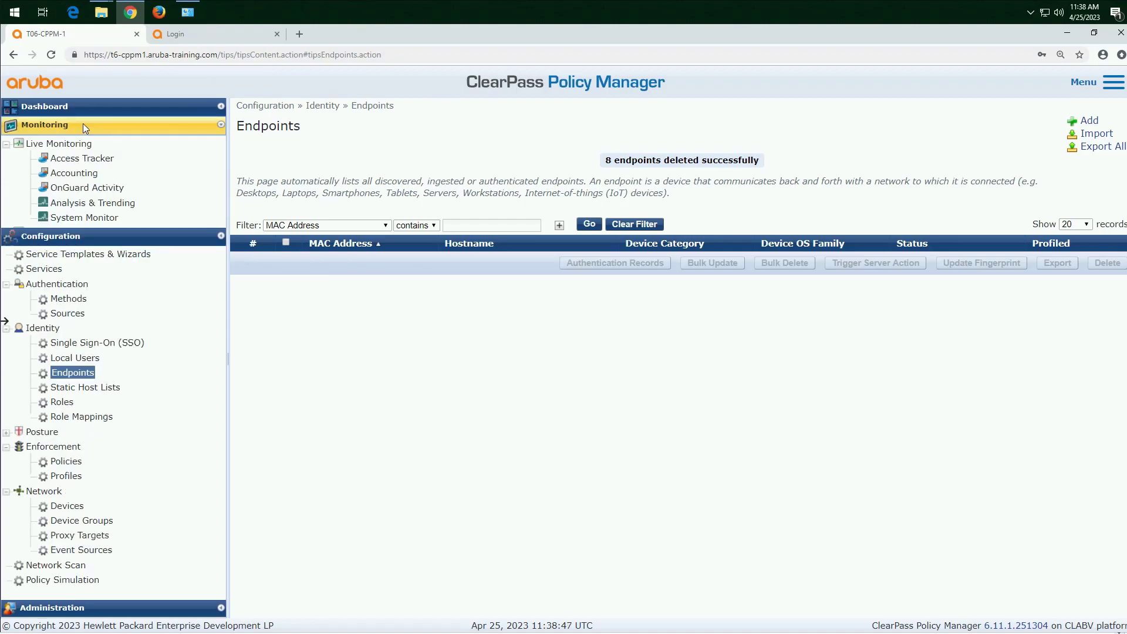
{"action": "left_click", "coordinate": [84, 160]}
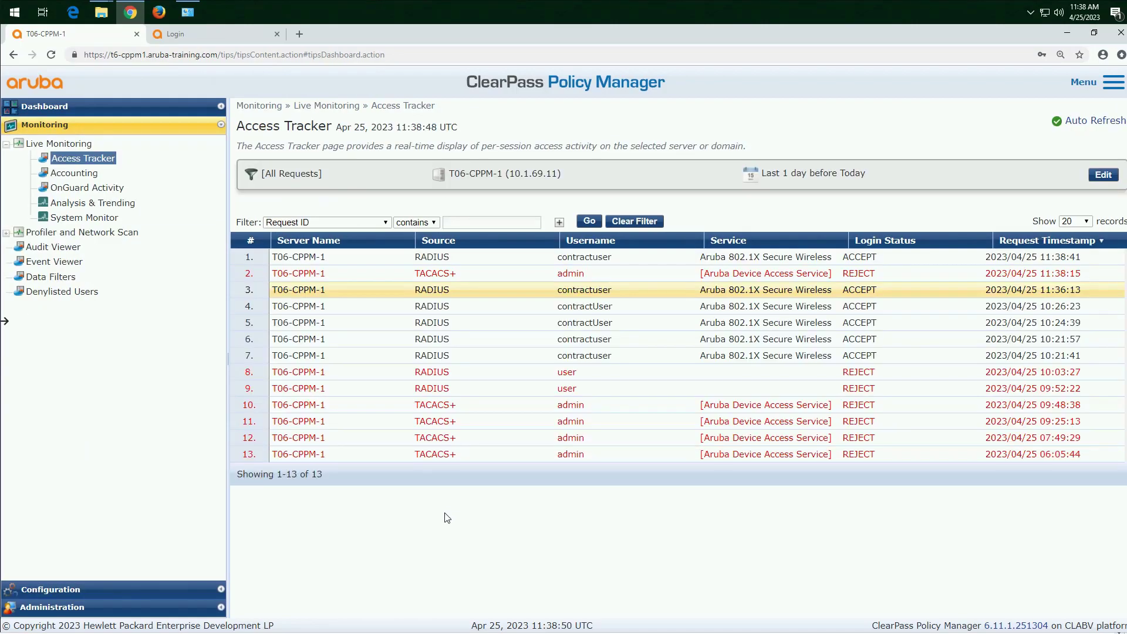
{"action": "left_click", "coordinate": [606, 259]}
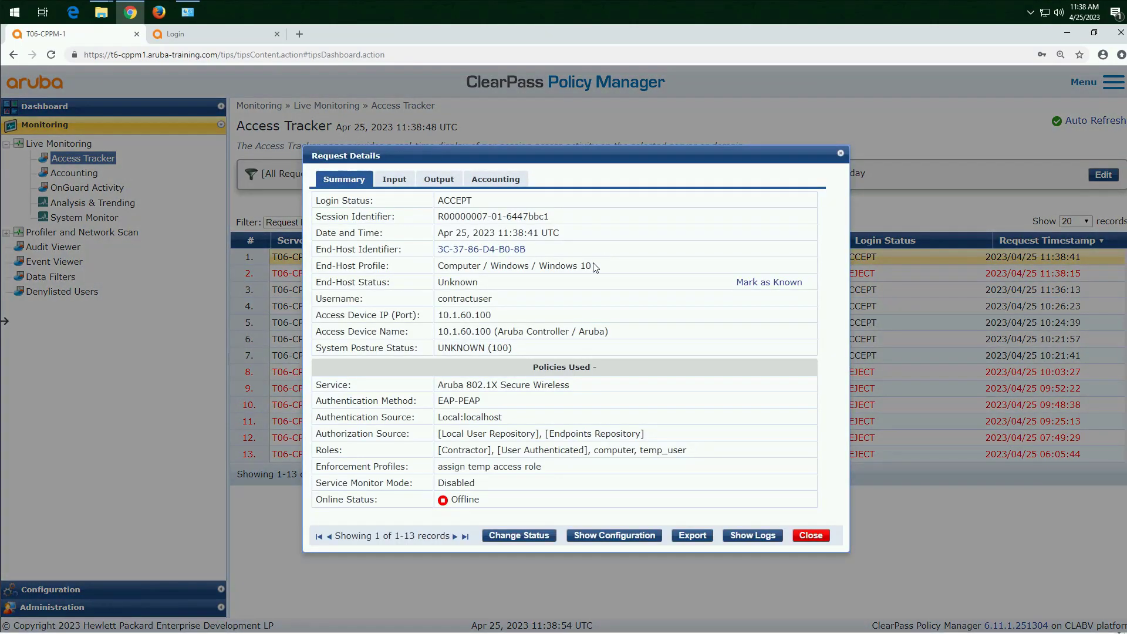
{"action": "left_click", "coordinate": [816, 536]}
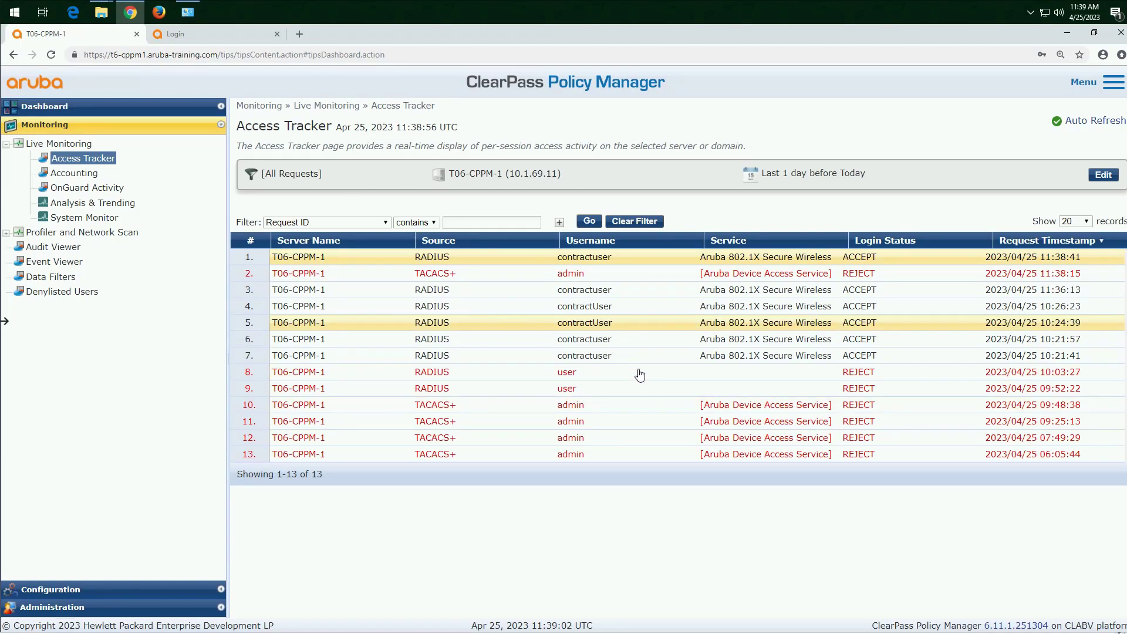
{"action": "left_click", "coordinate": [594, 257]}
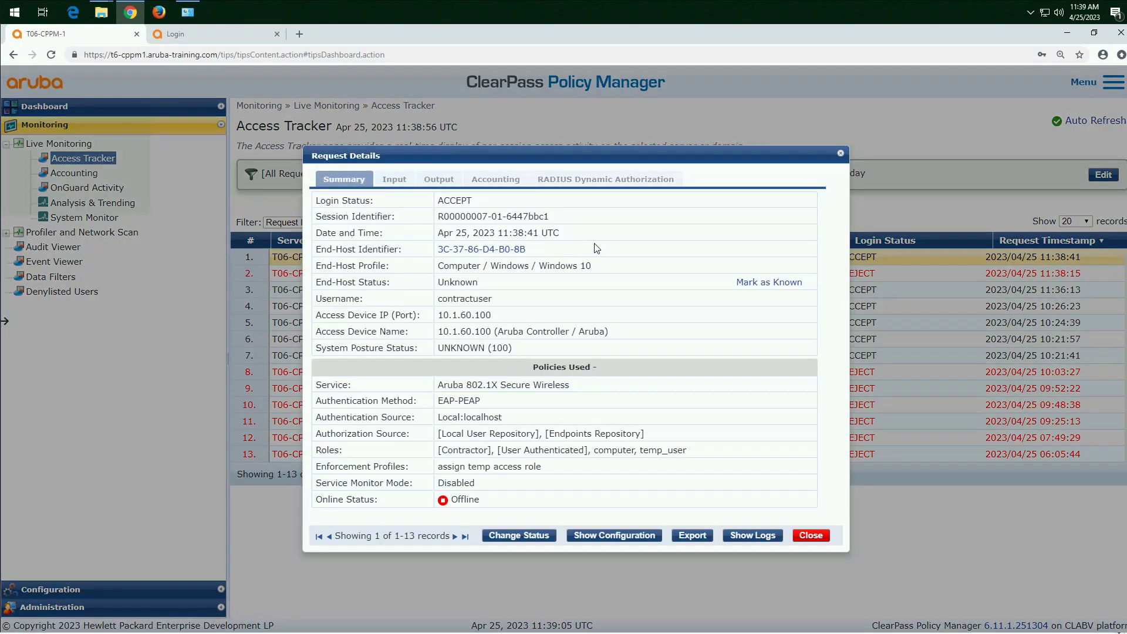
{"action": "left_click_drag", "start_coordinate": [637, 454], "coordinate": [598, 454]}
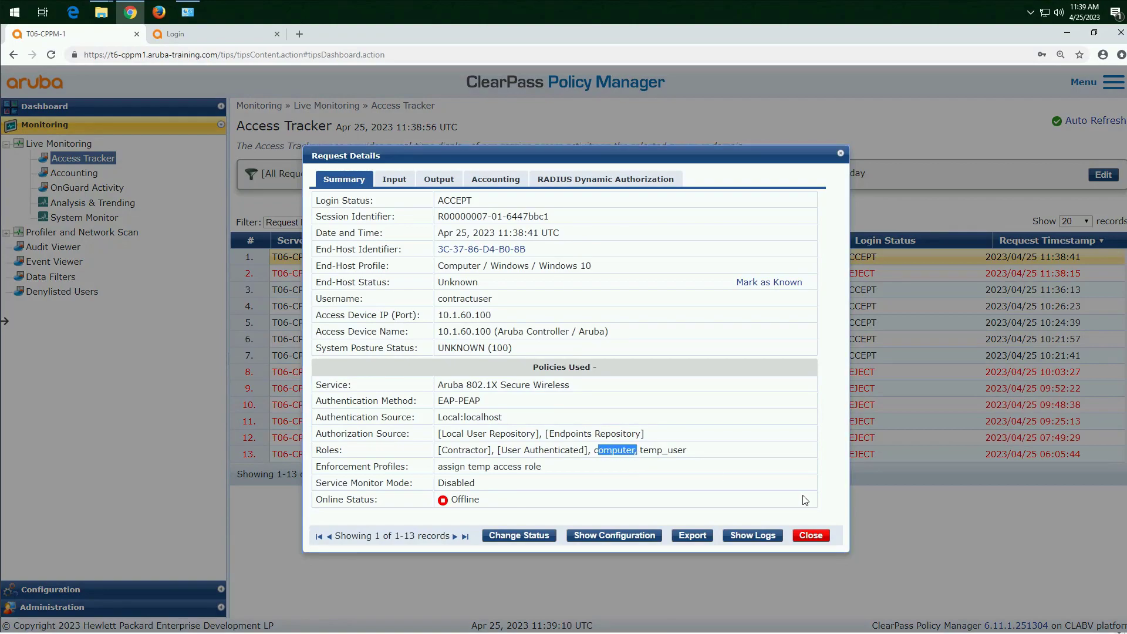
{"action": "left_click", "coordinate": [811, 536]}
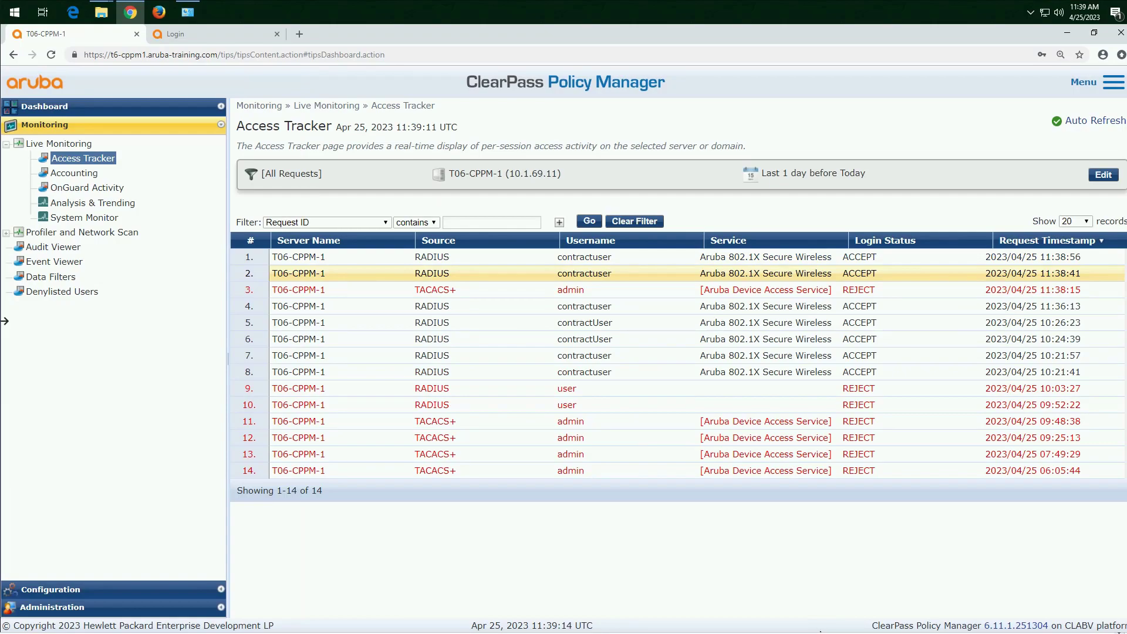
Step: Examine the RADIUS dynamic authorization action type of the 11:38:41 Access Tracker request
{"action": "left_click", "coordinate": [471, 269]}
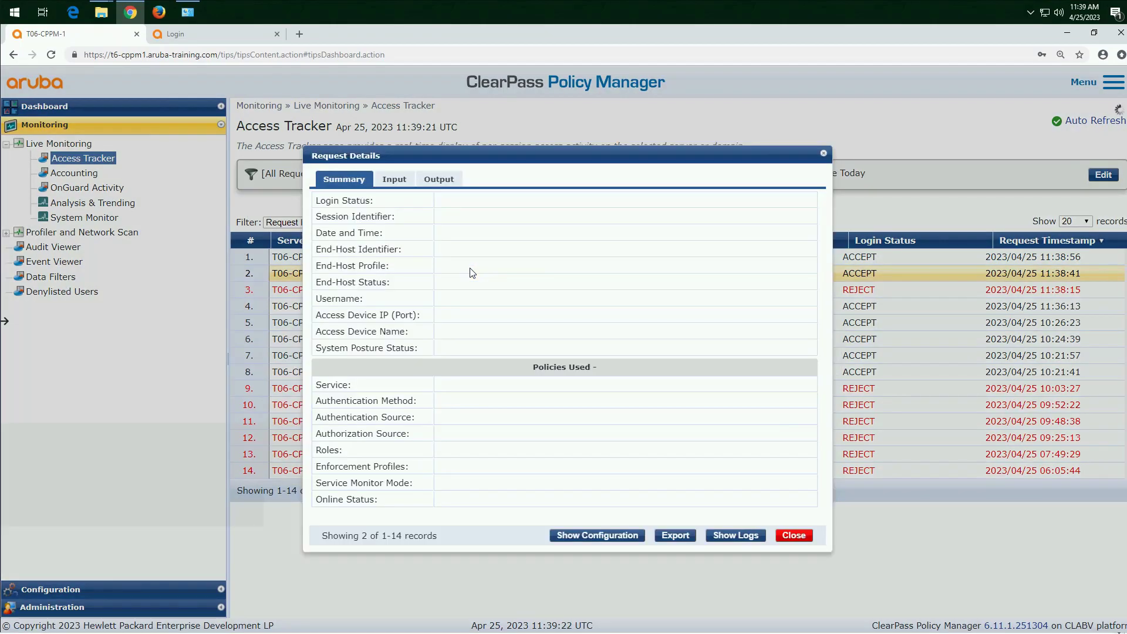
{"action": "left_click", "coordinate": [493, 186]}
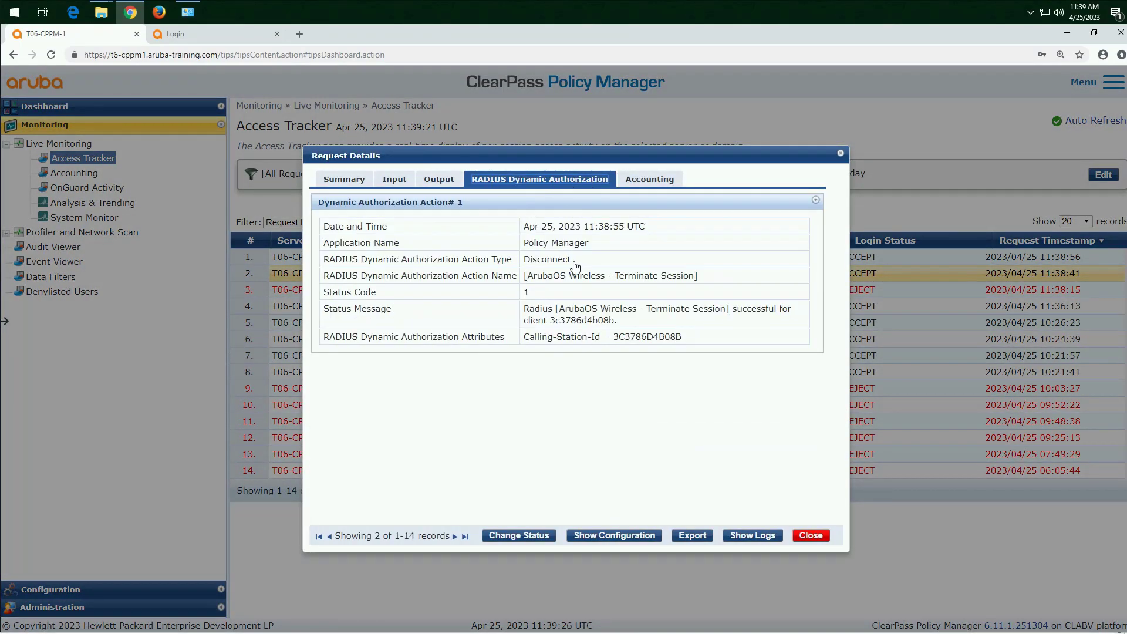
{"action": "left_click_drag", "start_coordinate": [573, 262], "coordinate": [523, 260]}
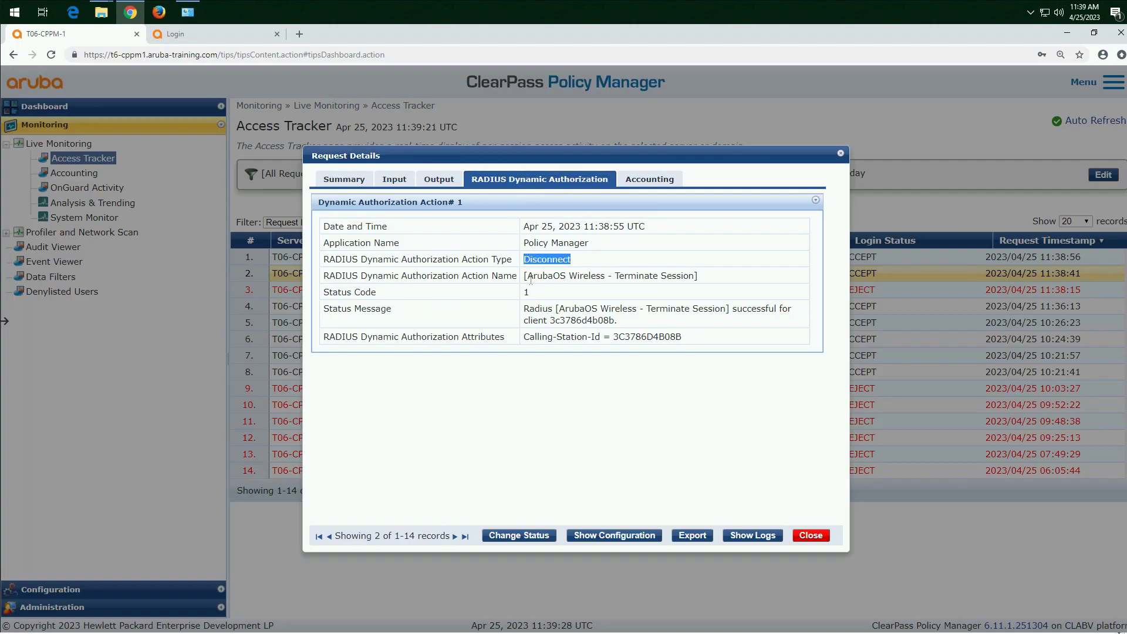
{"action": "left_click", "coordinate": [360, 181]}
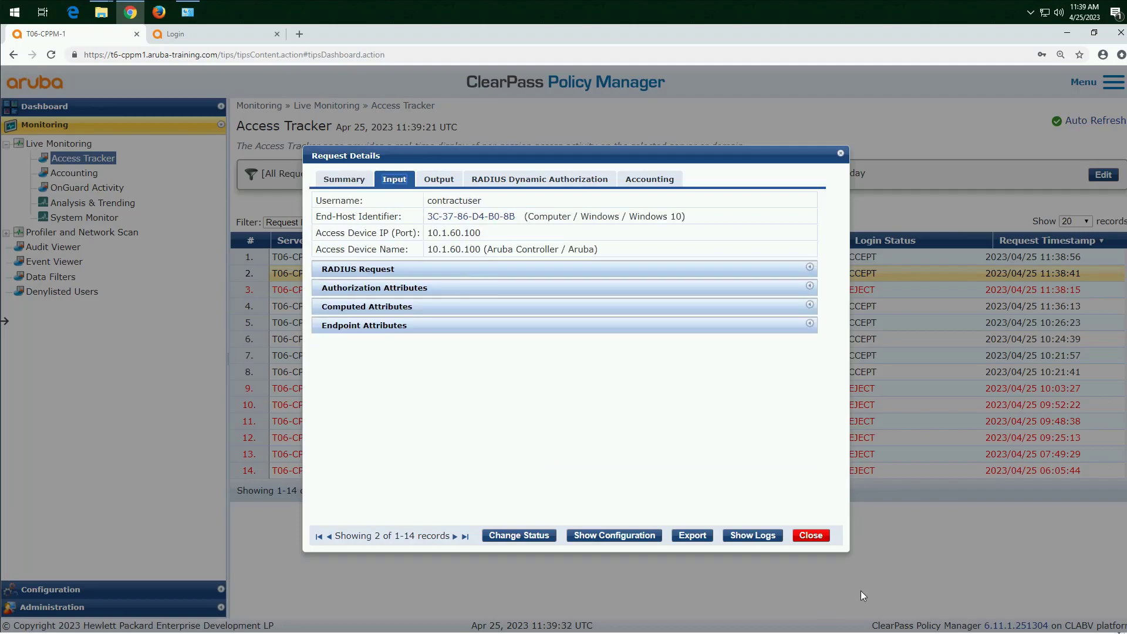
{"action": "left_click", "coordinate": [812, 536]}
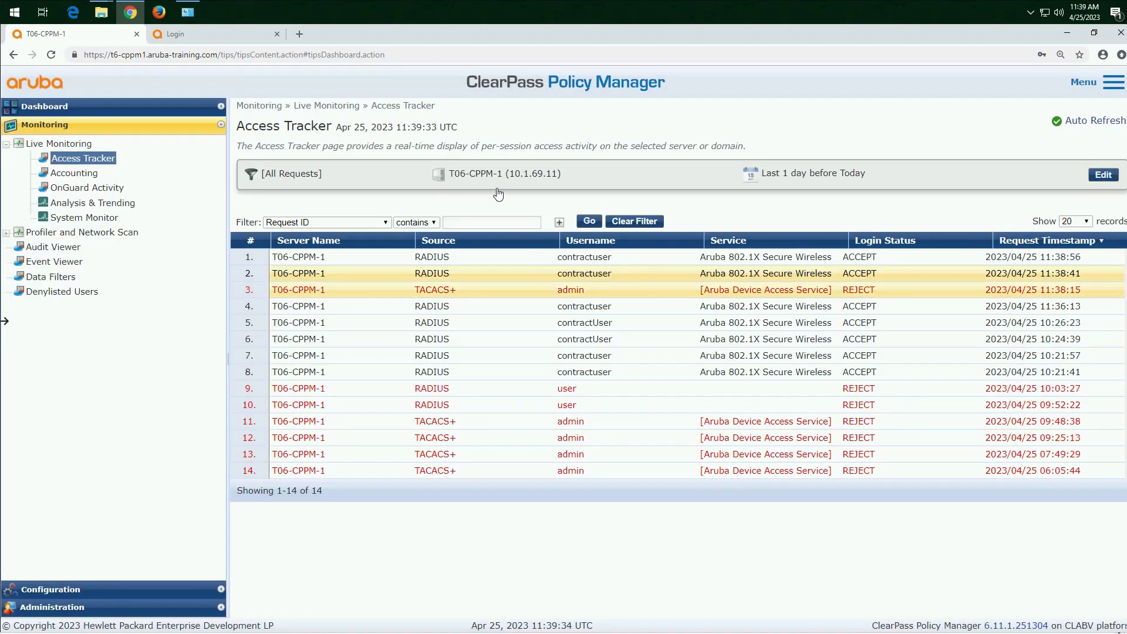
Step: Review the assigned roles in the summary of the 11:38:56 Access Tracker request
{"action": "left_click", "coordinate": [471, 260]}
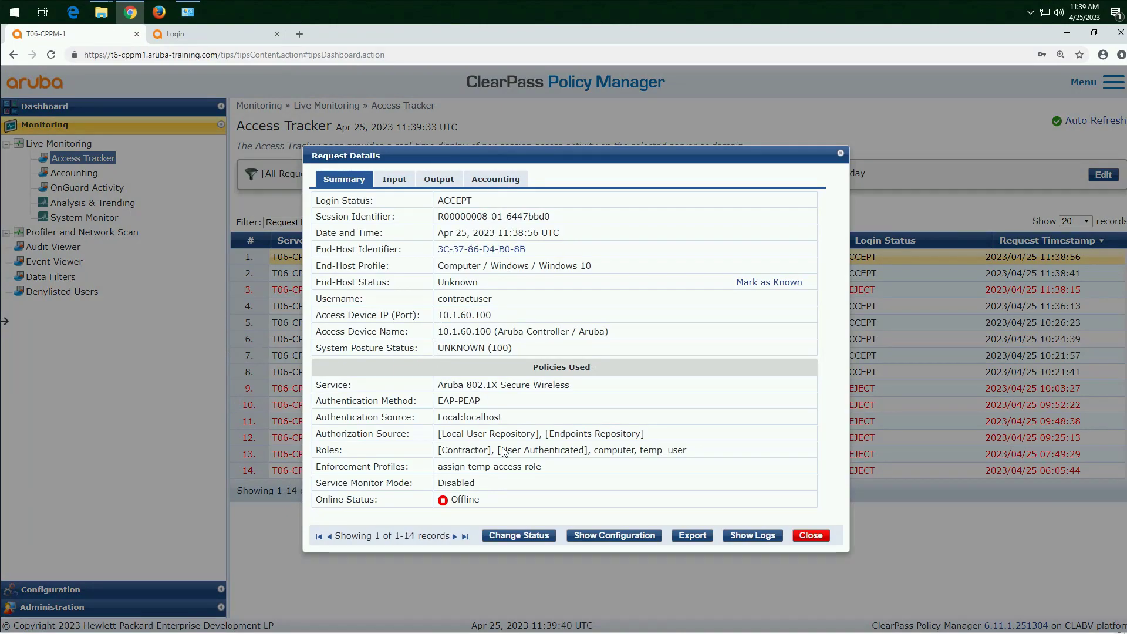
{"action": "left_click_drag", "start_coordinate": [694, 455], "coordinate": [601, 458]}
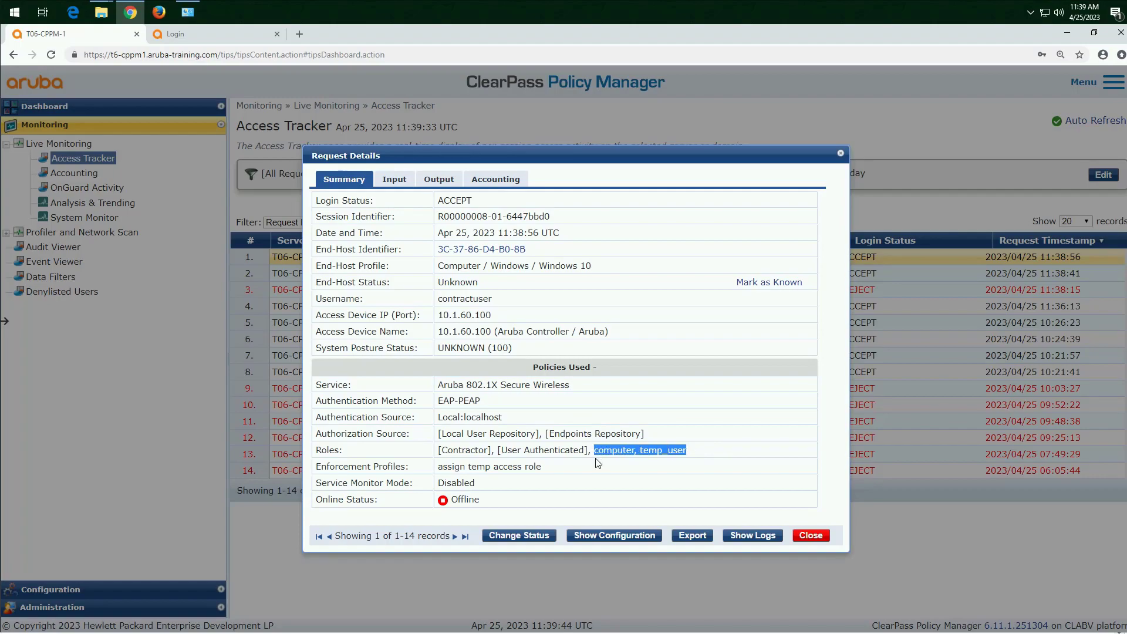
{"action": "left_click", "coordinate": [812, 536]}
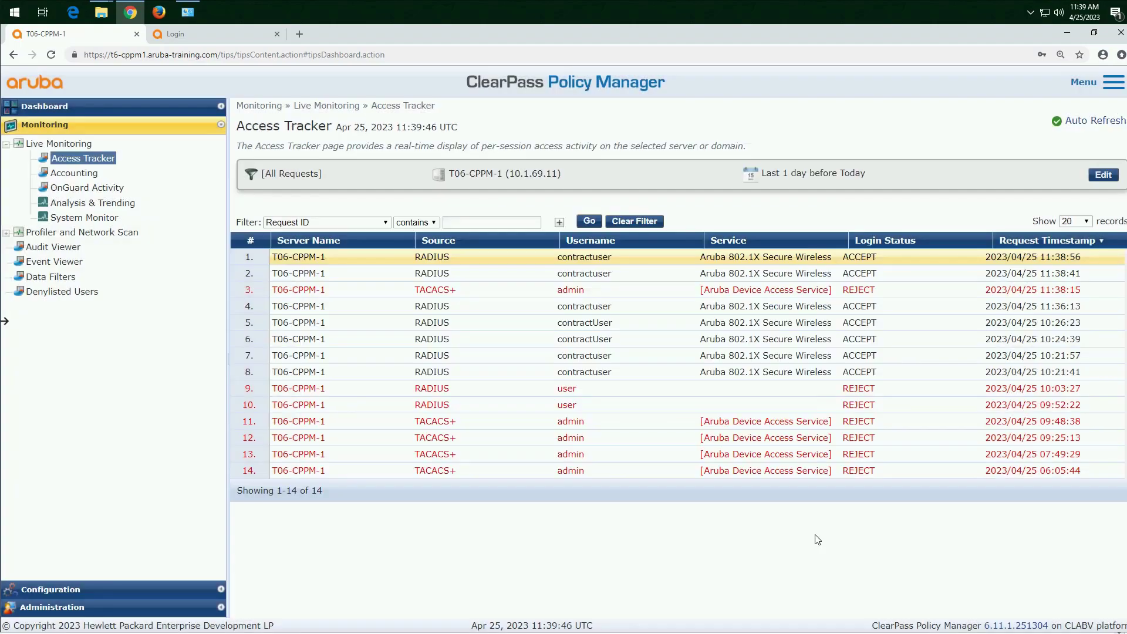
Step: Review the assigned roles and RADIUS dynamic authorization details of the 10:21:41 Access Tracker request for comparison
{"action": "left_click", "coordinate": [447, 374]}
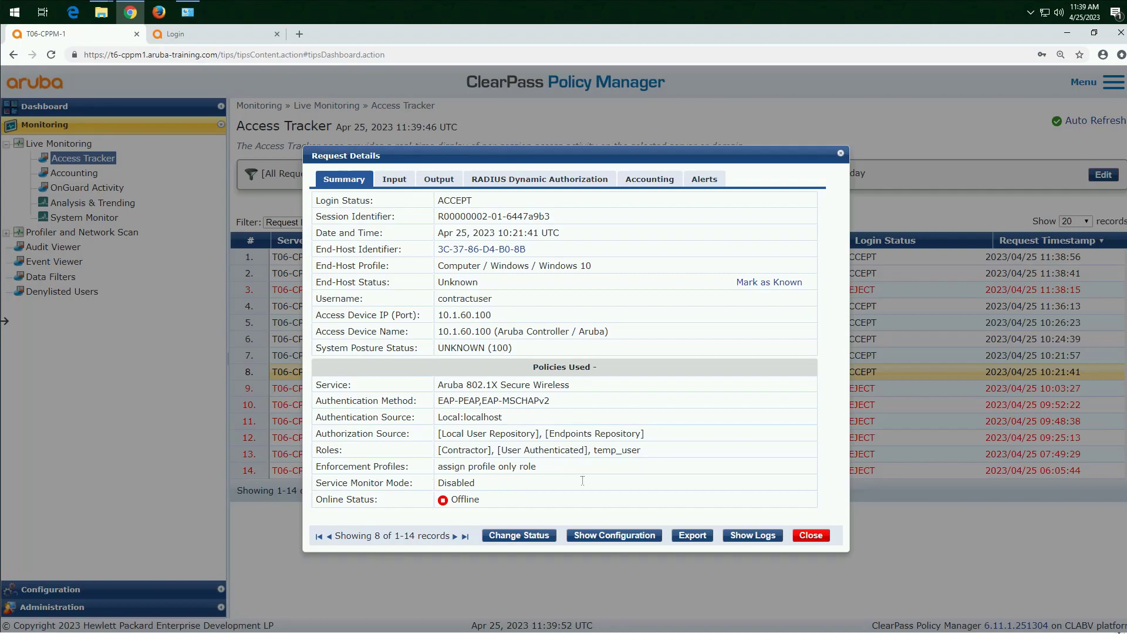
{"action": "left_click_drag", "start_coordinate": [640, 452], "coordinate": [438, 455]}
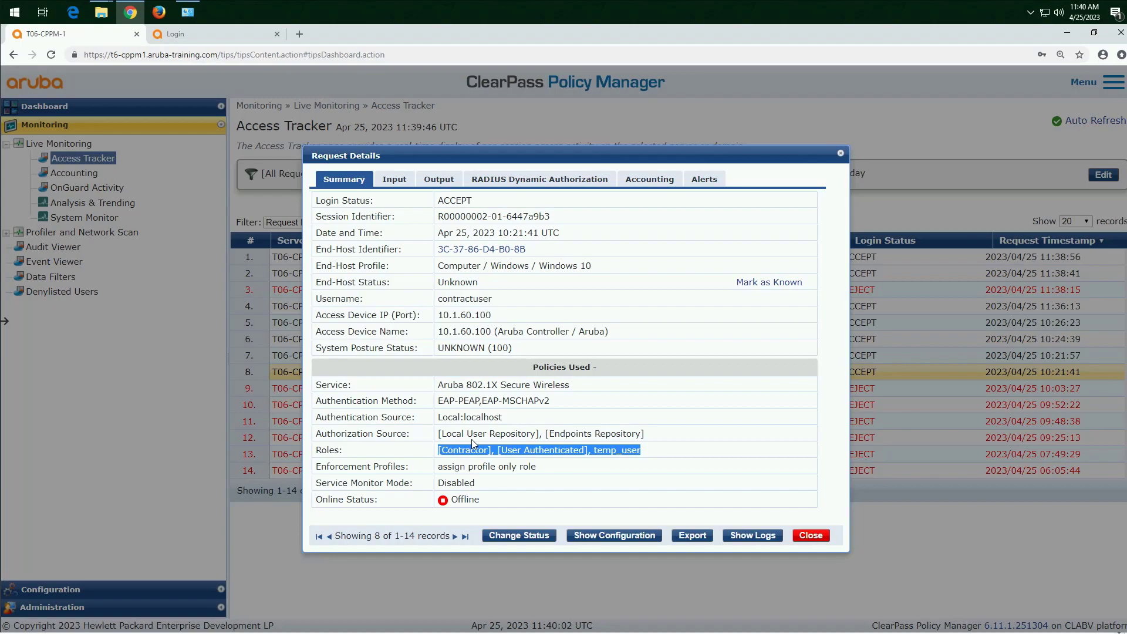
{"action": "left_click", "coordinate": [567, 182]}
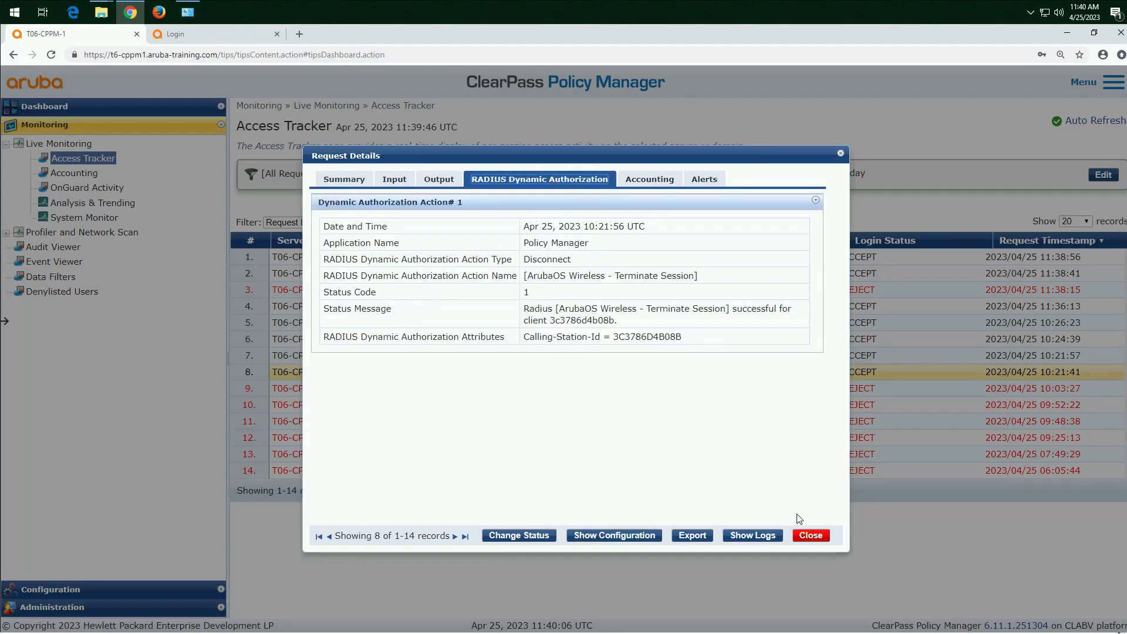
{"action": "left_click", "coordinate": [820, 545]}
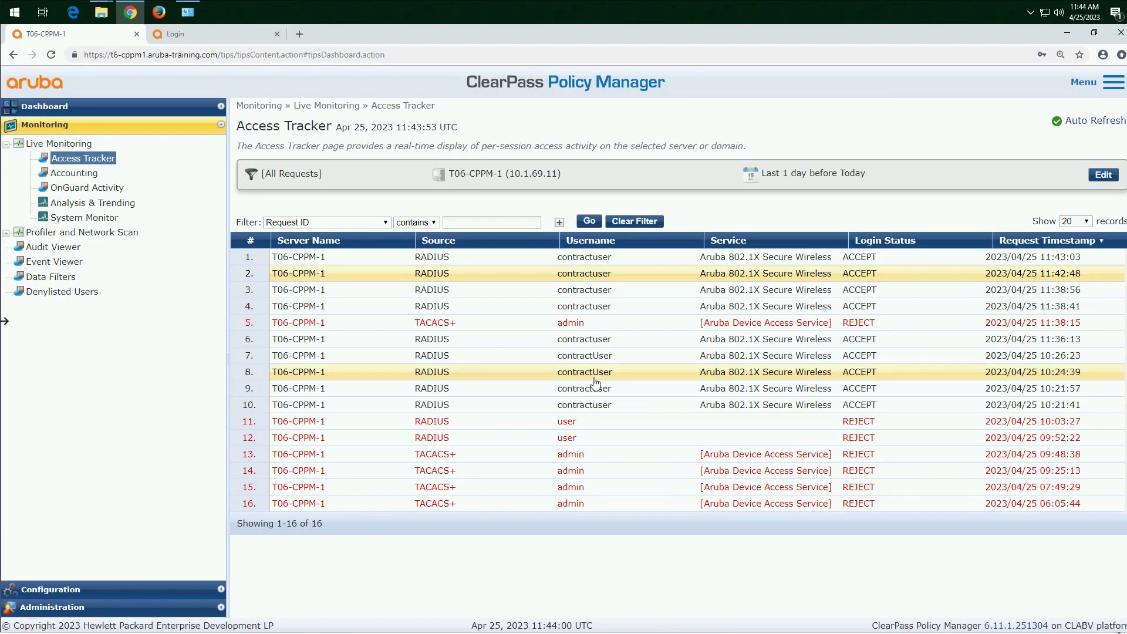
Step: Review the assigned roles and the RADIUS dynamic authorization action type of the 11:42:48 Access Tracker request
{"action": "left_click", "coordinate": [578, 280]}
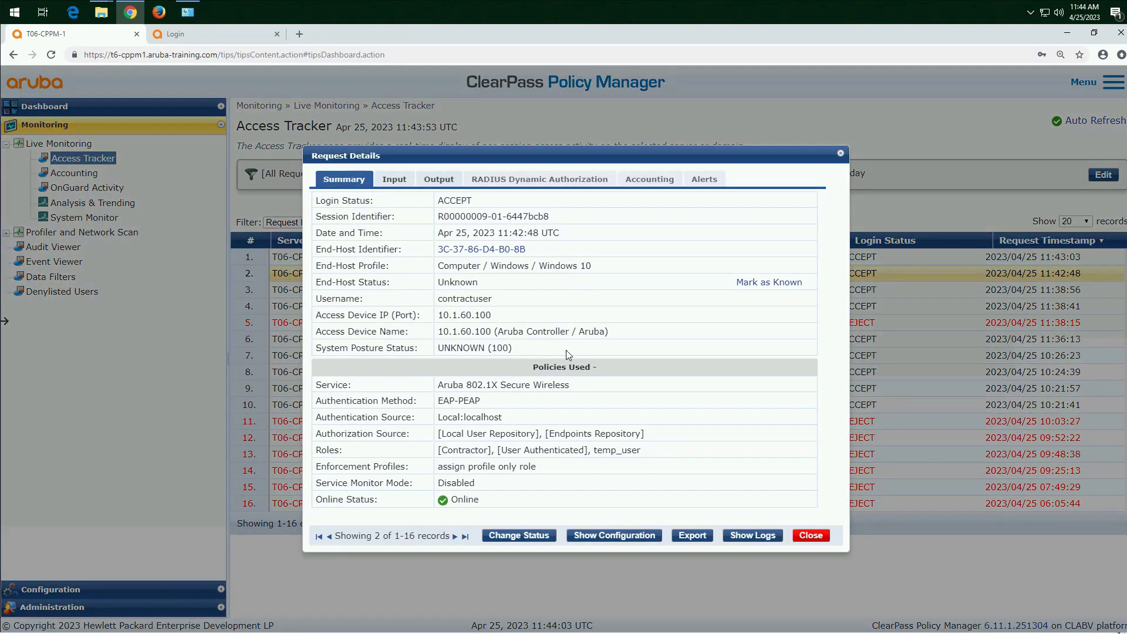
{"action": "left_click_drag", "start_coordinate": [642, 451], "coordinate": [596, 454]}
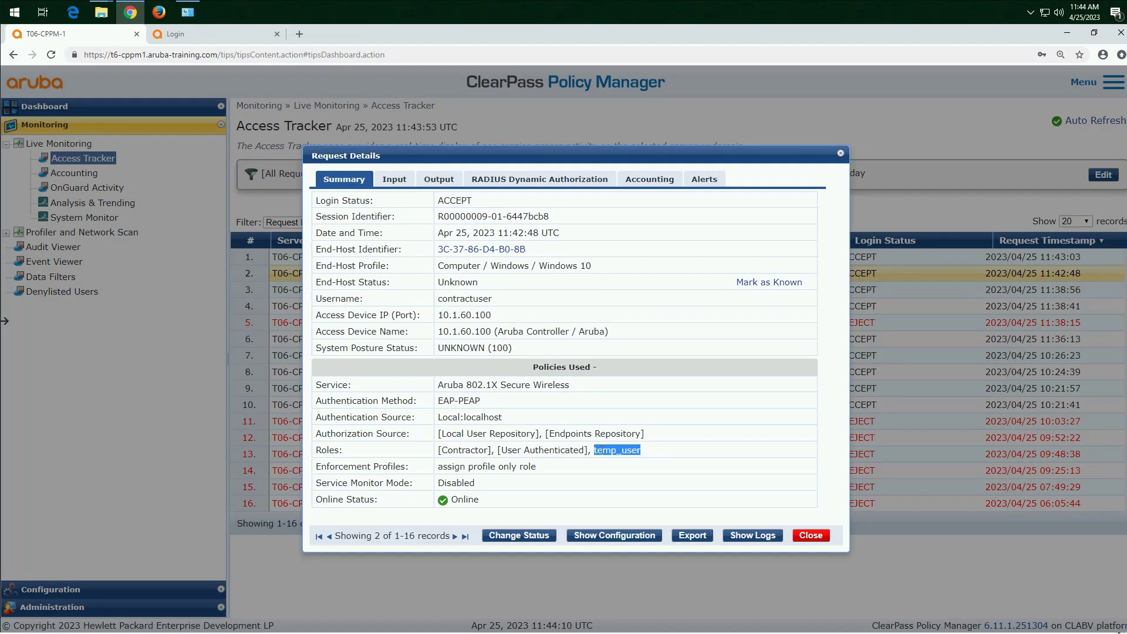
{"action": "left_click", "coordinate": [578, 180]}
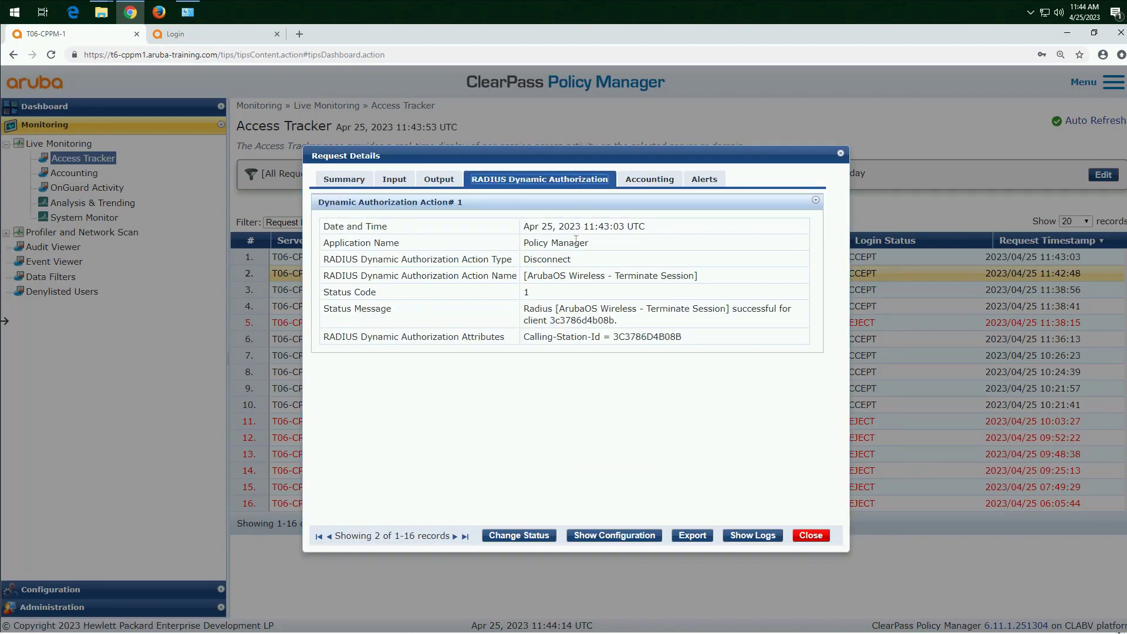
{"action": "left_click", "coordinate": [550, 258]}
{"action": "left_click_drag", "start_coordinate": [570, 259], "coordinate": [531, 259]}
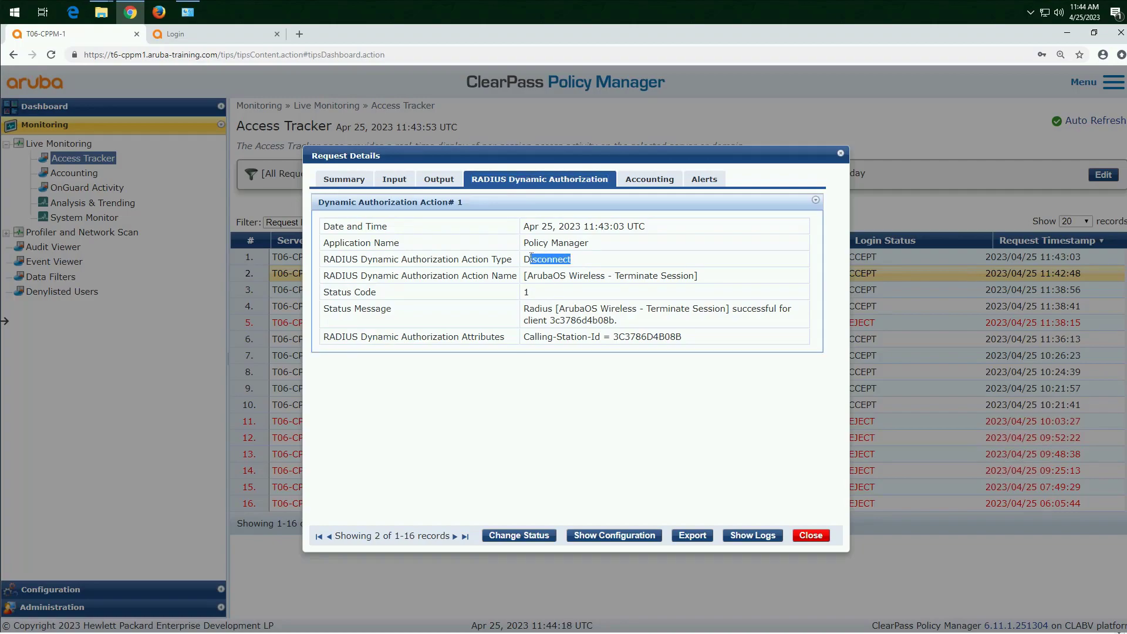
{"action": "left_click", "coordinate": [811, 535]}
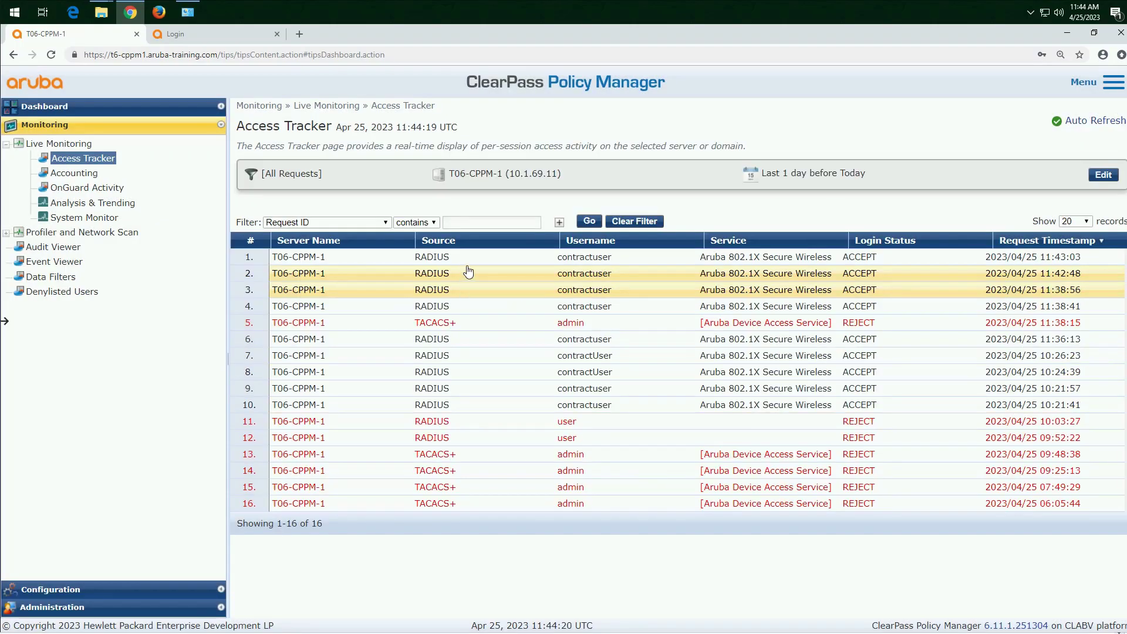
Step: Review the assigned roles in the summary of the newest Access Tracker request, made at 11:43:03
{"action": "left_click", "coordinate": [472, 266]}
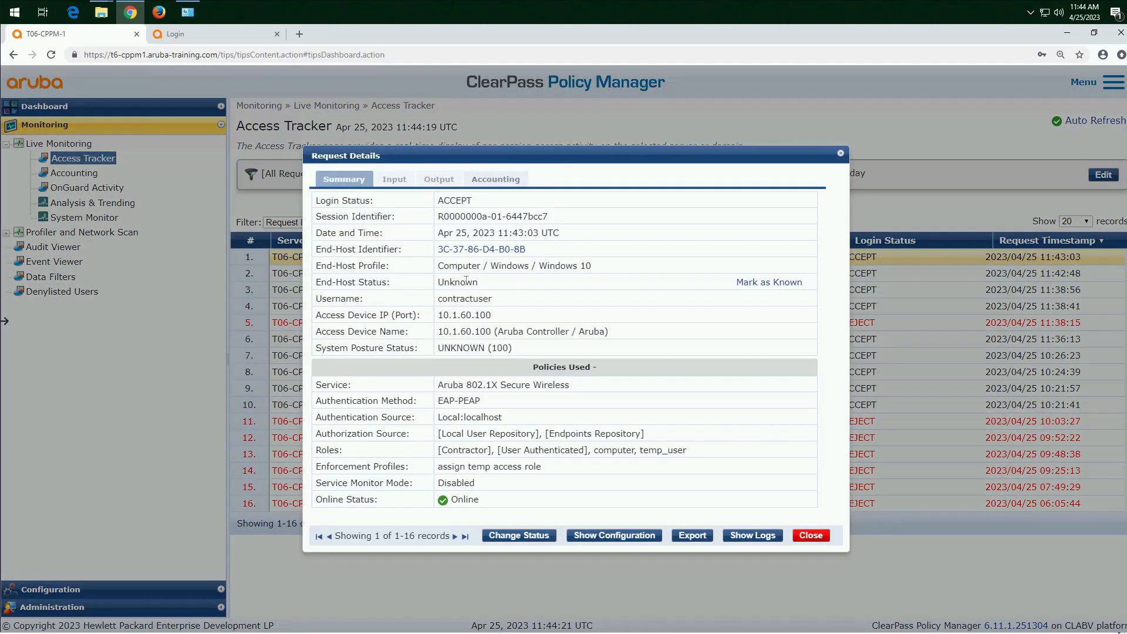
{"action": "left_click_drag", "start_coordinate": [687, 450], "coordinate": [603, 452]}
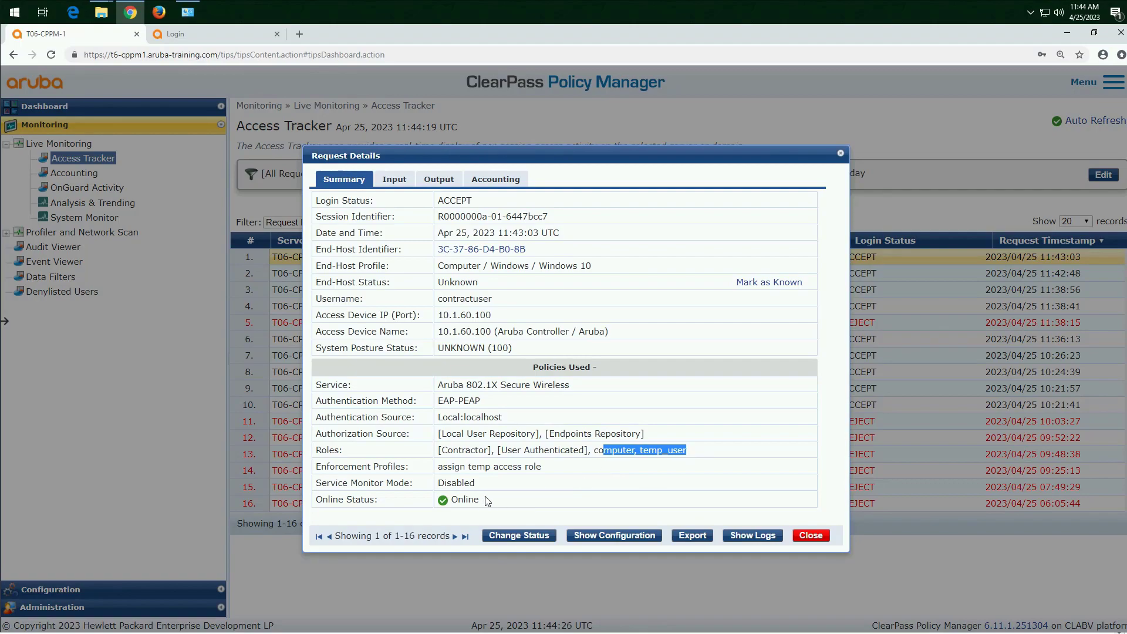